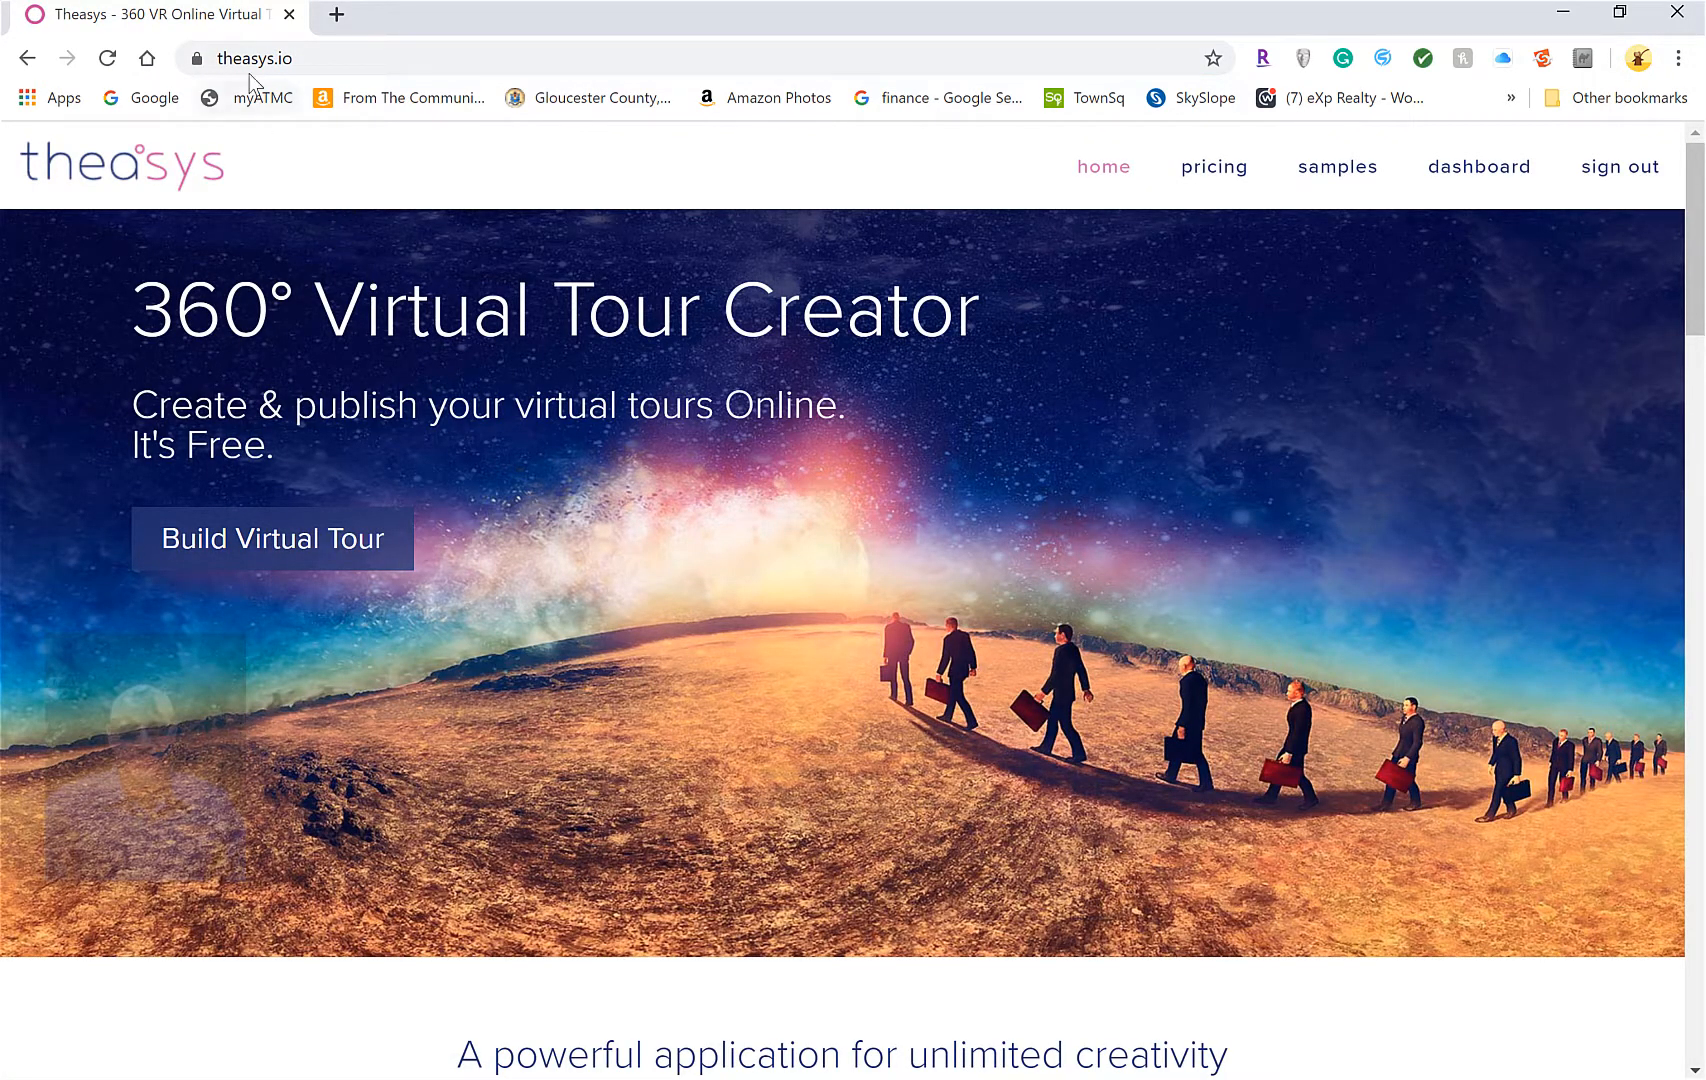
Sign out of Theasys and log back in with the saved credentials to reach the Free-plan Overview
left_click(326, 58)
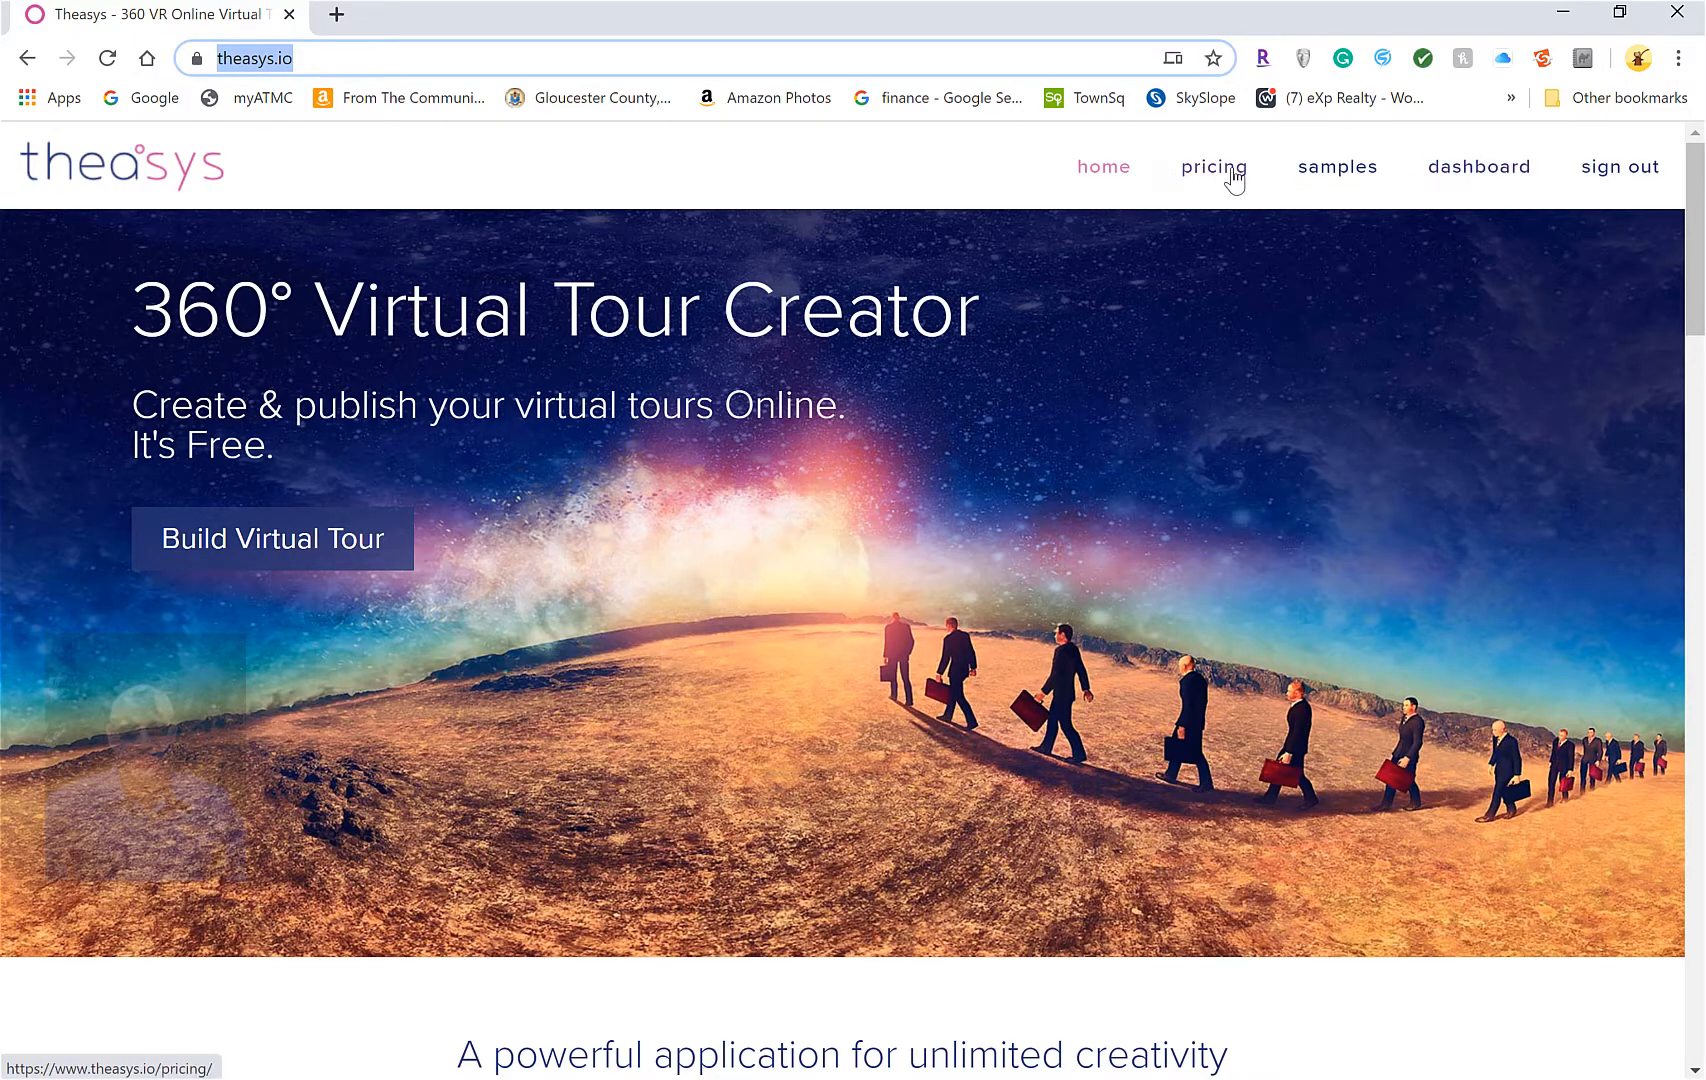
left_click(1617, 170)
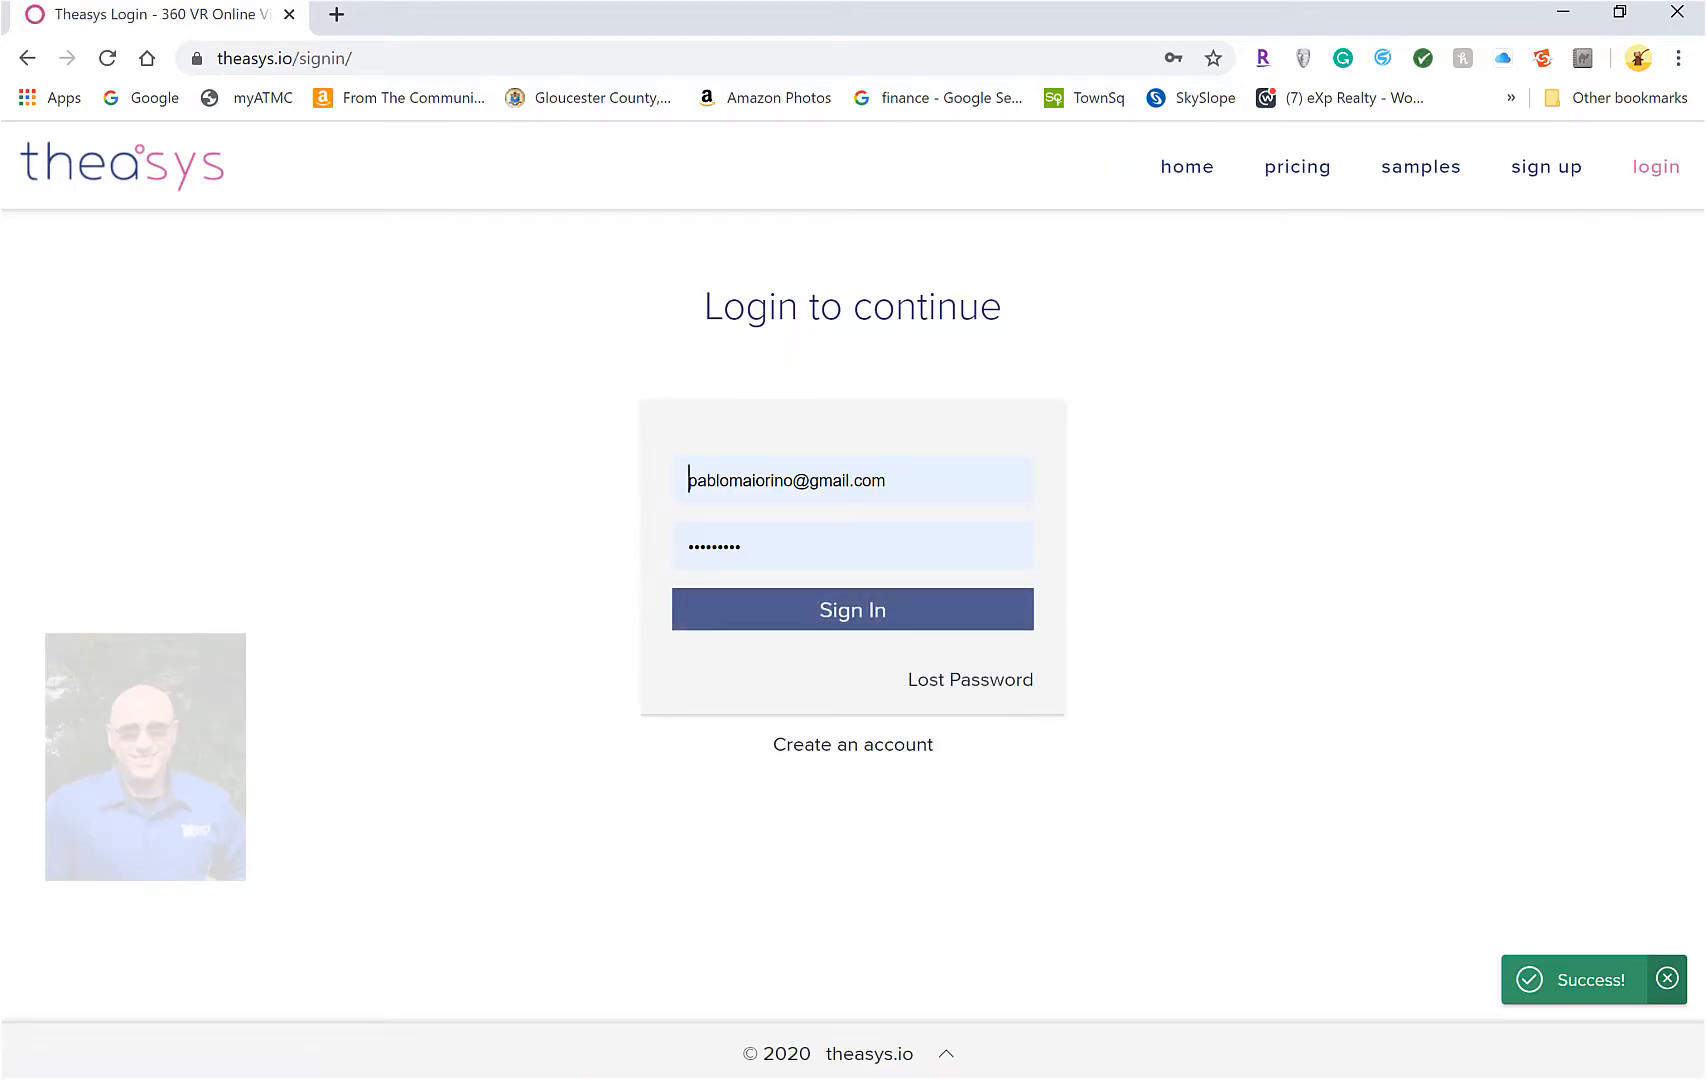
left_click(1549, 170)
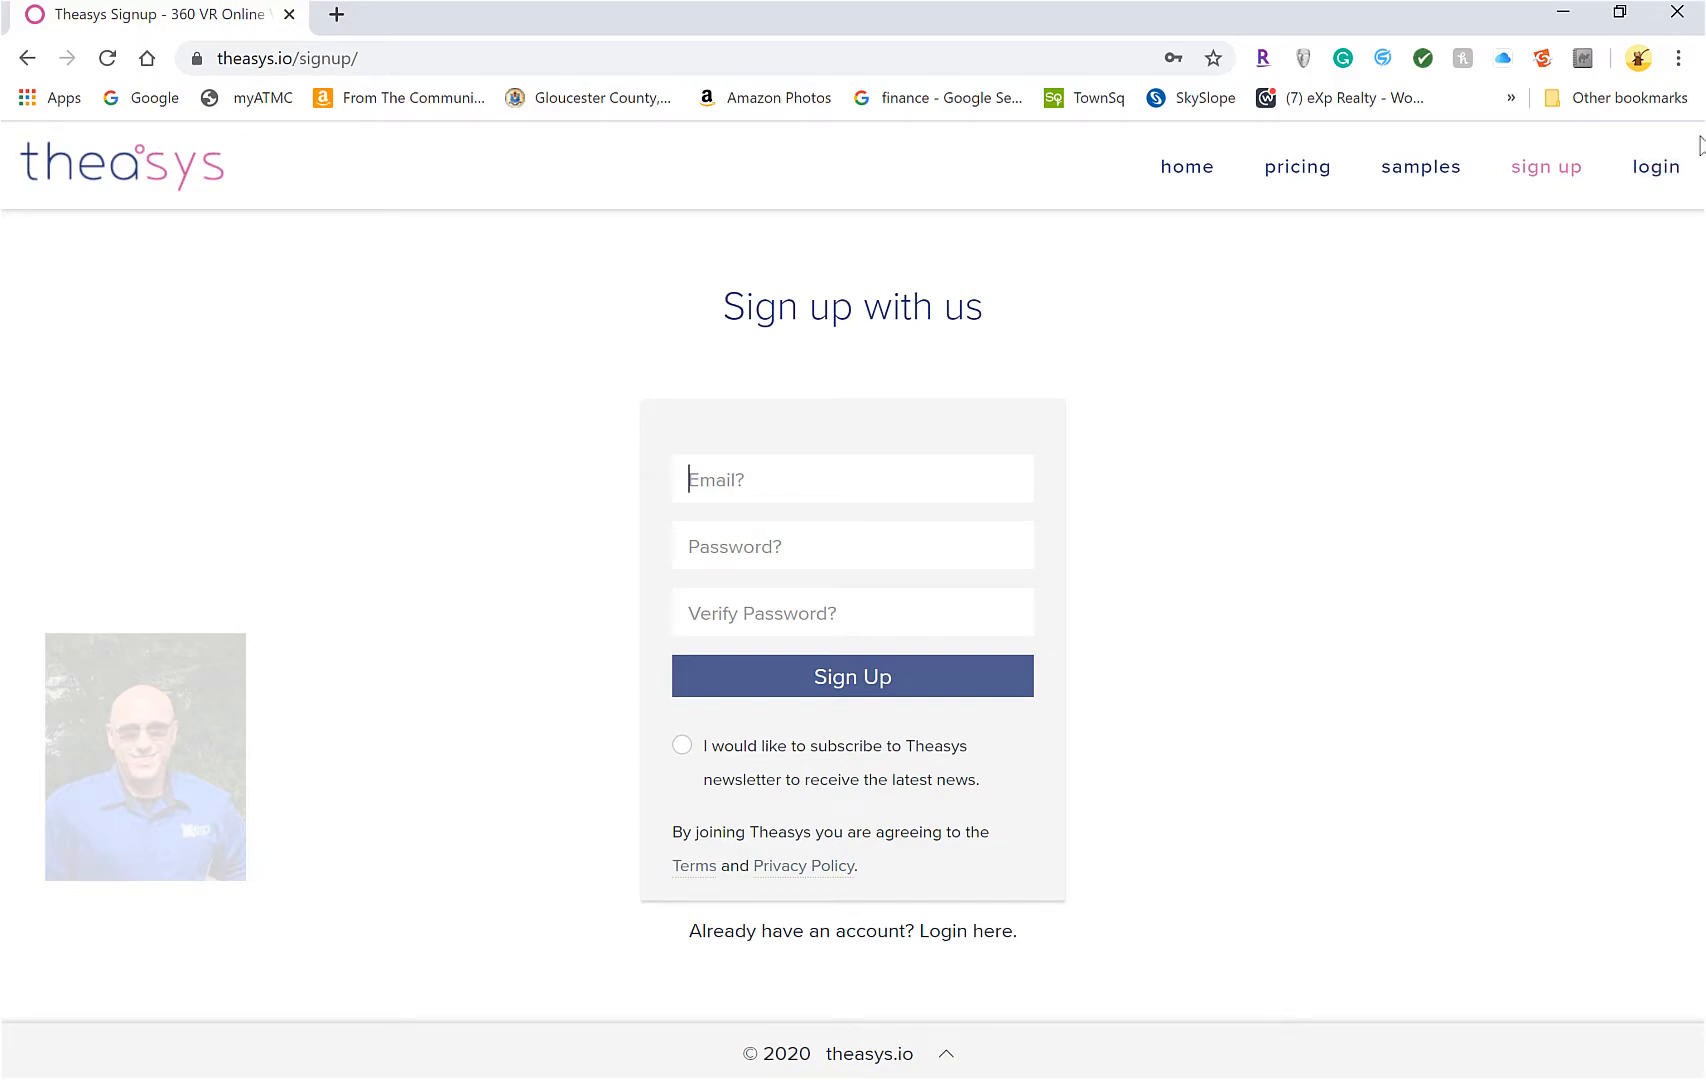
left_click(1672, 172)
left_click(841, 626)
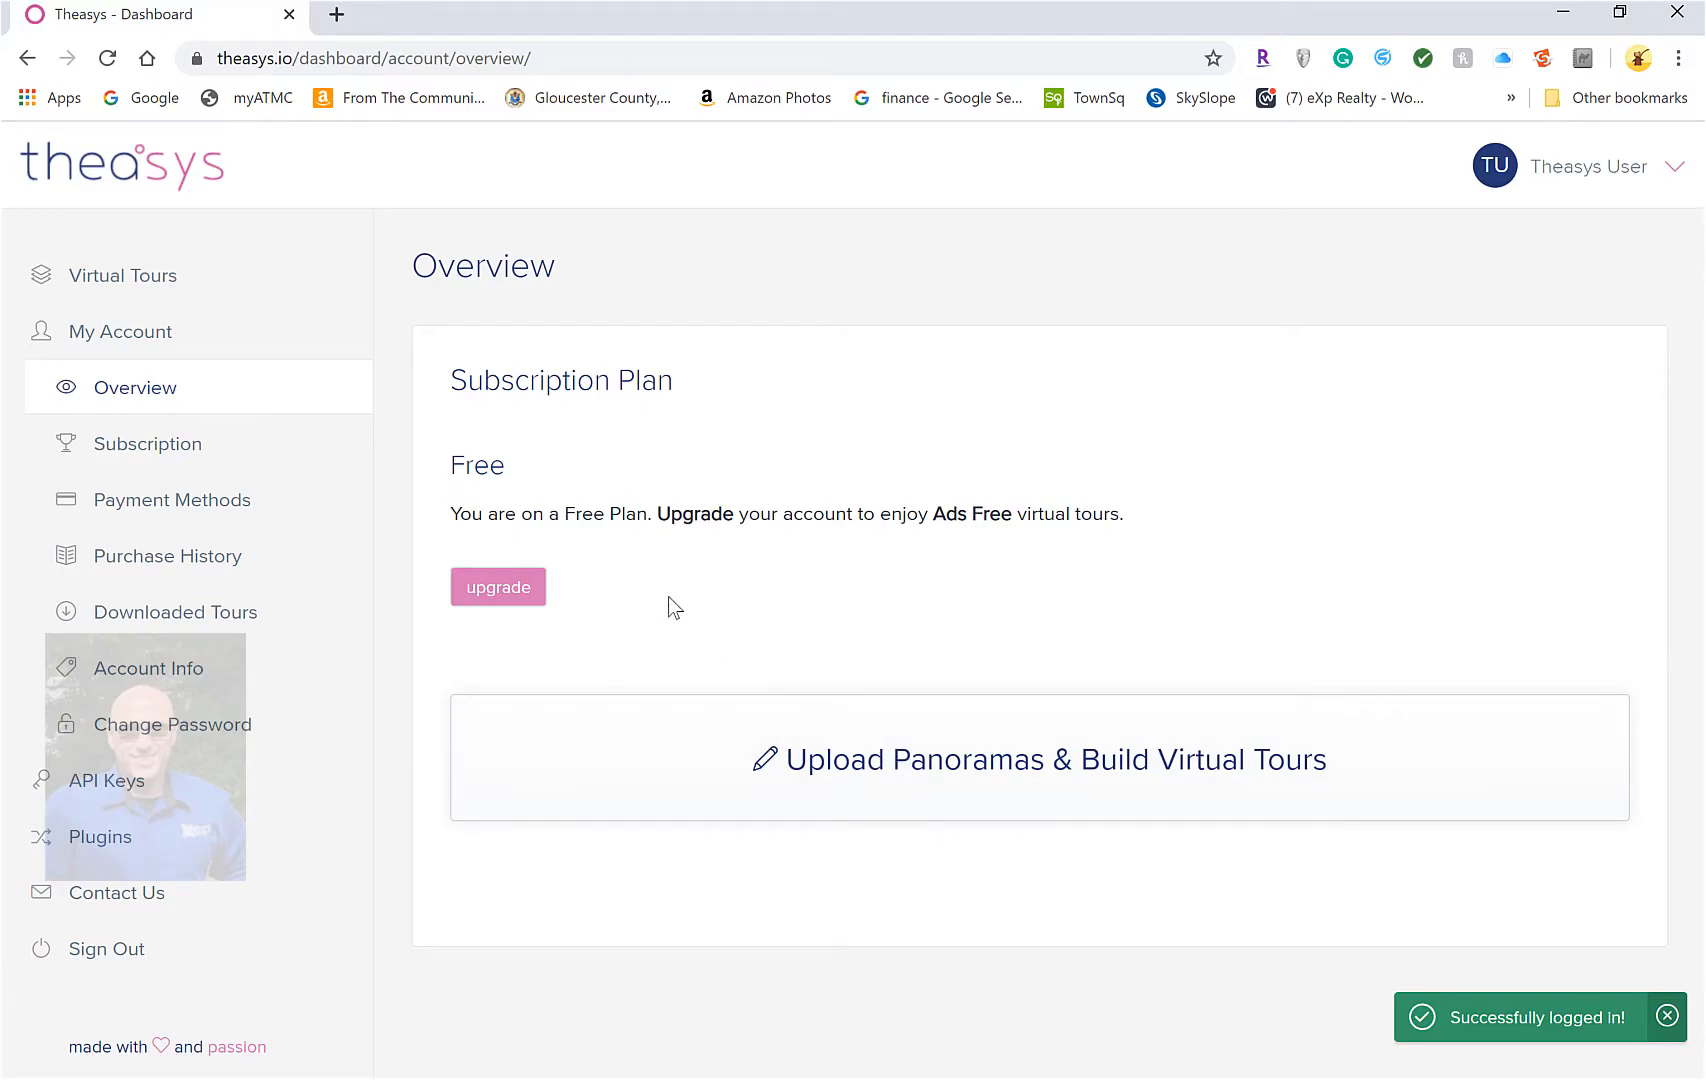
Open the DemoTour28 tour from the virtual tours list in the VR editor
left_click(800, 752)
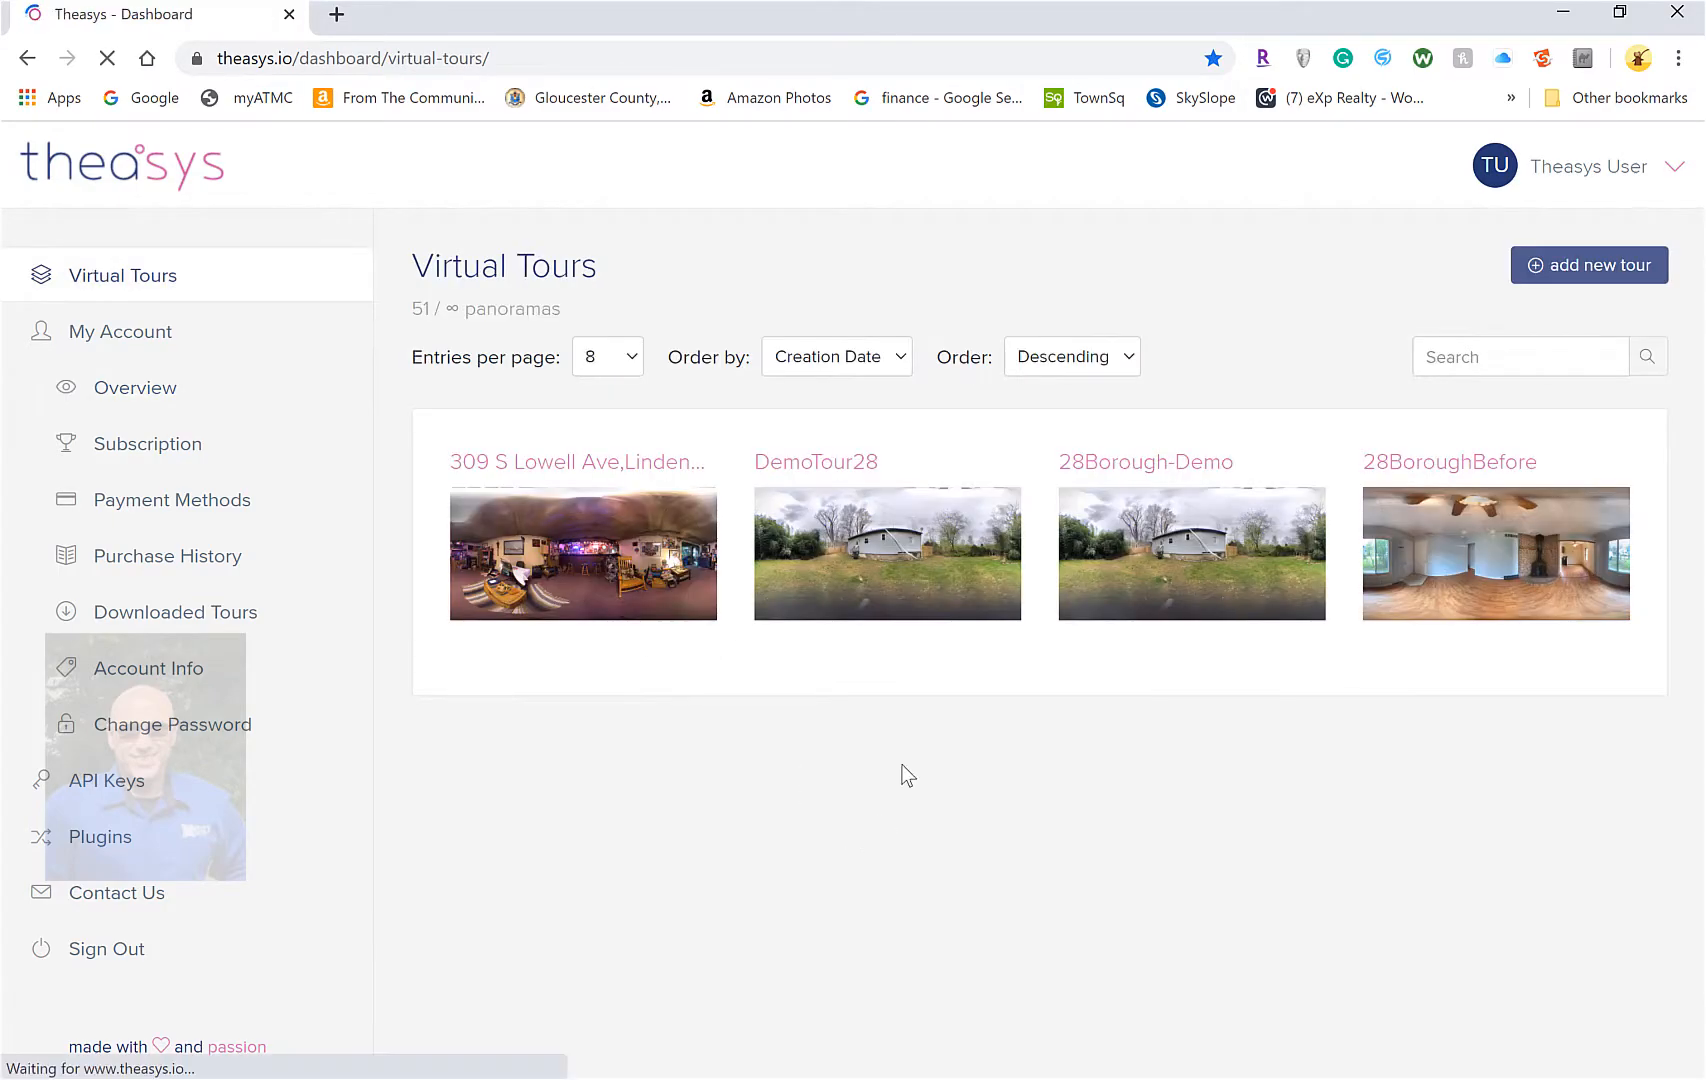
left_click(858, 535)
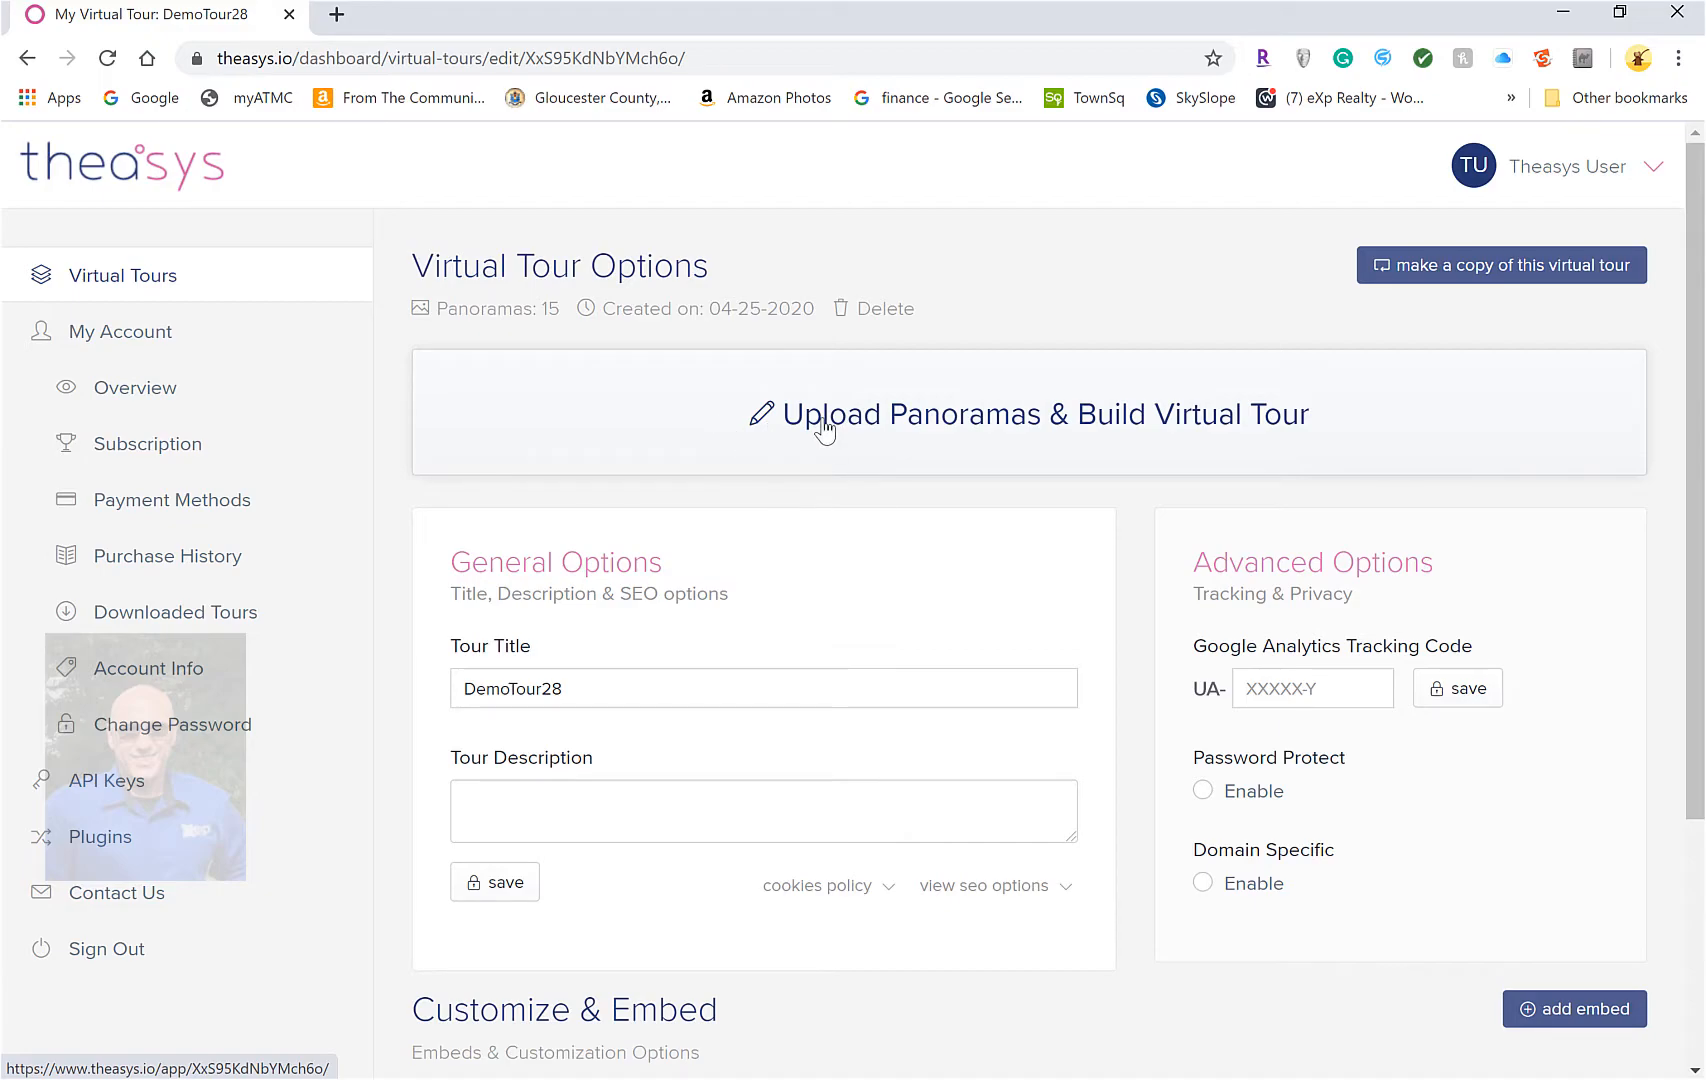
left_click(832, 430)
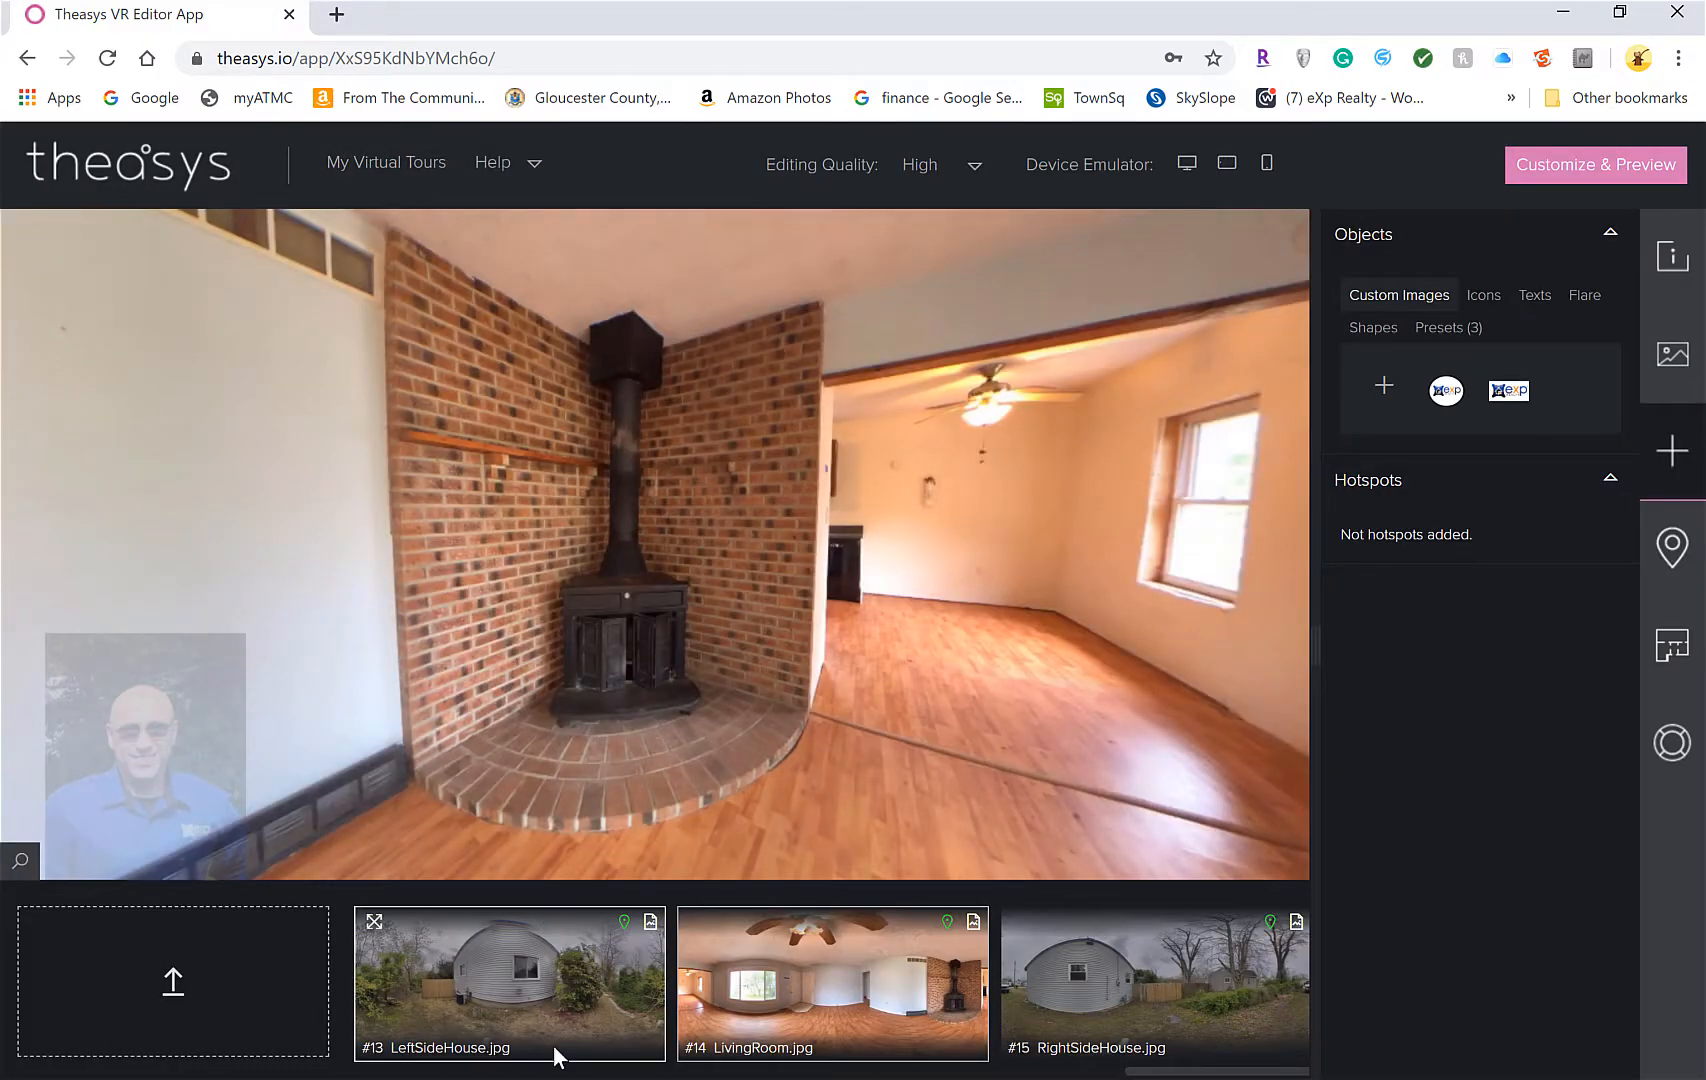
left_click(1078, 922)
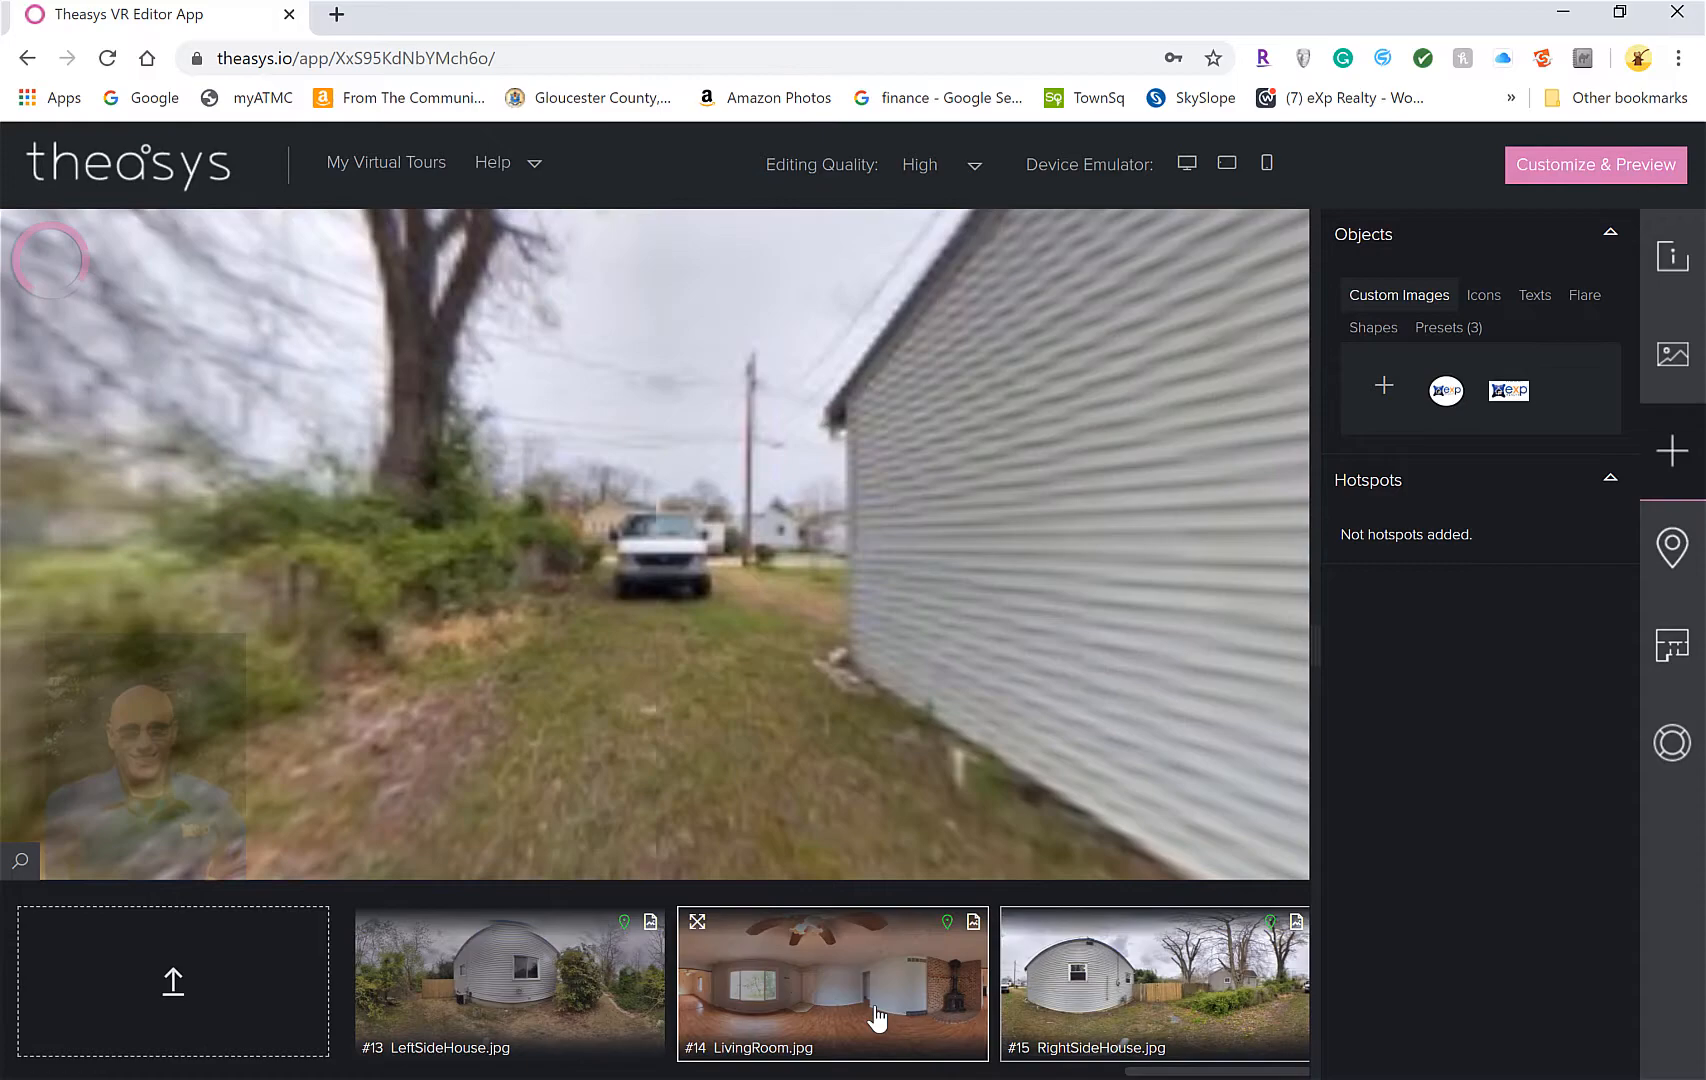
left_click(868, 1019)
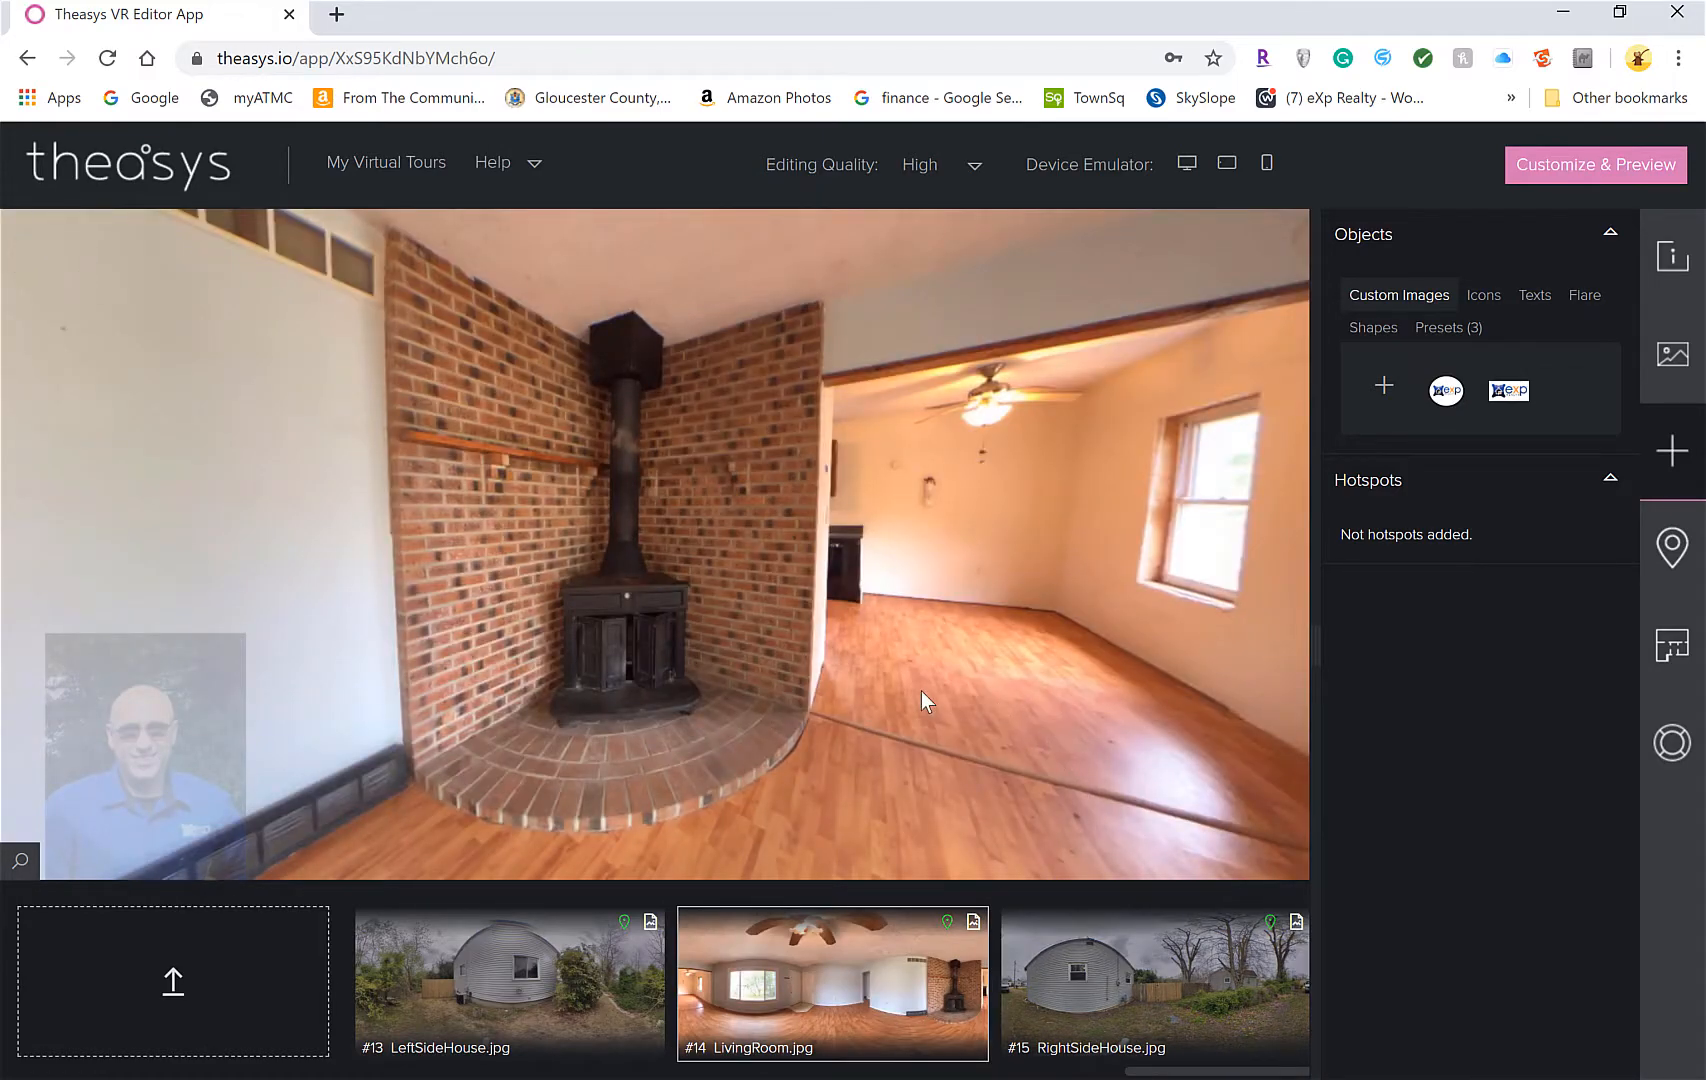
left_click_drag(953, 693, 822, 734)
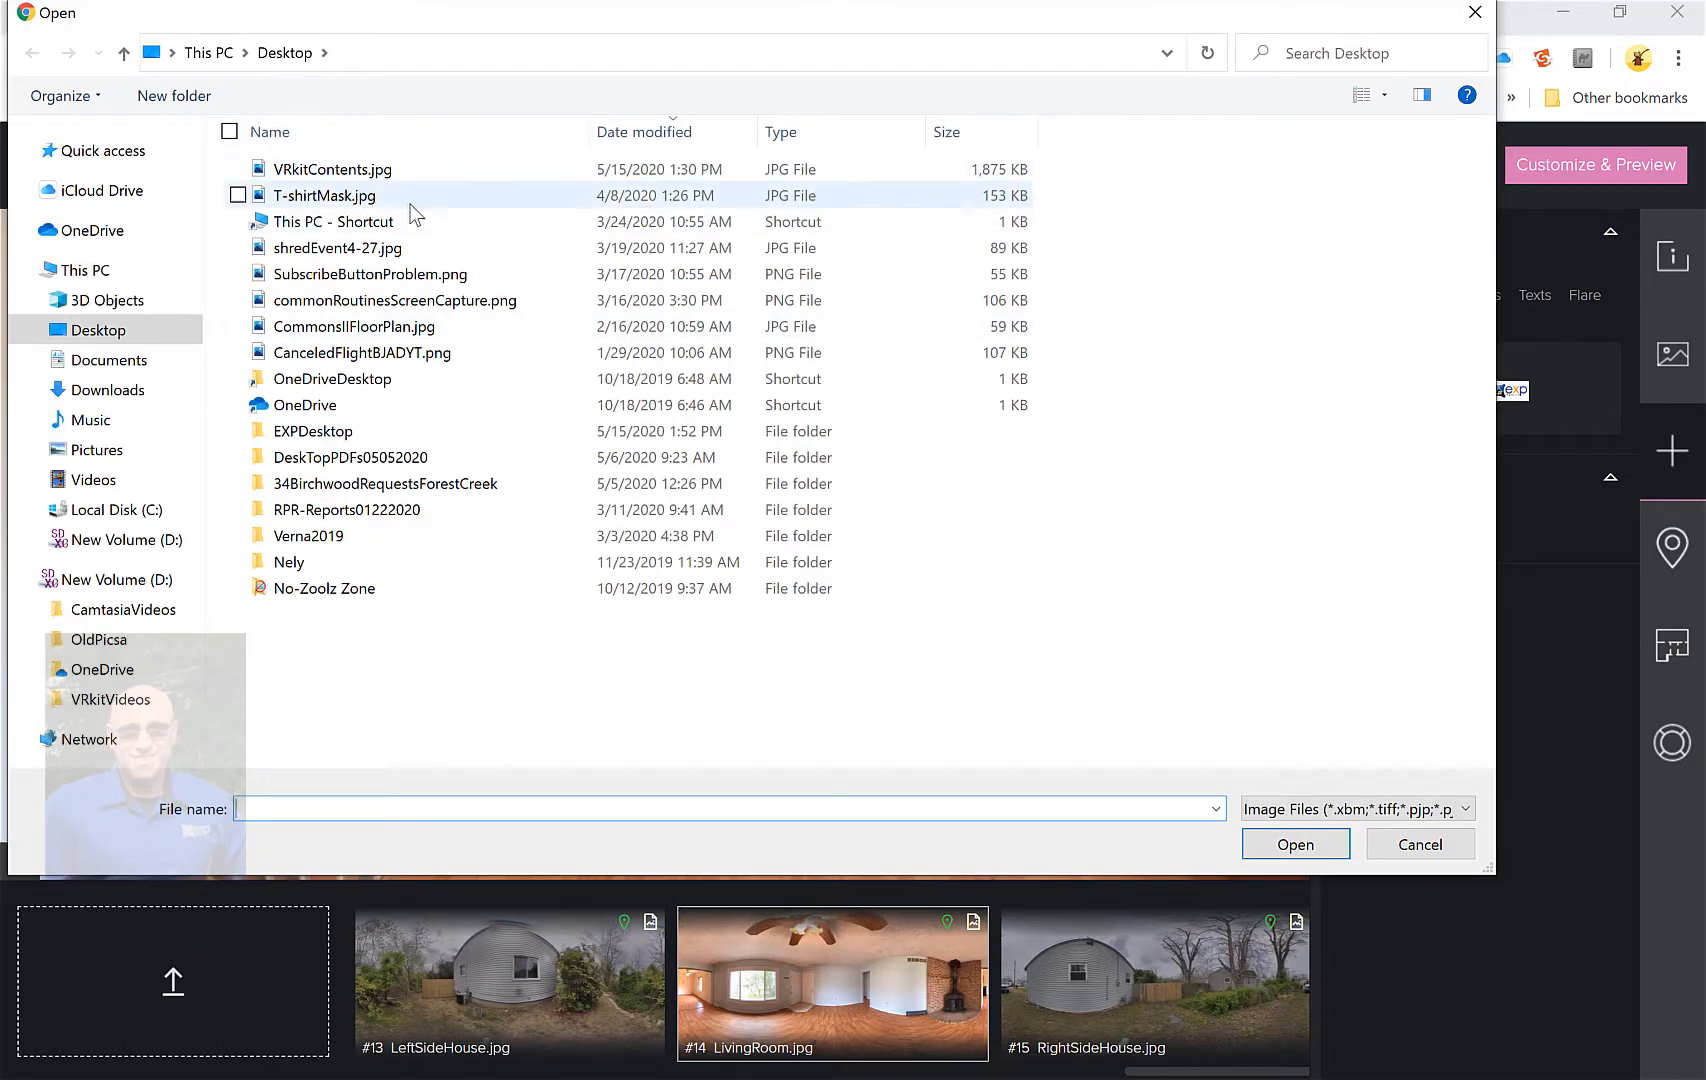
left_click(336, 436)
double_click(336, 436)
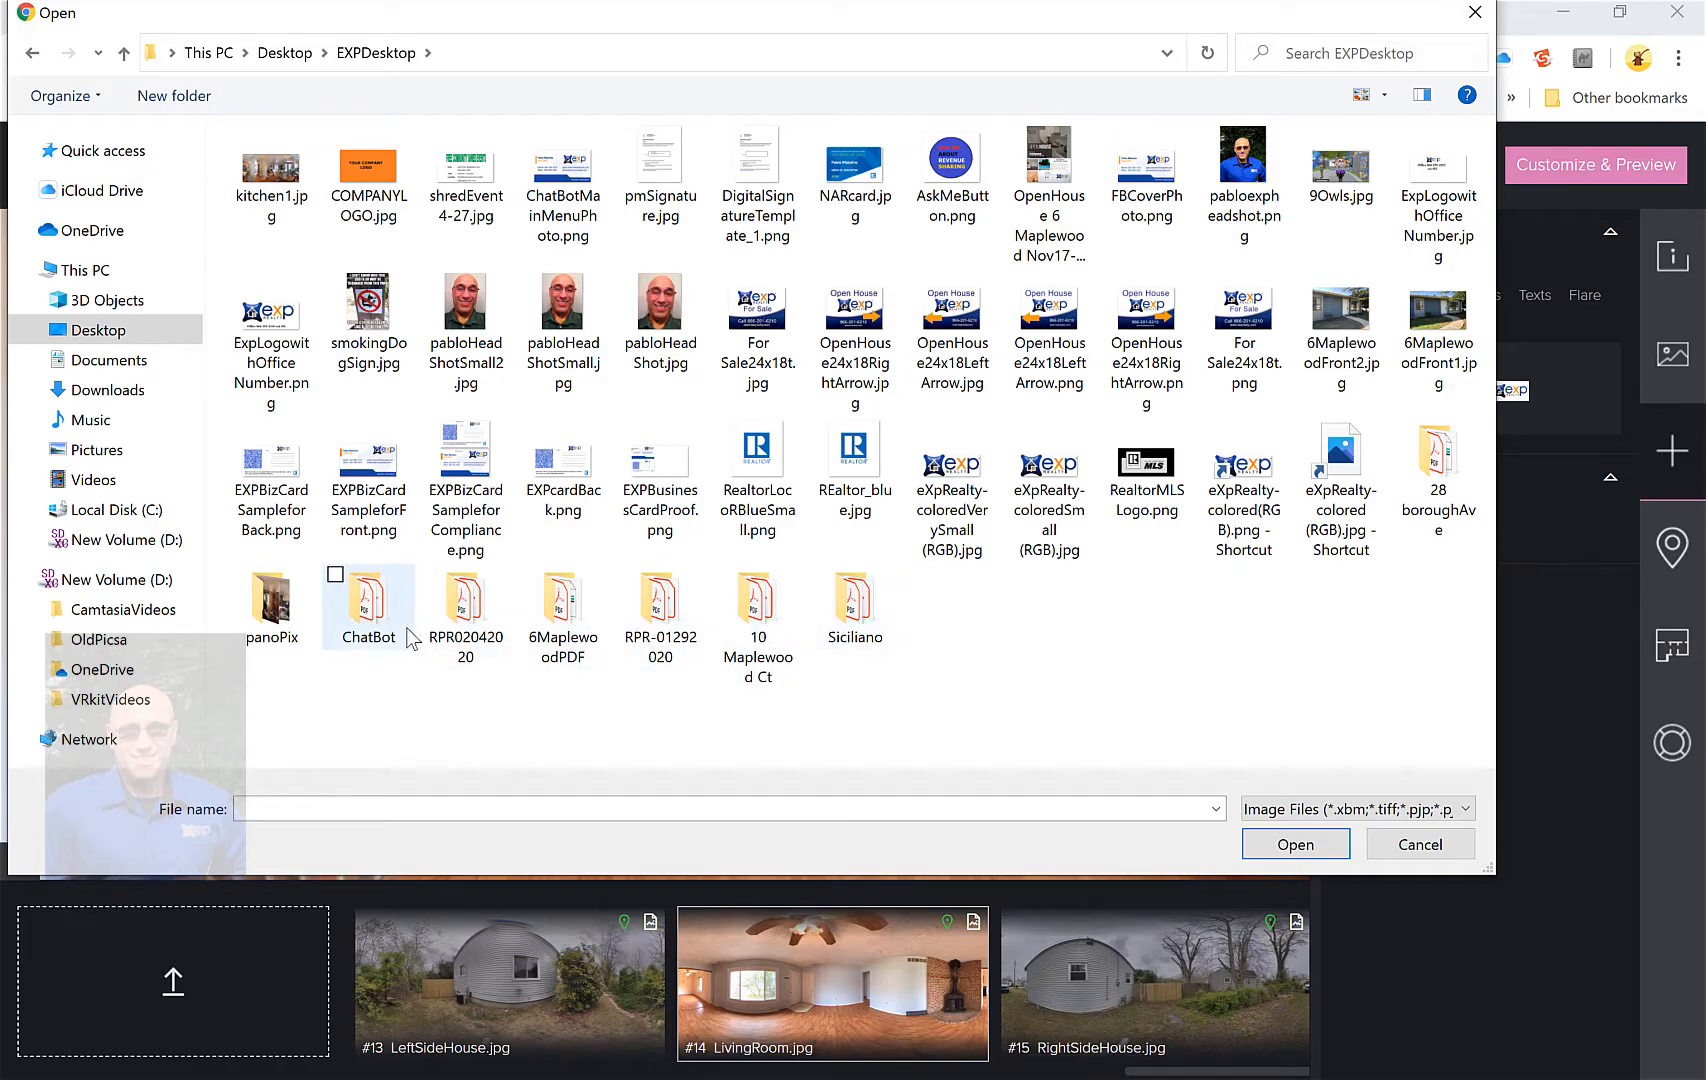
left_click(282, 635)
double_click(300, 582)
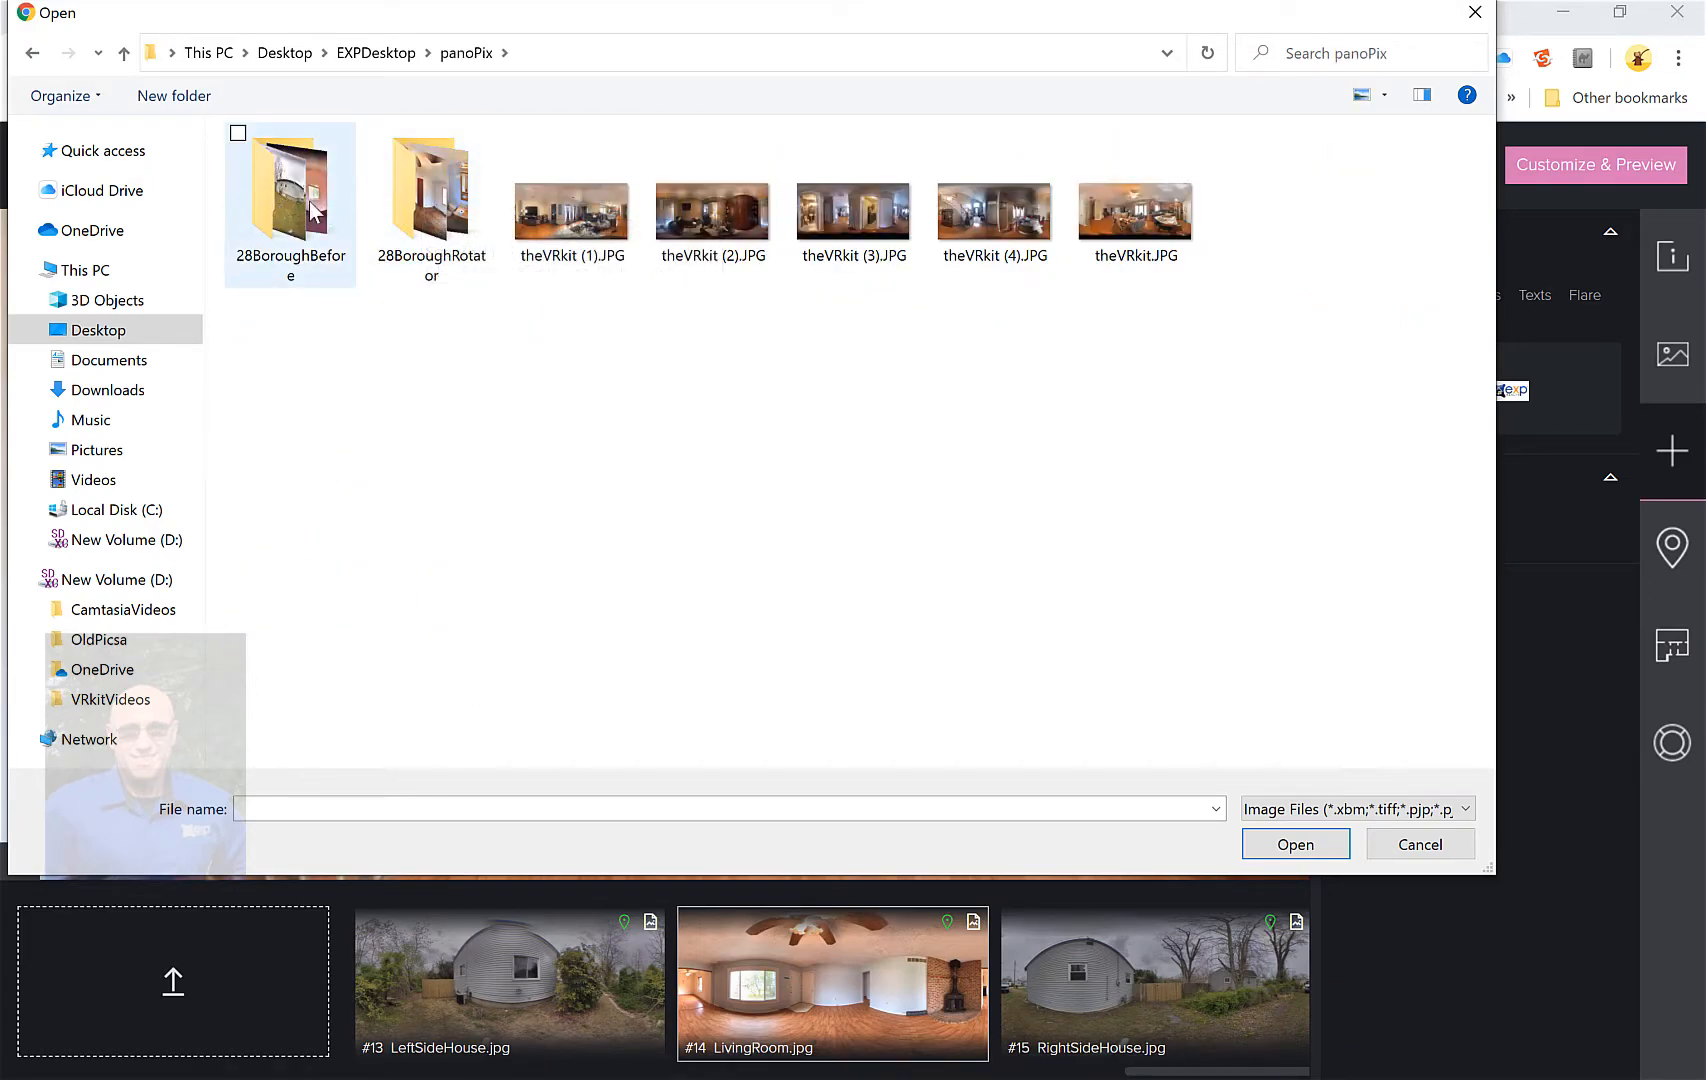
double_click(455, 208)
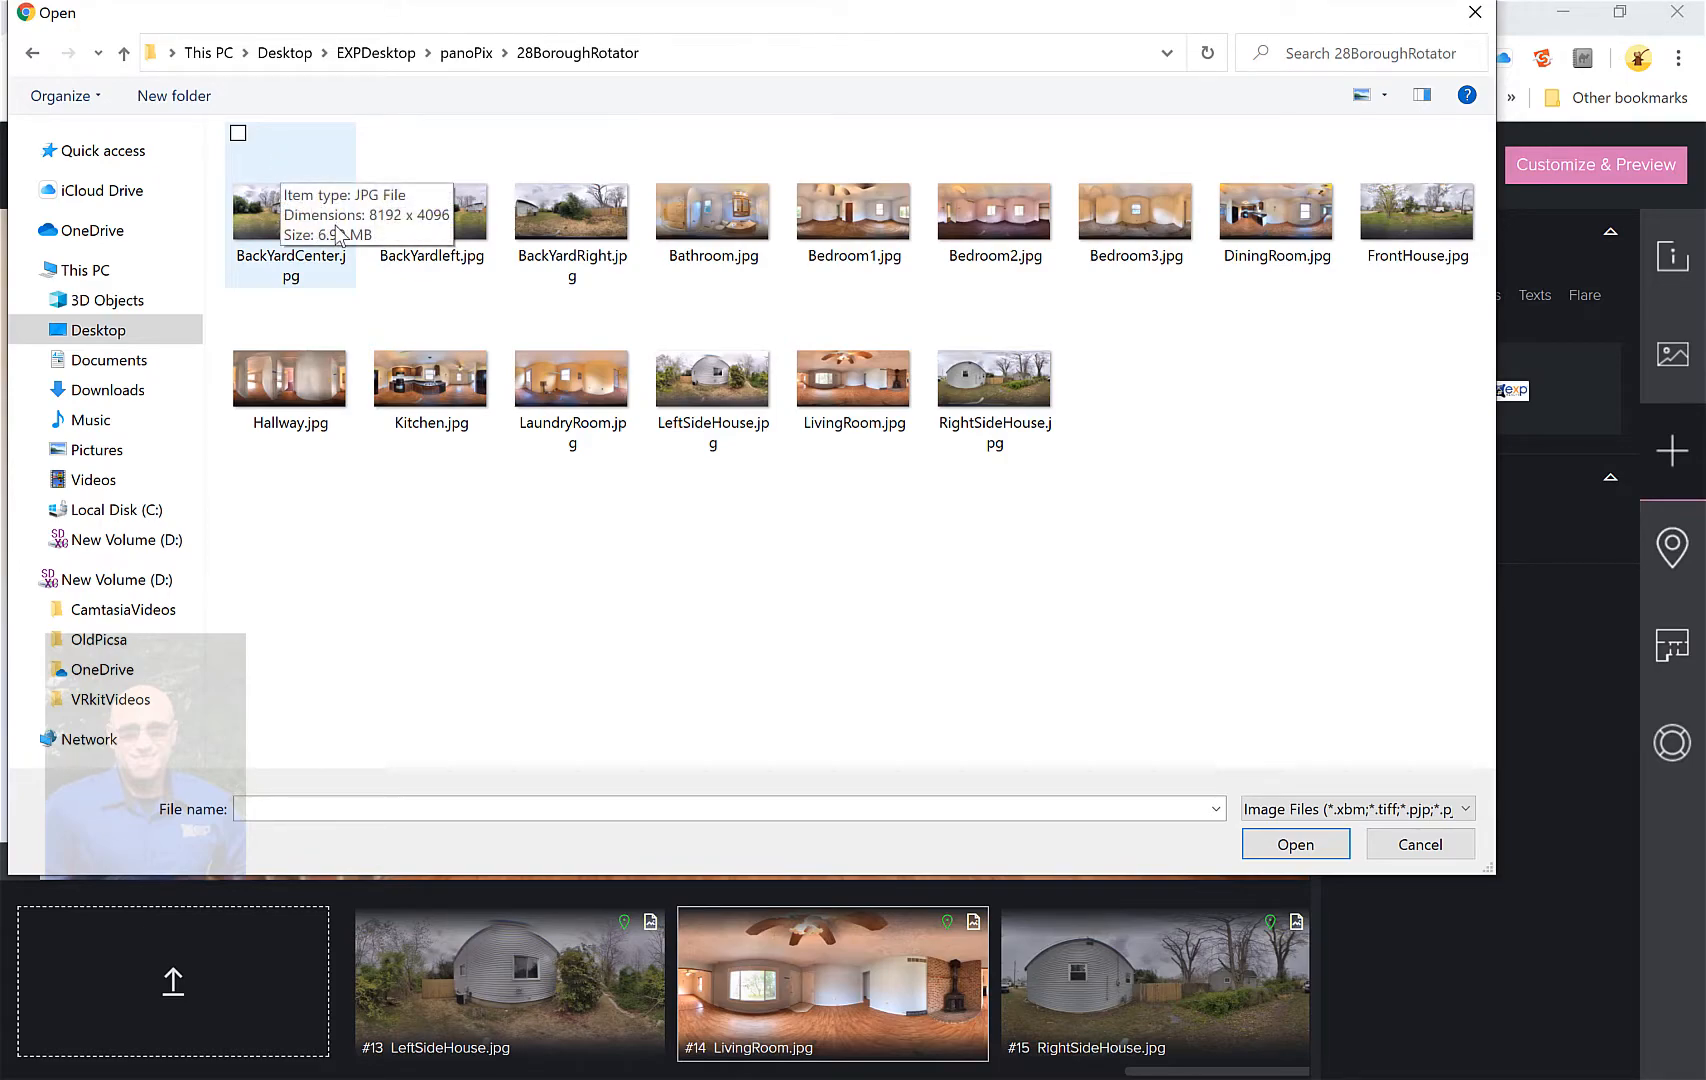
key("ctrl+a")
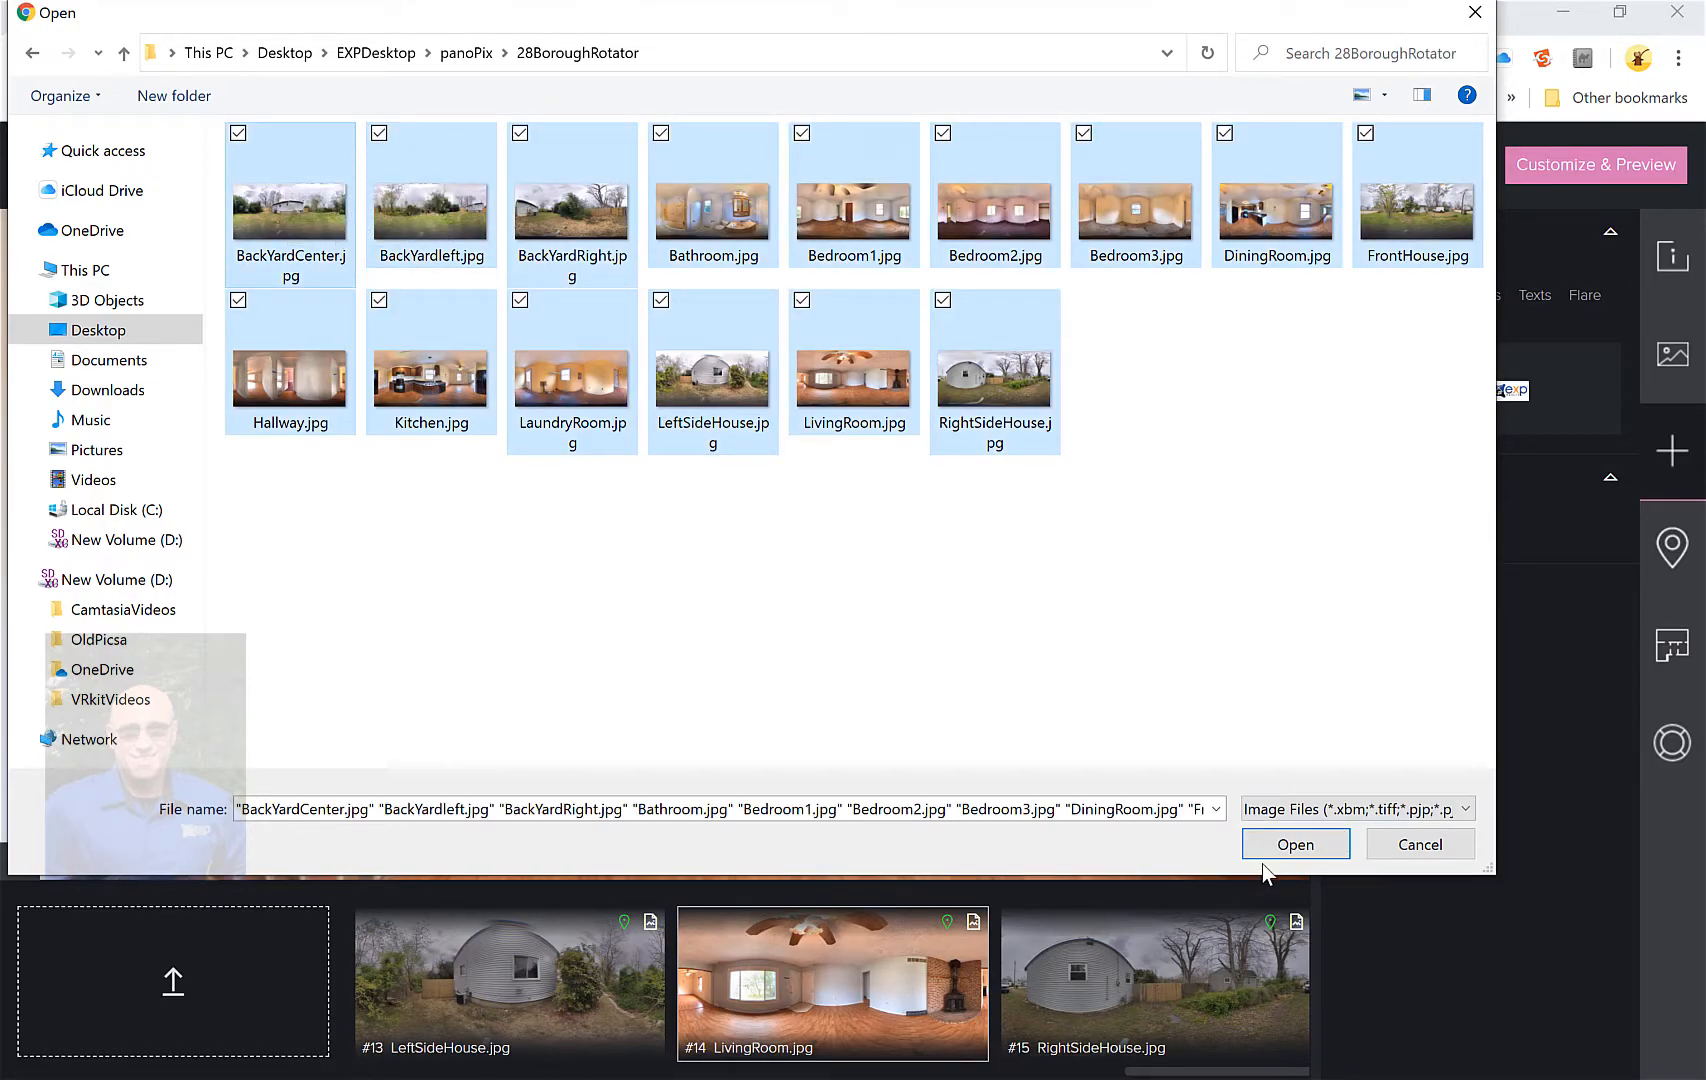
left_click(1451, 846)
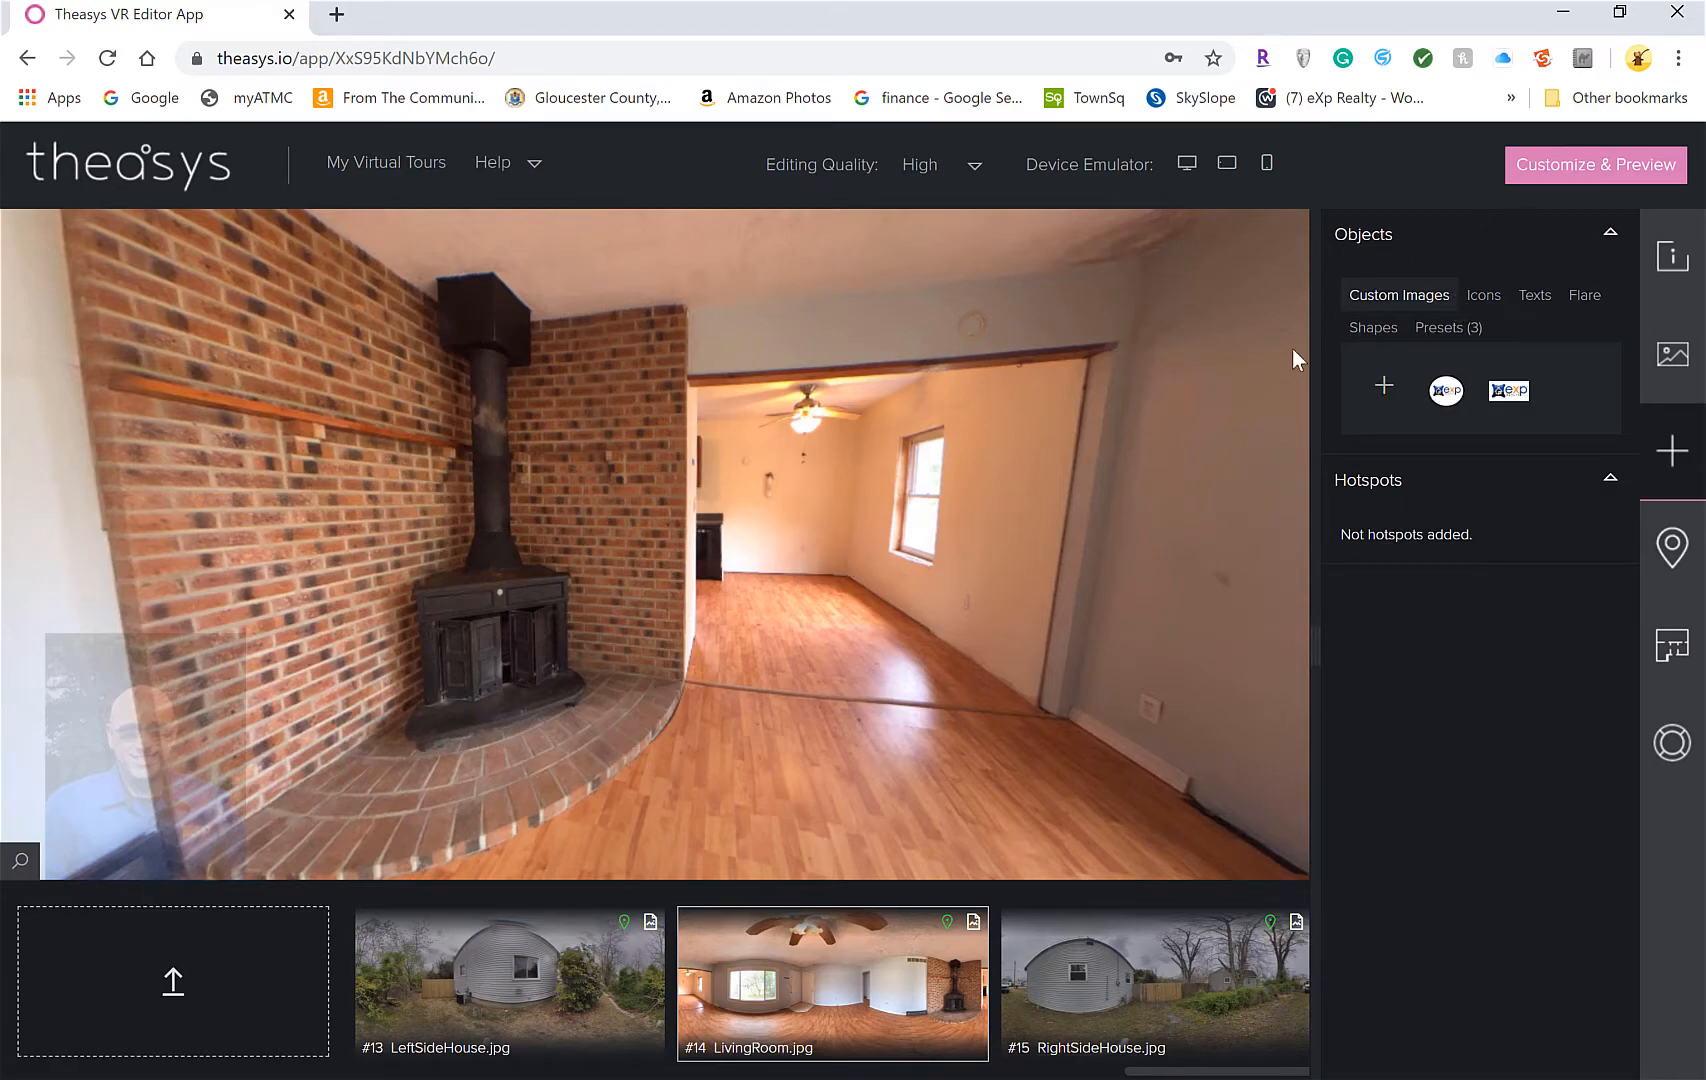
Cancel the custom-image hotspot upload and look around the living-room panorama
left_click(1385, 390)
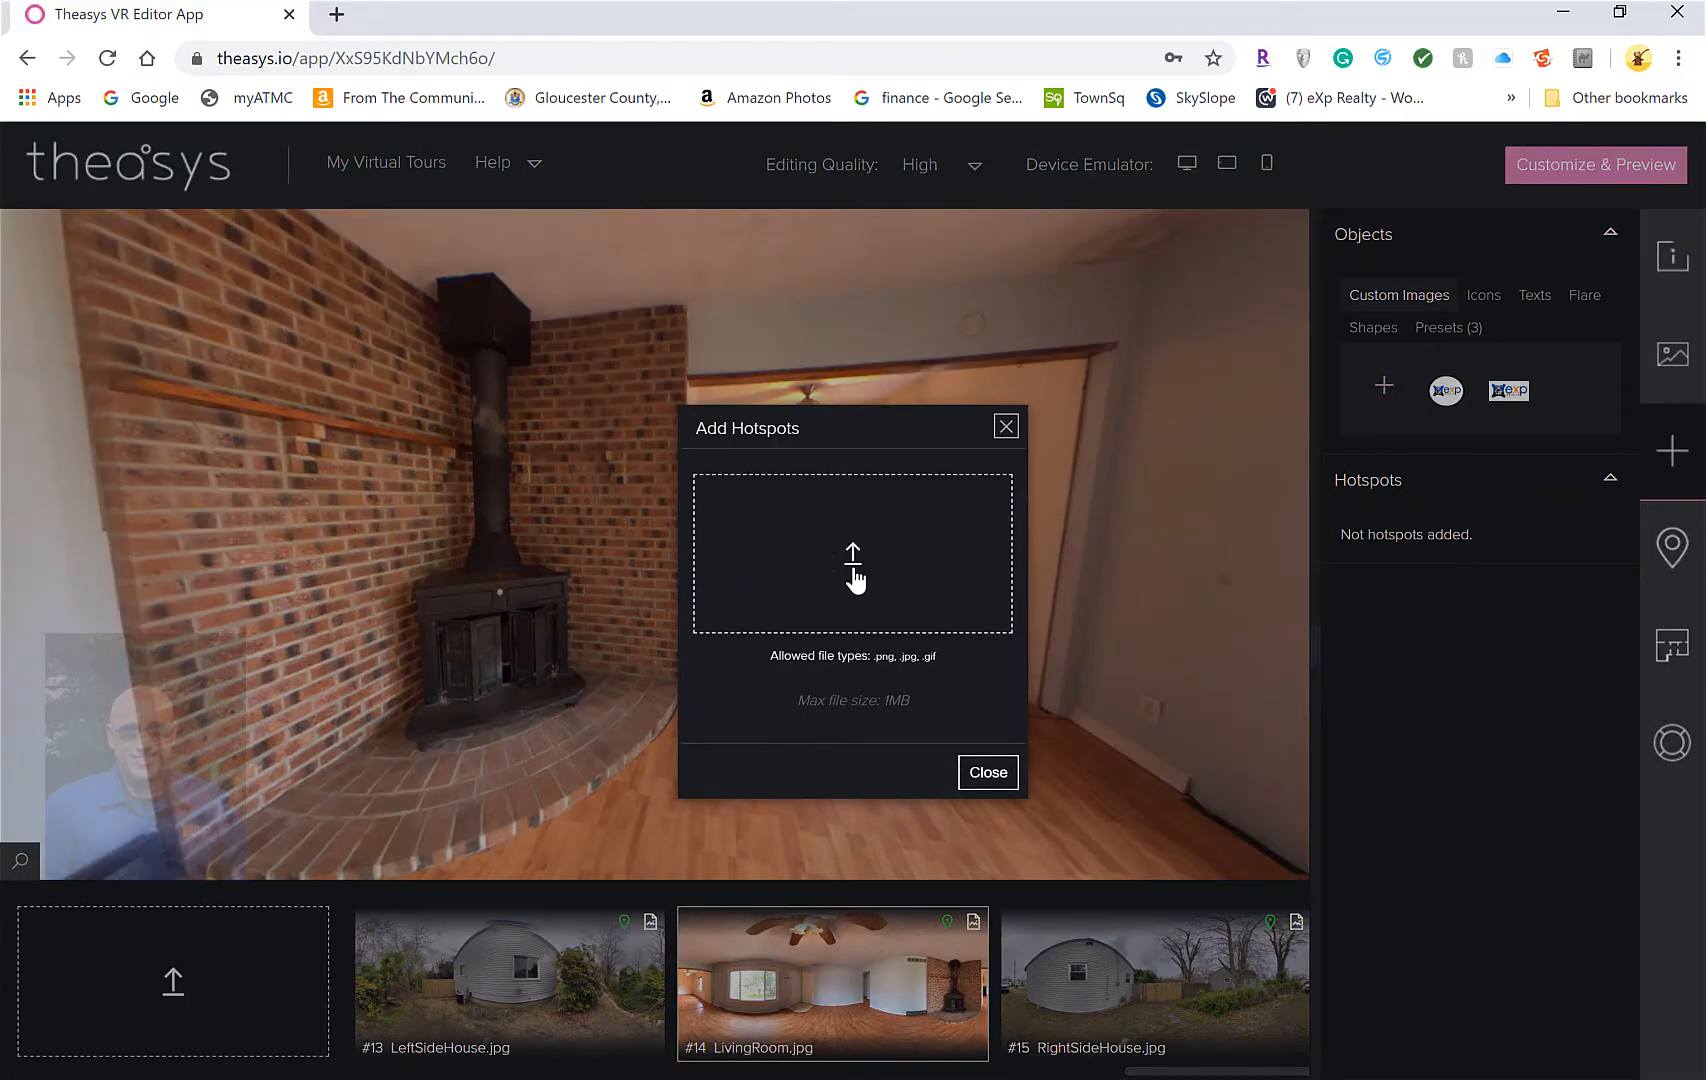
left_click(1006, 428)
left_click_drag(726, 614, 688, 633)
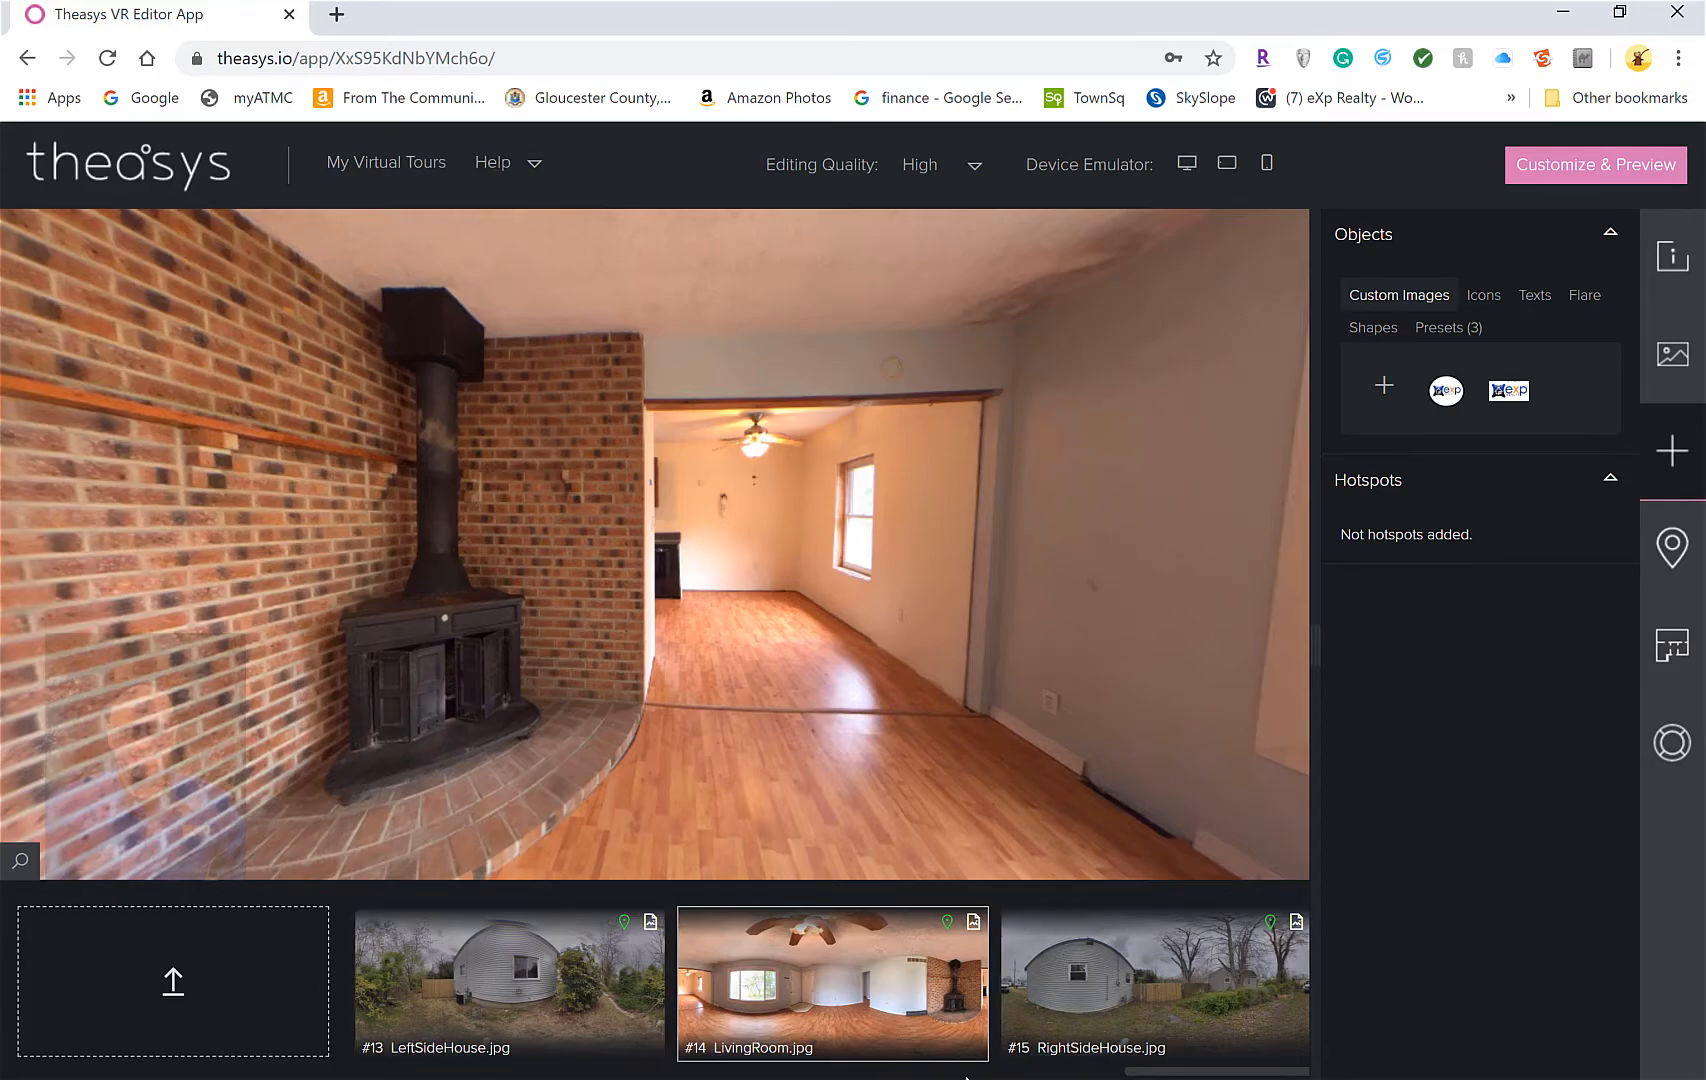
left_click_drag(1161, 1069, 1259, 1069)
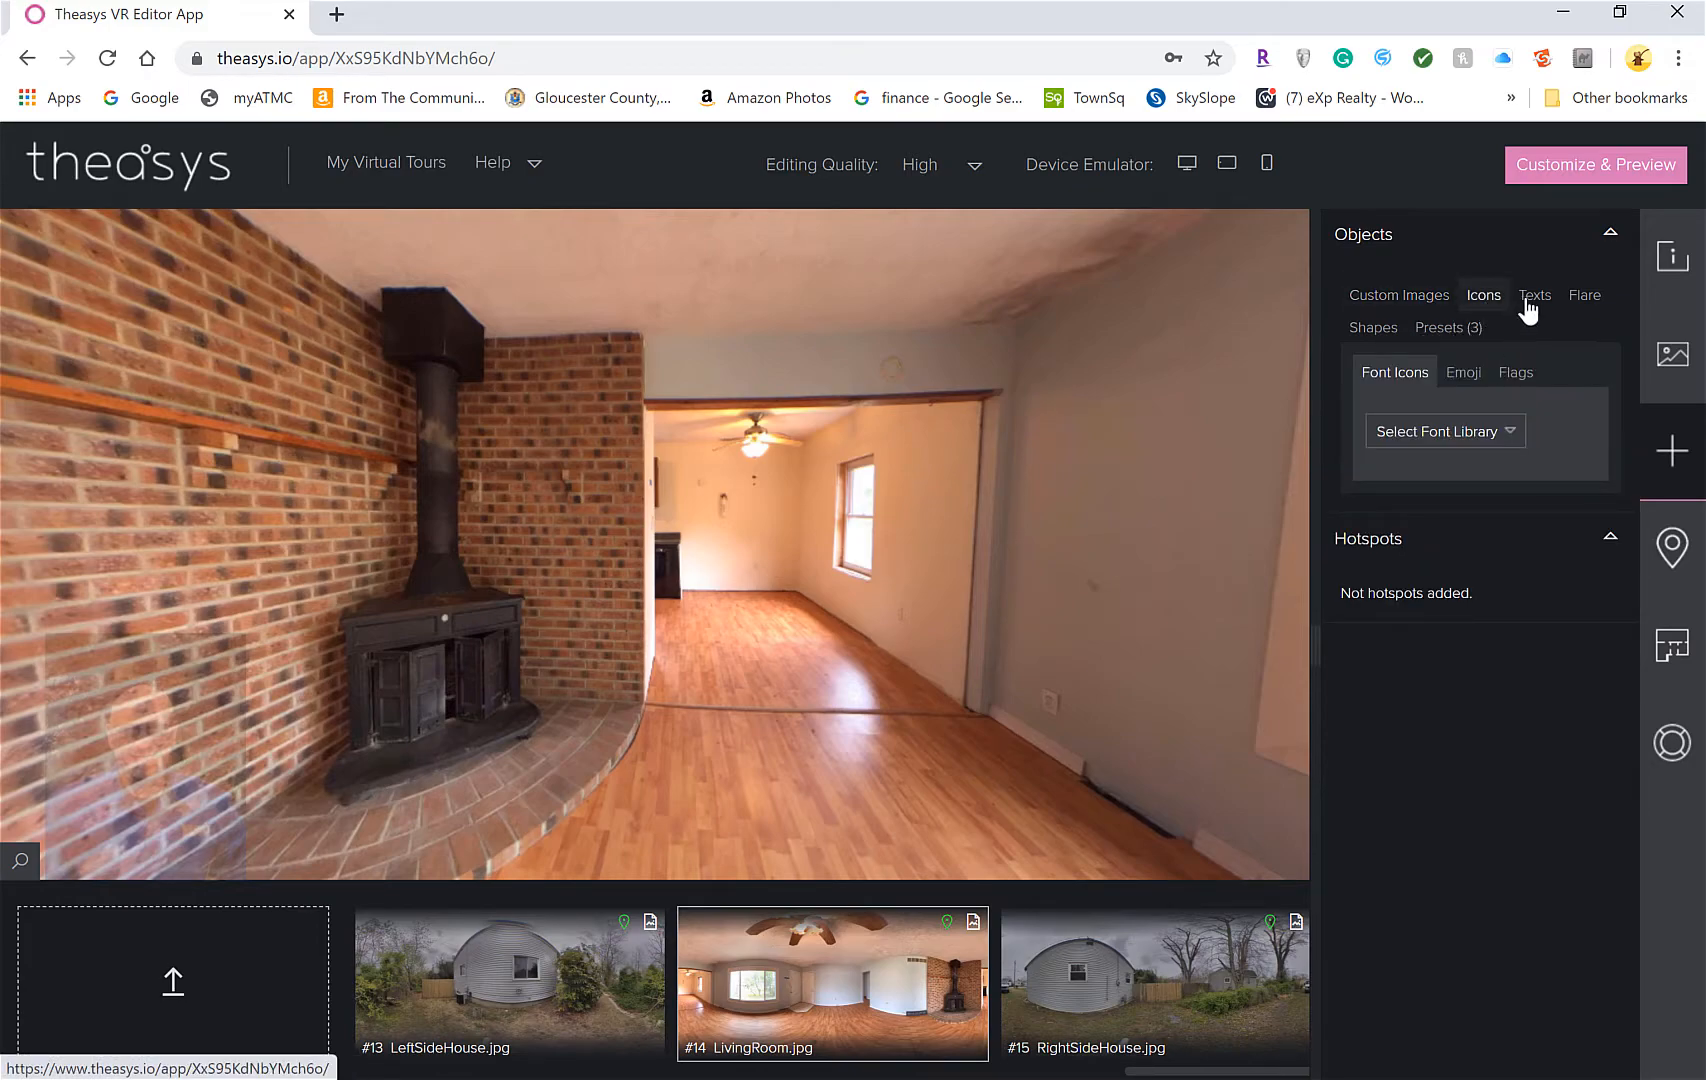
View the presets, collapse Hotspots, and list the icon font libraries from the Icons tab
left_click(1440, 334)
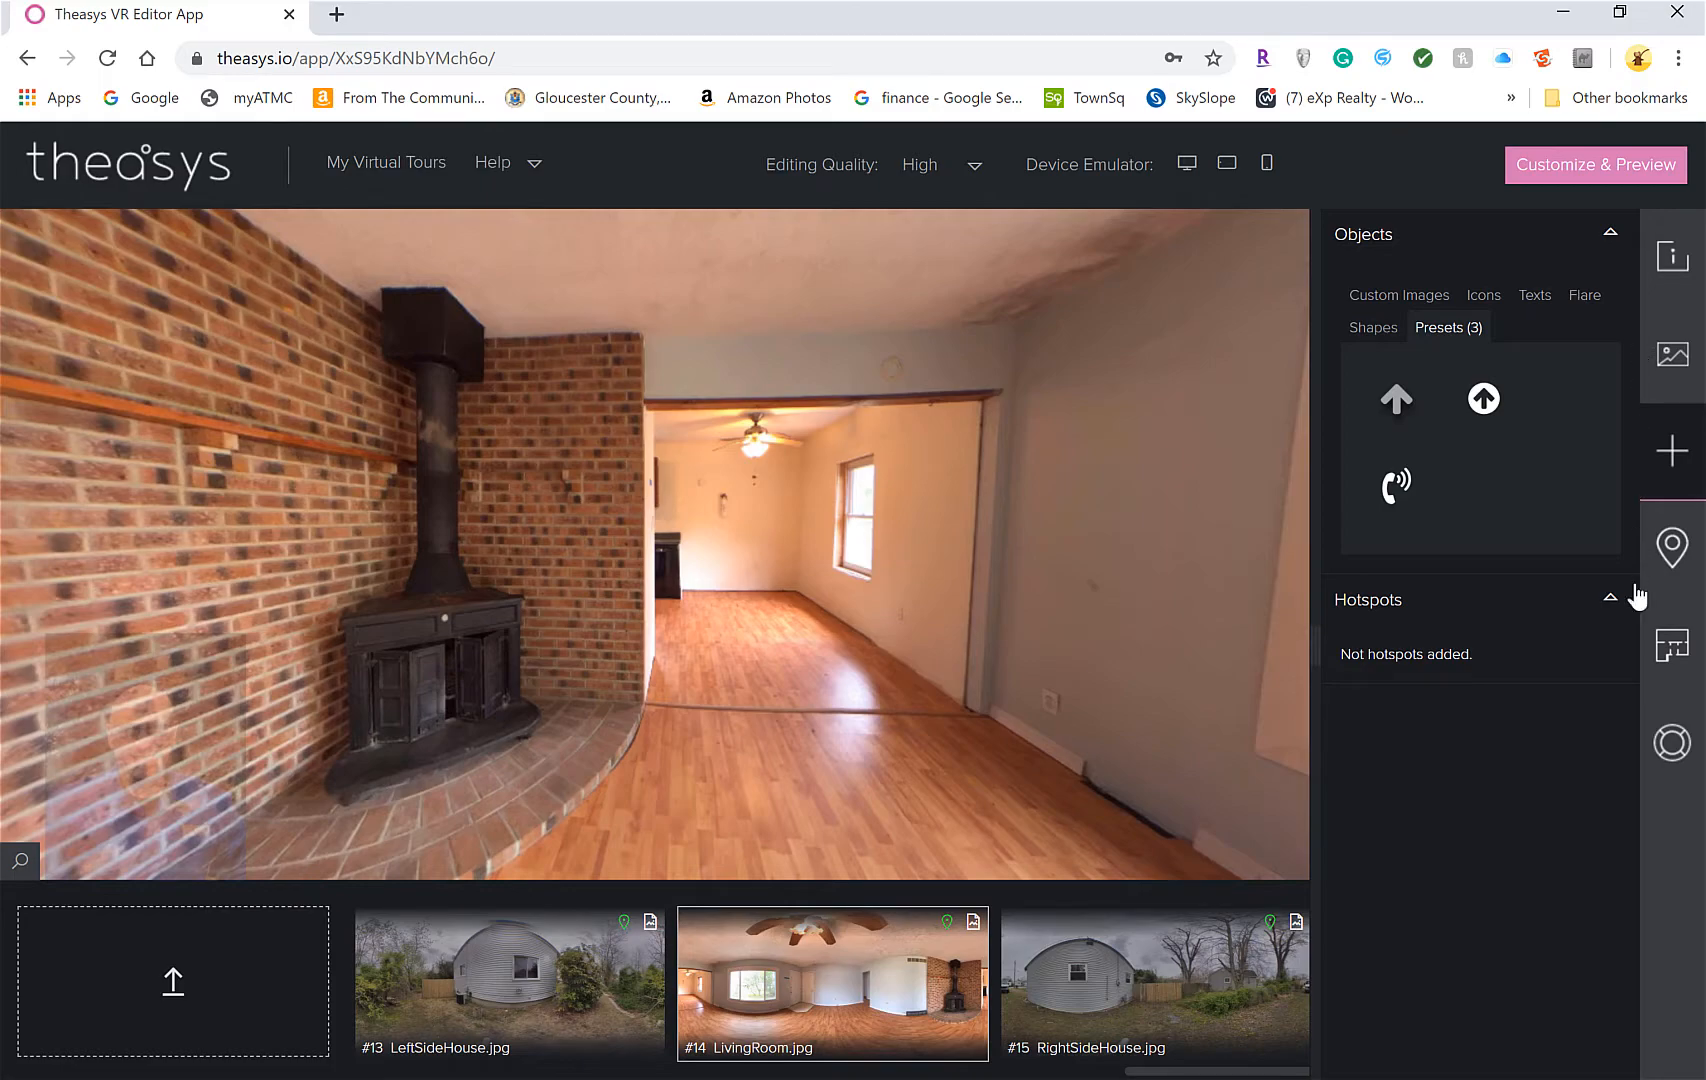
left_click(1450, 613)
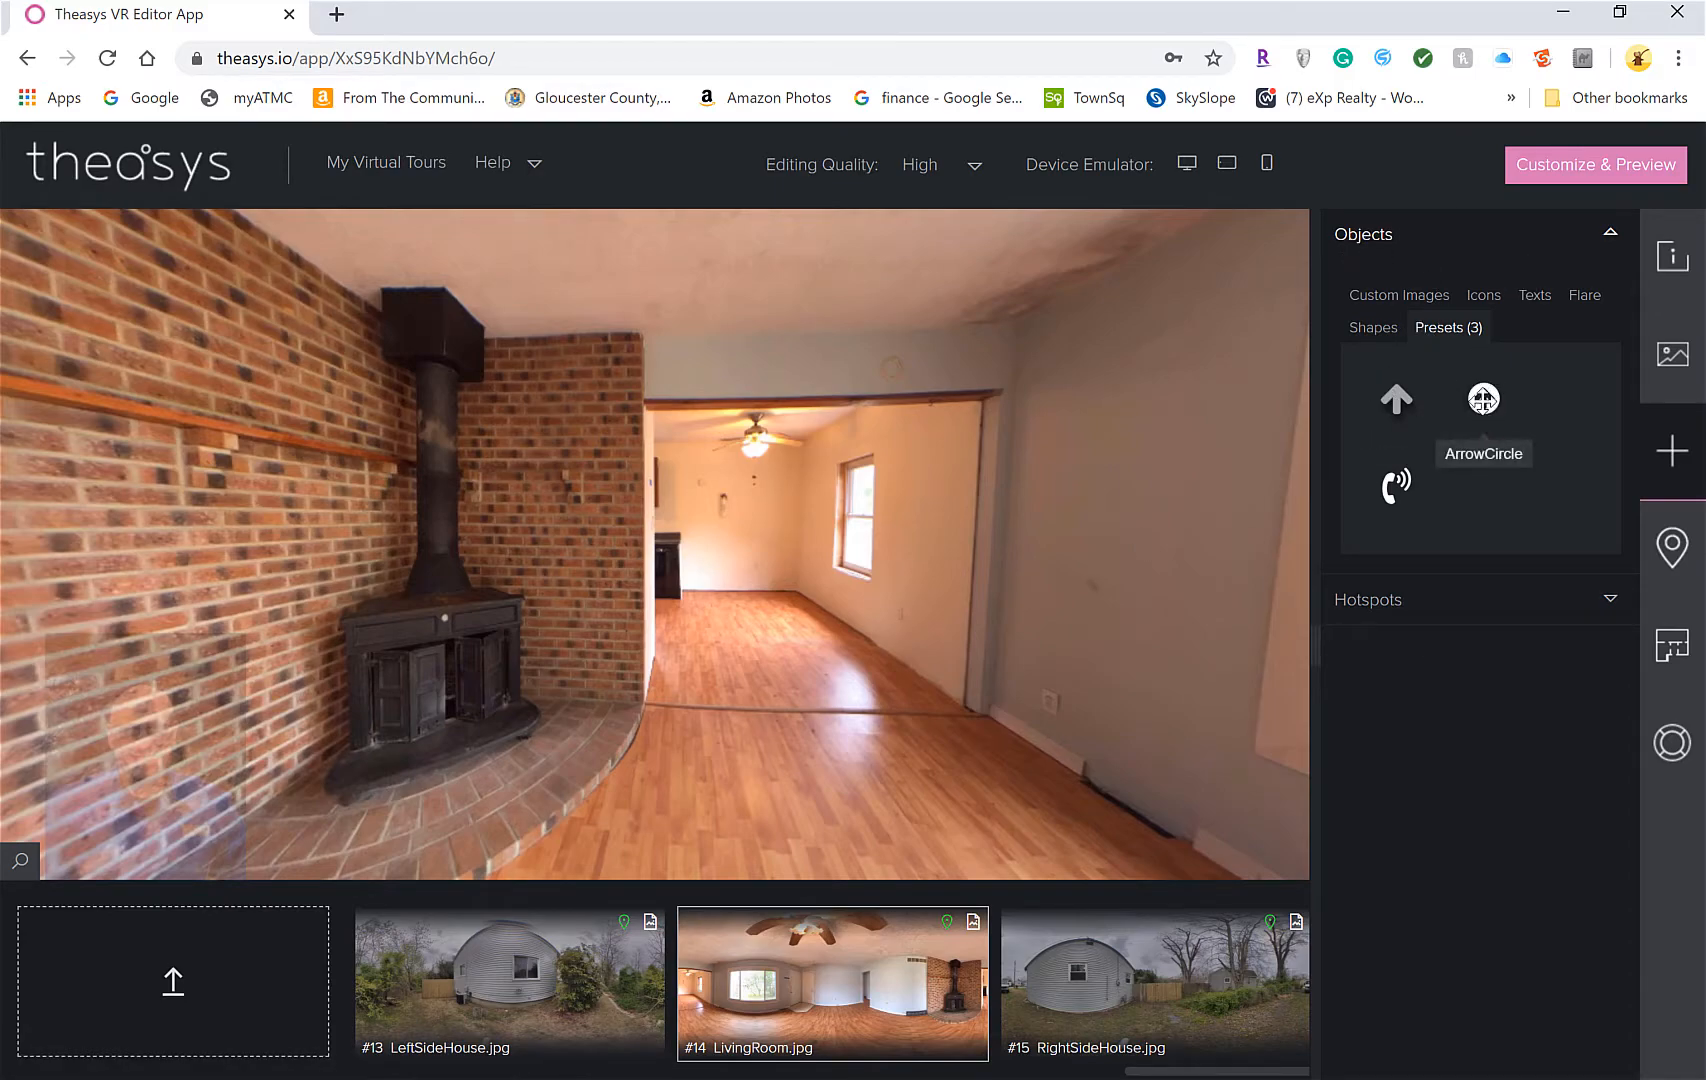
left_click(1480, 300)
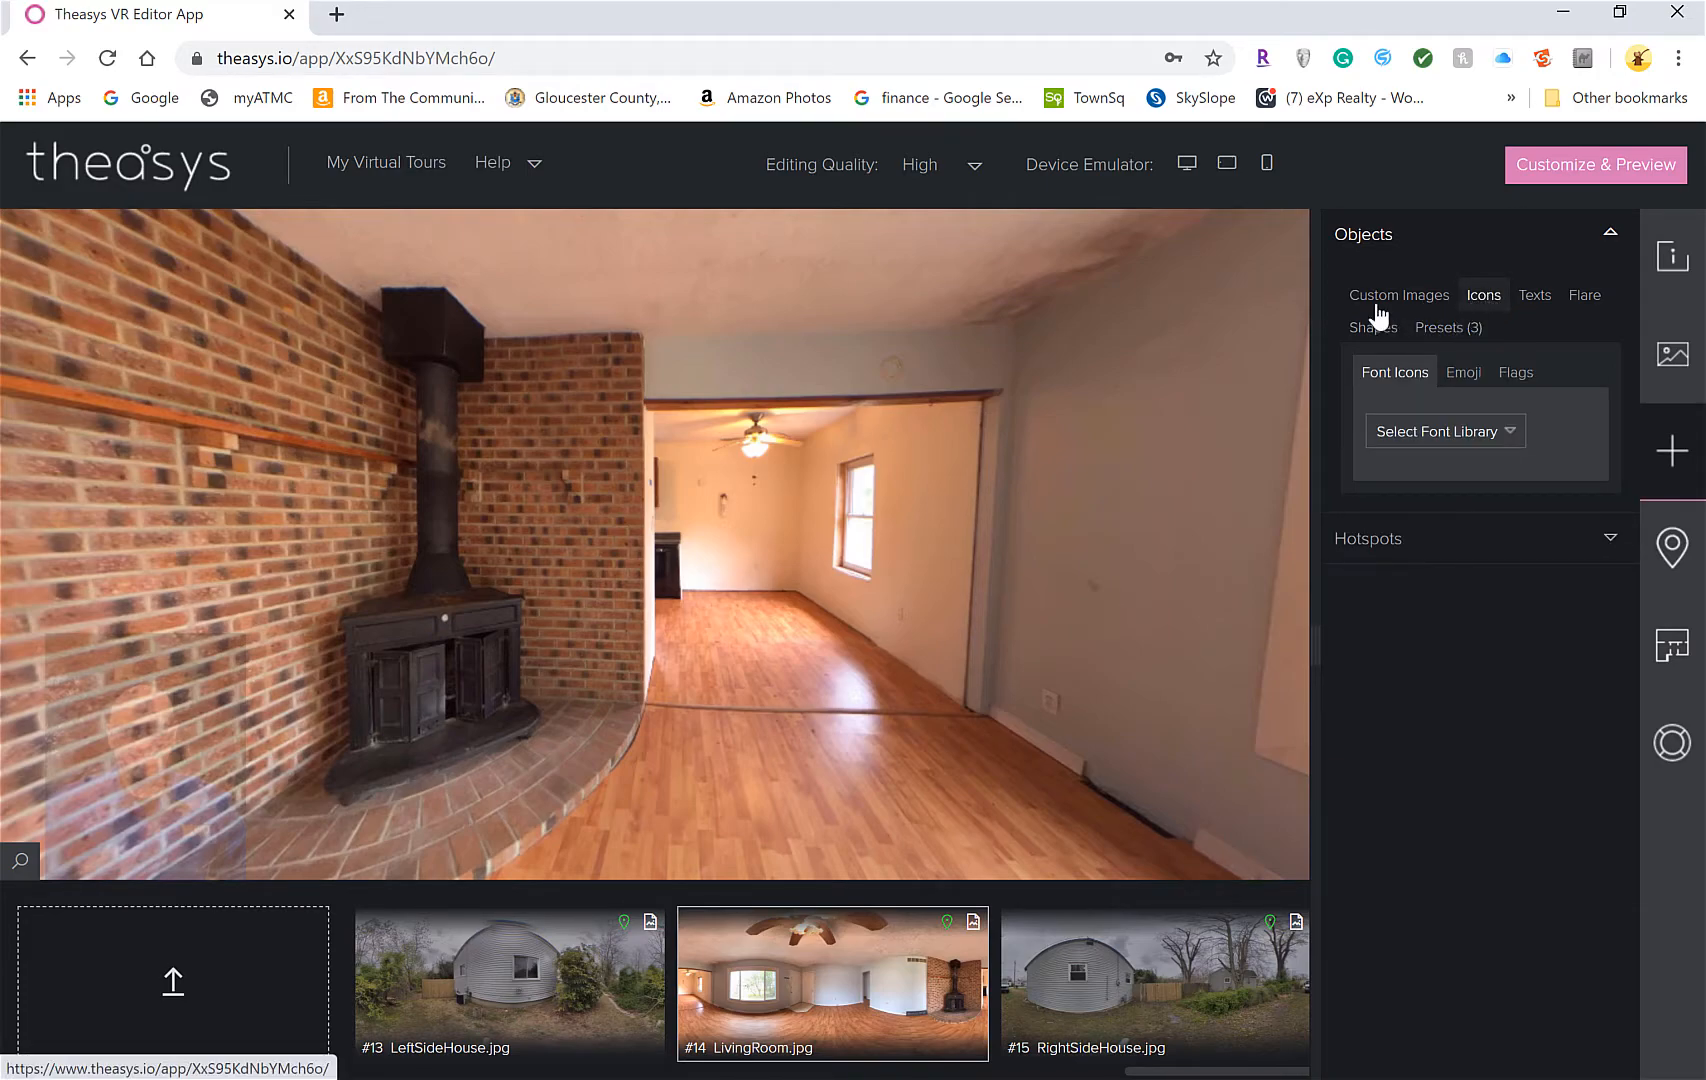
left_click(1487, 434)
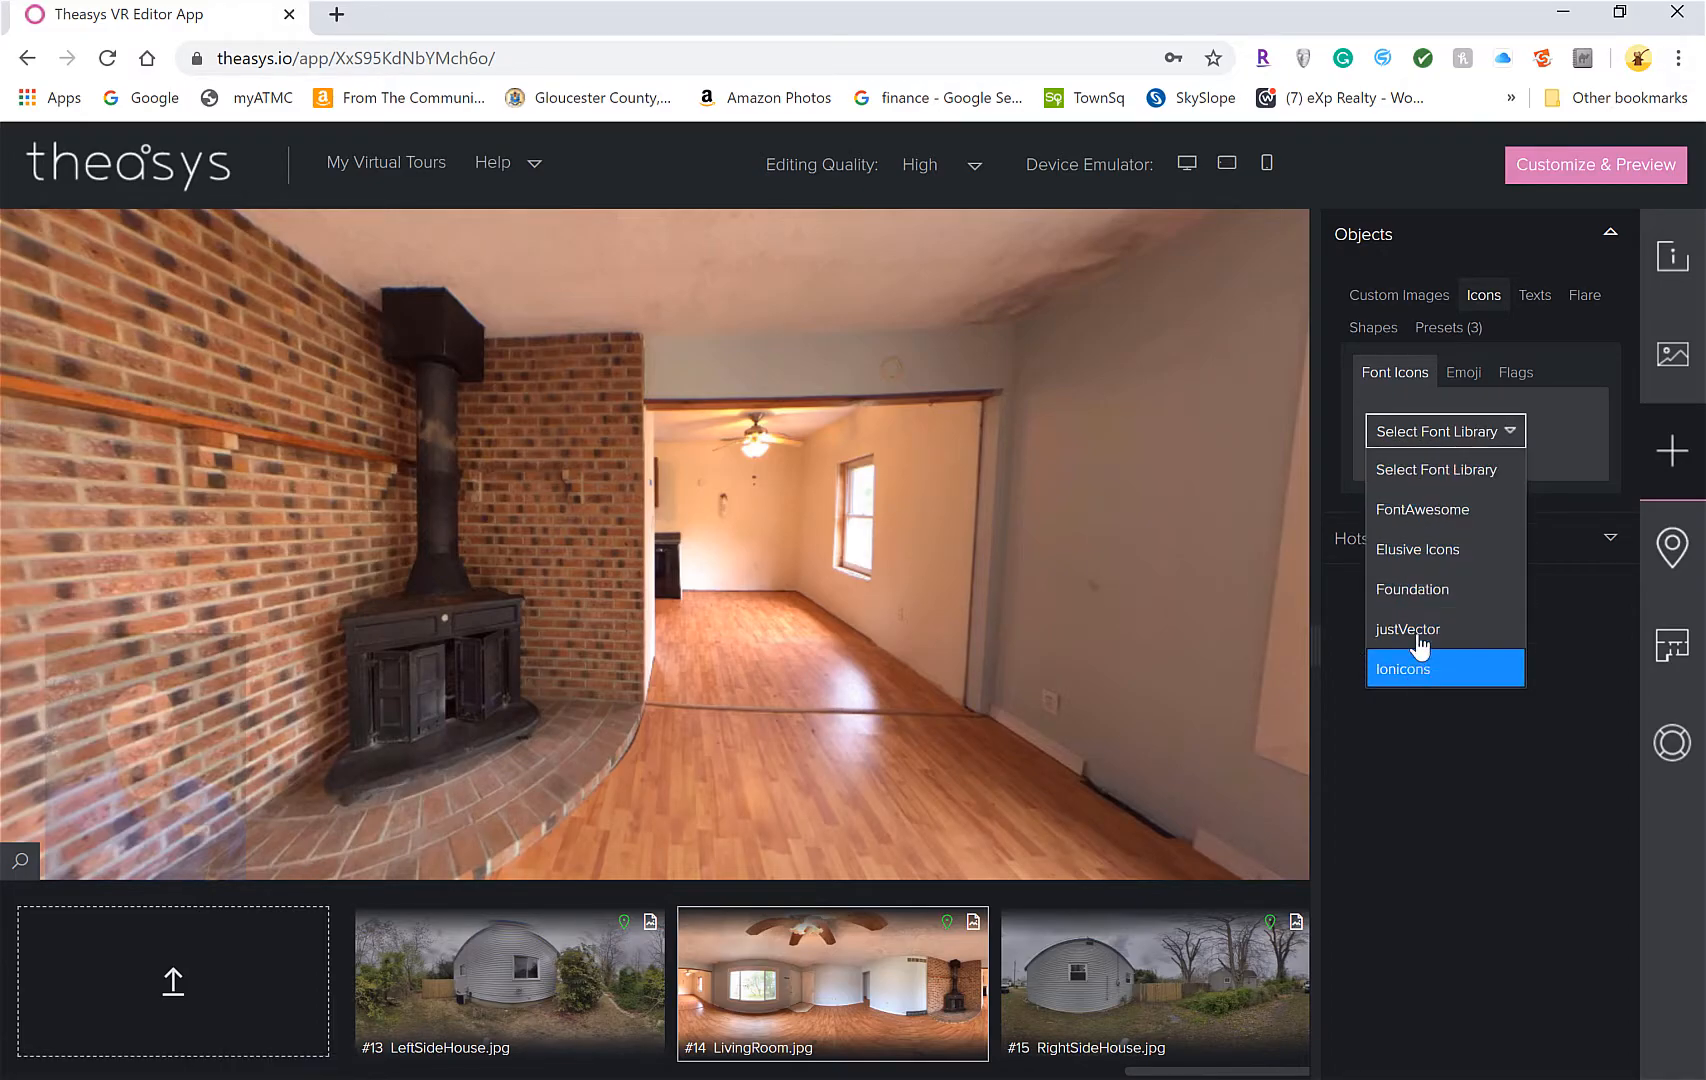
Search FontAwesome icons for 'arr' and drop the up-arrow onto the living-room doorway
left_click(1431, 510)
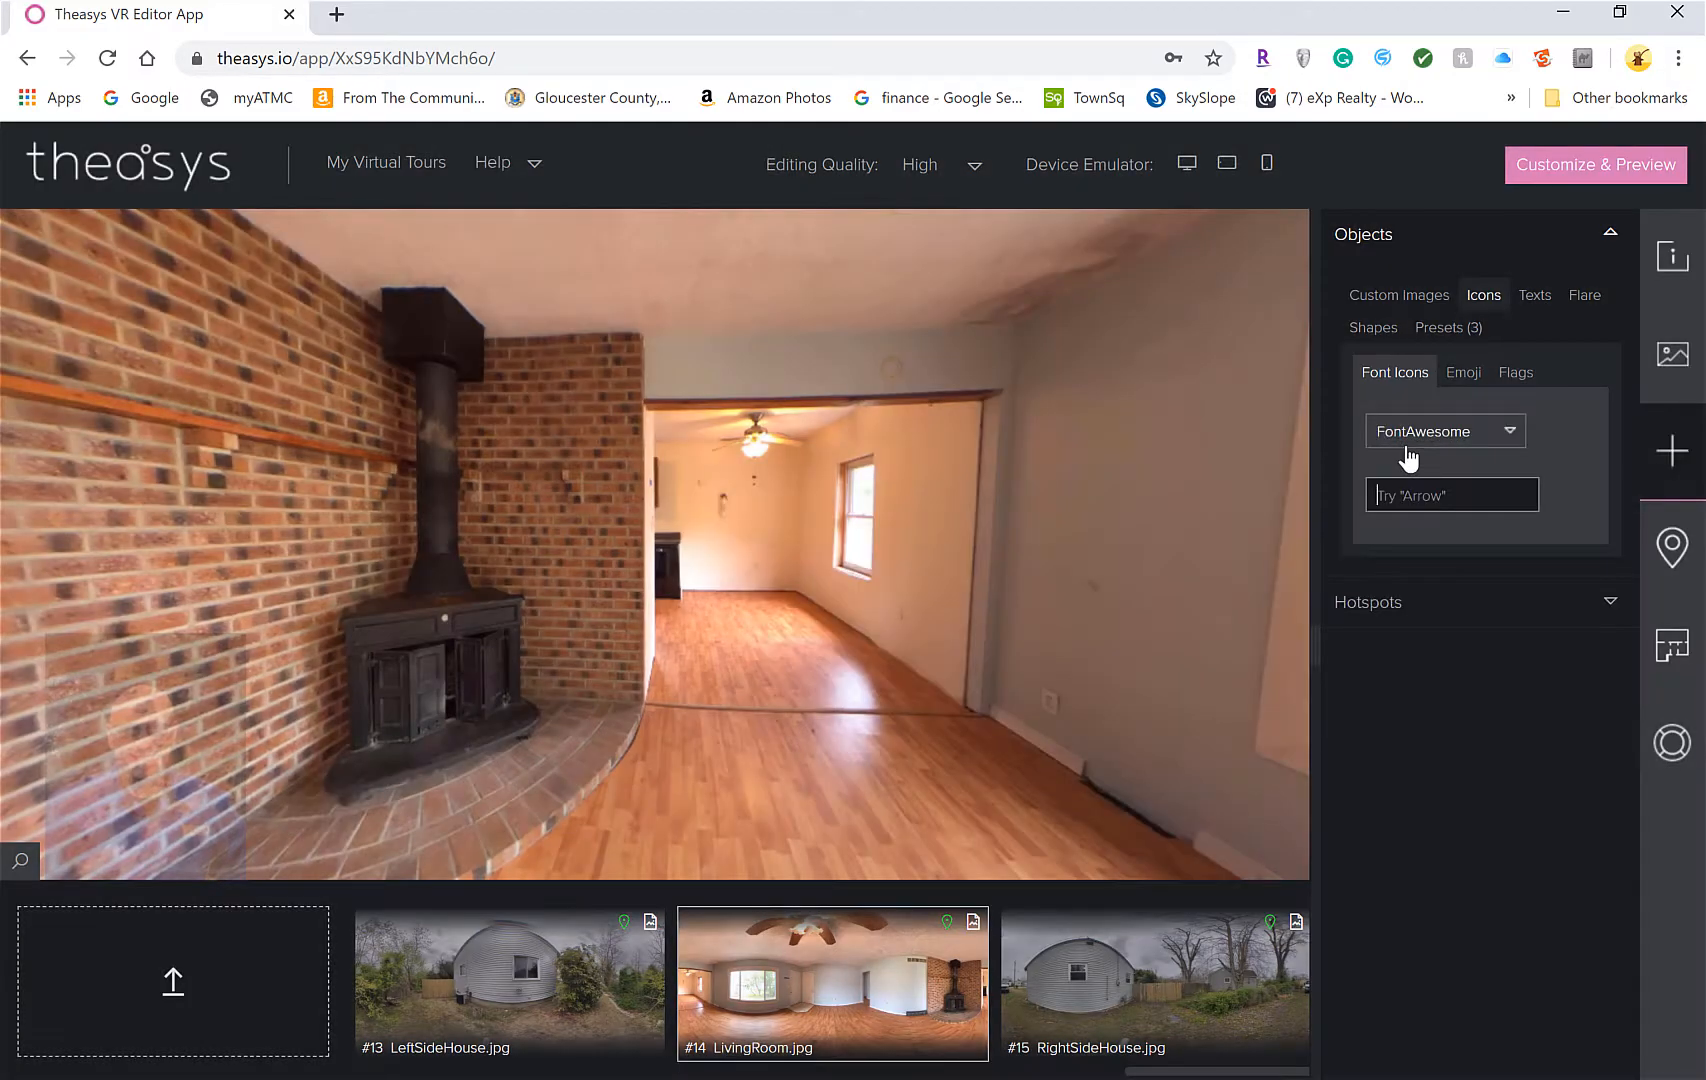
left_click(1437, 494)
type("arrow")
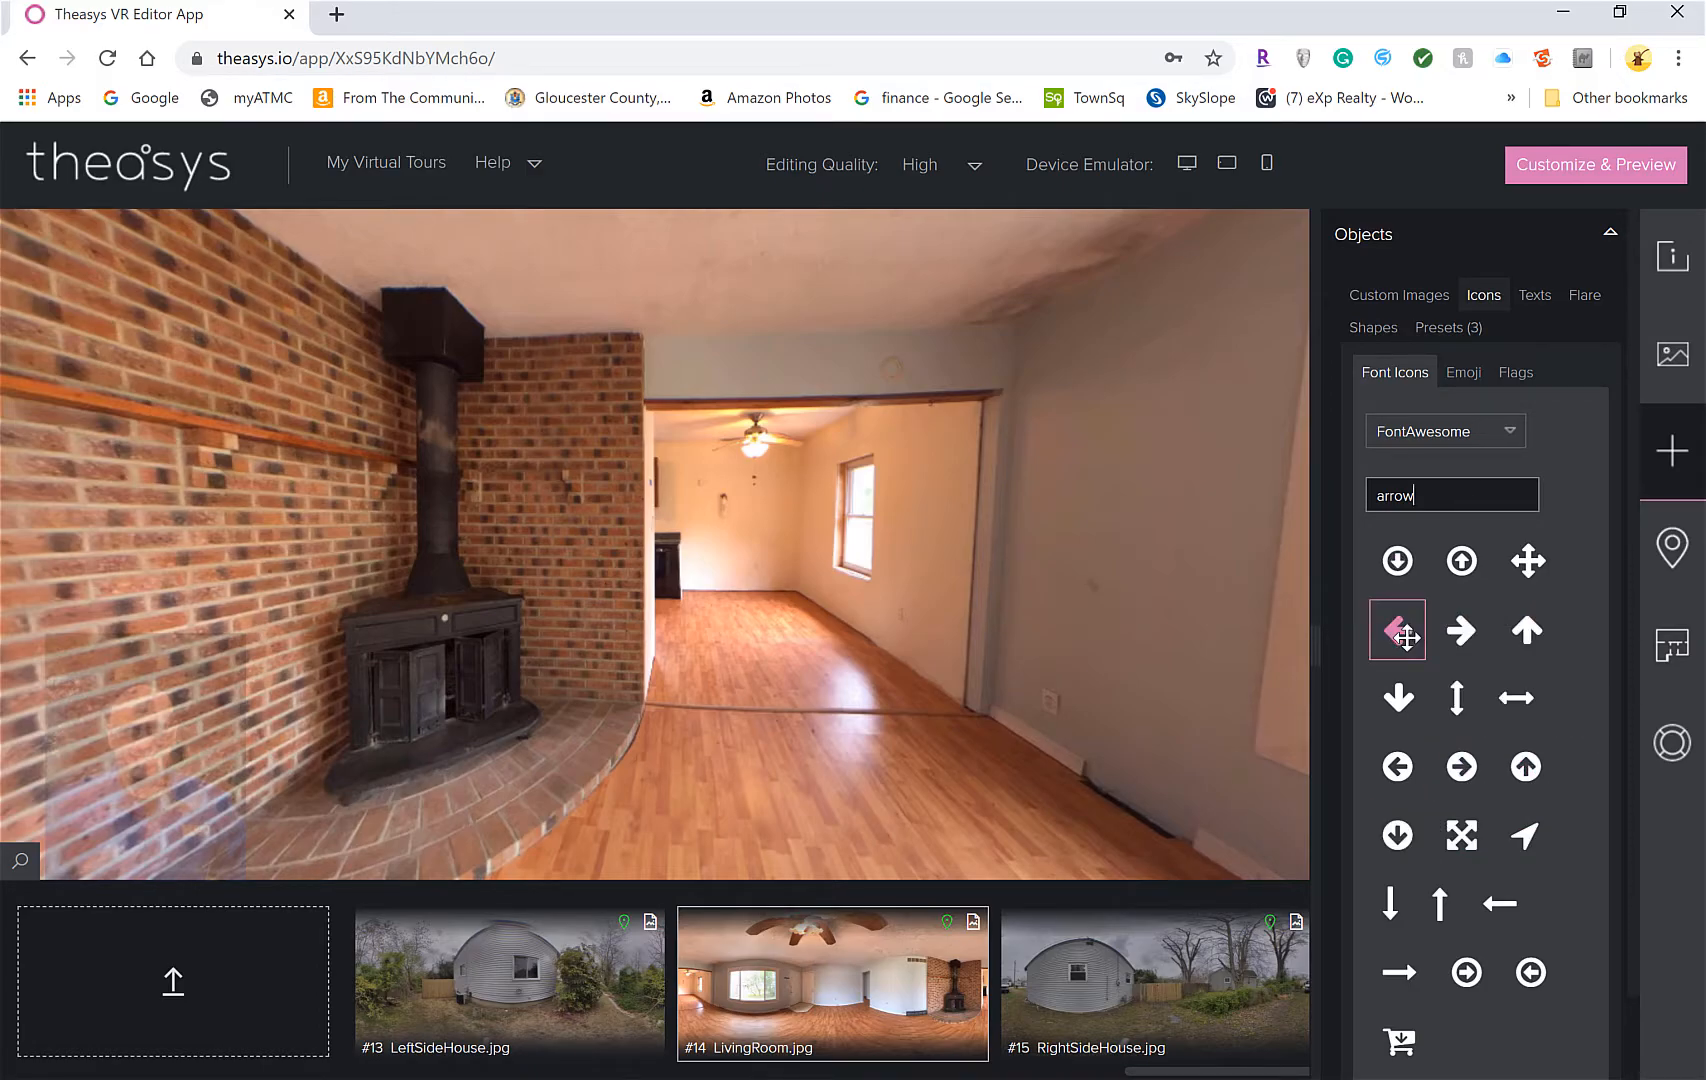
left_click(1533, 637)
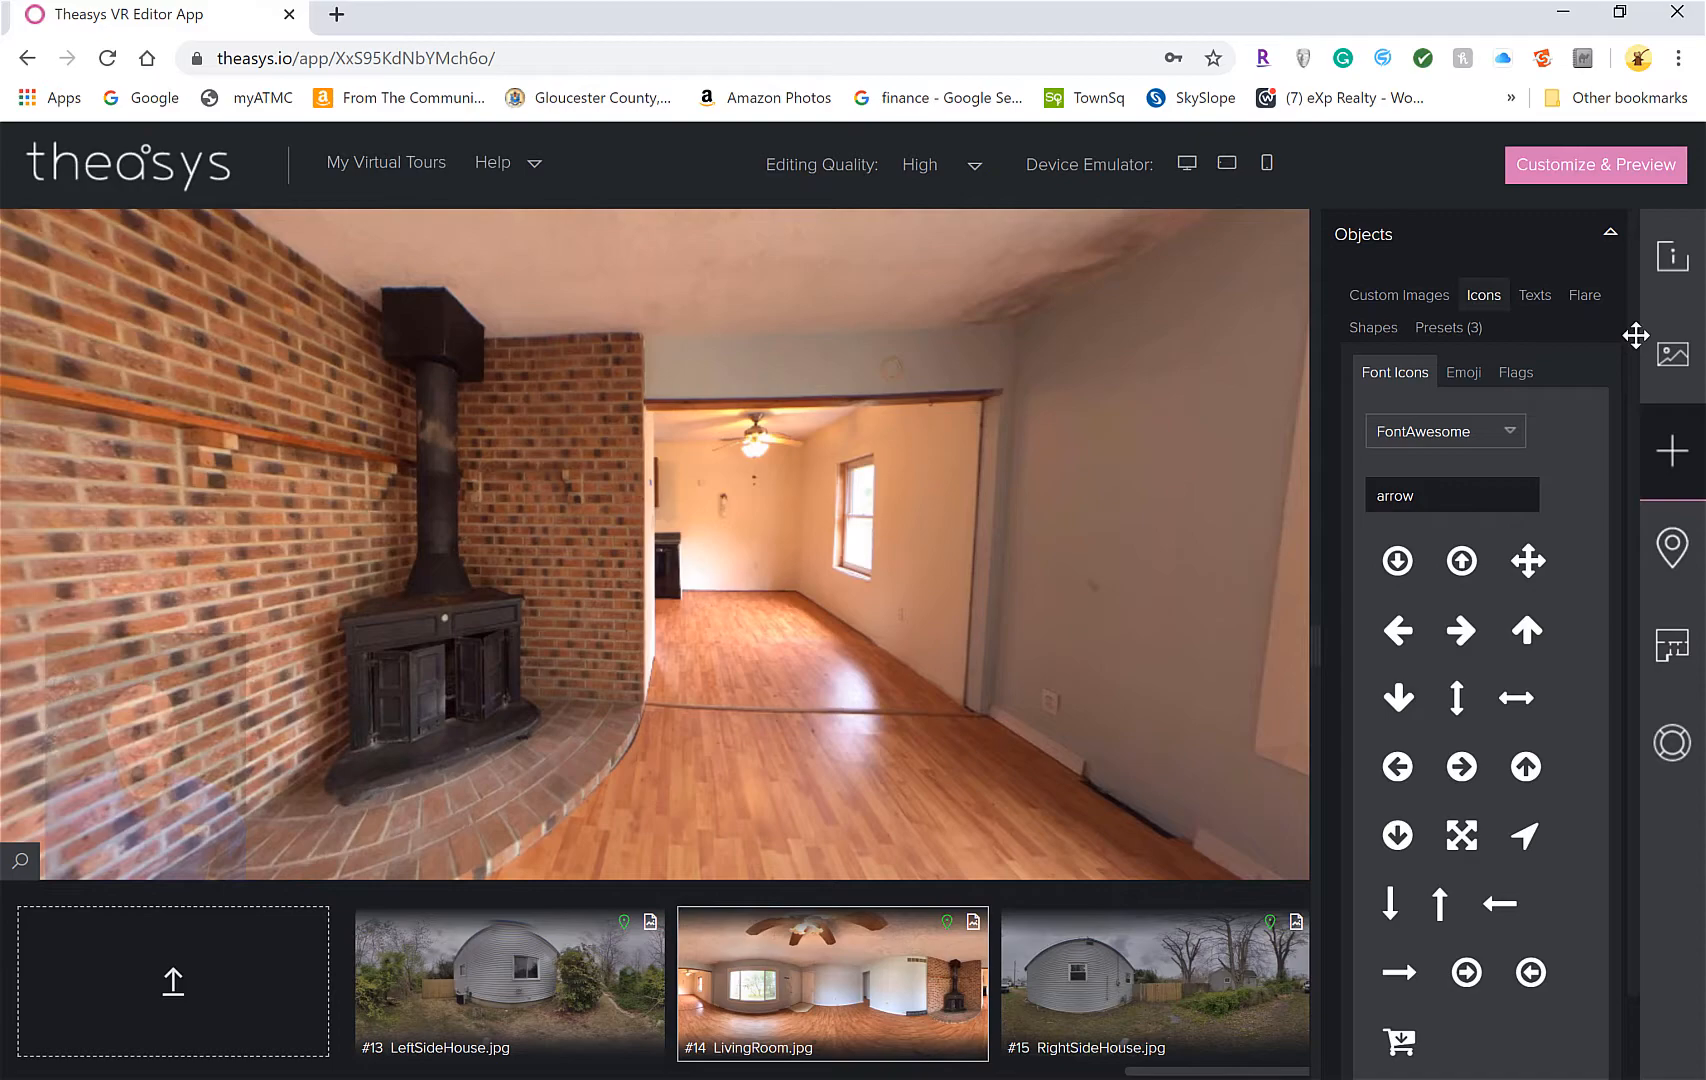
scroll(1640, 570, "down", 1)
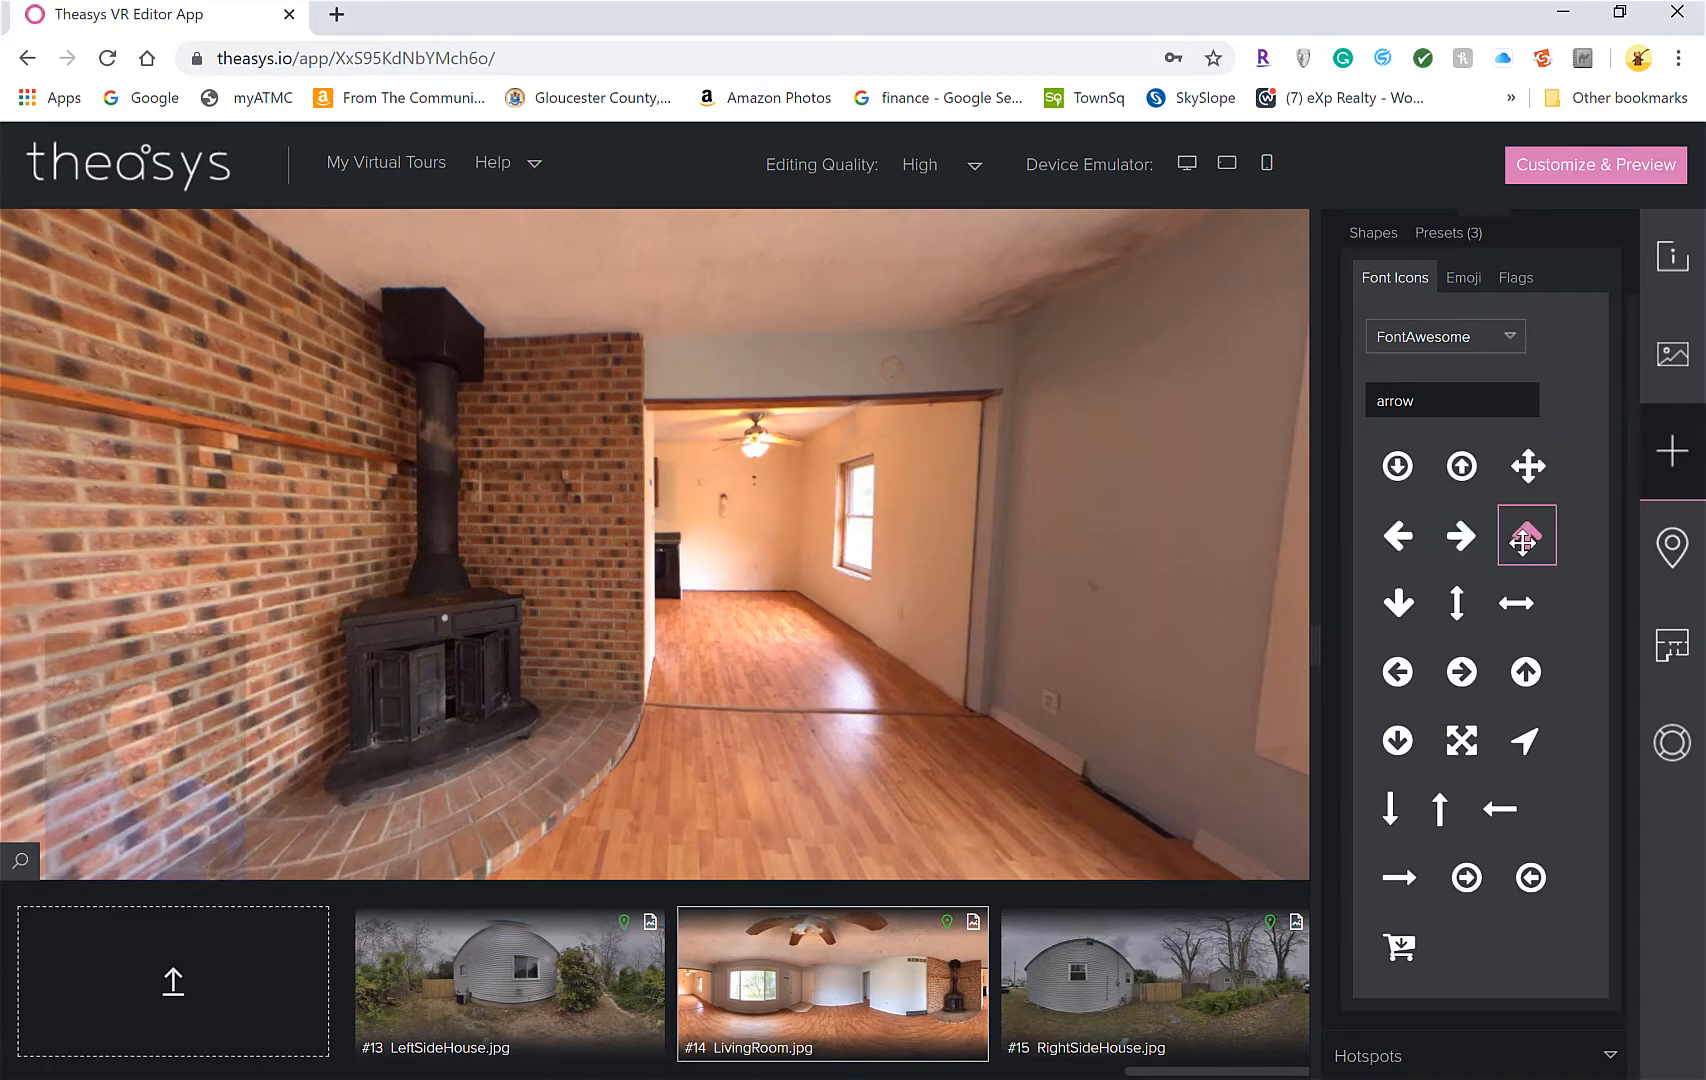
left_click_drag(1527, 535, 750, 512)
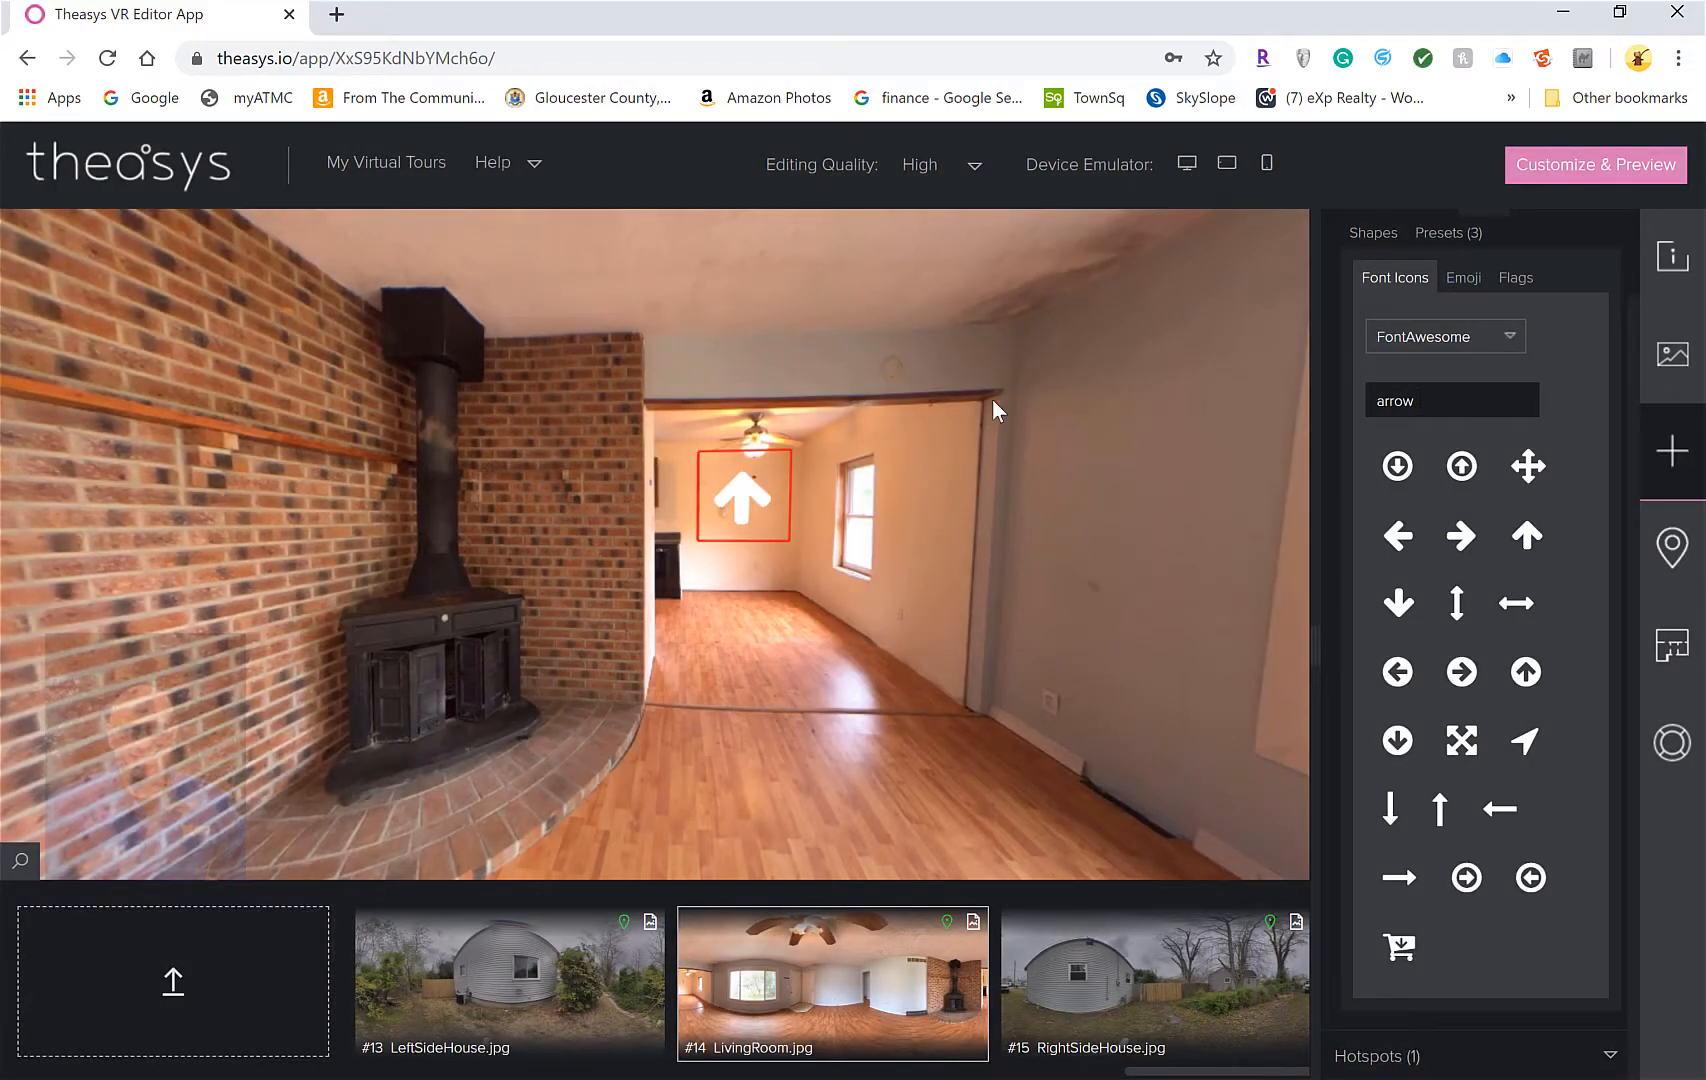
Save the arrow hotspot as preset 'Arrow_NoCircle' and list the four saved presets
right_click(748, 512)
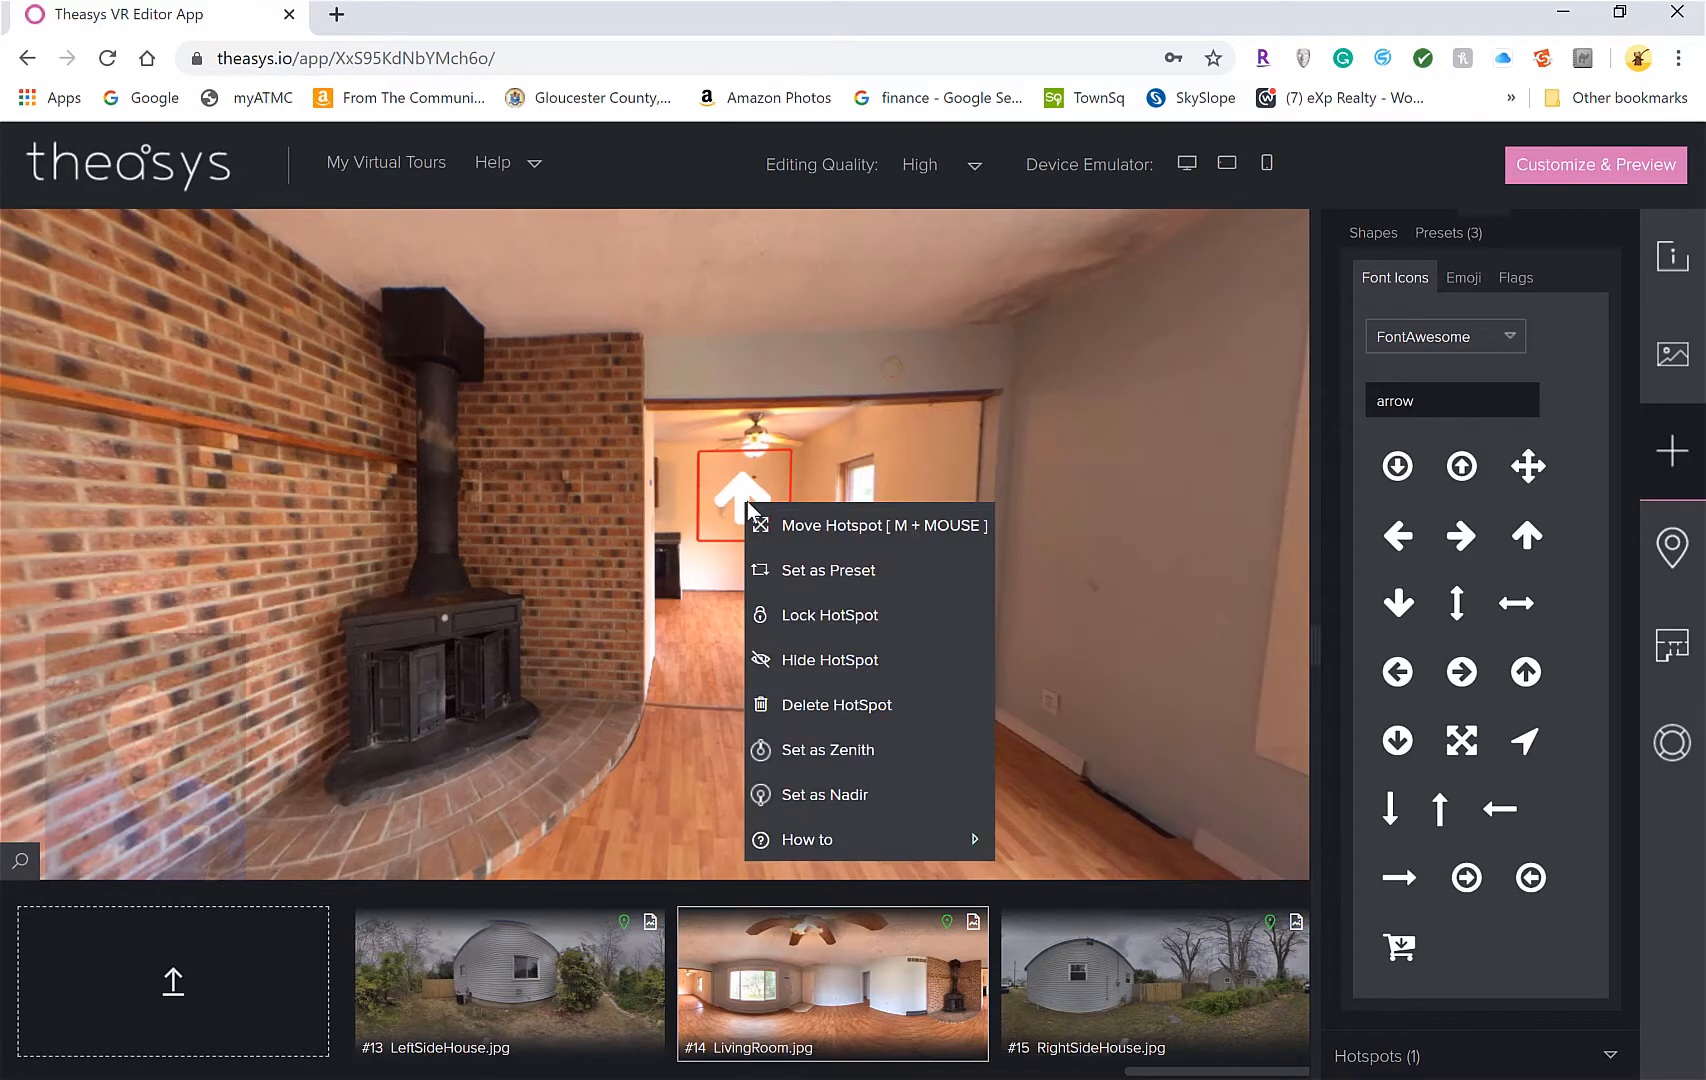
left_click(829, 572)
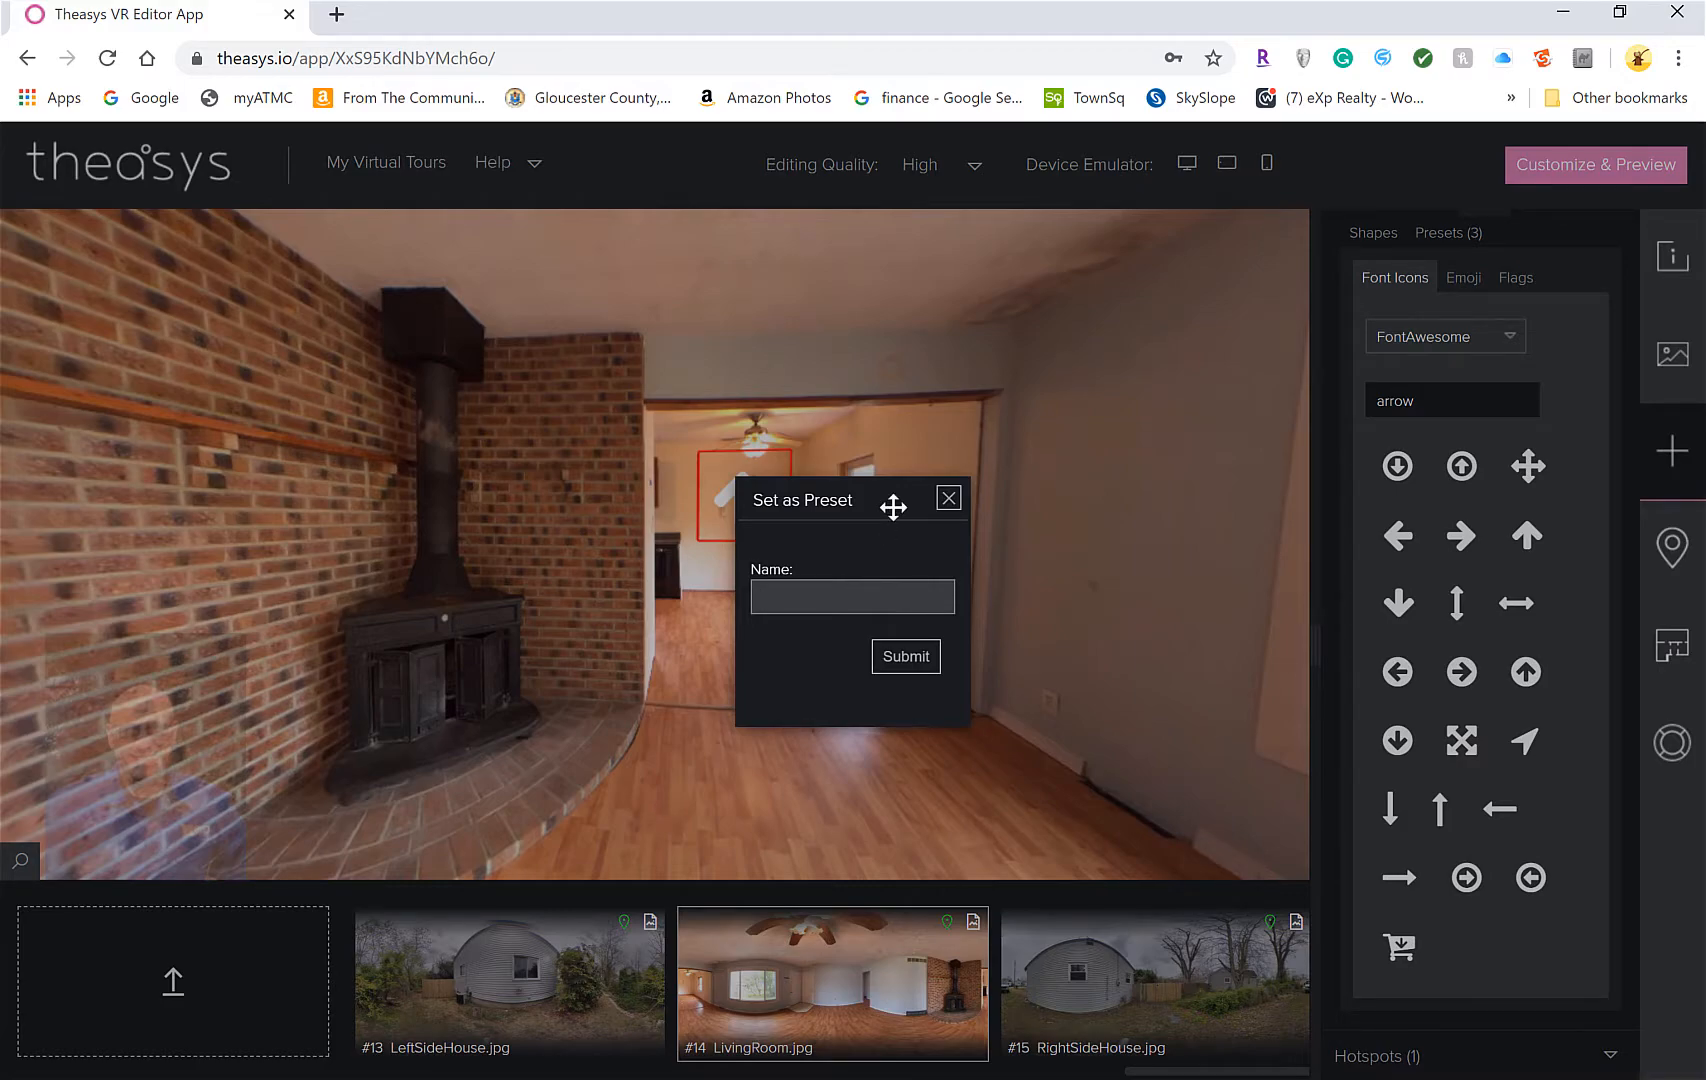
type("arge")
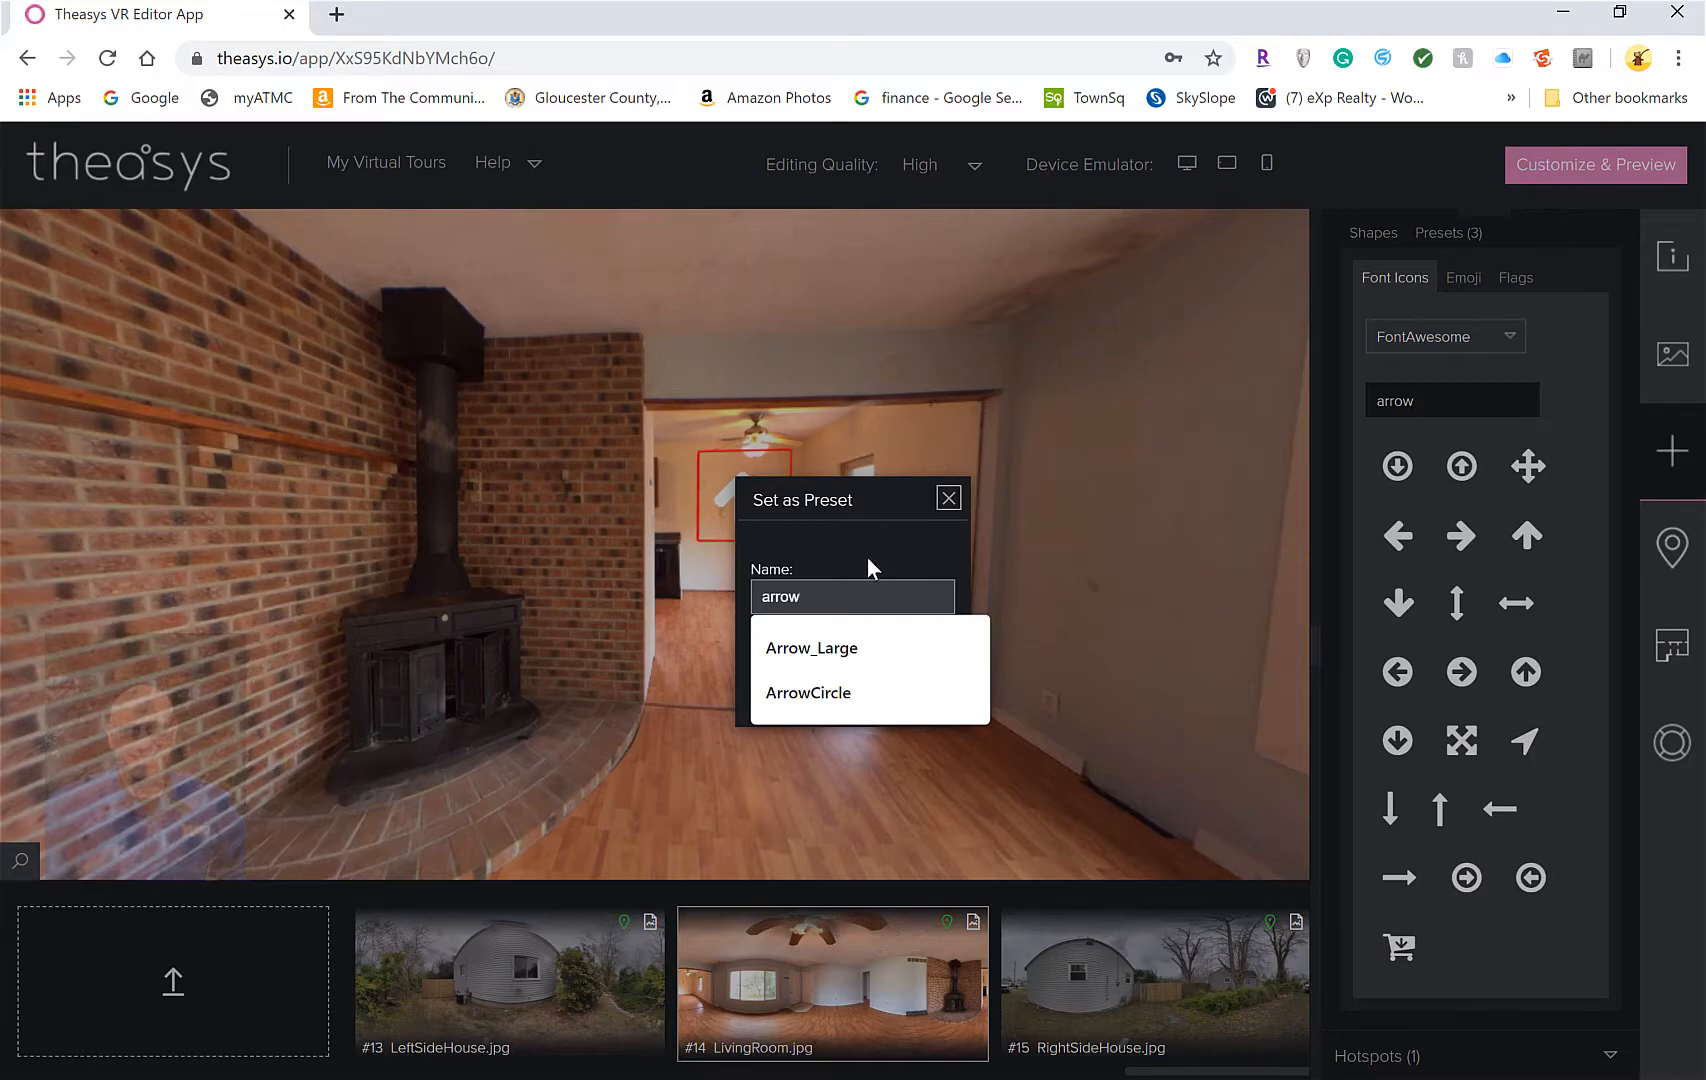
left_click(873, 648)
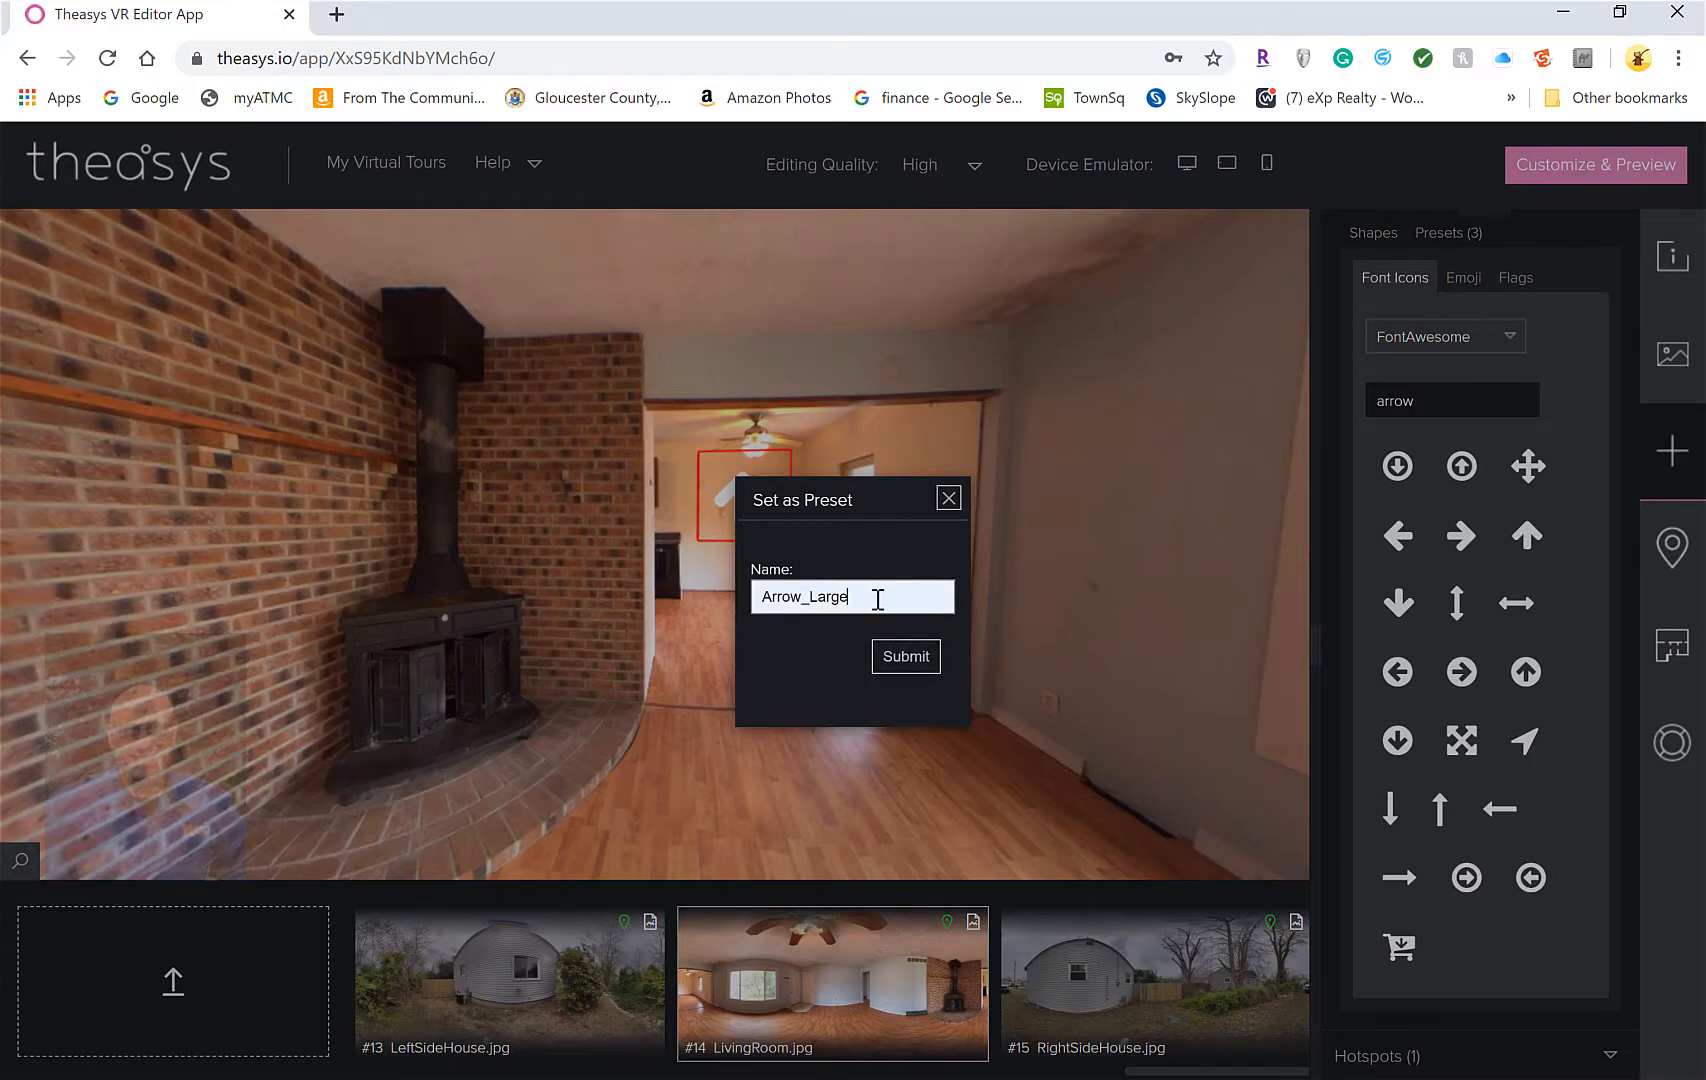
key("BackSpace")
key("BackSpace")
key("BackSpace")
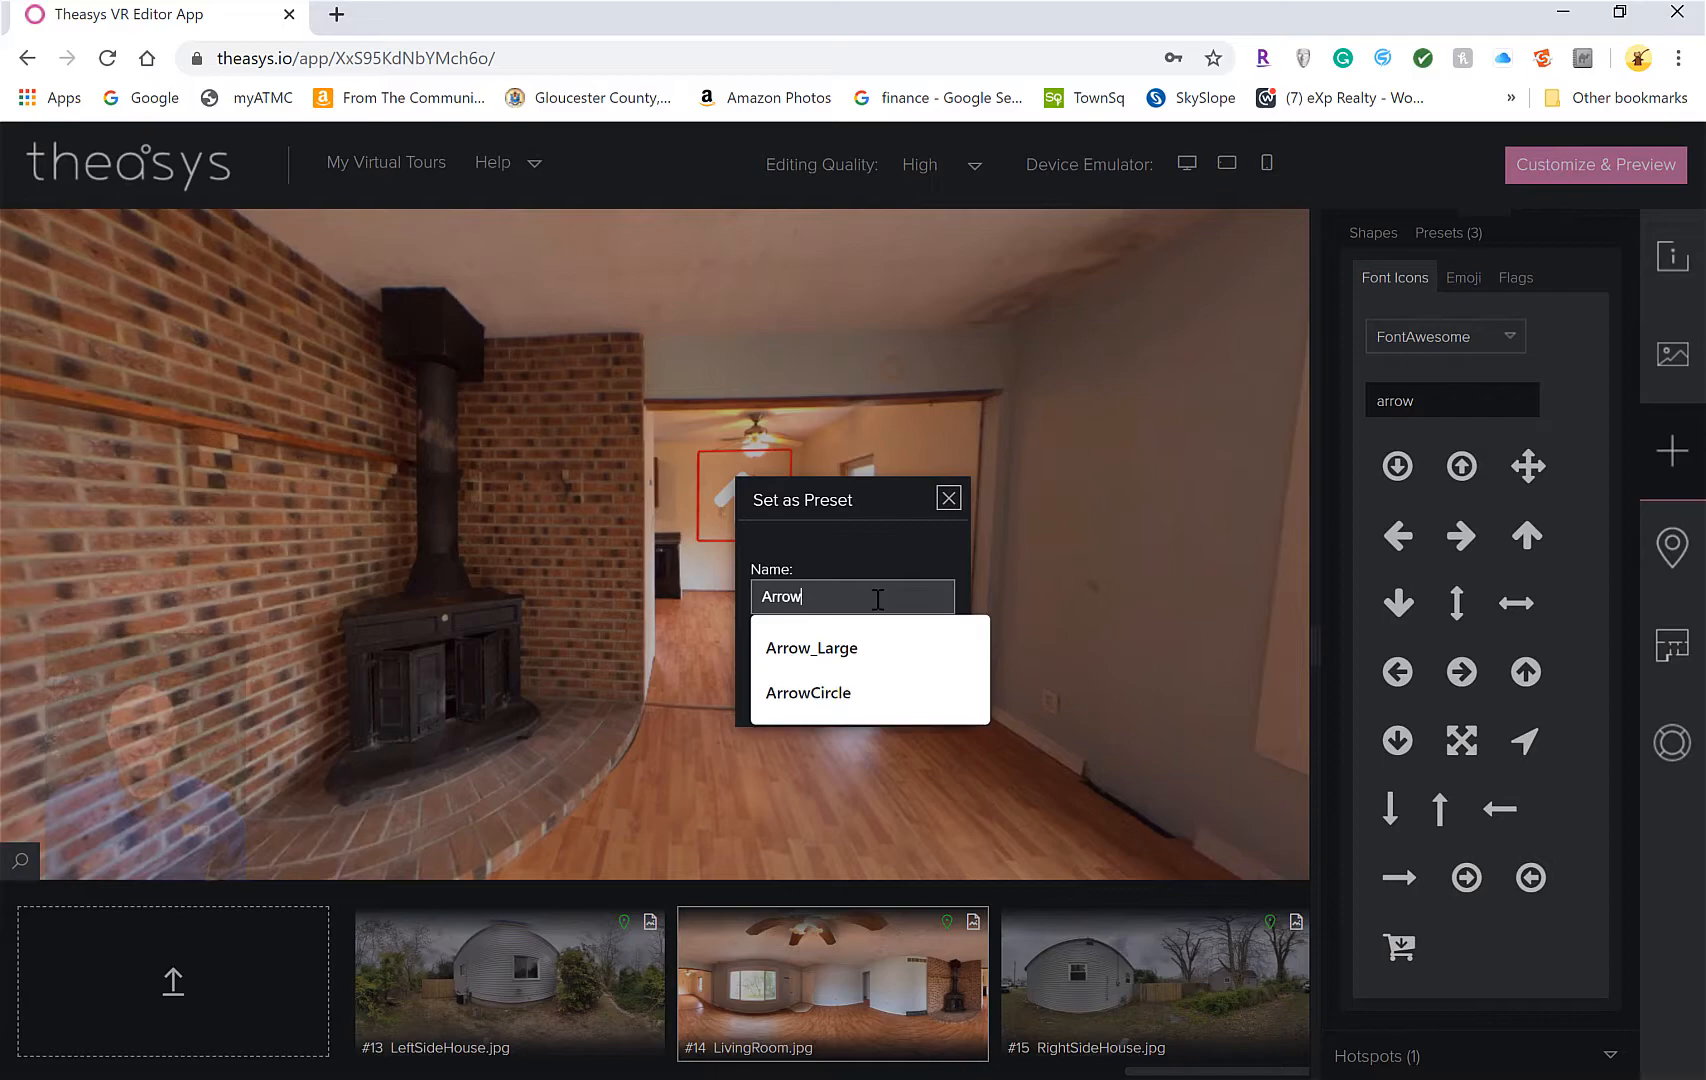
type("_")
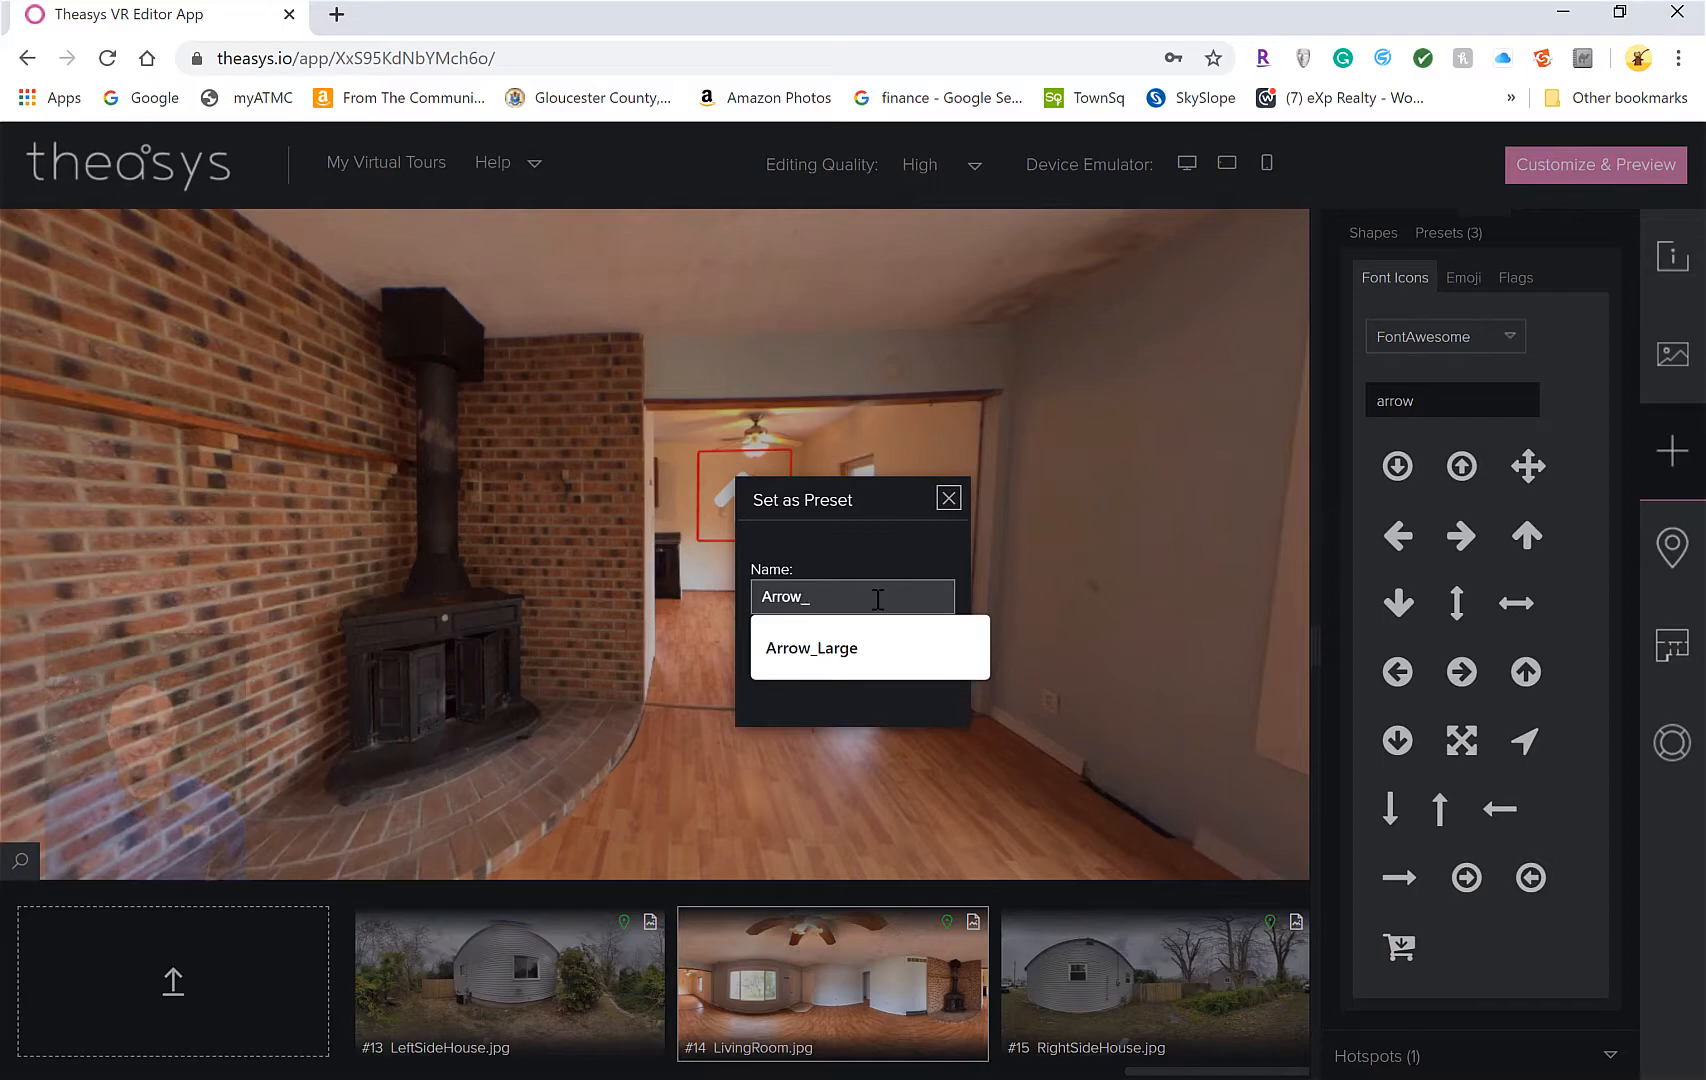
type("NoCircle")
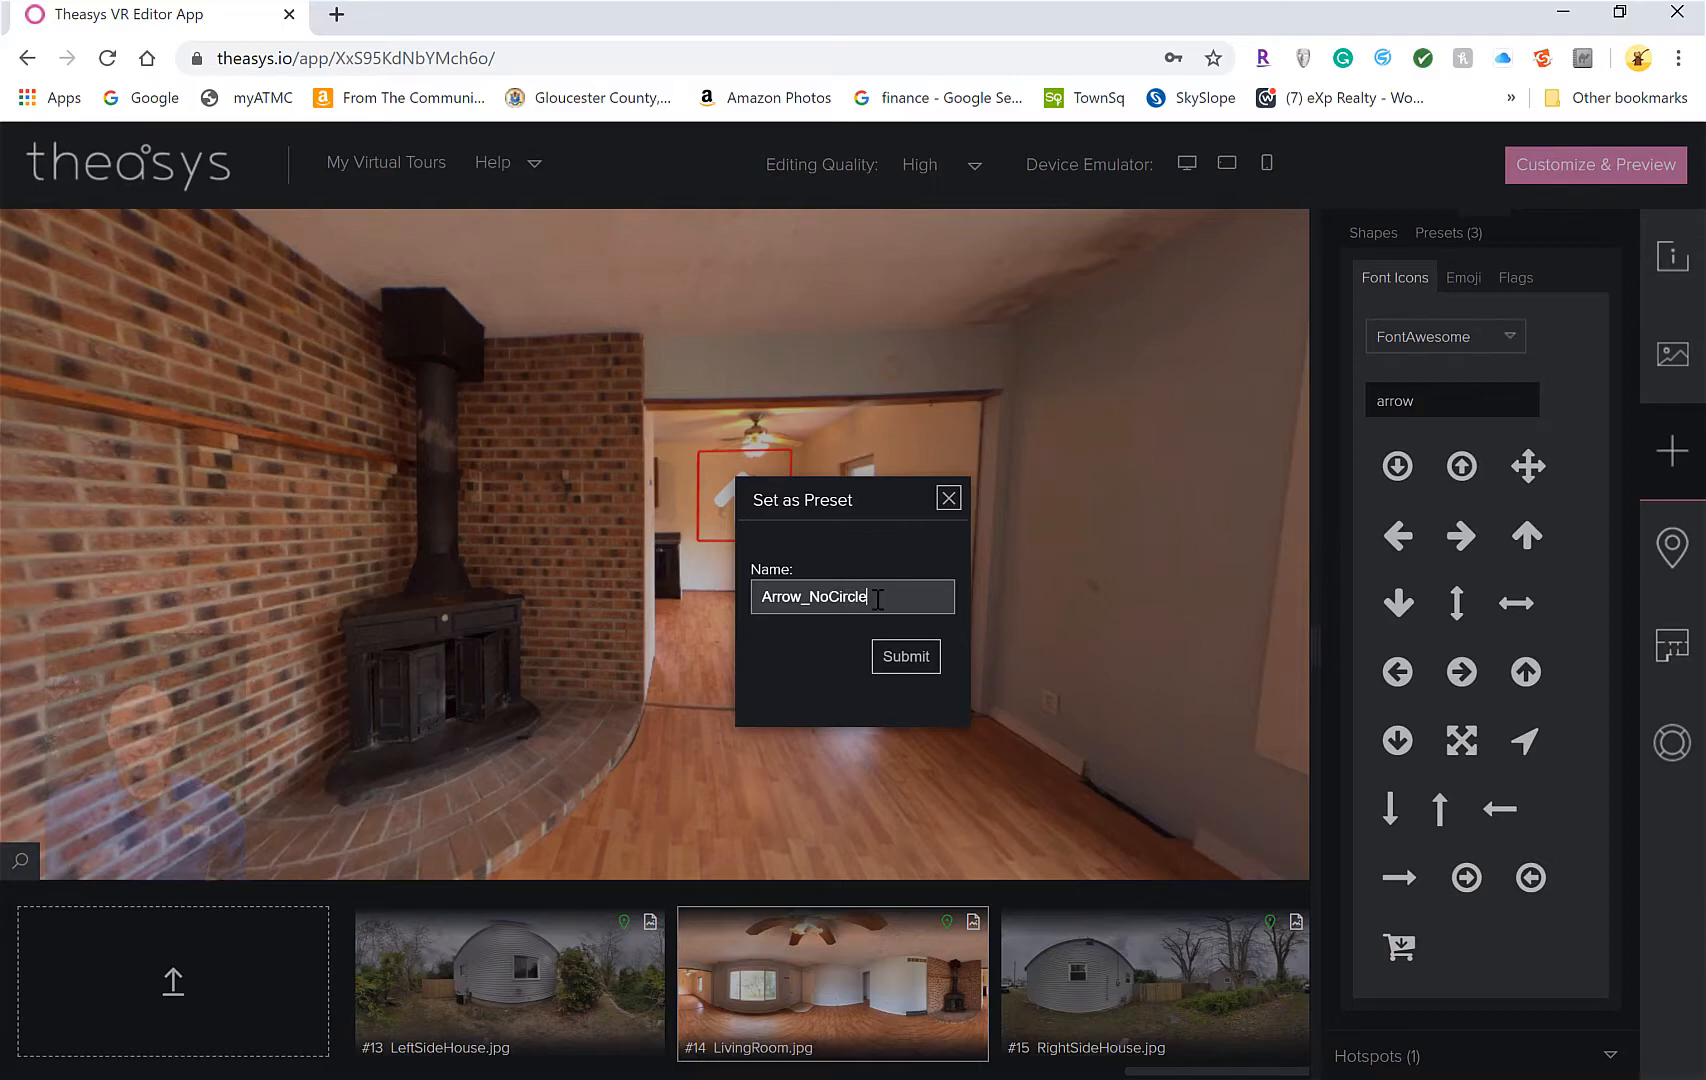
key("Return")
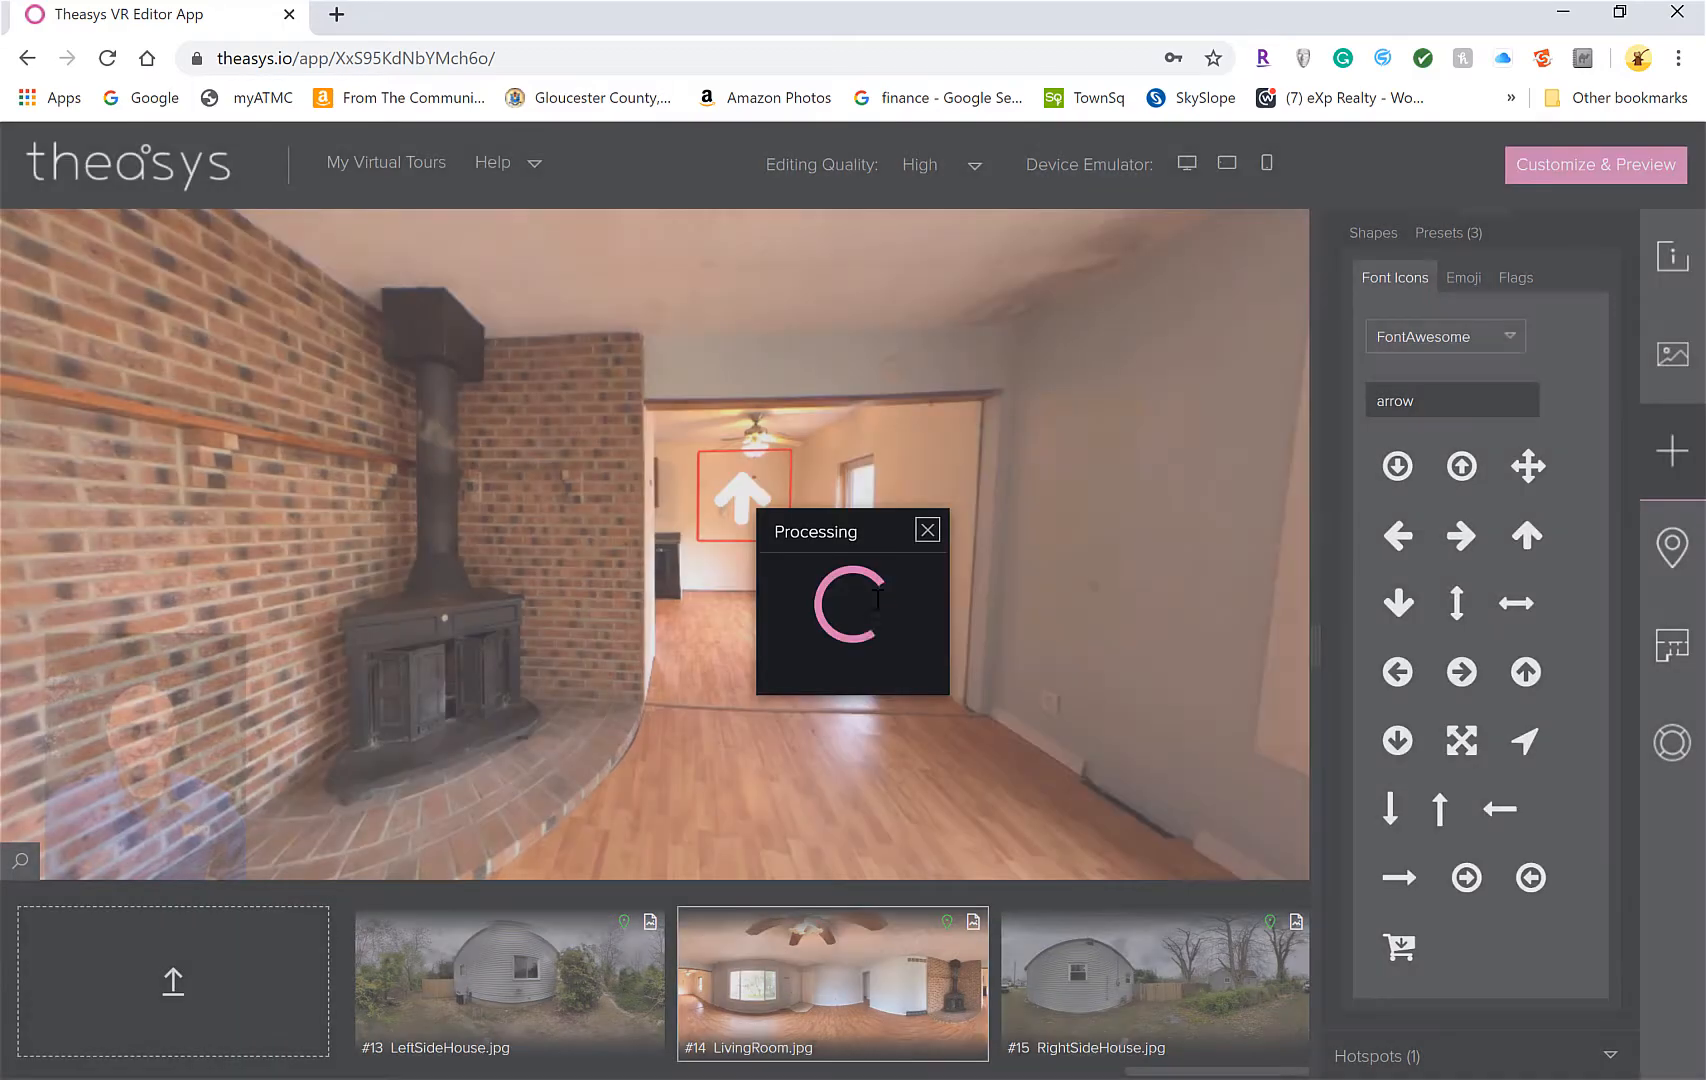
left_click(1430, 235)
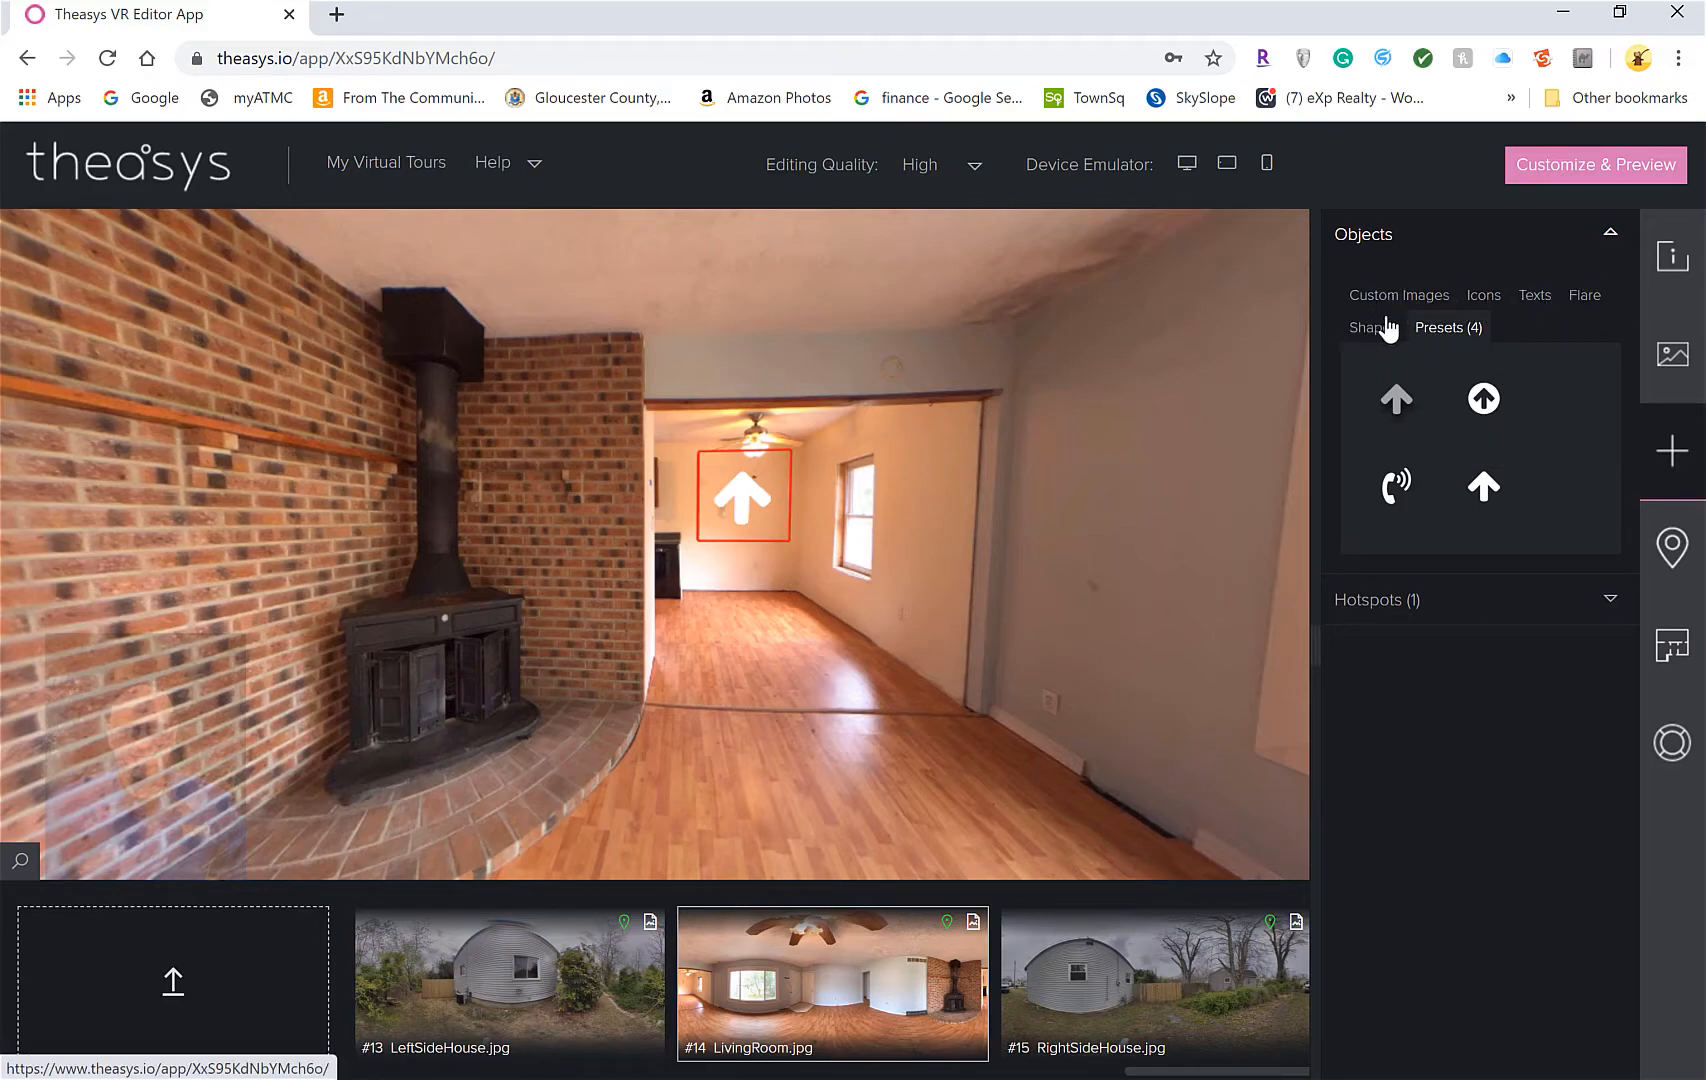
Search icons for 'map', place the outline map icon, and save it as preset 'map'
left_click(1484, 295)
left_click(1400, 401)
double_click(1400, 401)
type("map")
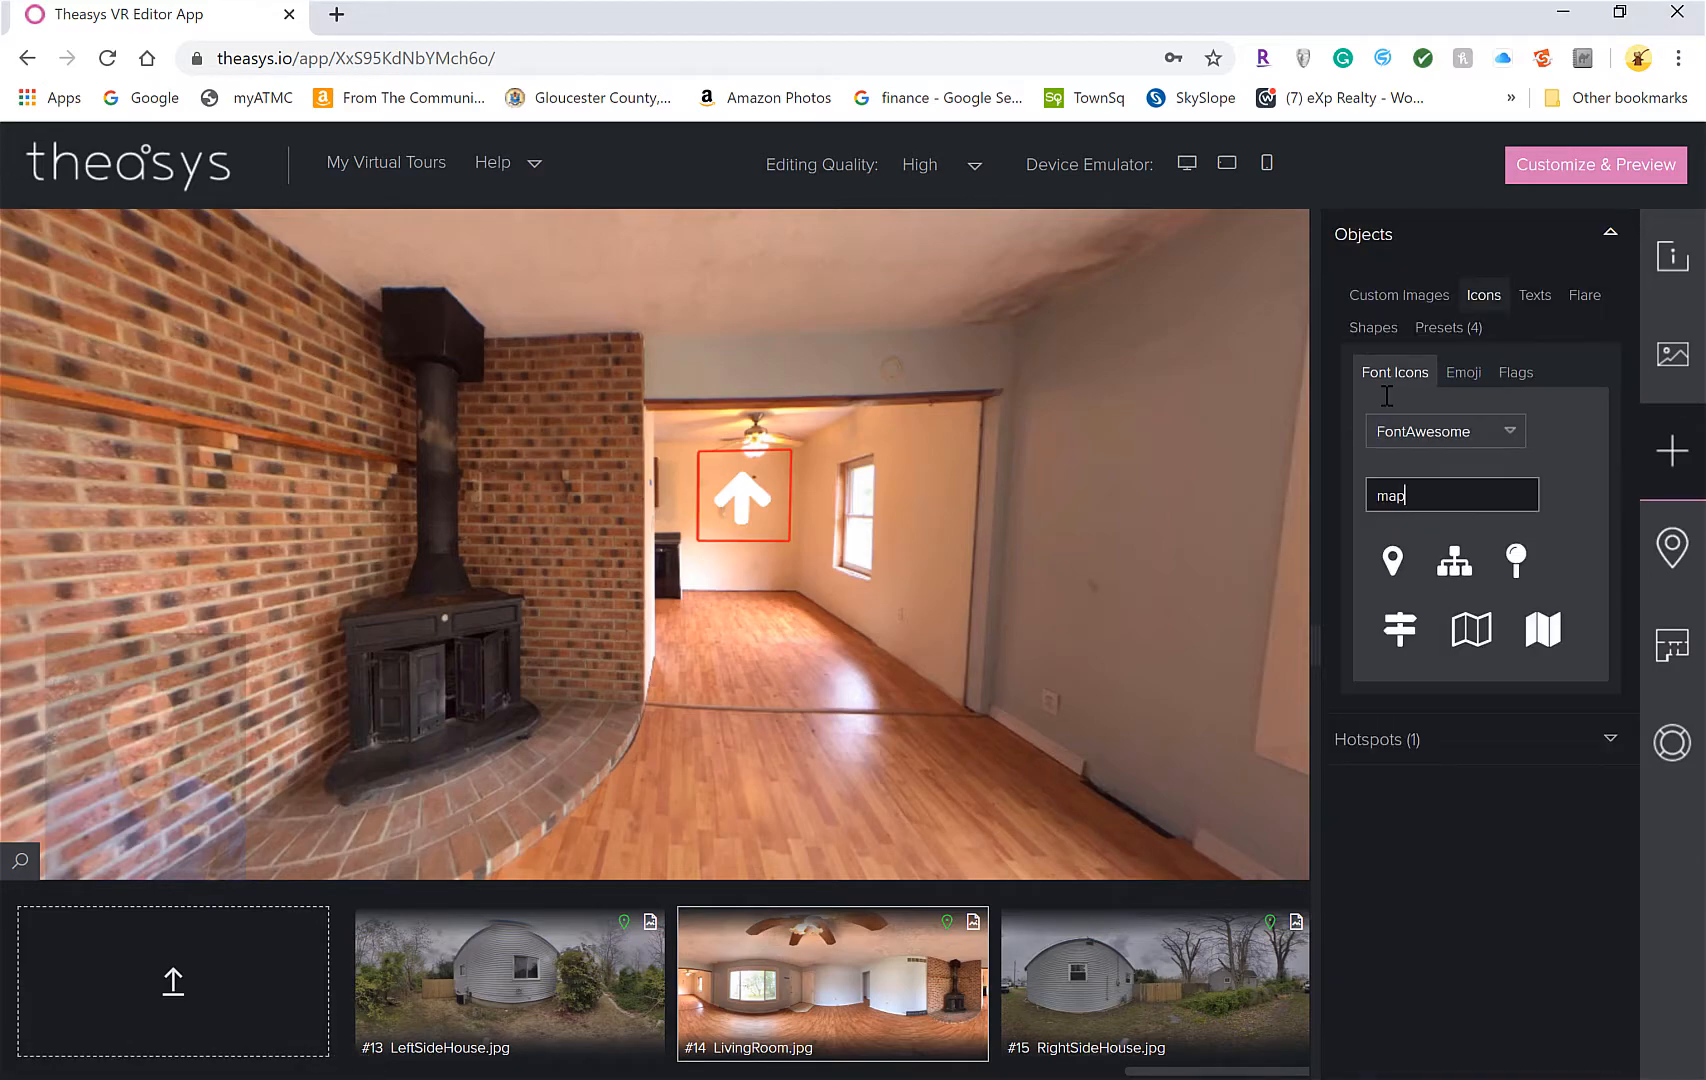
left_click(1471, 628)
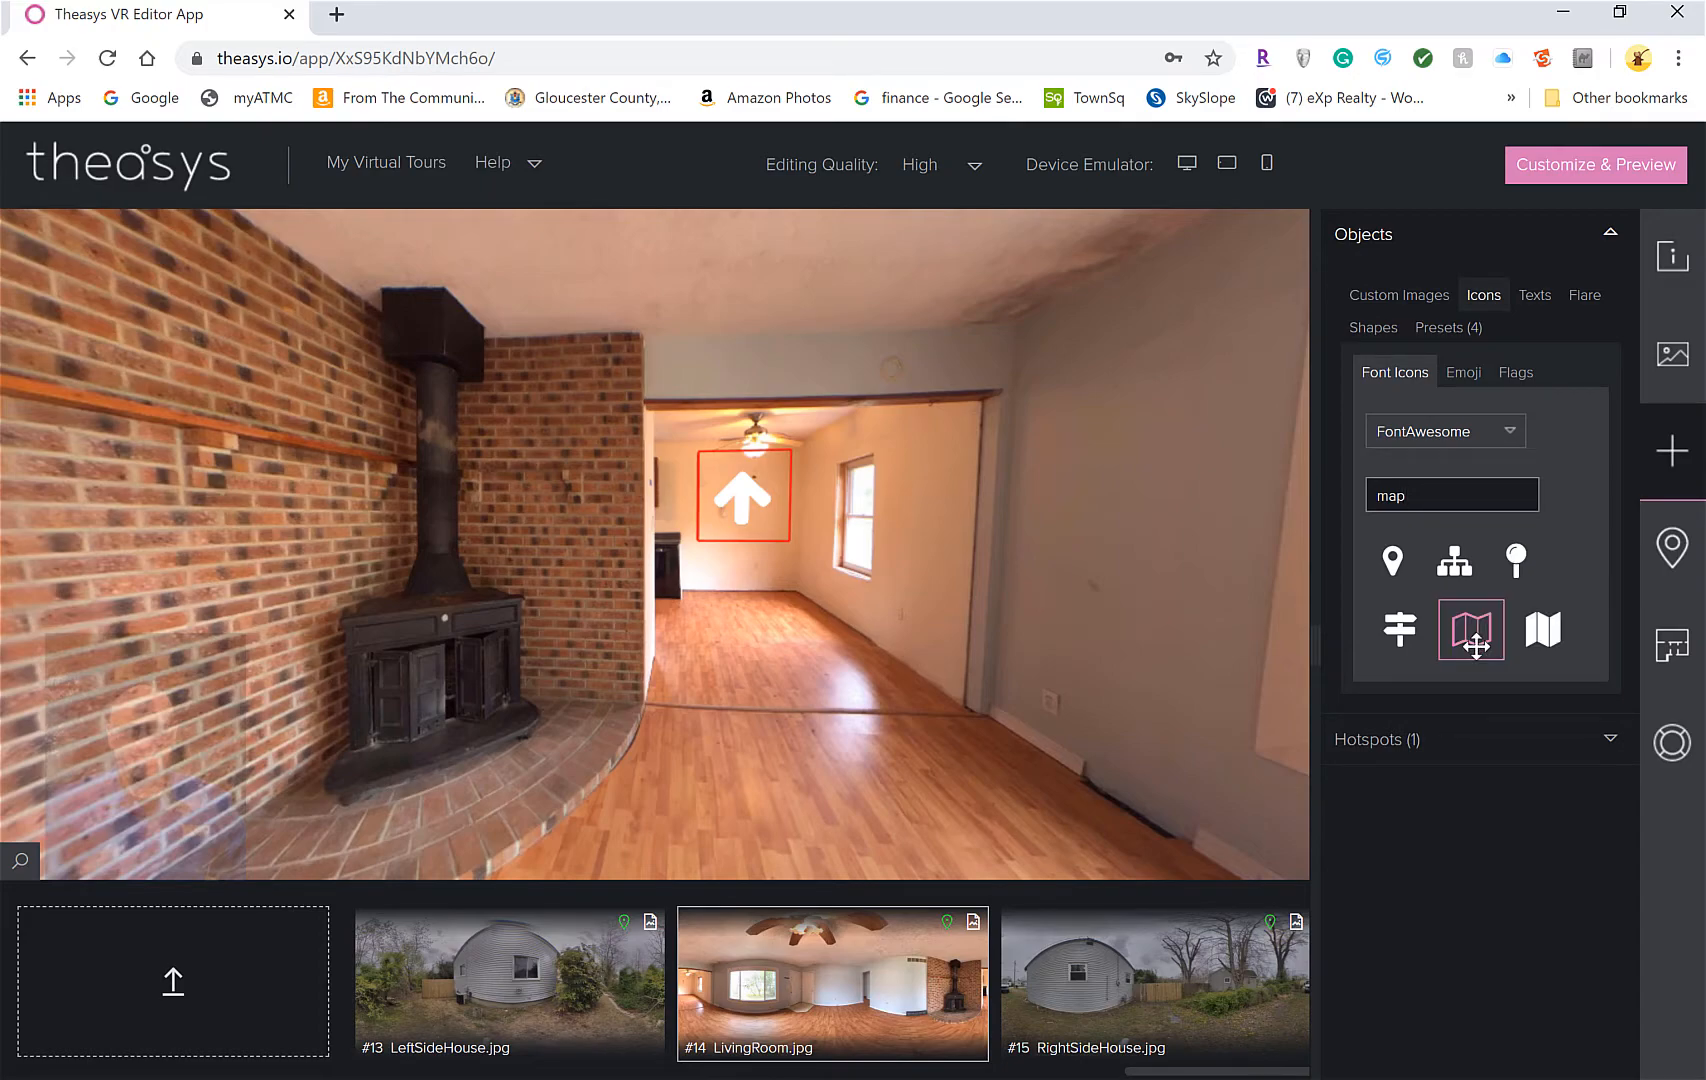
left_click_drag(1472, 634, 721, 598)
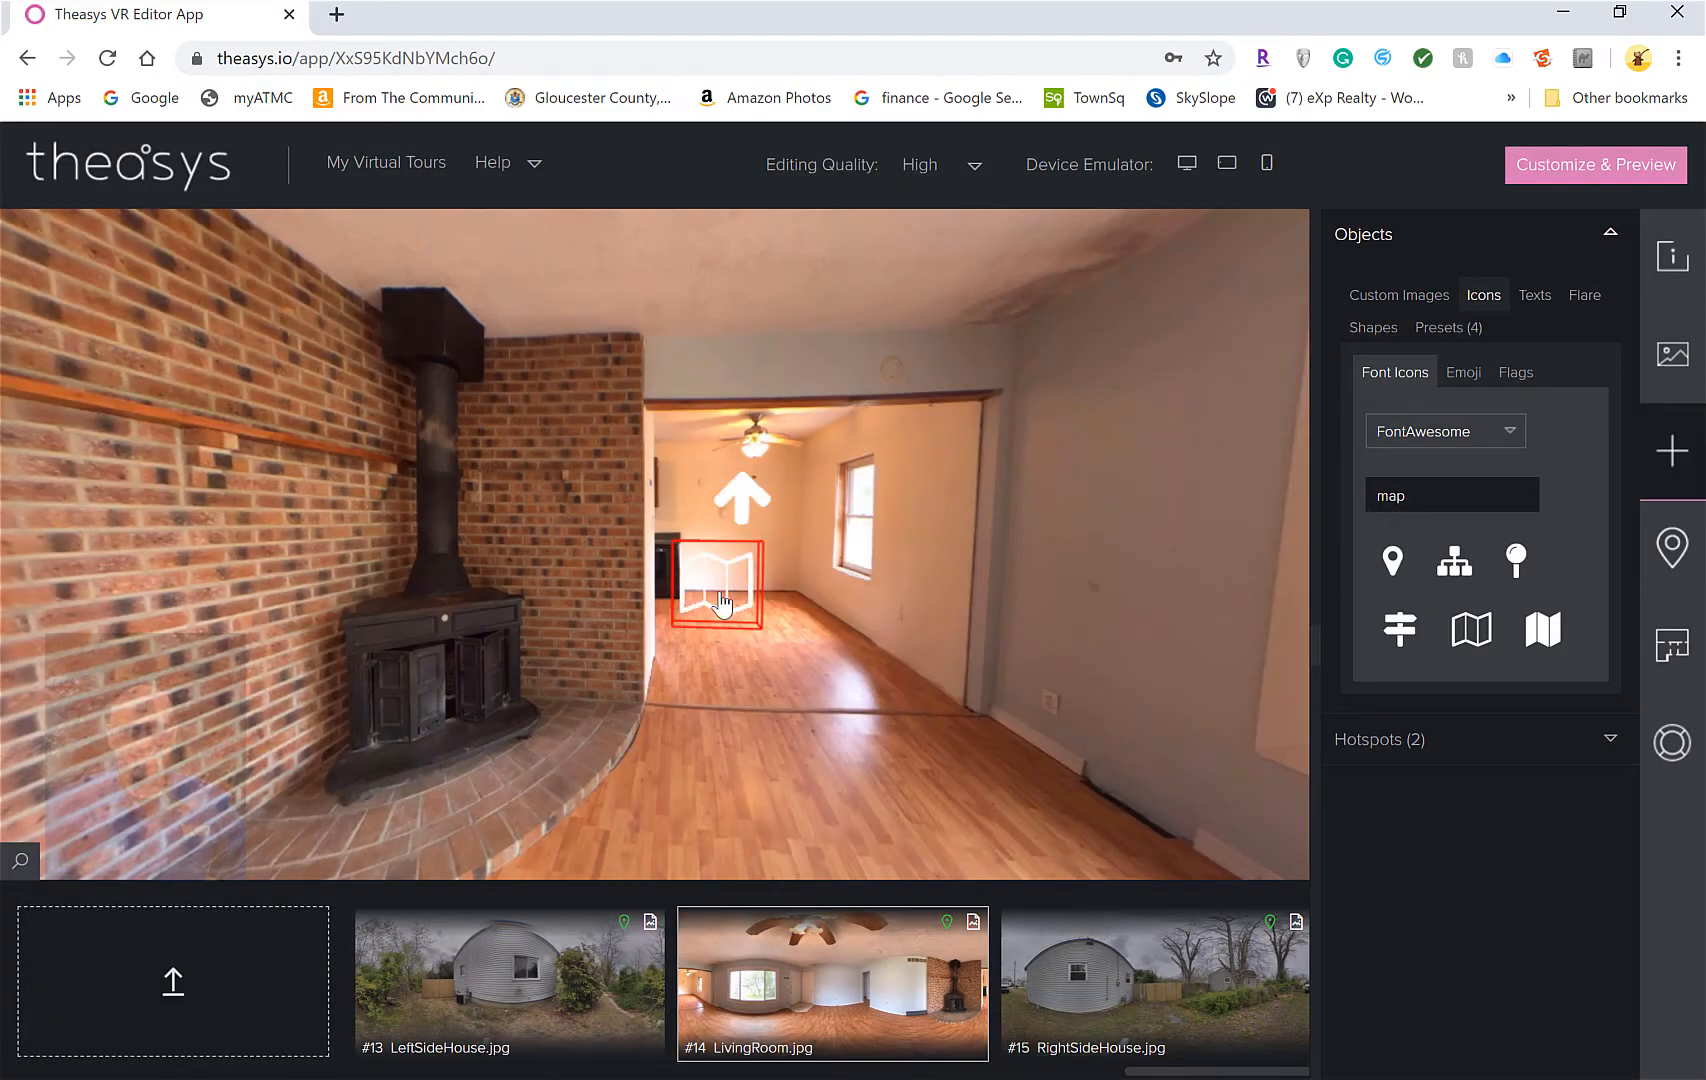
right_click(720, 598)
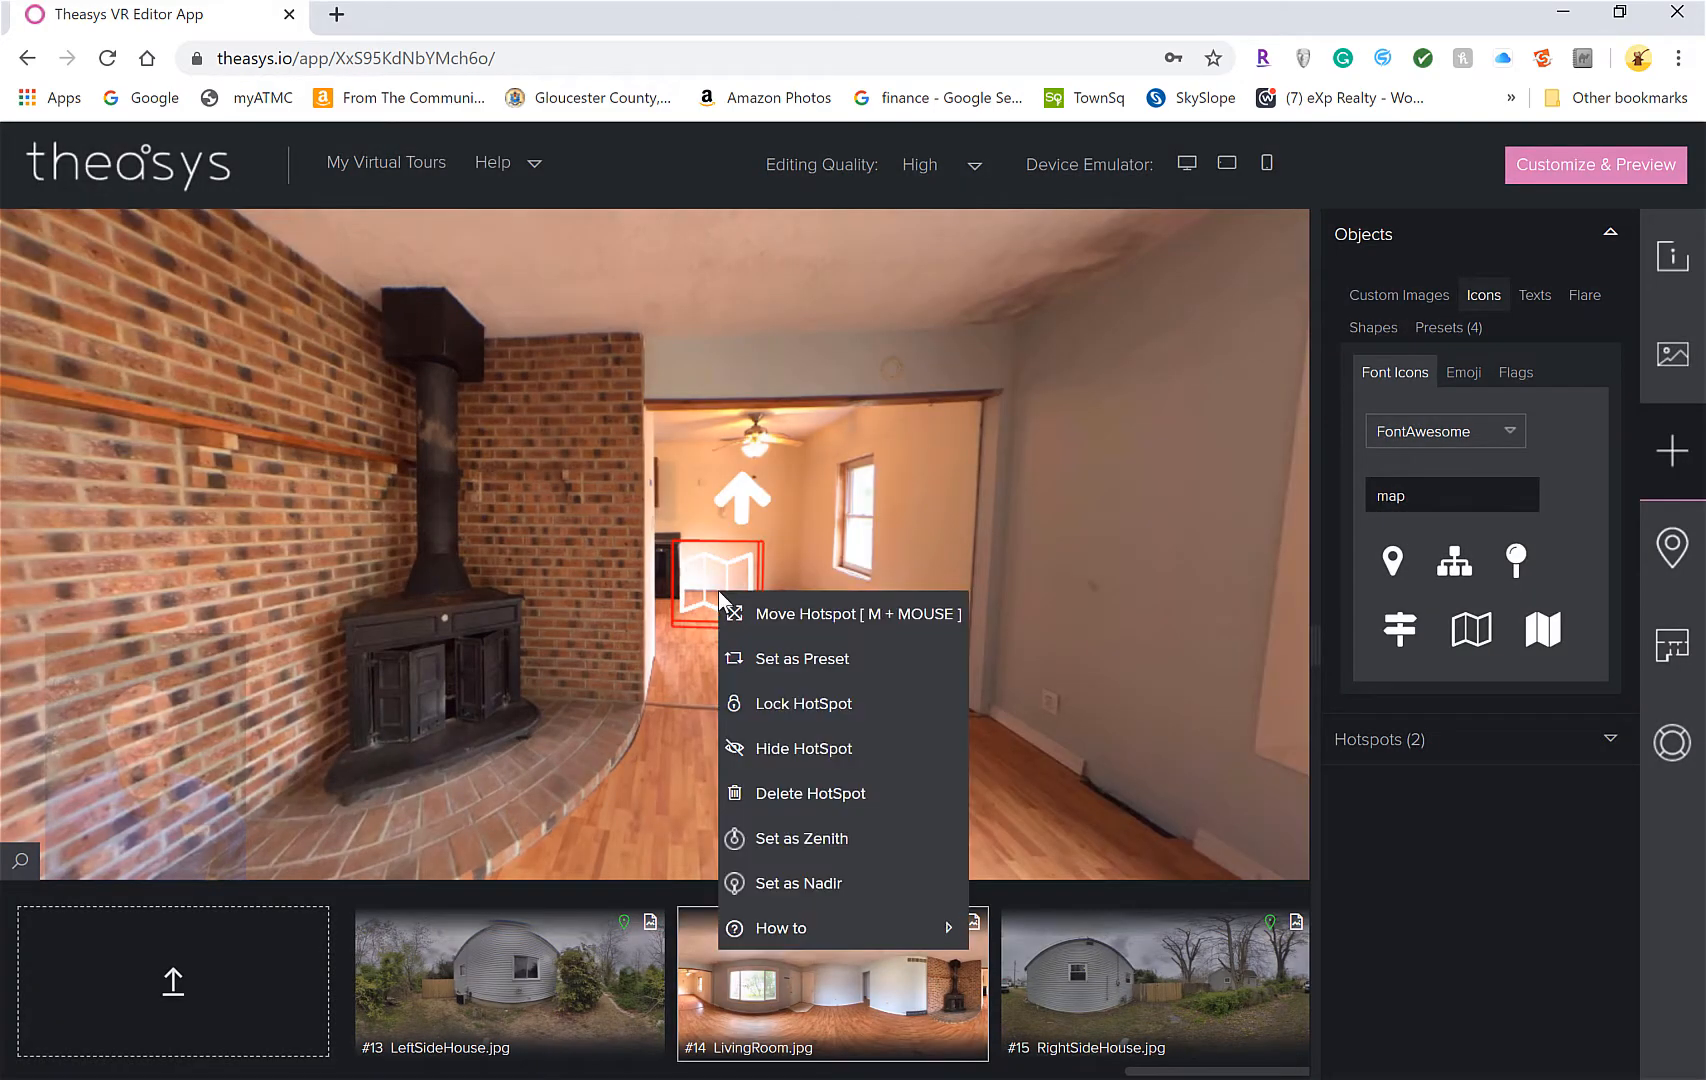
left_click(800, 665)
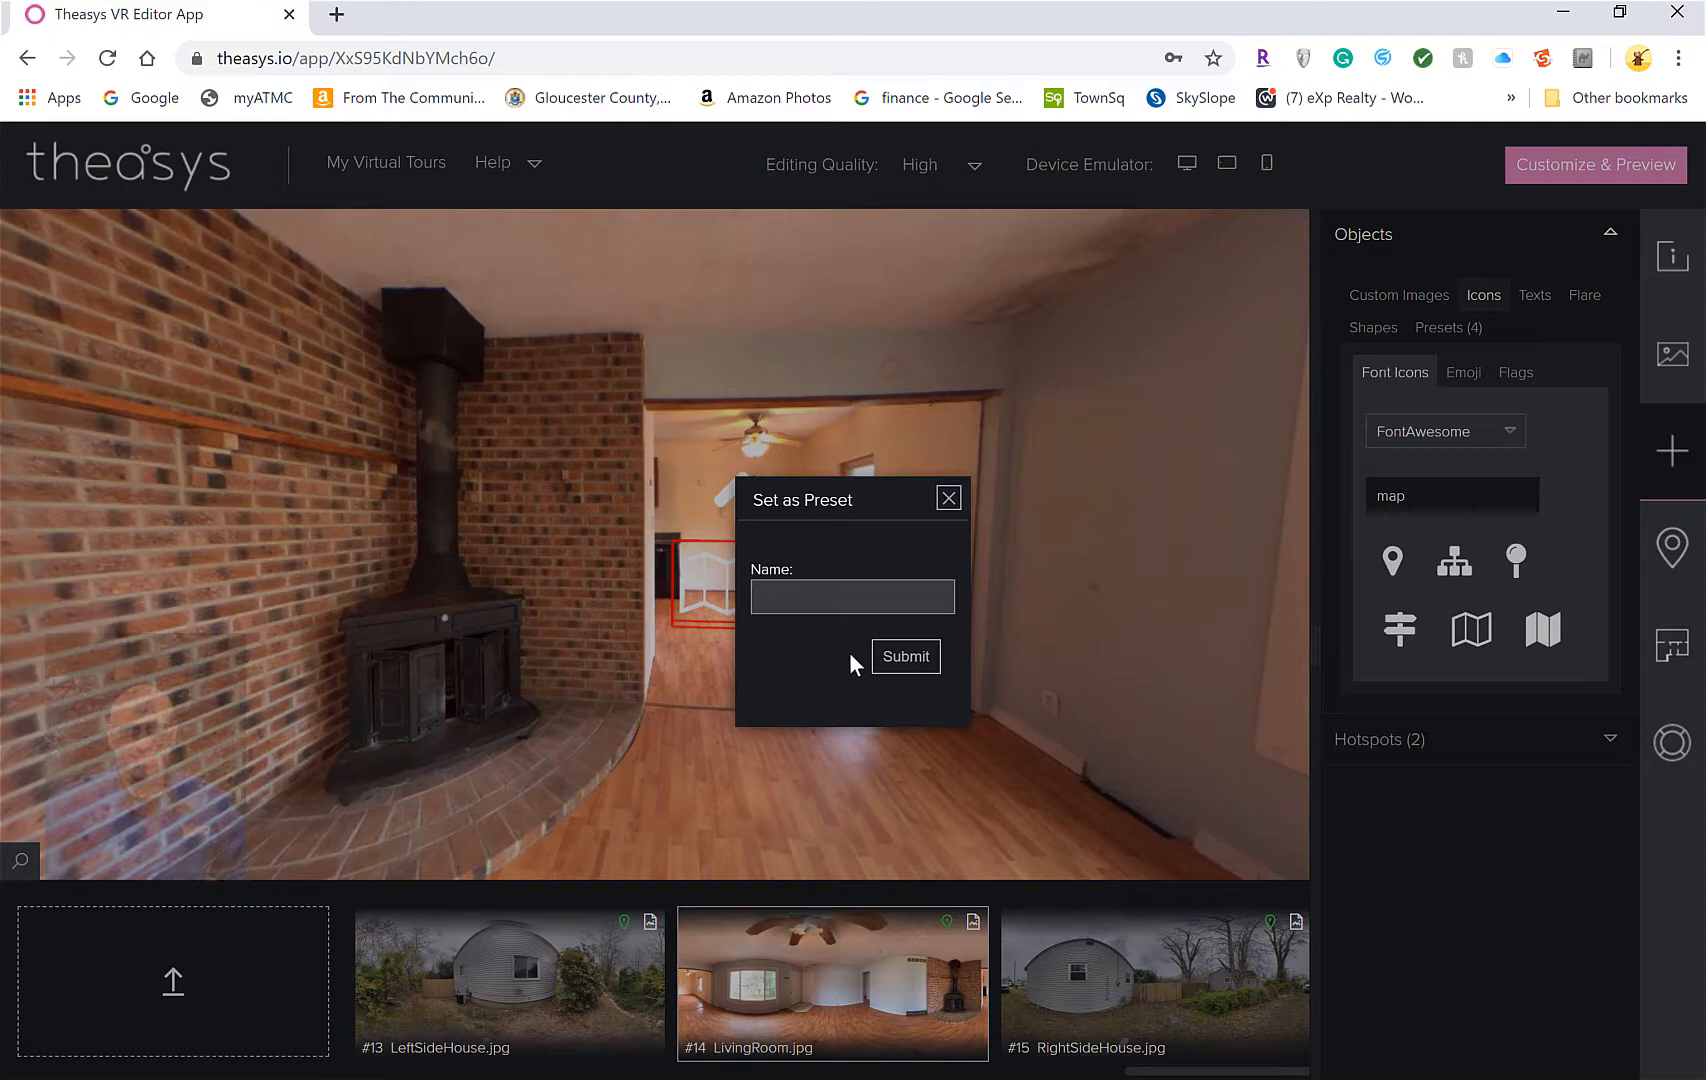
type("map")
key("Return")
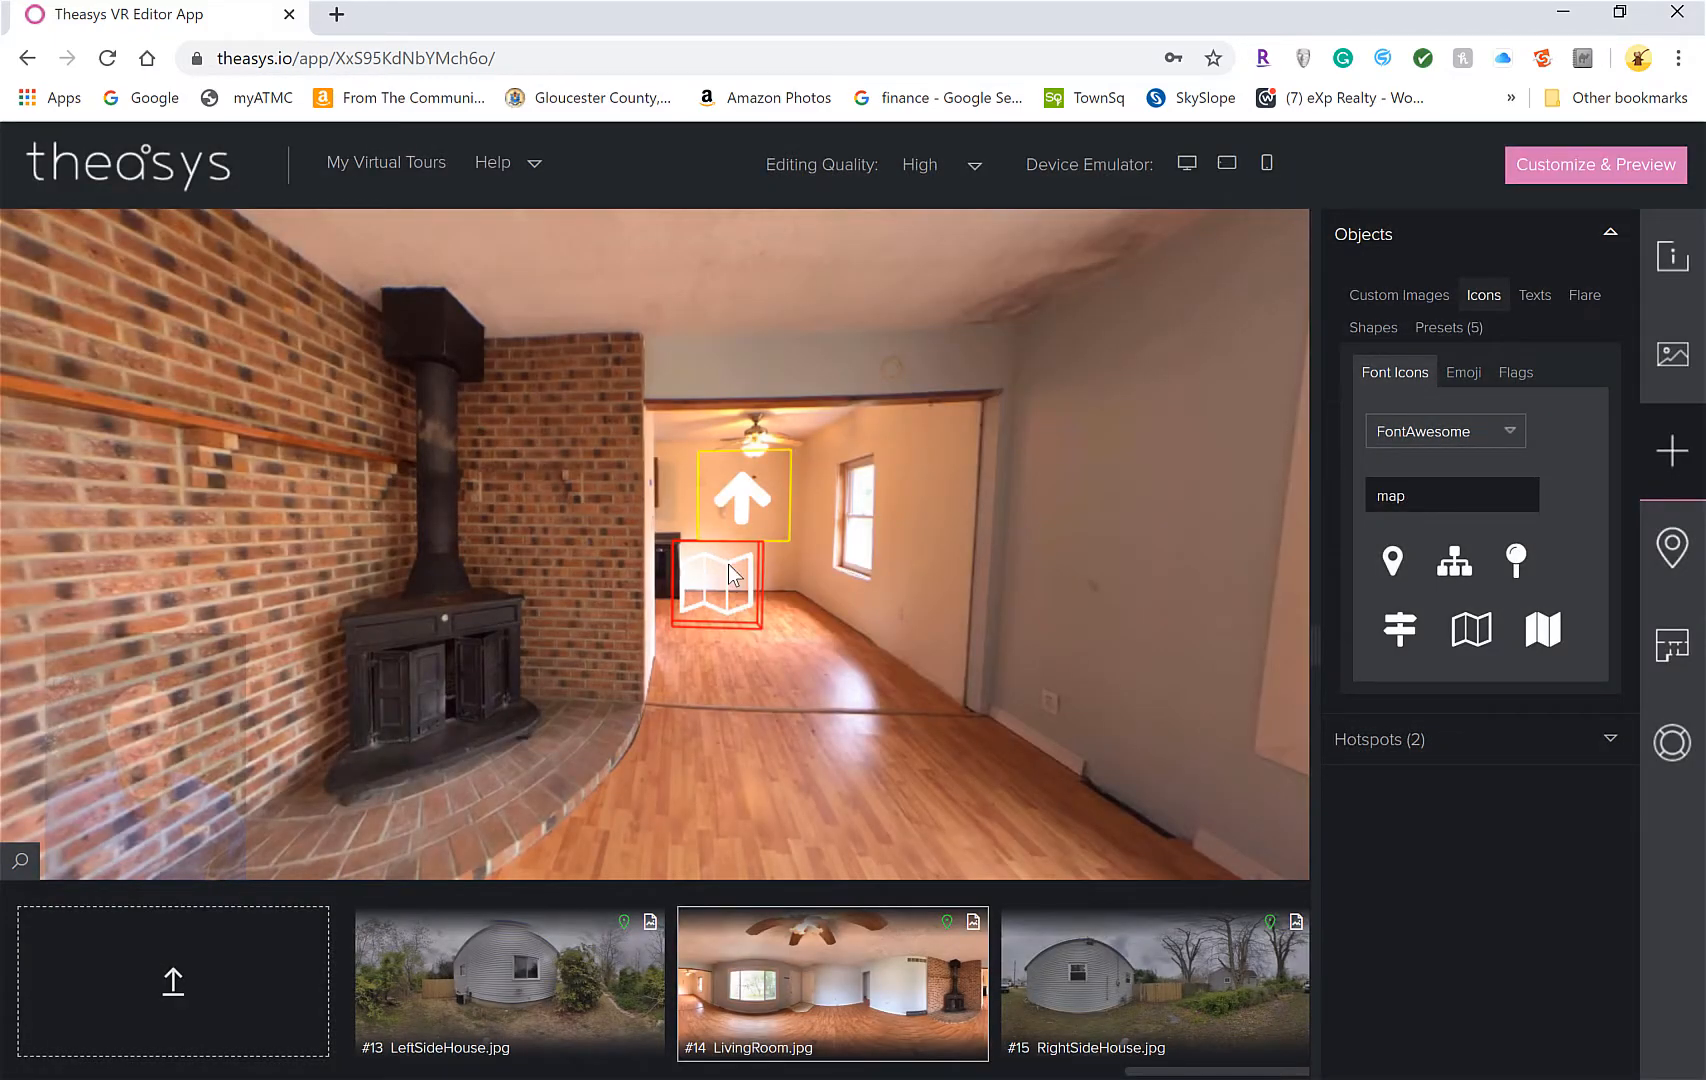
Delete the map and arrow hotspots from the panorama and show the Custom Images library
right_click(722, 563)
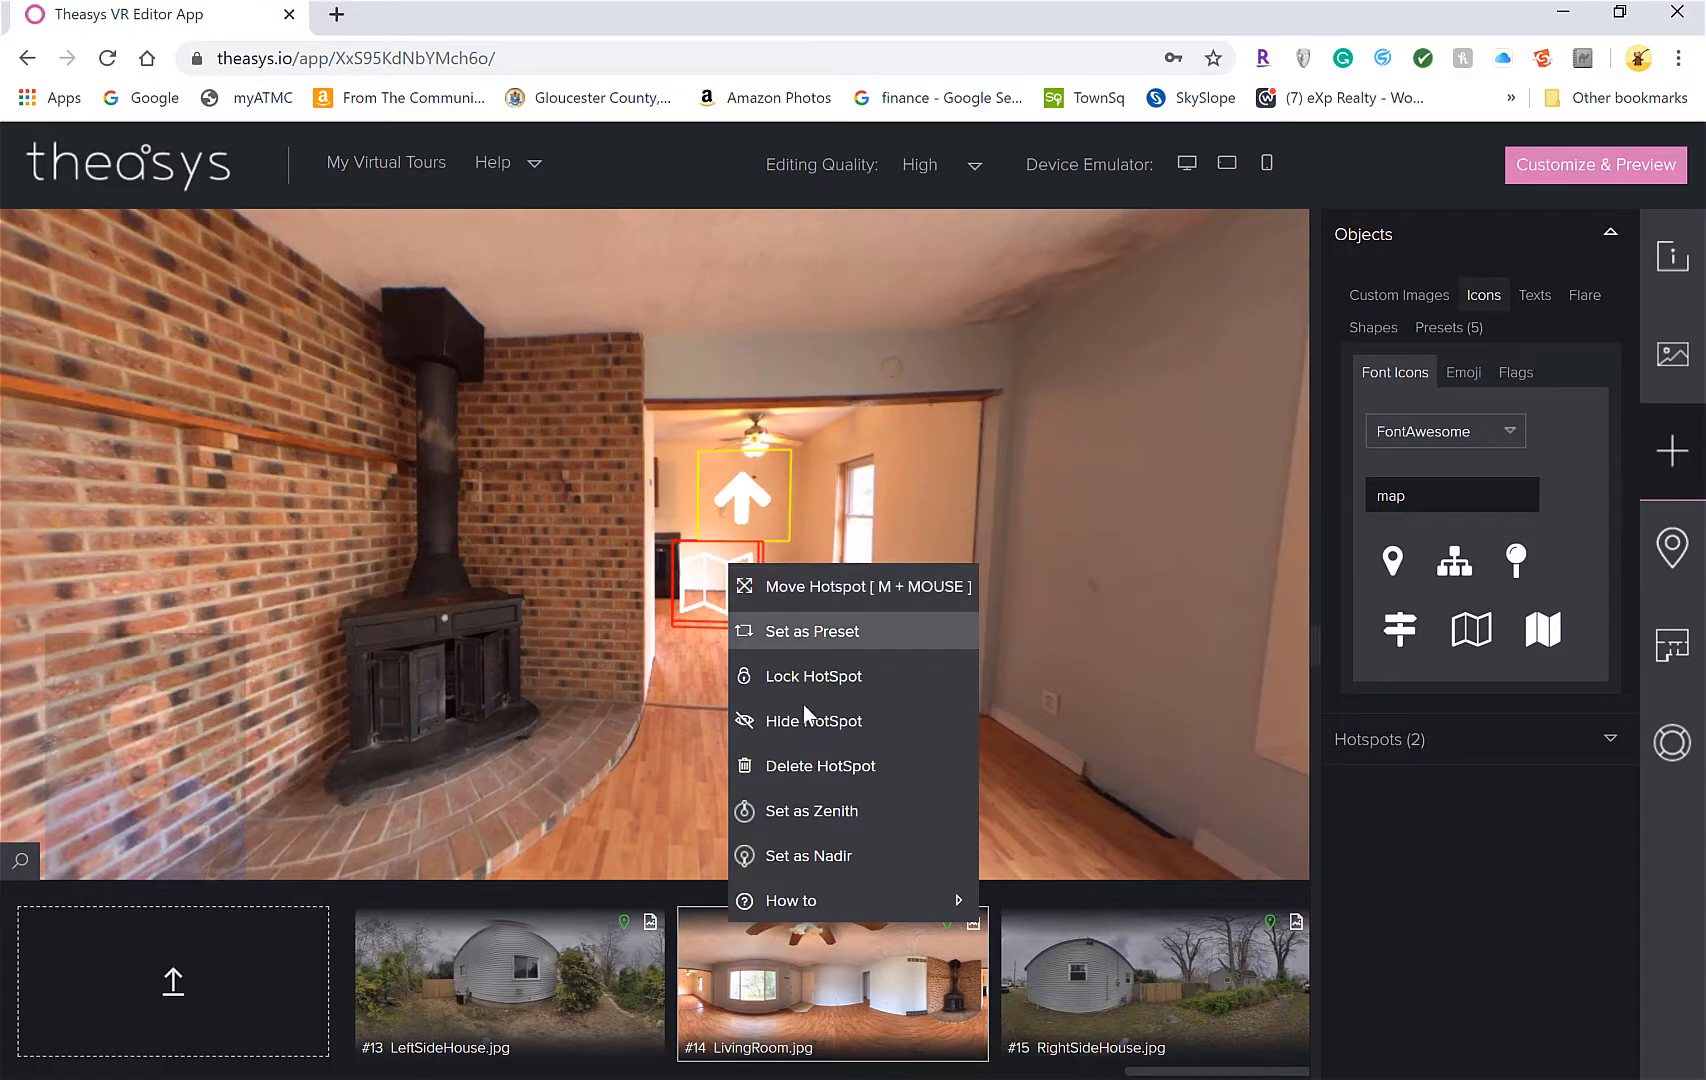
left_click(843, 766)
left_click(862, 670)
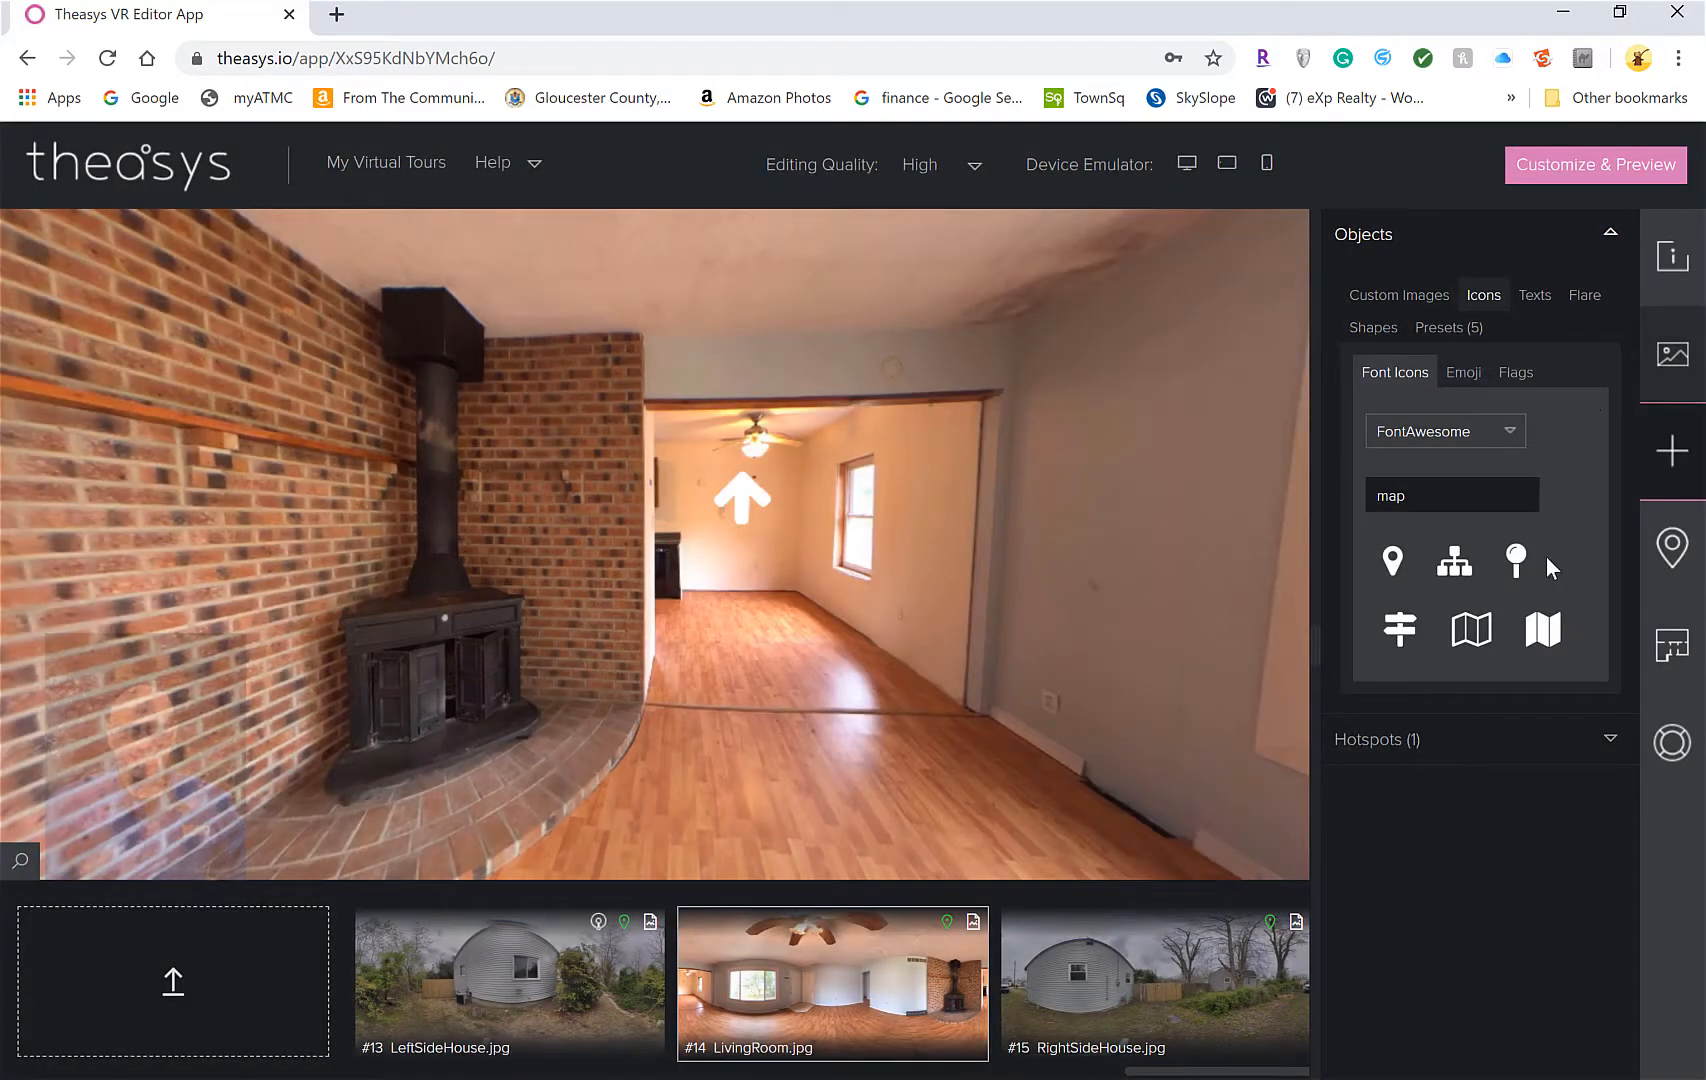
left_click(1447, 327)
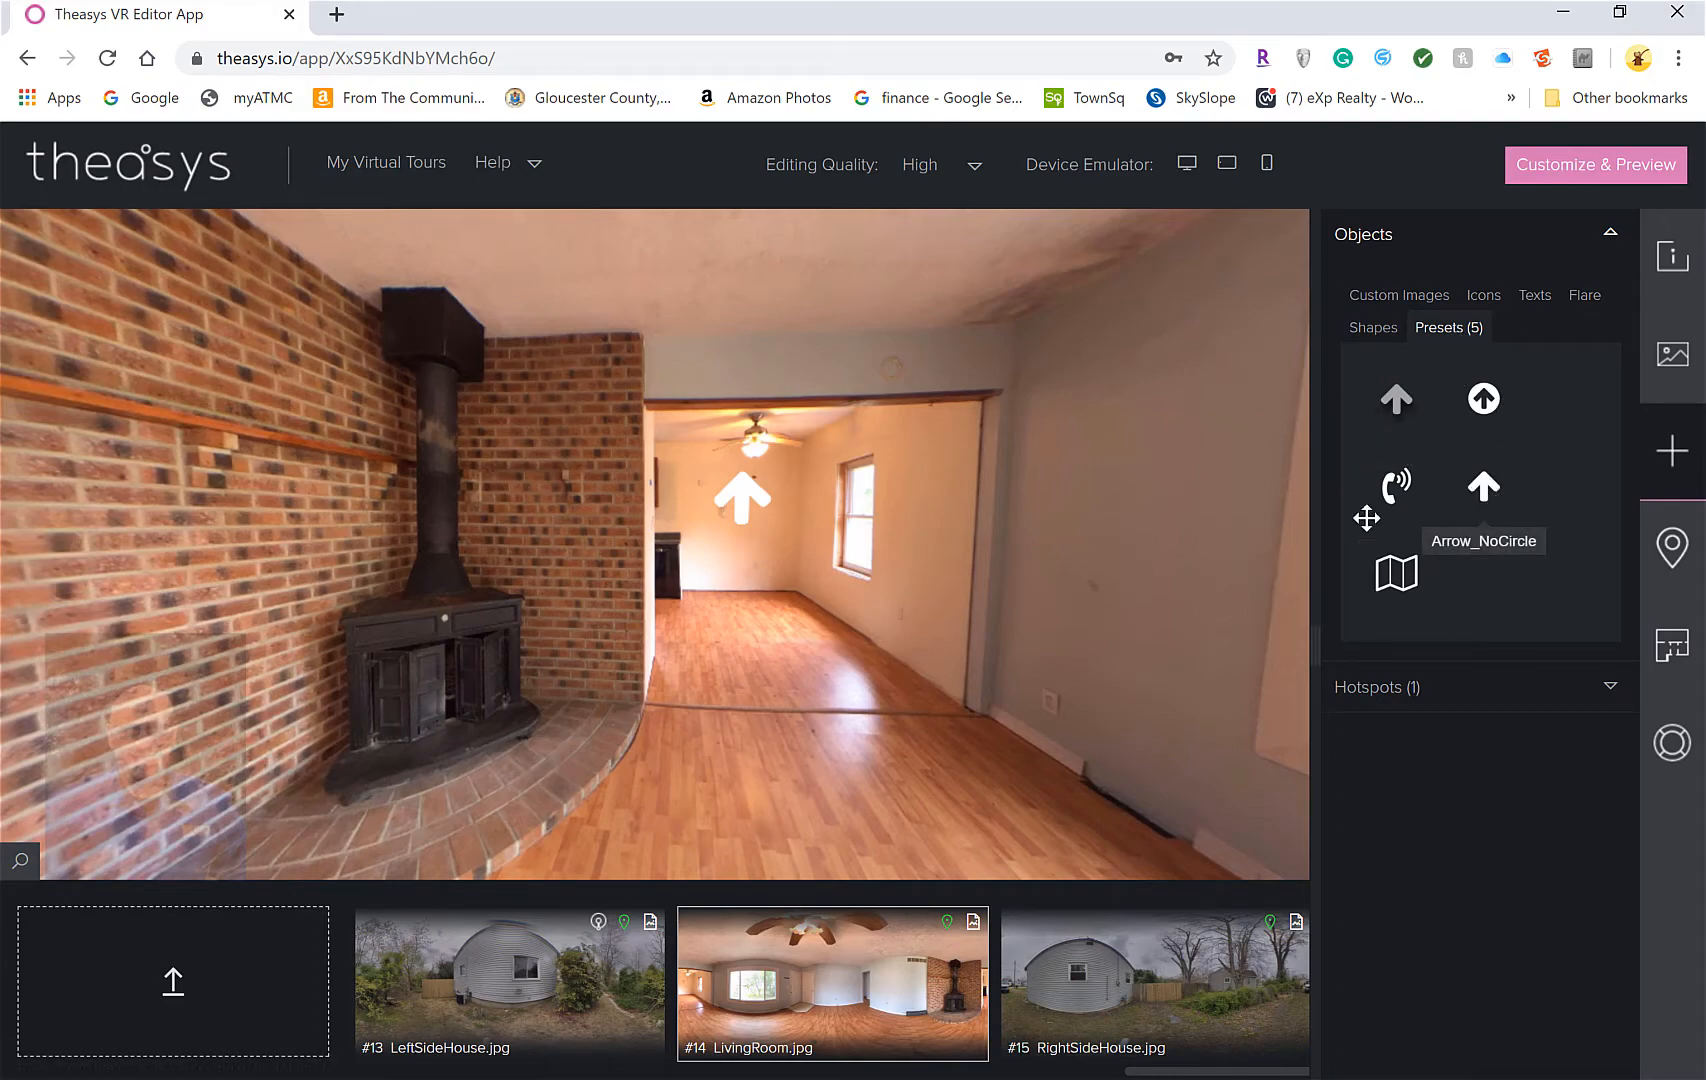
left_click(768, 512)
right_click(748, 488)
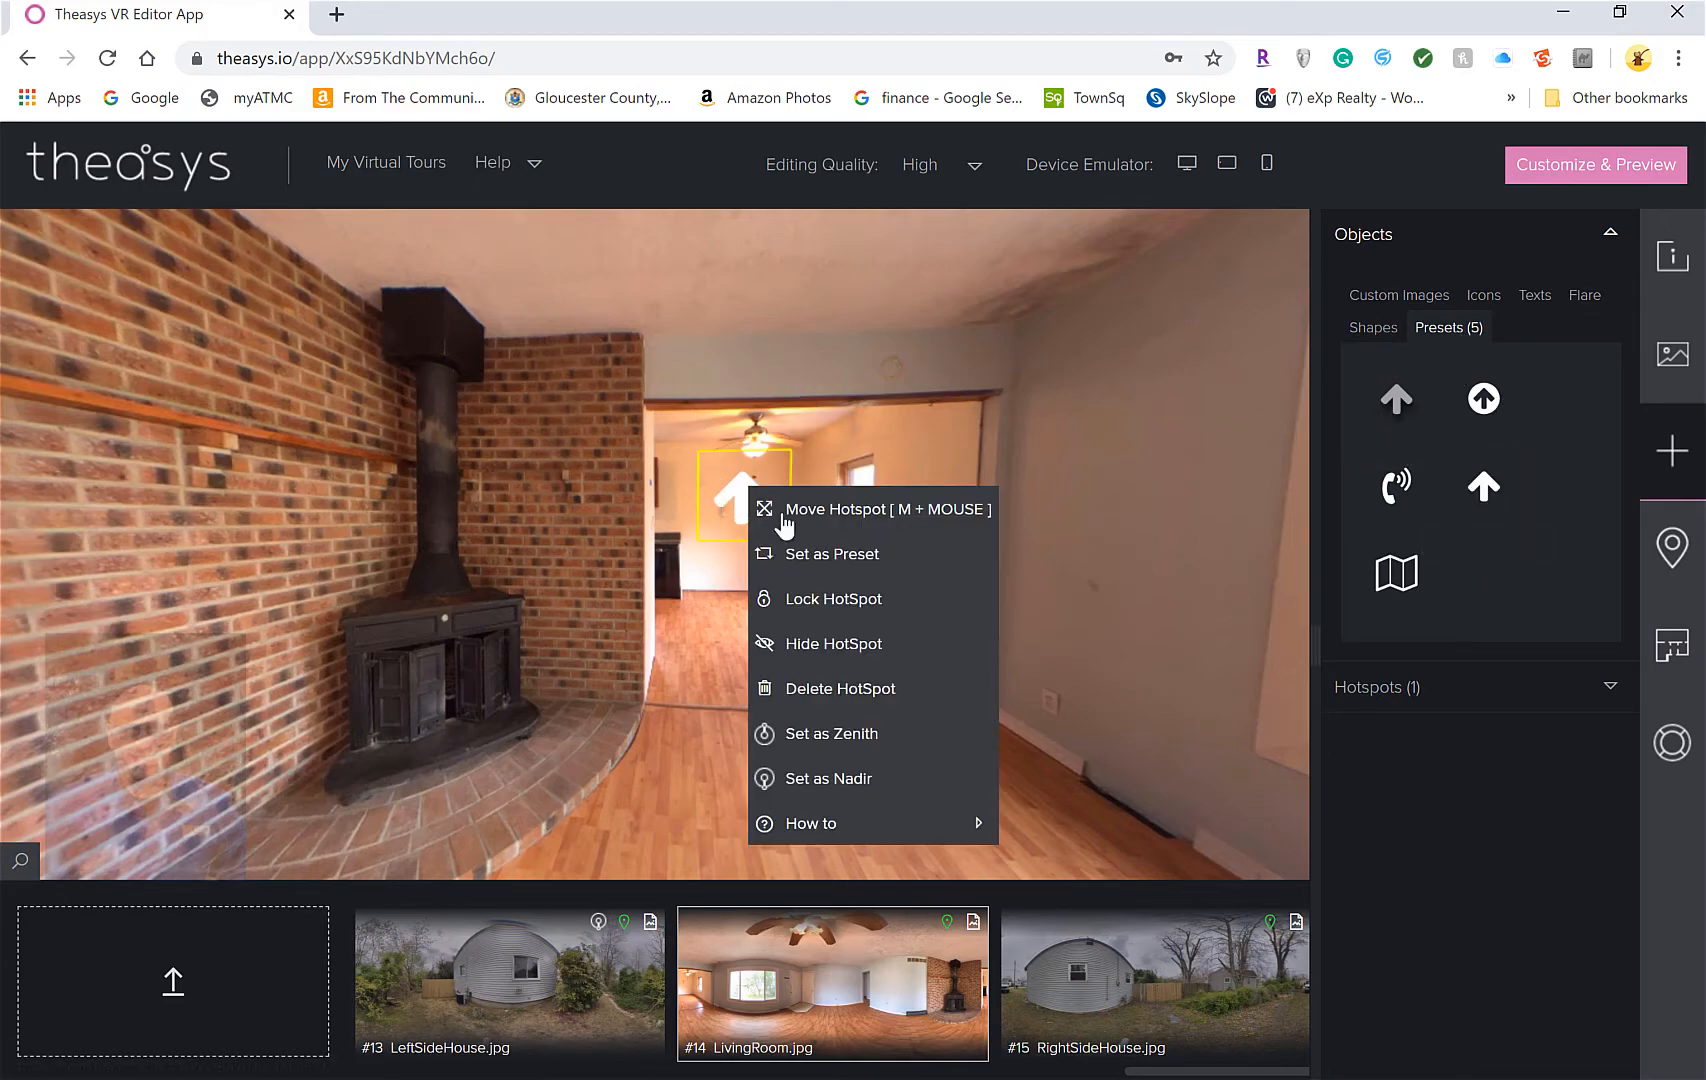
left_click(839, 694)
left_click(872, 676)
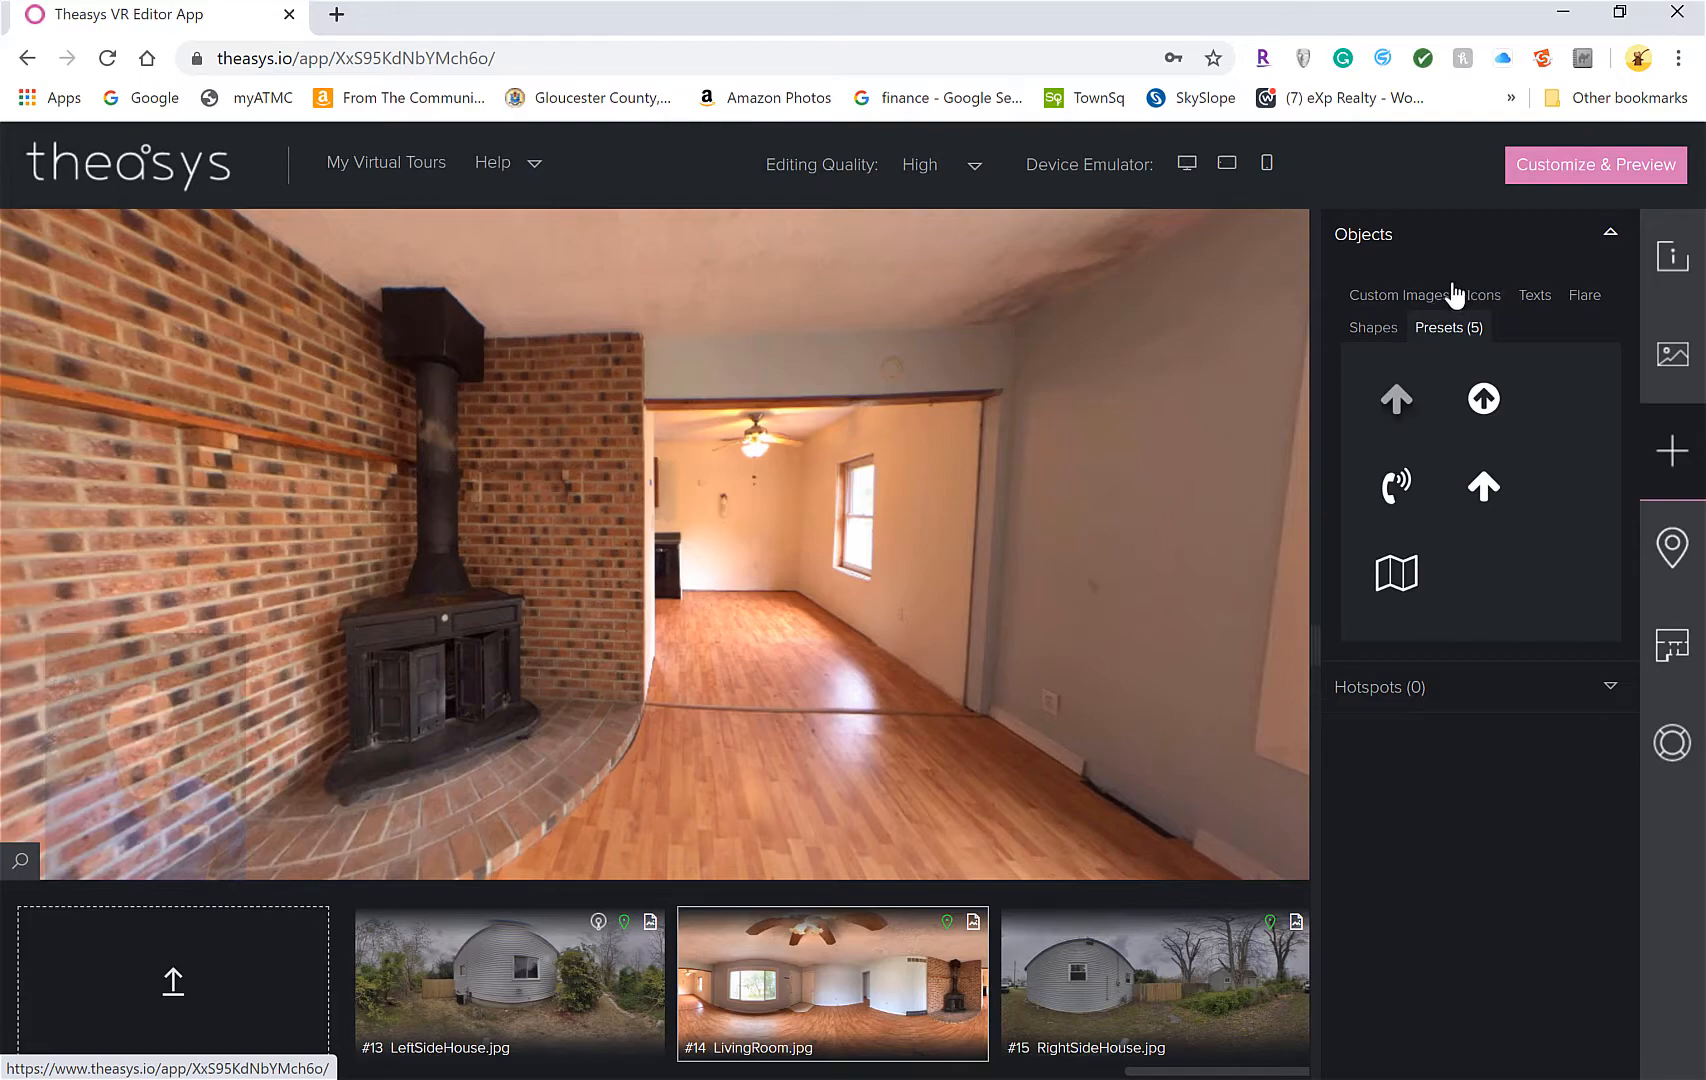
left_click(1396, 300)
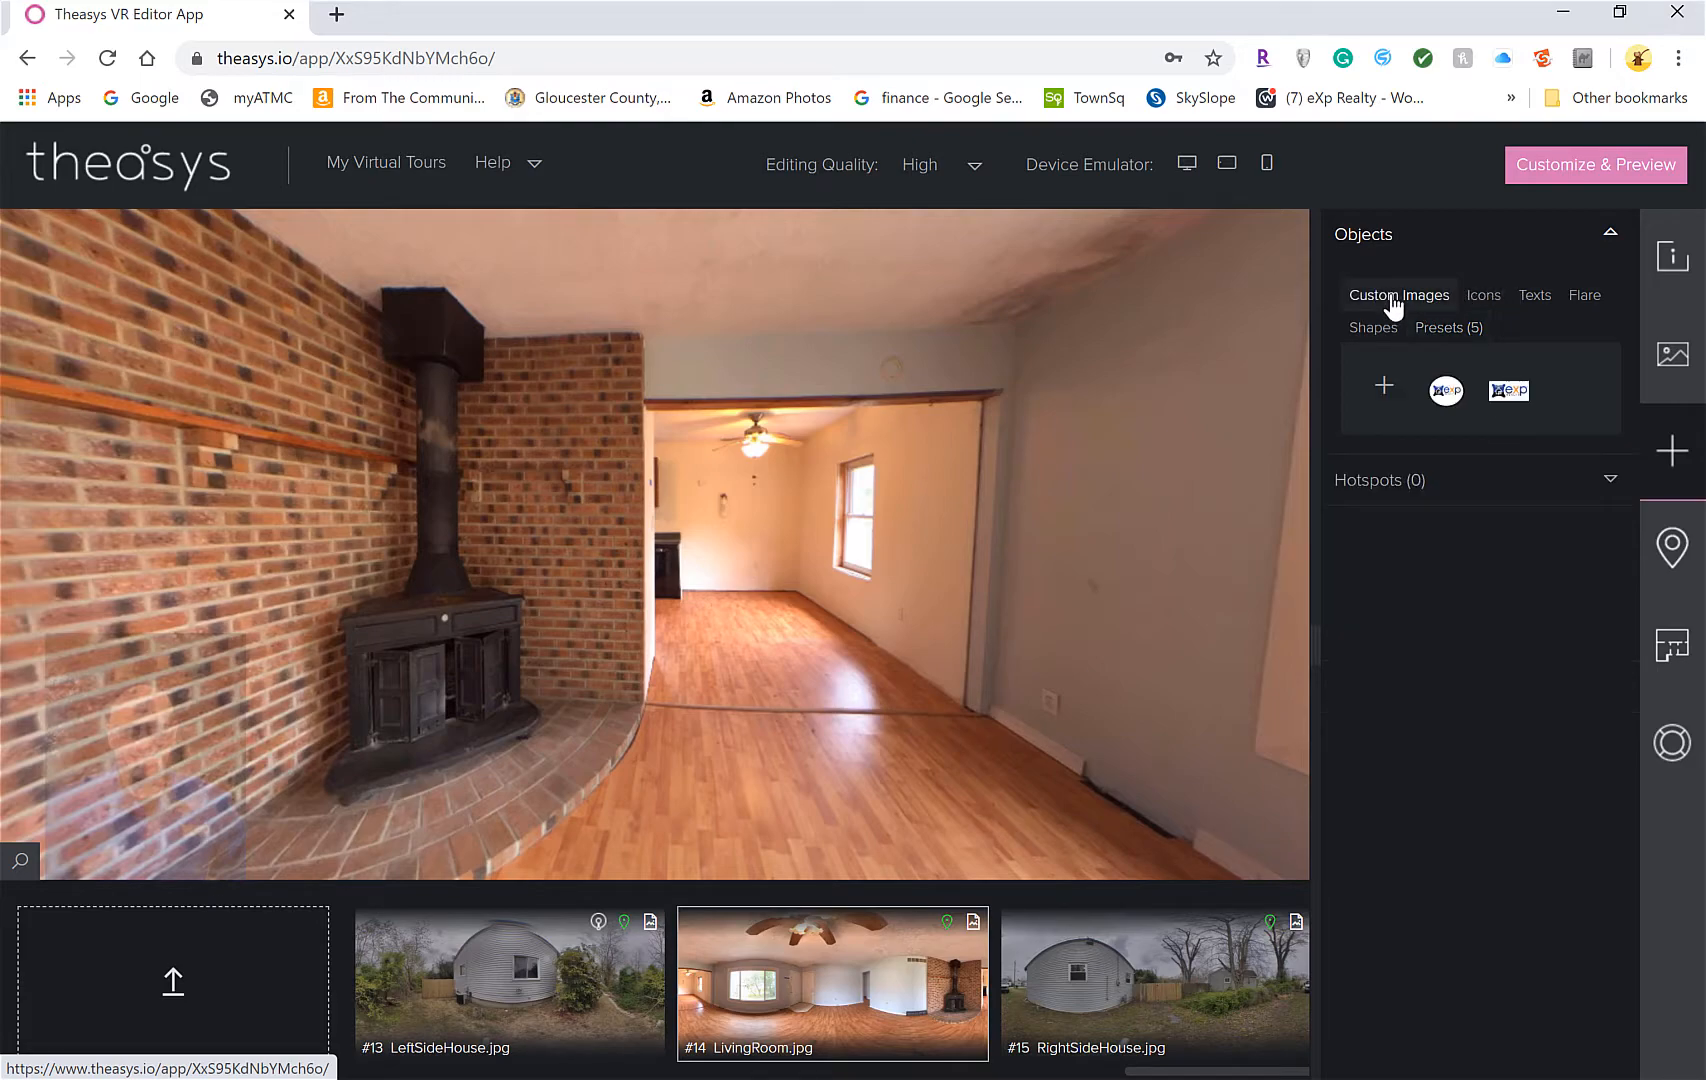
left_click(1384, 392)
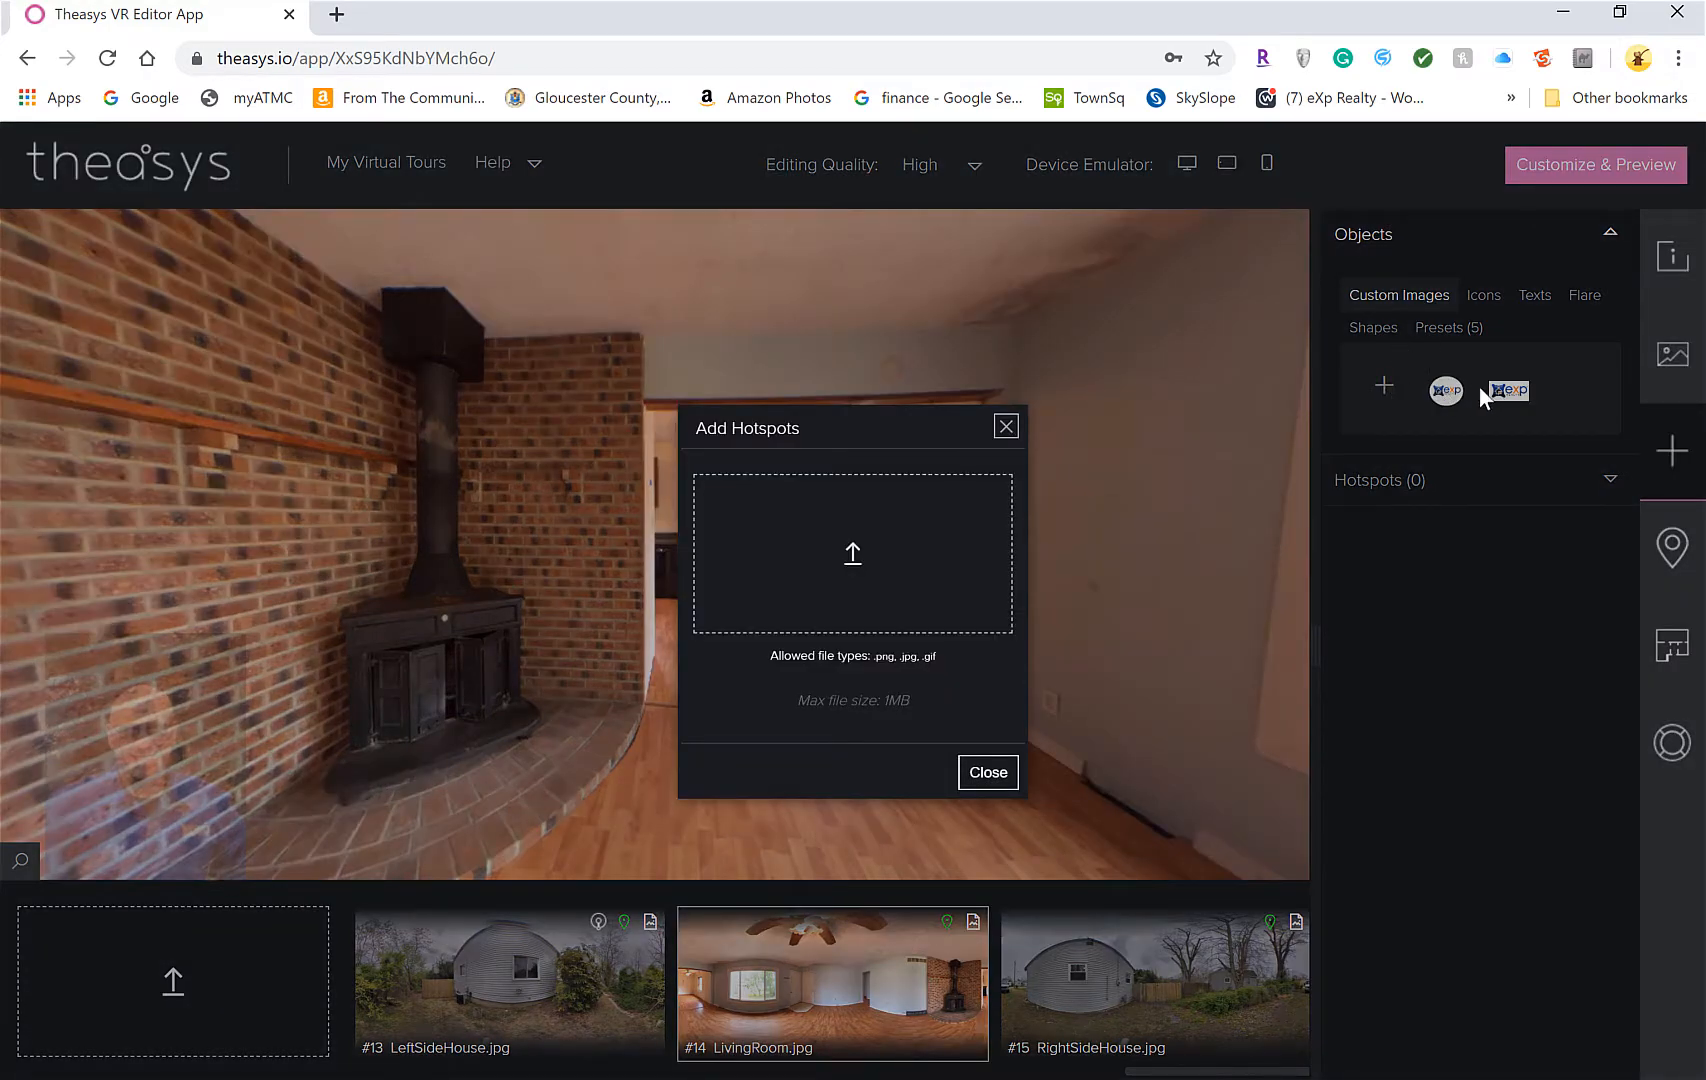
left_click(850, 567)
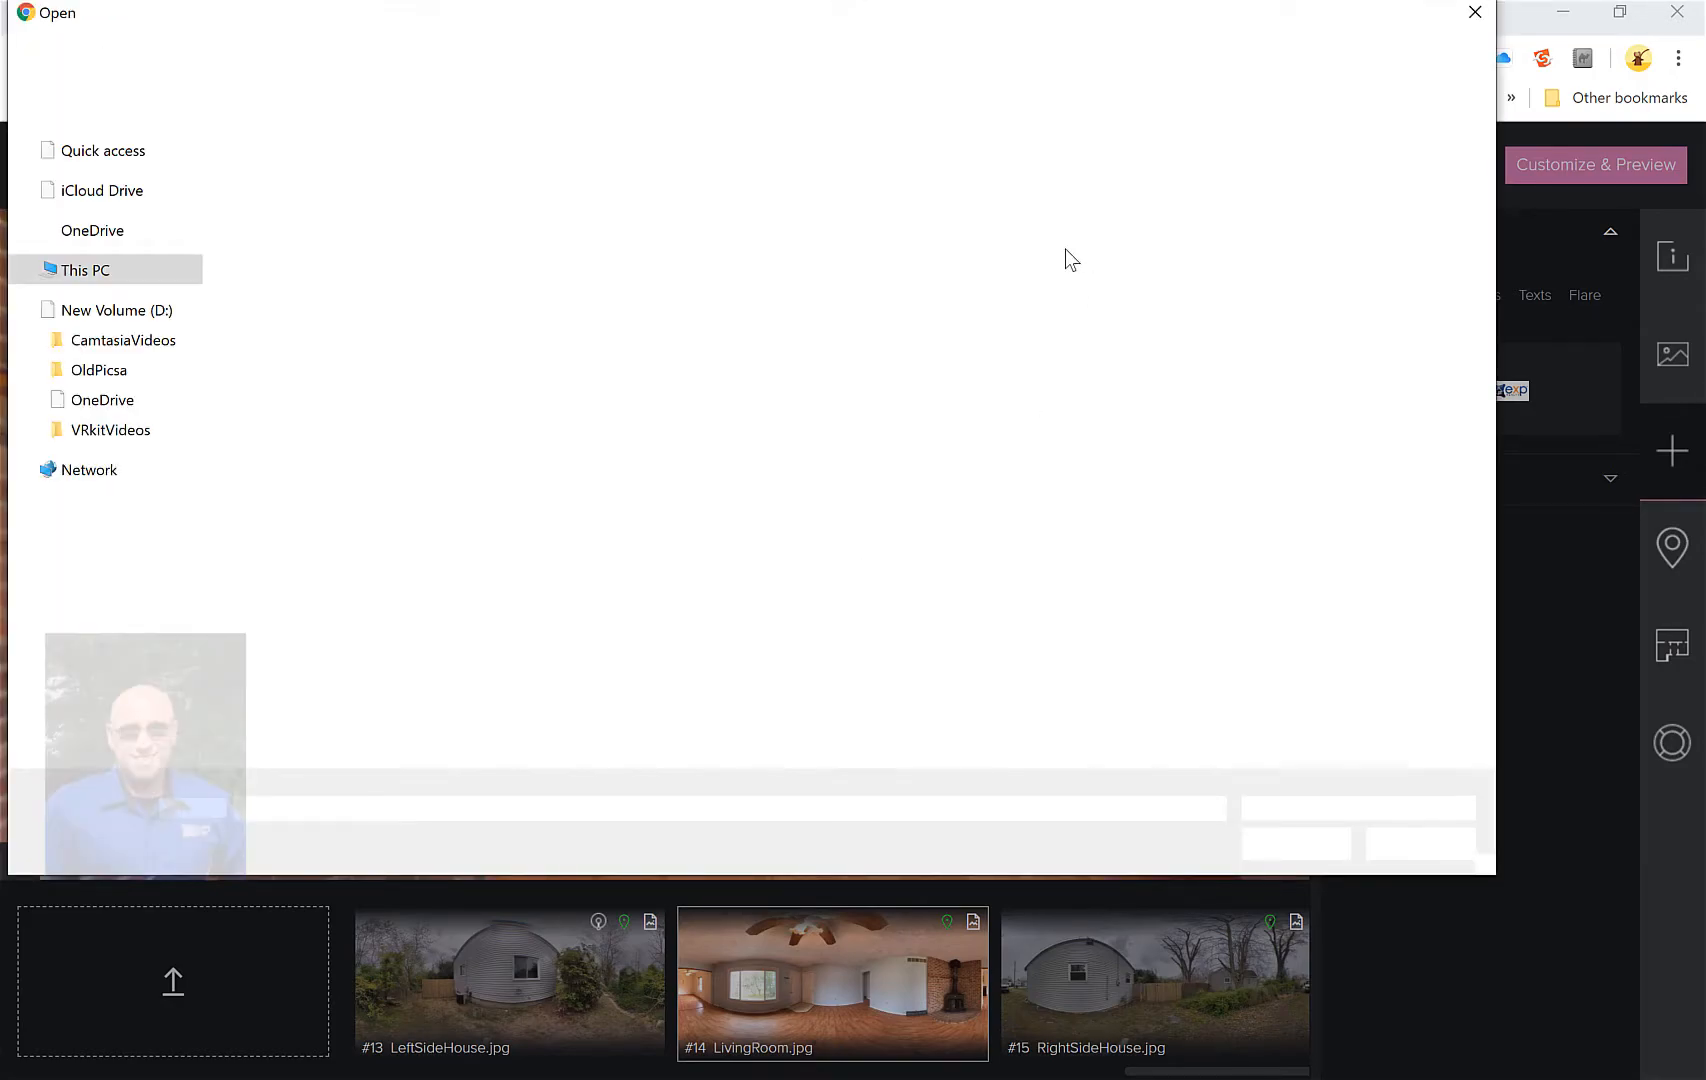
left_click(1472, 16)
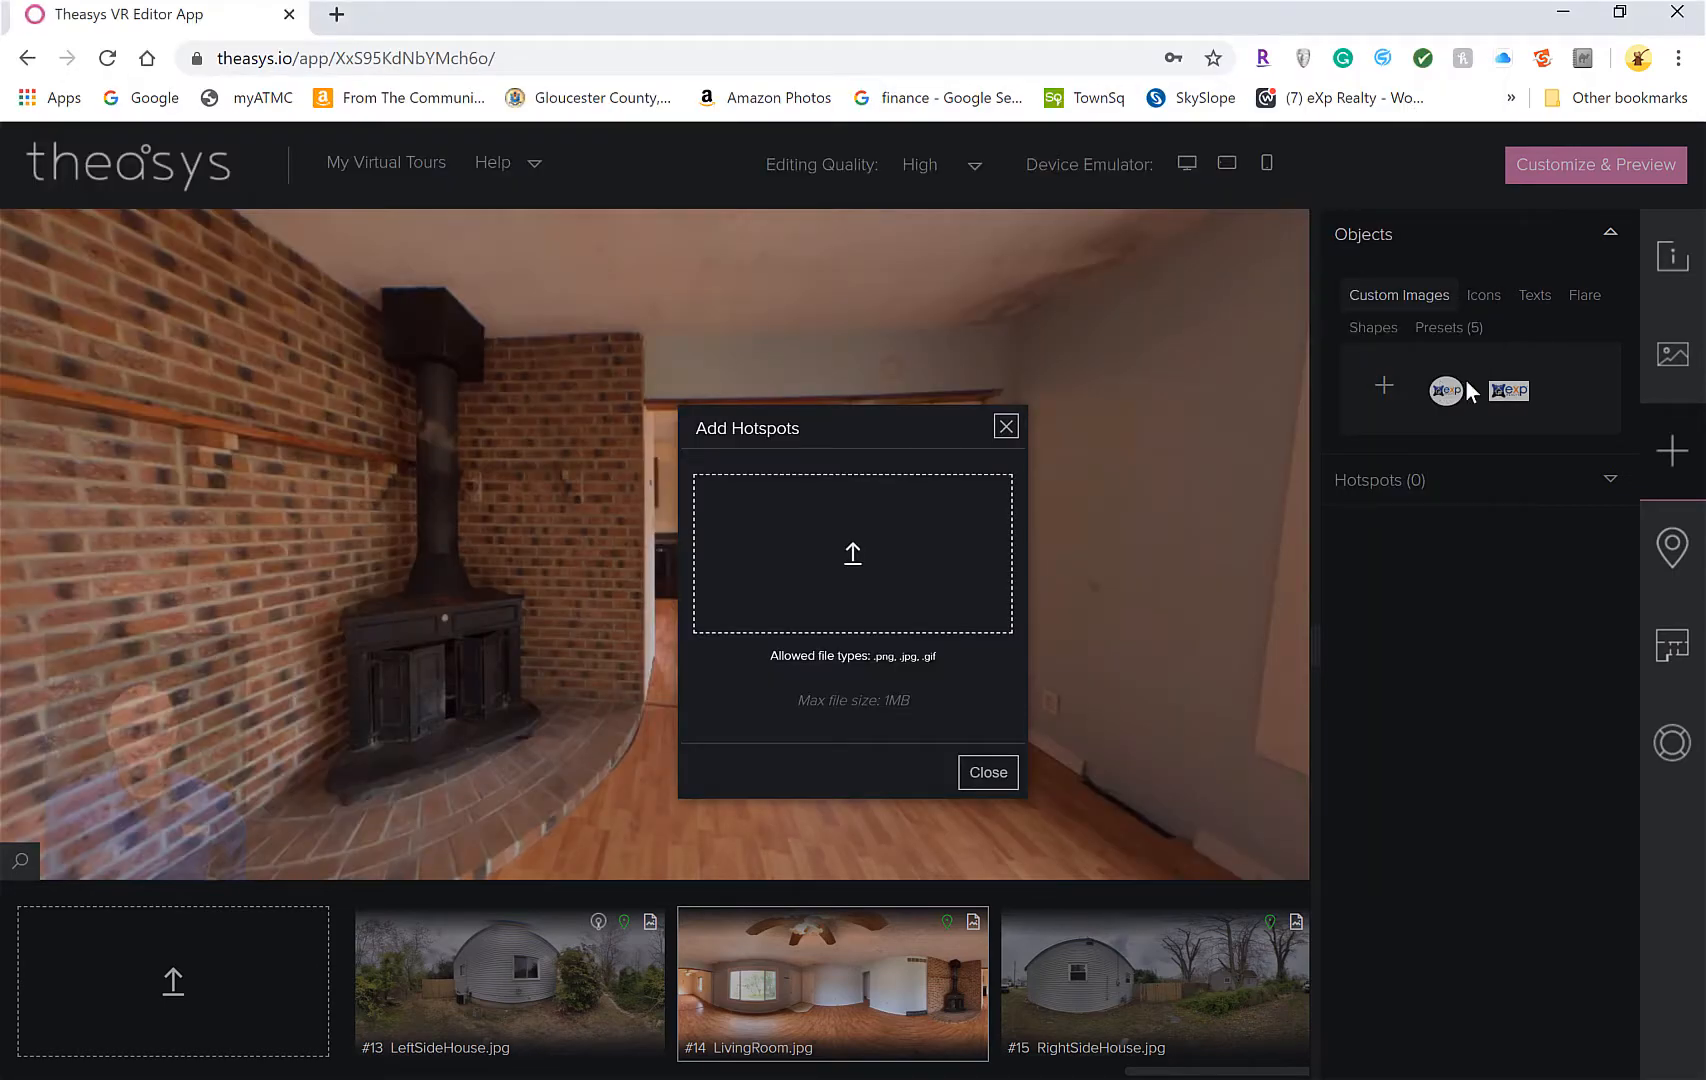
left_click(1006, 426)
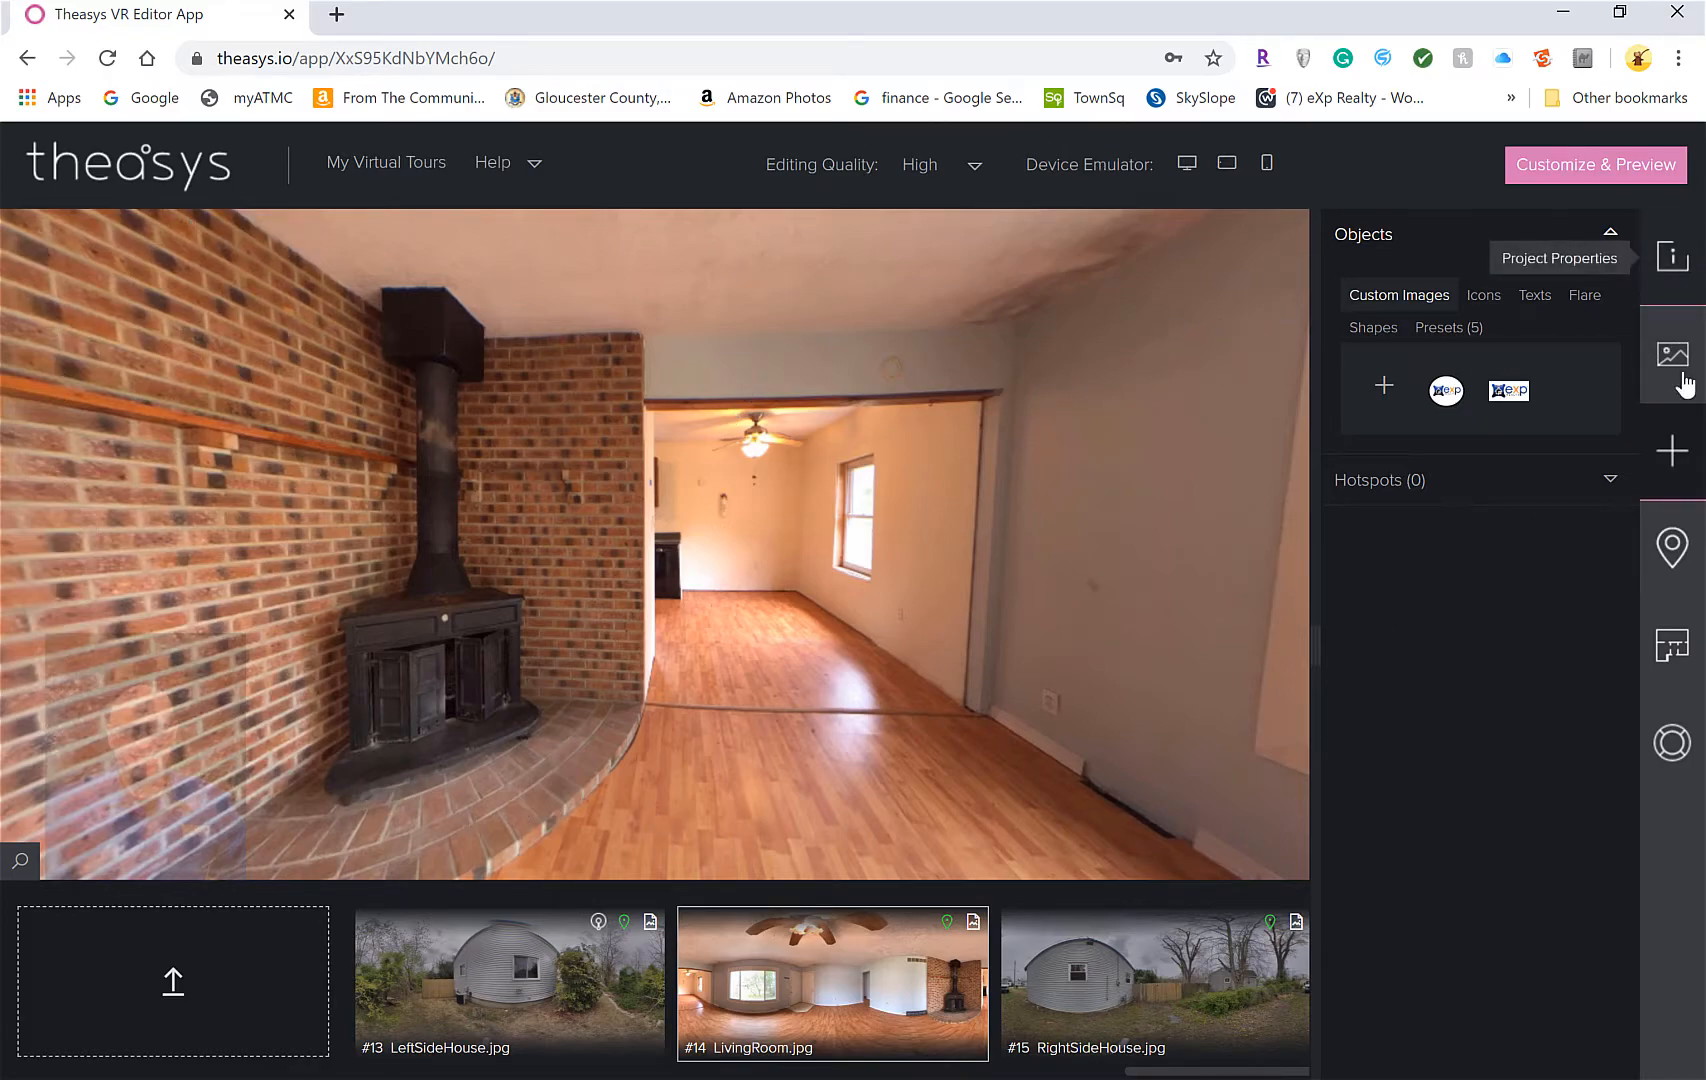
left_click(1672, 258)
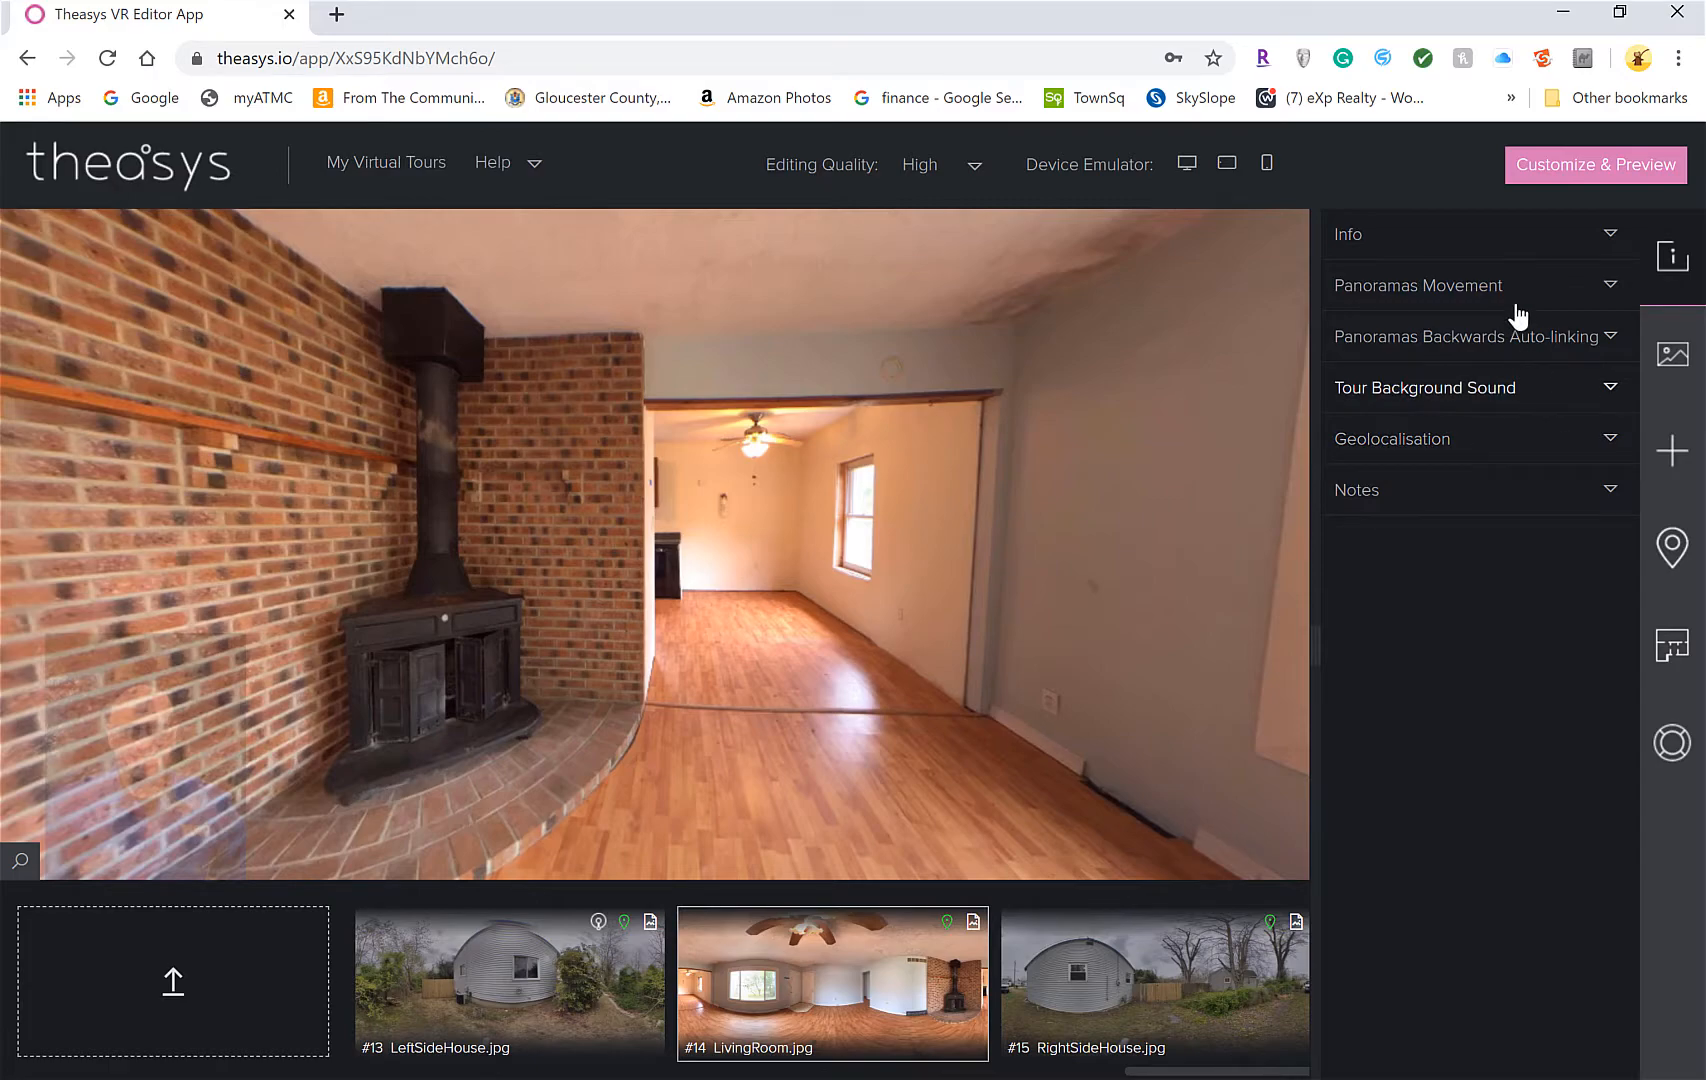
left_click(1609, 287)
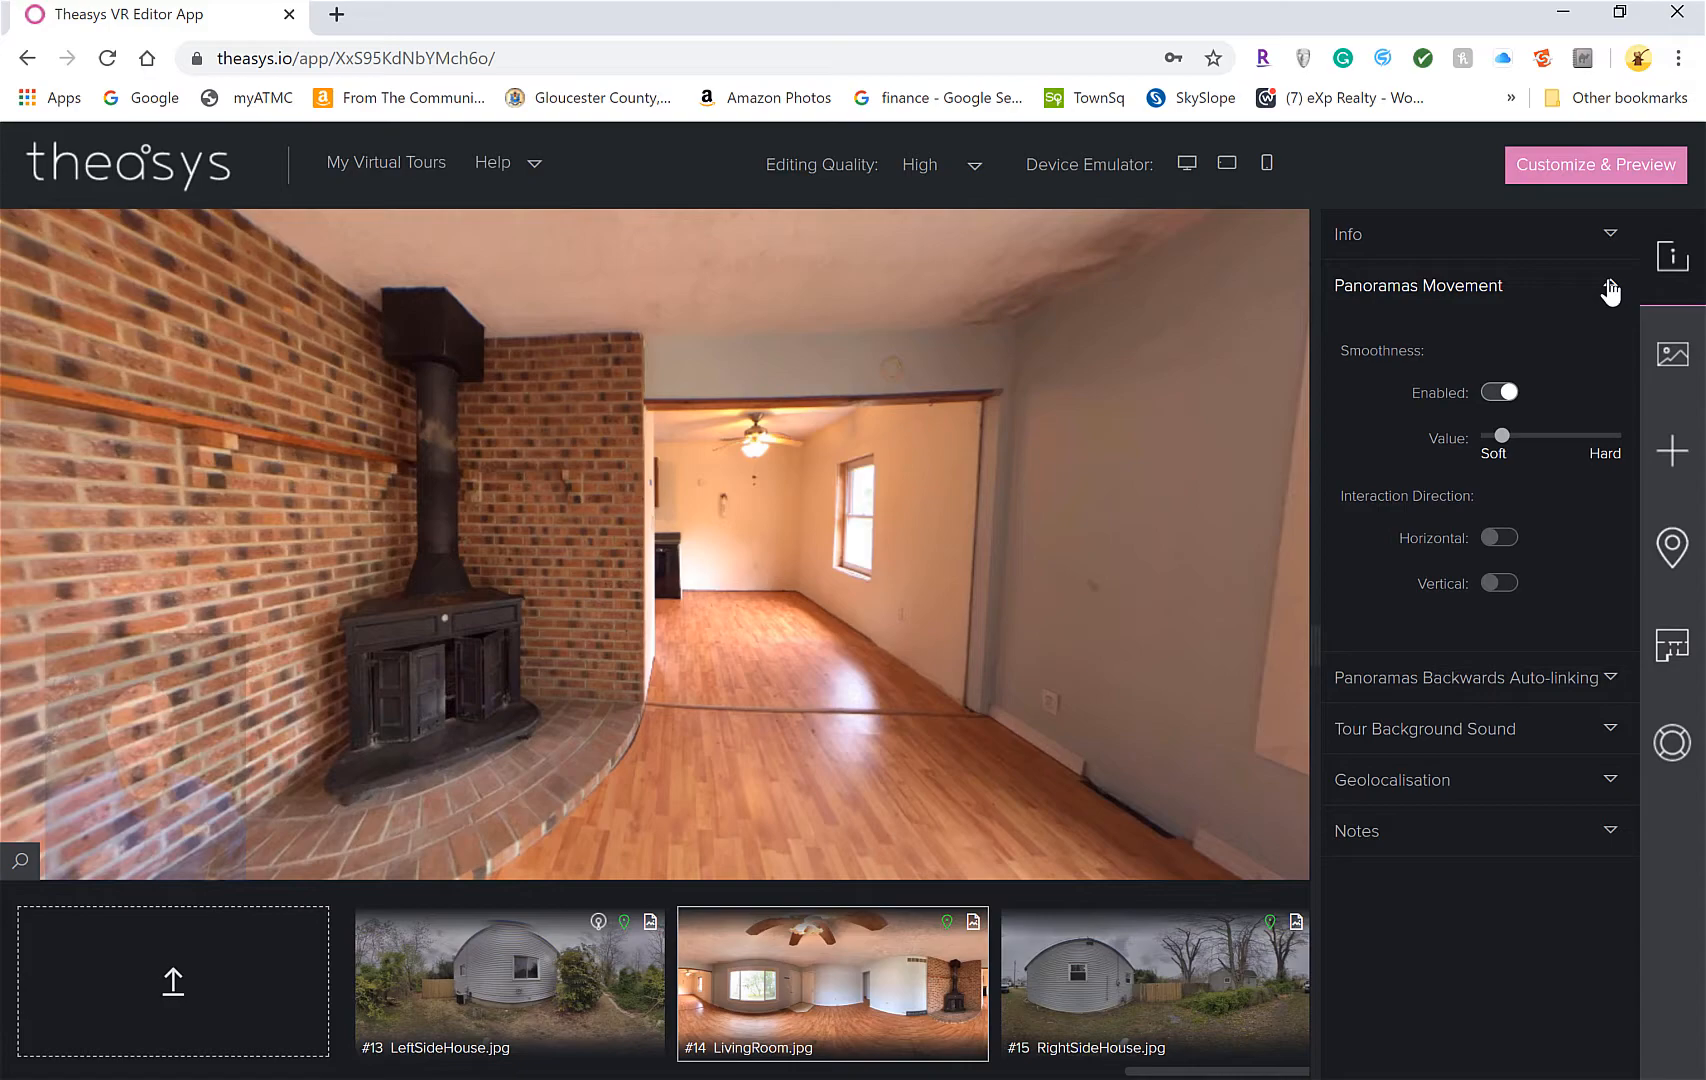
left_click(1610, 288)
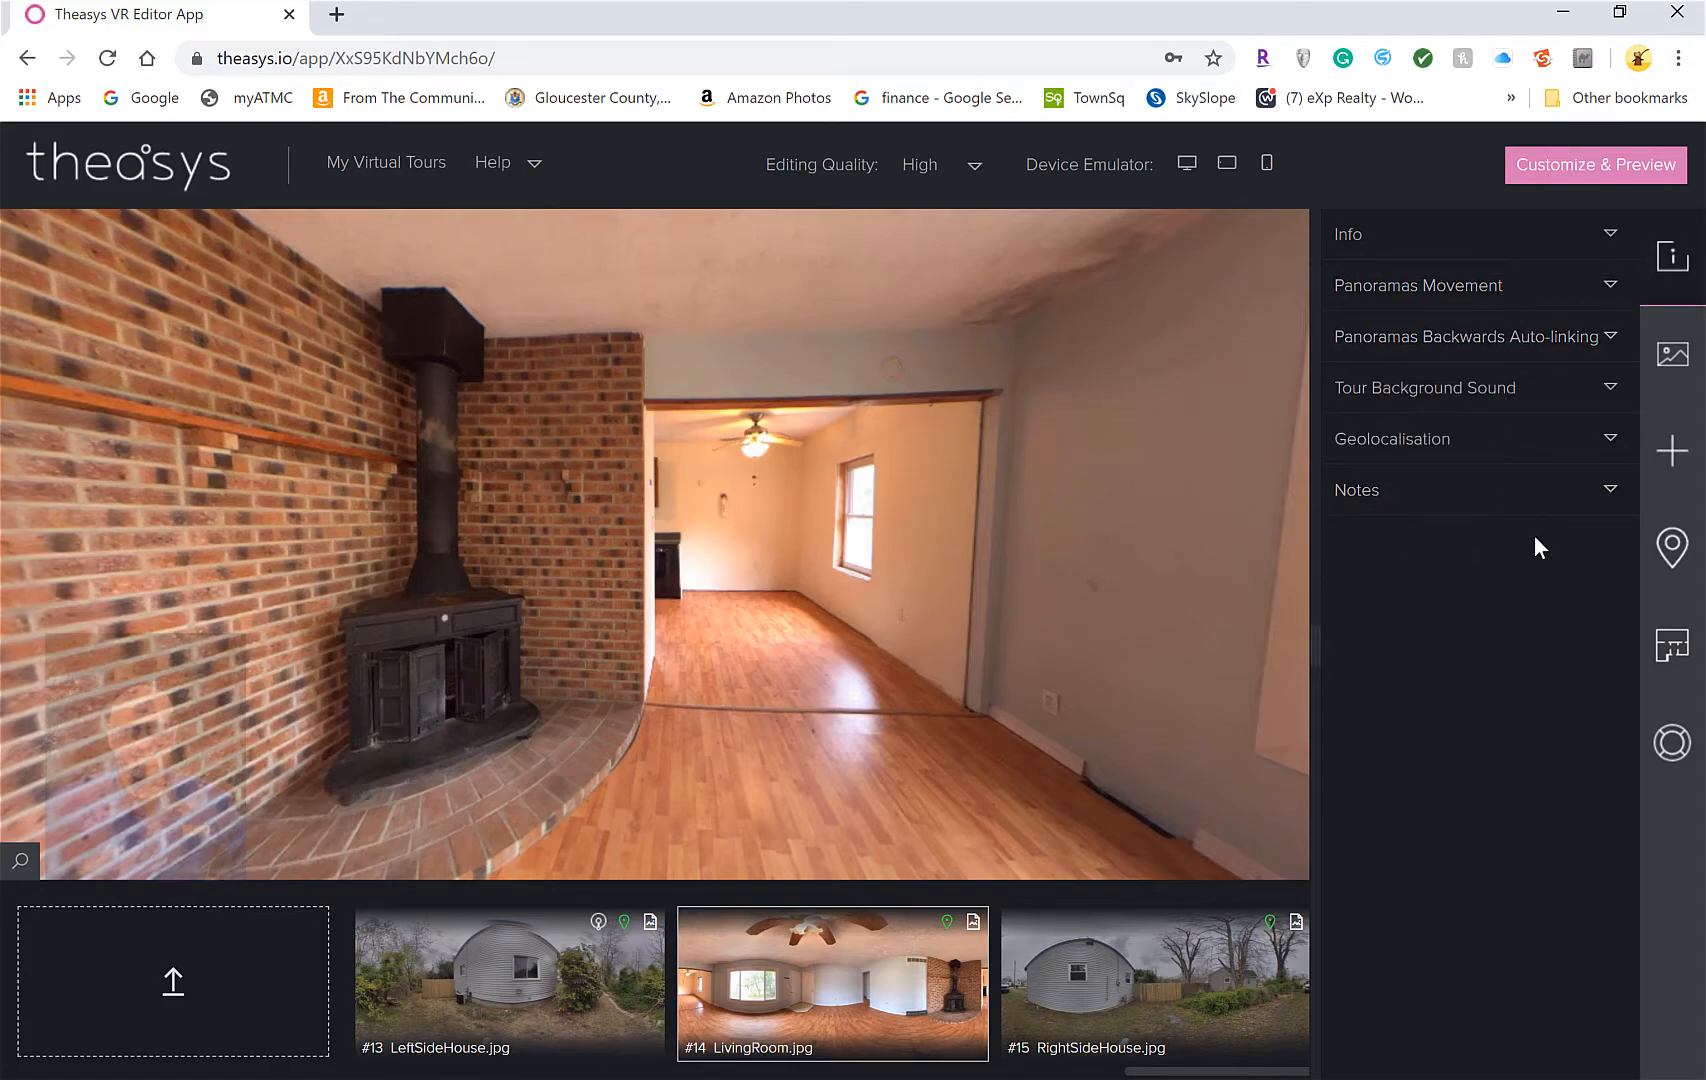
left_click(1681, 358)
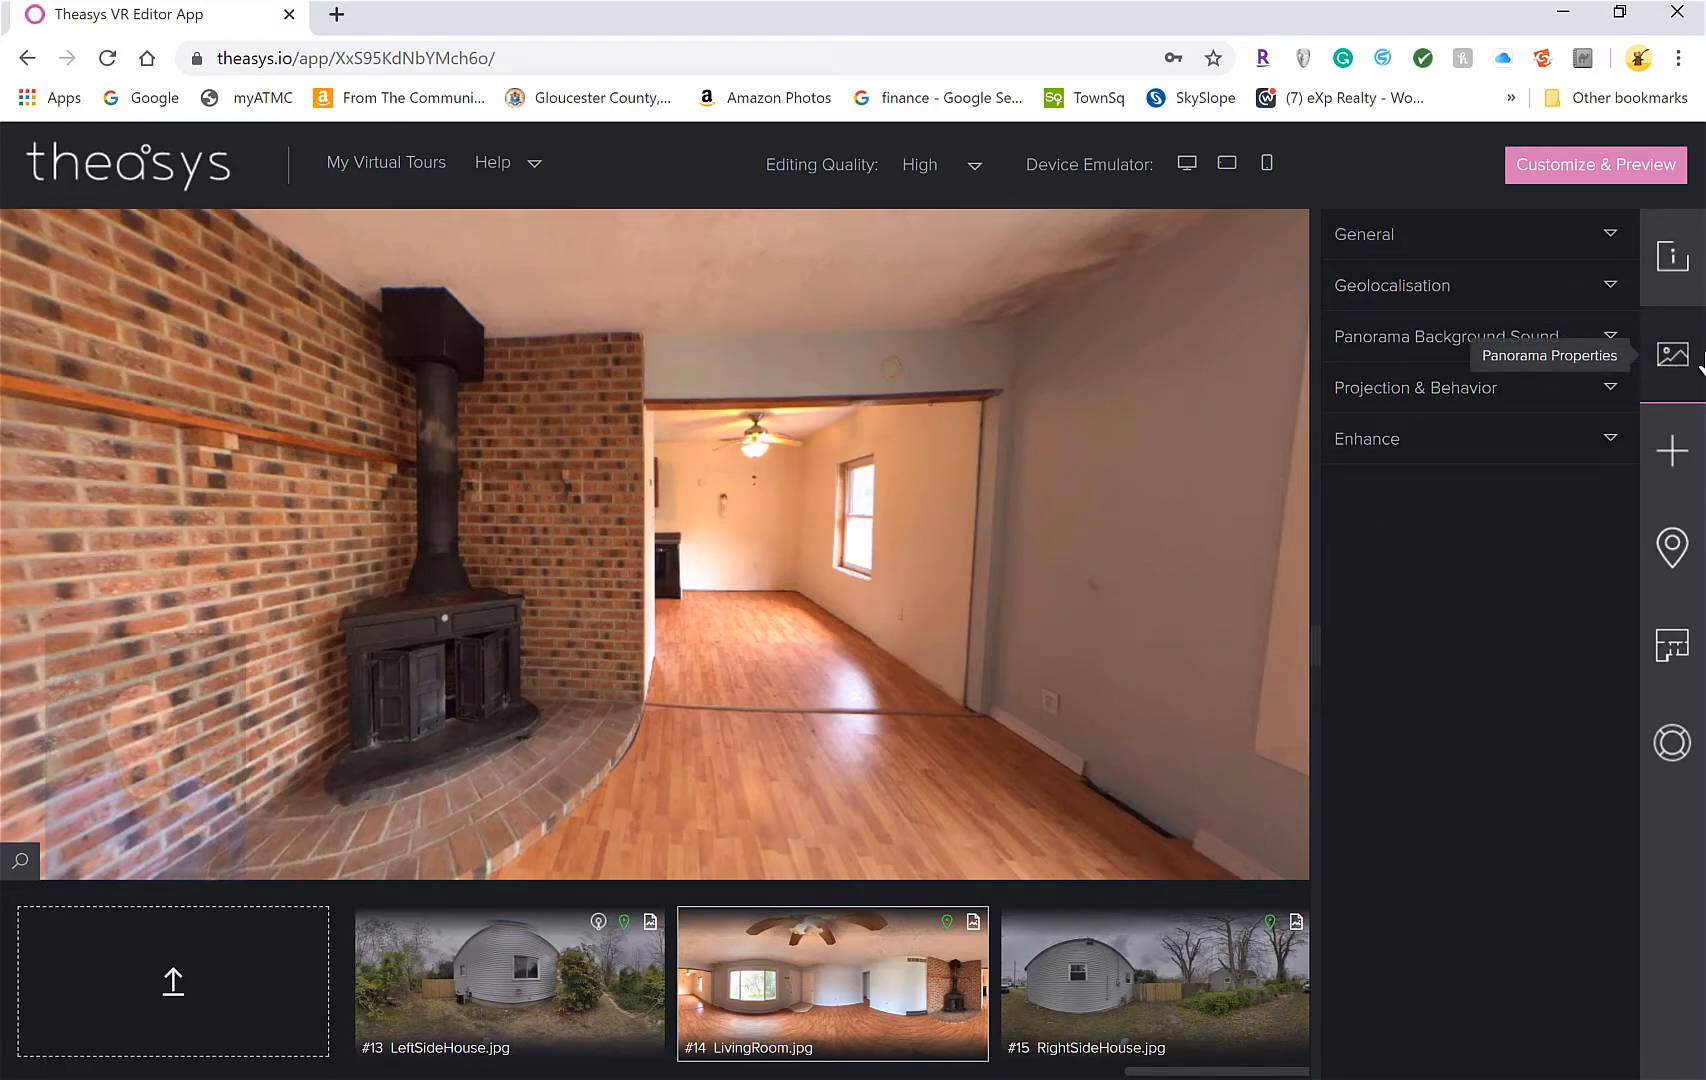
left_click(1418, 289)
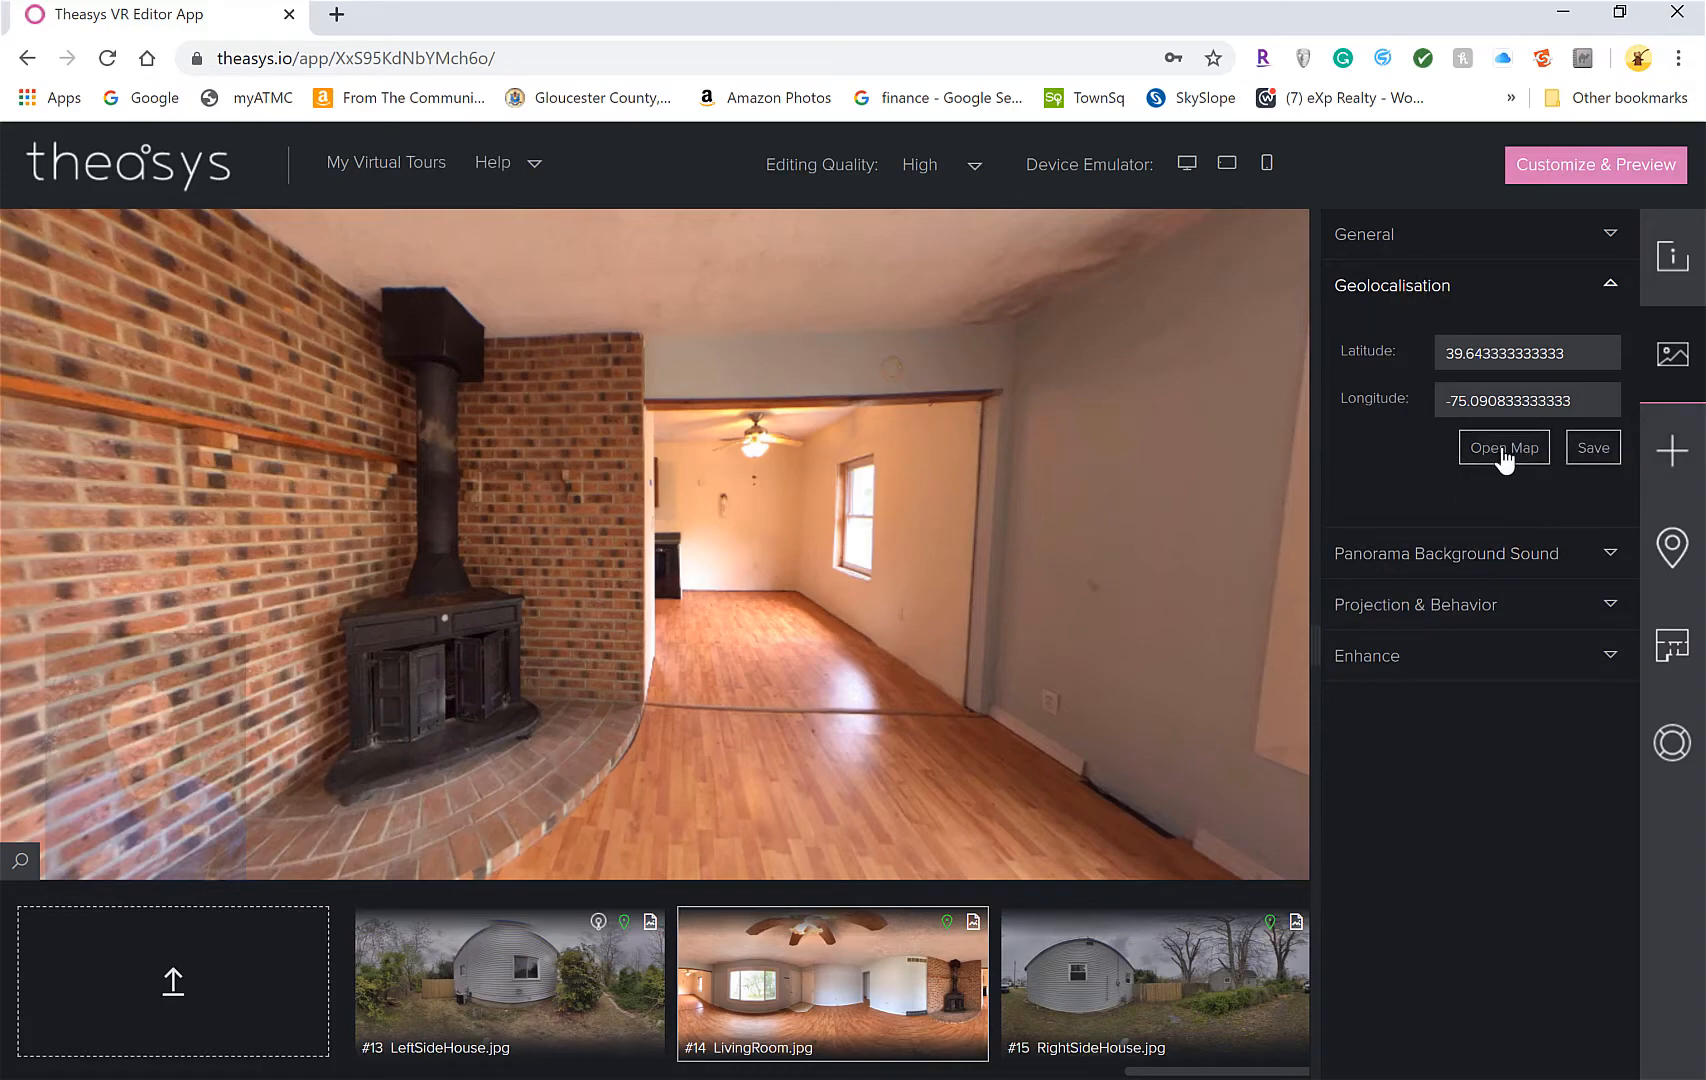
left_click(1503, 560)
left_click(1501, 559)
left_click(1670, 452)
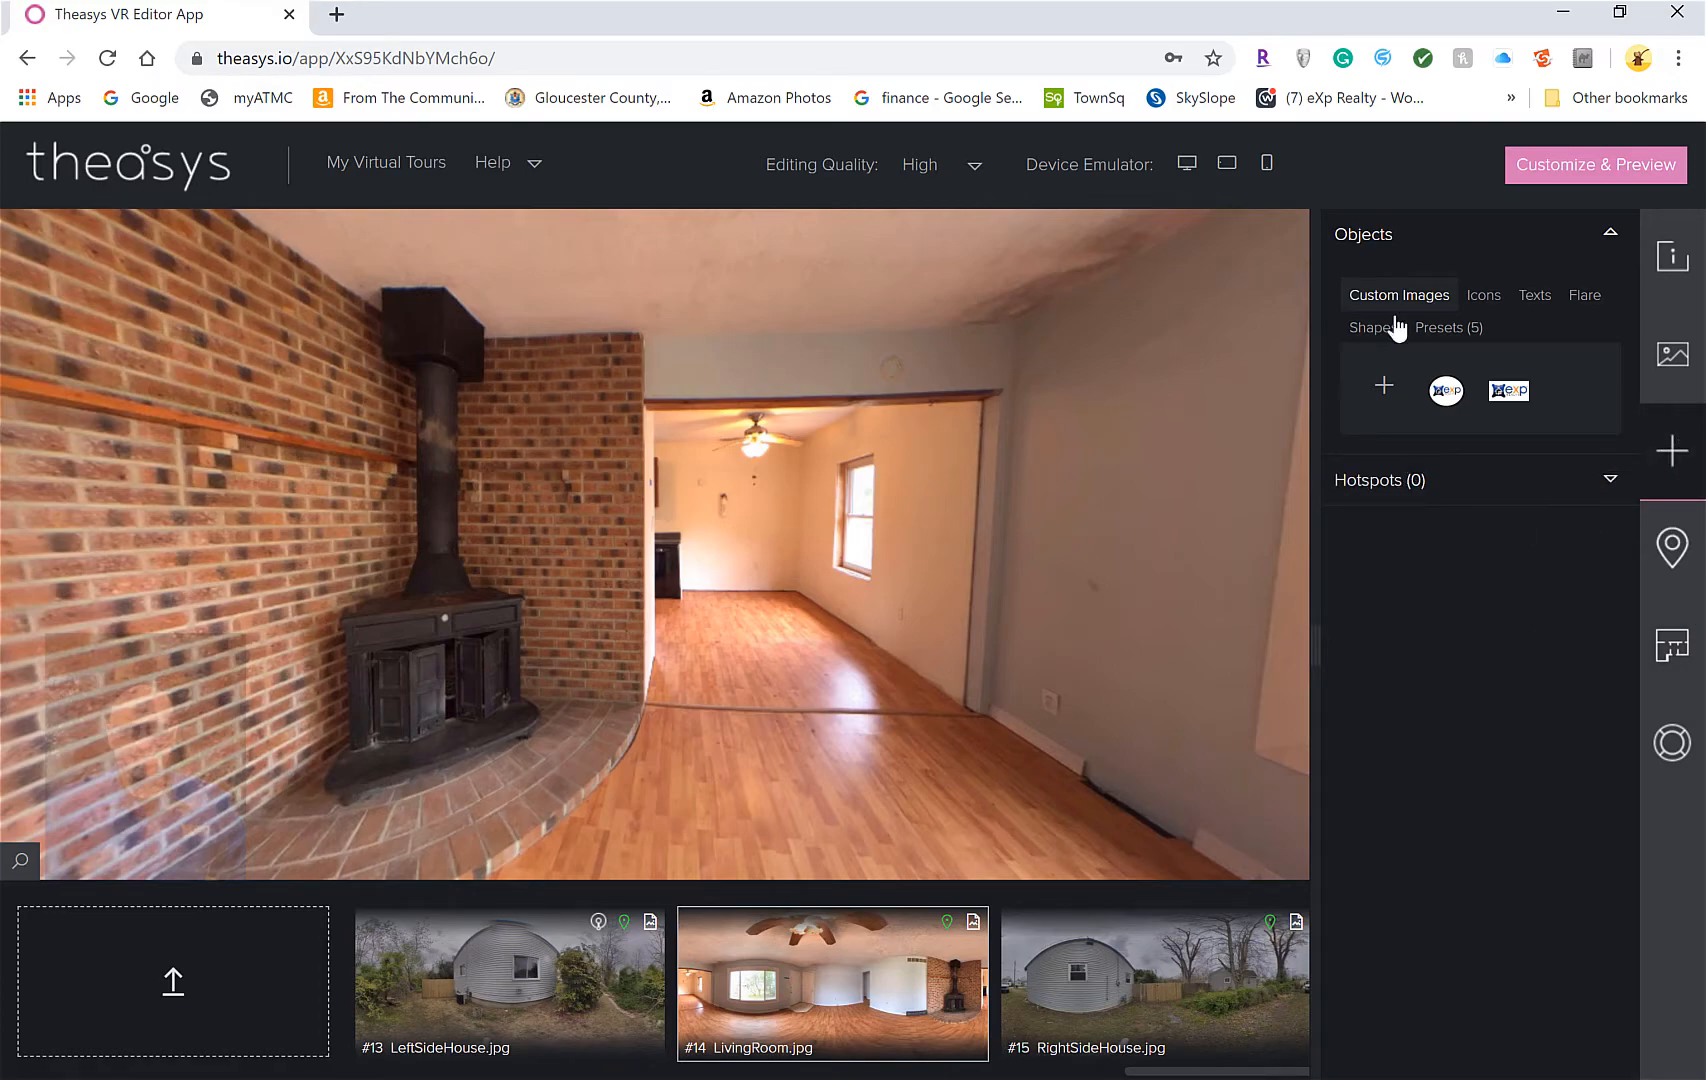
Browse the map, floor plan and help panels, then open the panorama's hotspot settings
left_click(1682, 546)
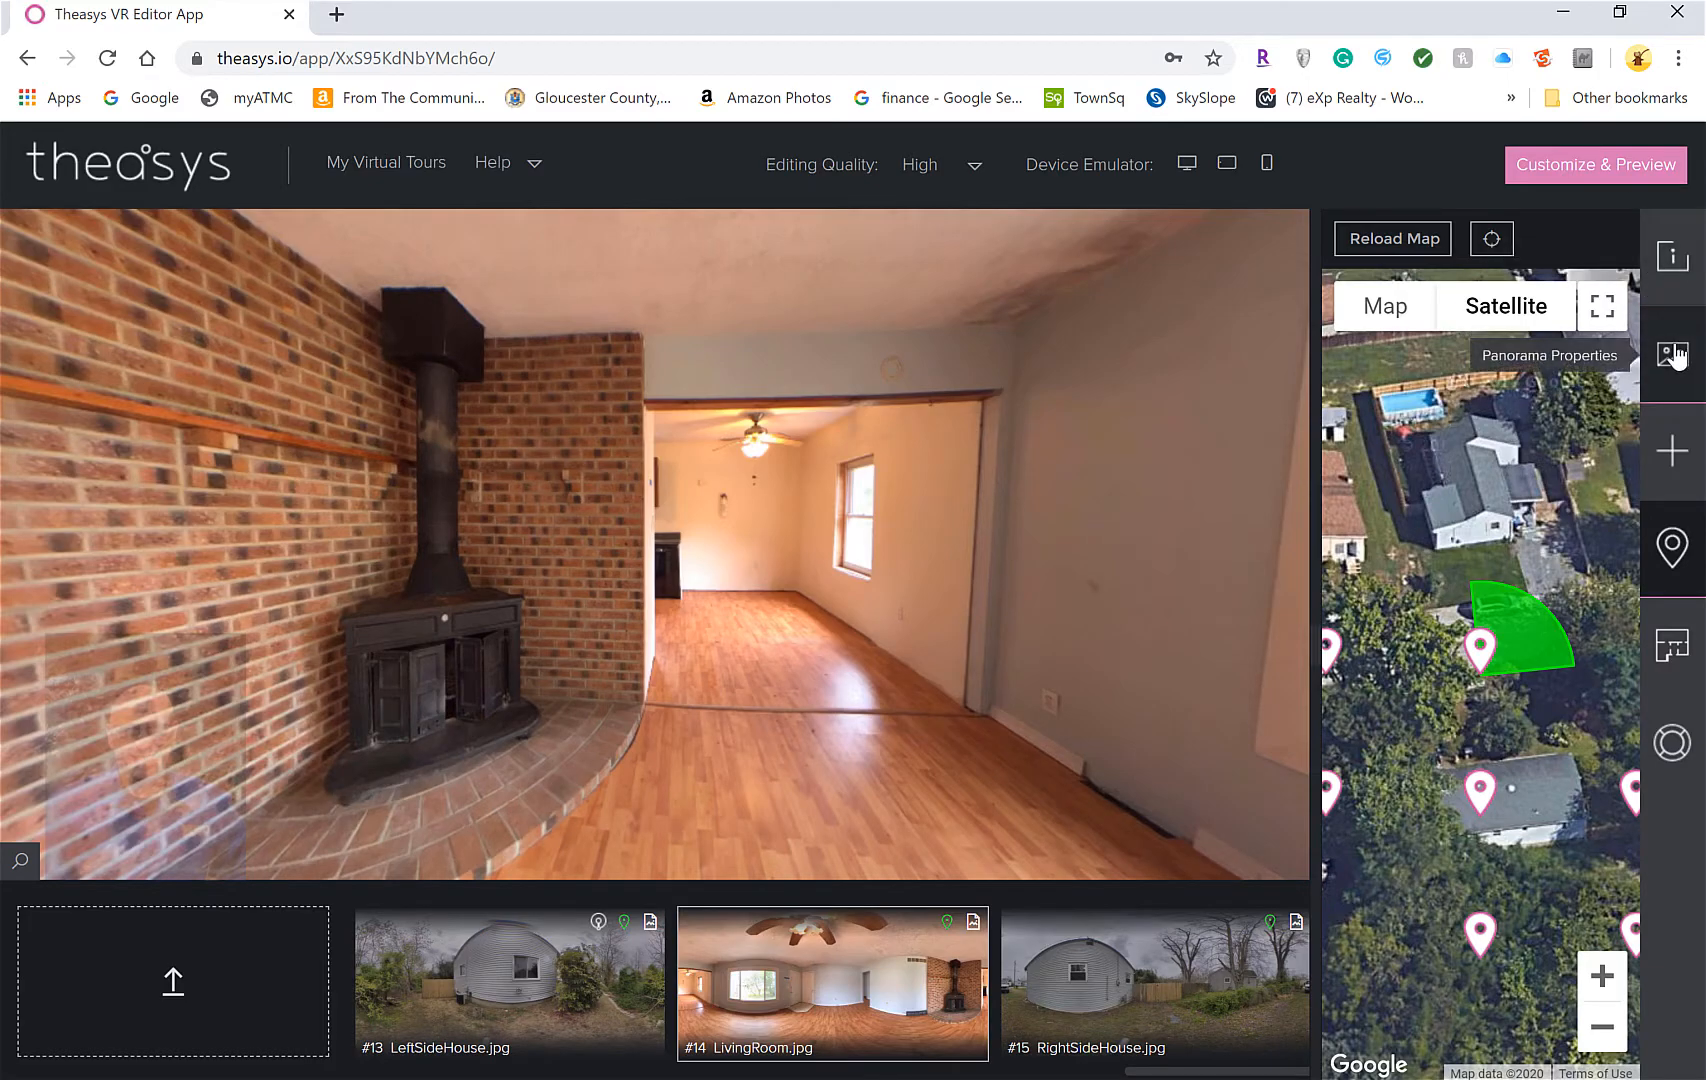
left_click(1674, 648)
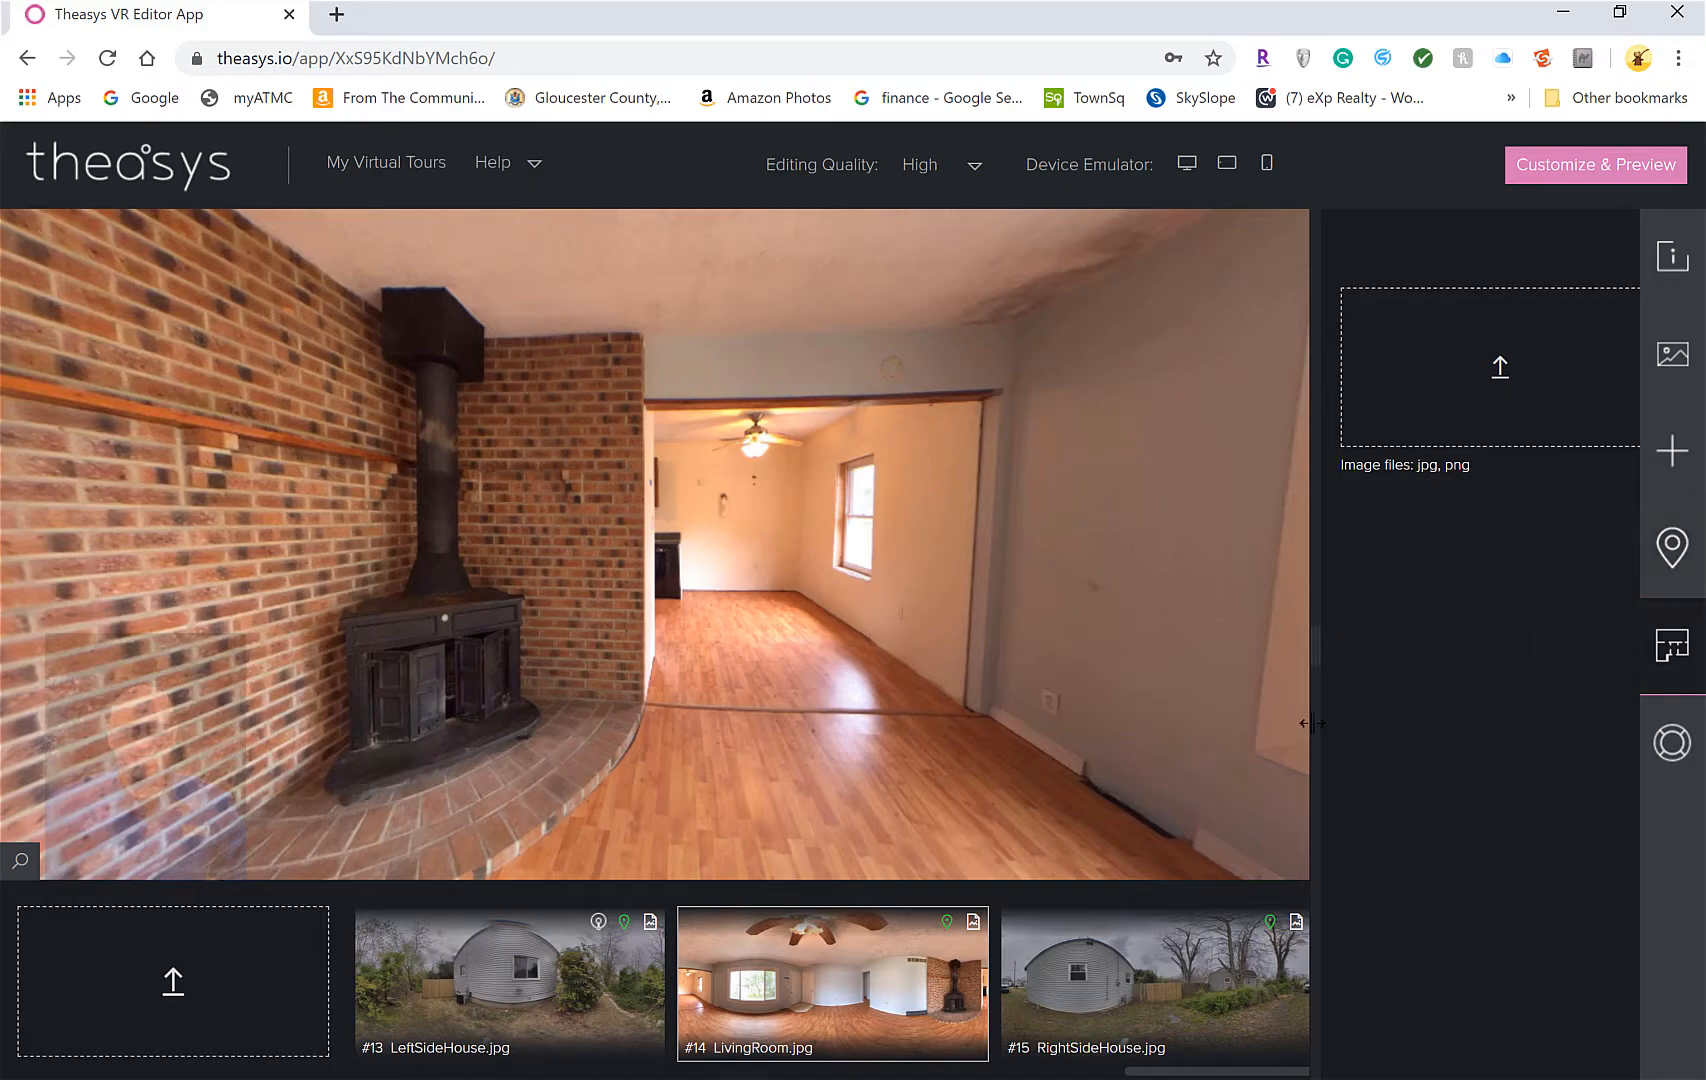
left_click(1675, 757)
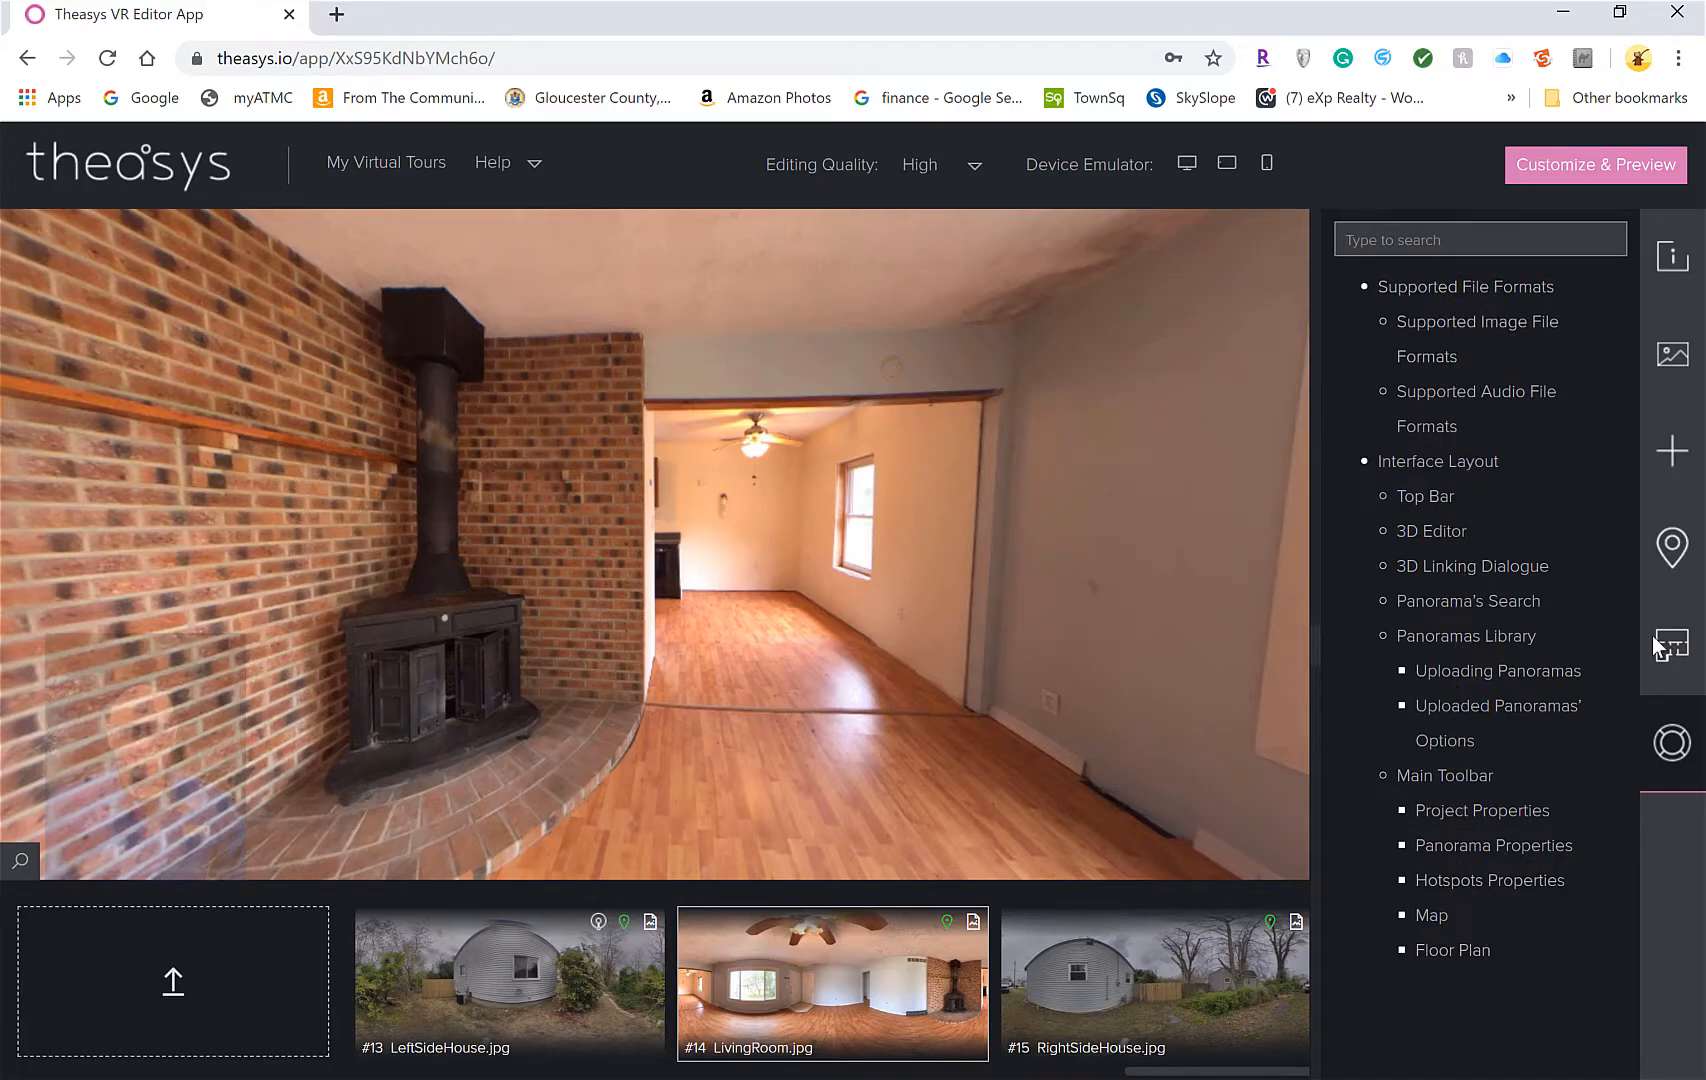
left_click(1672, 455)
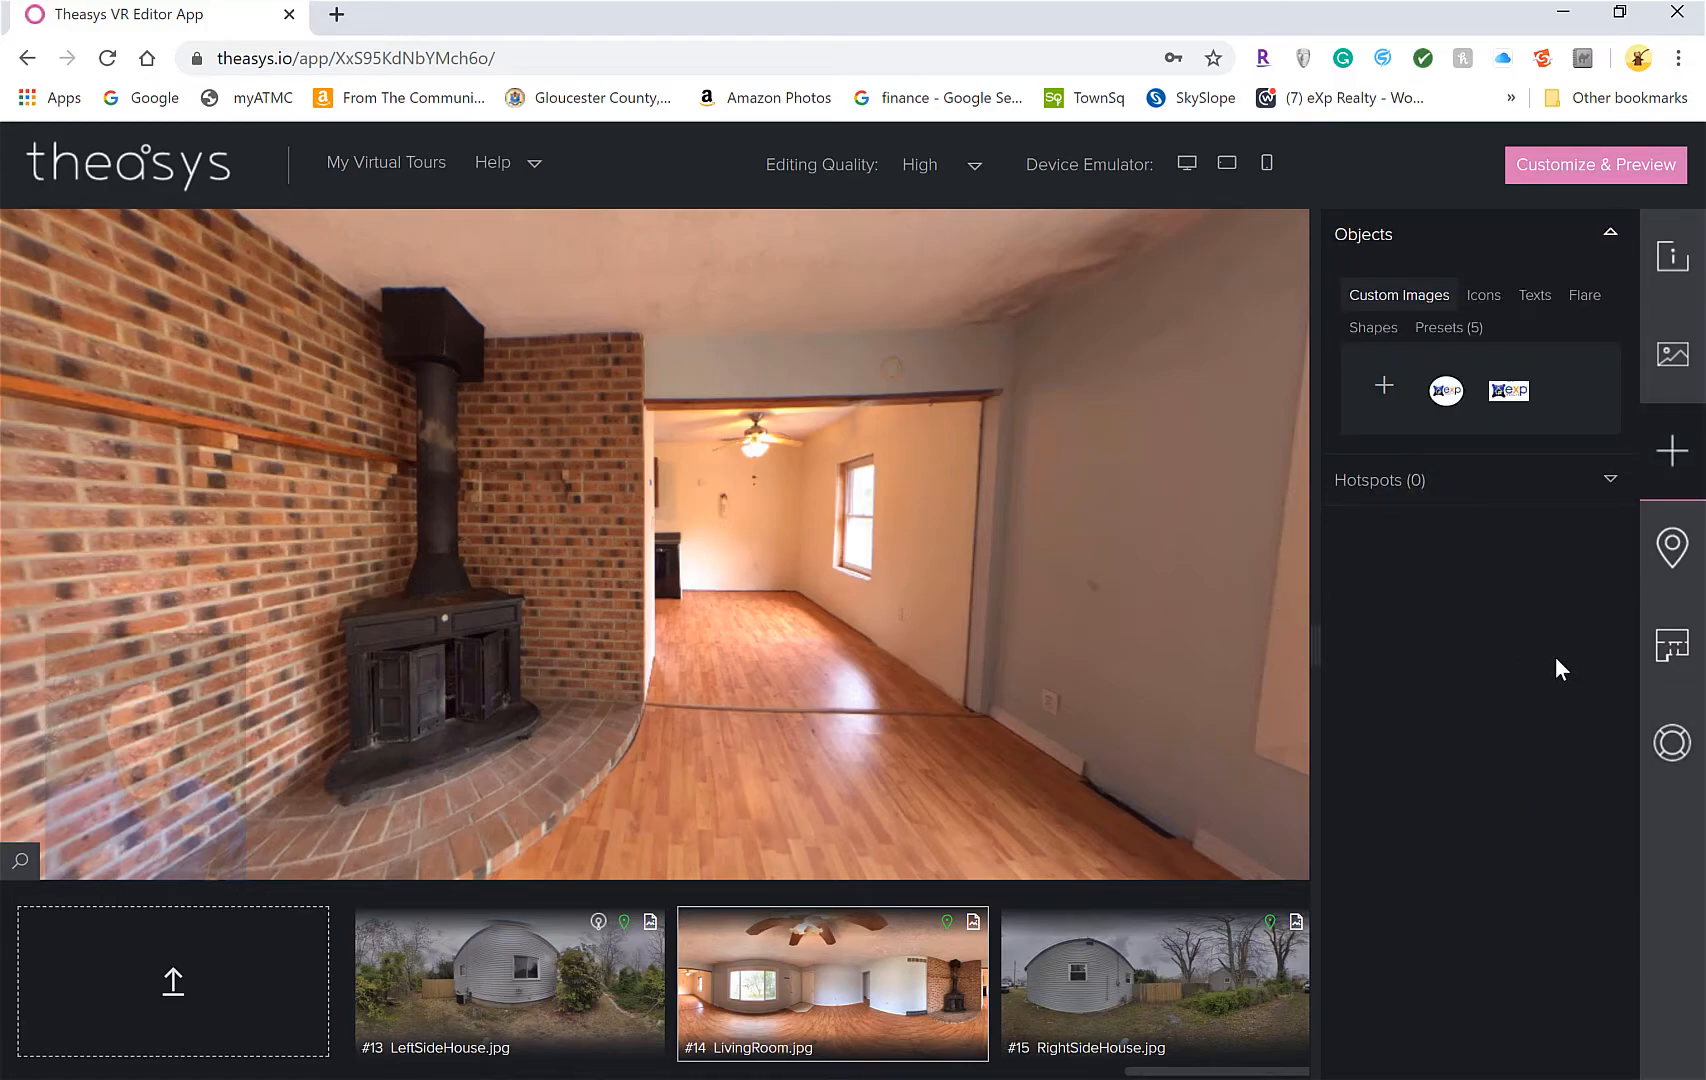
Drop the round eXp logo onto the living-room floor and tilt the view to inspect it
mouse_move(1446, 390)
left_click_drag(1446, 390, 784, 780)
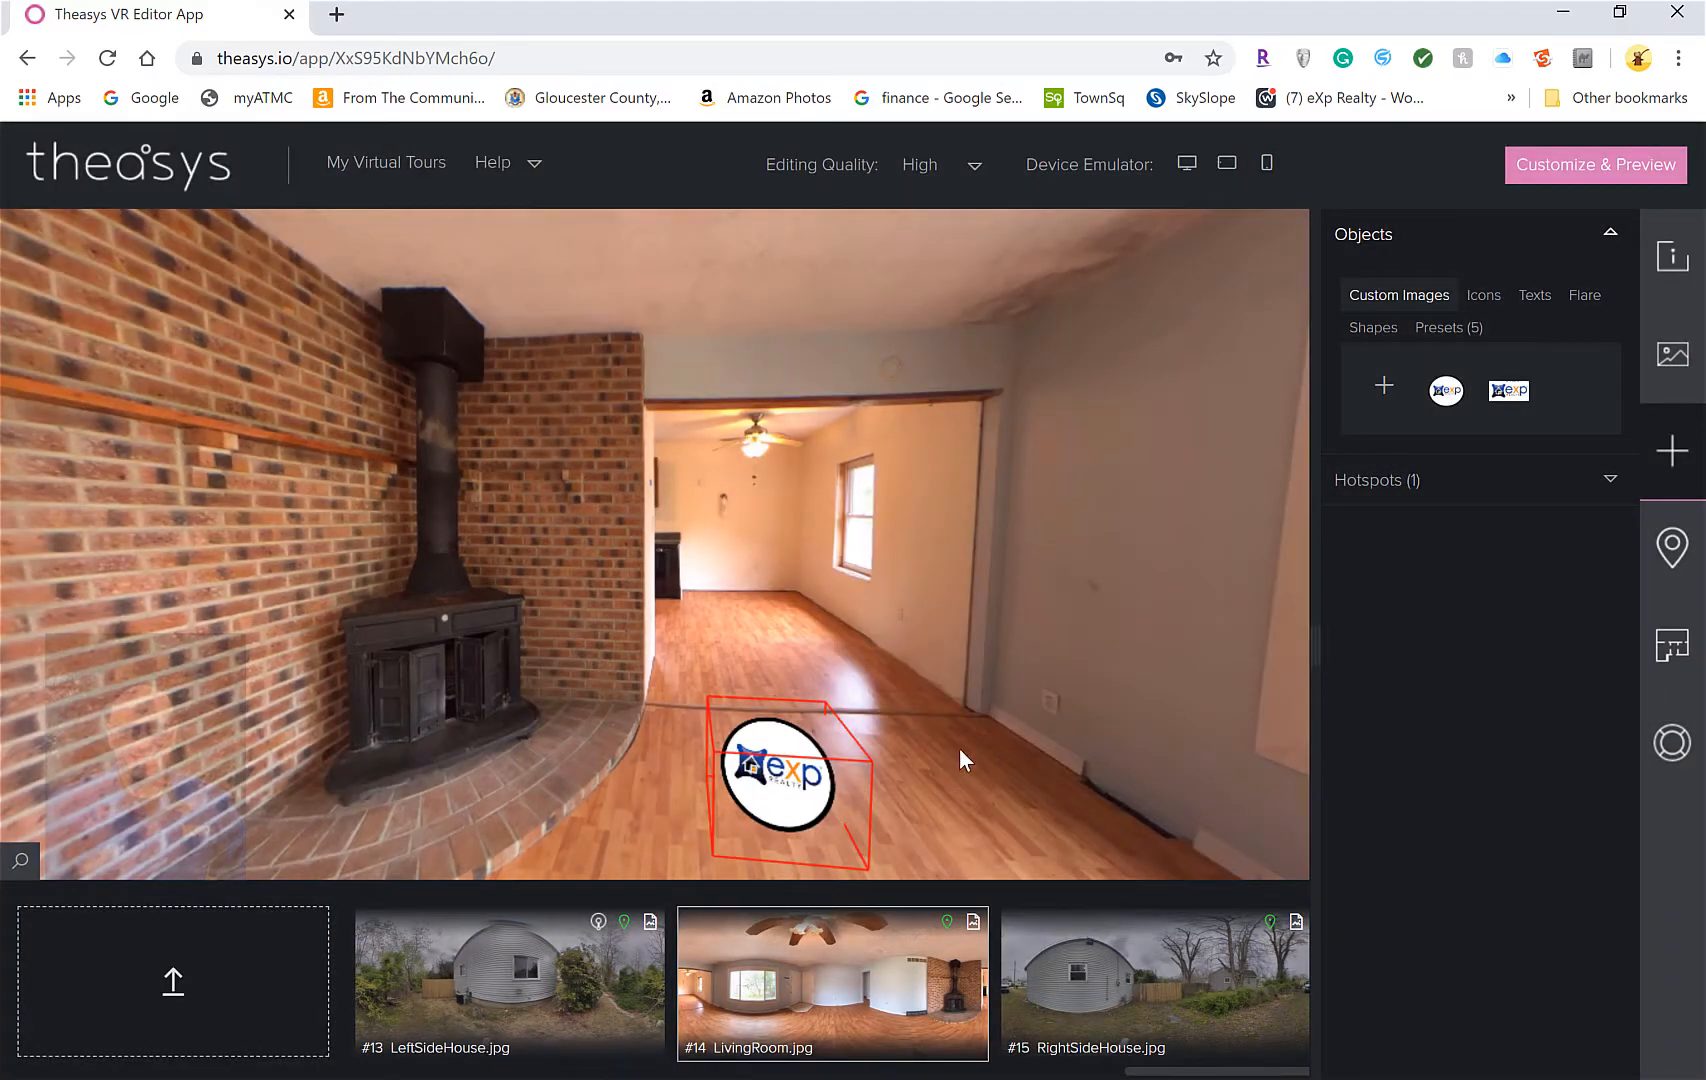
left_click_drag(960, 748, 1001, 373)
left_click_drag(876, 600, 933, 446)
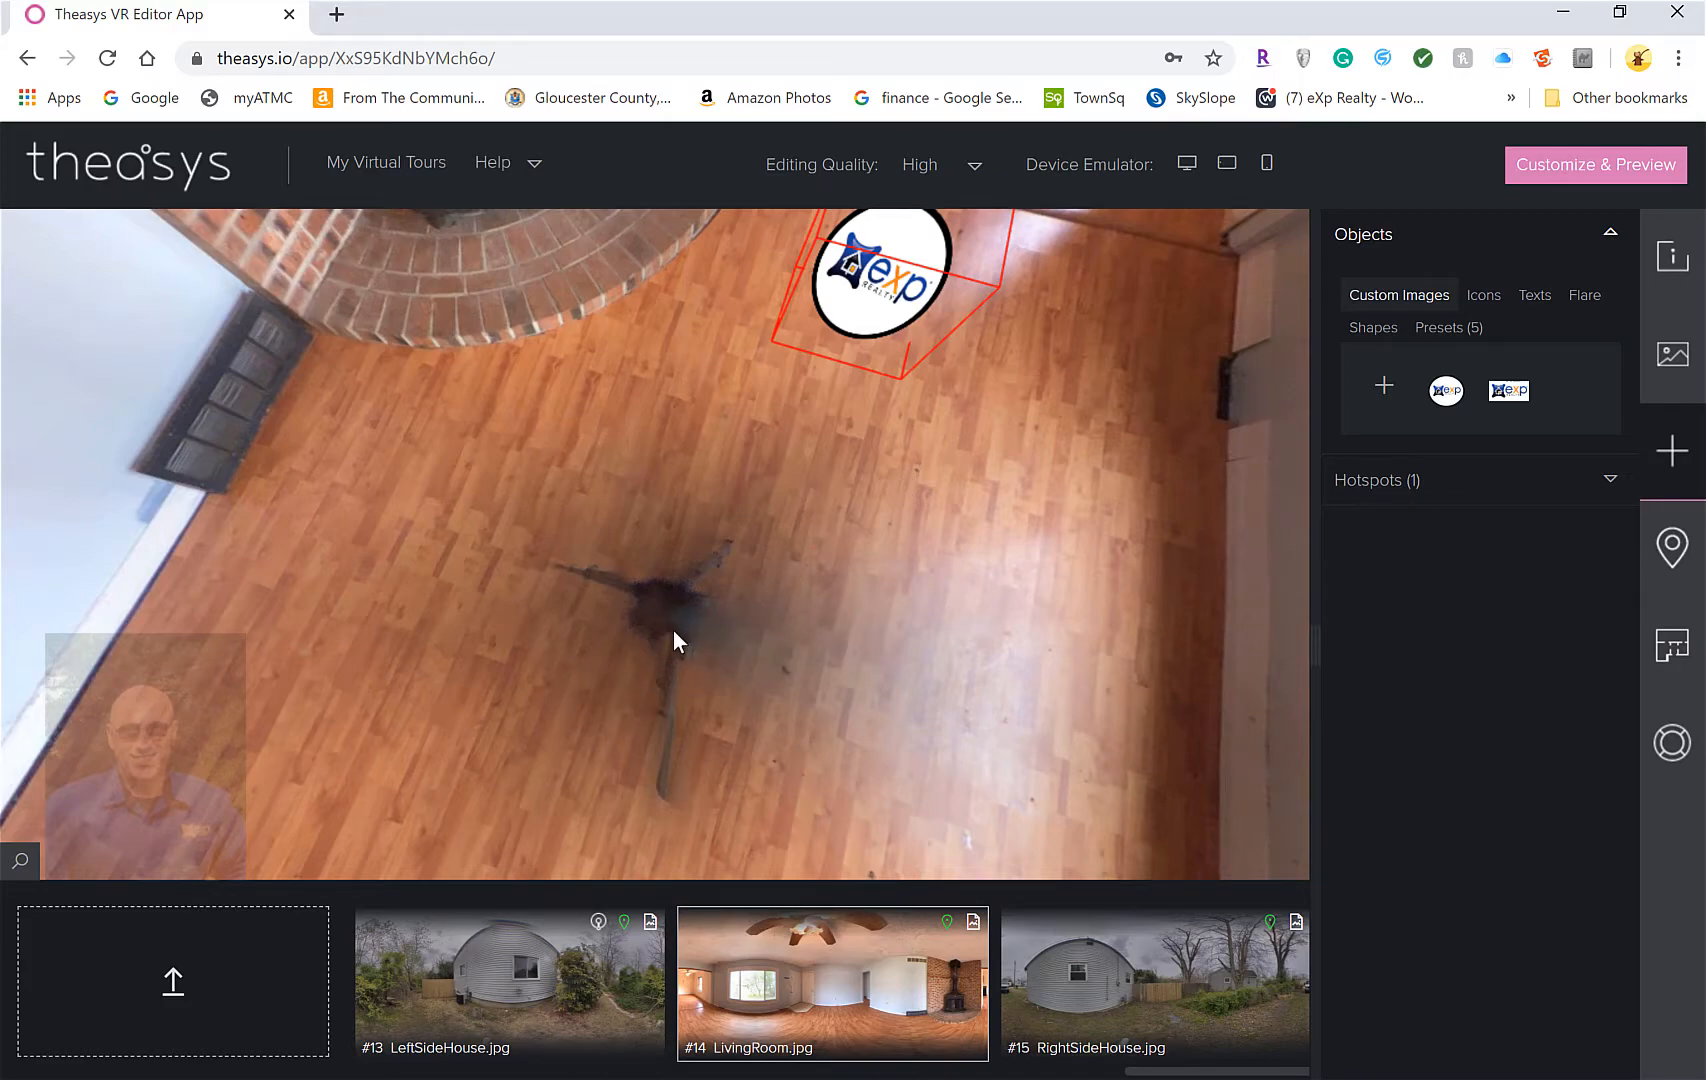
left_click_drag(896, 533, 853, 566)
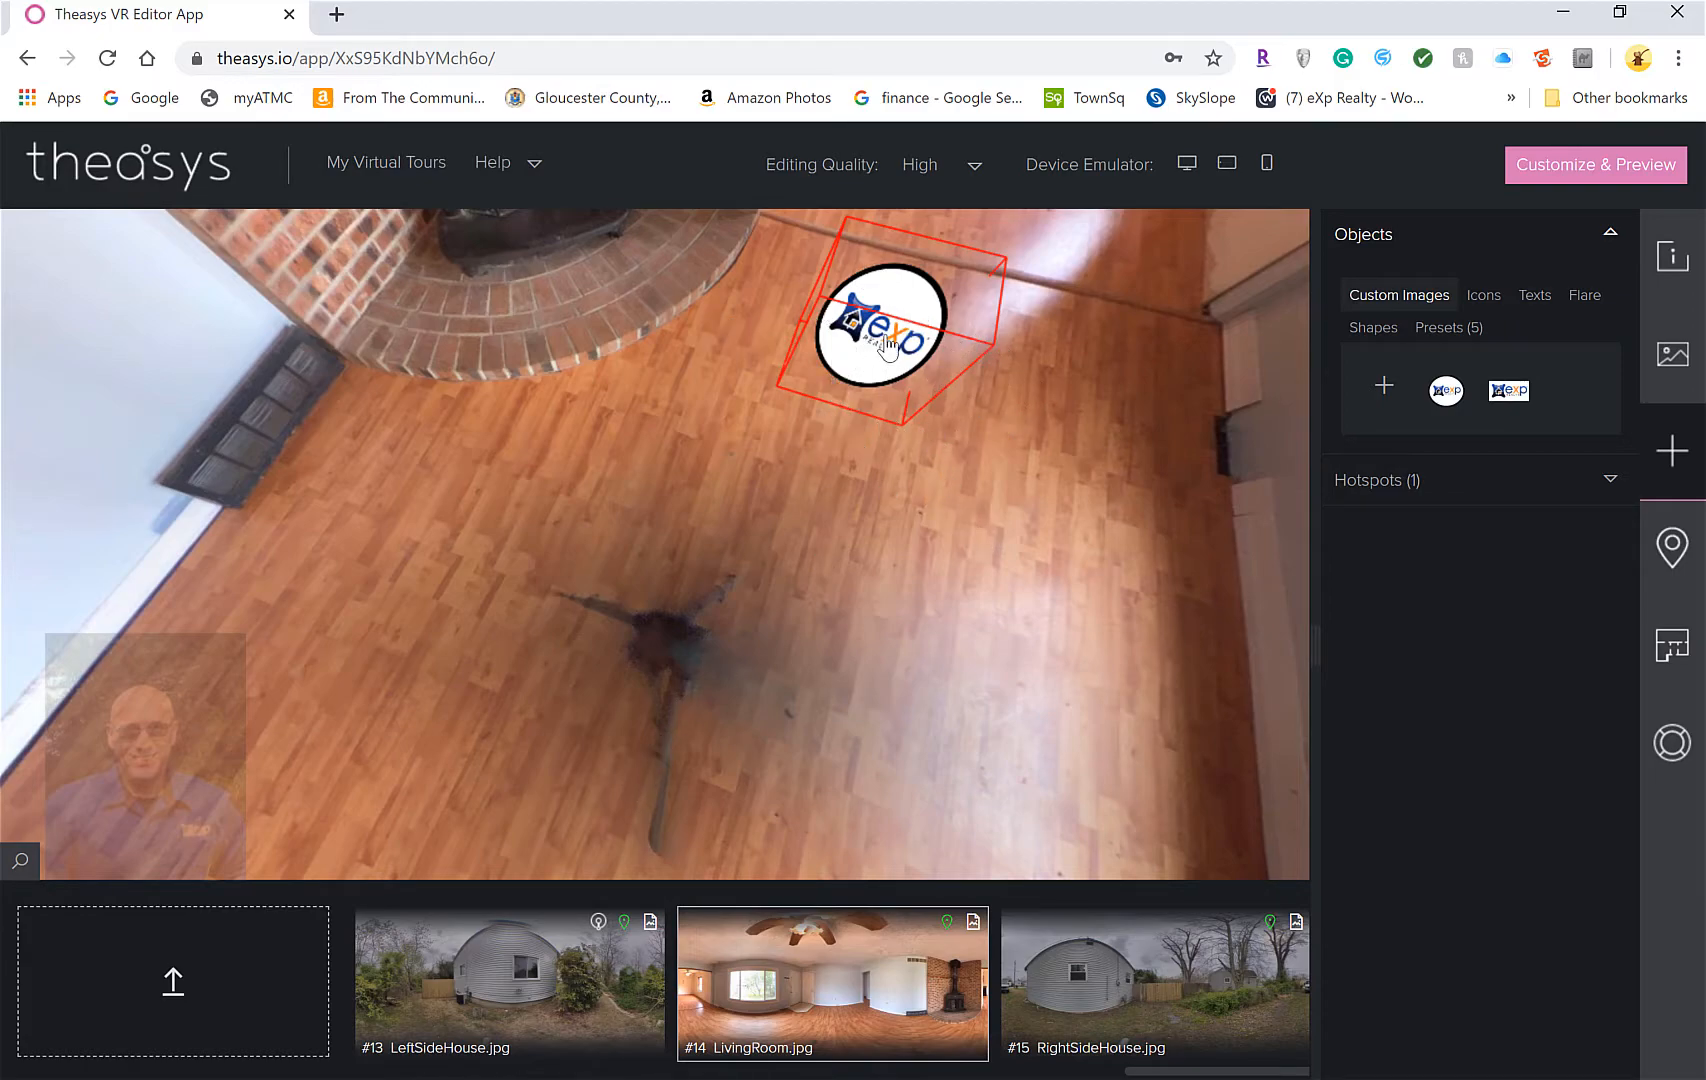
left_click_drag(815, 477, 800, 694)
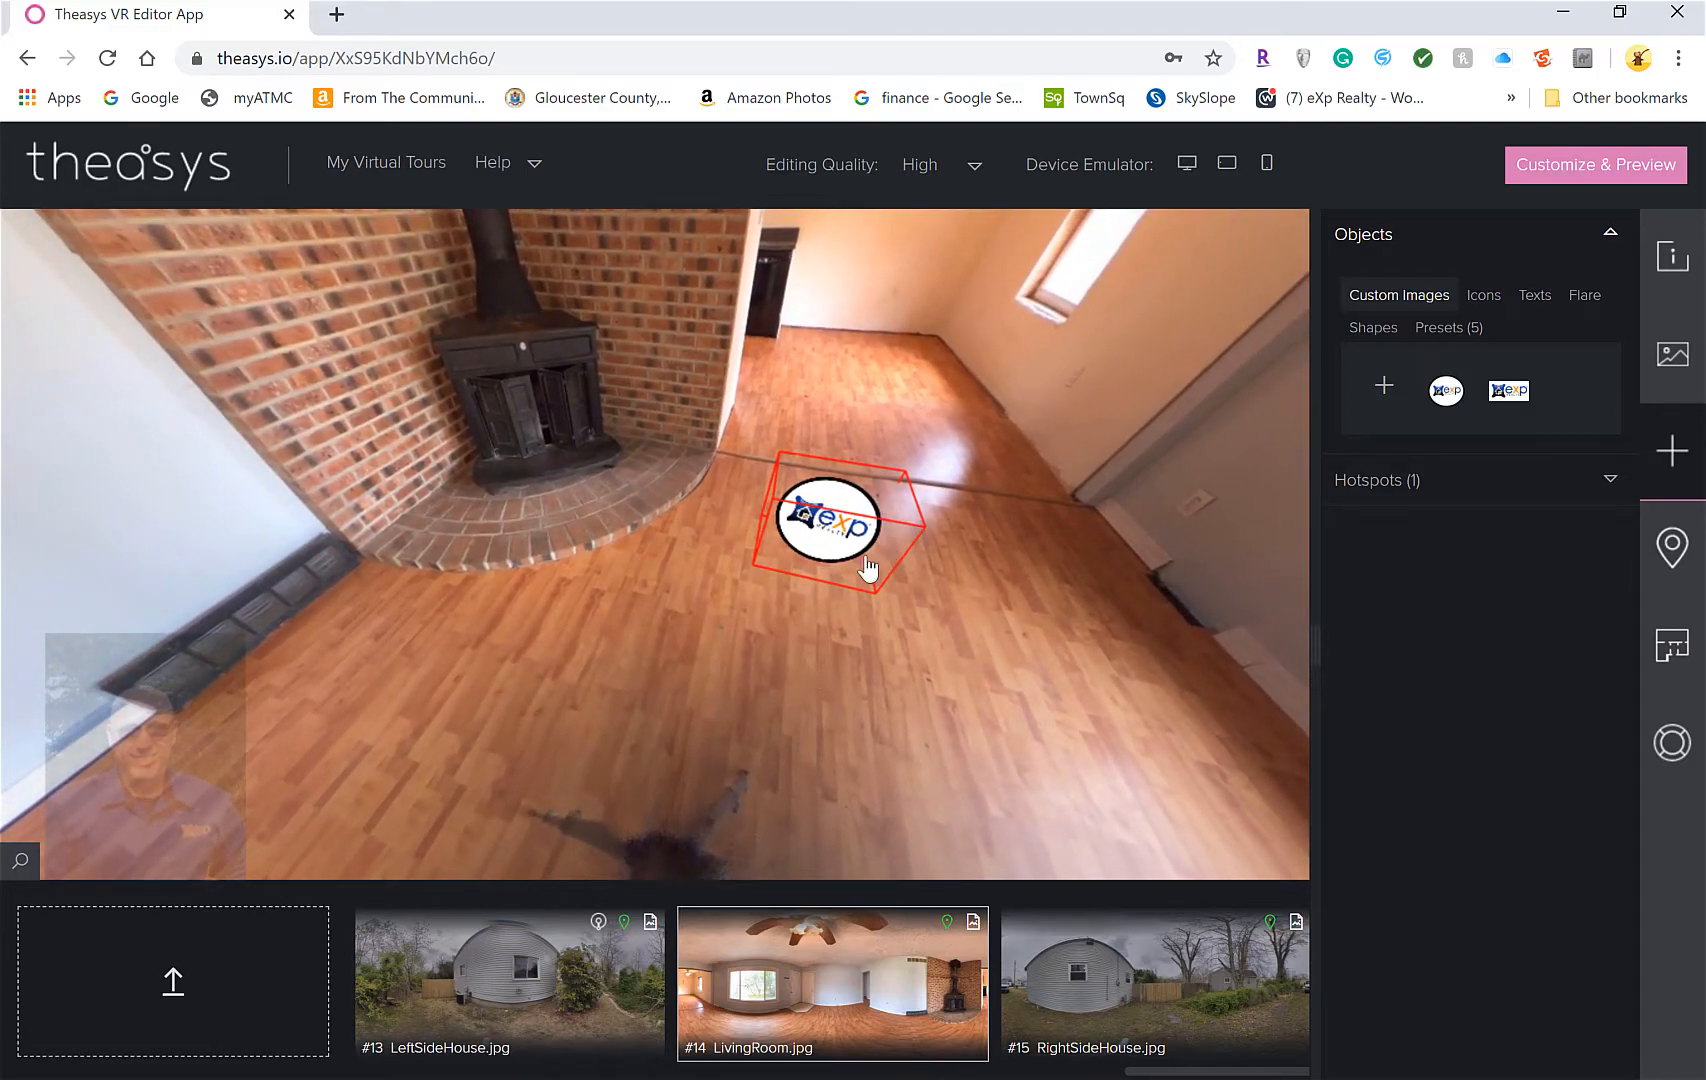
Set the eXp logo hotspot as the nadir and expand its ExpNadir300x300 settings
right_click(837, 534)
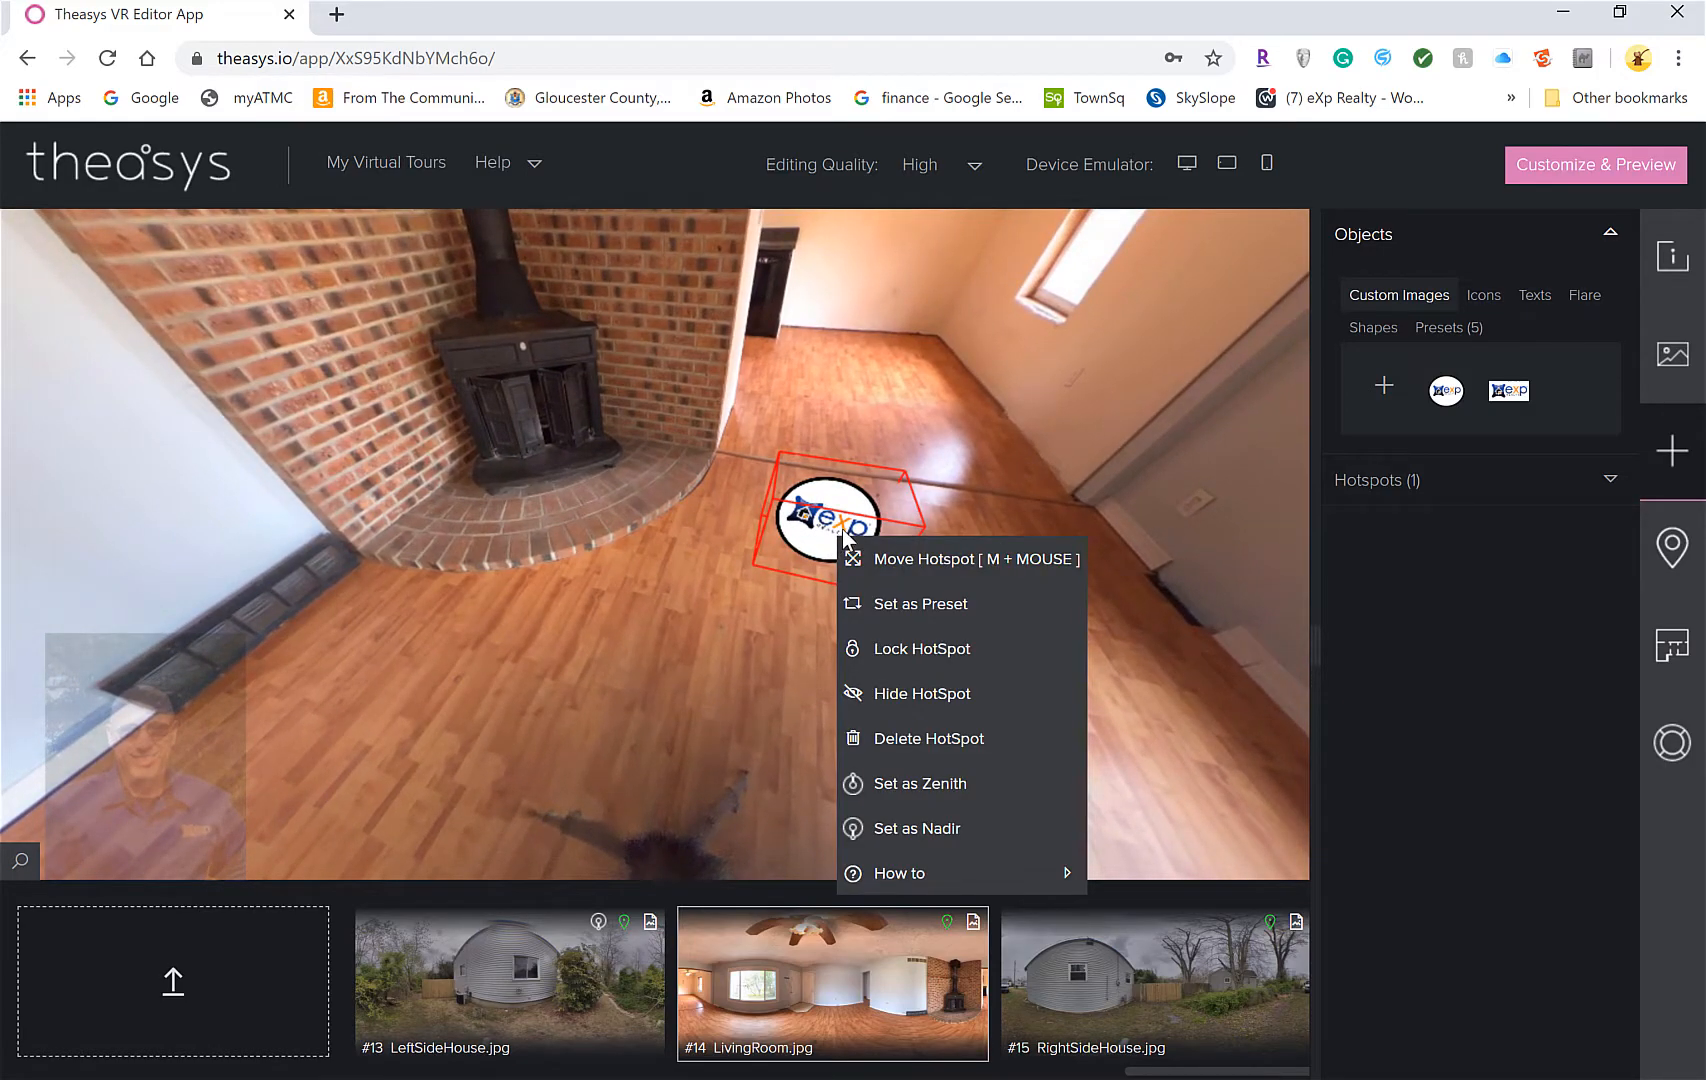
left_click(913, 828)
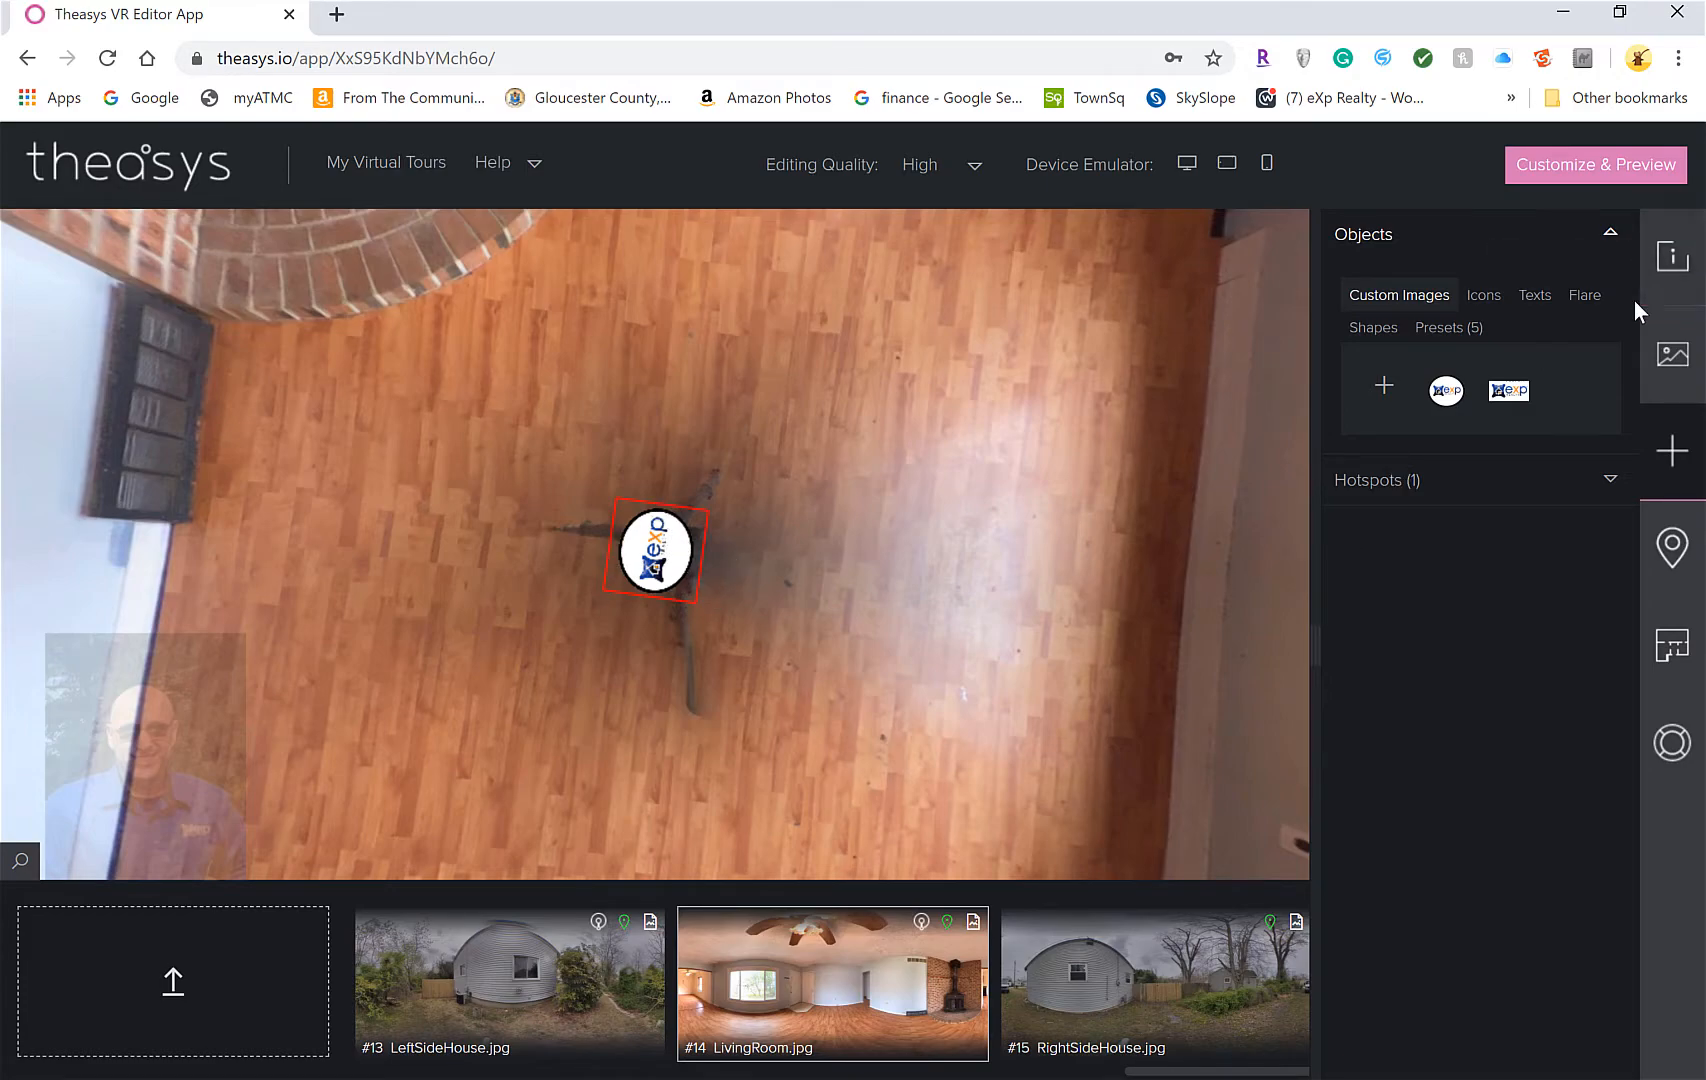
left_click(1612, 481)
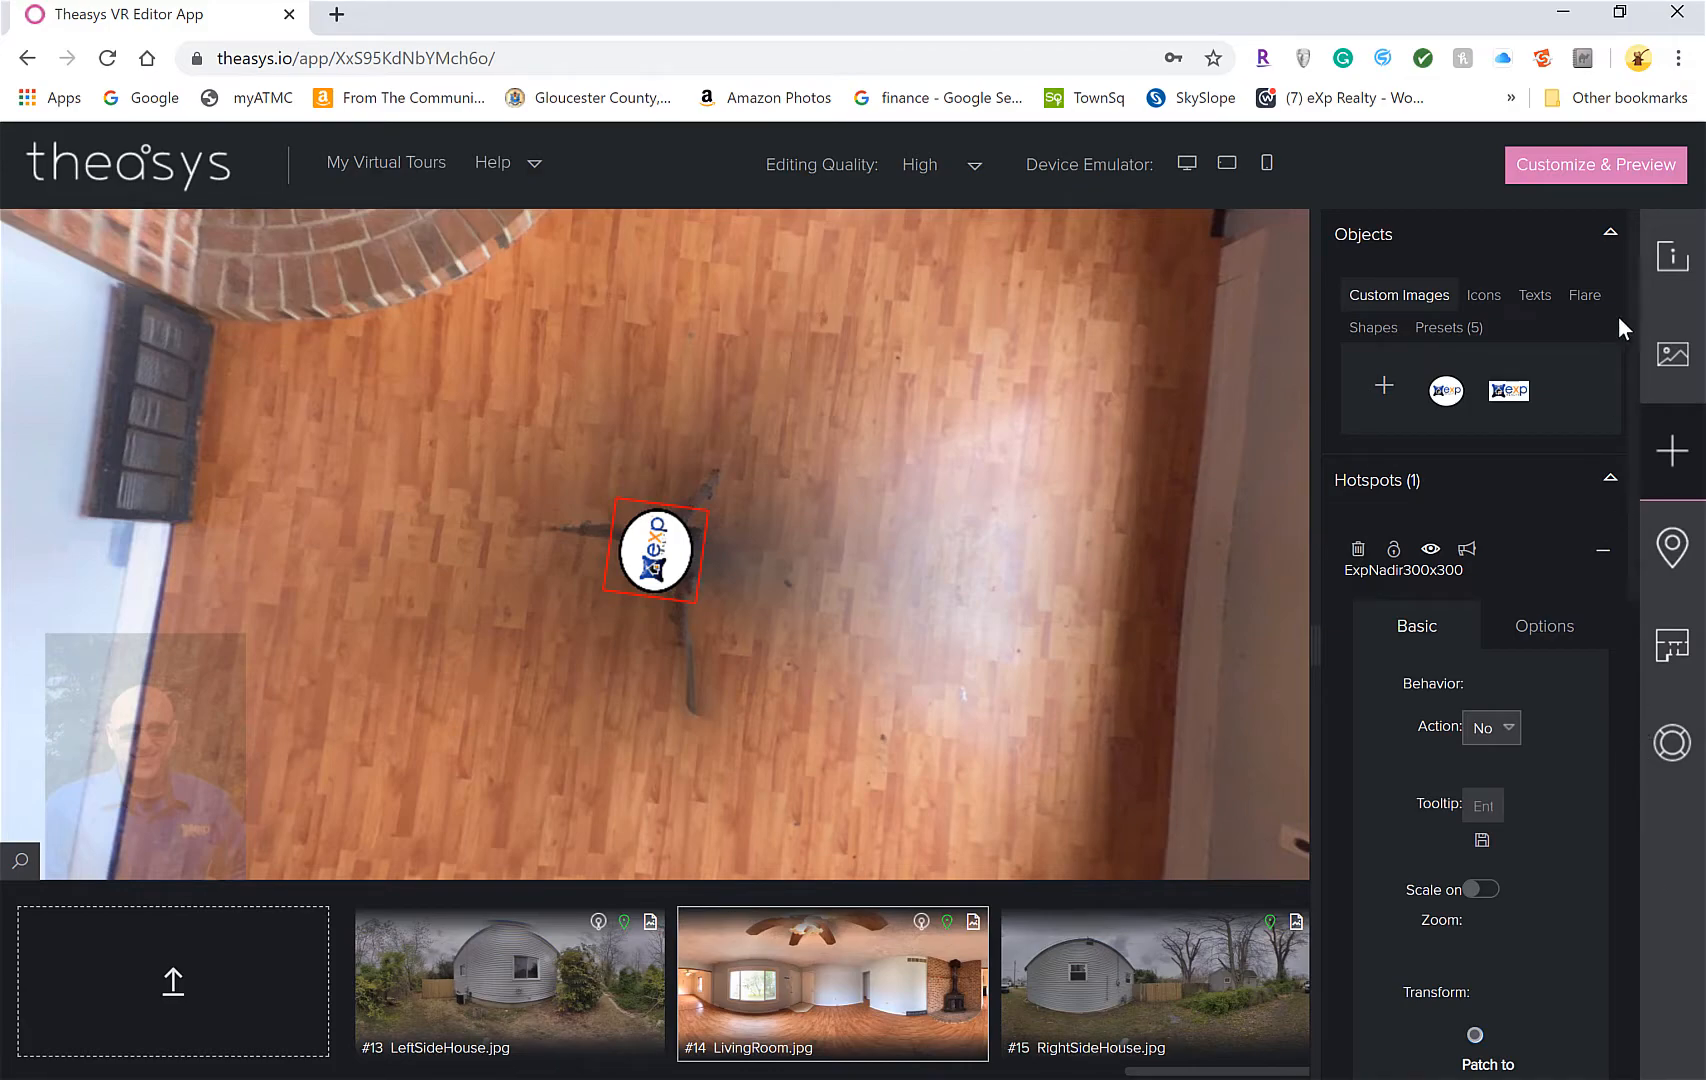
Reopen the eXp logo hotspot's settings and scroll down to its Transform sliders
left_click(1606, 560)
left_click(1606, 560)
left_click_drag(1637, 487, 1632, 851)
scroll(1632, 851, "down", 1)
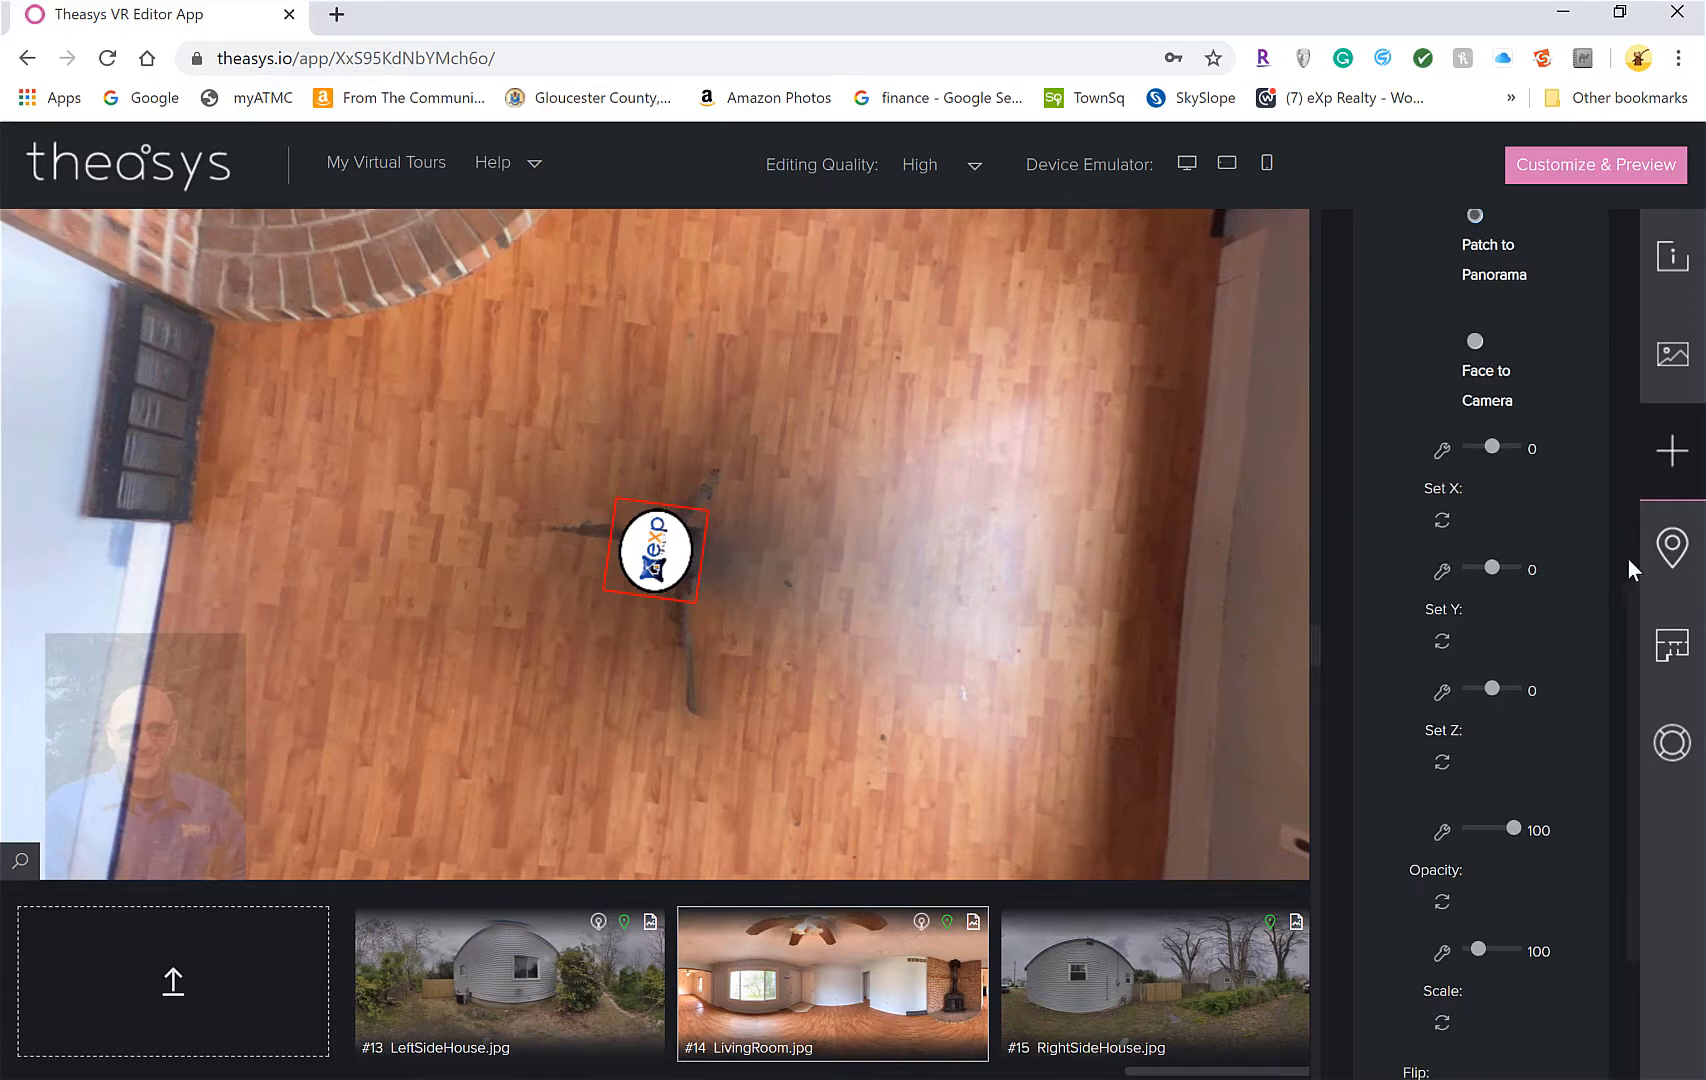
left_click_drag(1637, 650, 1645, 255)
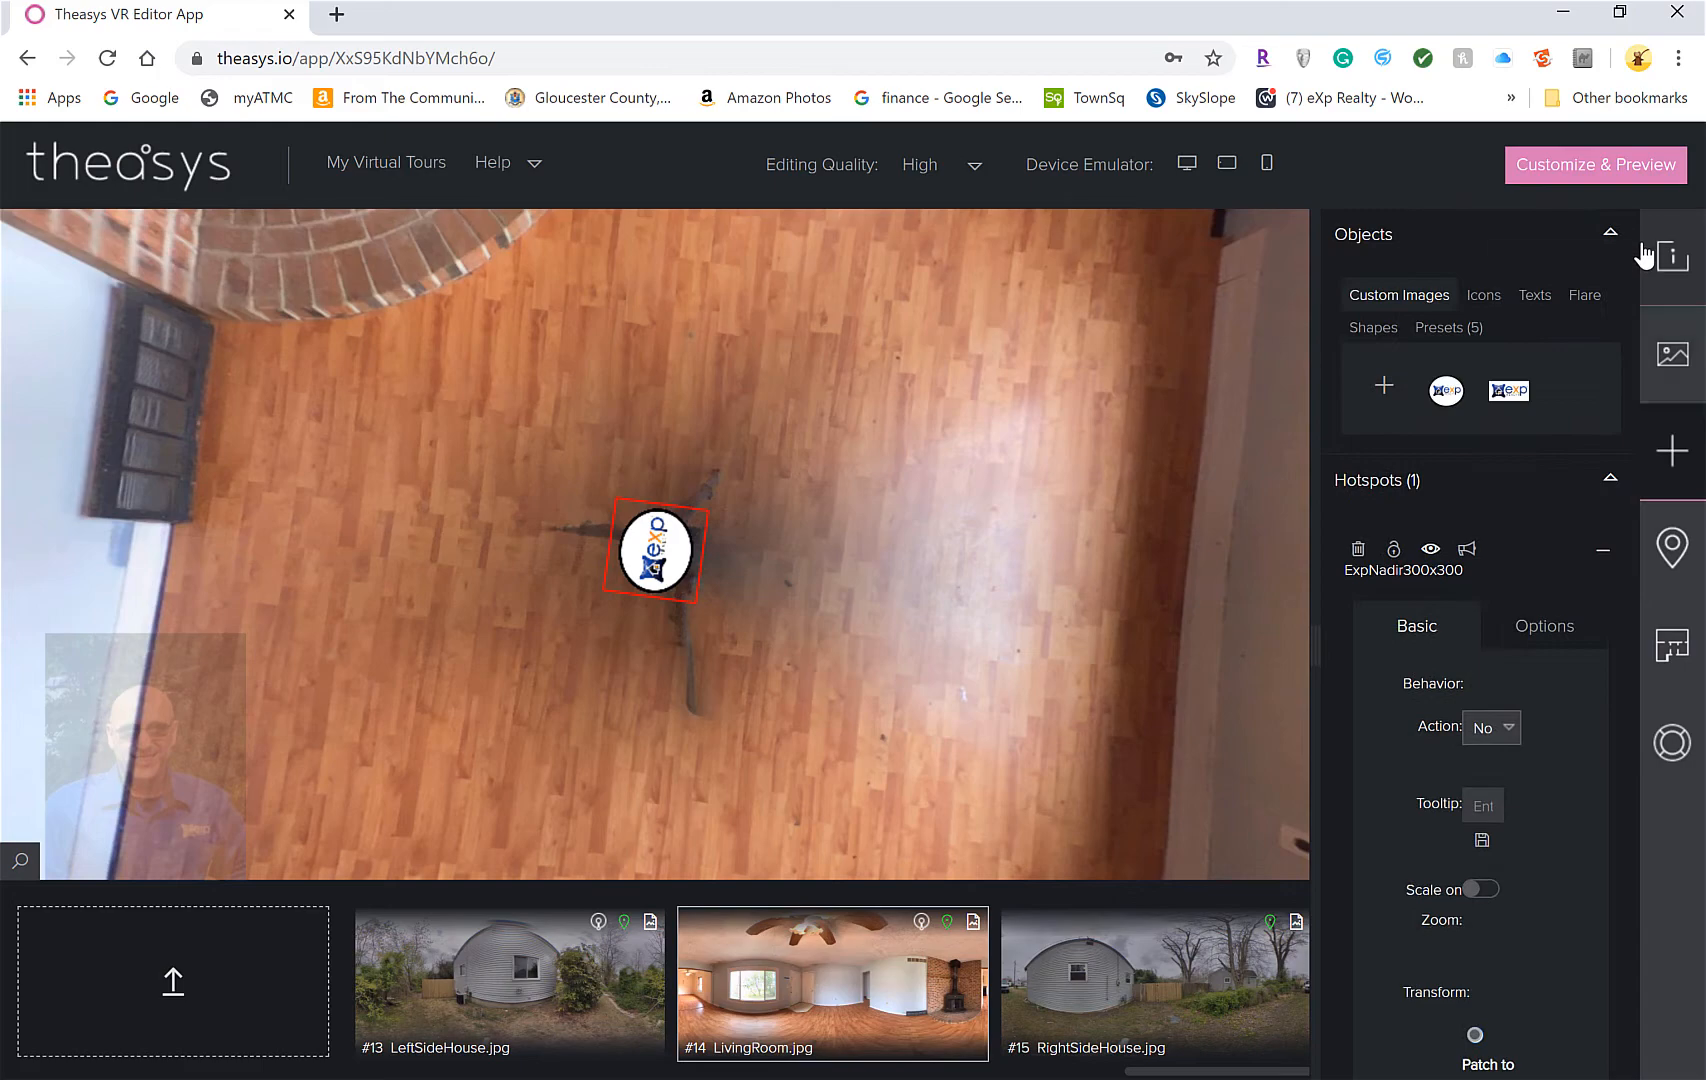
left_click(1603, 549)
left_click(1604, 548)
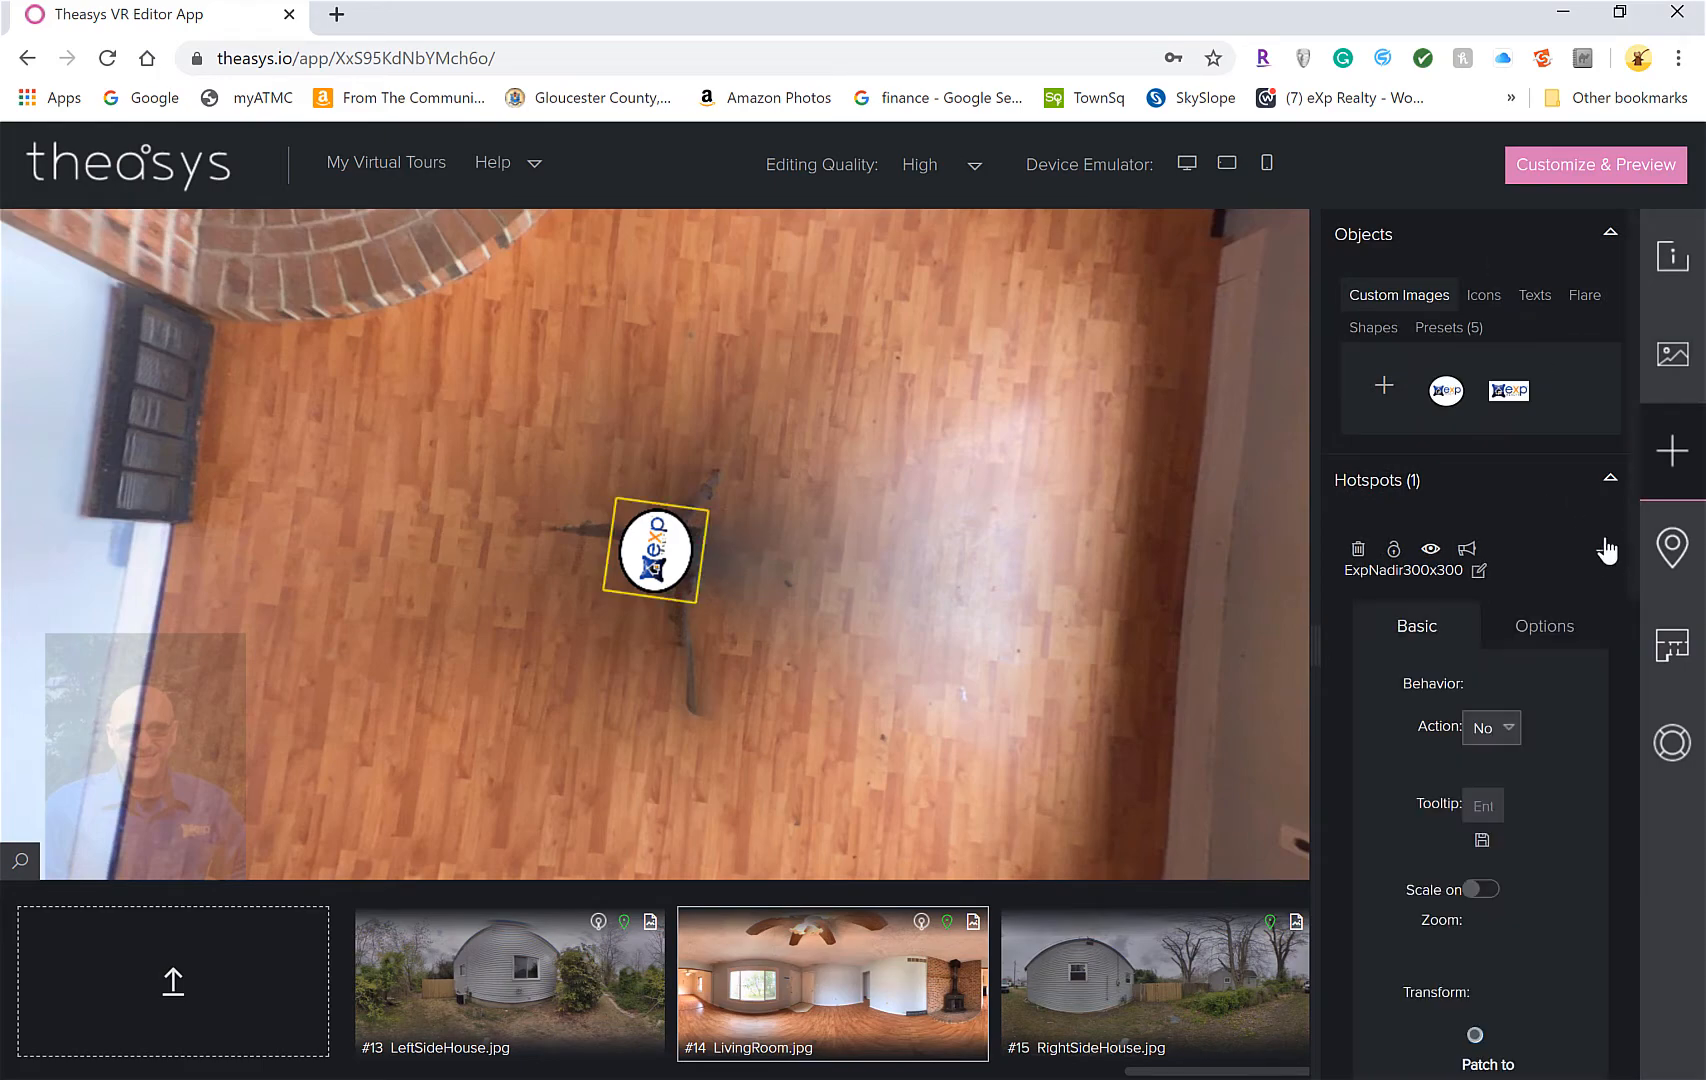
left_click_drag(1635, 425, 1623, 742)
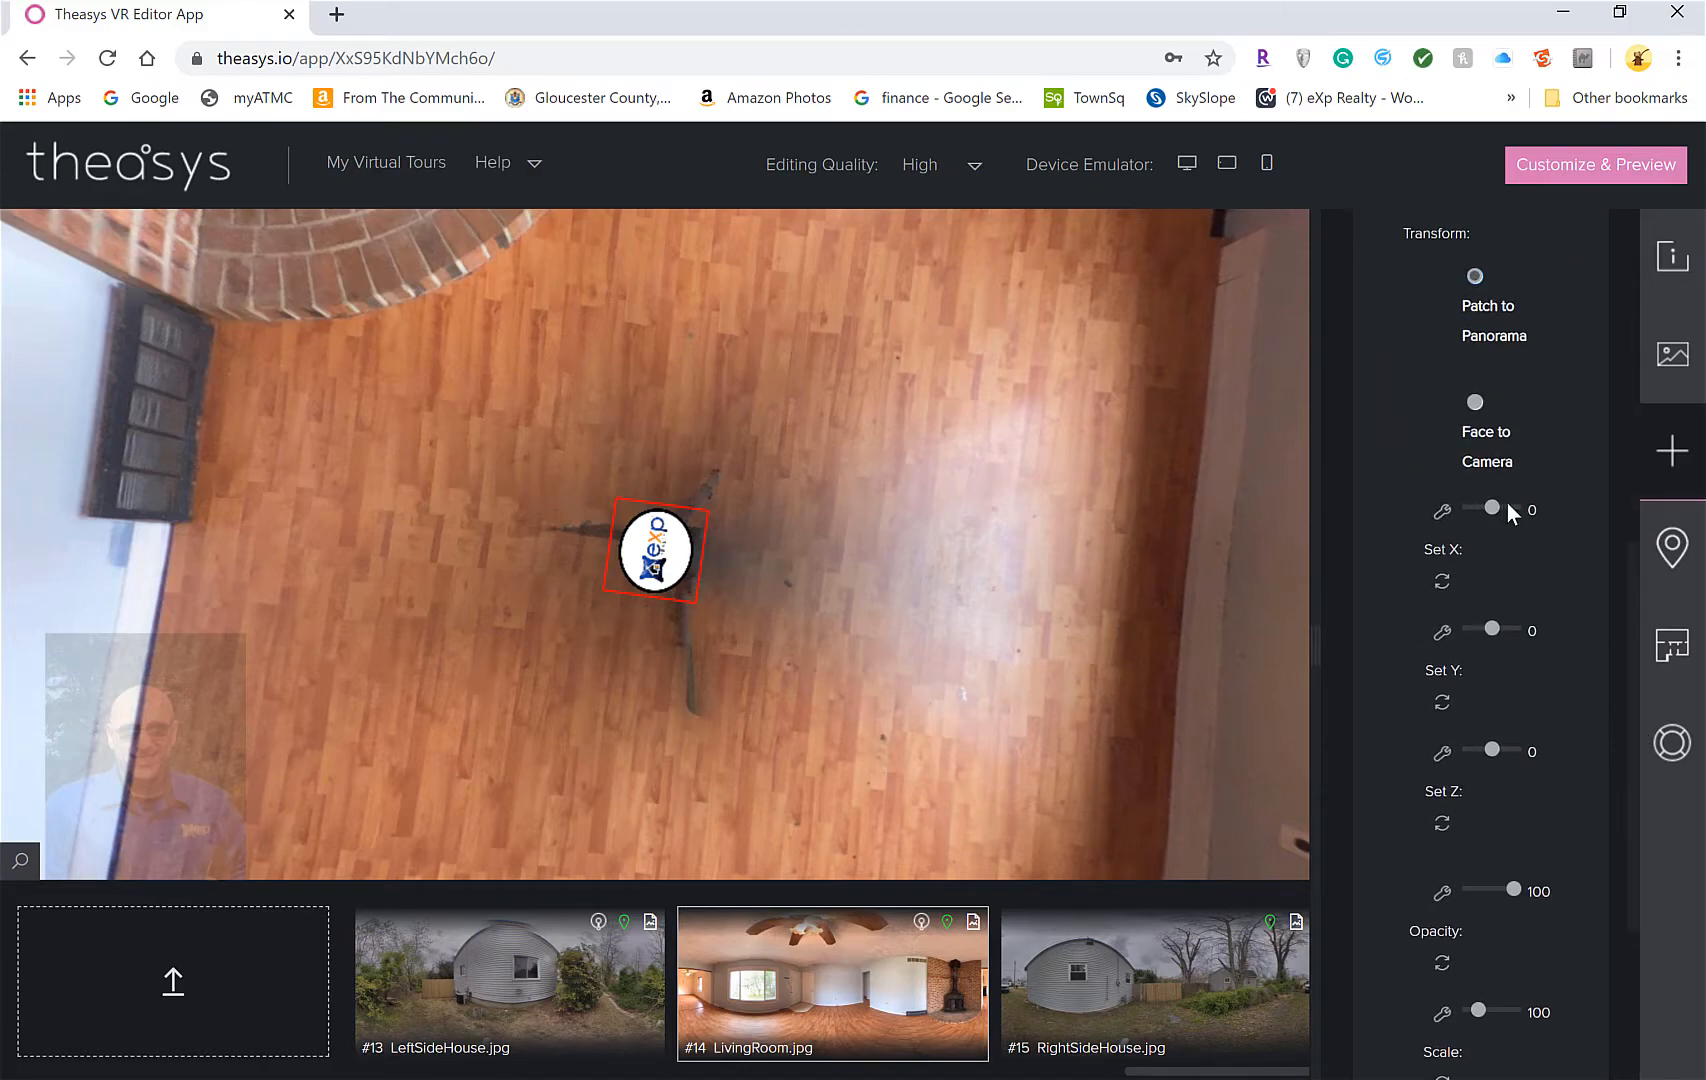
Try several X rotations on the nadir logo, nudging X back toward zero
left_click_drag(1492, 507, 1490, 506)
key("Left")
key("Left")
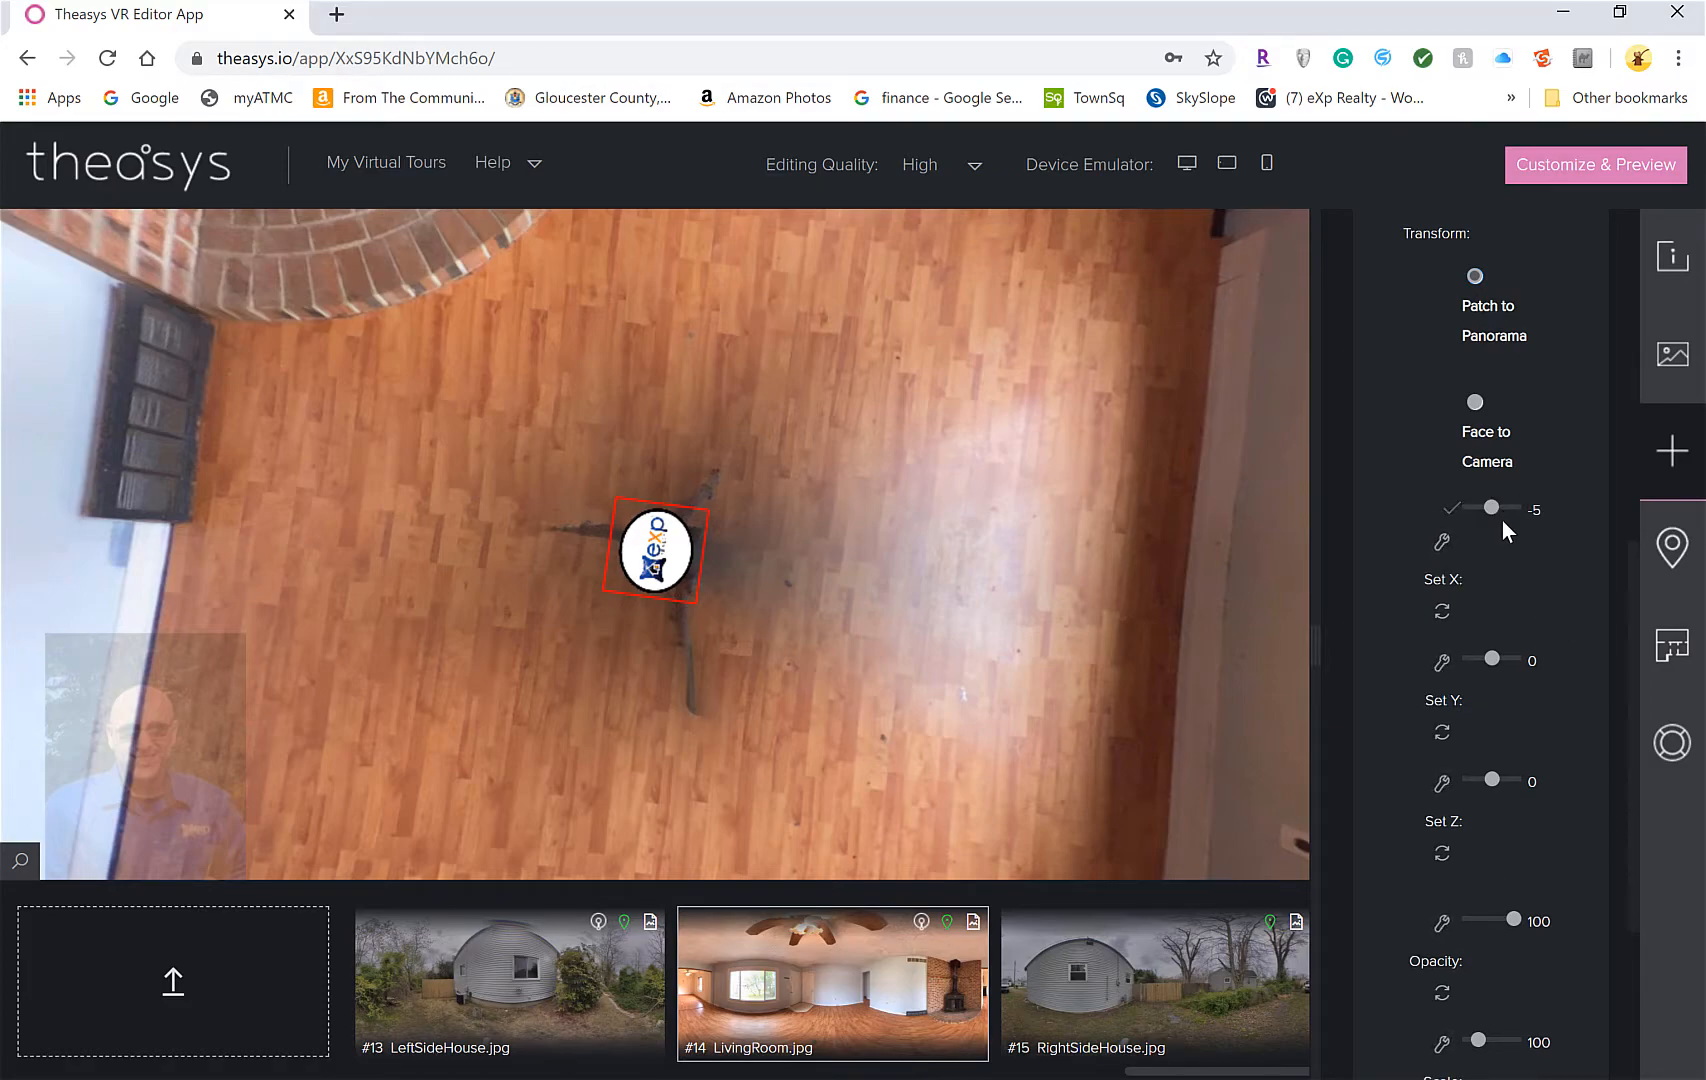
key("Left")
key("Right")
key("Right")
key("Right")
key("Right")
key("Right")
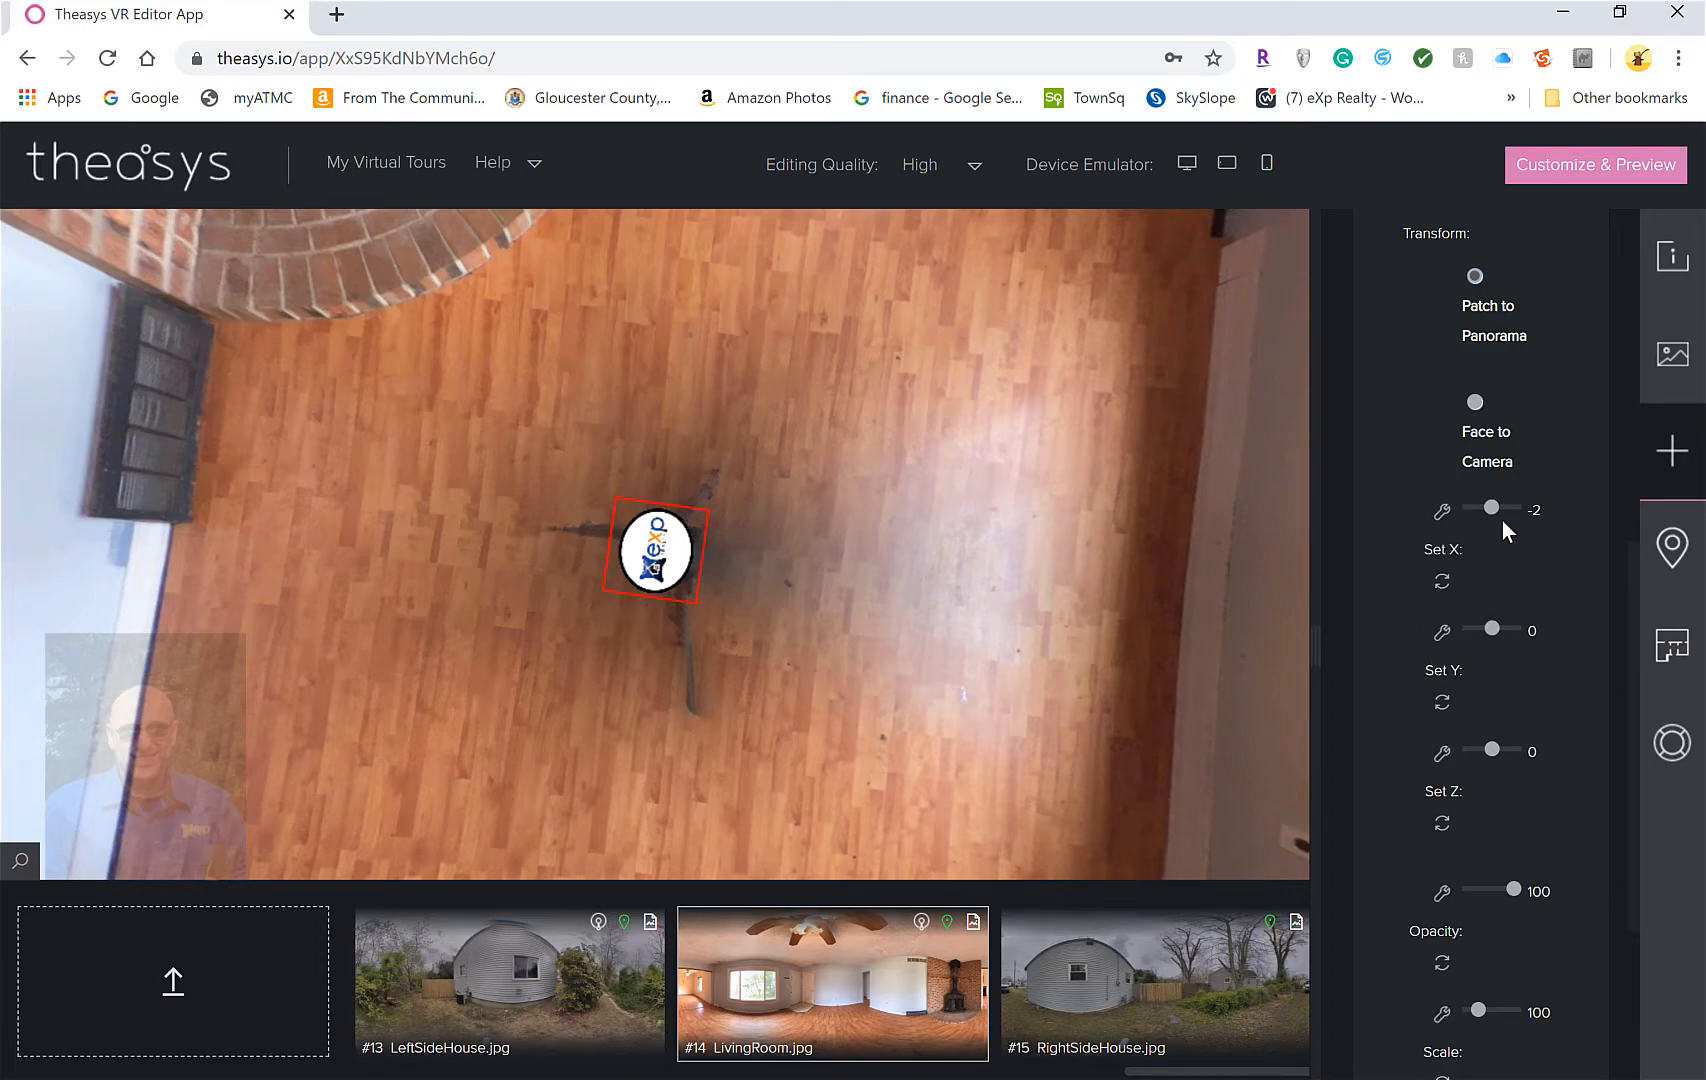
Return X to 0 and test Y rotations up to 100, settling Y at 3
key("Right")
mouse_move(1492, 627)
left_mouse_down()
mouse_move(1510, 627)
mouse_move(1466, 627)
mouse_move(1500, 627)
mouse_move(1486, 624)
left_mouse_up()
key("Right")
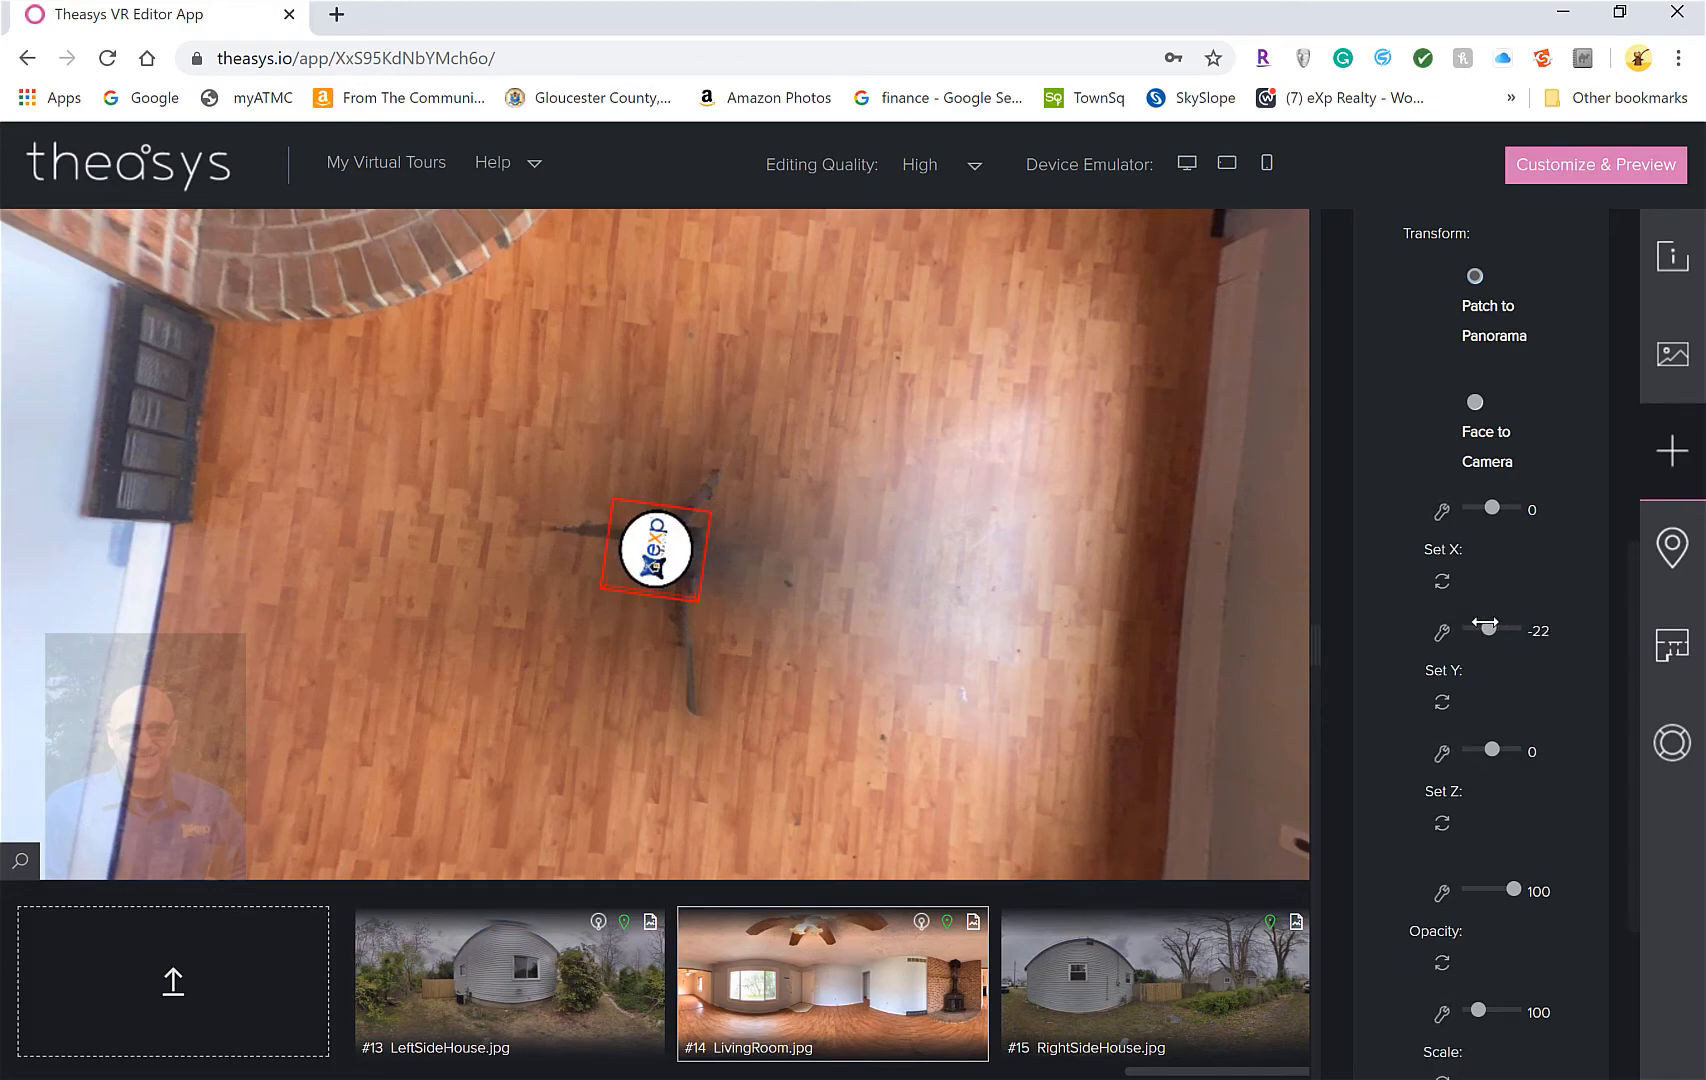
key("Left")
key("Left")
key("Left")
key("Left")
key("Left")
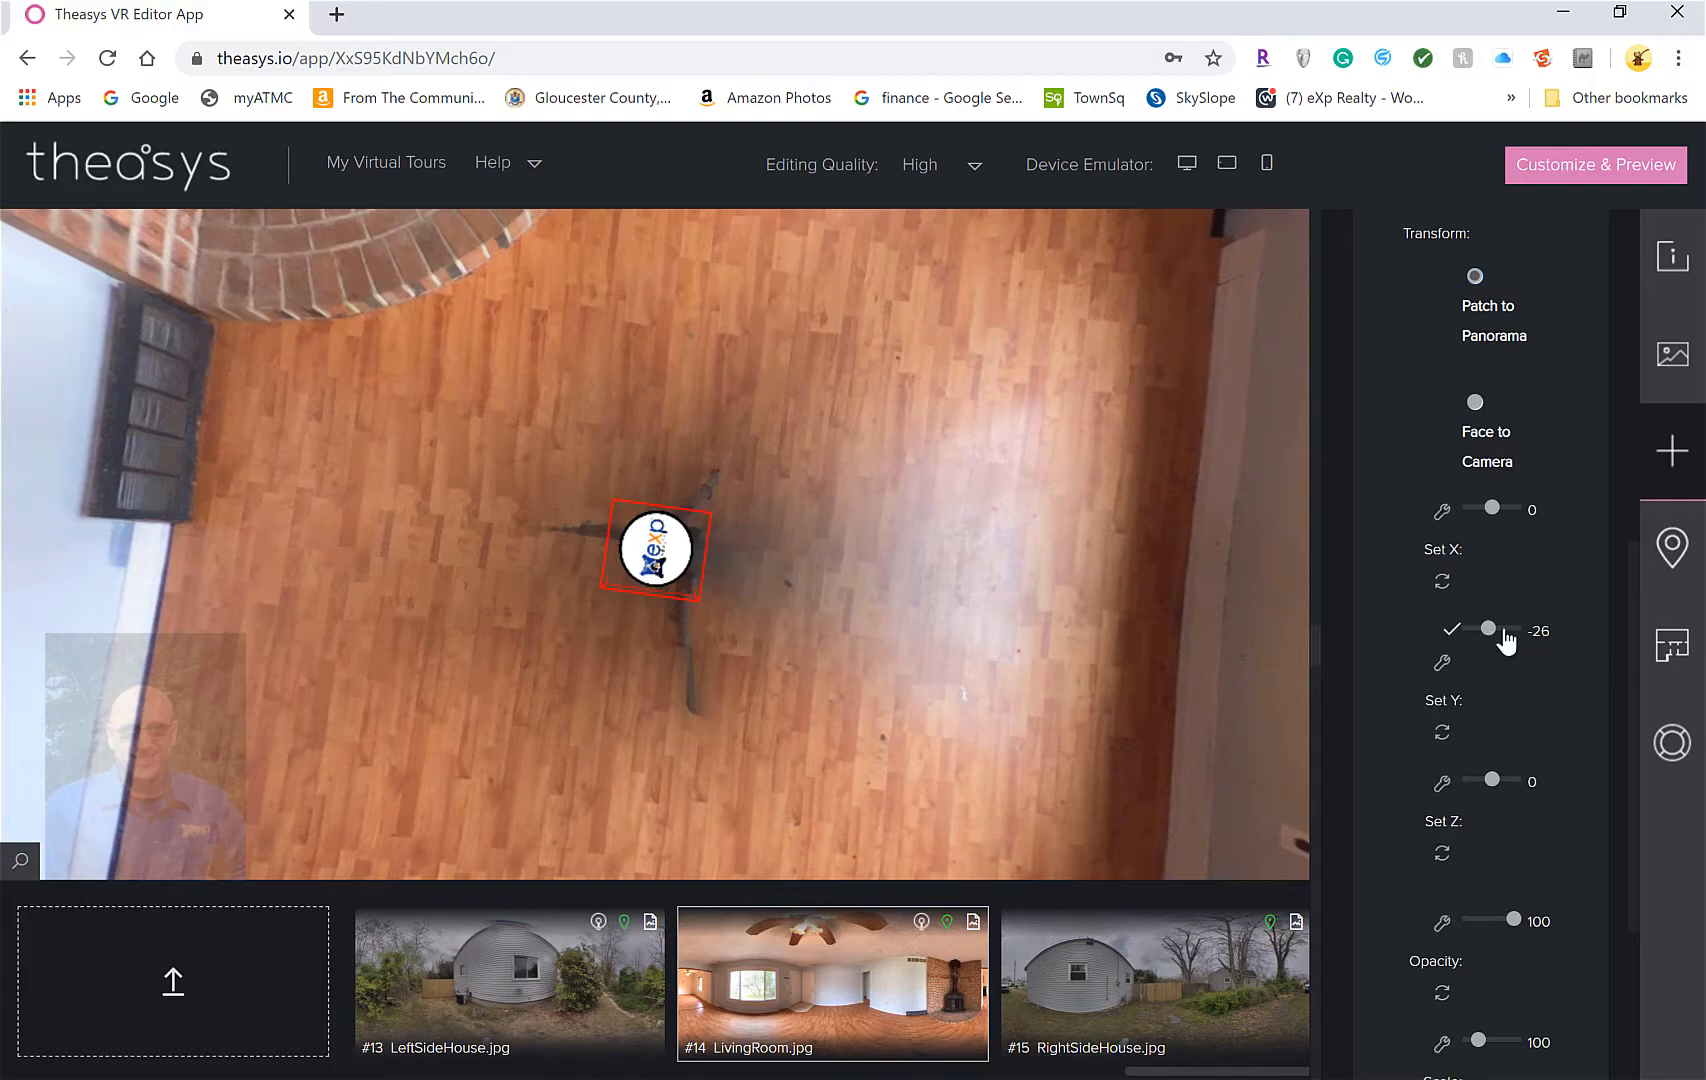
left_click(1503, 629)
key("Right")
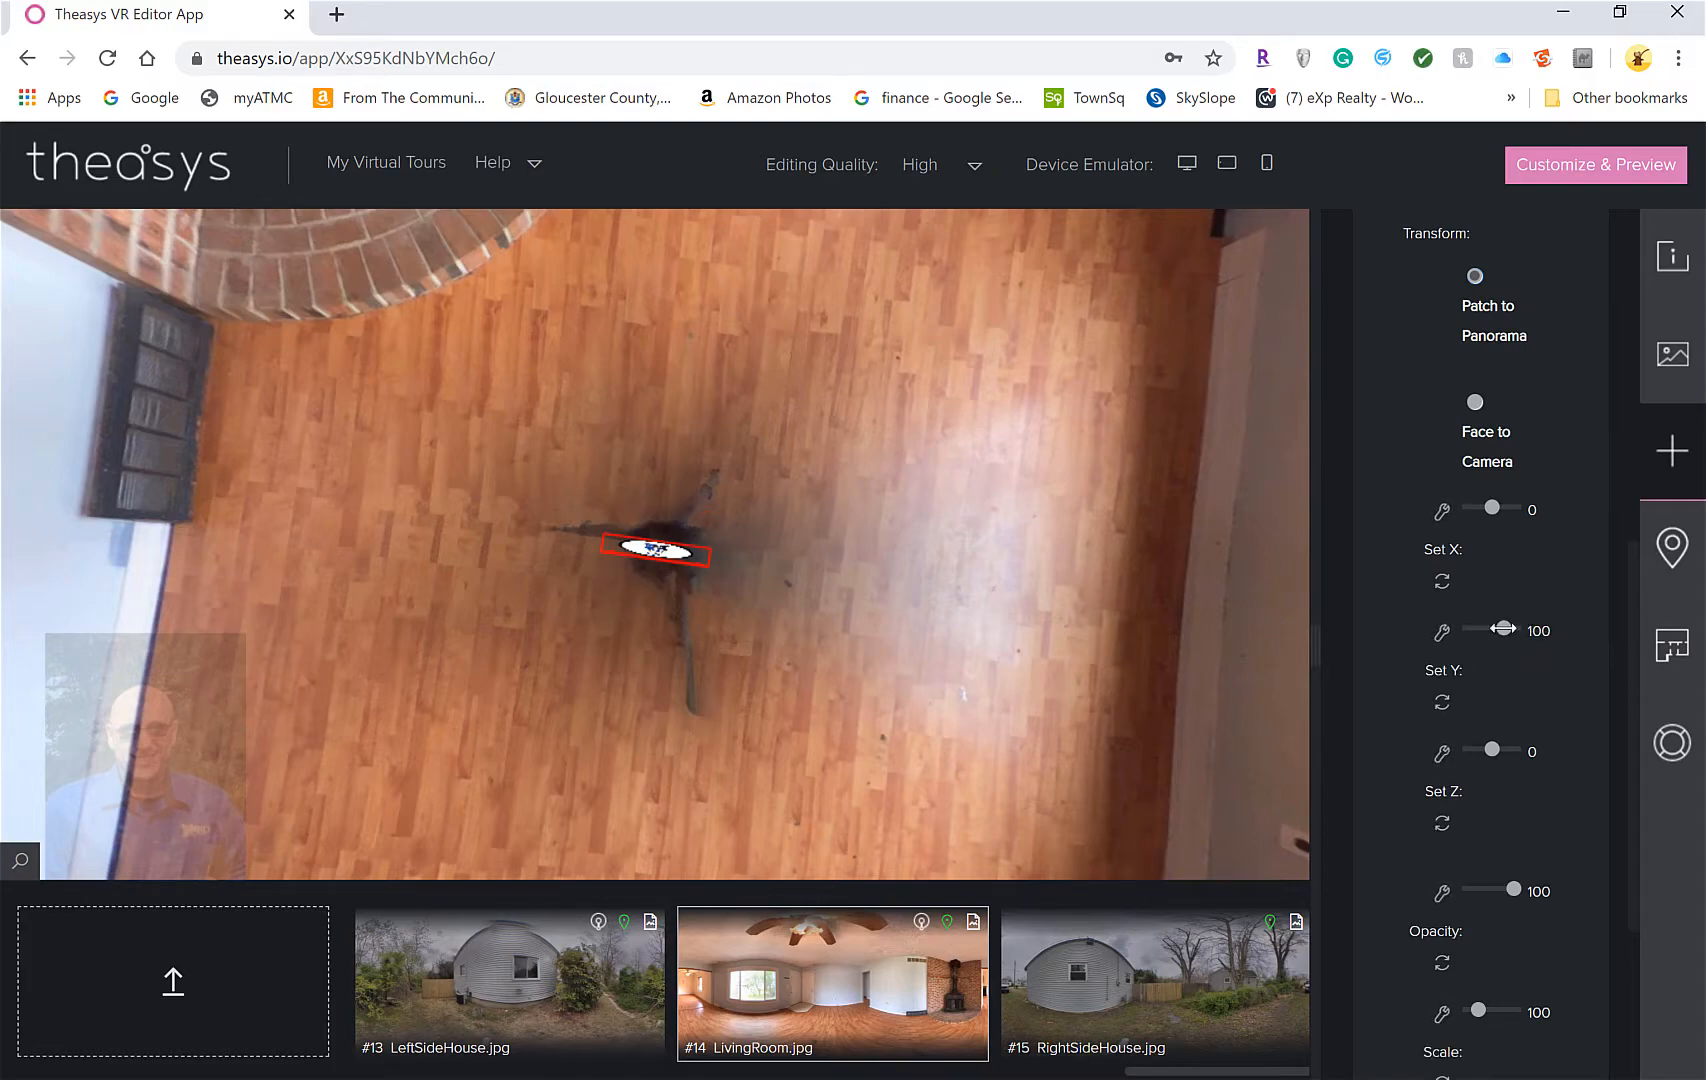
mouse_move(1503, 629)
left_mouse_down()
mouse_move(1418, 628)
mouse_move(1533, 629)
mouse_move(1491, 628)
left_mouse_up()
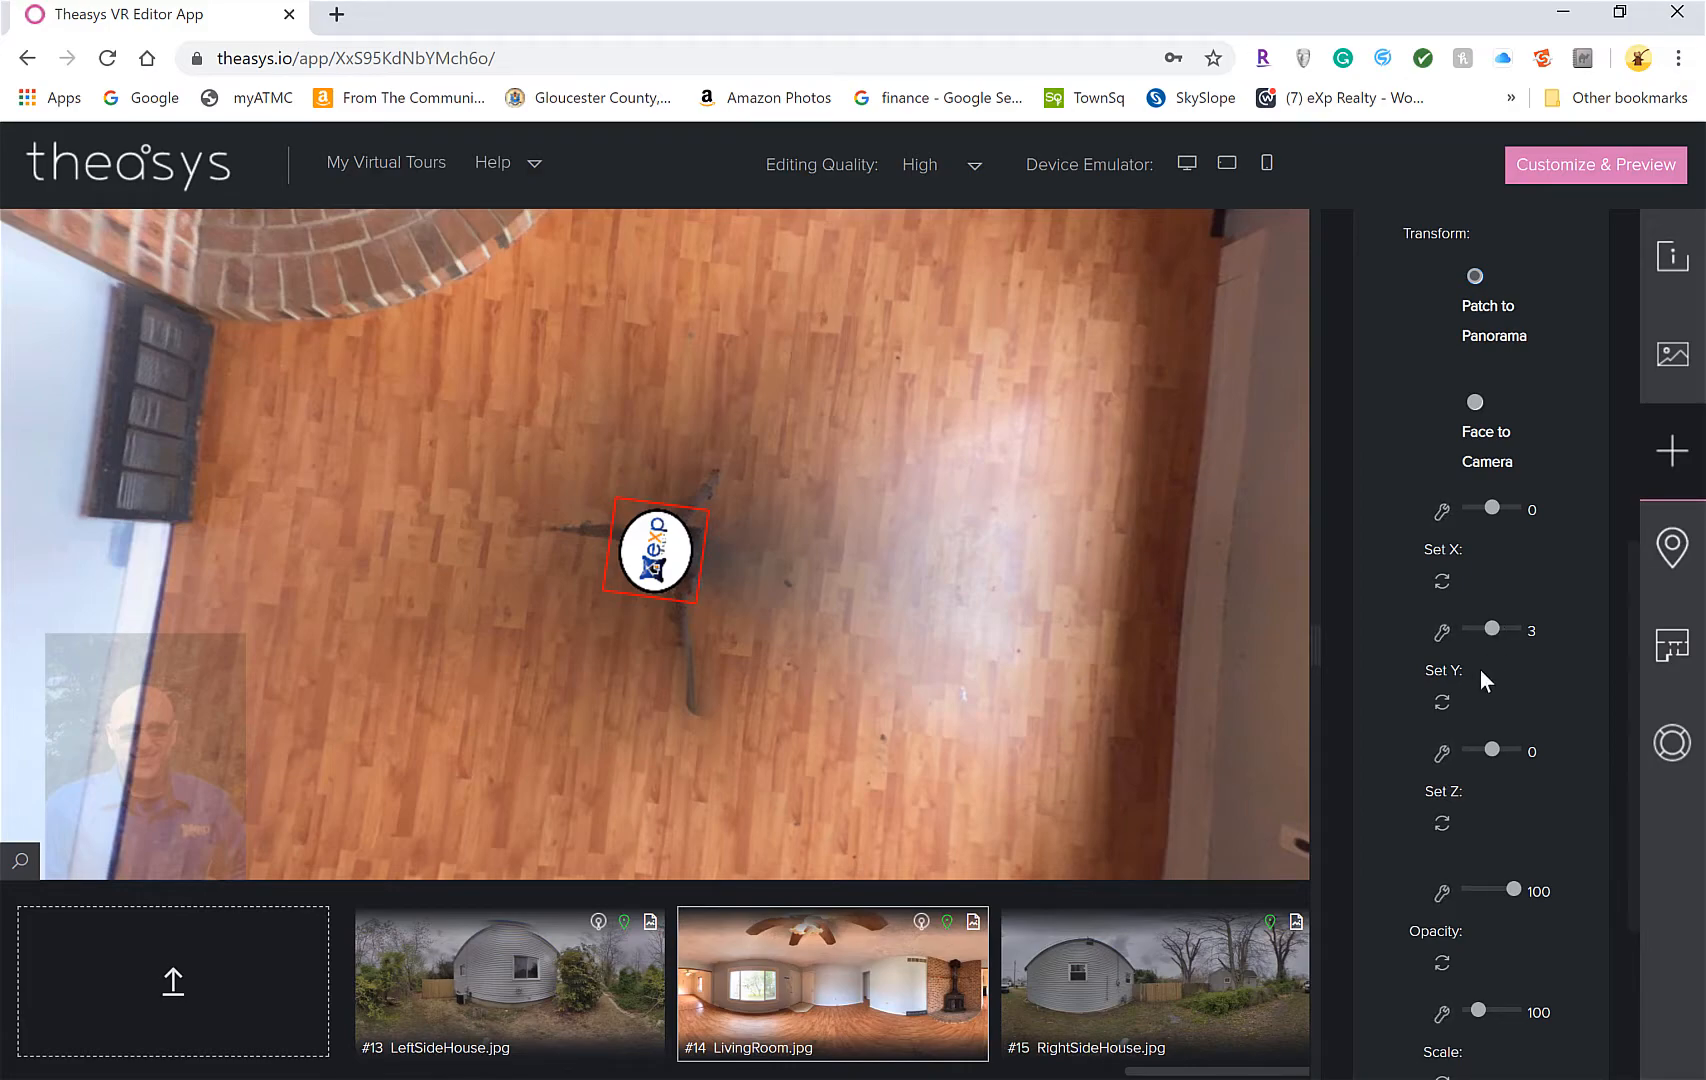
Reset Y to 0, set Z rotation to −94, keep opacity 100 and scale the logo to 254
left_click(1442, 702)
mouse_move(1495, 748)
left_mouse_down()
mouse_move(1464, 749)
mouse_move(1480, 749)
left_mouse_up()
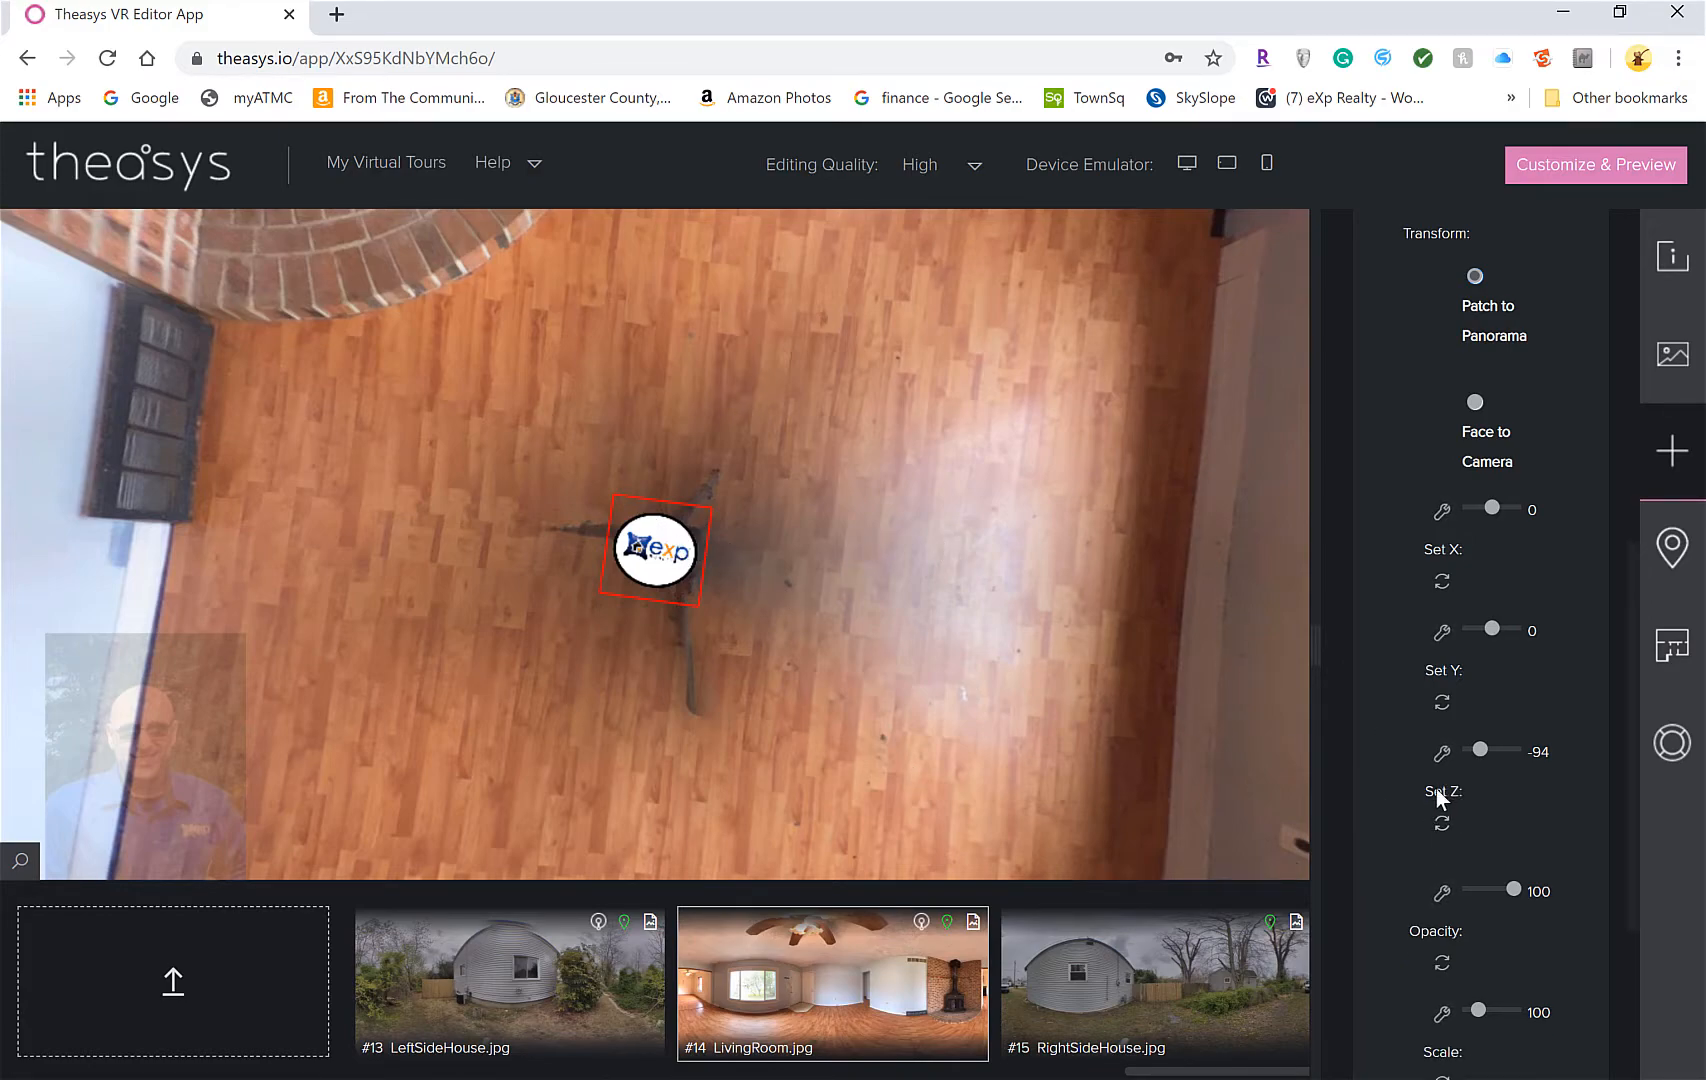
scroll(1405, 797, "down", 1)
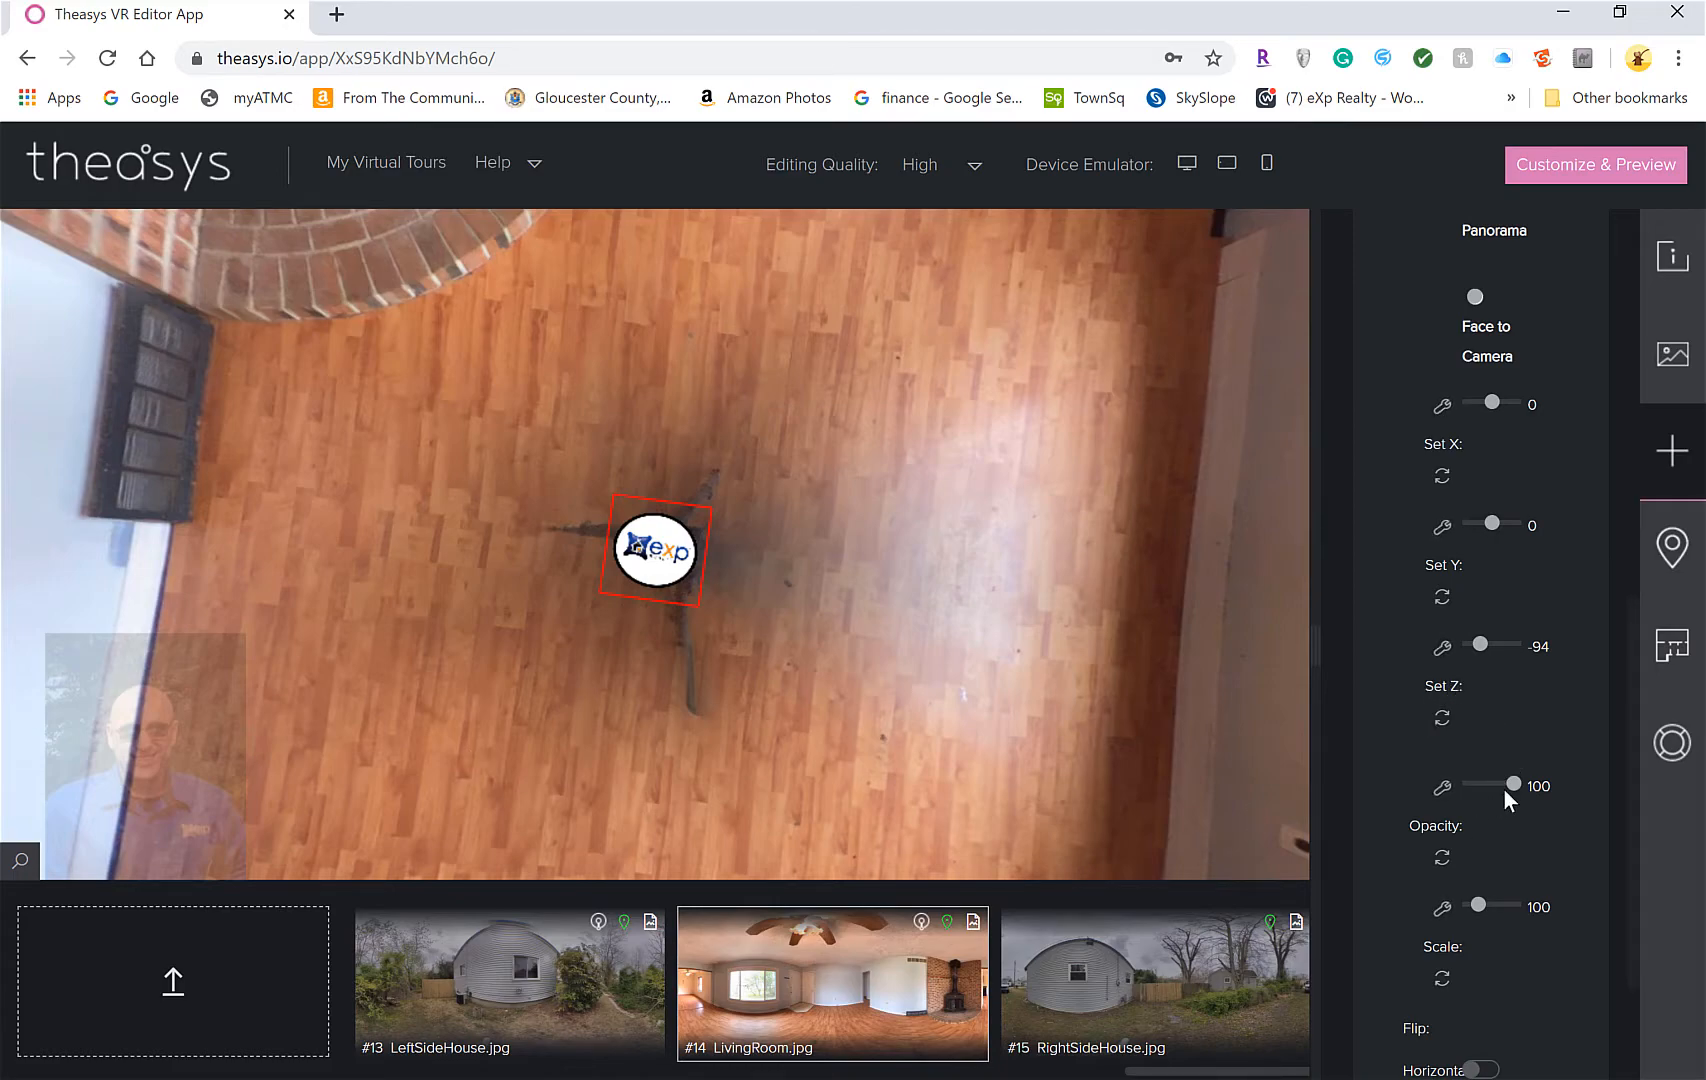
left_click_drag(1513, 785, 1550, 786)
left_click_drag(1481, 902, 1488, 901)
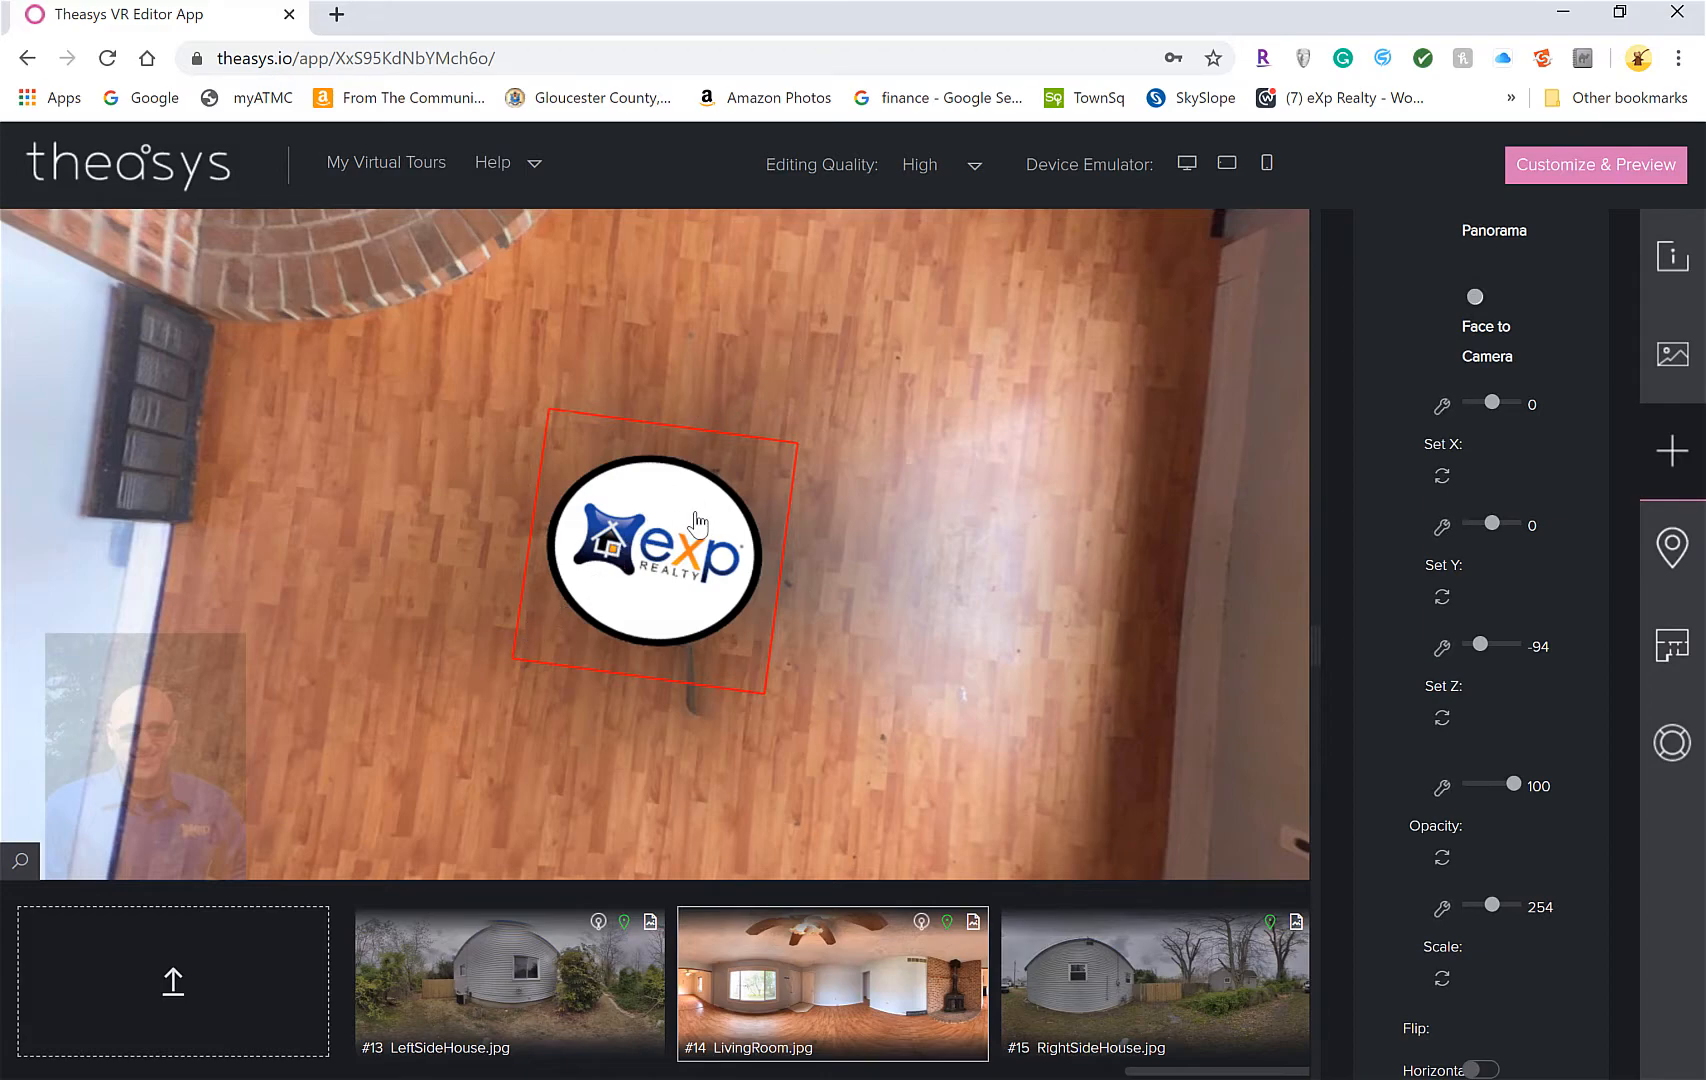
Set the eXp logo as nadir on all panoramas, confirm, then open RightSideHouse (#15)
right_click(647, 522)
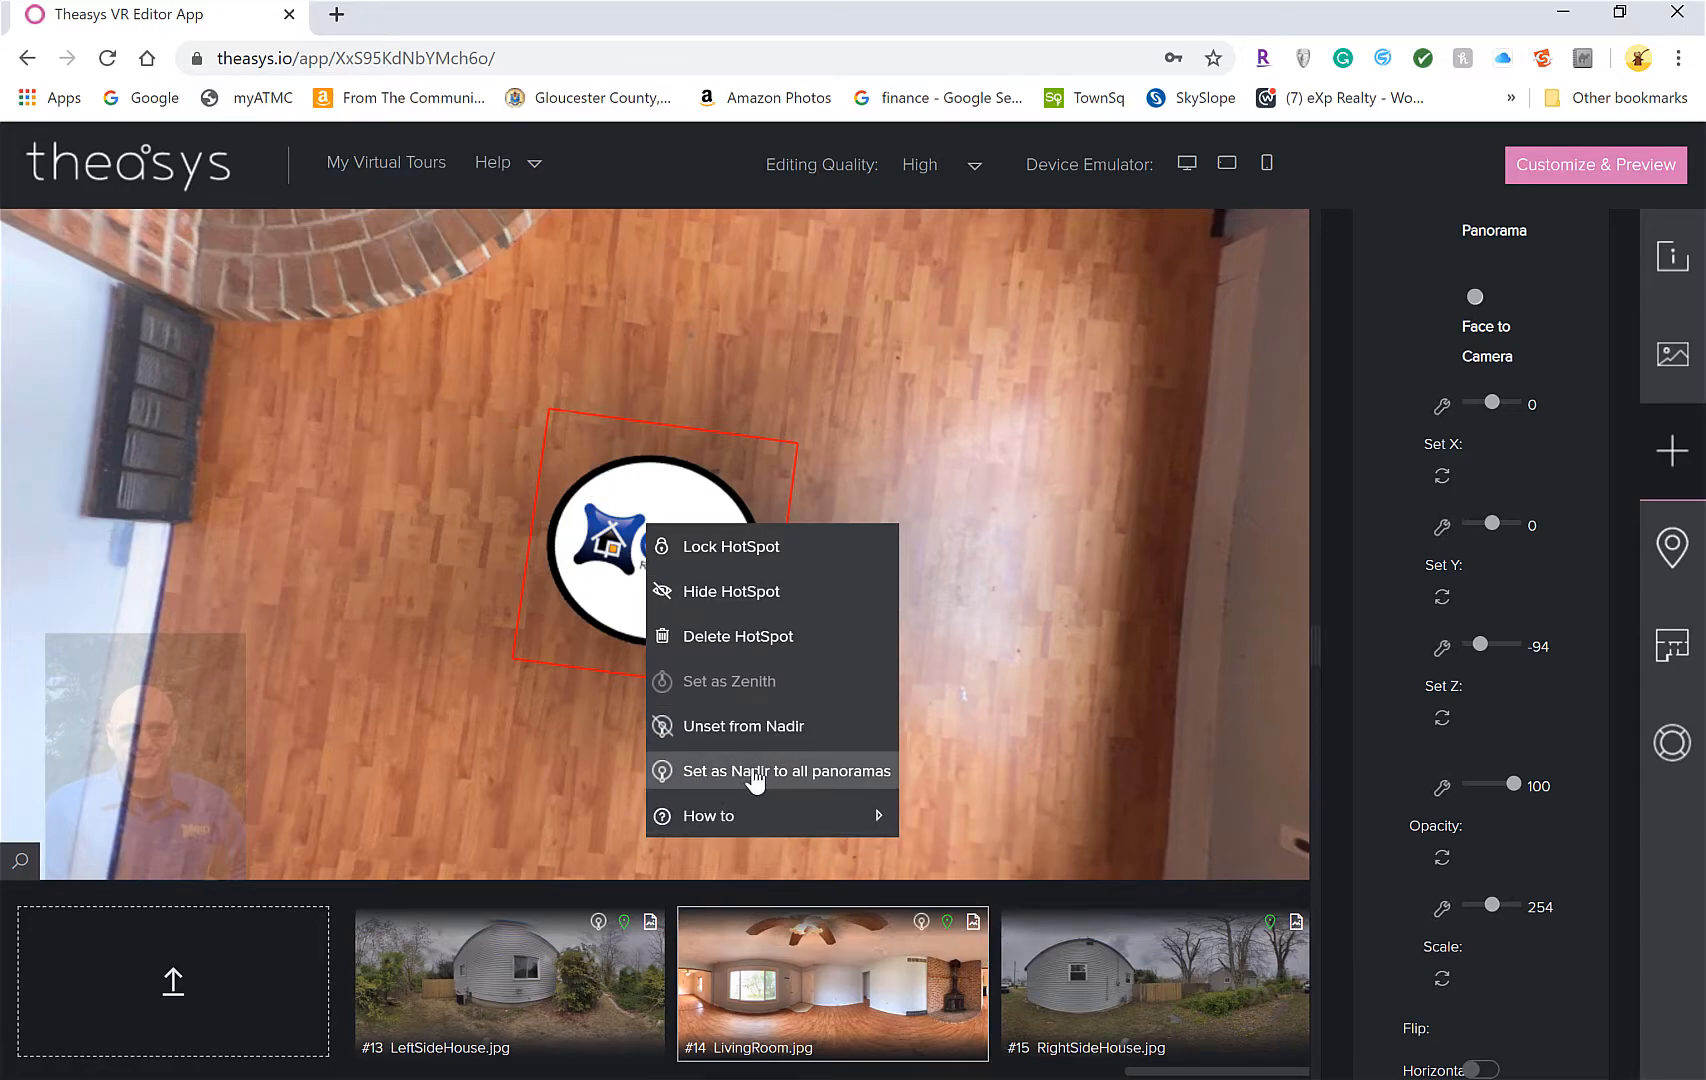
left_click(805, 775)
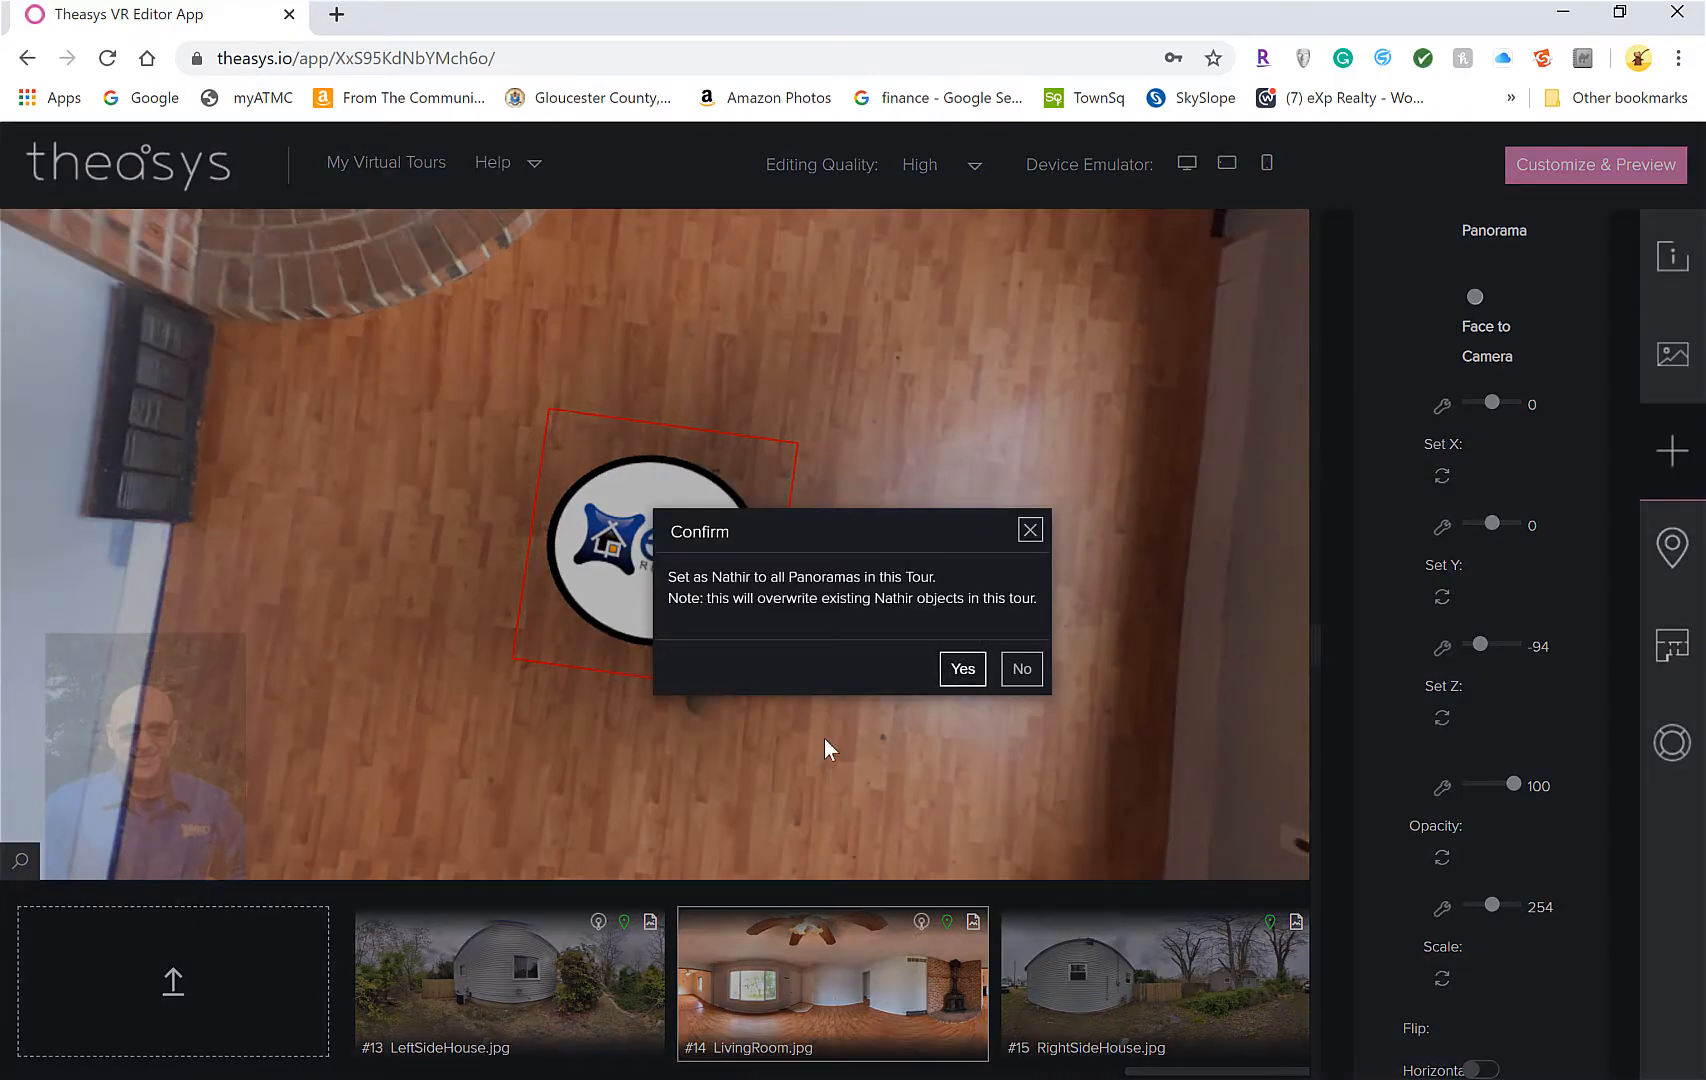
left_click(961, 670)
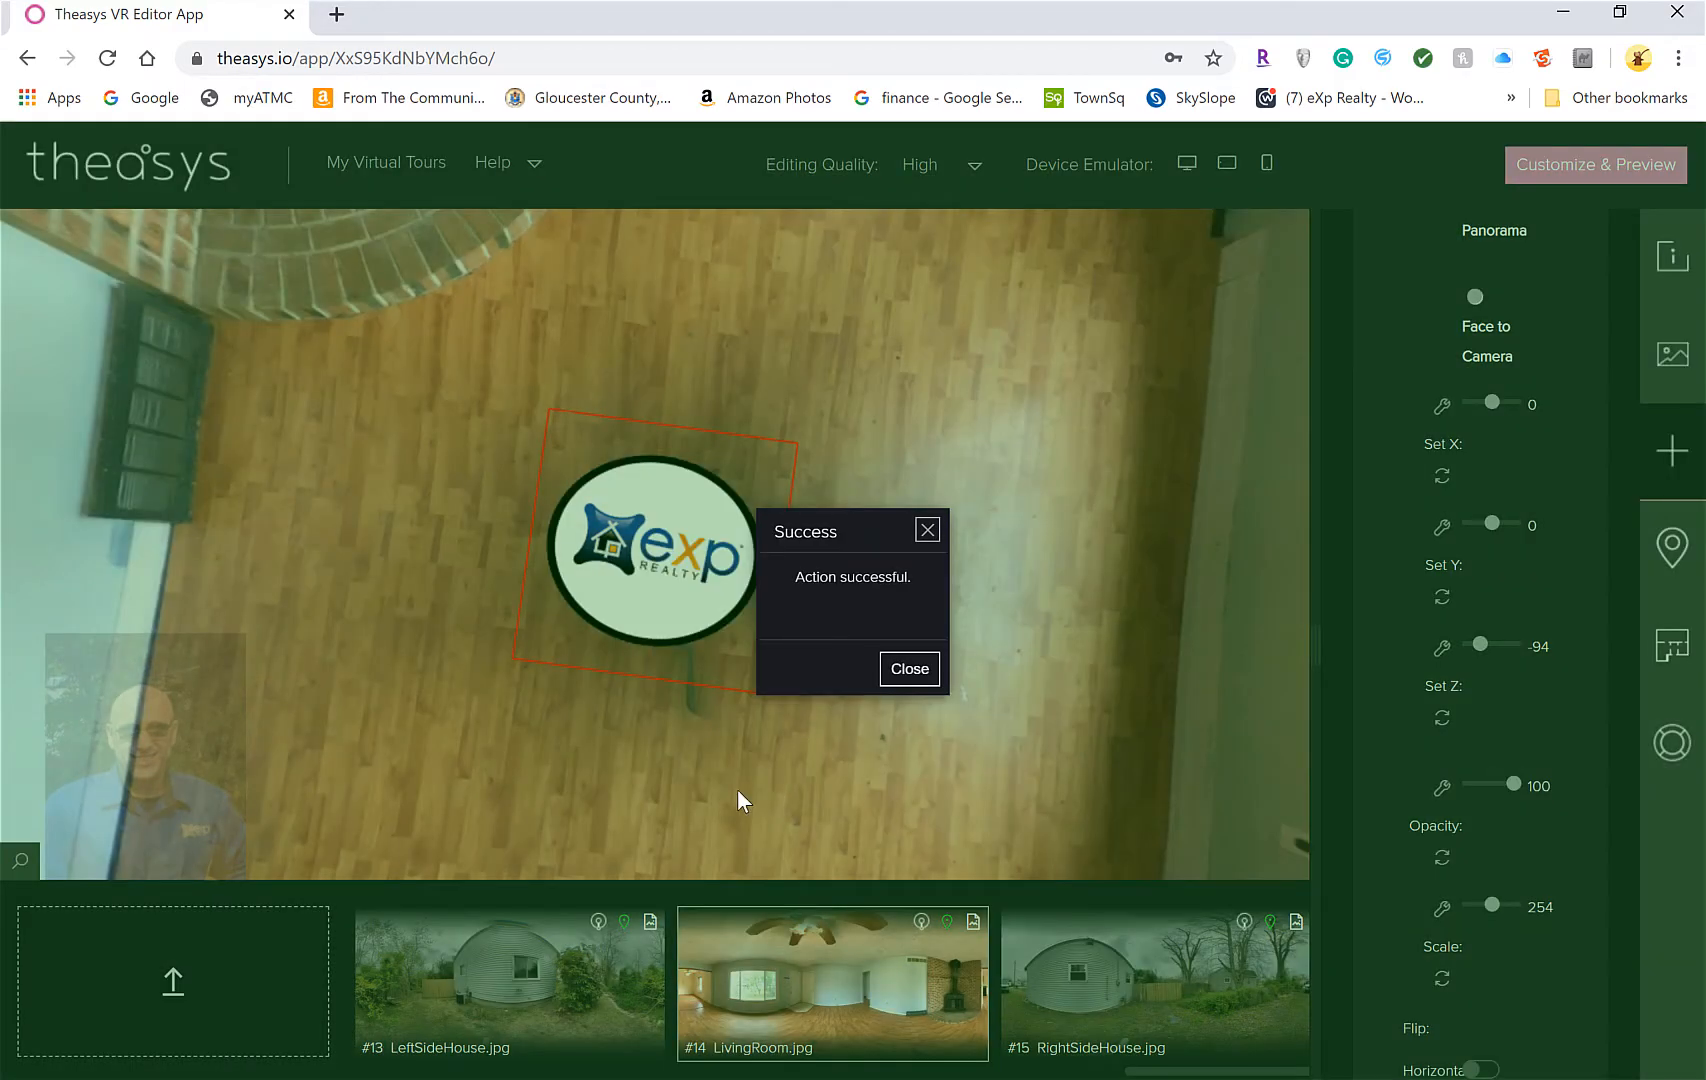
left_click(919, 680)
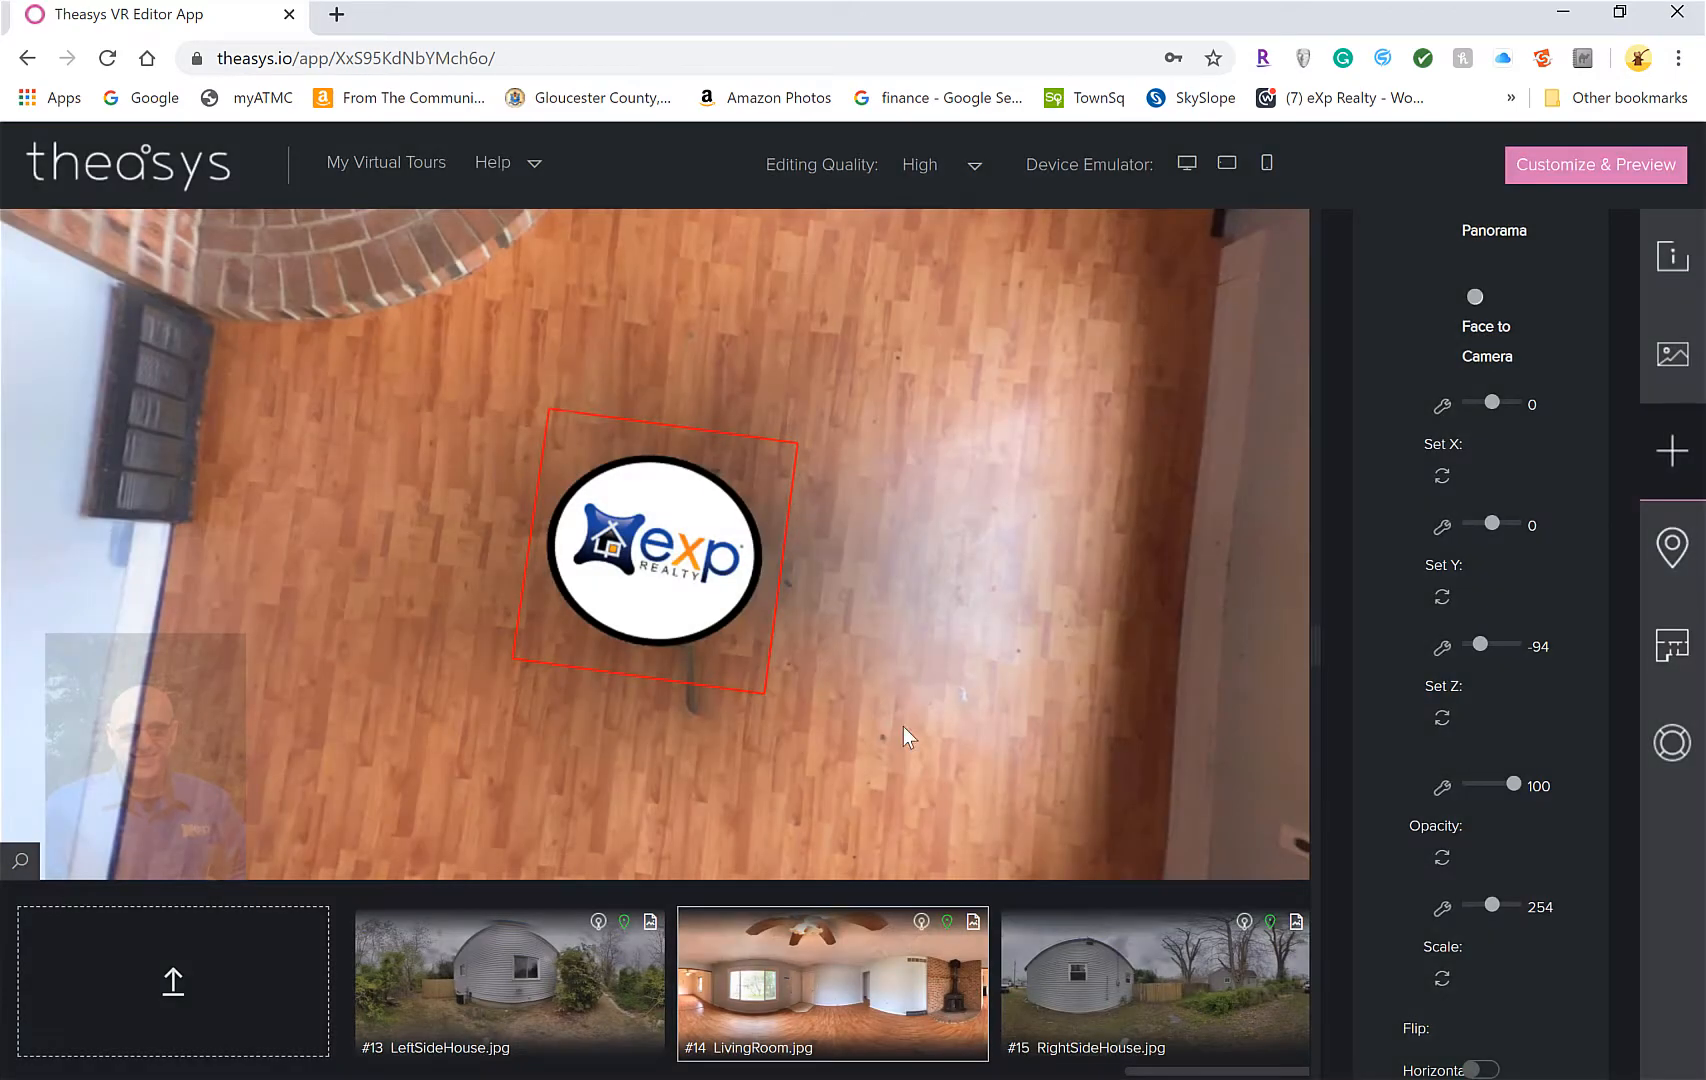
left_click(1113, 983)
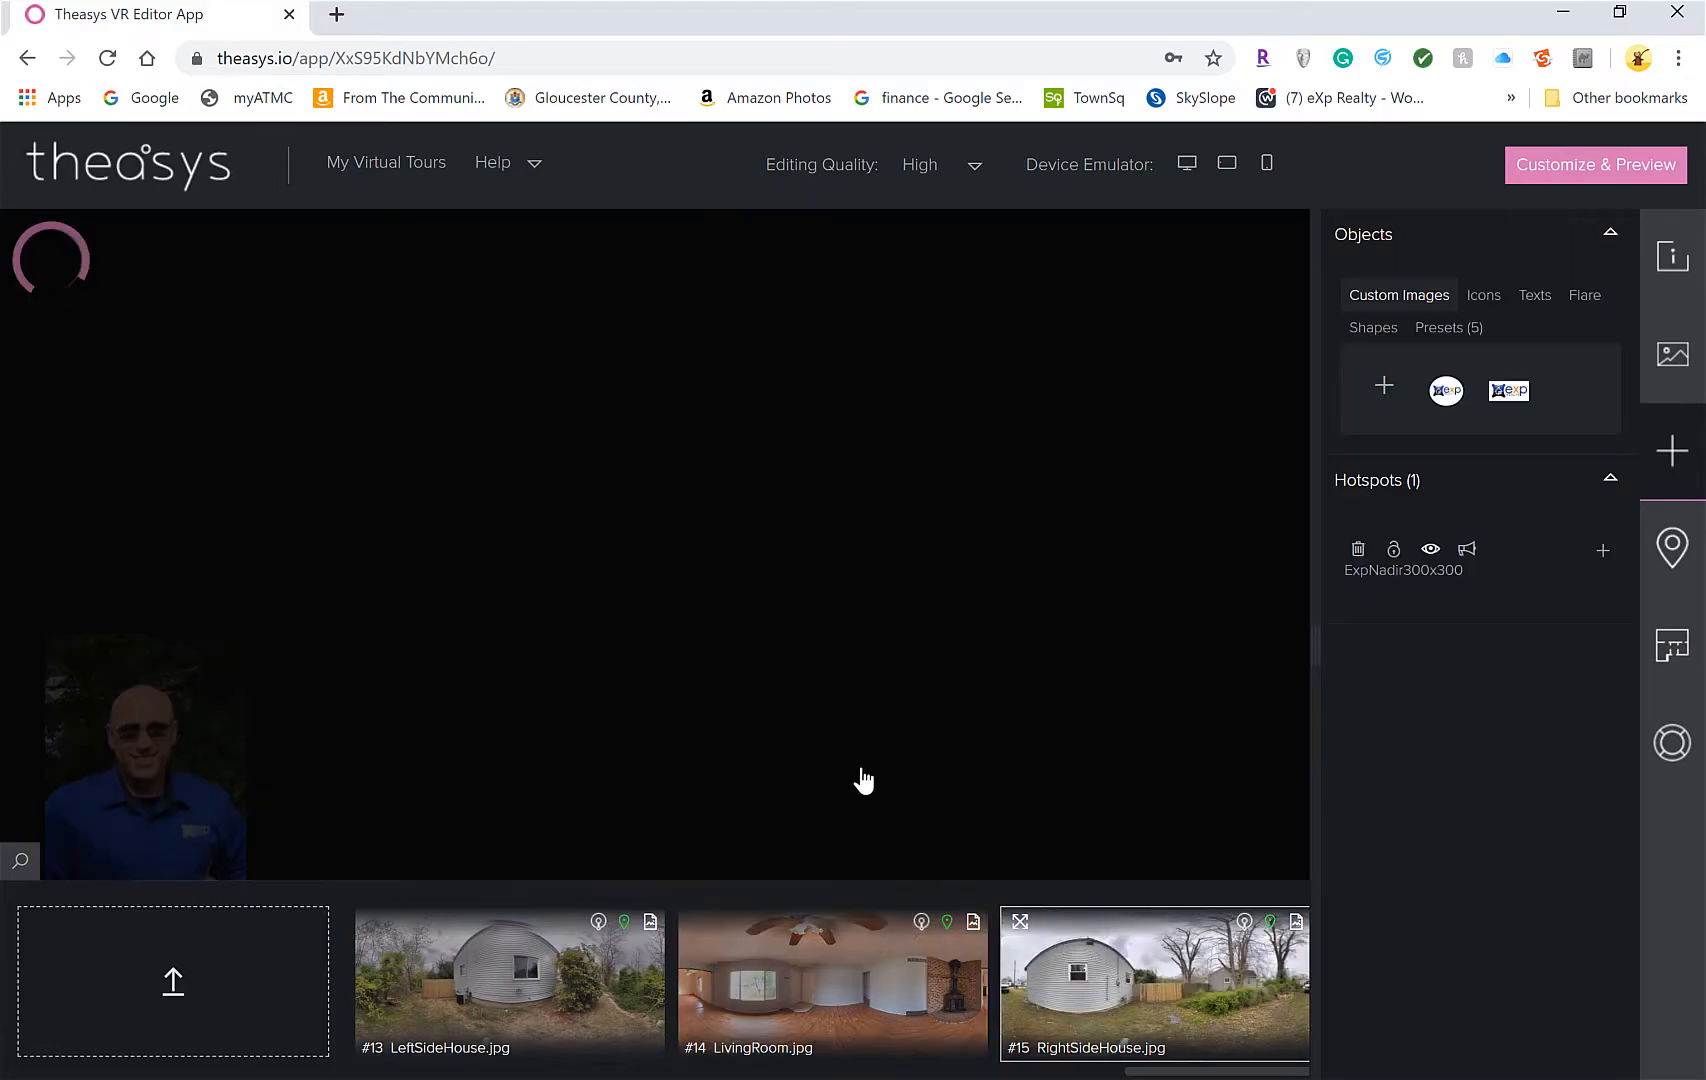
Look down in RightSideHouse to confirm the logo, then switch back to LivingRoom and look around
left_click_drag(830, 809, 876, 596)
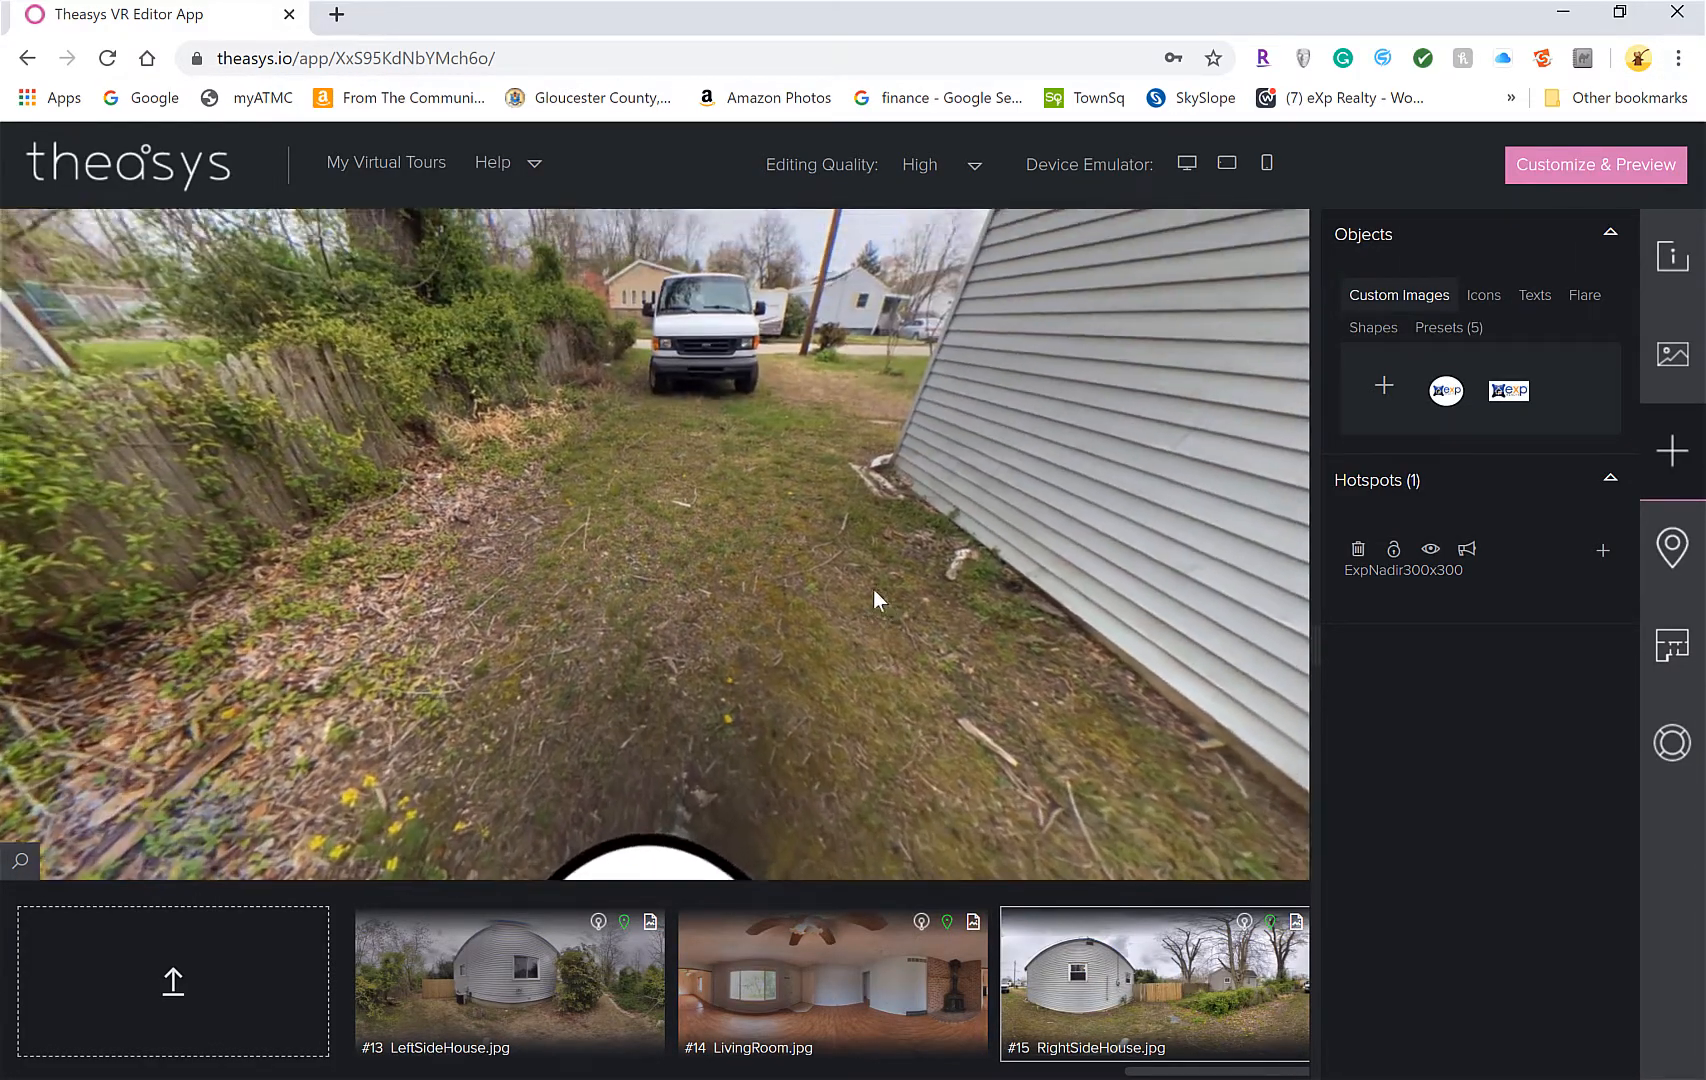
left_click(778, 993)
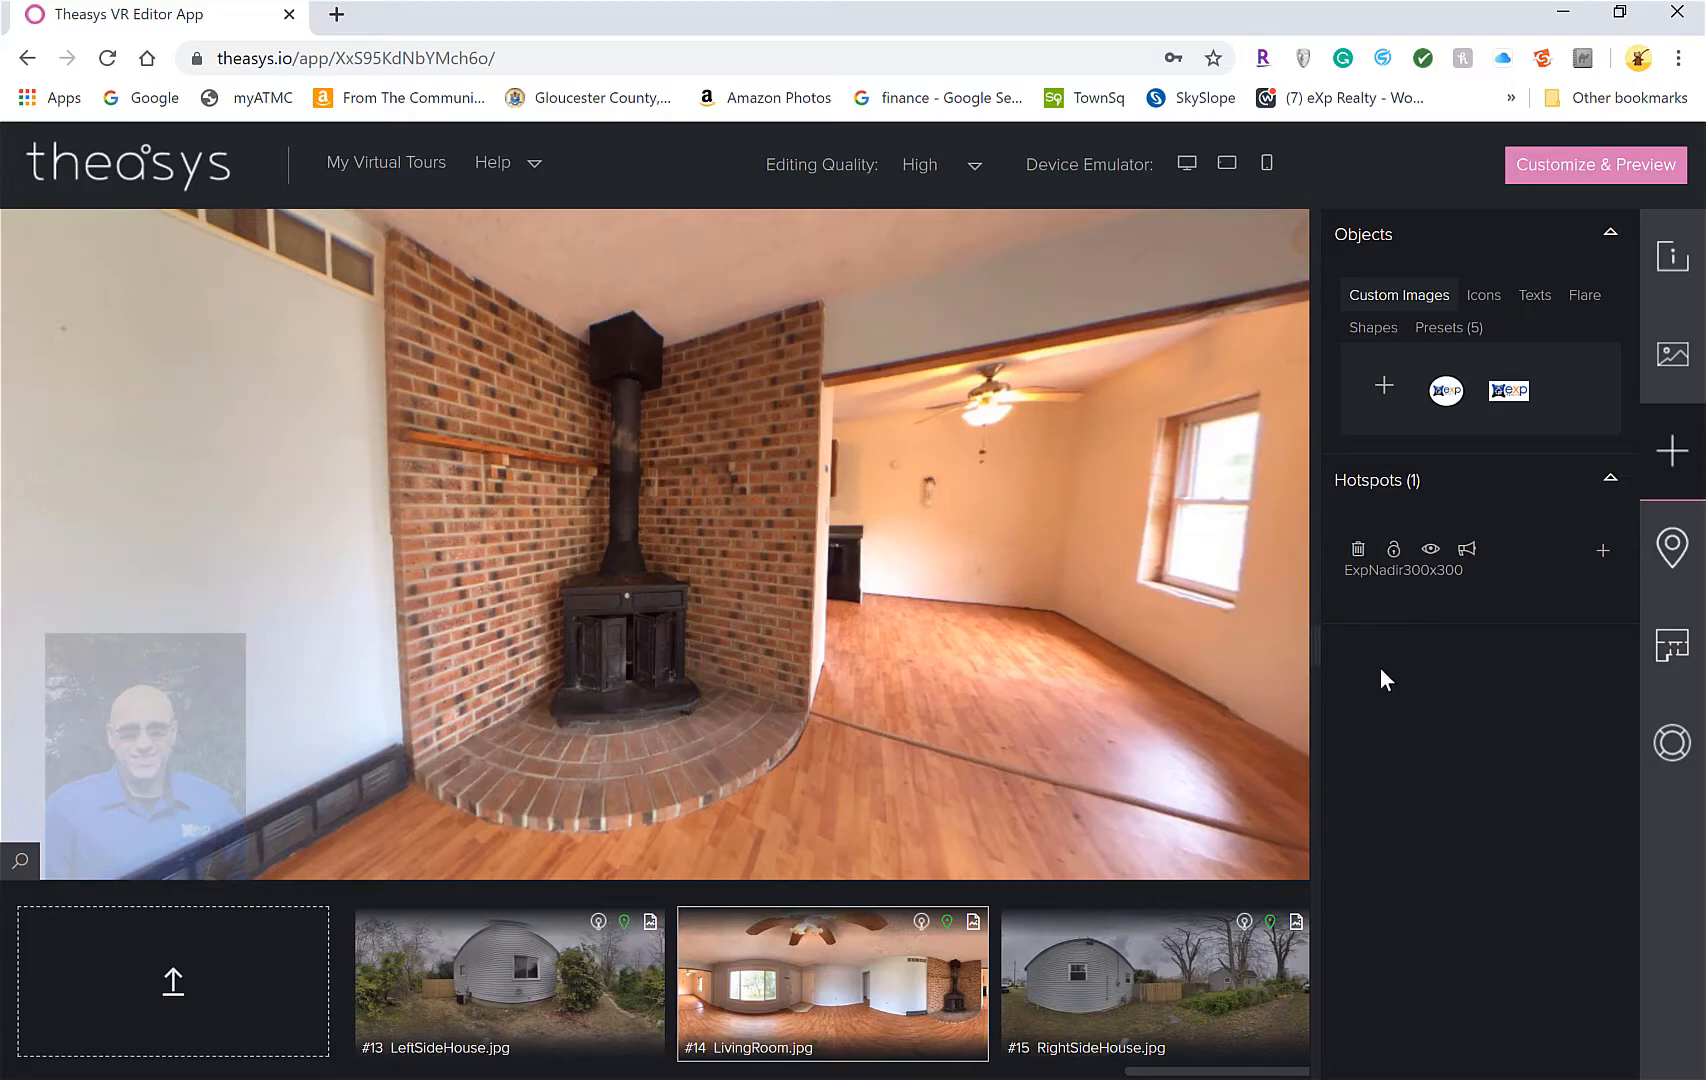
left_click_drag(1072, 717, 840, 685)
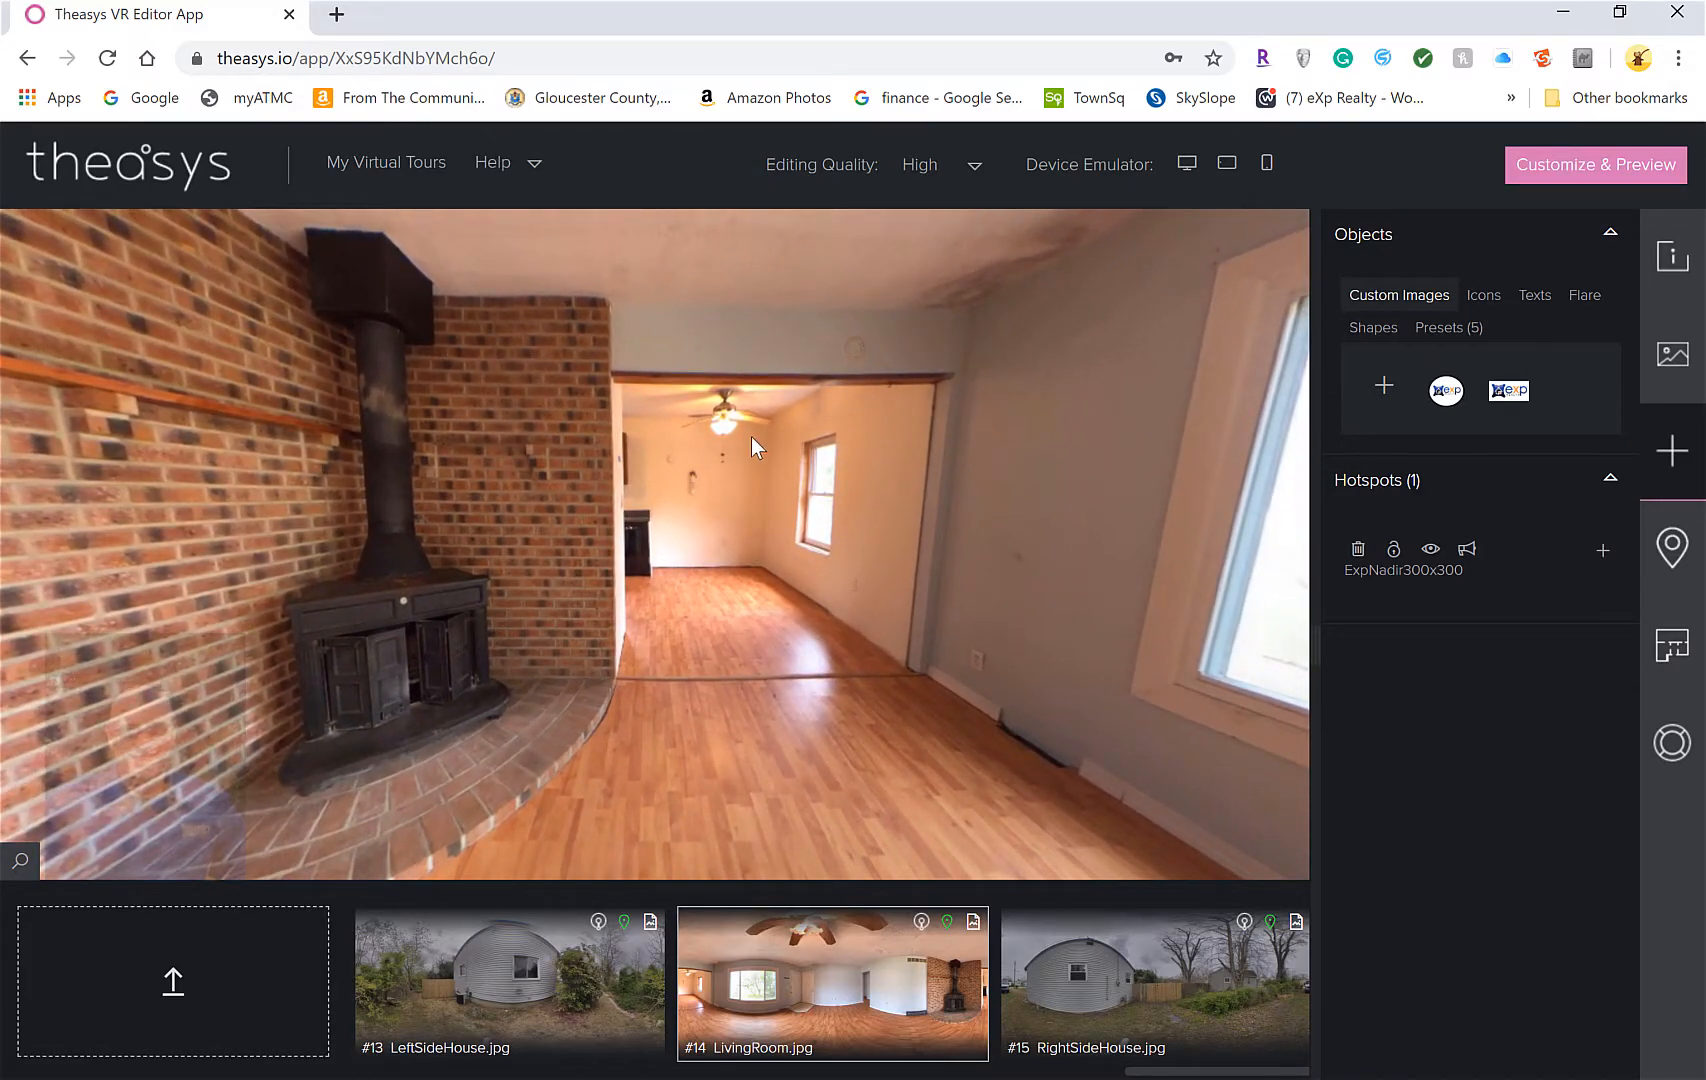
left_click_drag(668, 690, 1032, 753)
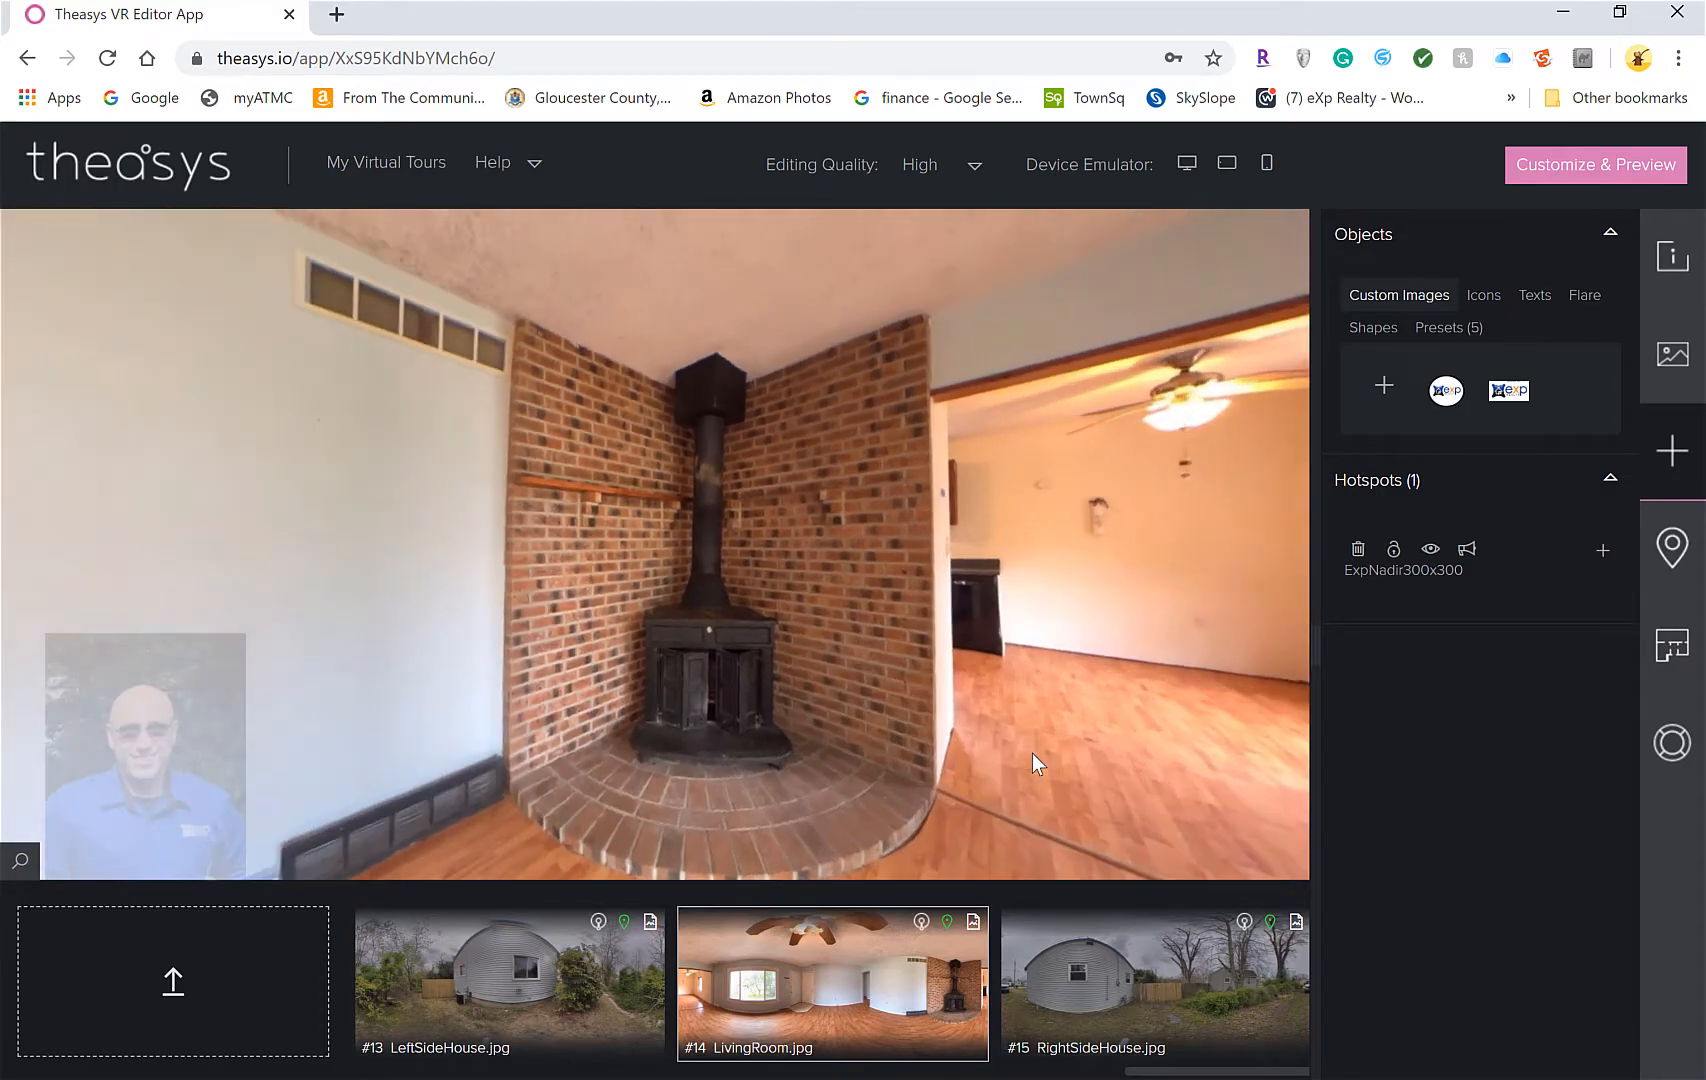
left_click_drag(898, 622, 782, 686)
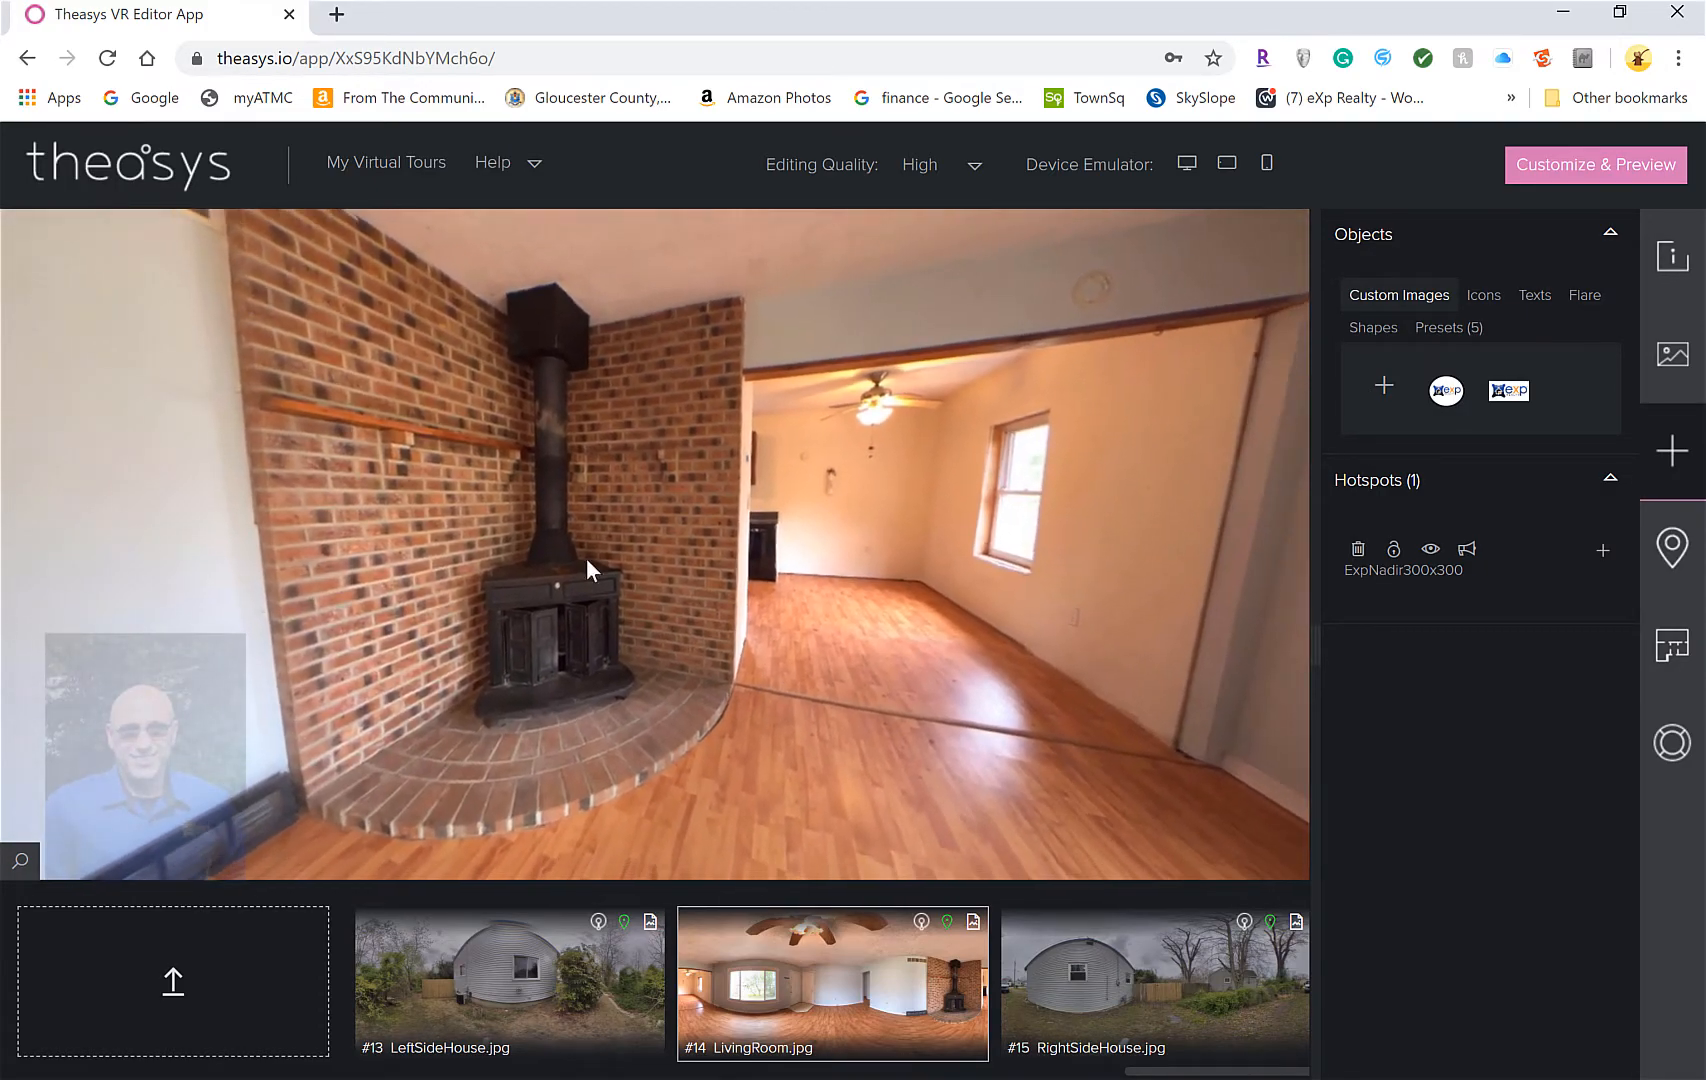
Place an ArrowCircle preset hotspot on the living-room doorway and link it to the DiningRoom panorama
left_click(1449, 332)
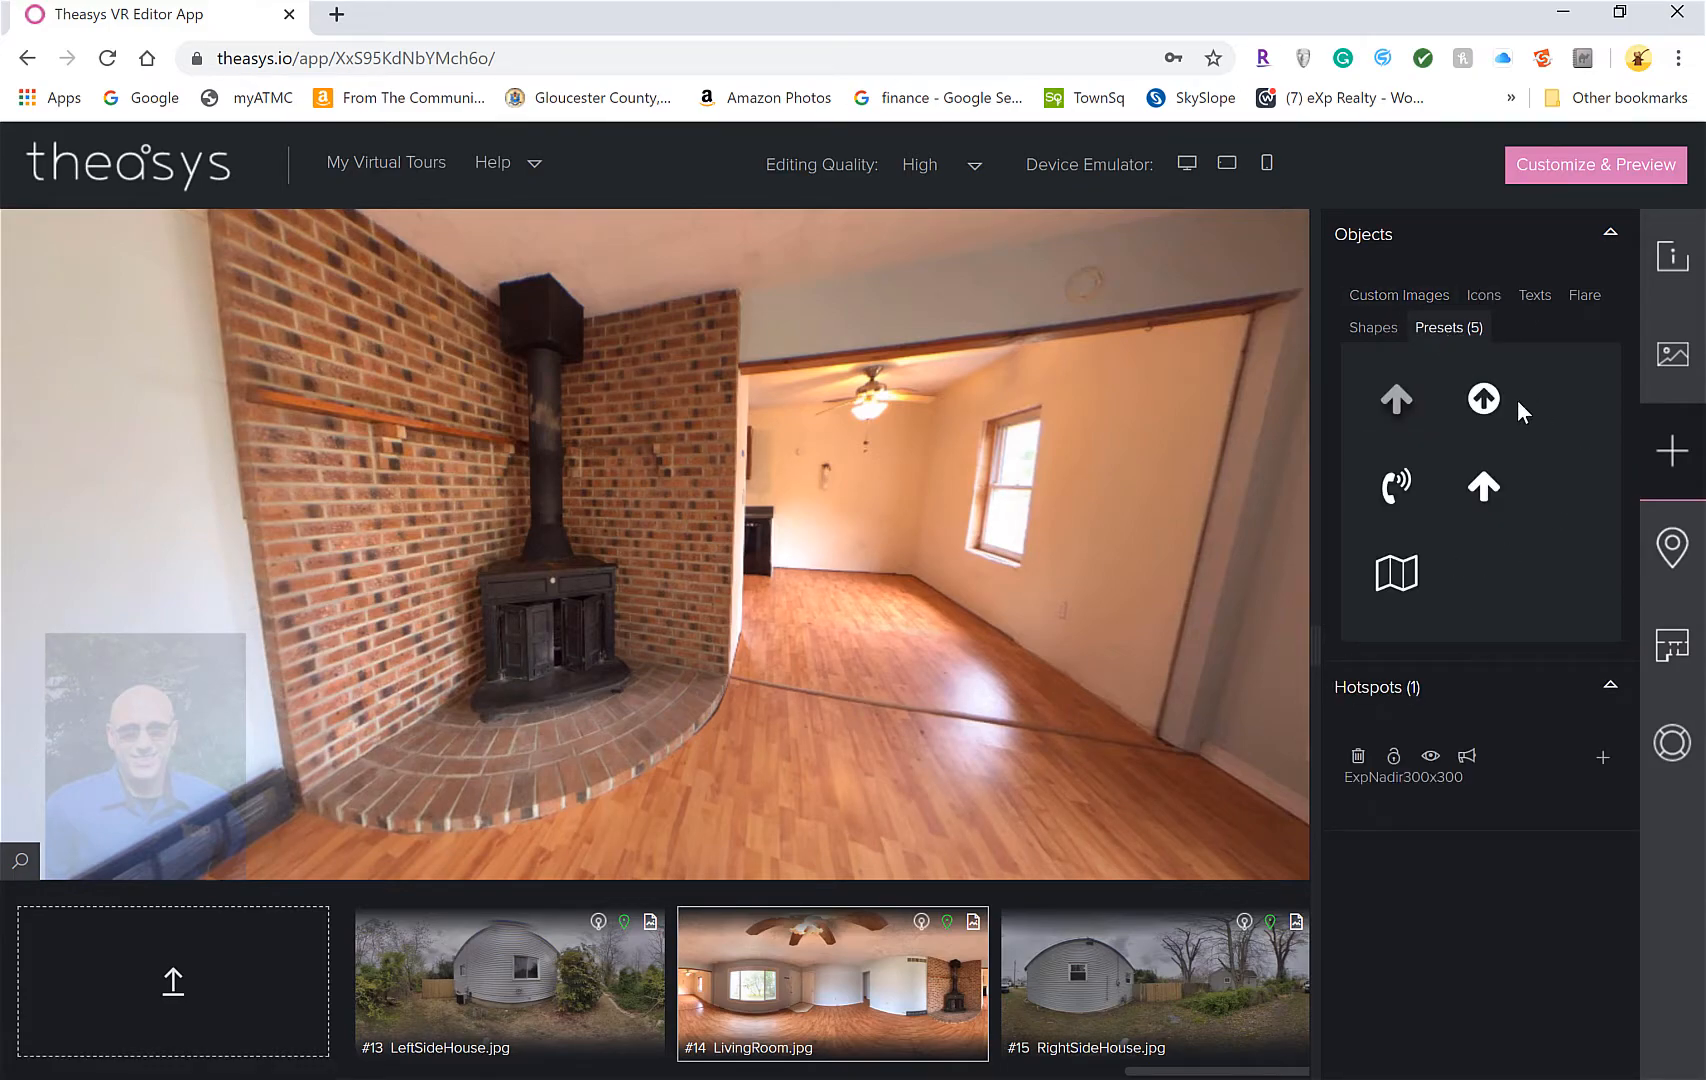
left_click_drag(1484, 400, 903, 488)
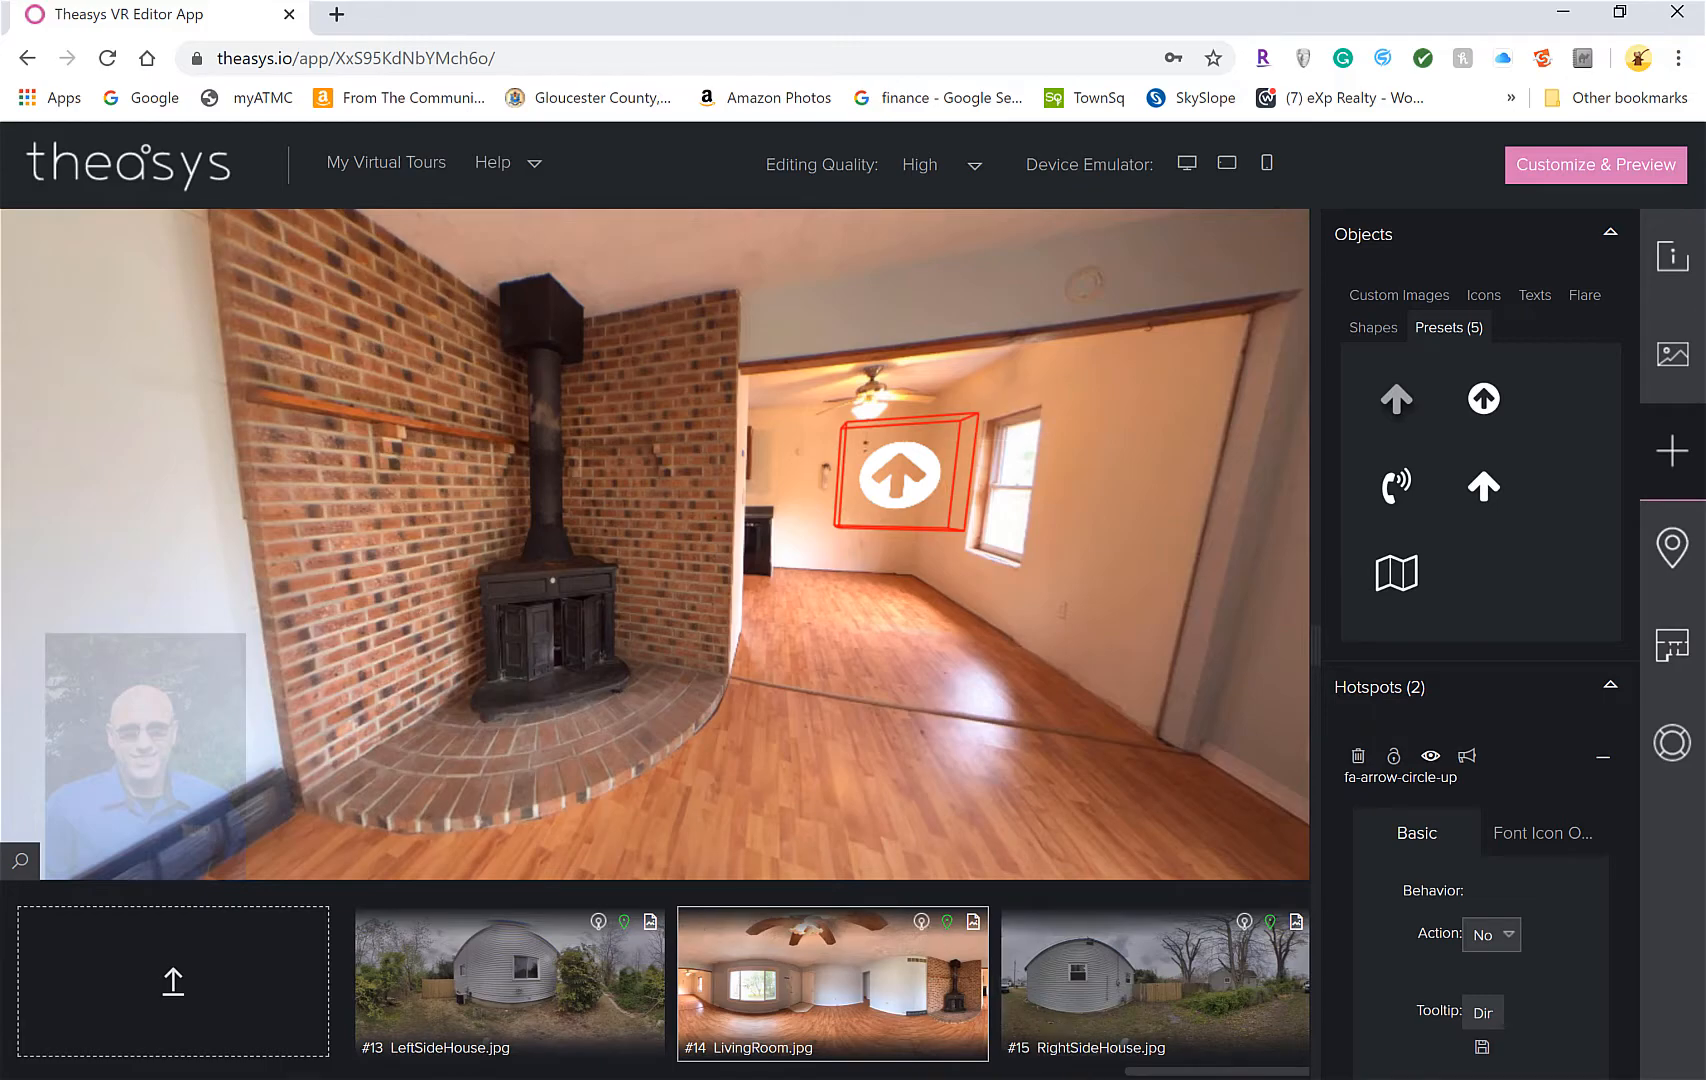
left_click_drag(1193, 1070, 843, 1070)
left_click_drag(700, 1000, 852, 458)
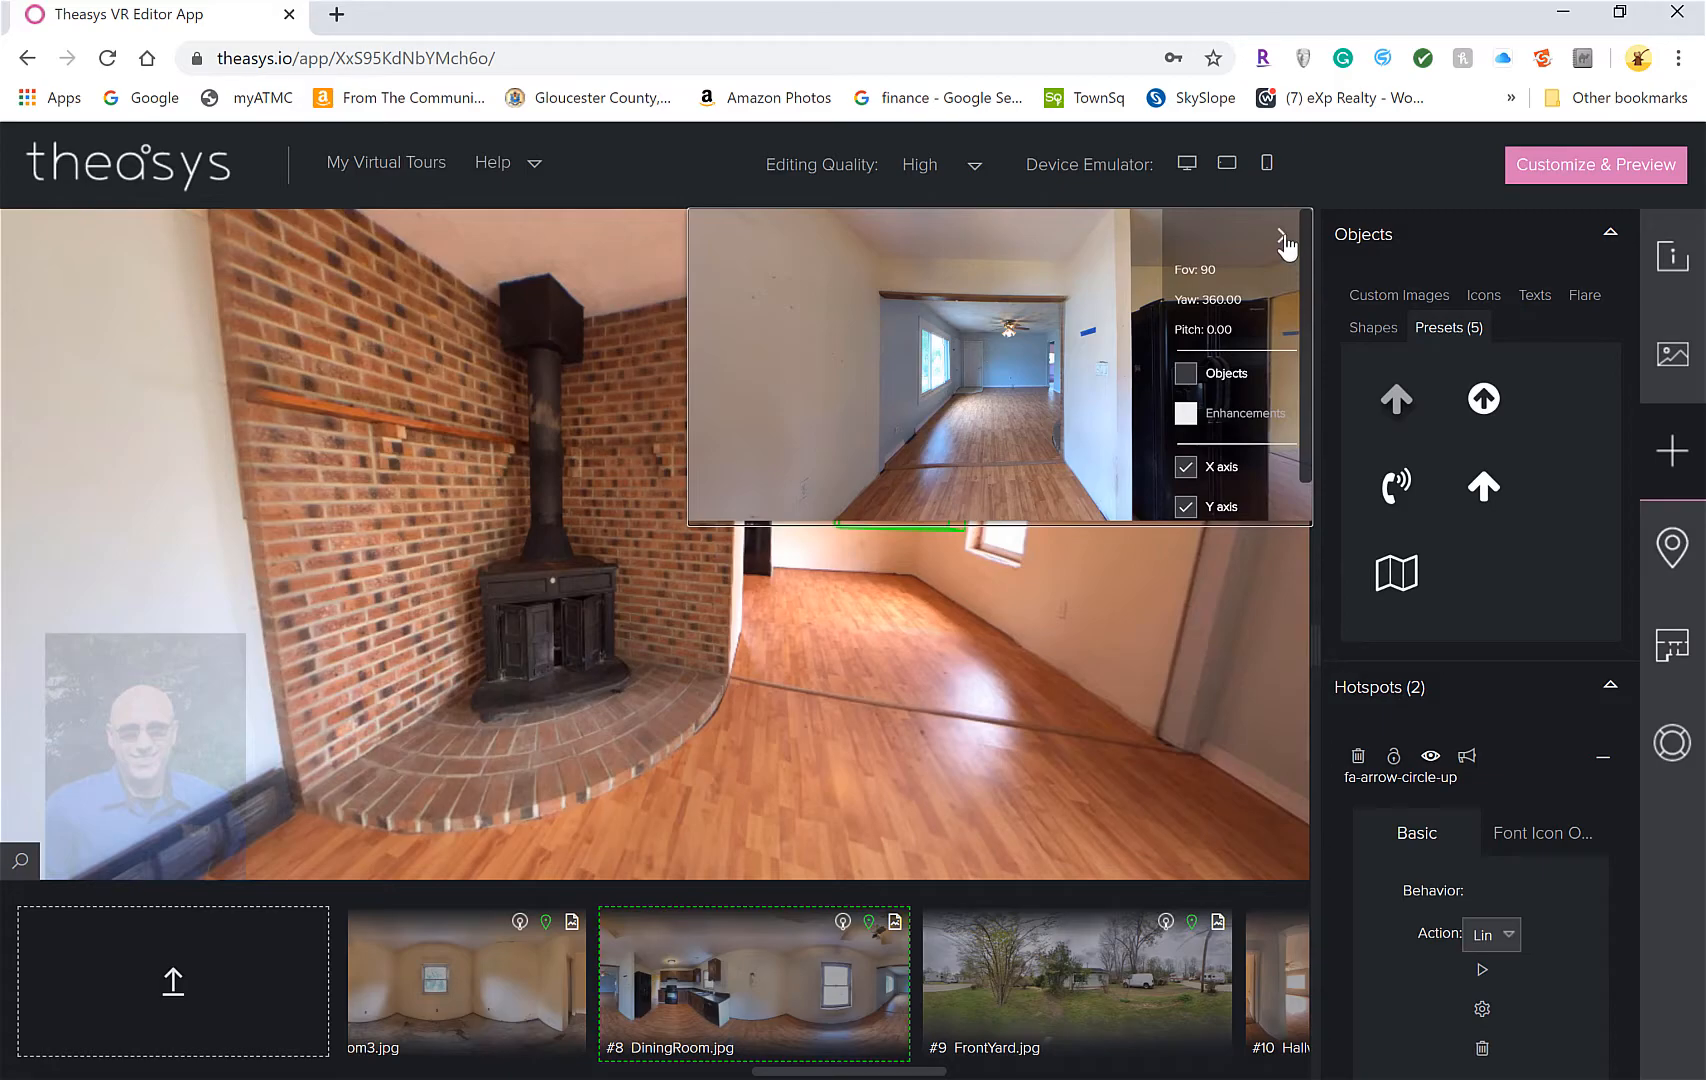
left_click(1283, 241)
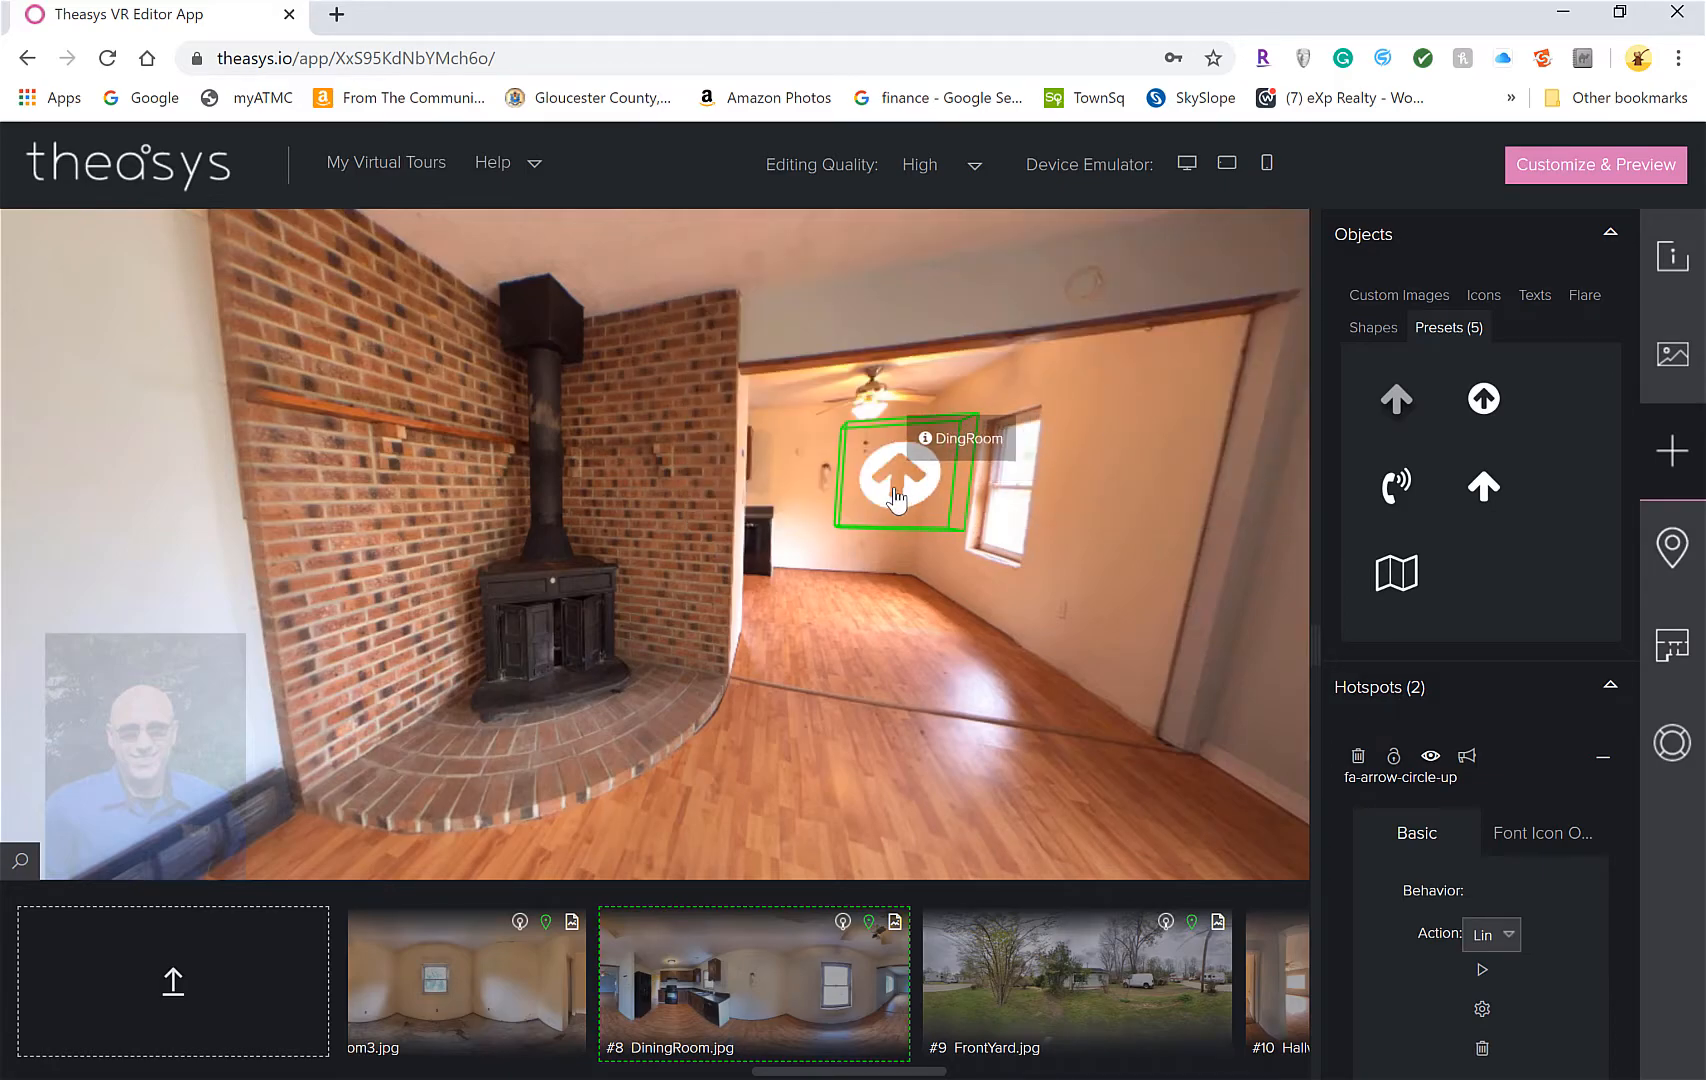
left_click_drag(1047, 472, 895, 589)
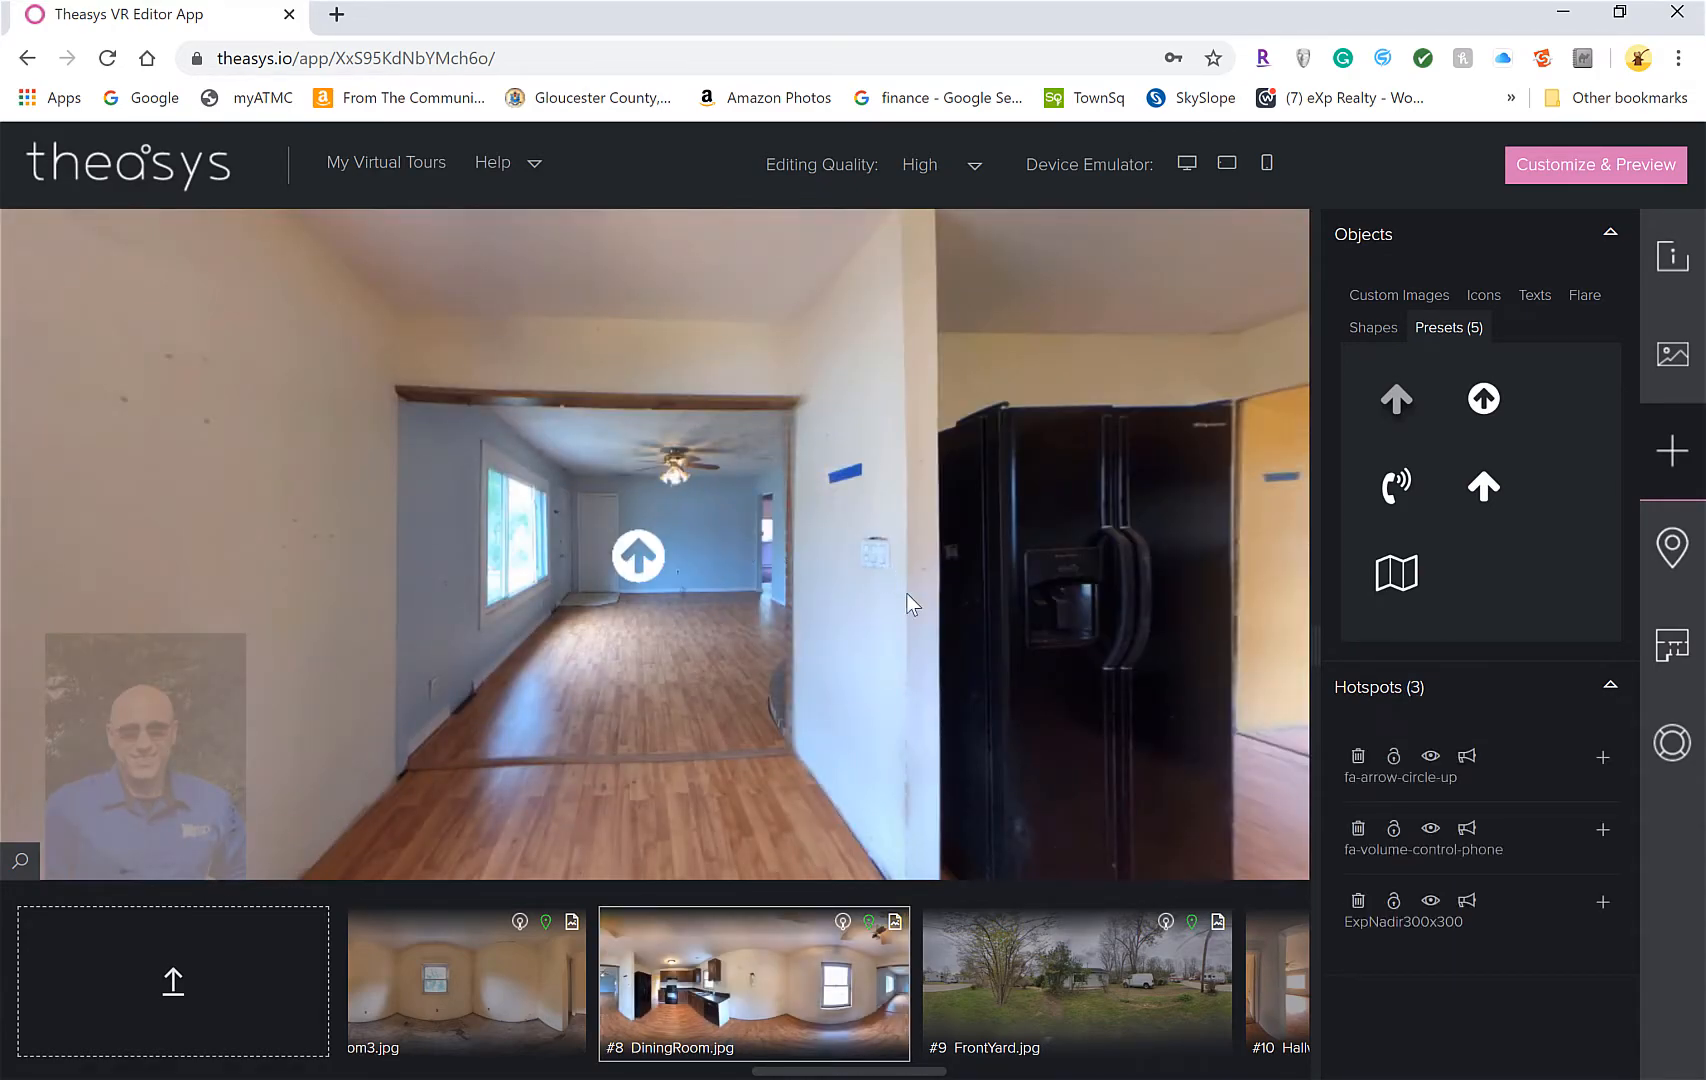
Pan the dining room view from the doorway past the kitchen down to the eXp floor logo
left_click_drag(910, 602, 545, 499)
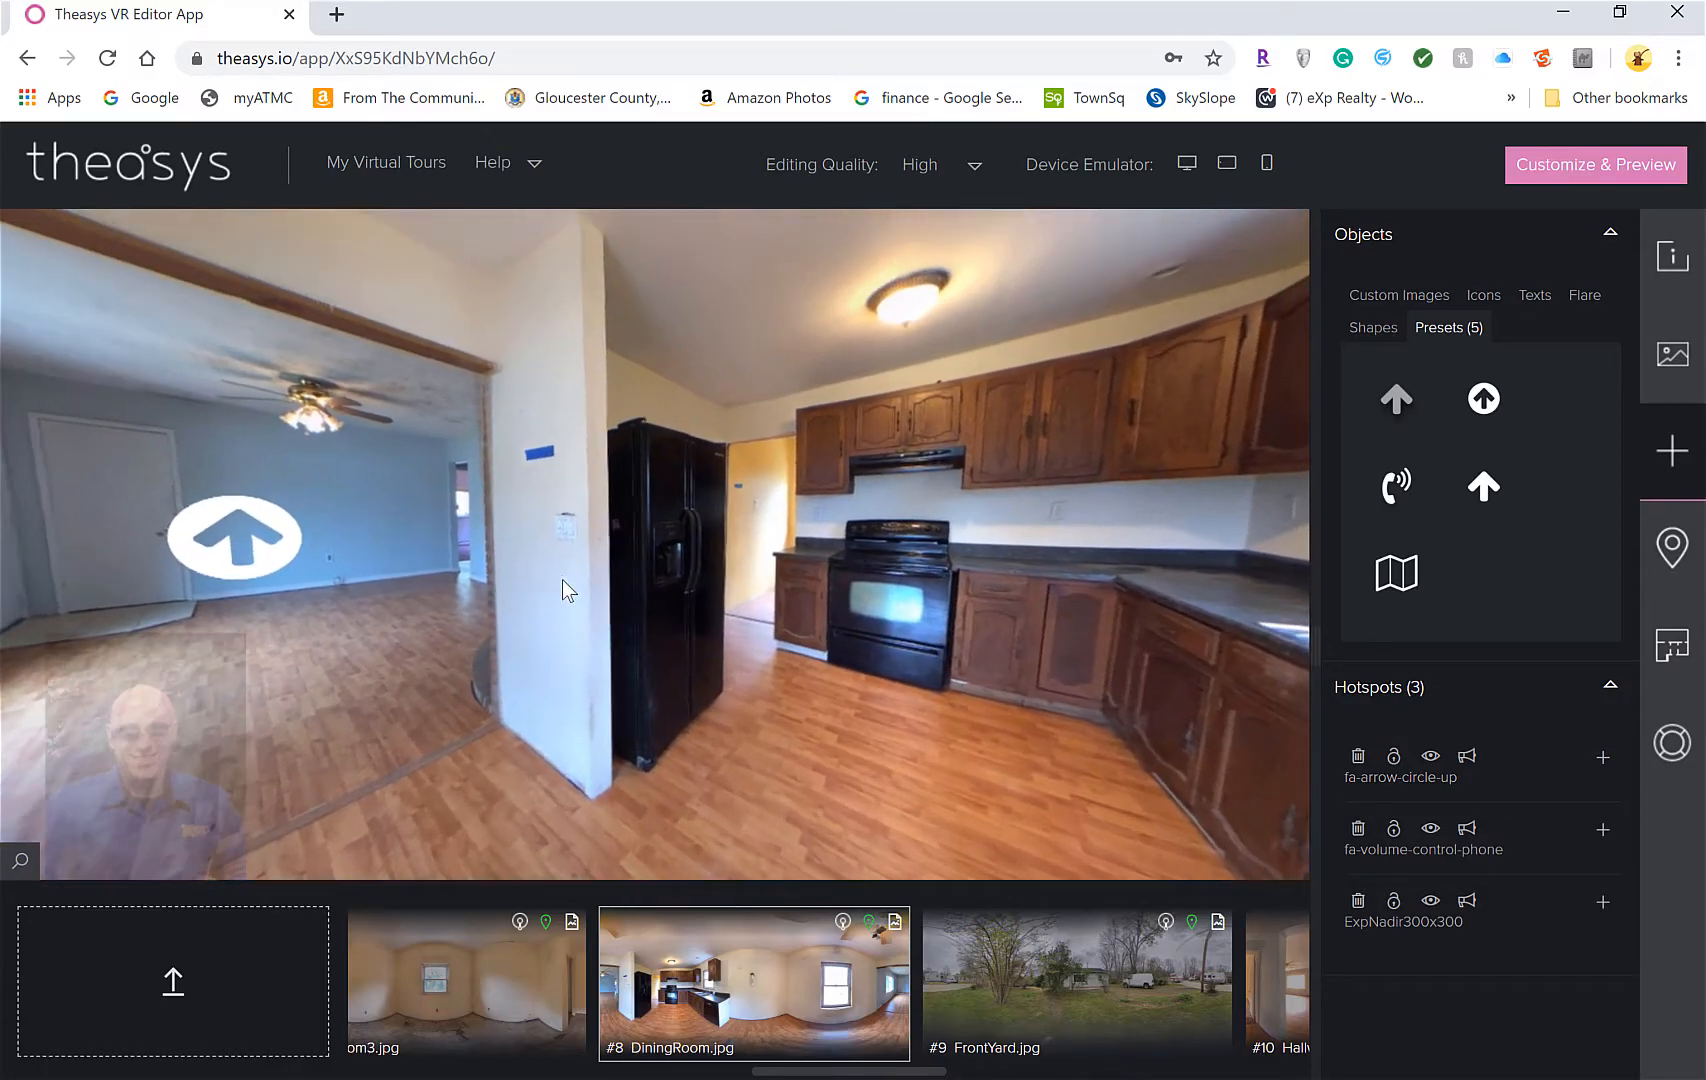
left_click_drag(563, 590, 99, 464)
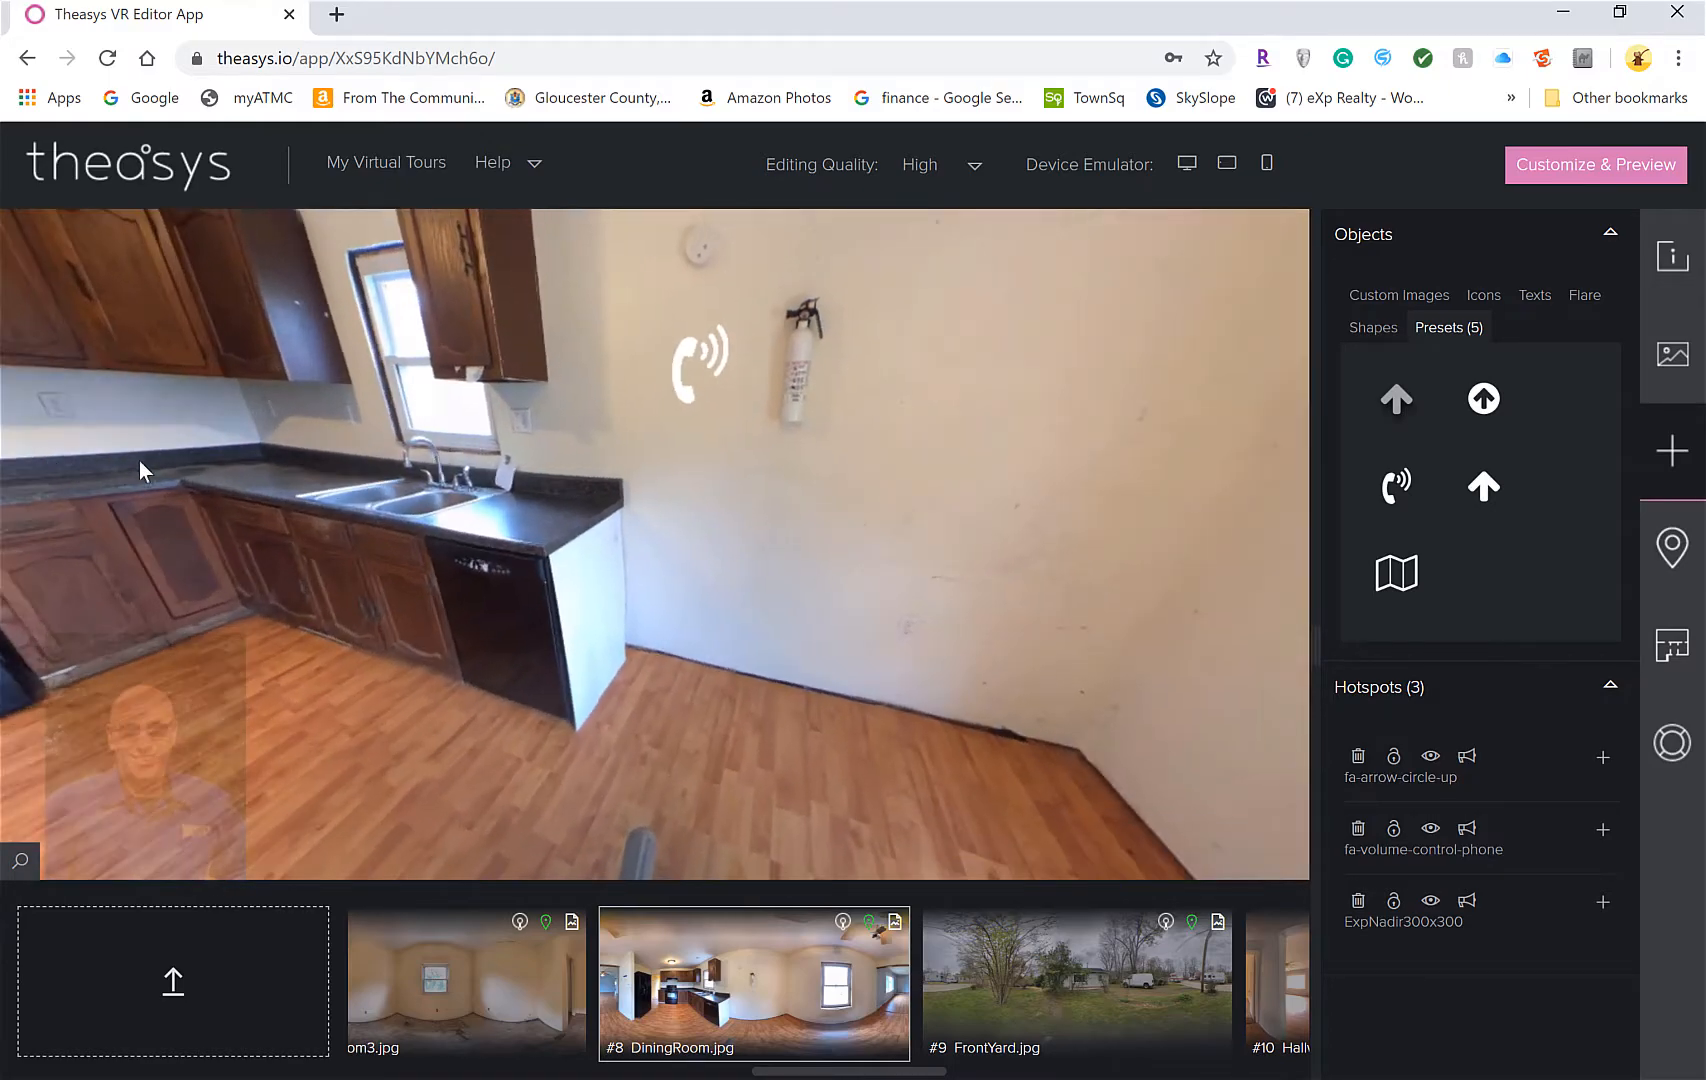
left_click_drag(670, 495, 168, 247)
left_click_drag(707, 813, 587, 670)
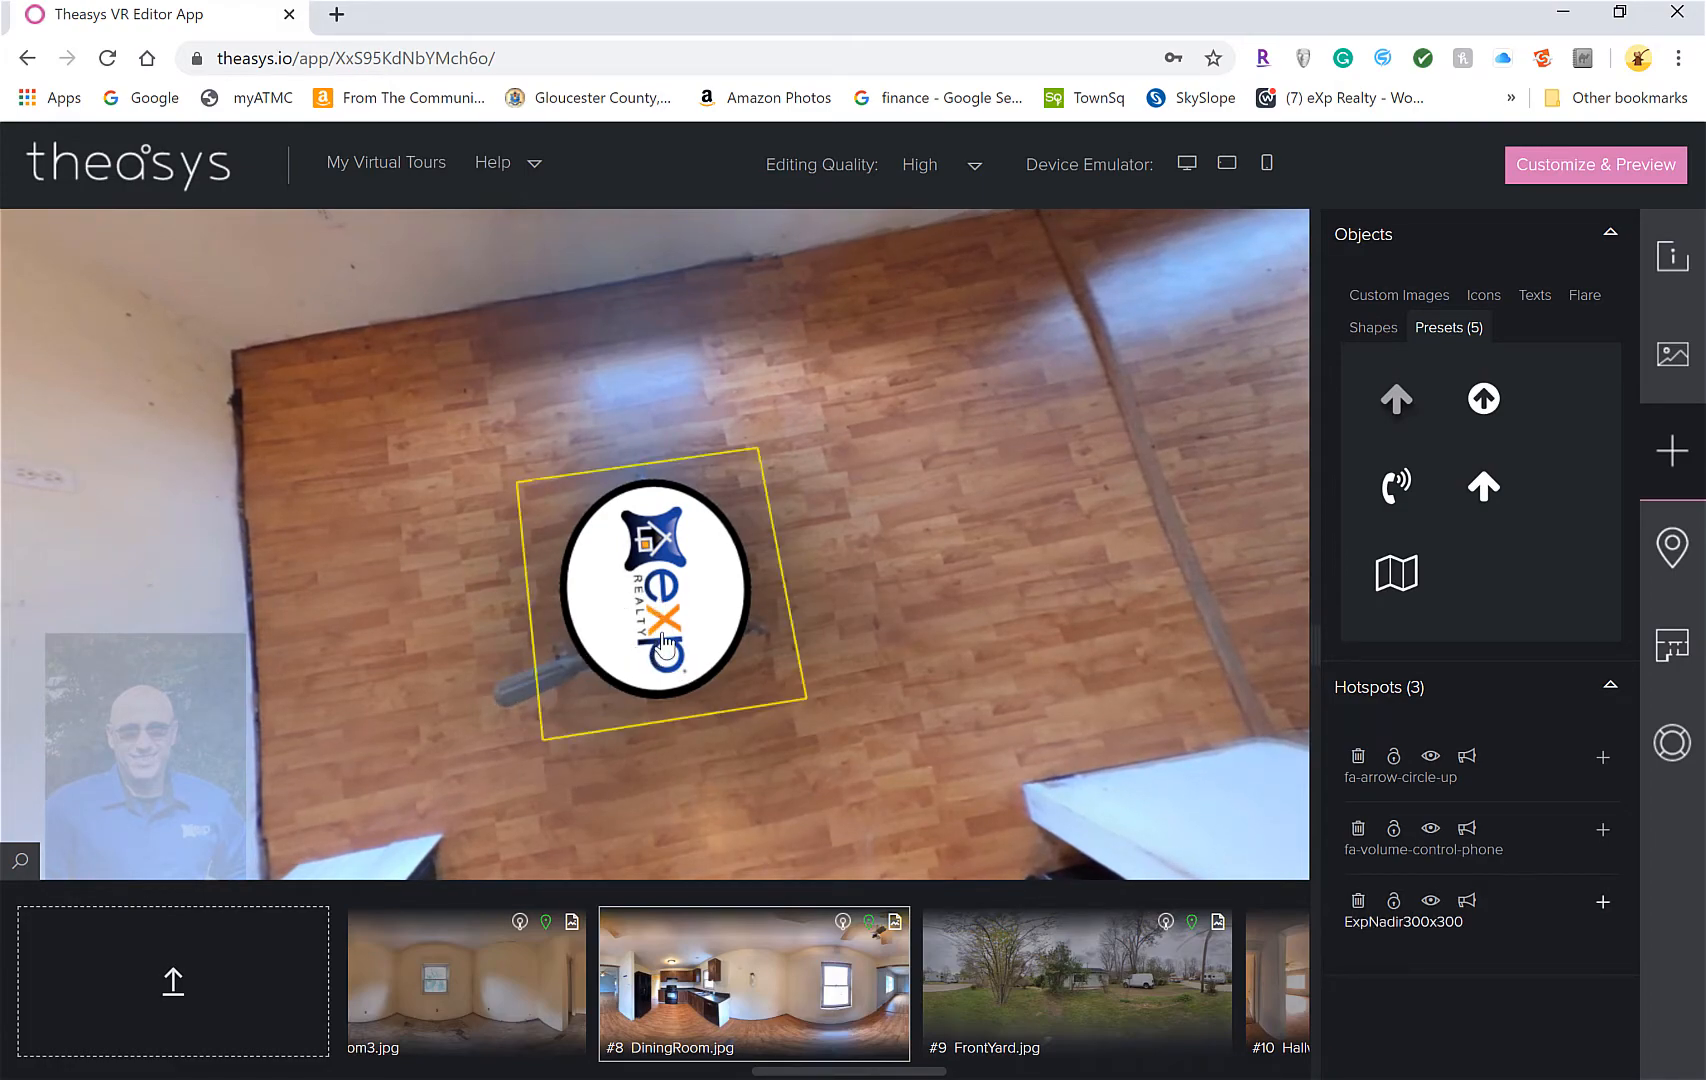
Raise the ExpNadir300x300 hotspot's Scale slider to 352 in the dining room
left_click(663, 645)
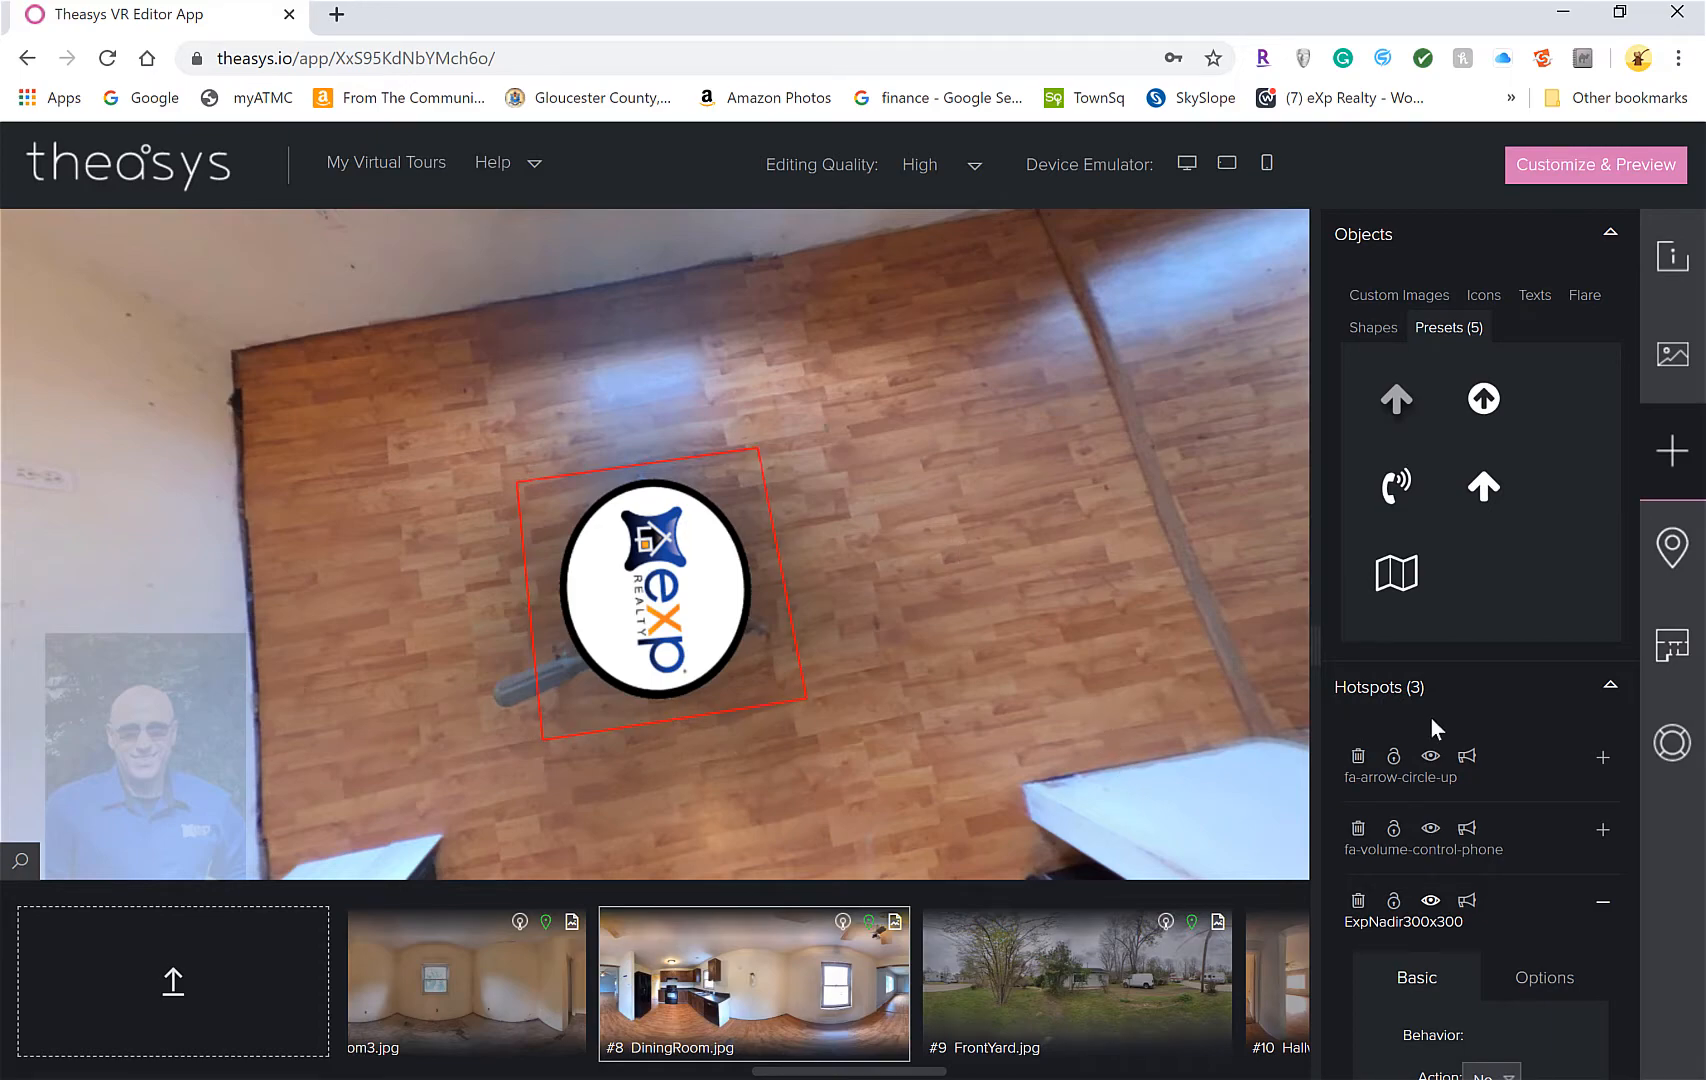
left_click(1432, 920)
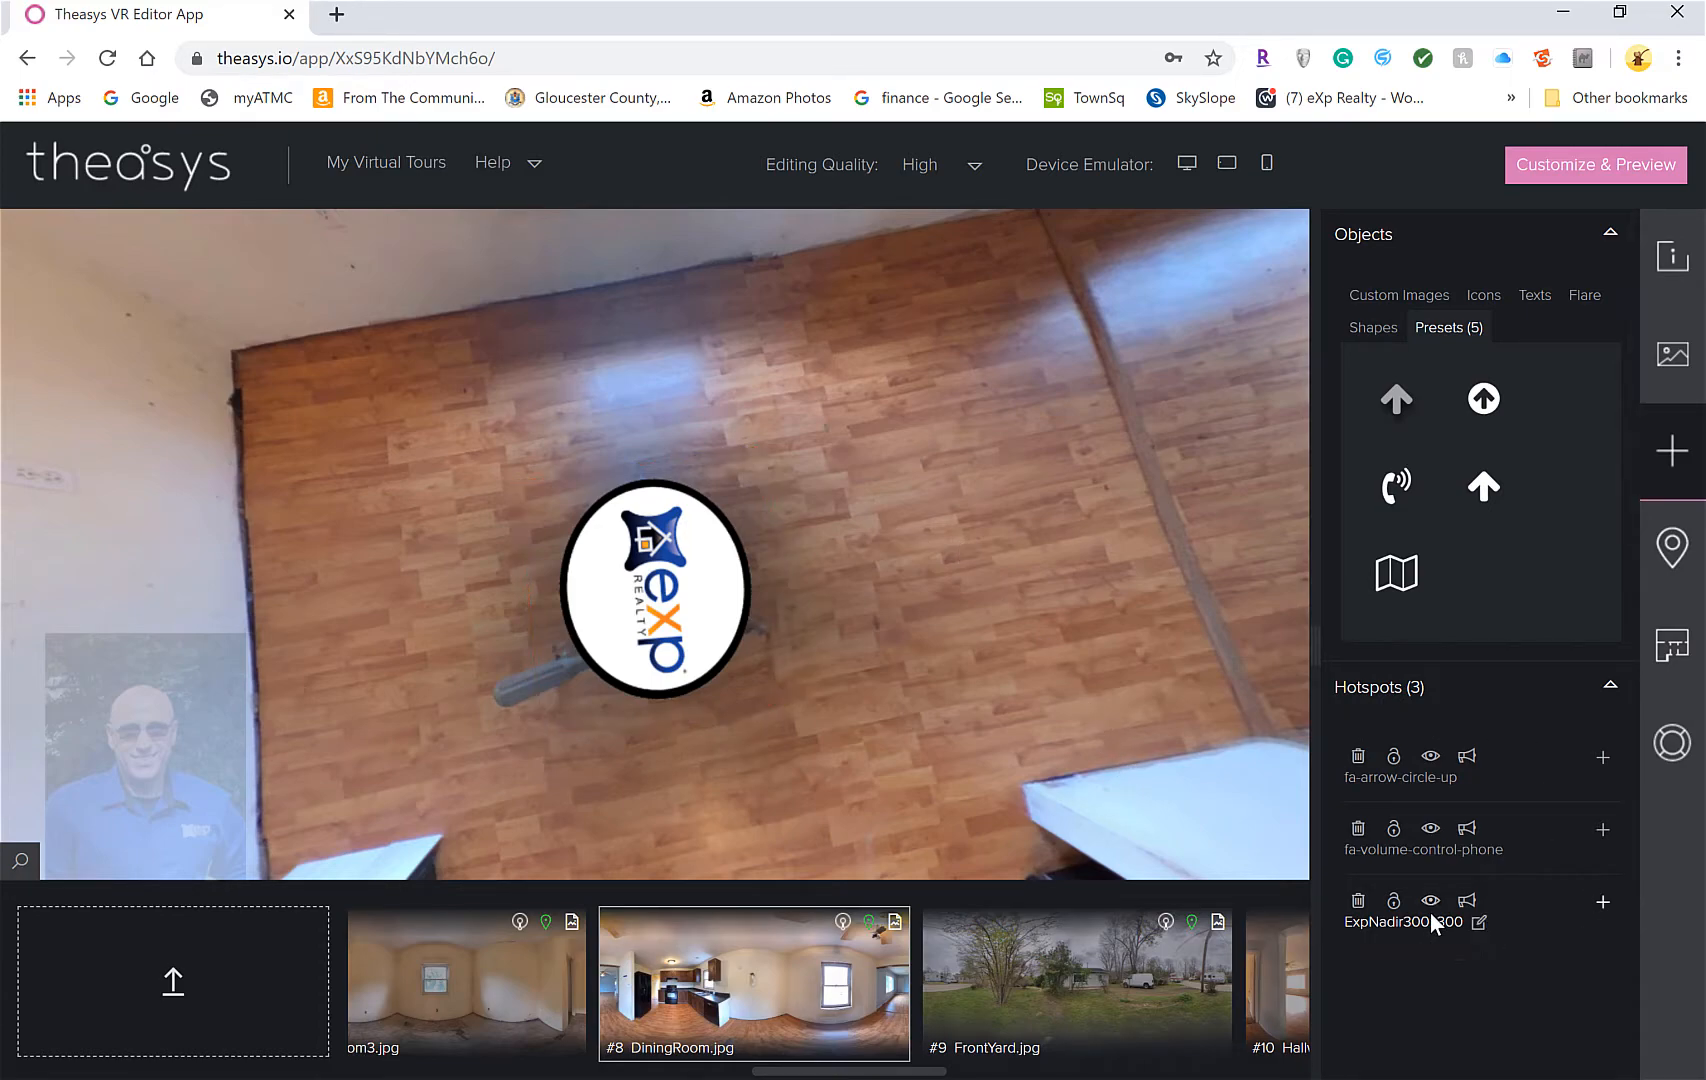
left_click(1368, 925)
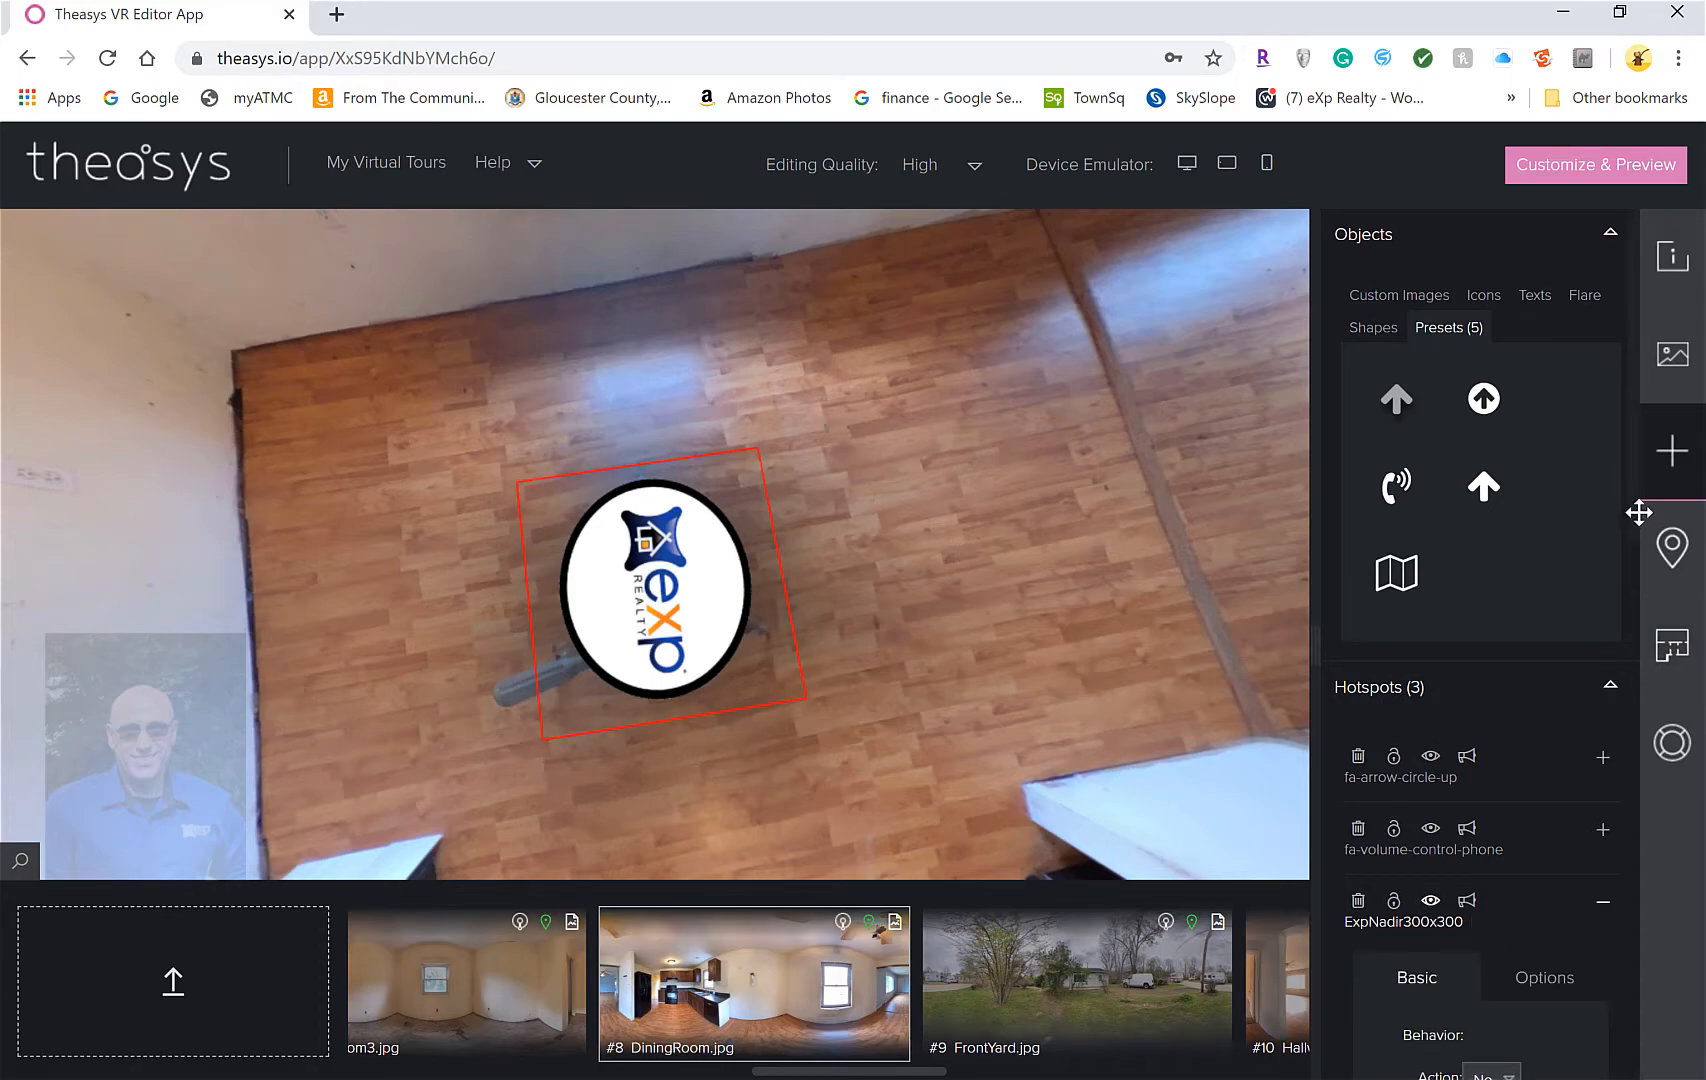
left_click_drag(1634, 457, 1610, 958)
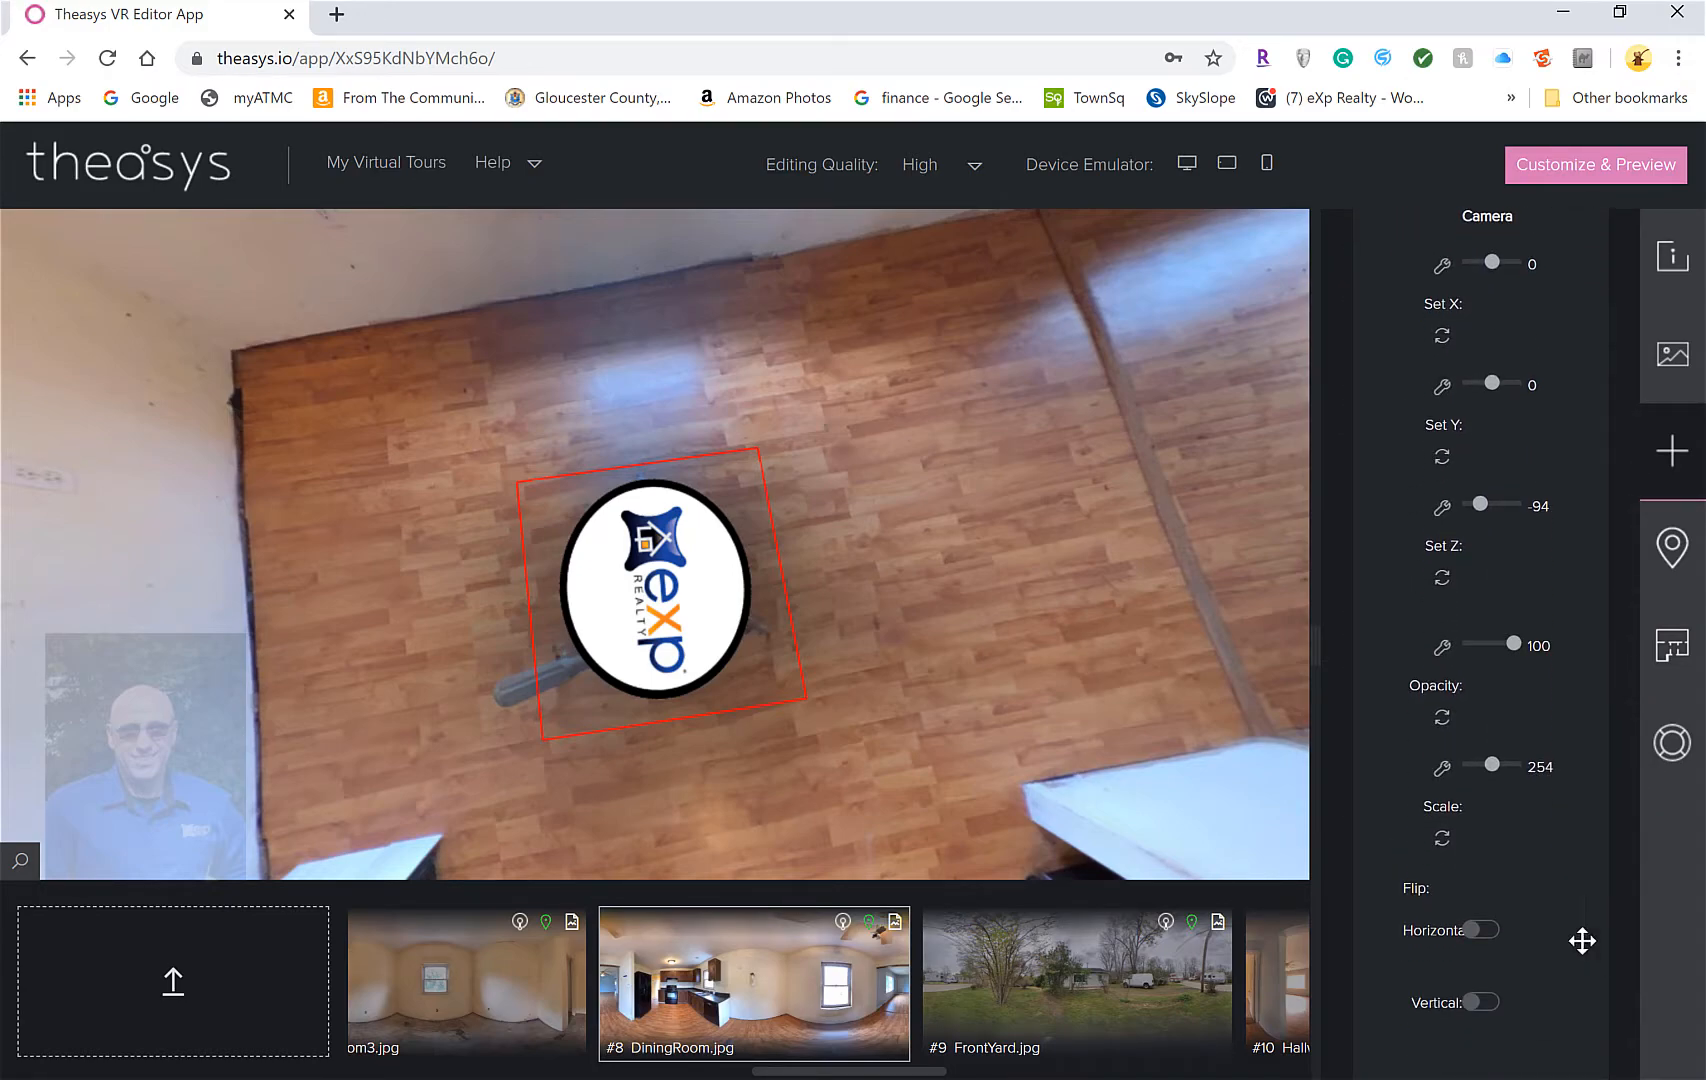
left_click(1499, 760)
left_click_drag(1499, 758, 1500, 757)
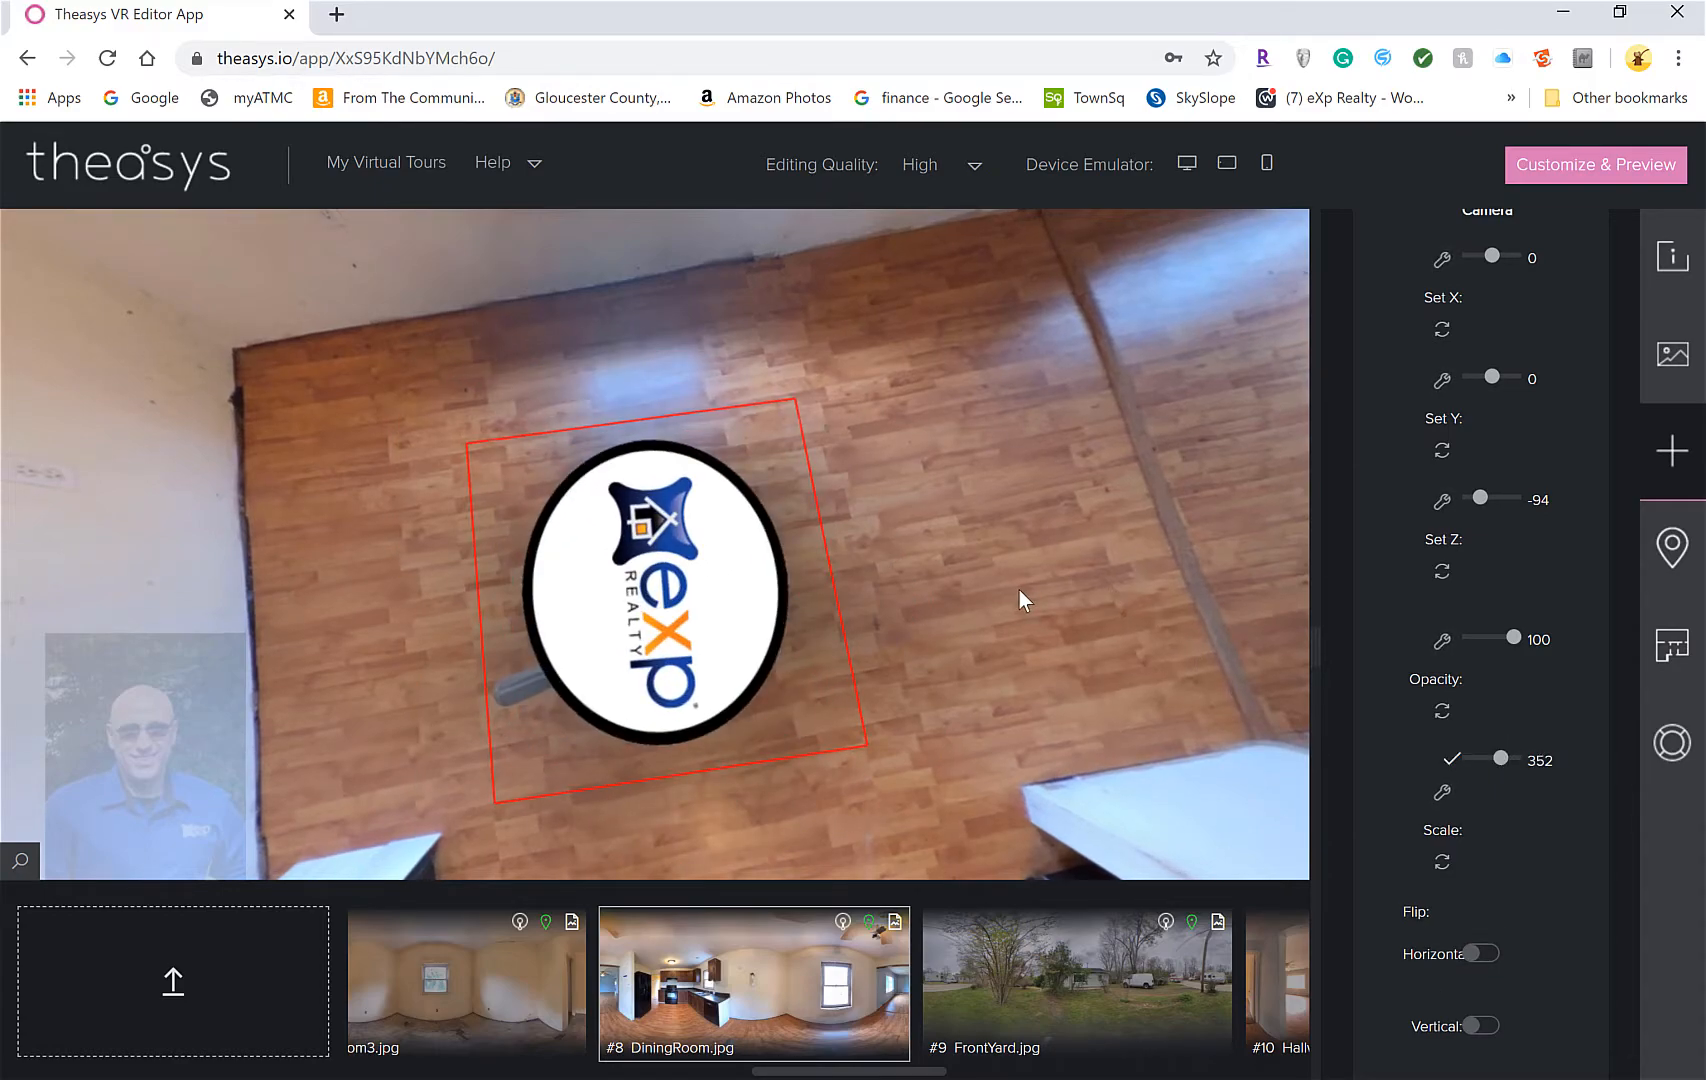
left_click_drag(1017, 746, 640, 637)
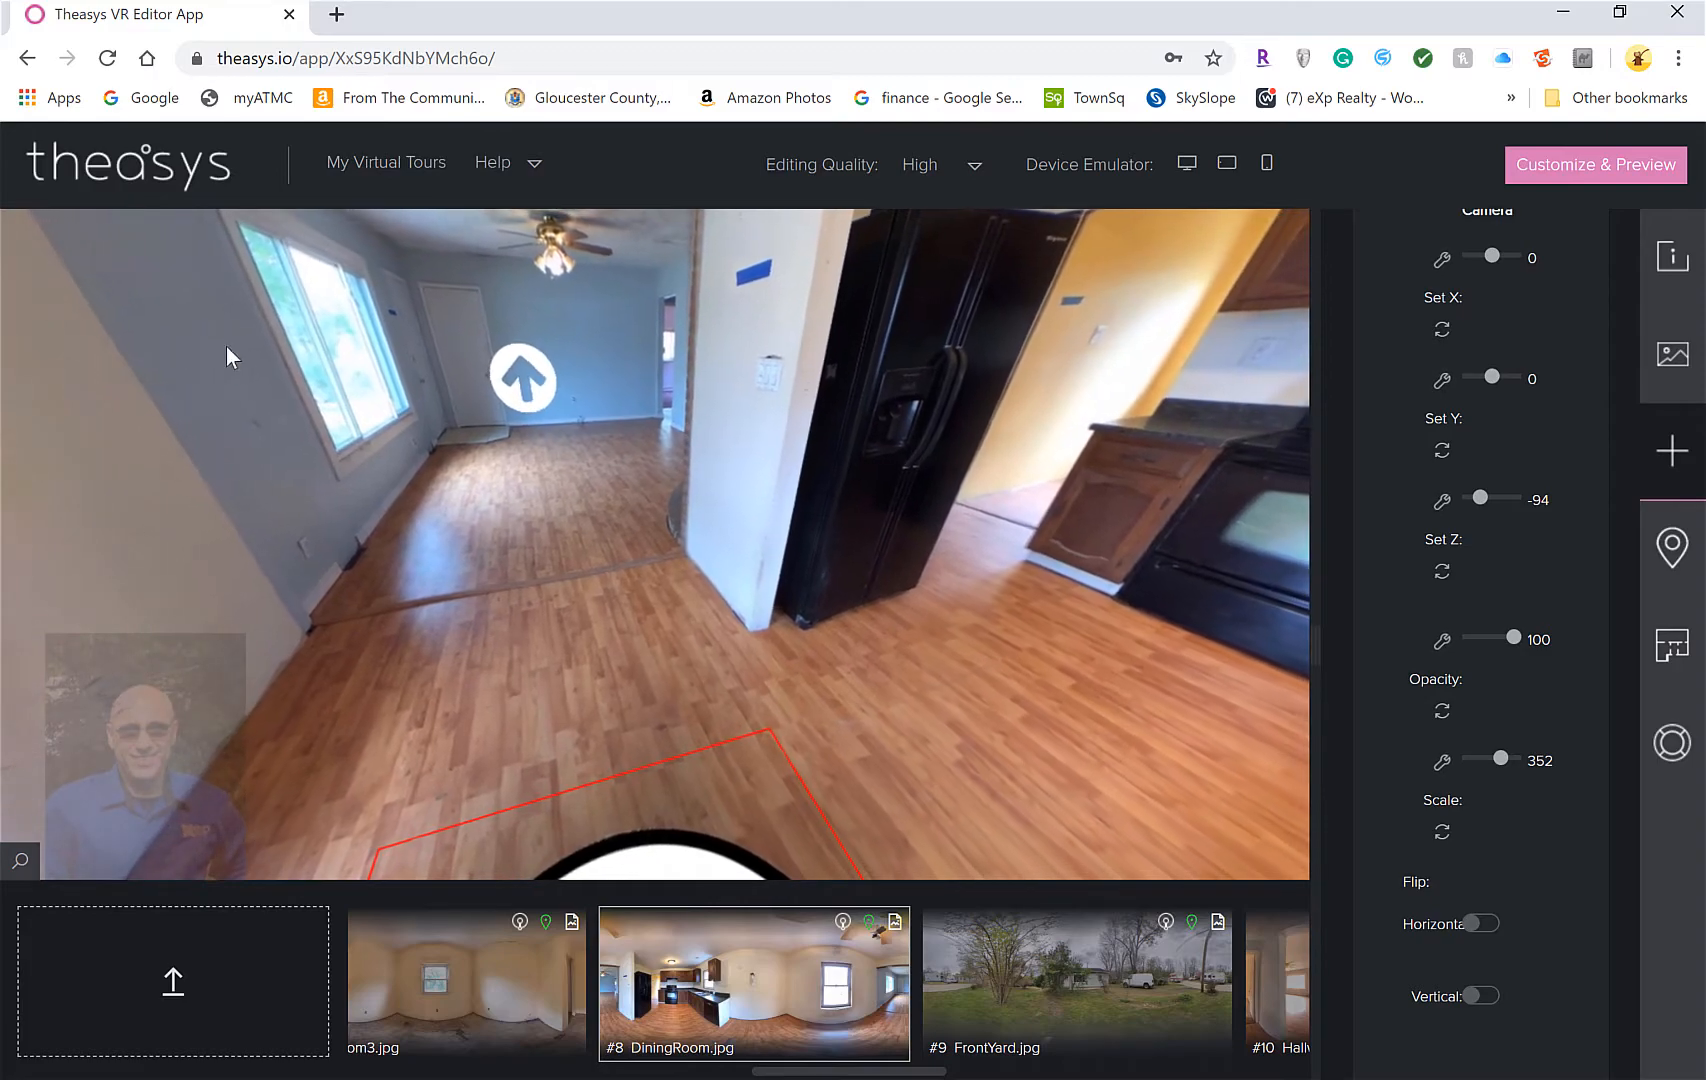
Delete the dining room's existing arrow hotspot
left_click(500, 395)
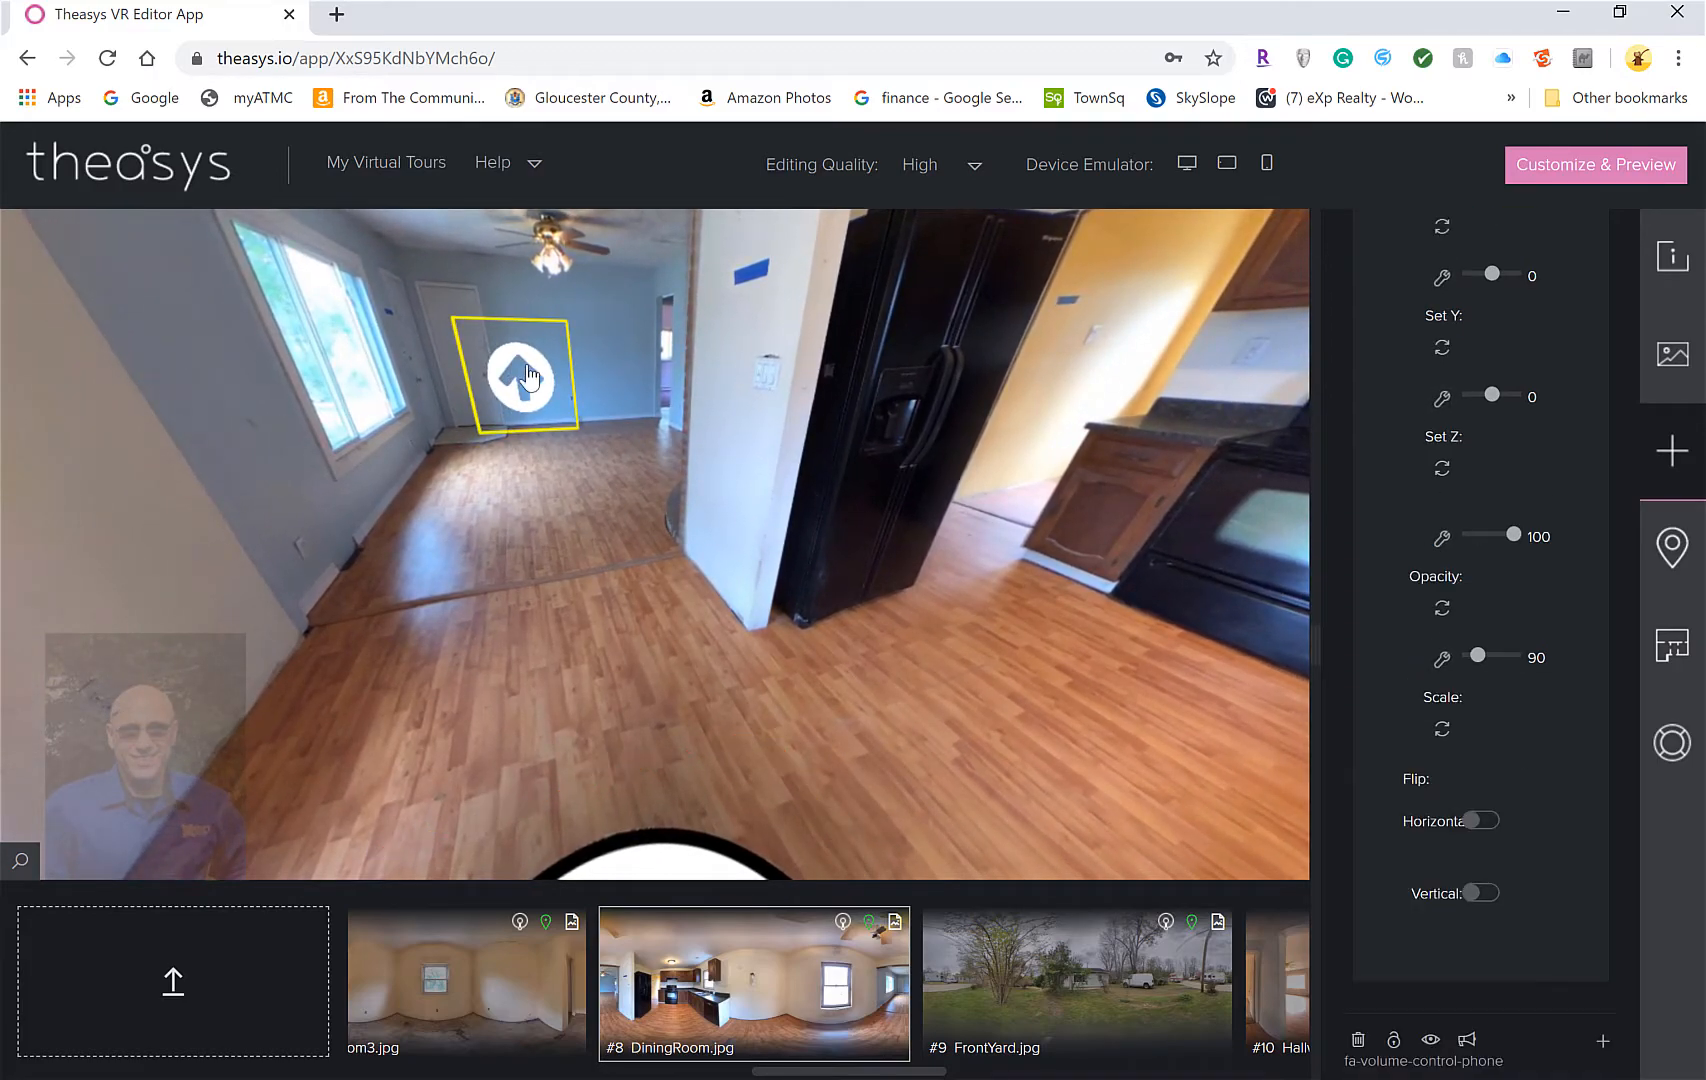
right_click(527, 368)
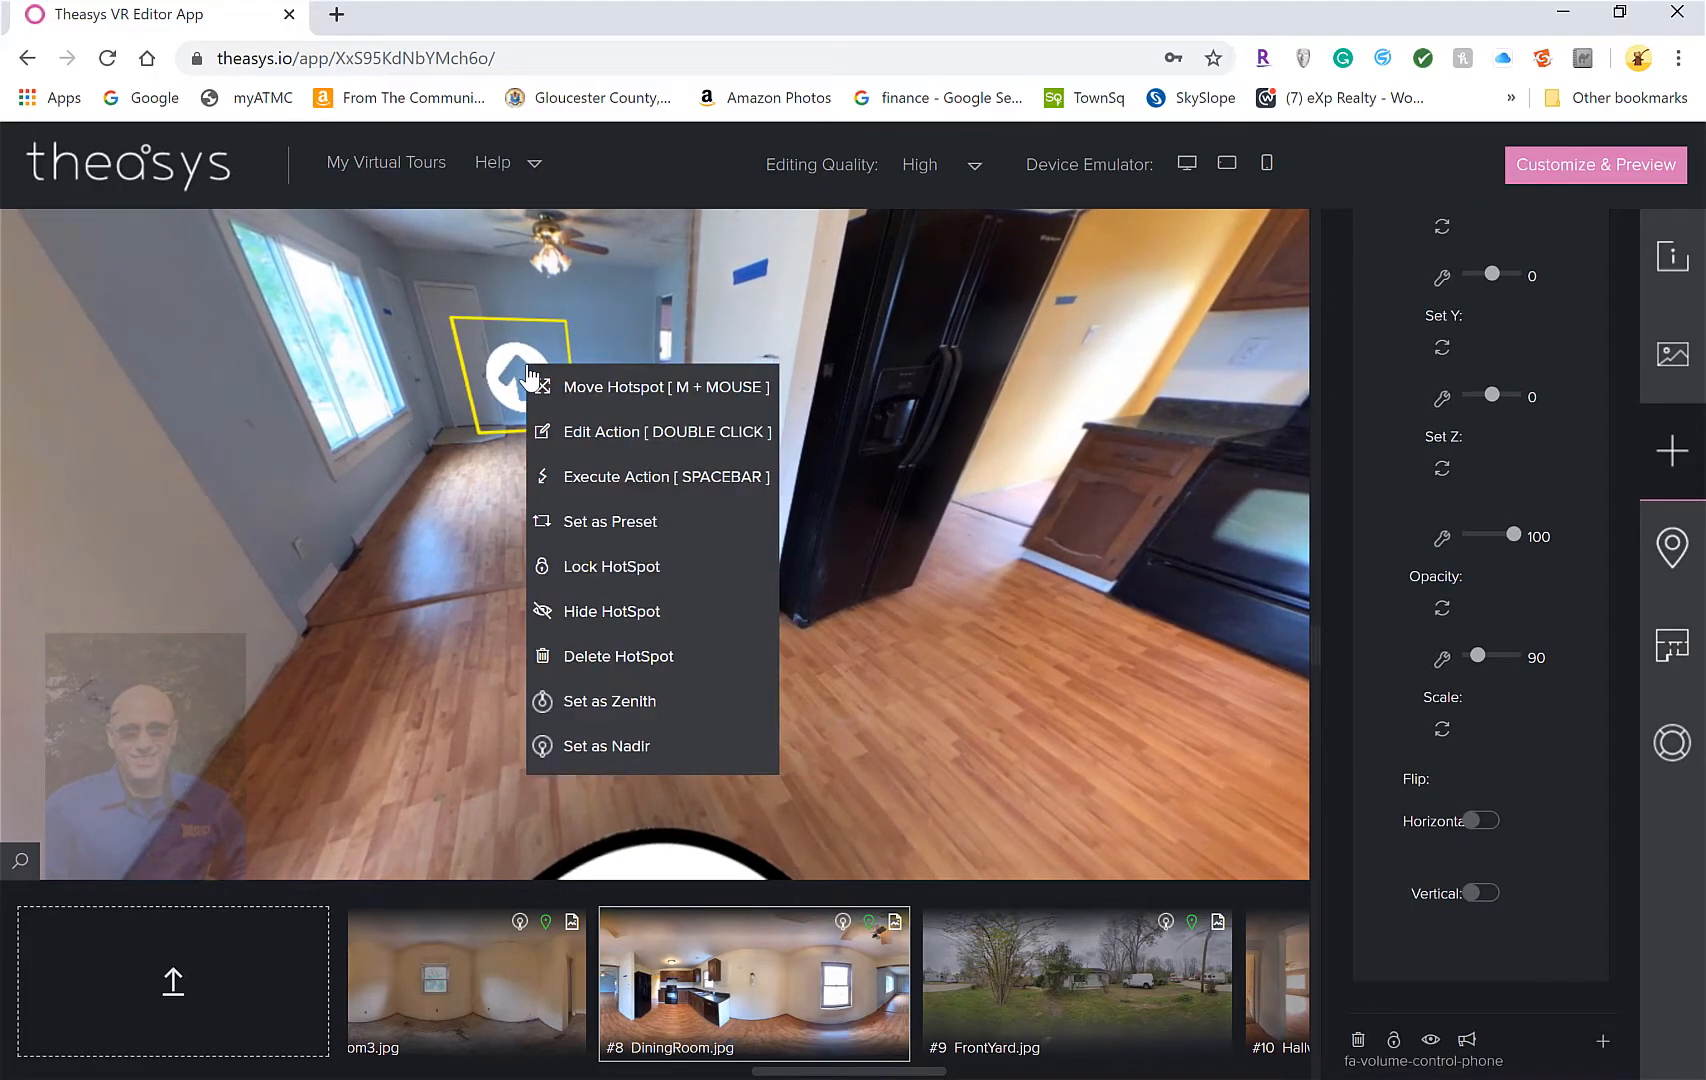
left_click(636, 657)
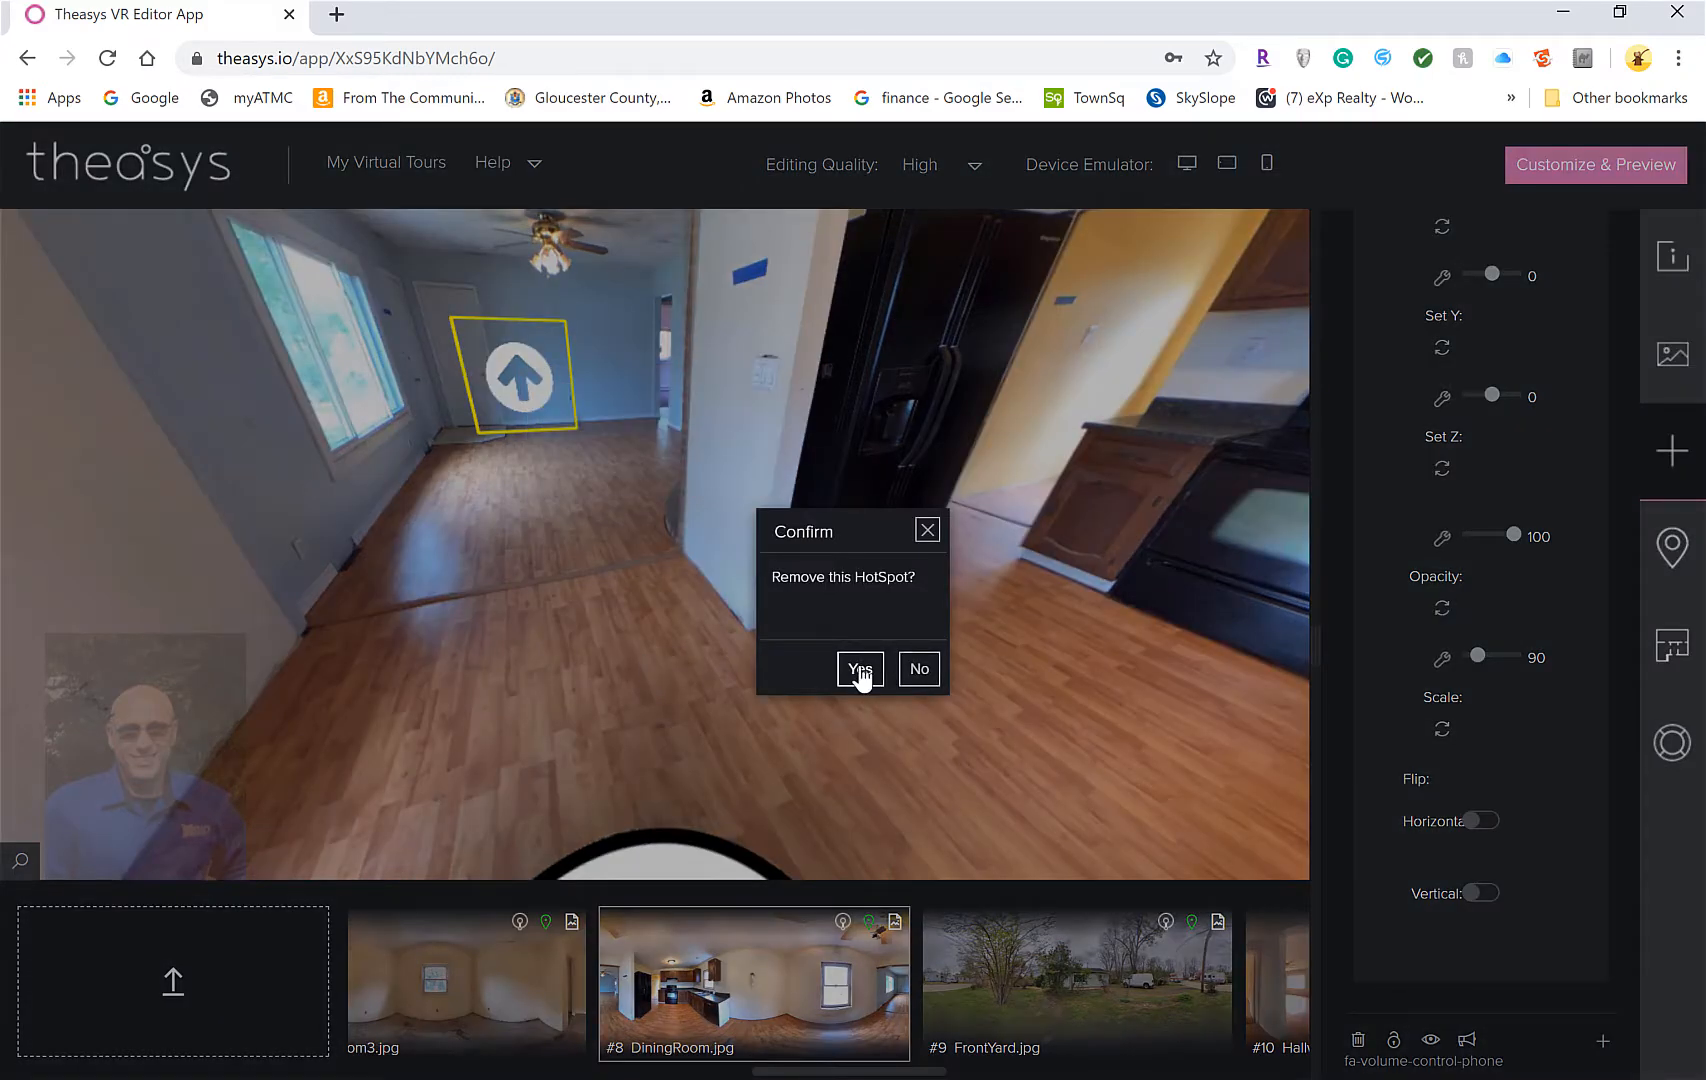
left_click(862, 671)
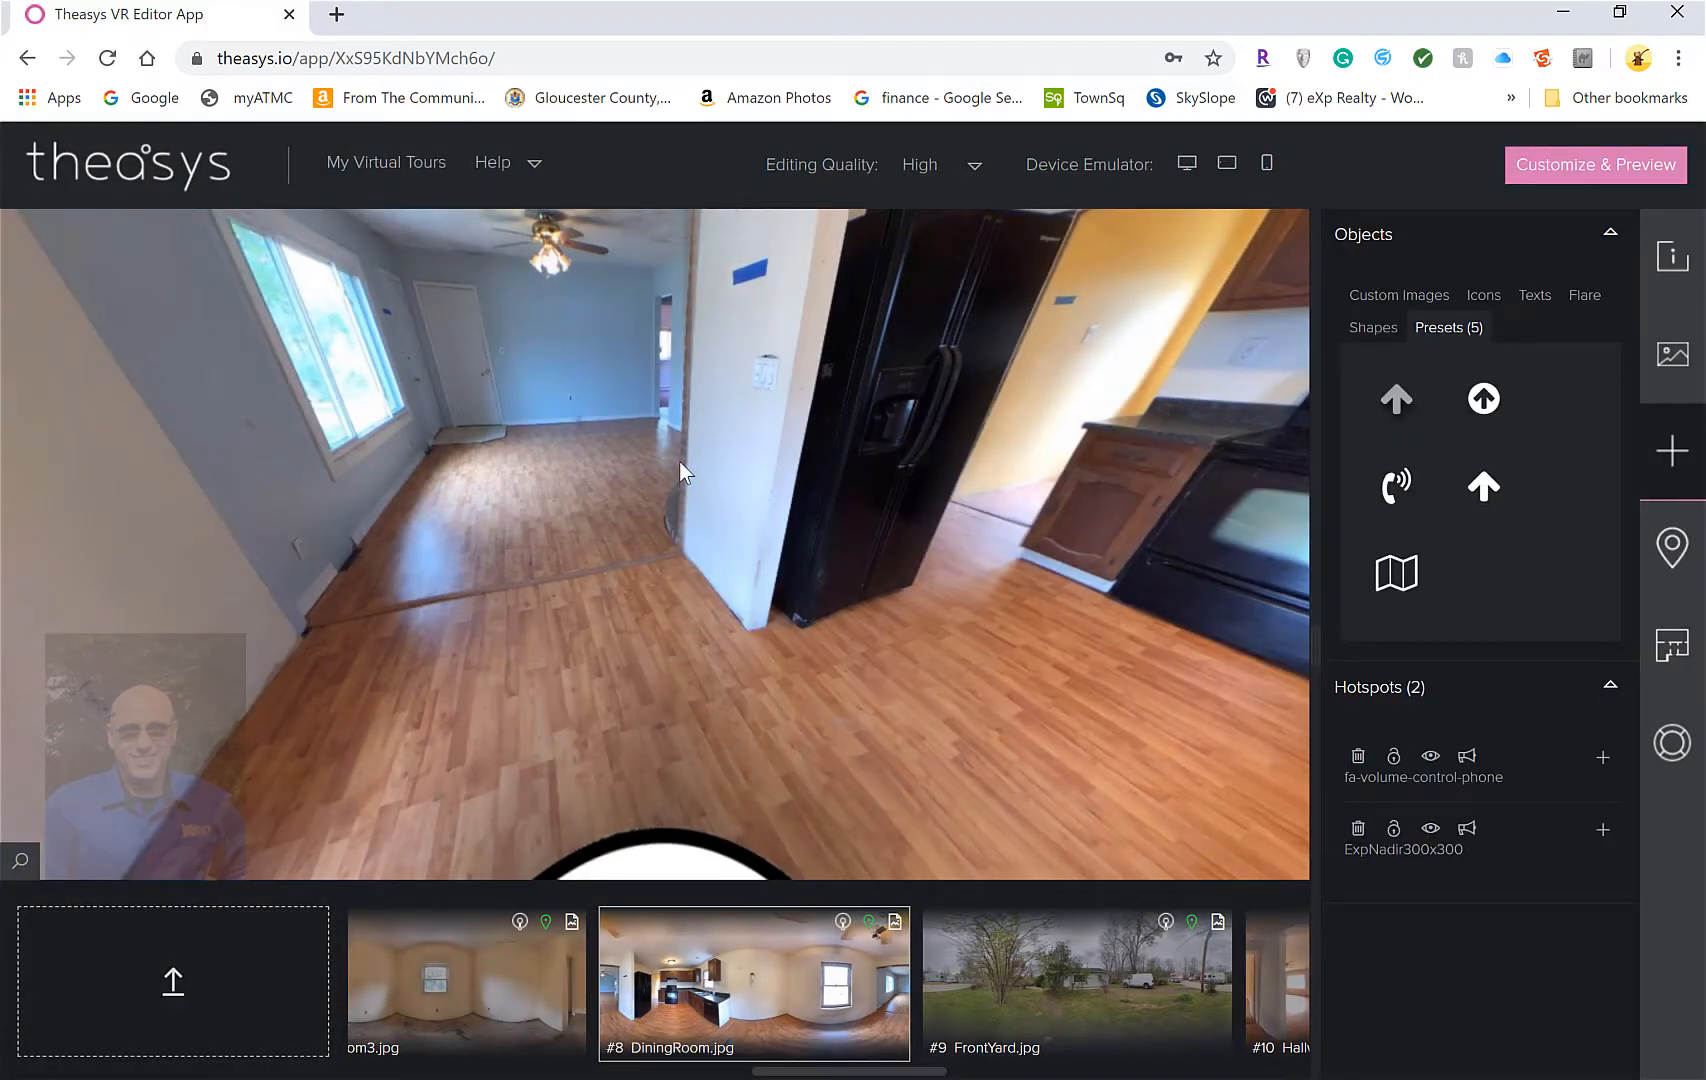
left_click_drag(680, 462, 682, 585)
Place a new ArrowCircle hotspot on the doorway linked to LivingRoom and follow it there
left_click(1484, 398)
left_click_drag(1484, 398, 541, 448)
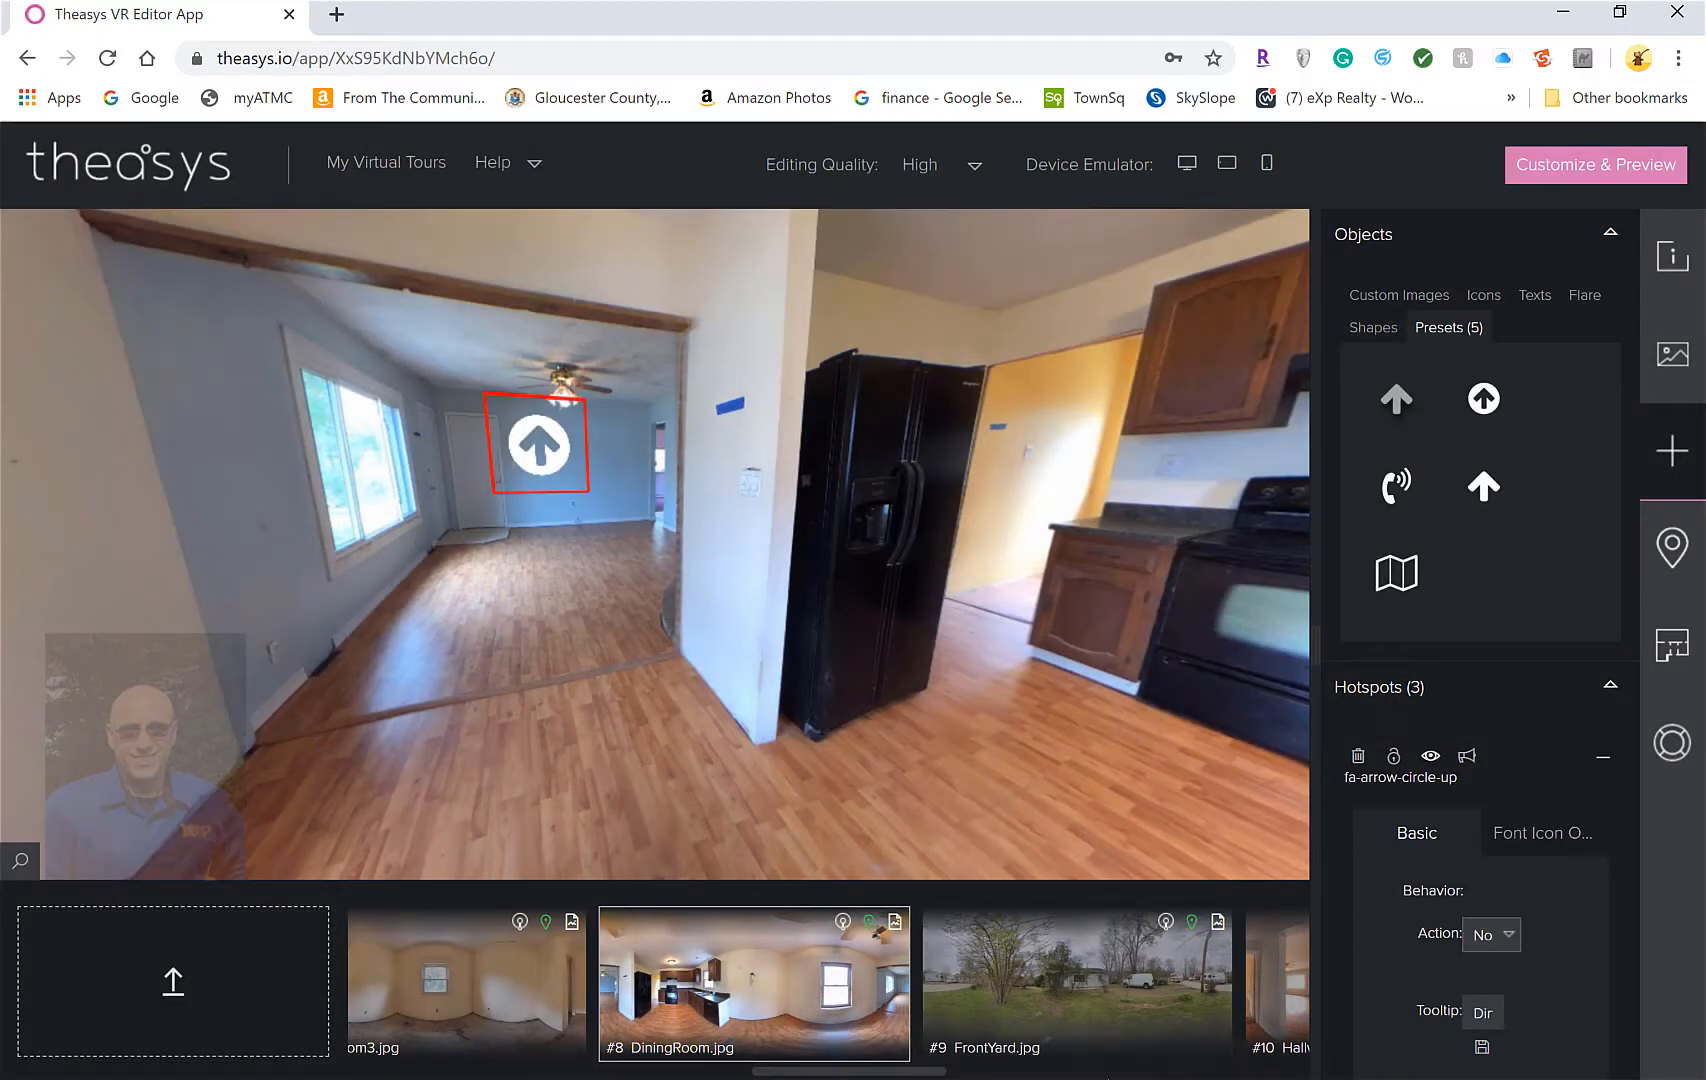
left_click_drag(909, 1068, 1228, 1070)
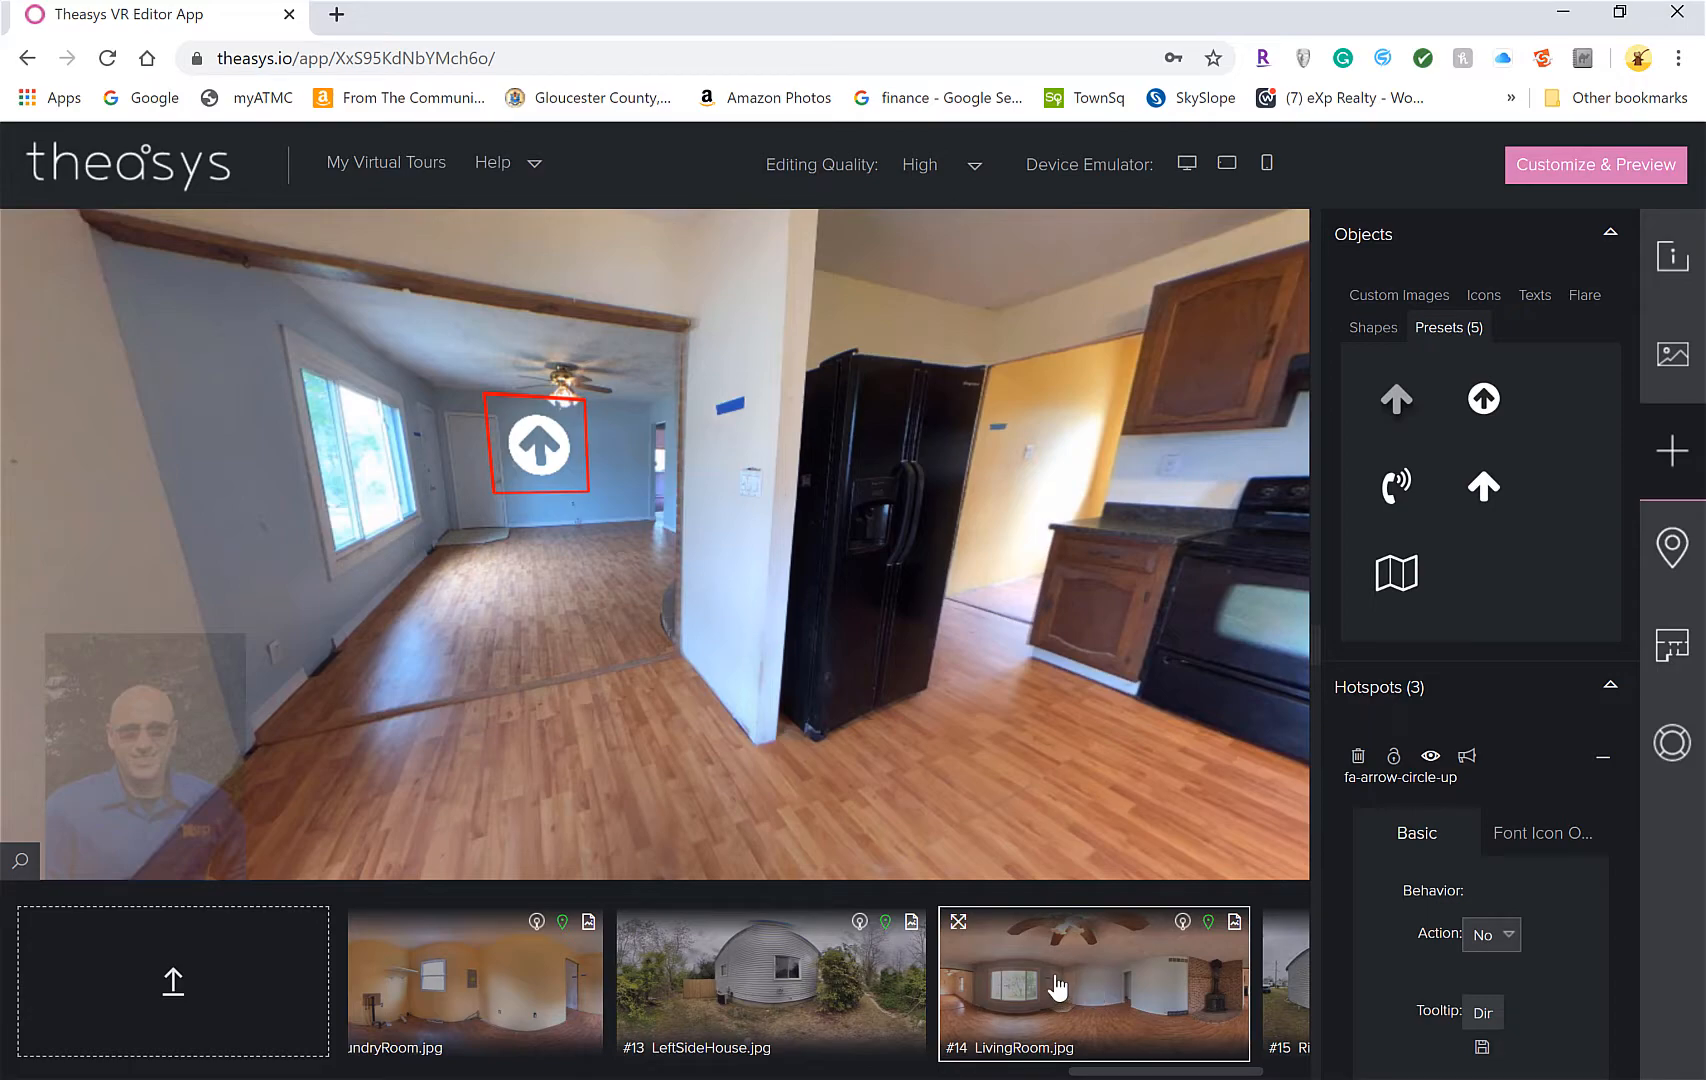
left_click_drag(1060, 988, 508, 438)
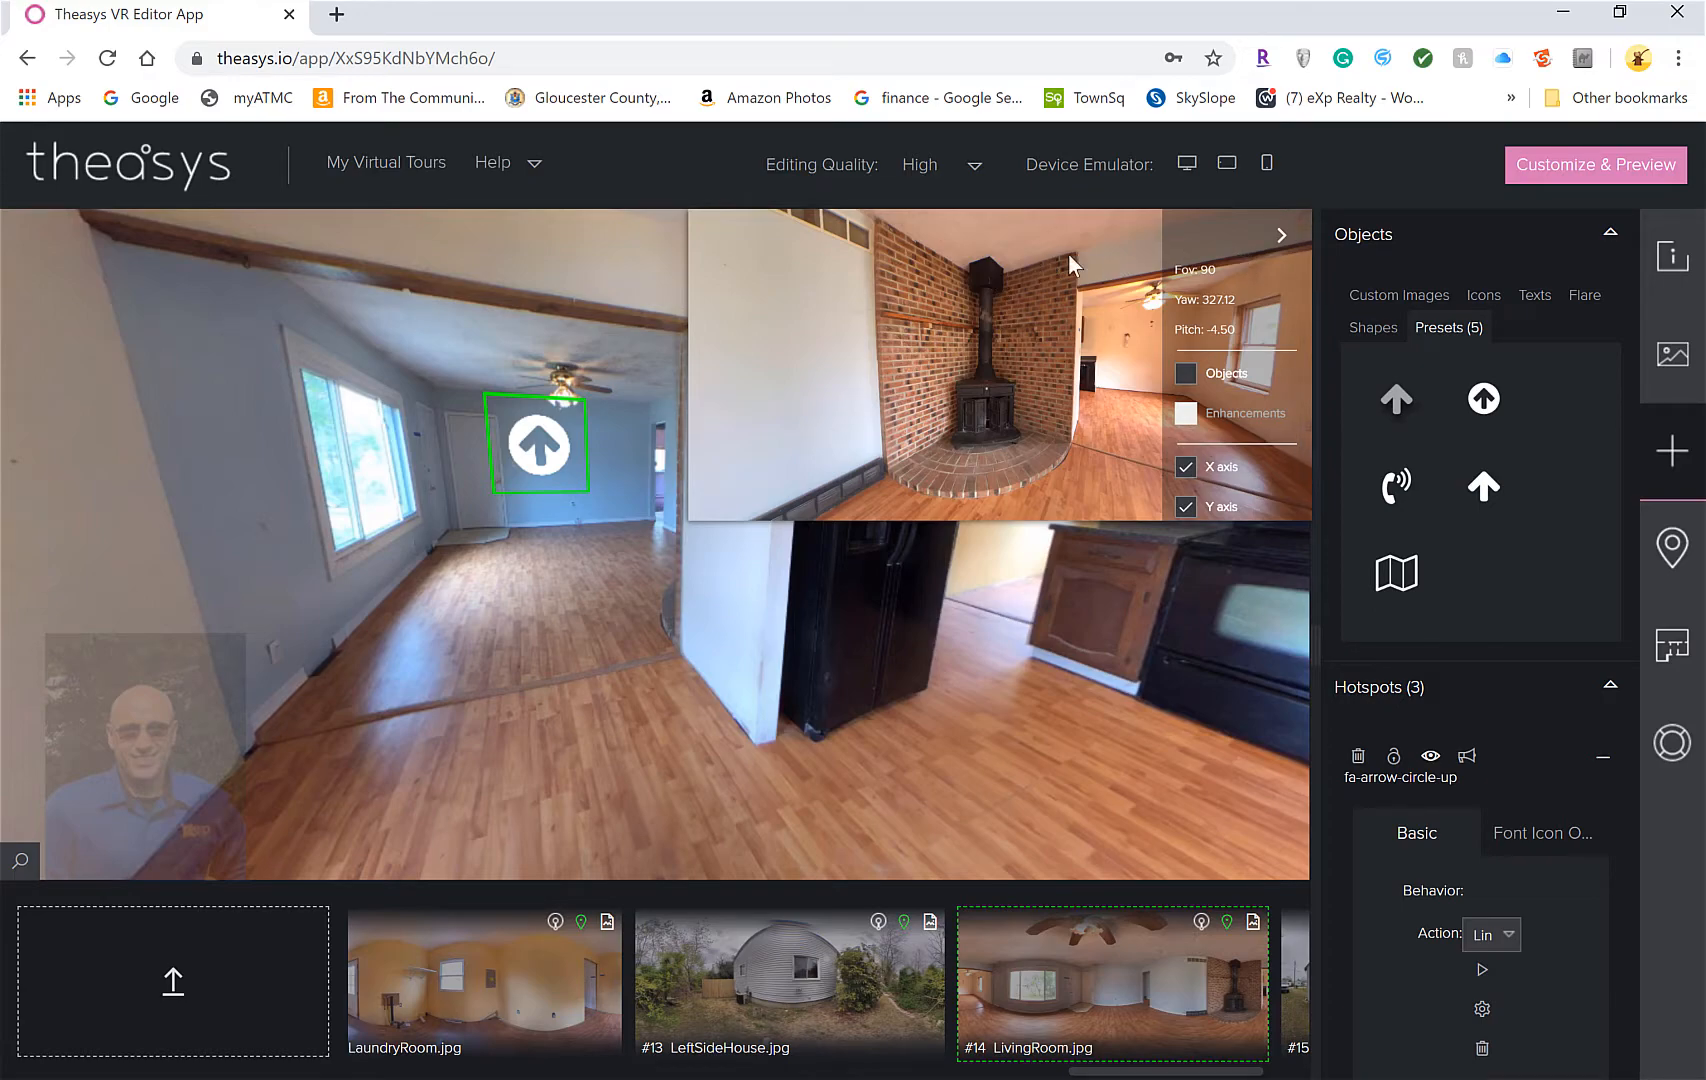
left_click(1281, 234)
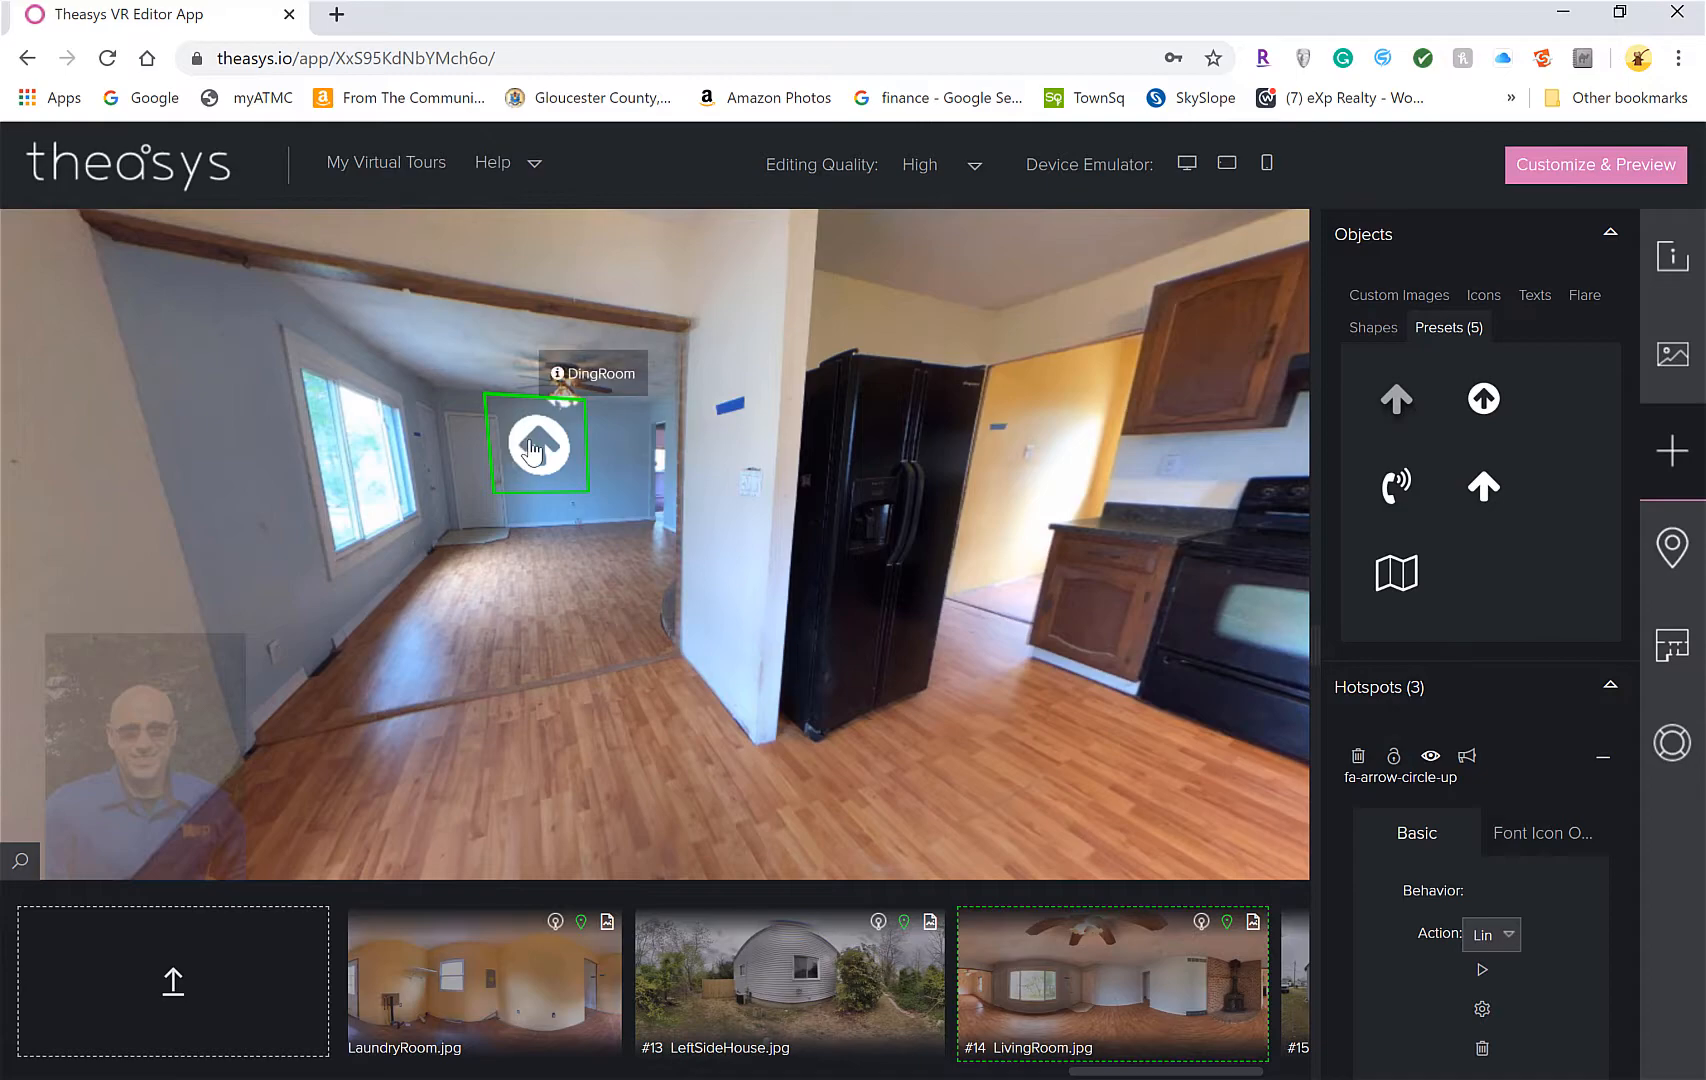
left_click(536, 450)
left_click_drag(941, 601, 769, 590)
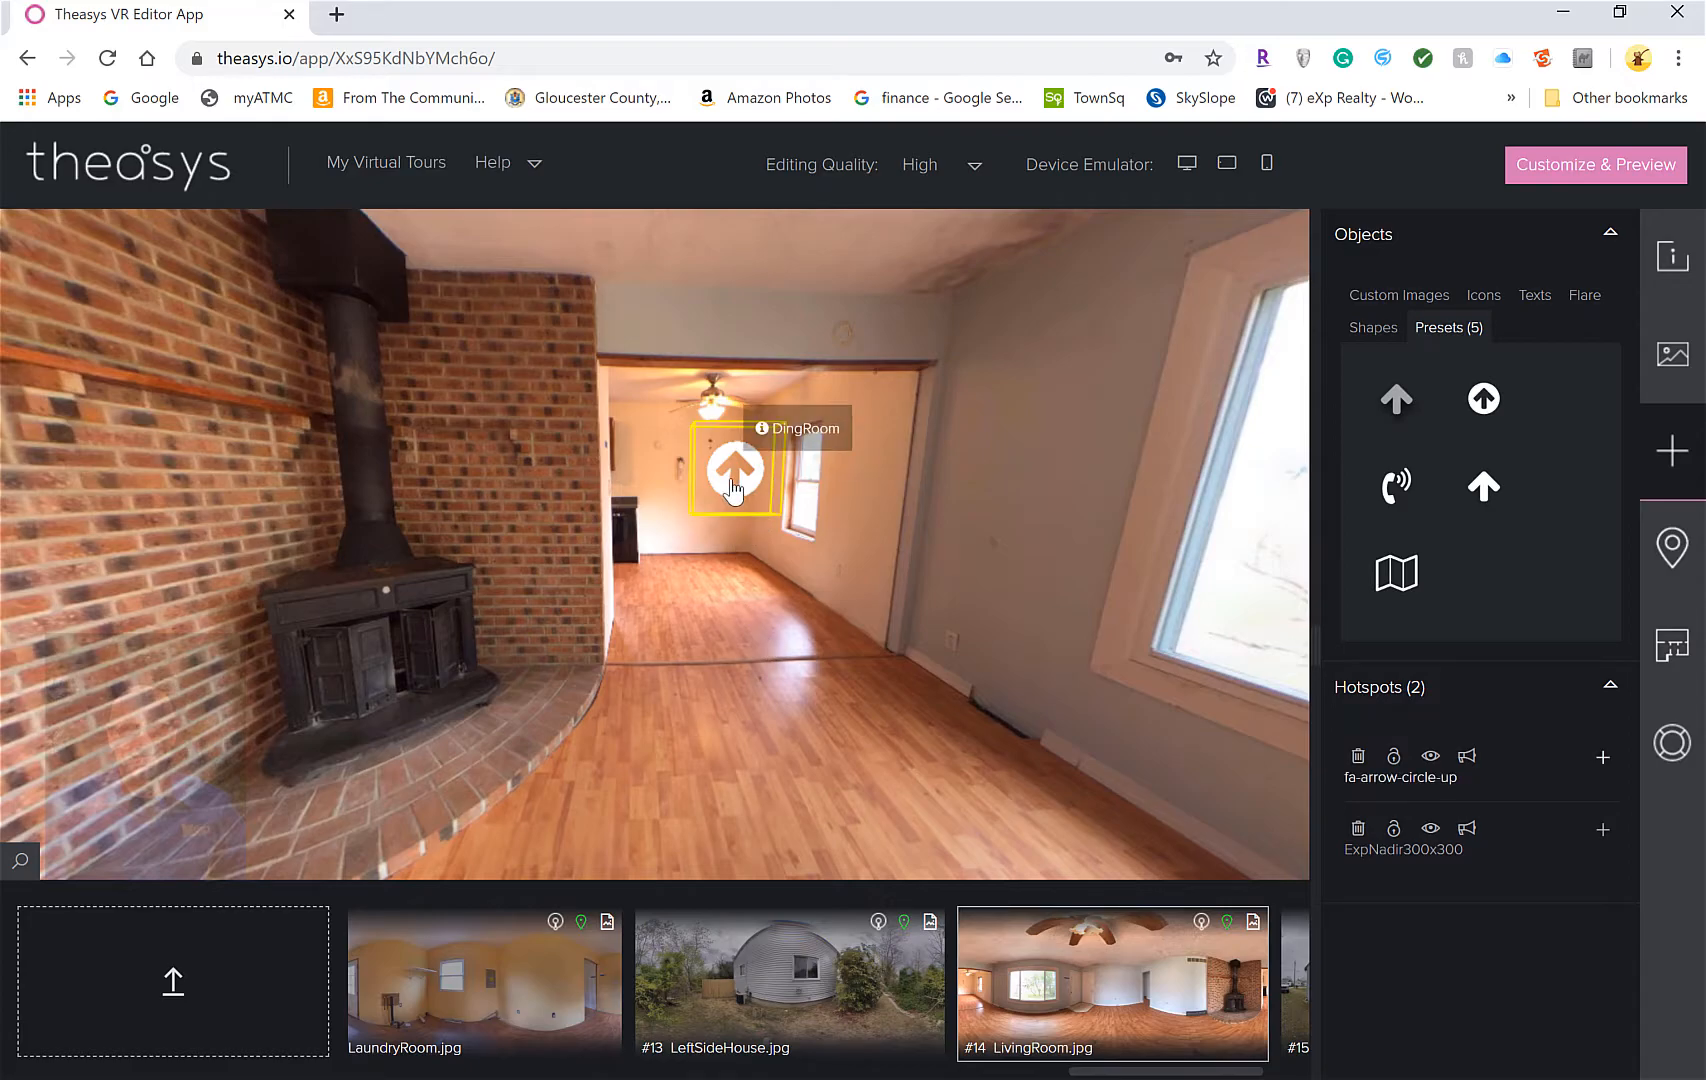
Follow the arrows into the dining room and back, then look around the living room
left_click(733, 472)
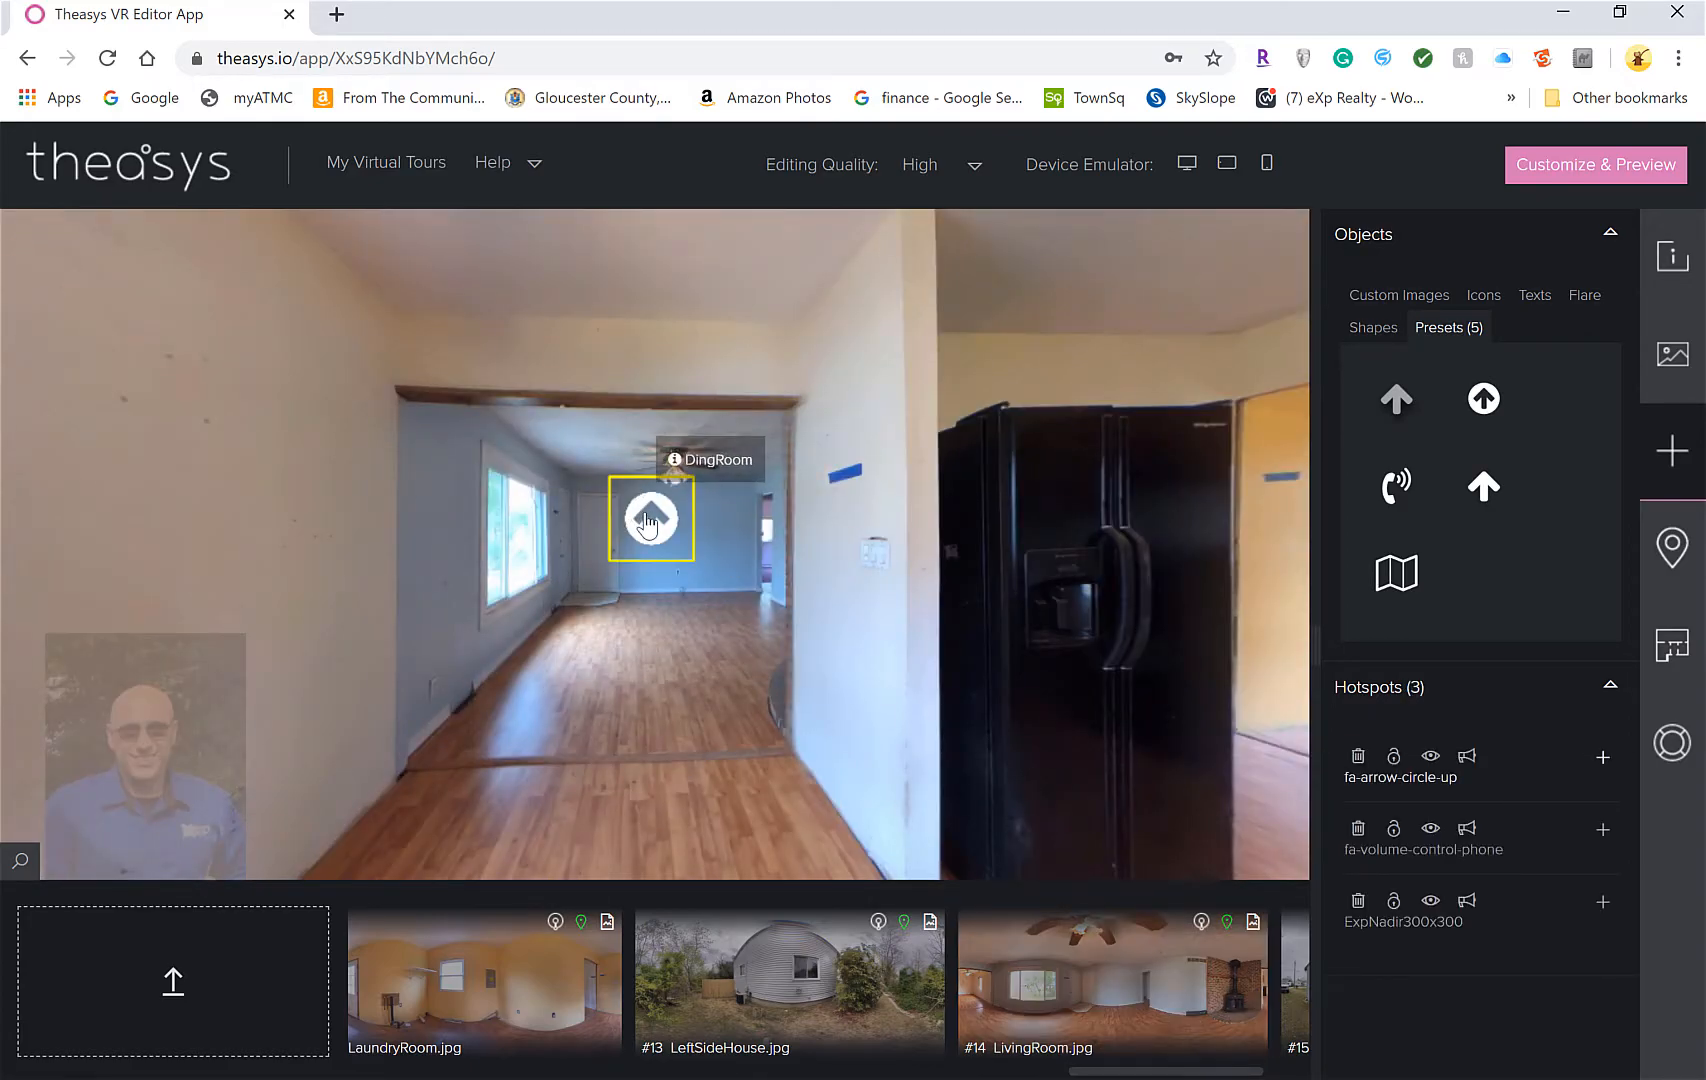
left_click(655, 522)
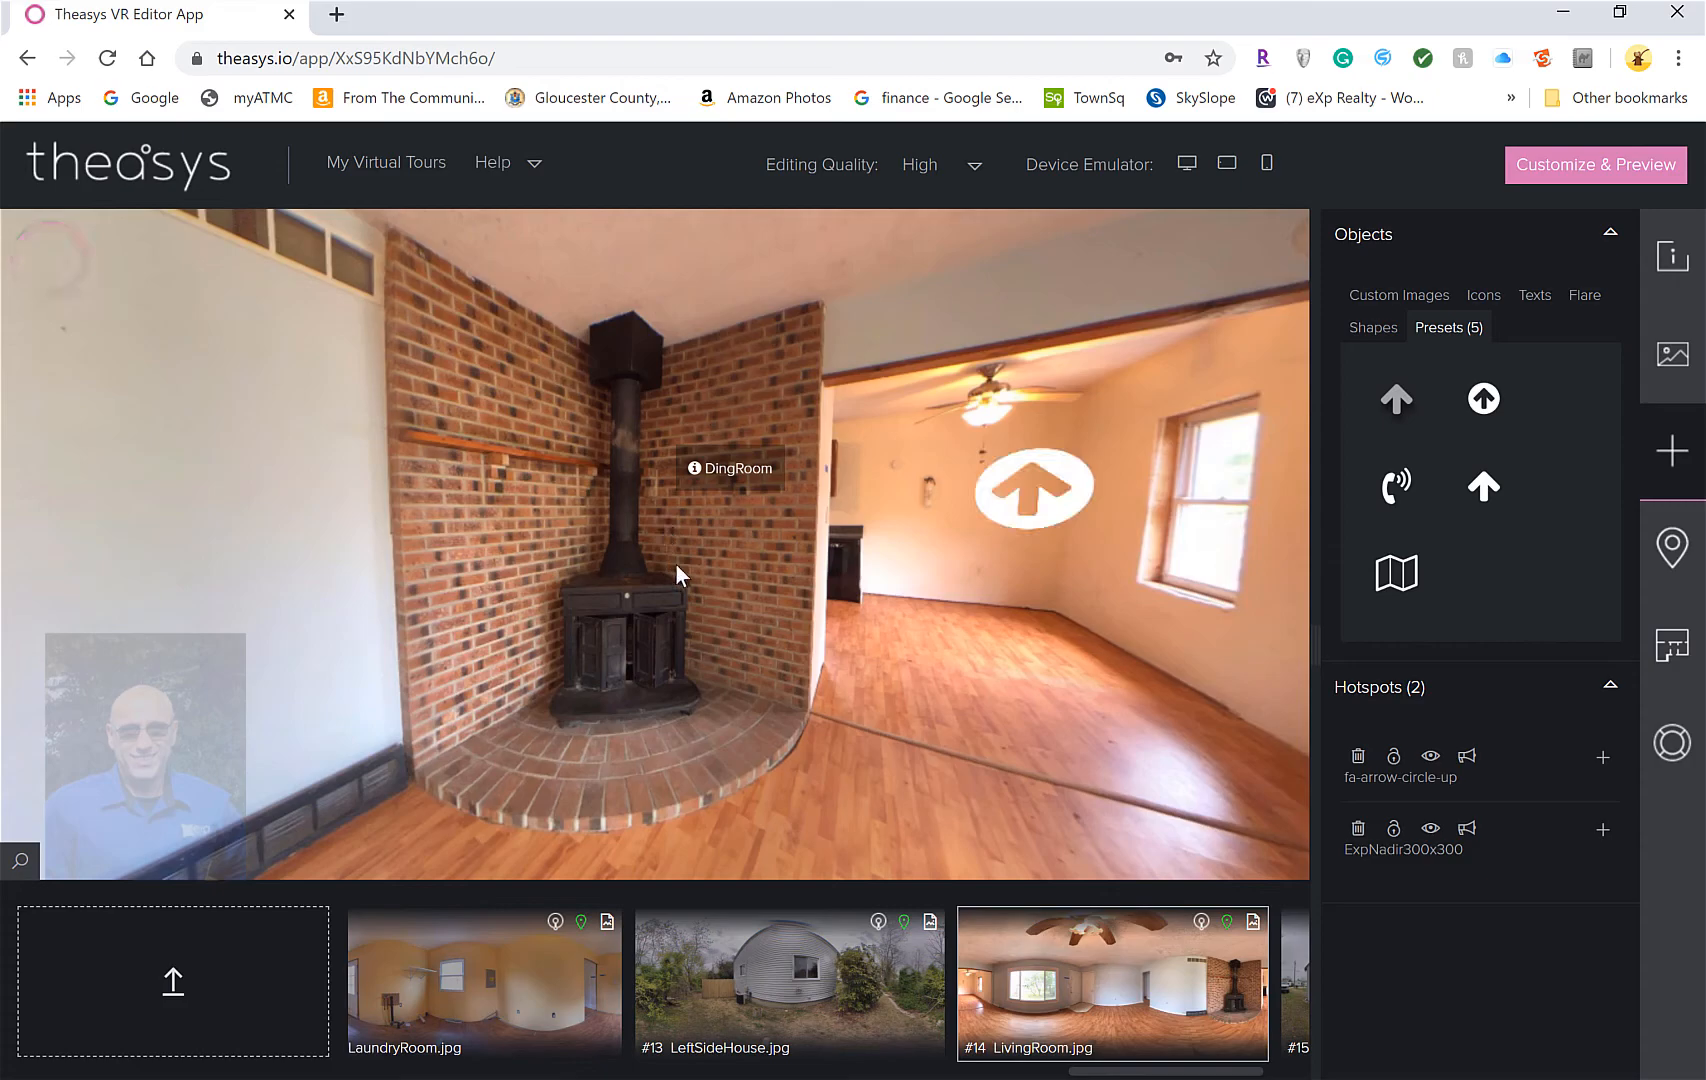
left_click_drag(842, 600, 575, 669)
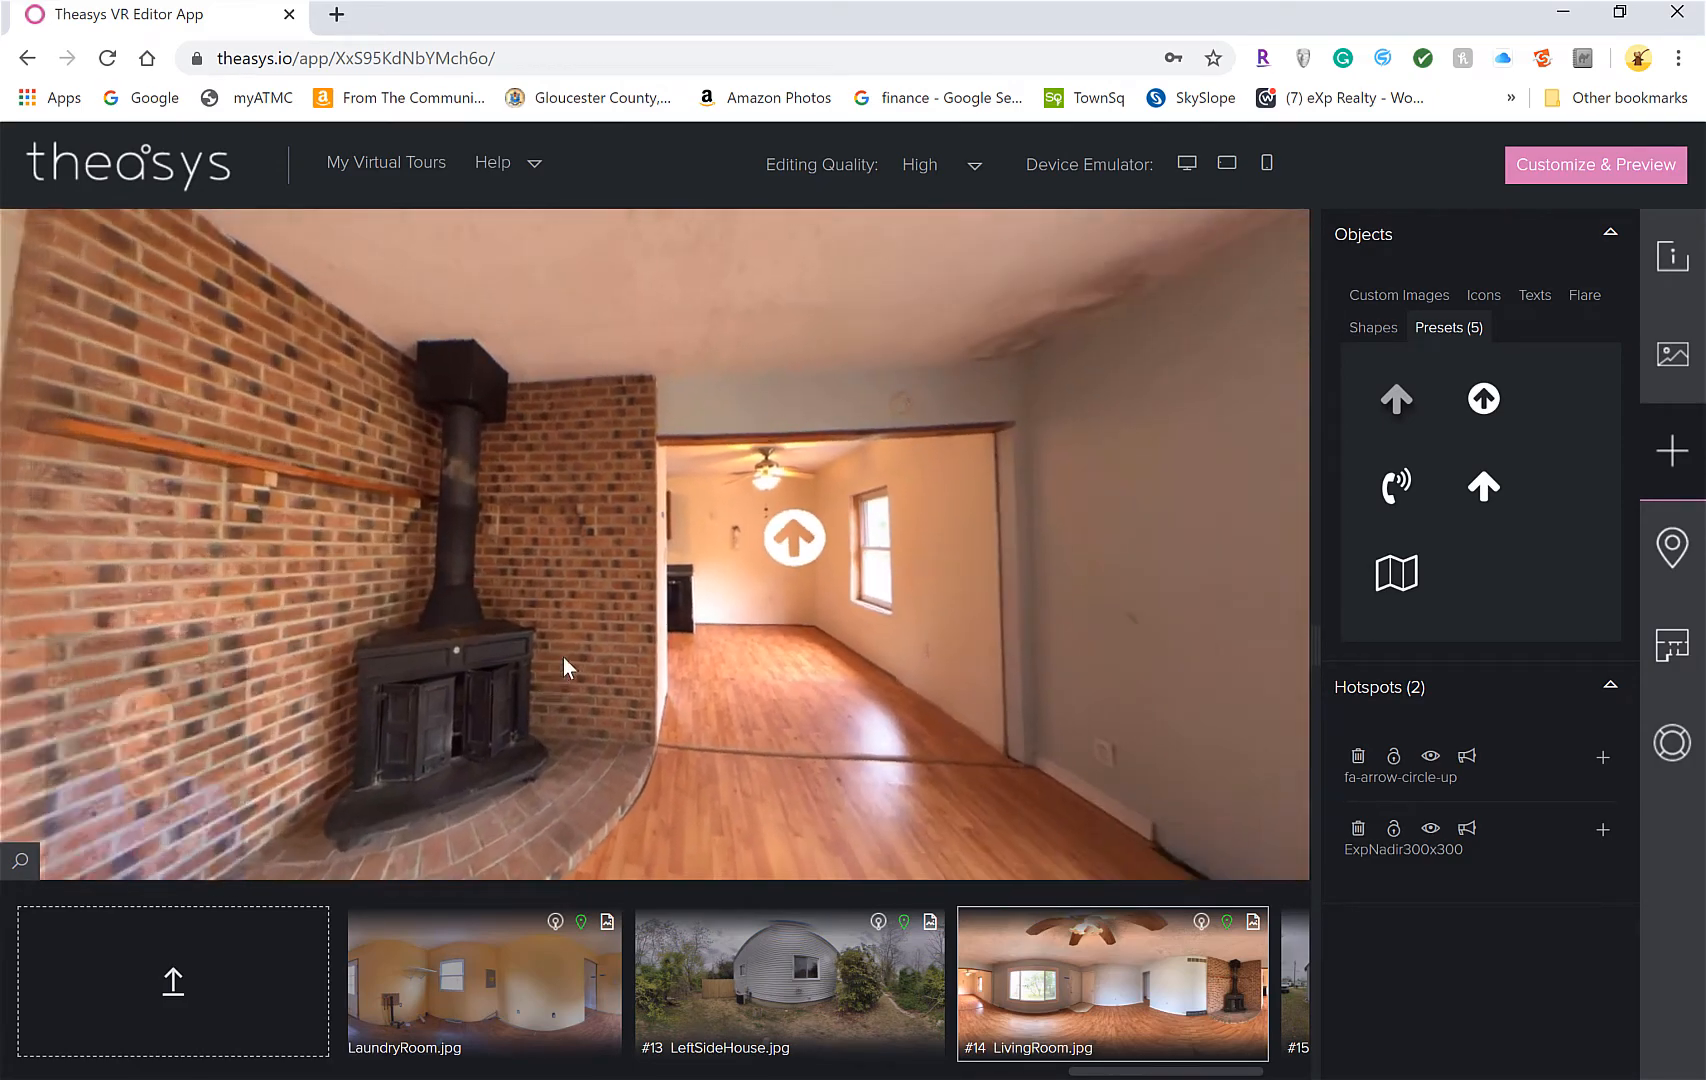
left_click_drag(697, 641, 352, 626)
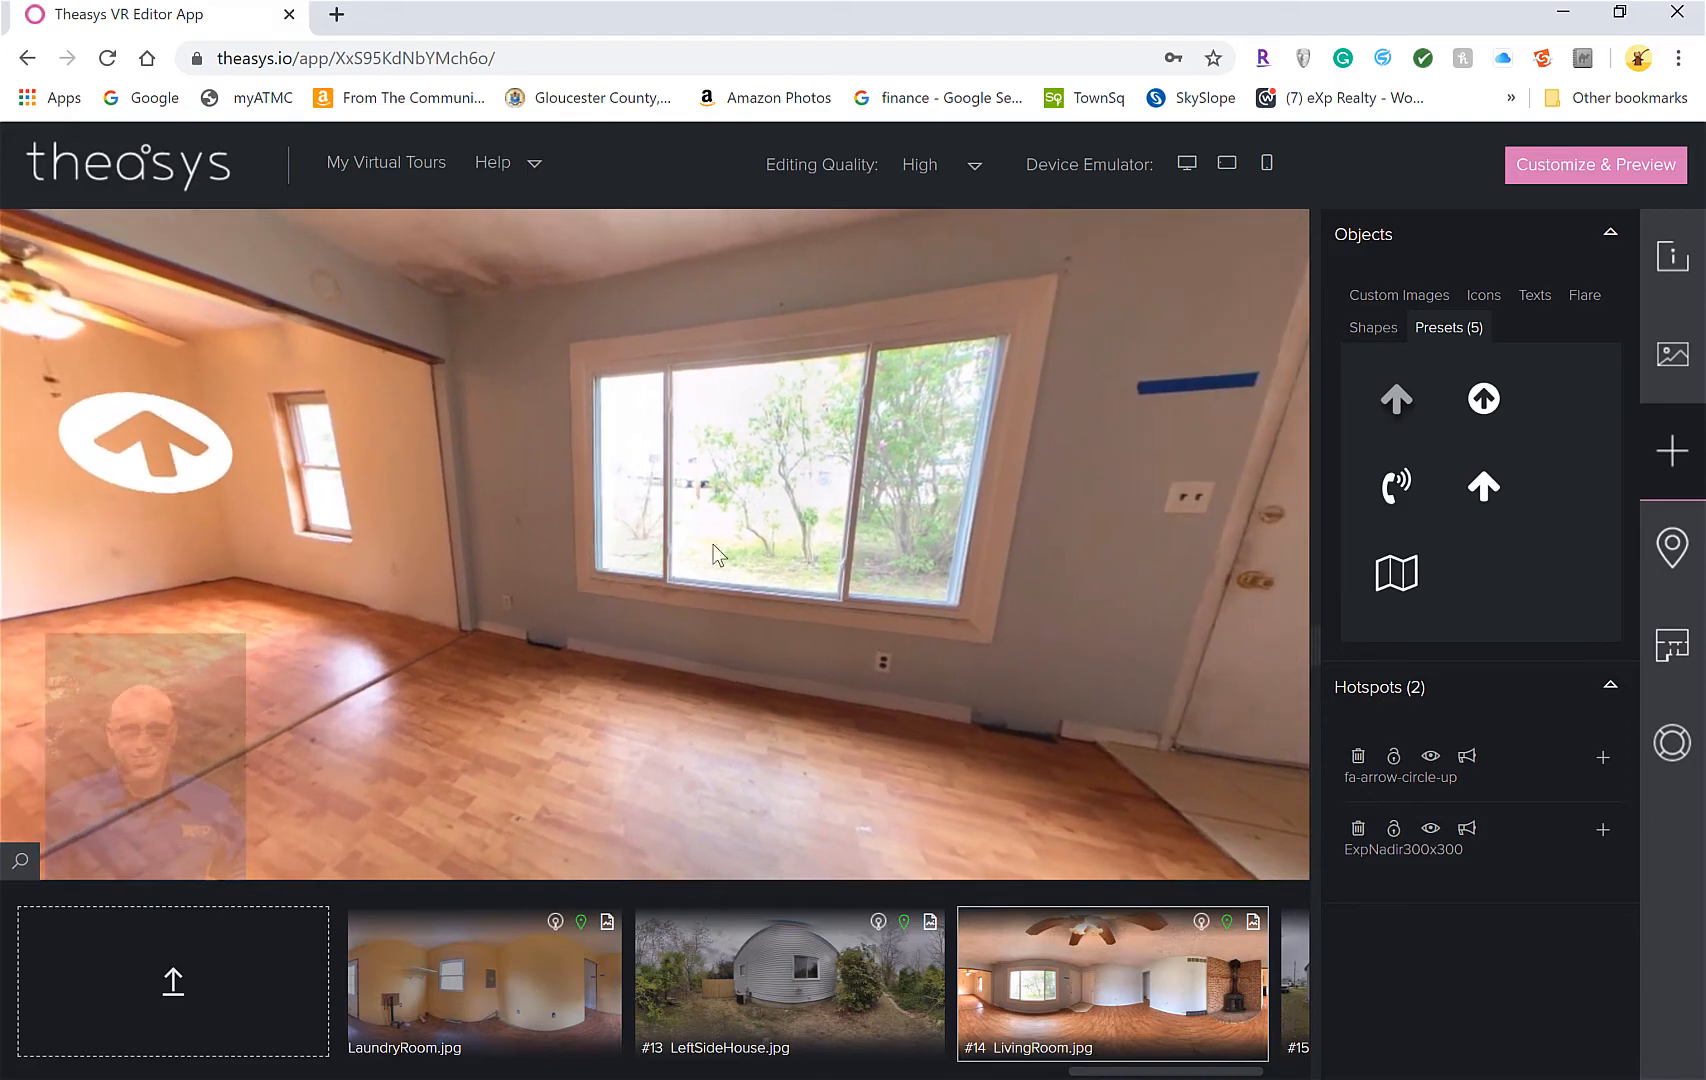
left_click_drag(750, 555, 354, 540)
left_click_drag(1070, 545, 175, 472)
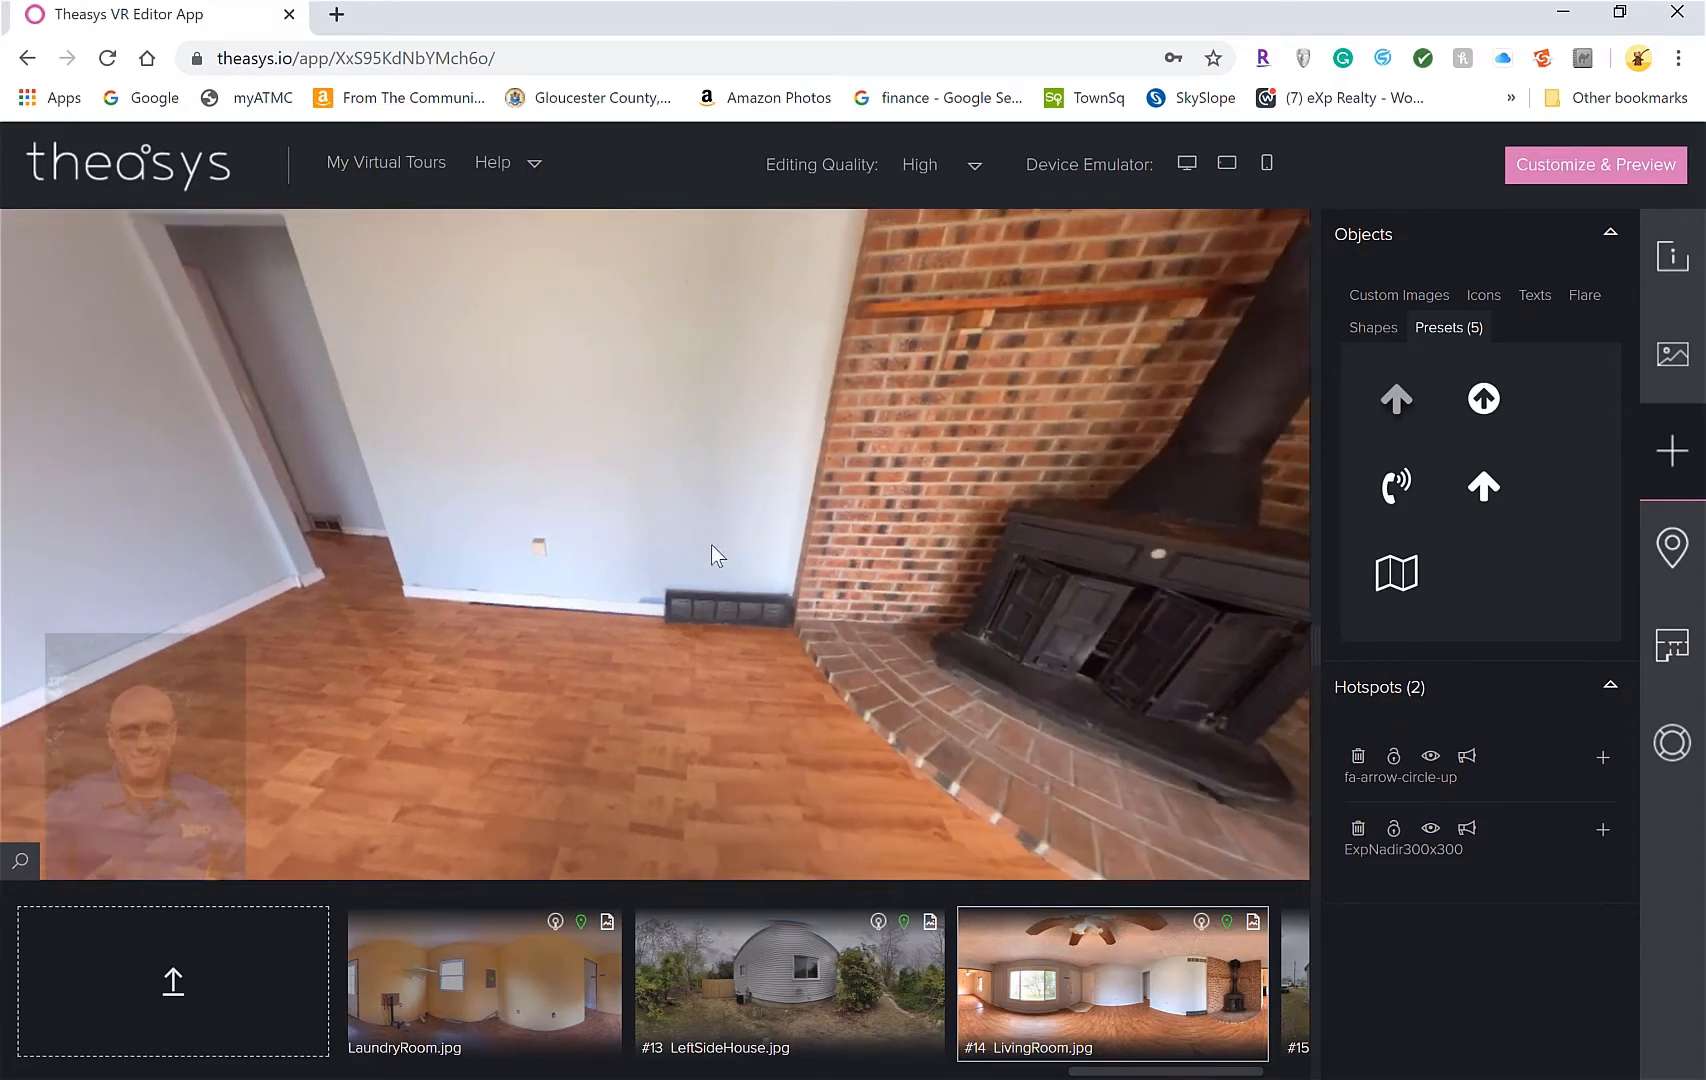
left_click_drag(451, 572, 323, 605)
Follow the DingRoom arrow back into the dining room and turn toward the phone hotspot
left_click(750, 425)
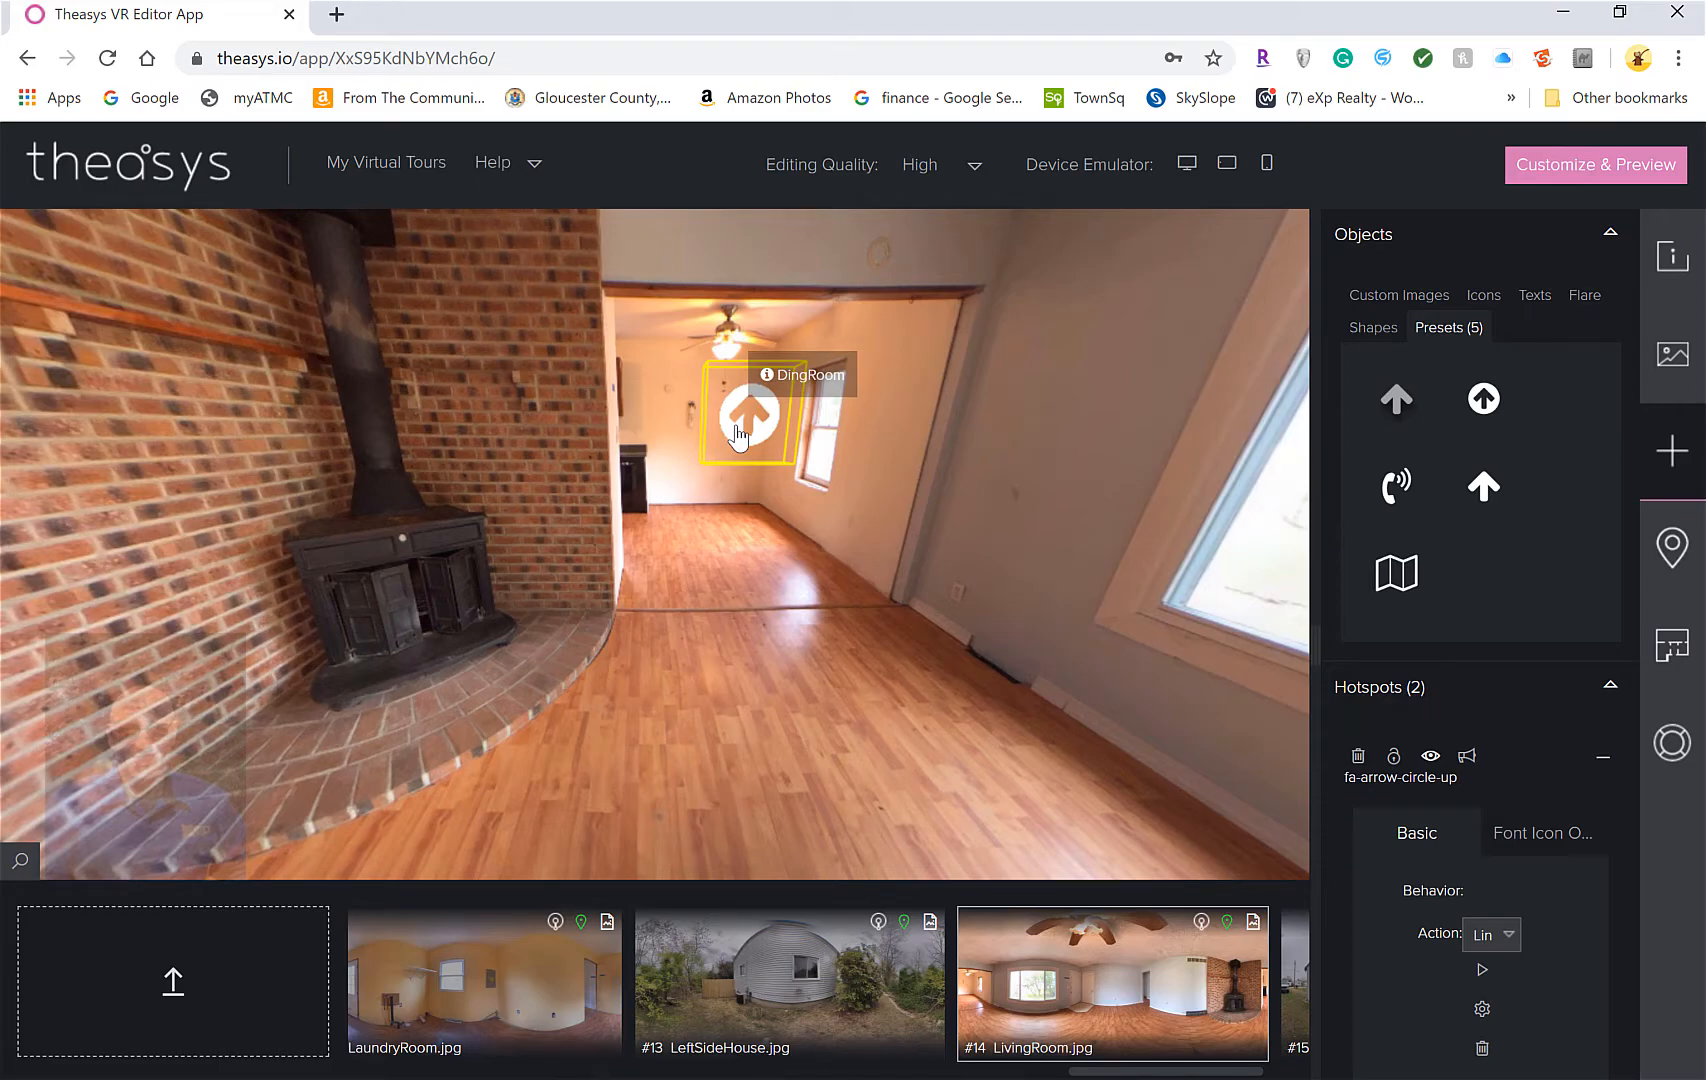
double_click(738, 435)
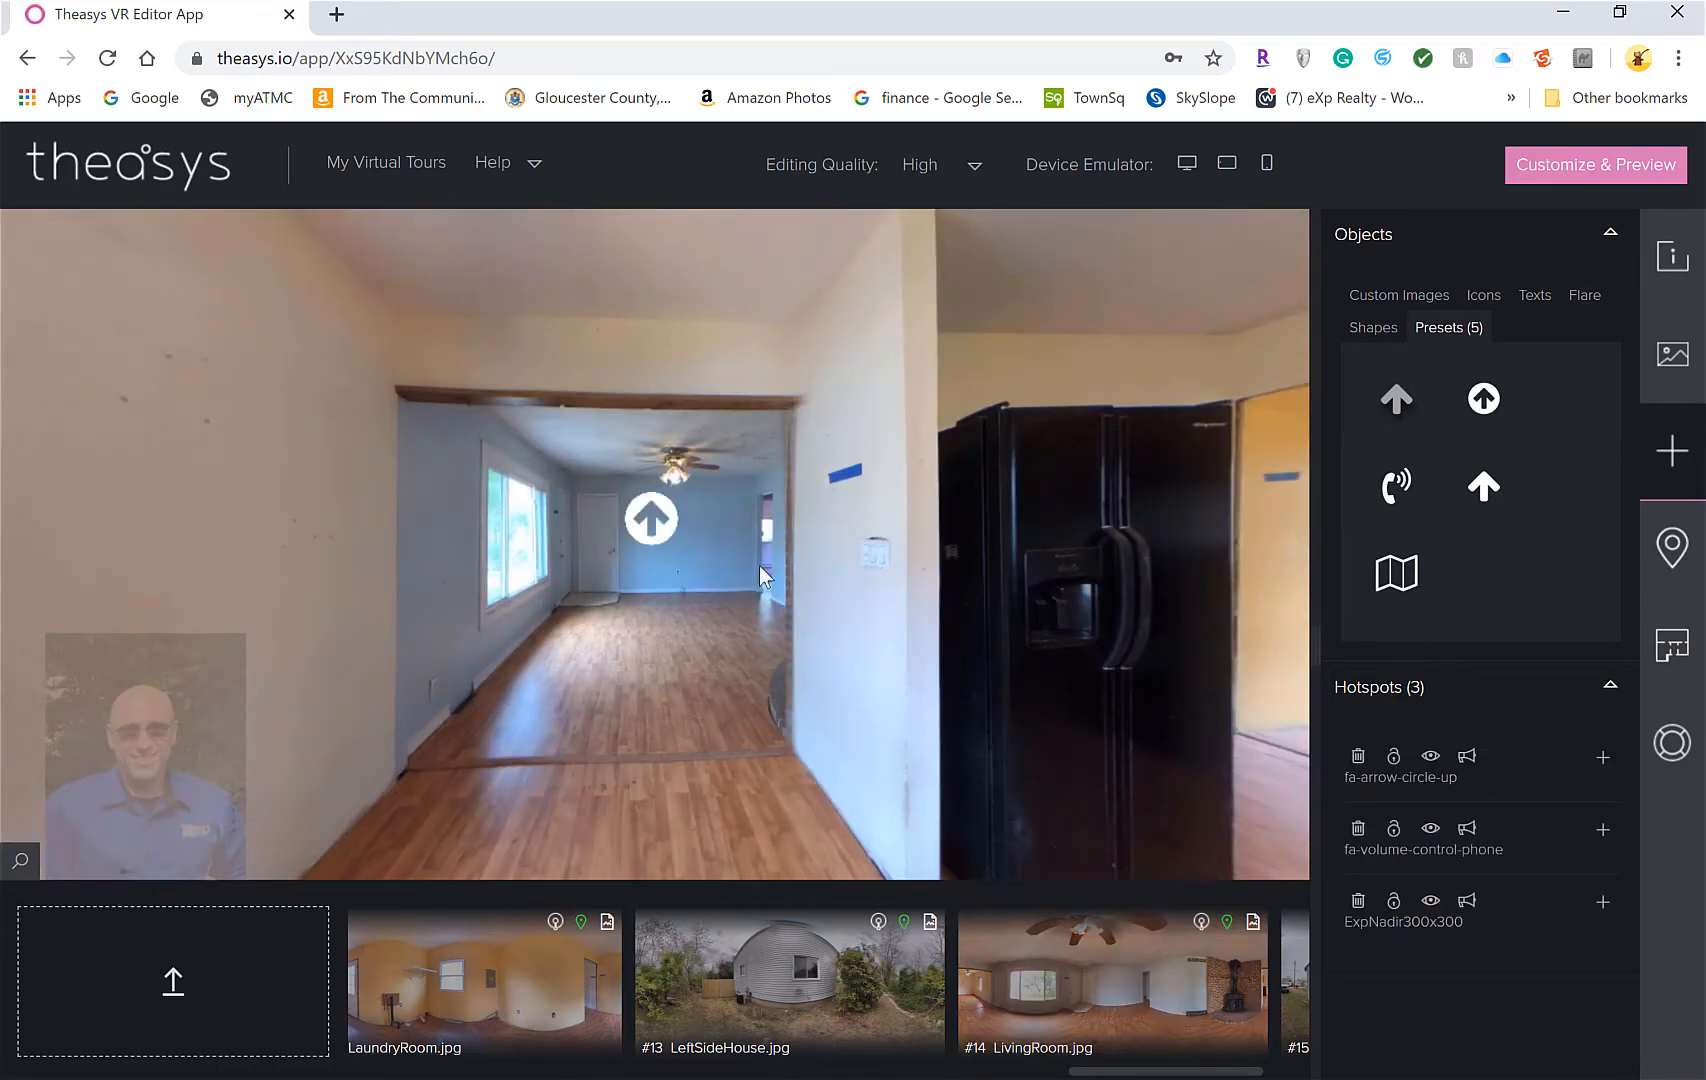
left_click_drag(270, 470, 570, 445)
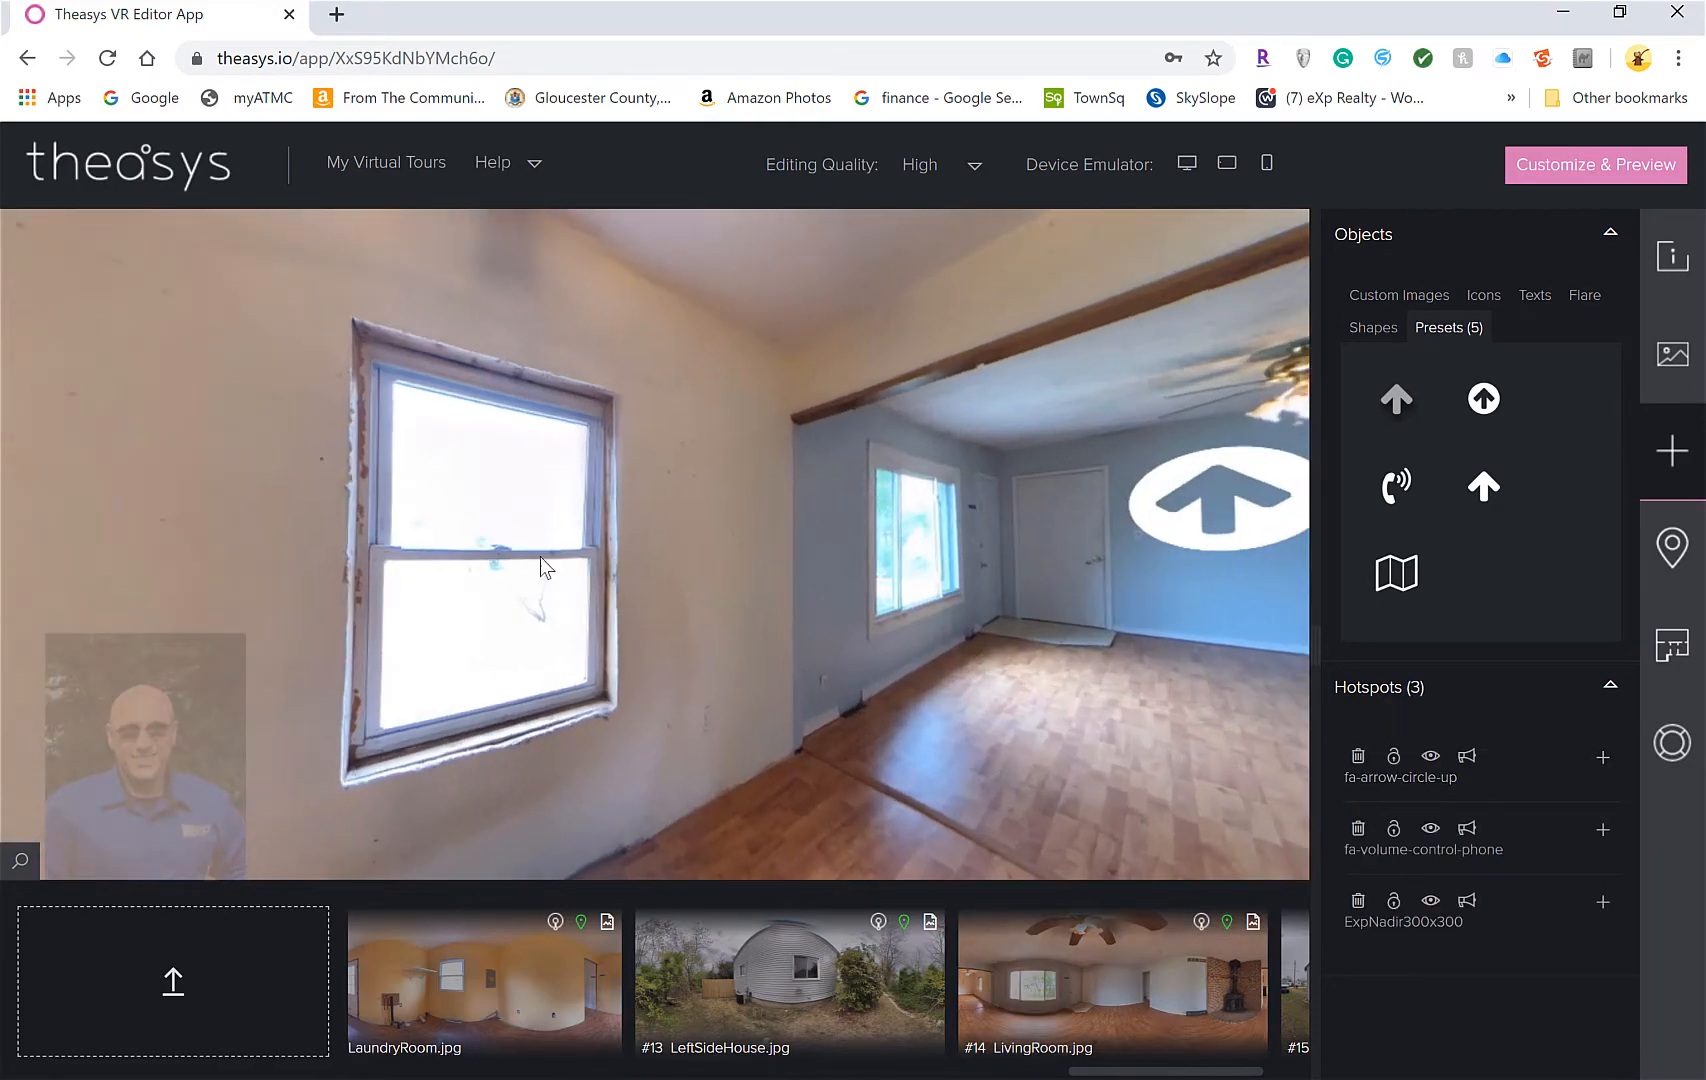
left_click_drag(1010, 640, 1162, 659)
left_click_drag(548, 586, 1060, 548)
left_click_drag(686, 534, 845, 536)
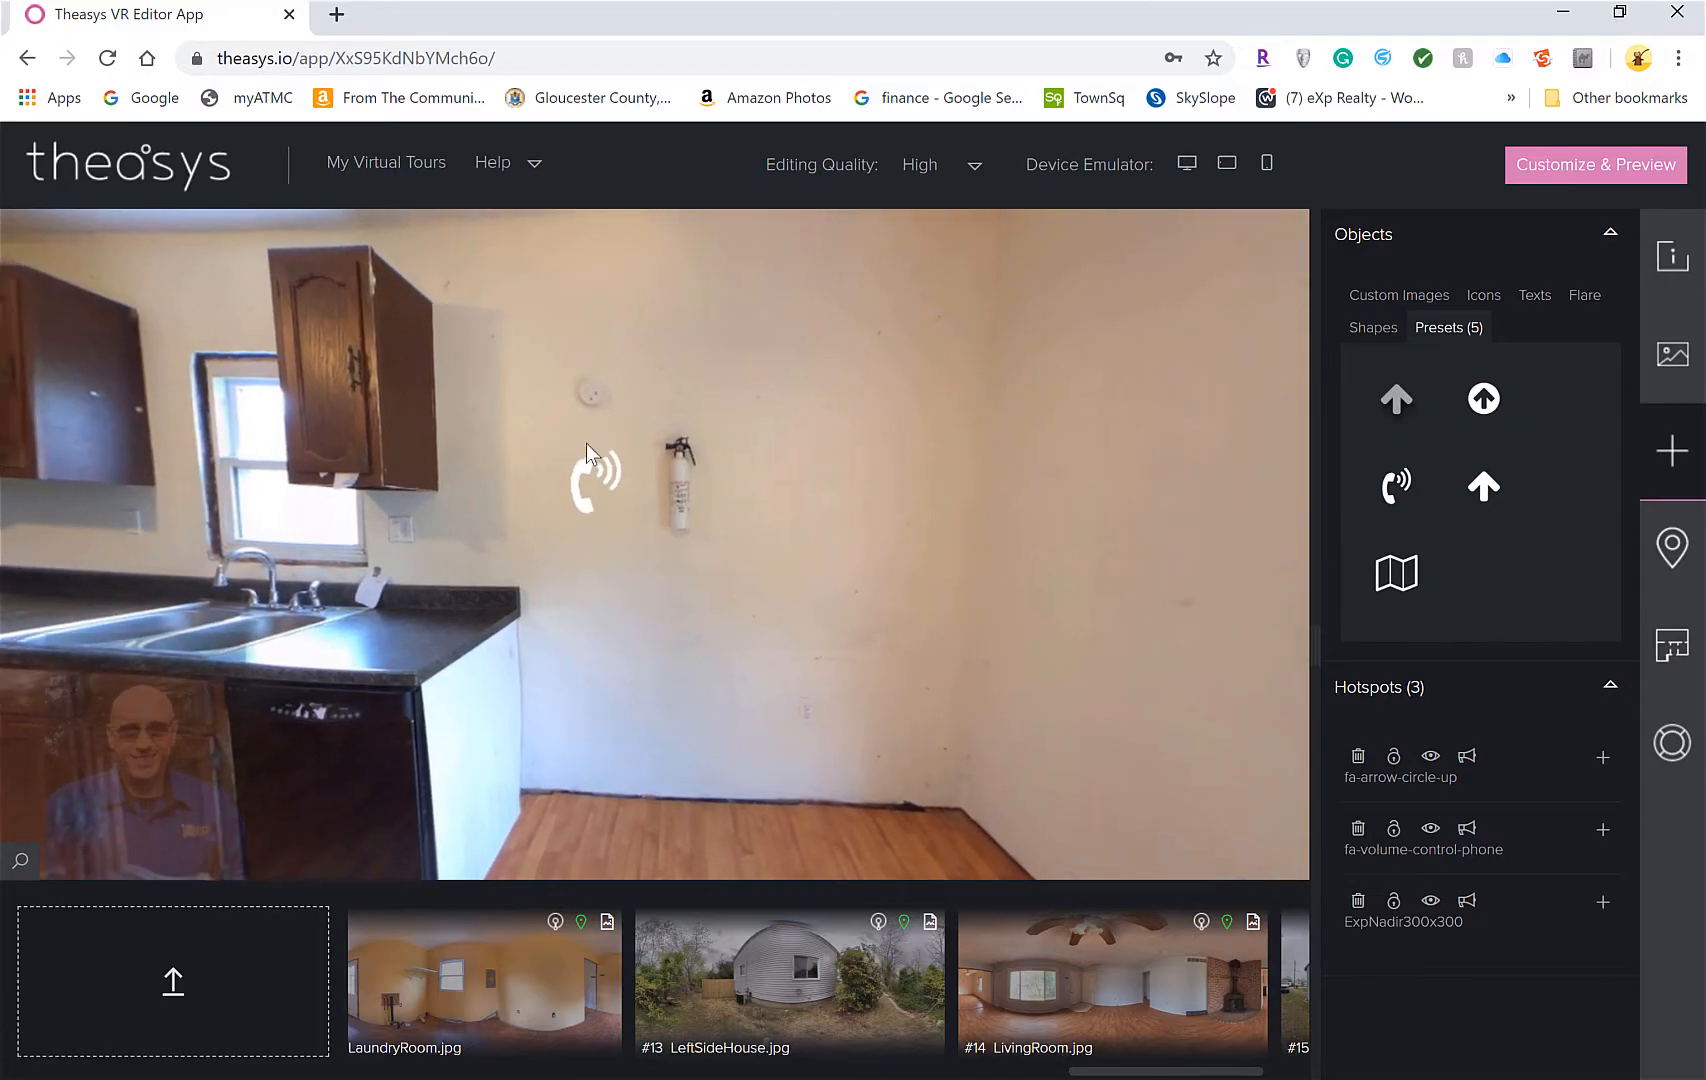
Delete the kitchen's existing phone hotspot
left_click(601, 485)
right_click(601, 478)
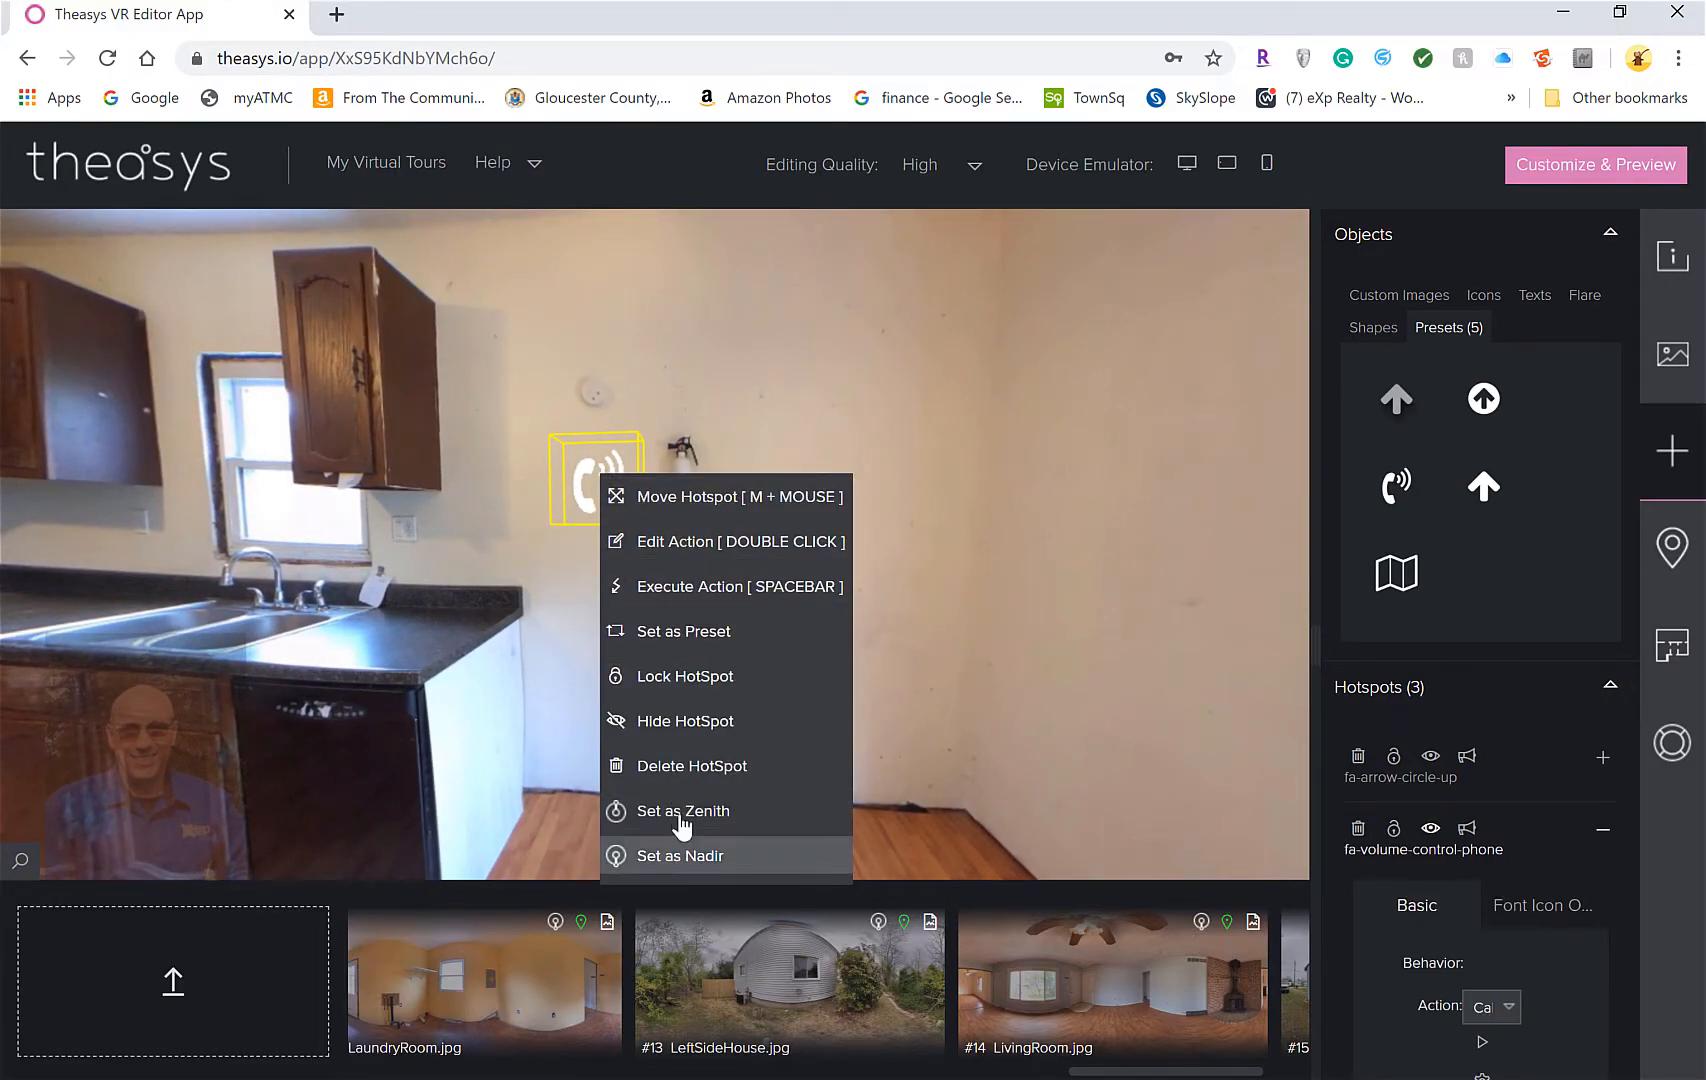
left_click(727, 767)
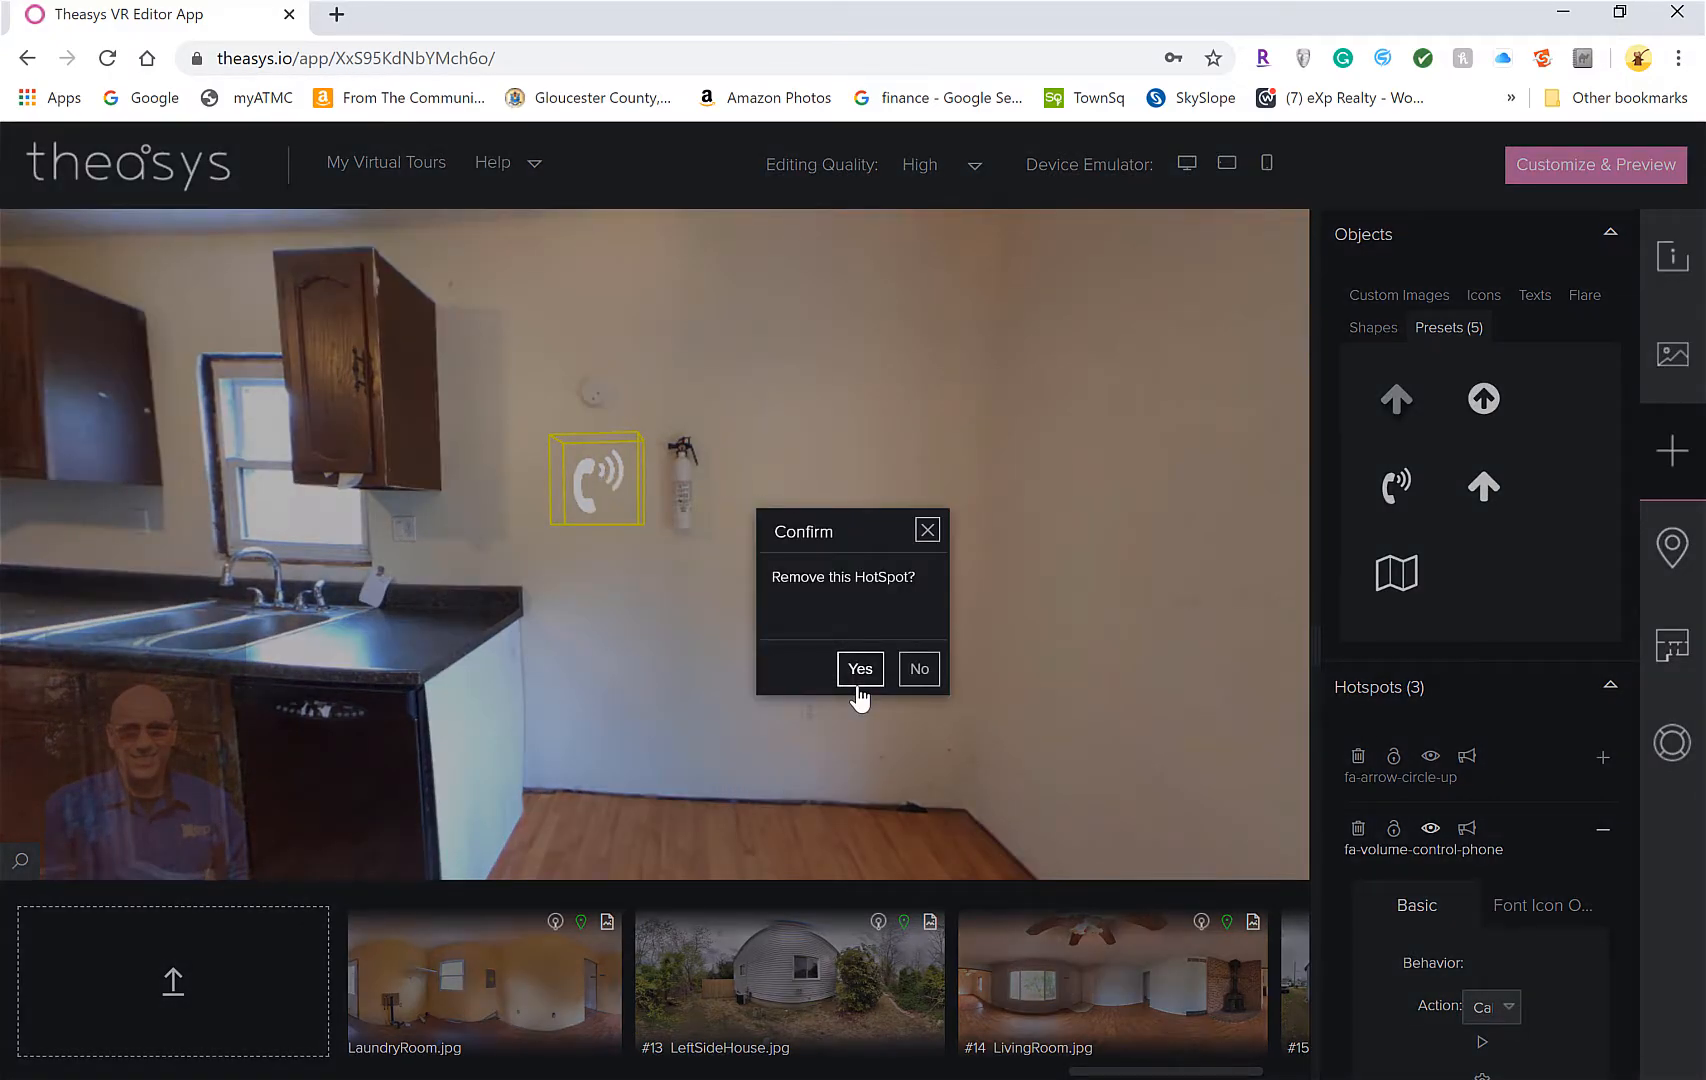
left_click(858, 675)
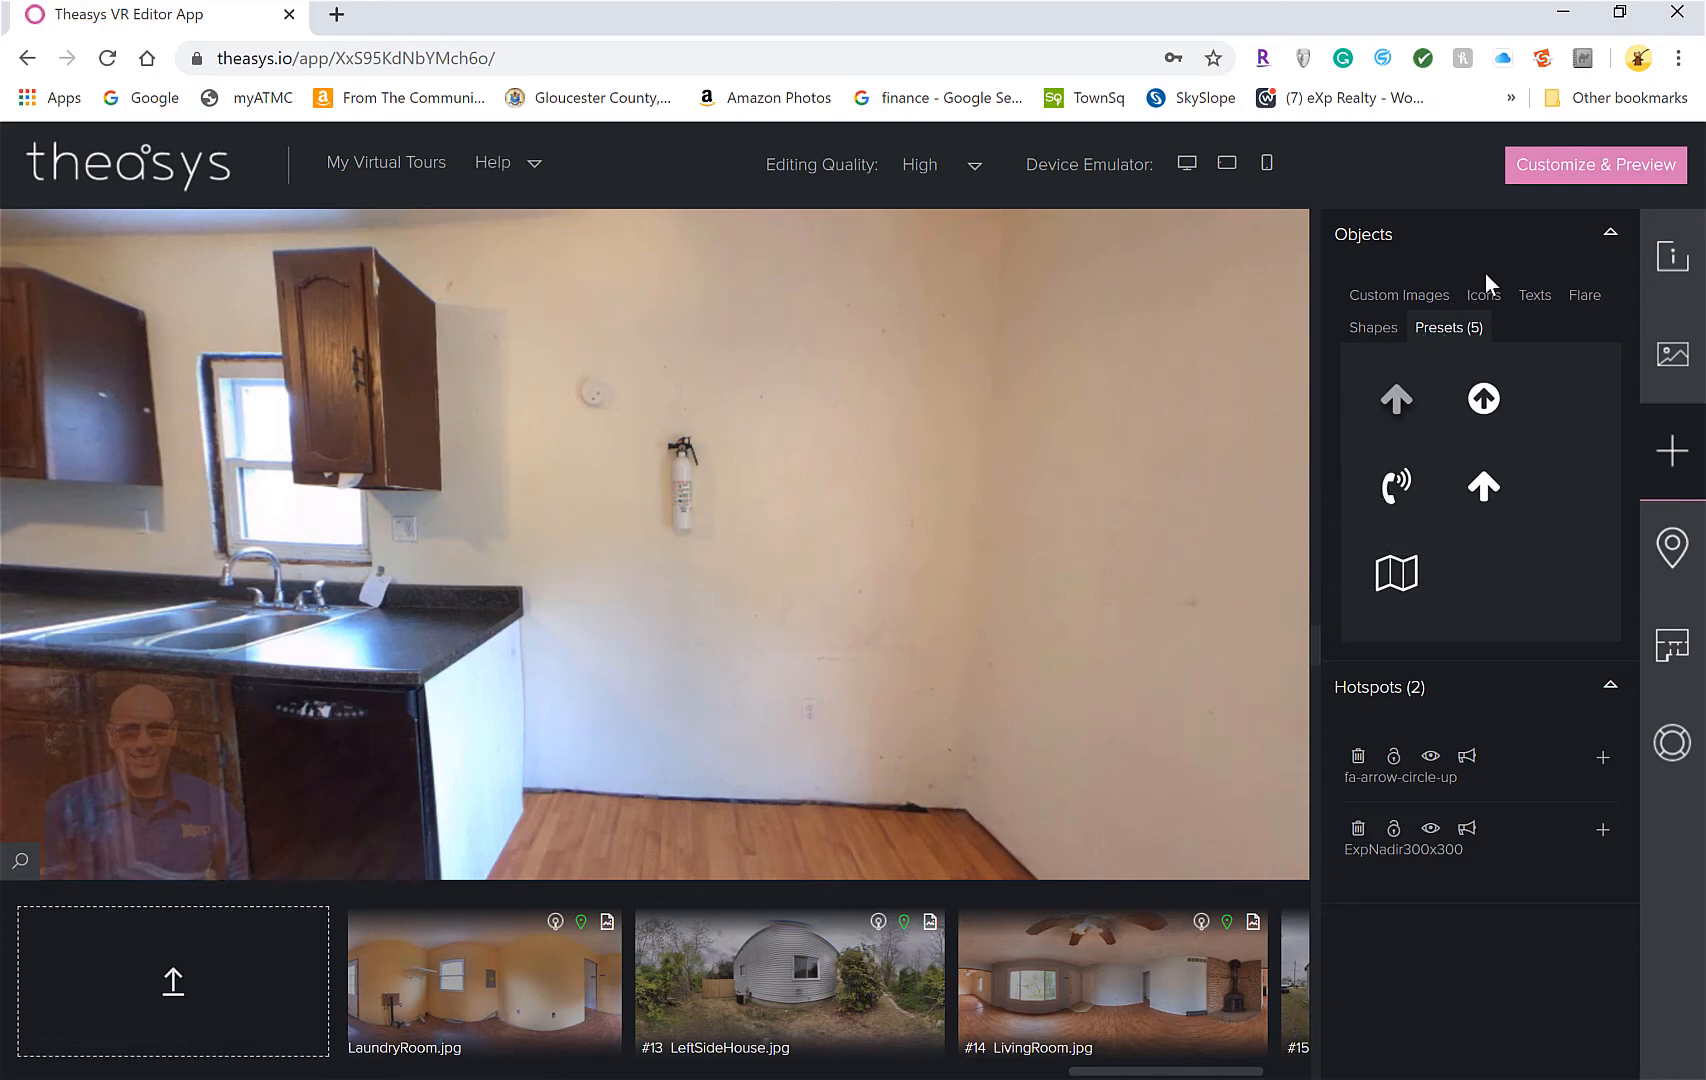
Search the icon library for 'pho' and place the phone-volume icon beside the extinguisher
left_click(1484, 298)
double_click(1458, 495)
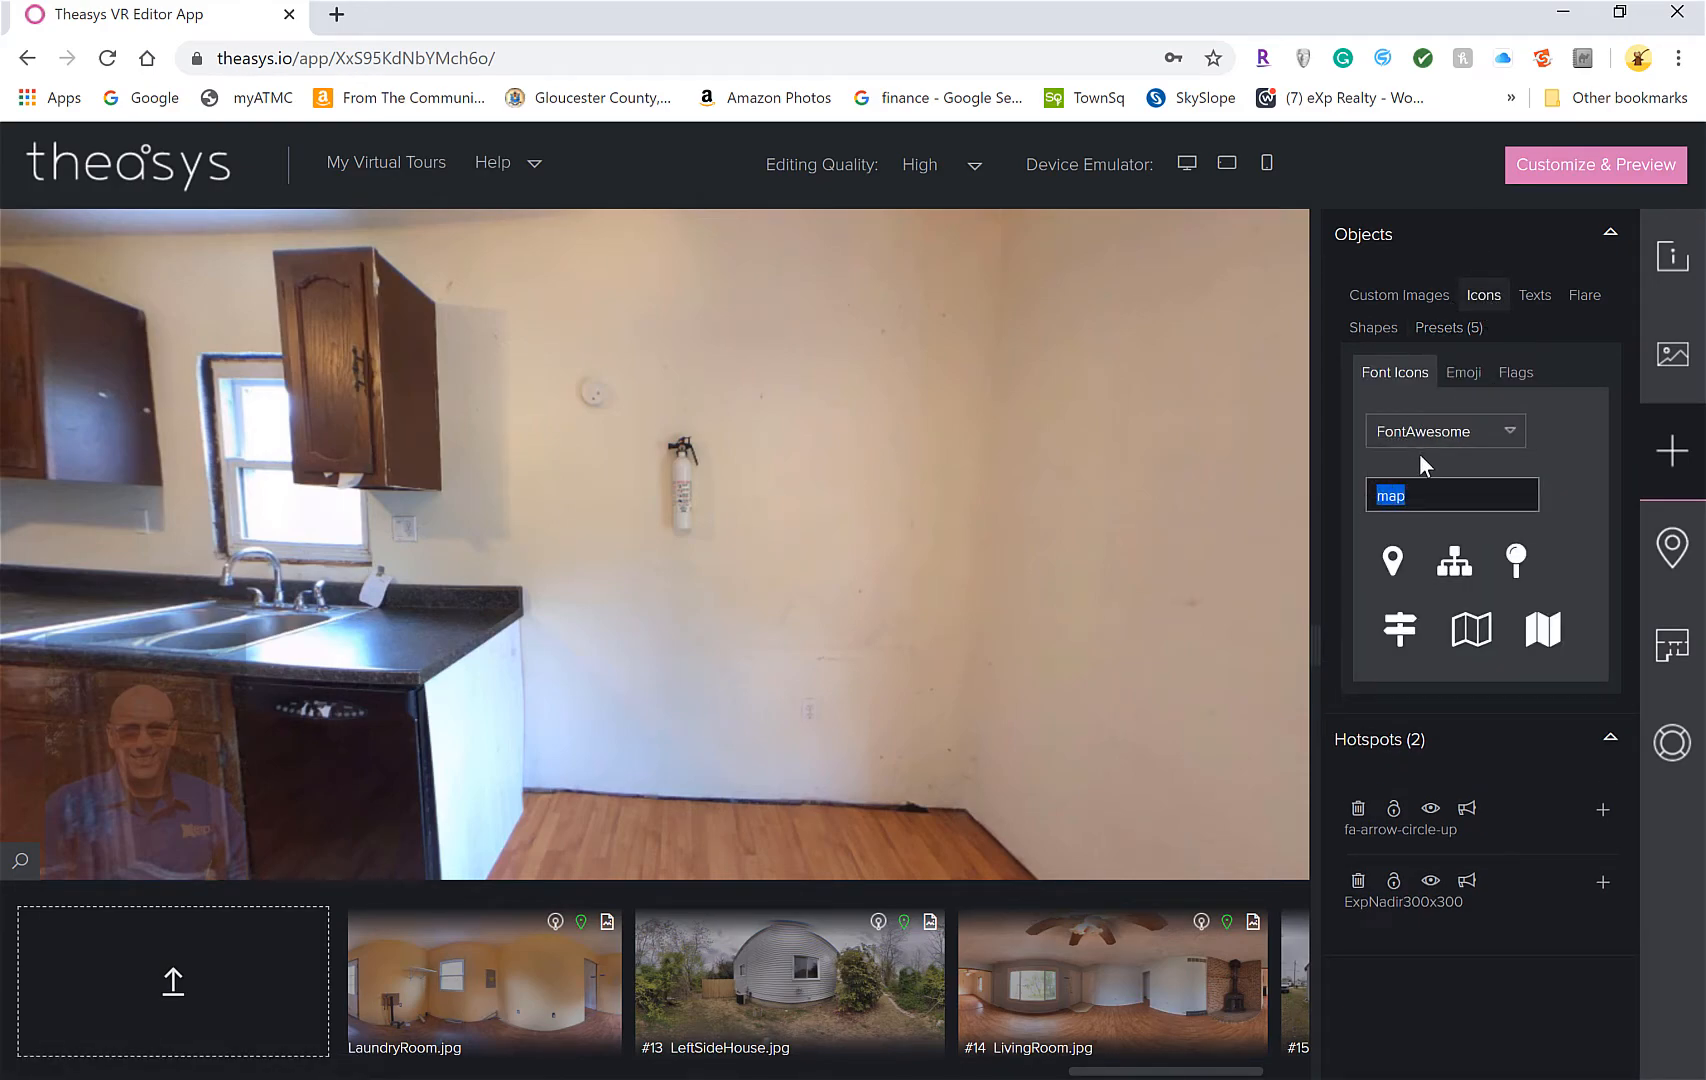
type("p")
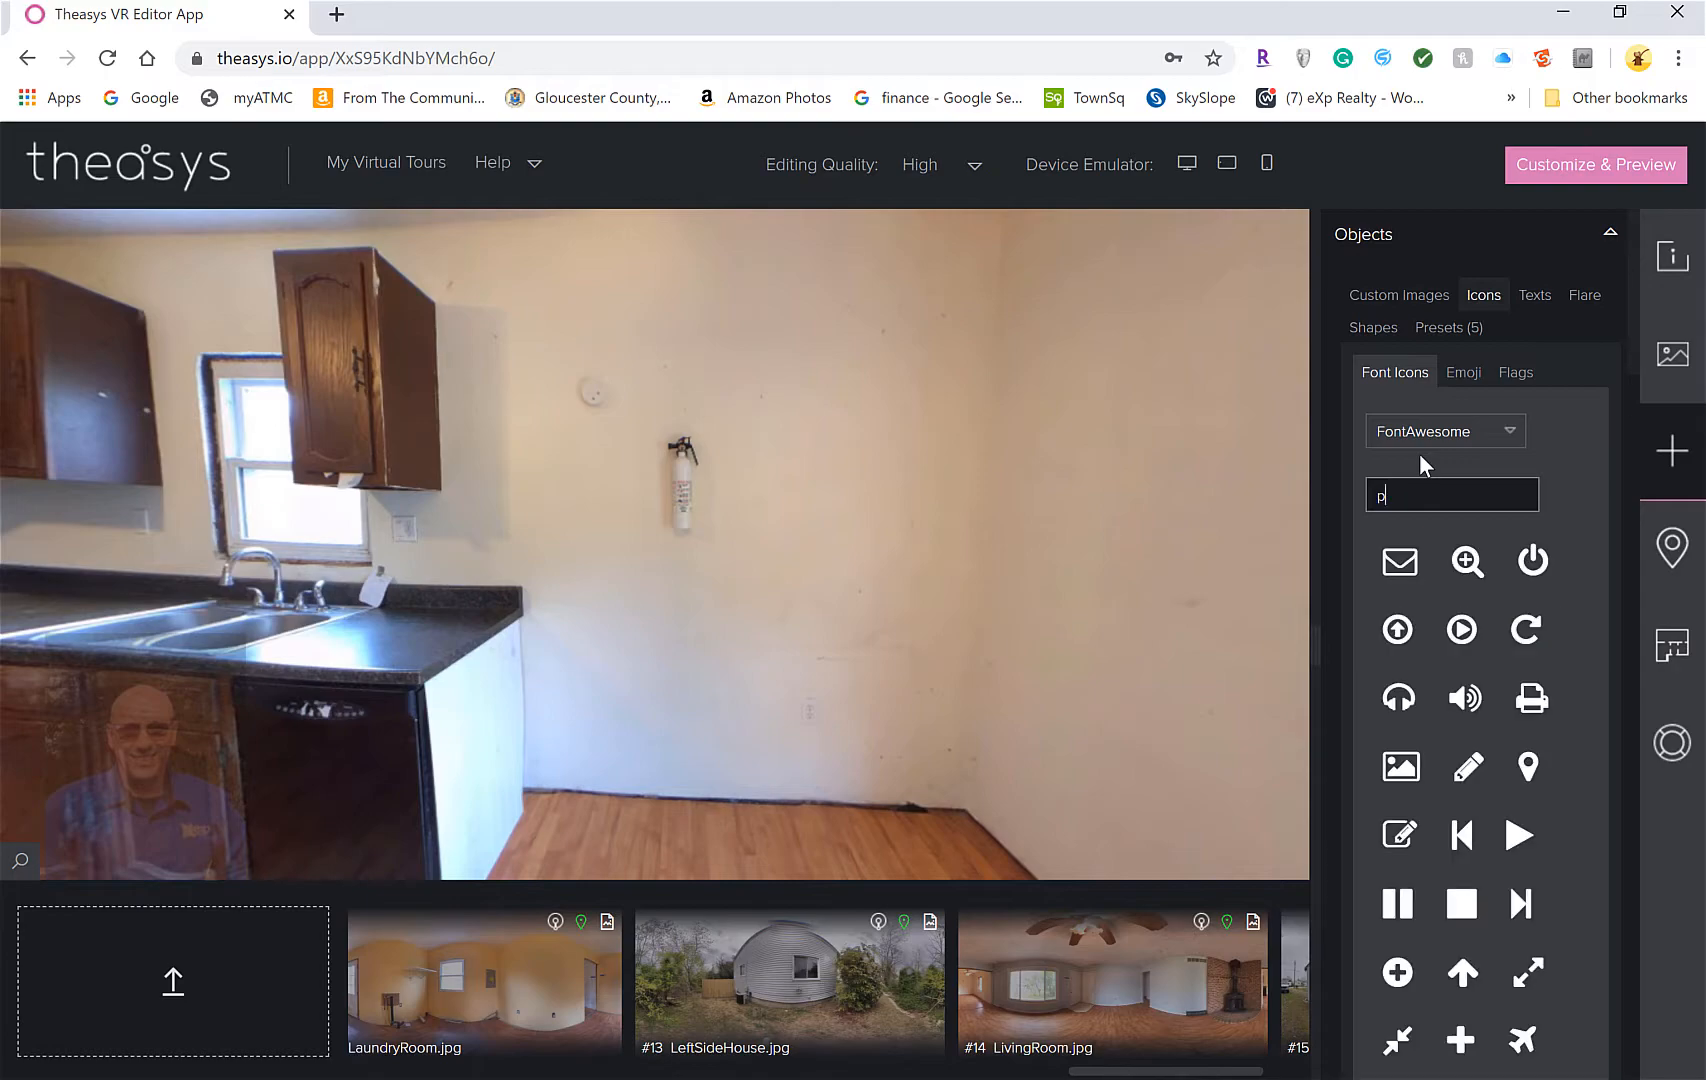
type("hone")
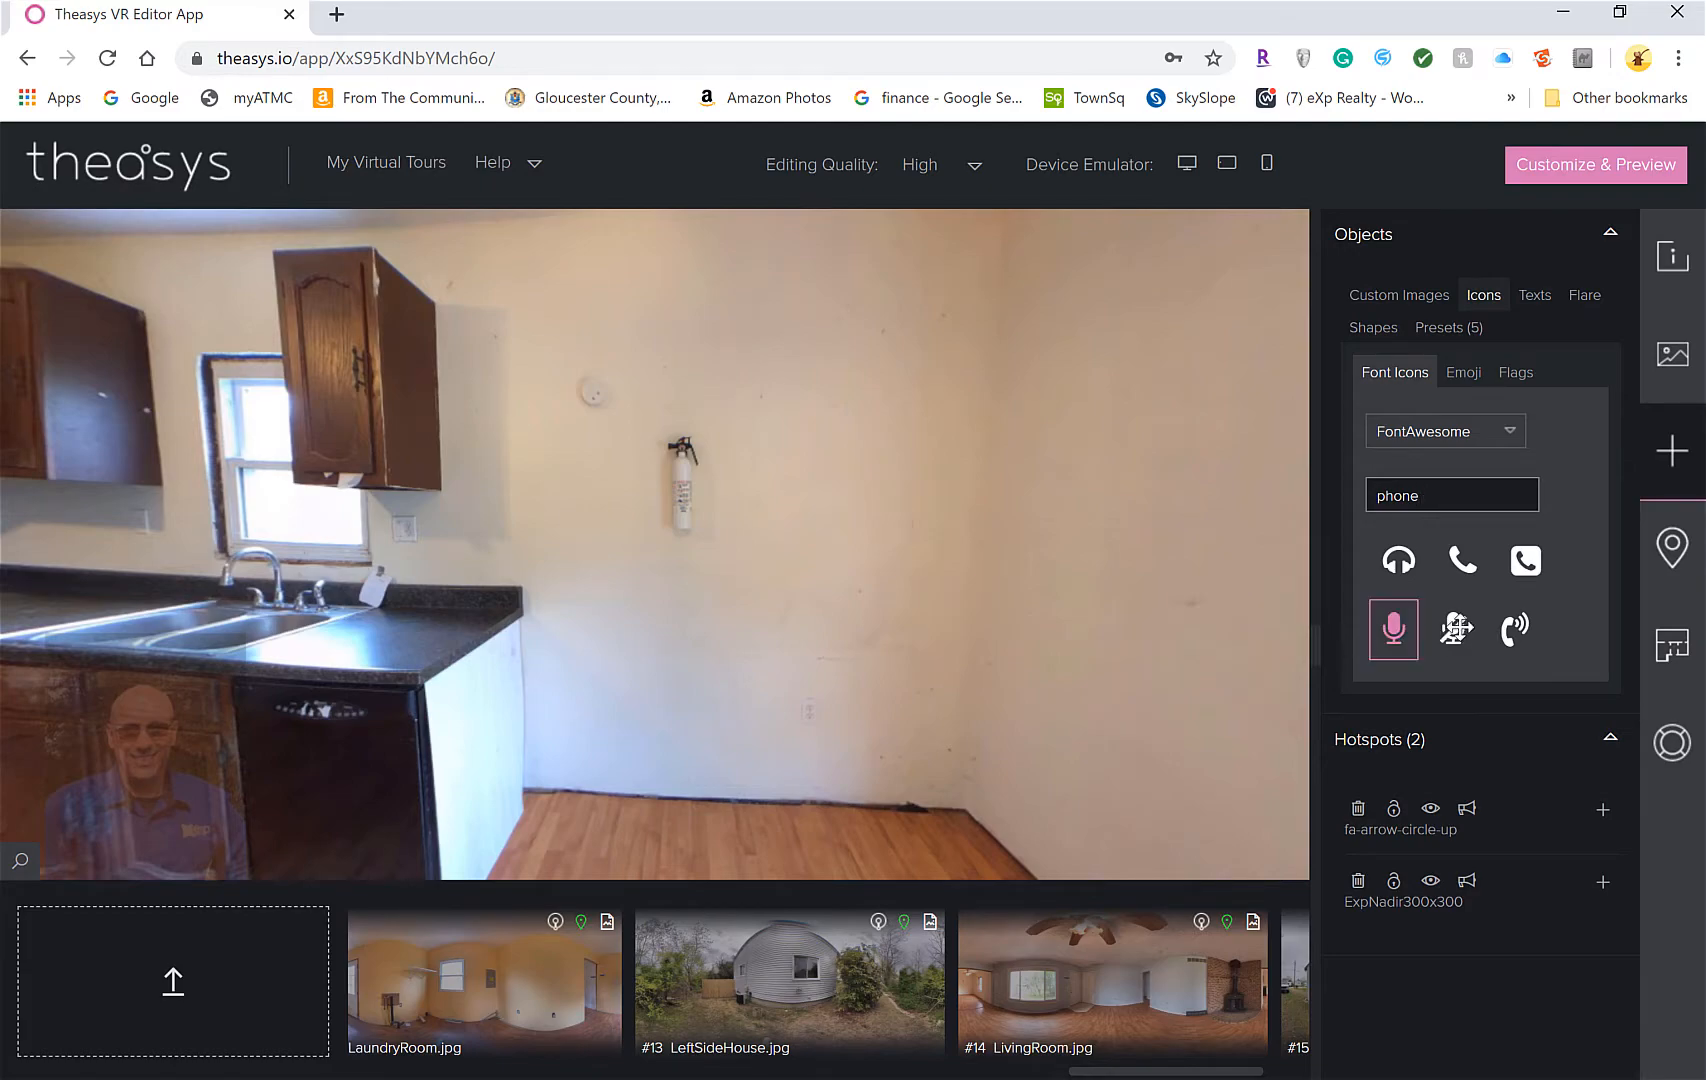
left_click_drag(1513, 628, 570, 458)
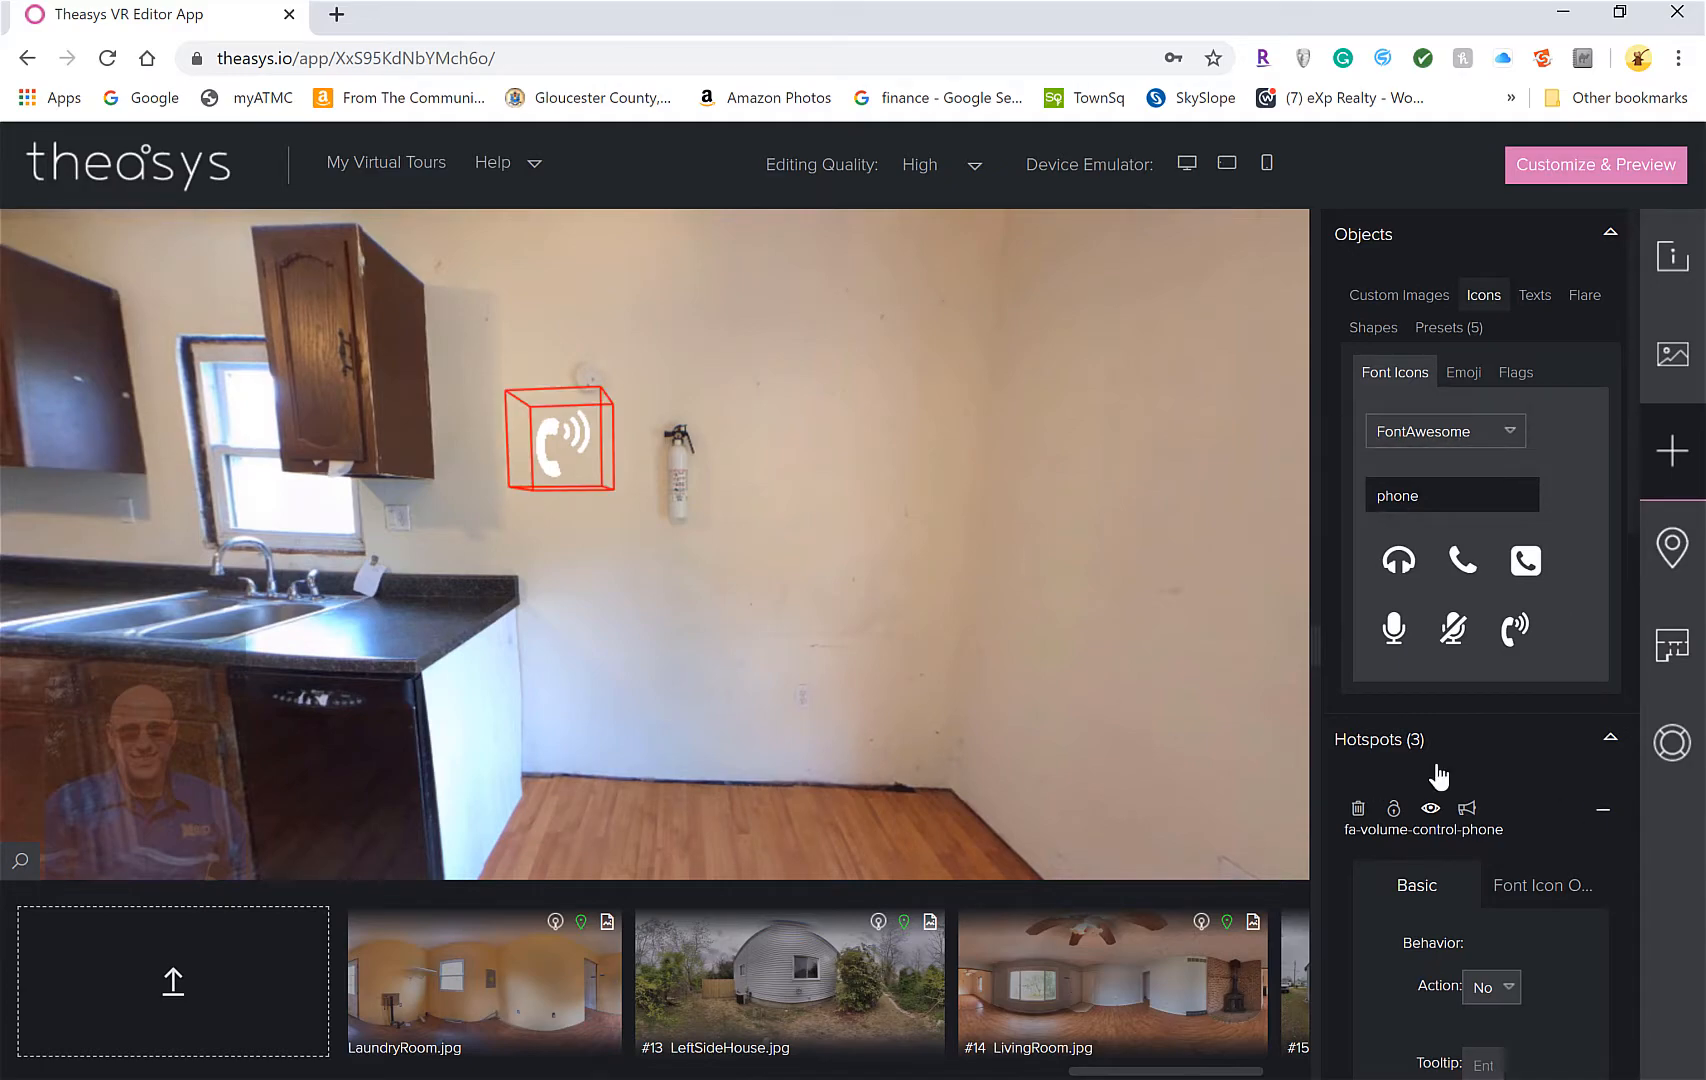
Enter 'Call Us' as the phone hotspot's tooltip and save it
scroll(1437, 776, "down", 5)
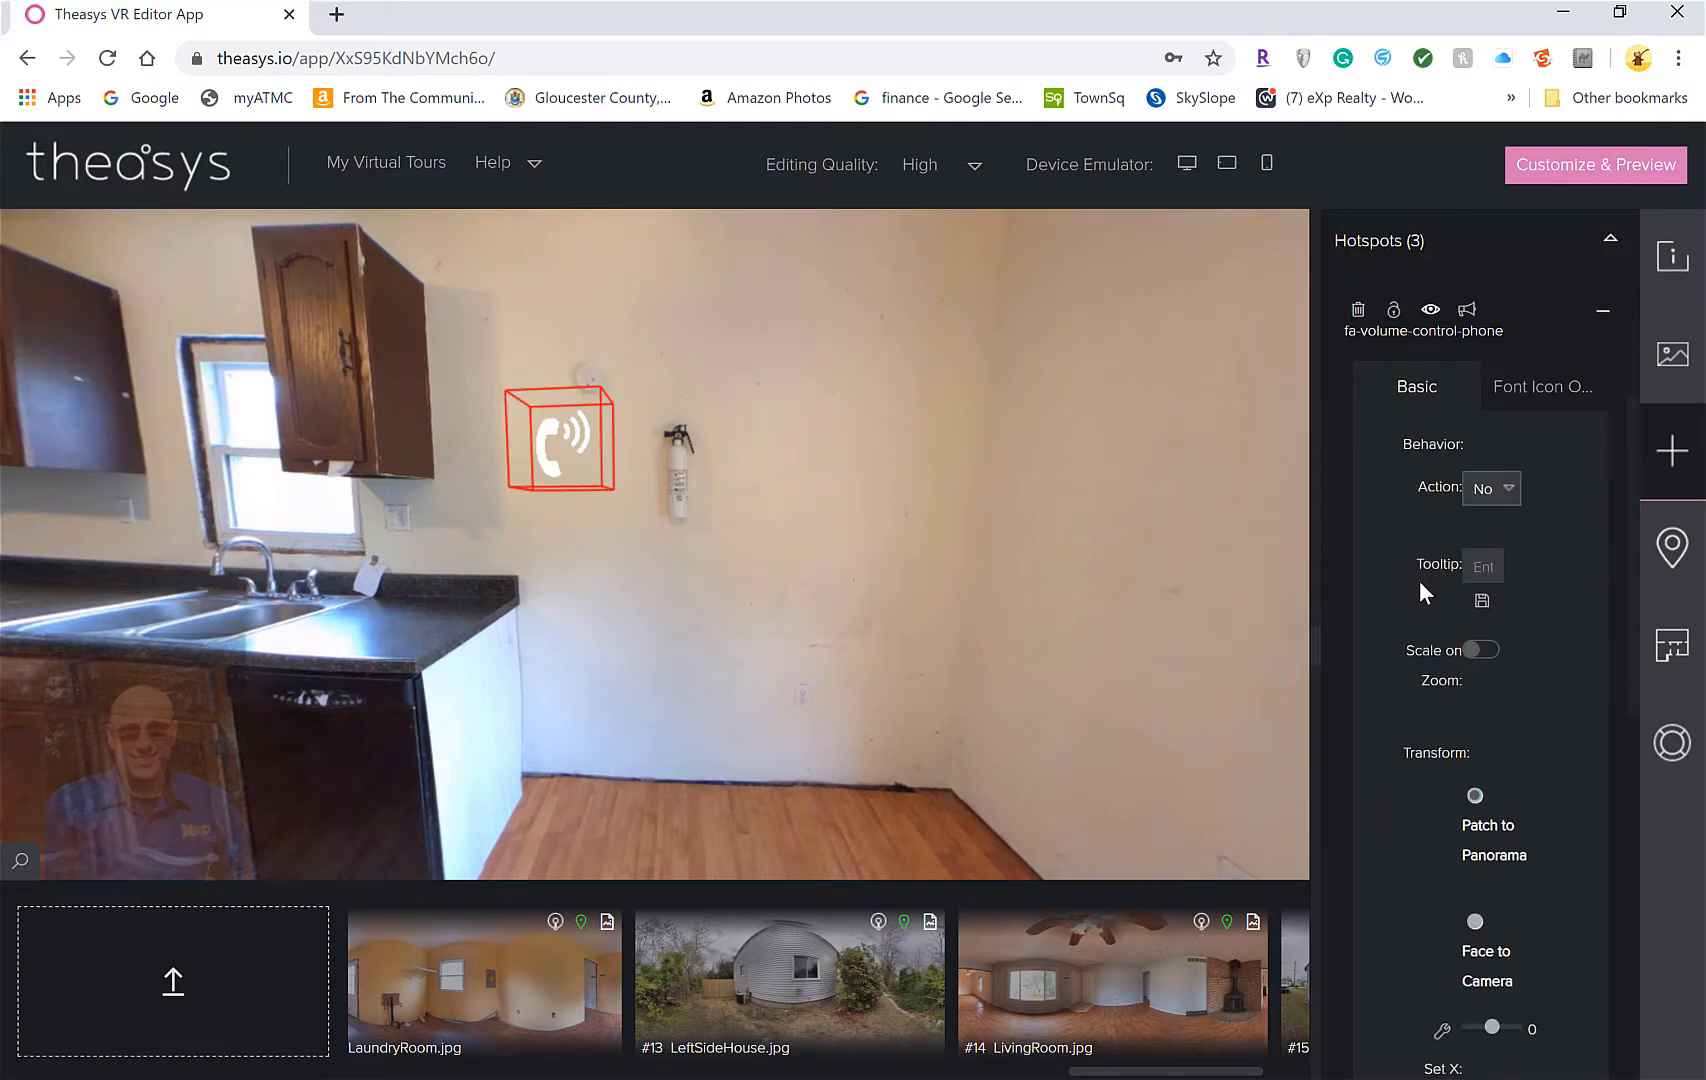
scroll(1514, 455, "down", 1)
scroll(1511, 446, "up", 1)
scroll(1642, 430, "down", 2)
scroll(1645, 419, "up", 4)
scroll(1645, 392, "down", 3)
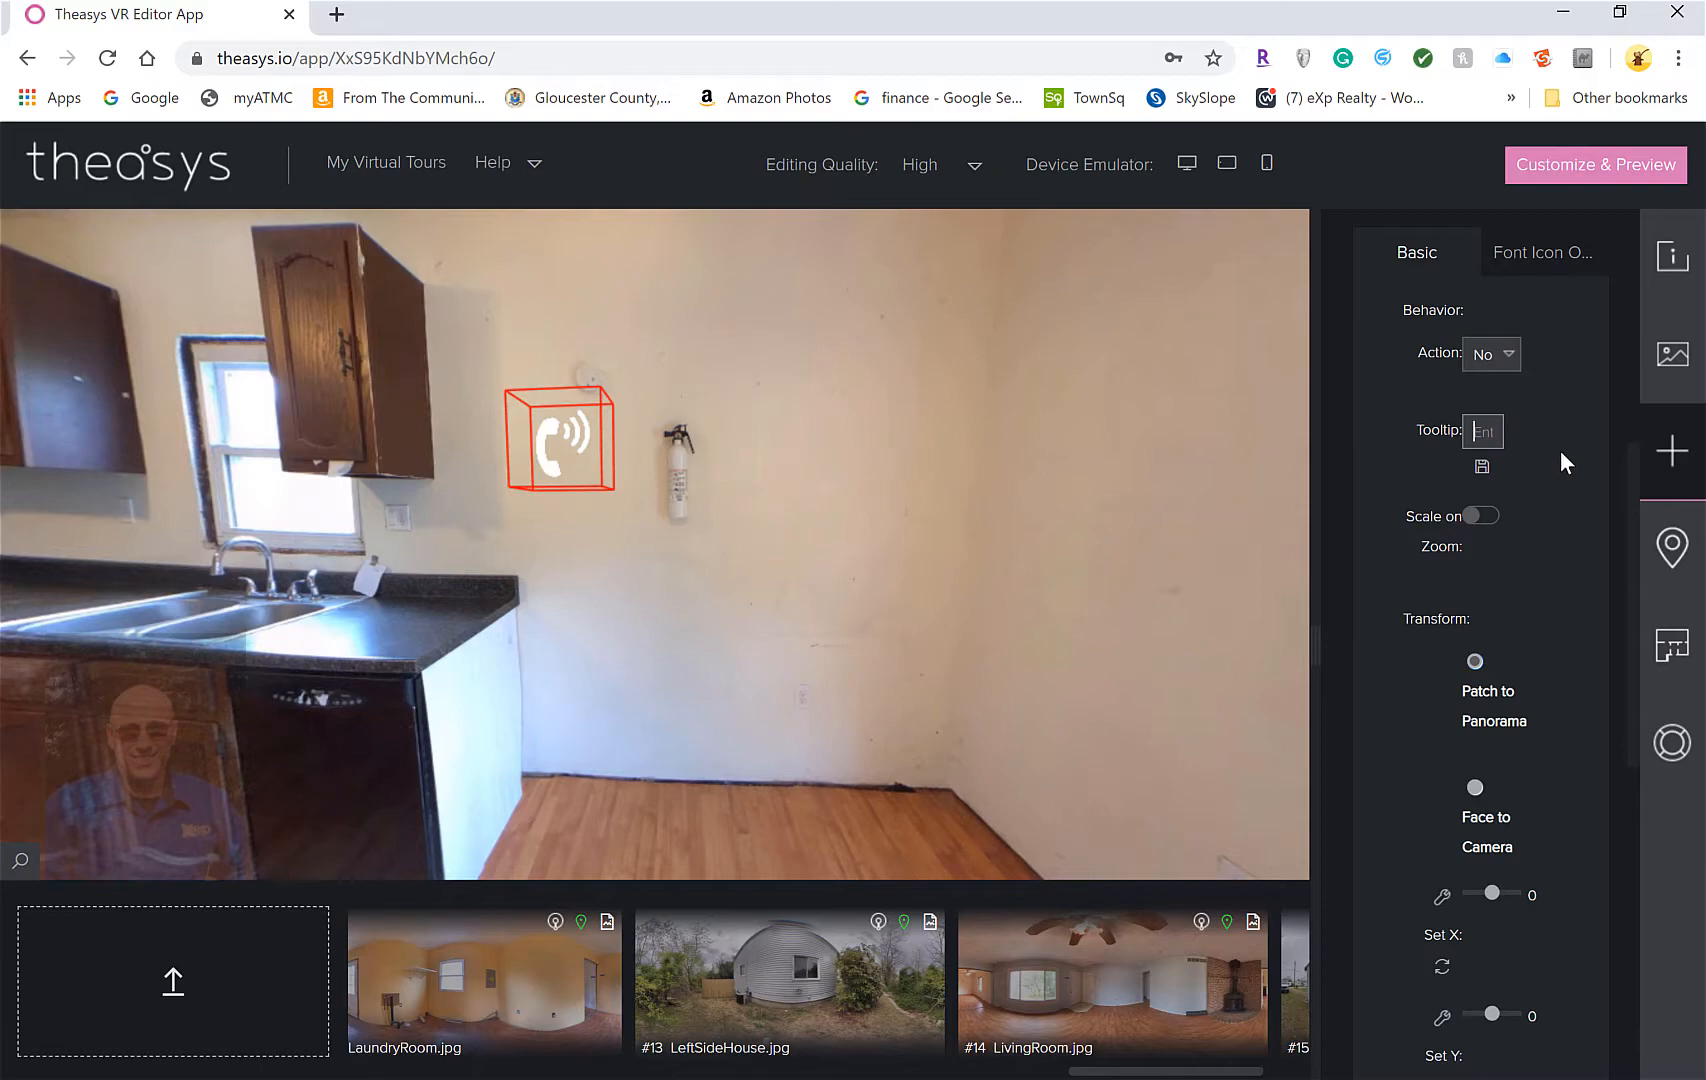
type("p")
key("BackSpace")
type("nm")
key("BackSpace")
key("BackSpace")
type("ph")
key("BackSpace")
key("BackSpace")
type("Call Us")
left_click(1591, 489)
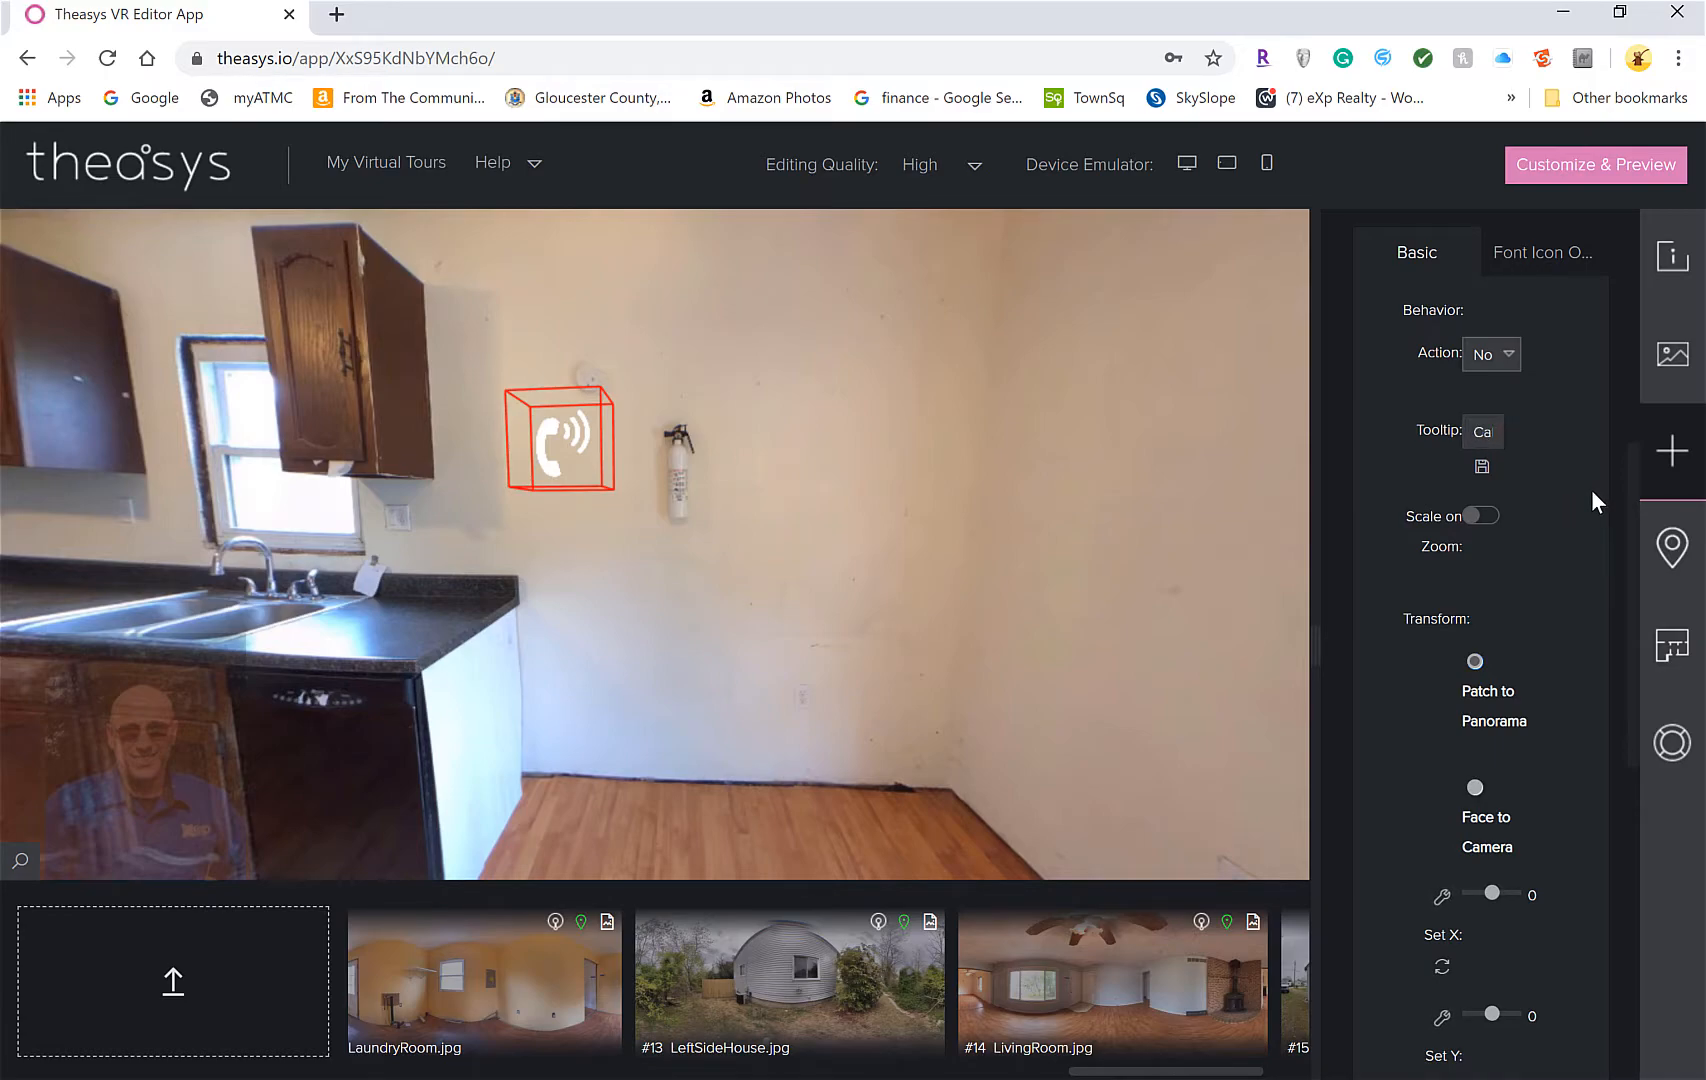
left_click(1484, 468)
Set the phone hotspot's action to Call a Number with the agent's phone number and save
left_click(1515, 362)
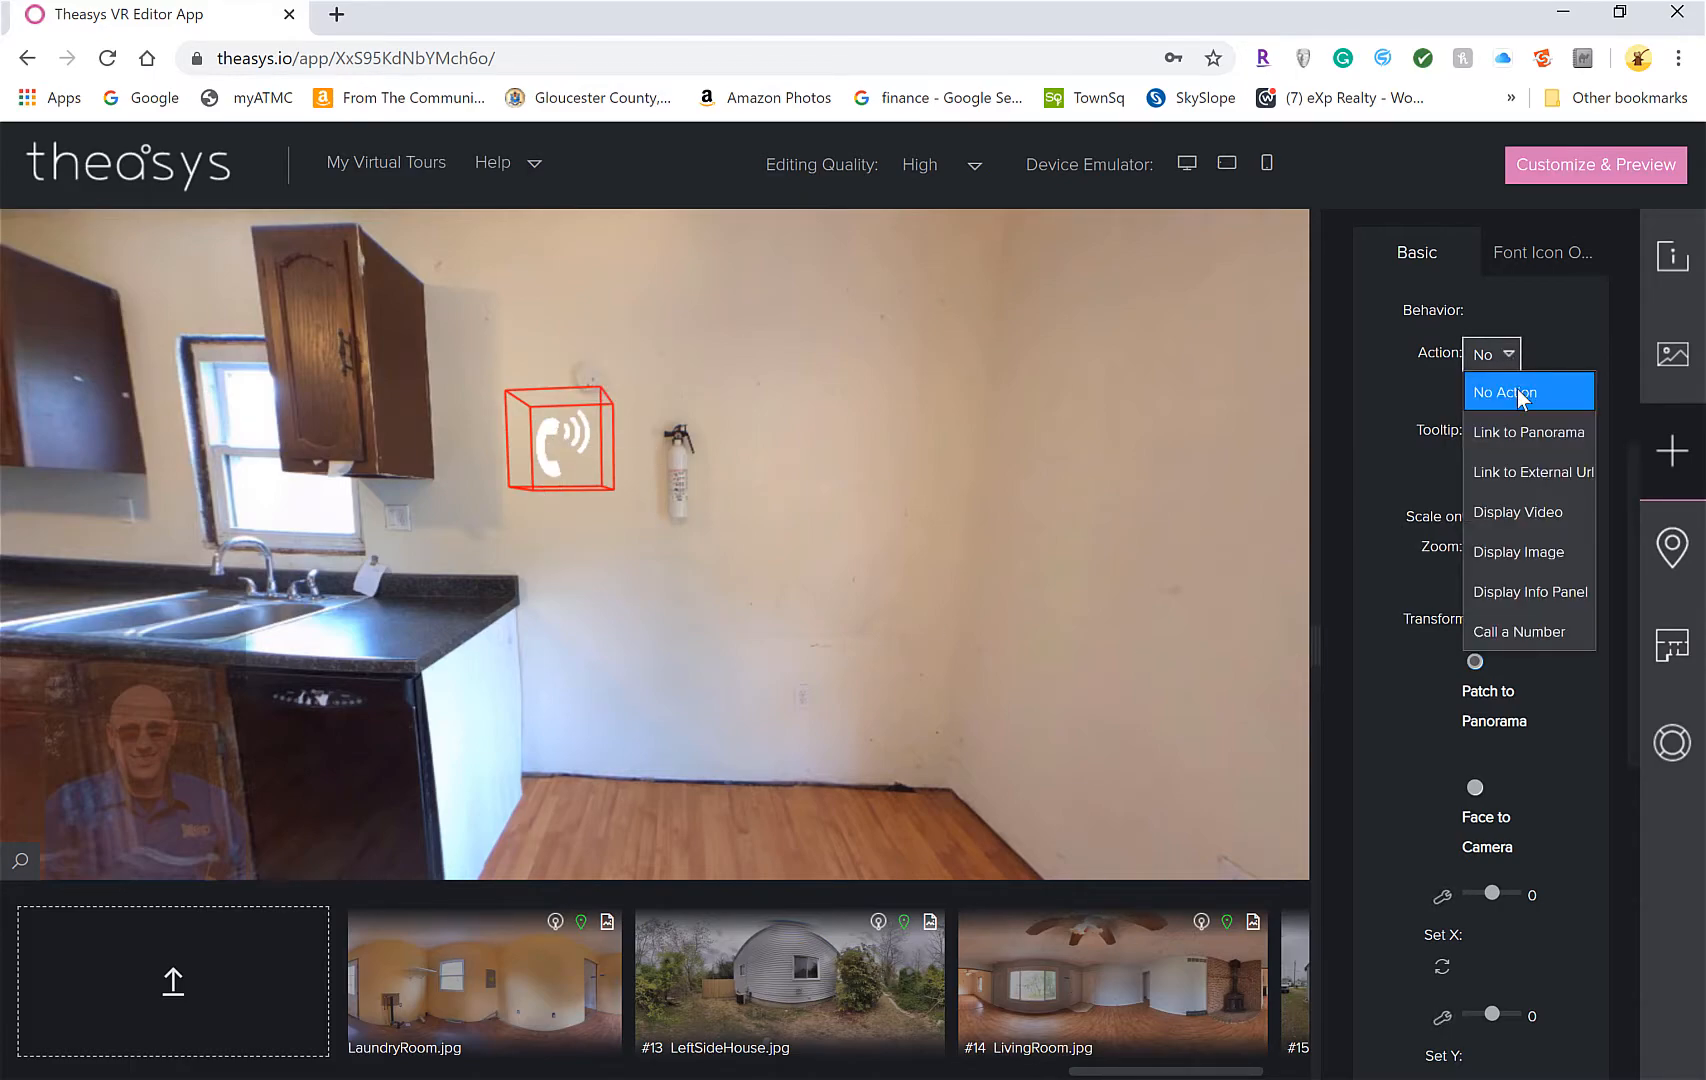
left_click(1546, 634)
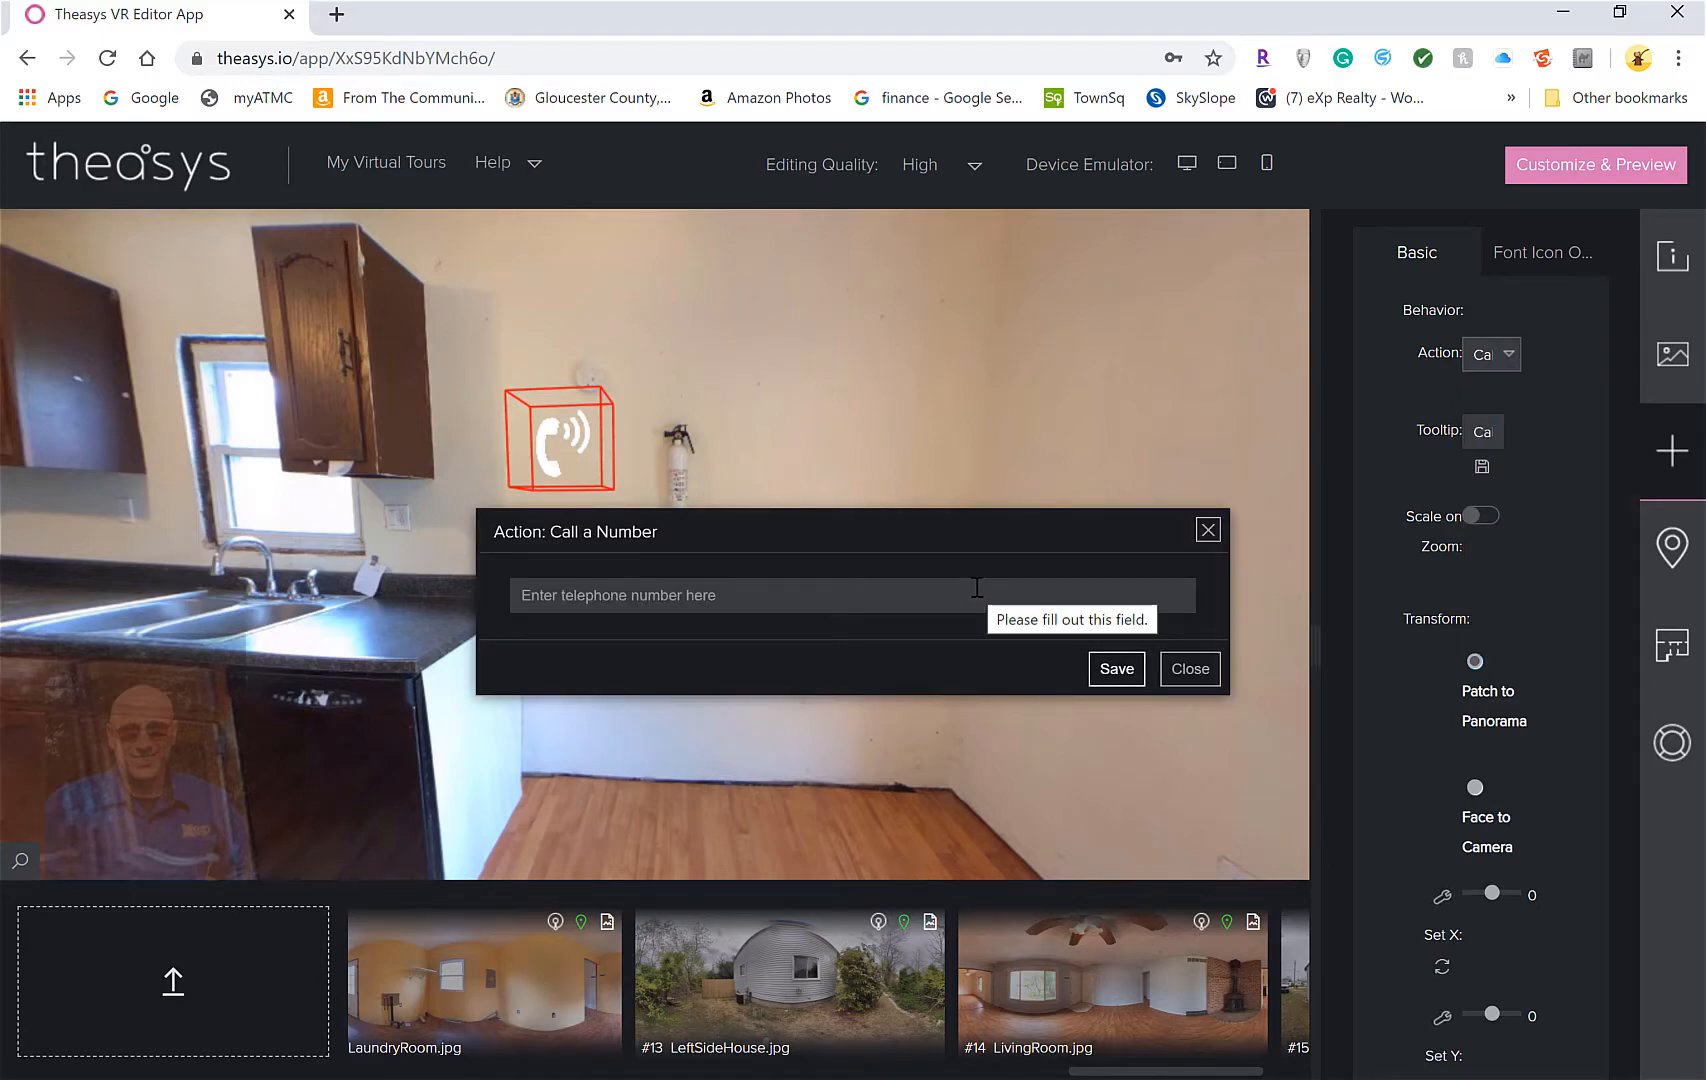
left_click(1008, 582)
type("s")
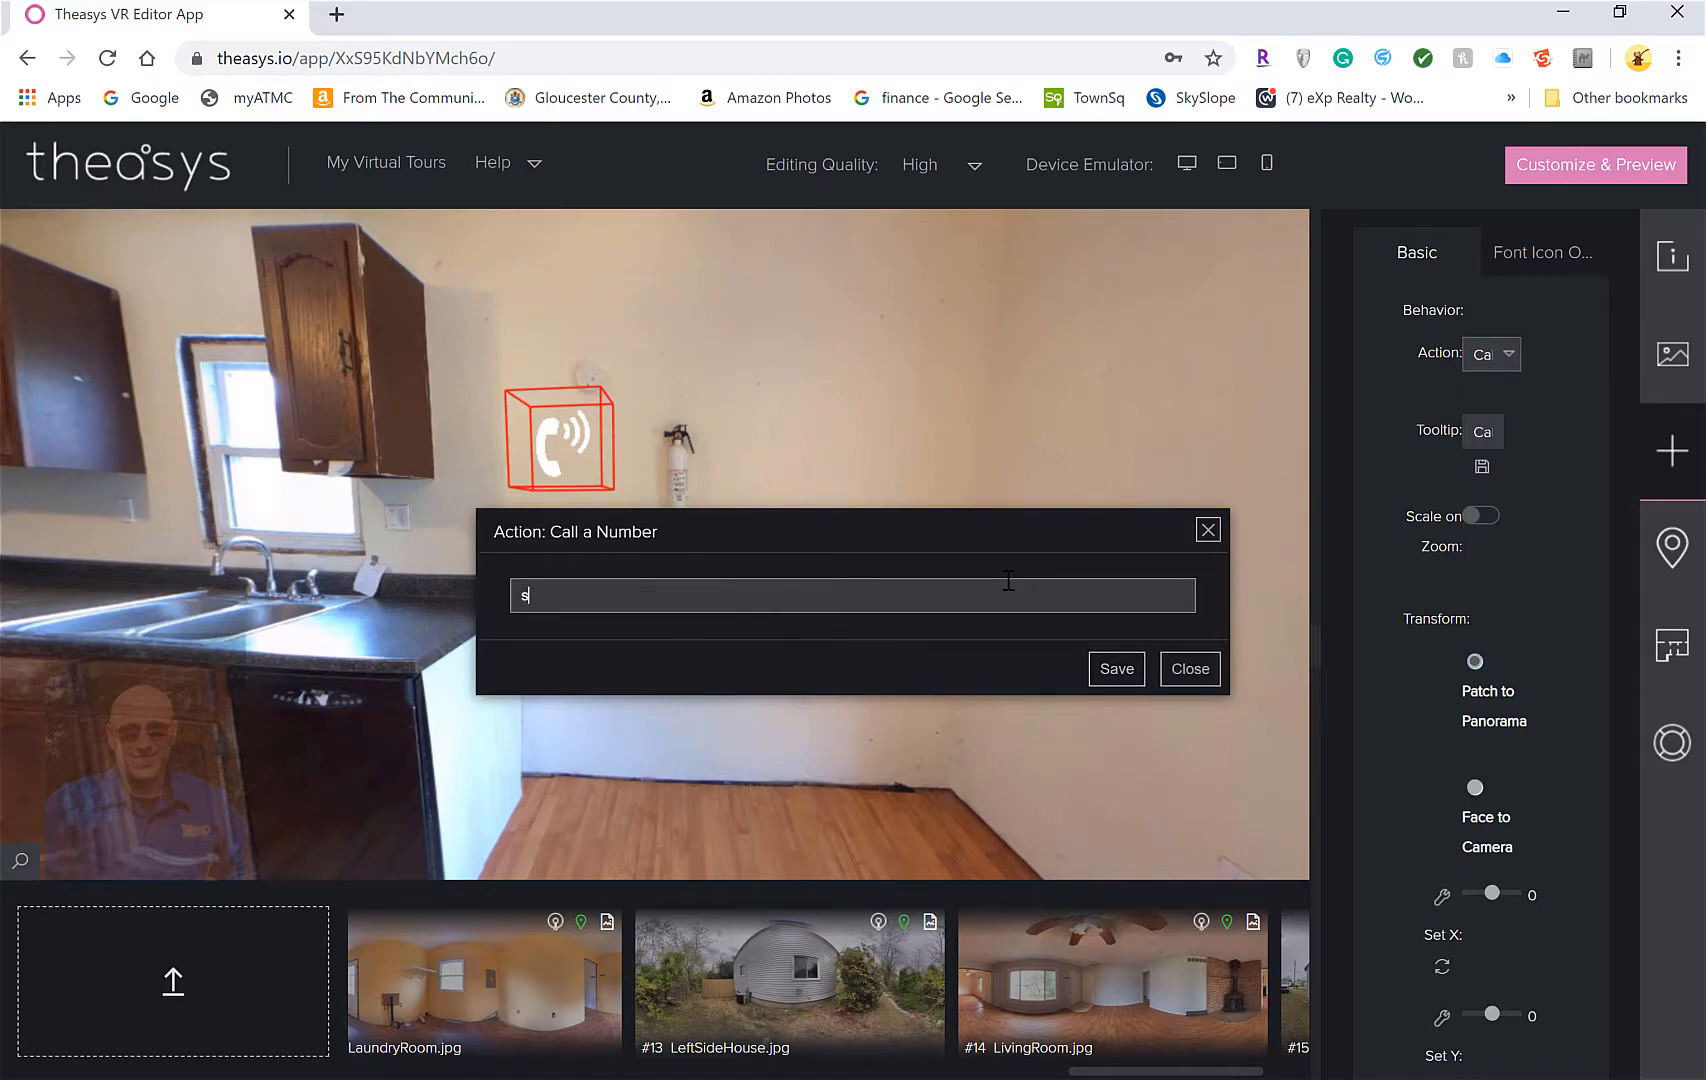
key("BackSpace")
left_click(1116, 674)
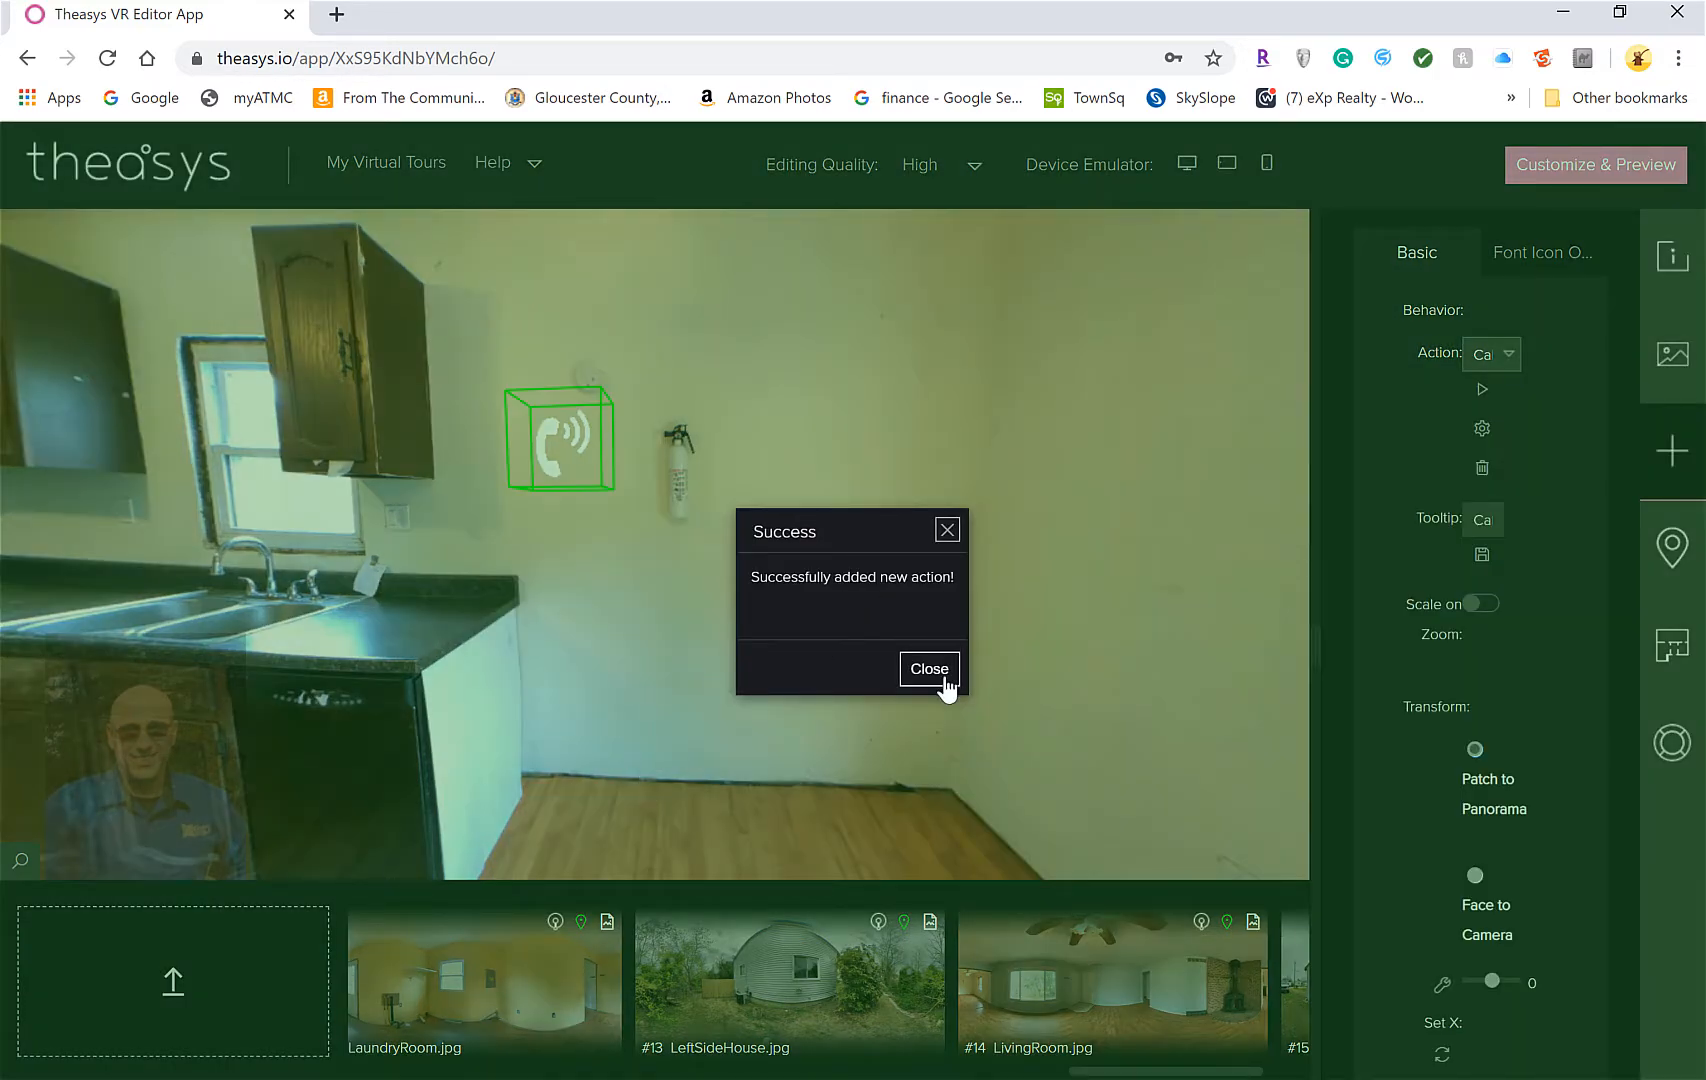
left_click(929, 669)
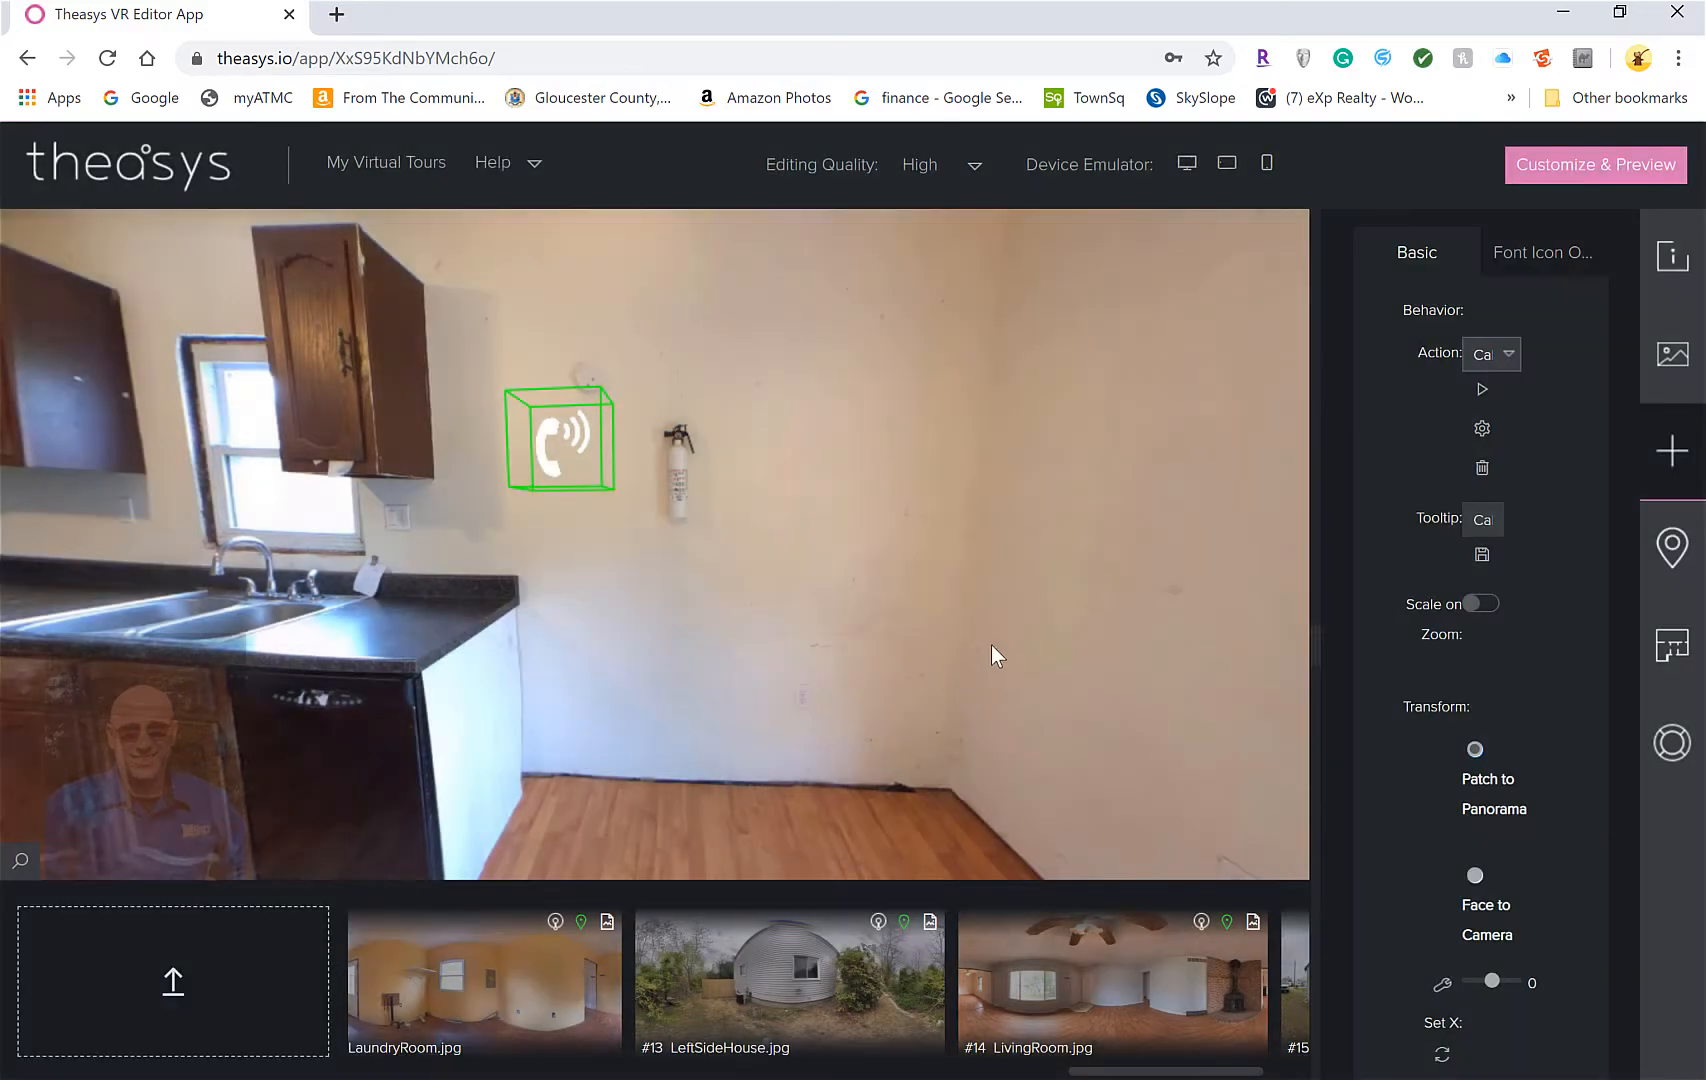
Test the phone hotspot's call action and look around the kitchen
left_click(566, 436)
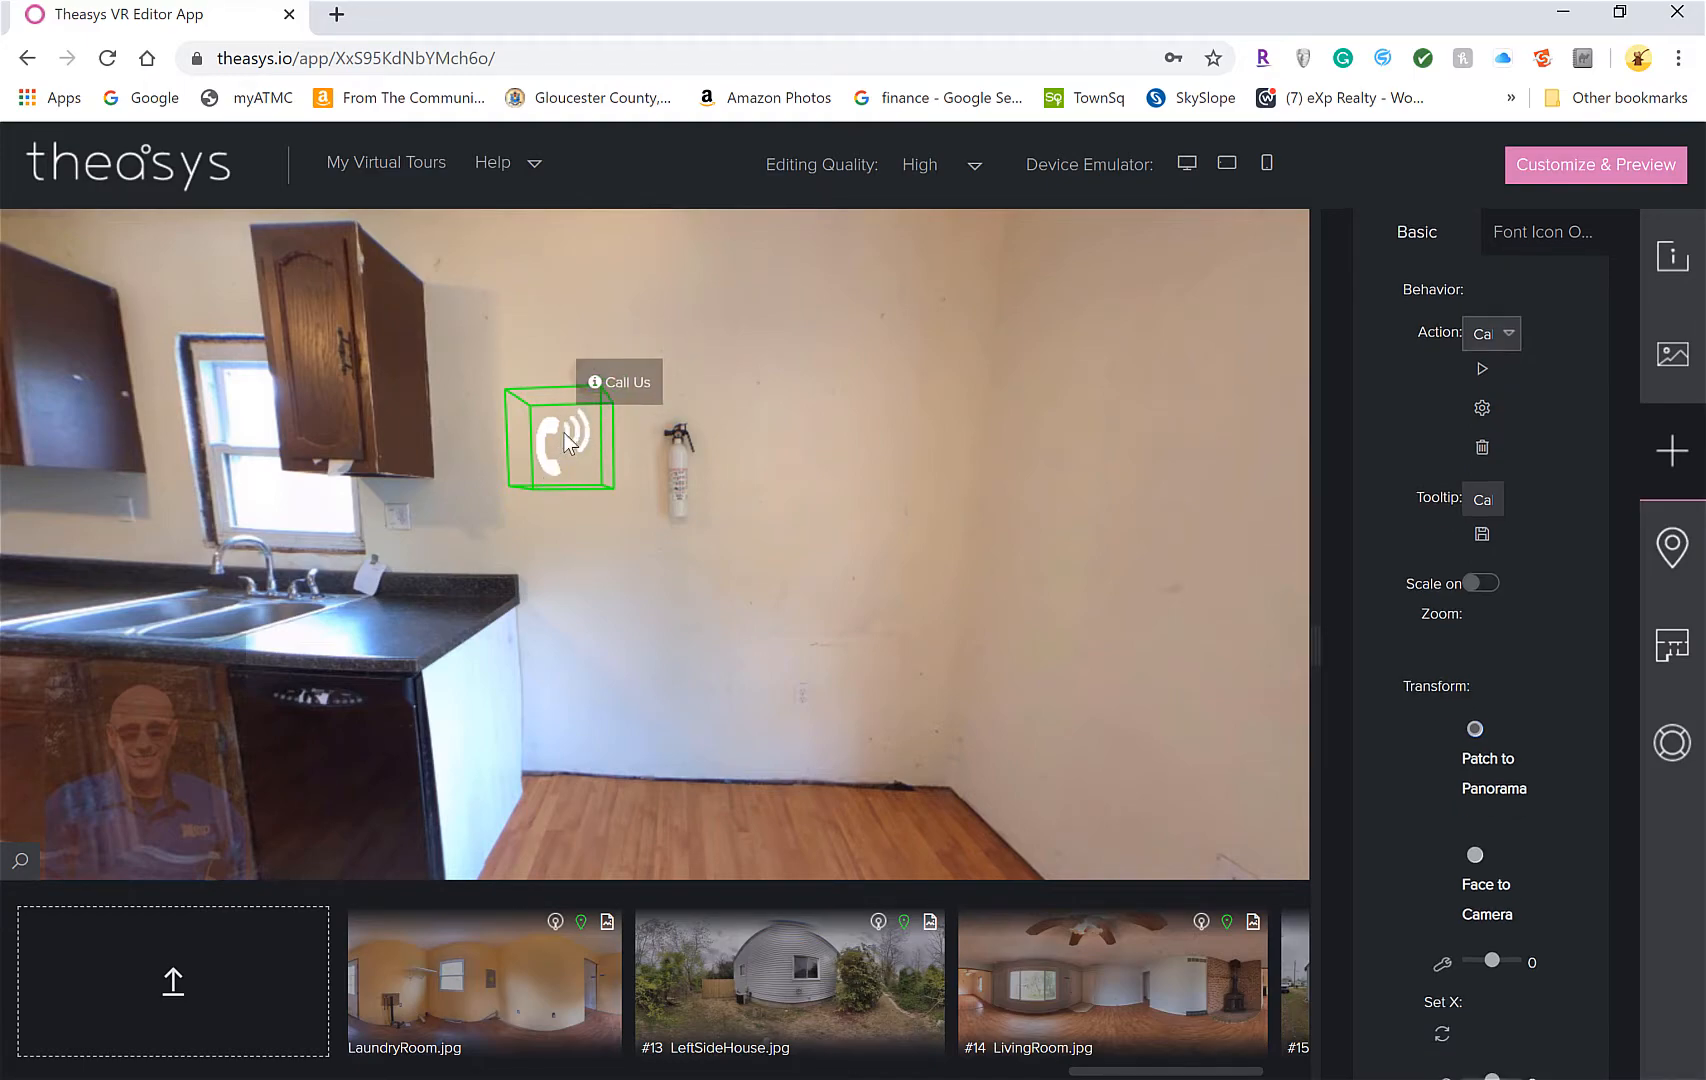
left_click(589, 439)
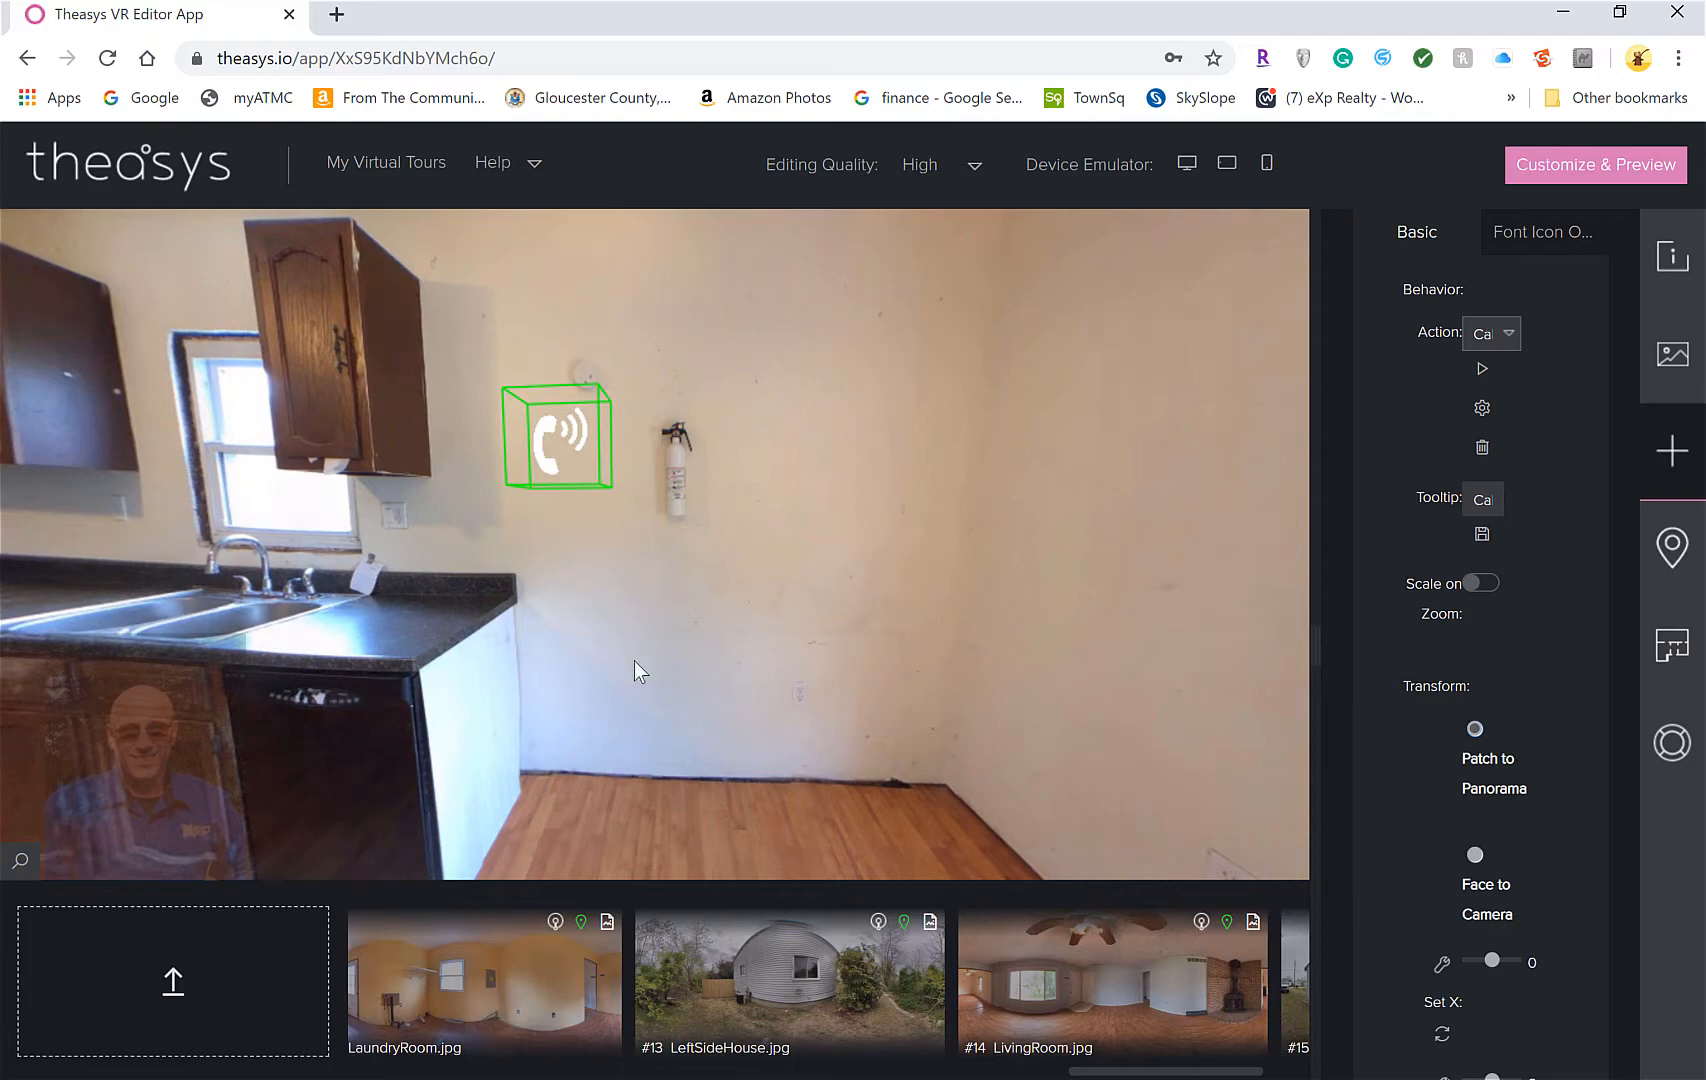
left_click_drag(537, 541, 708, 585)
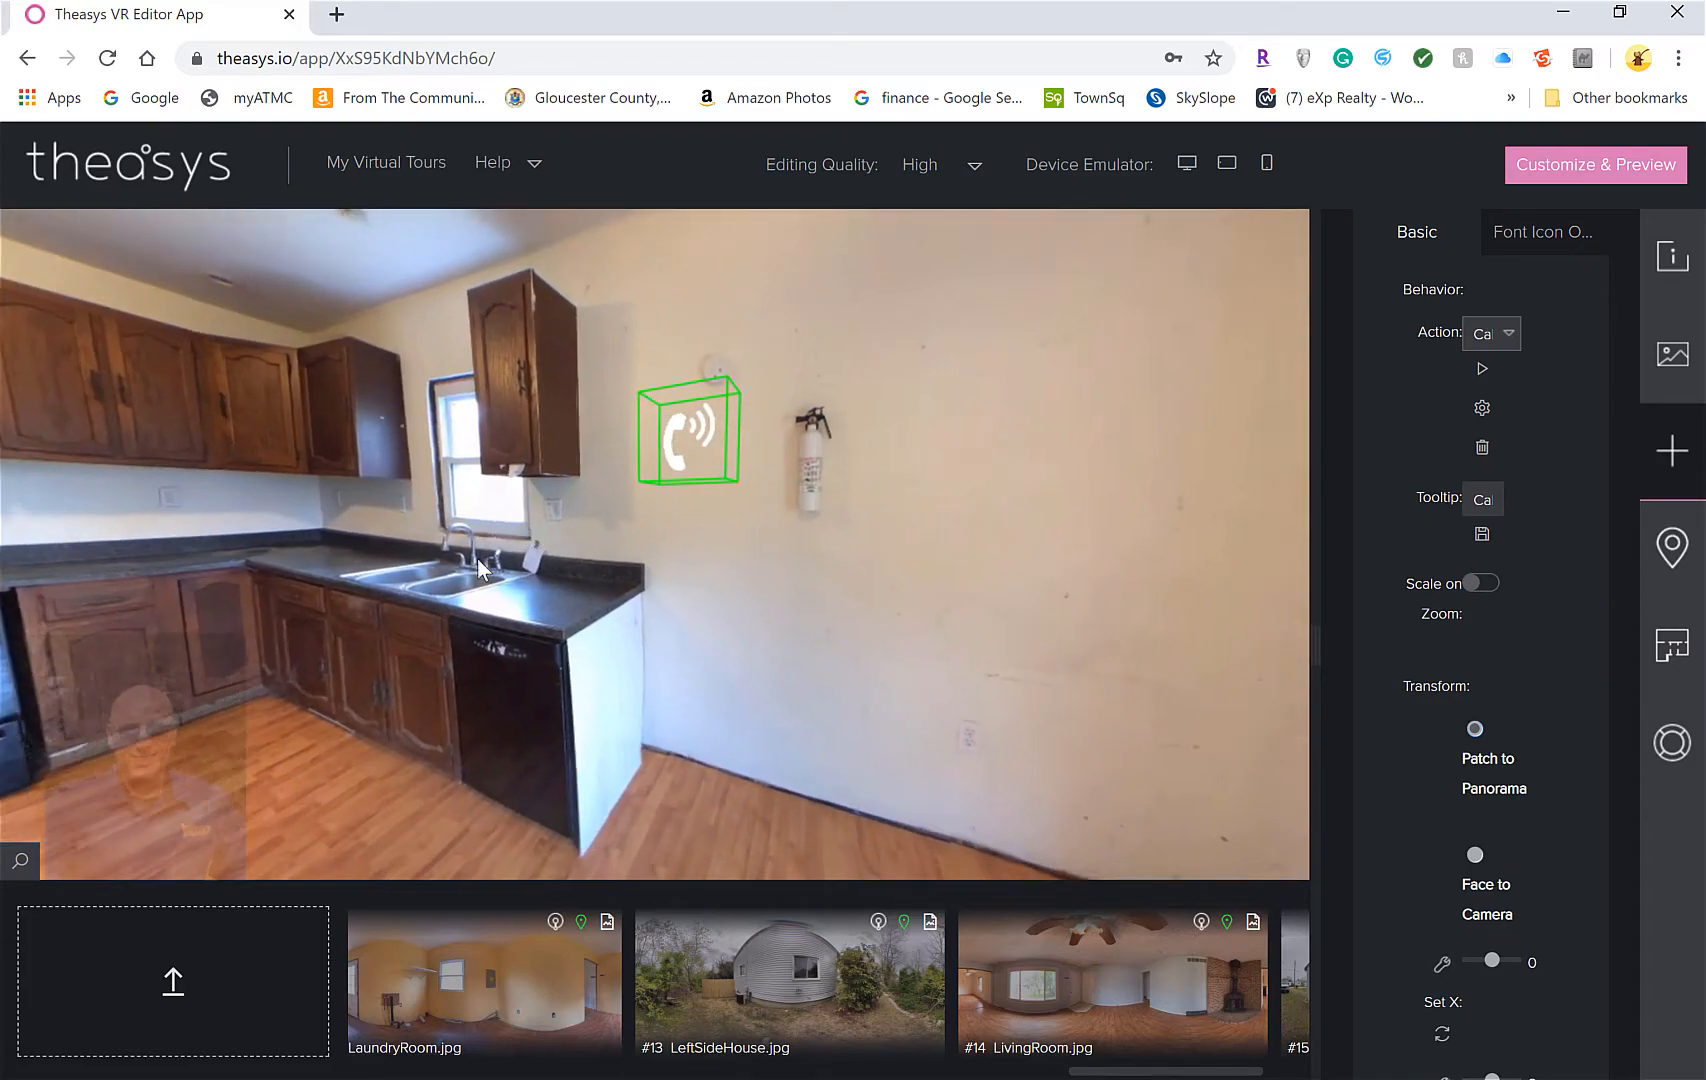
left_click_drag(478, 554, 419, 560)
scroll(396, 525, "up", 3)
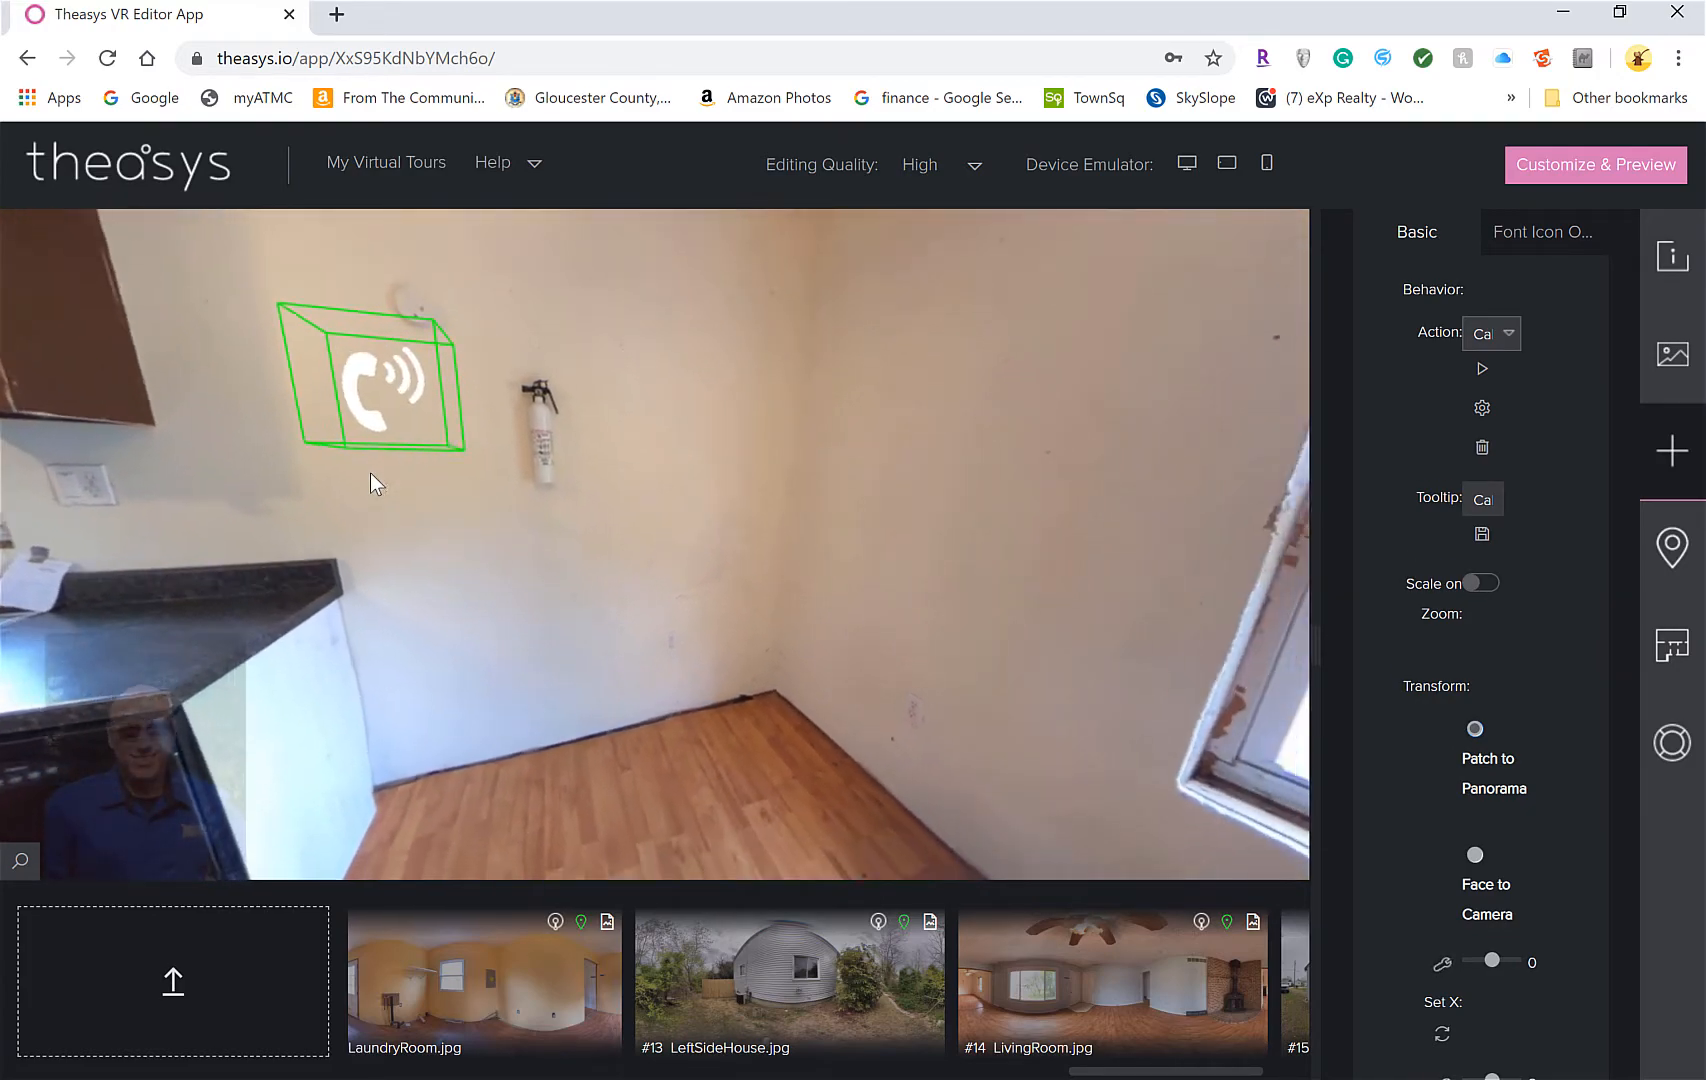
scroll(375, 466, "down", 3)
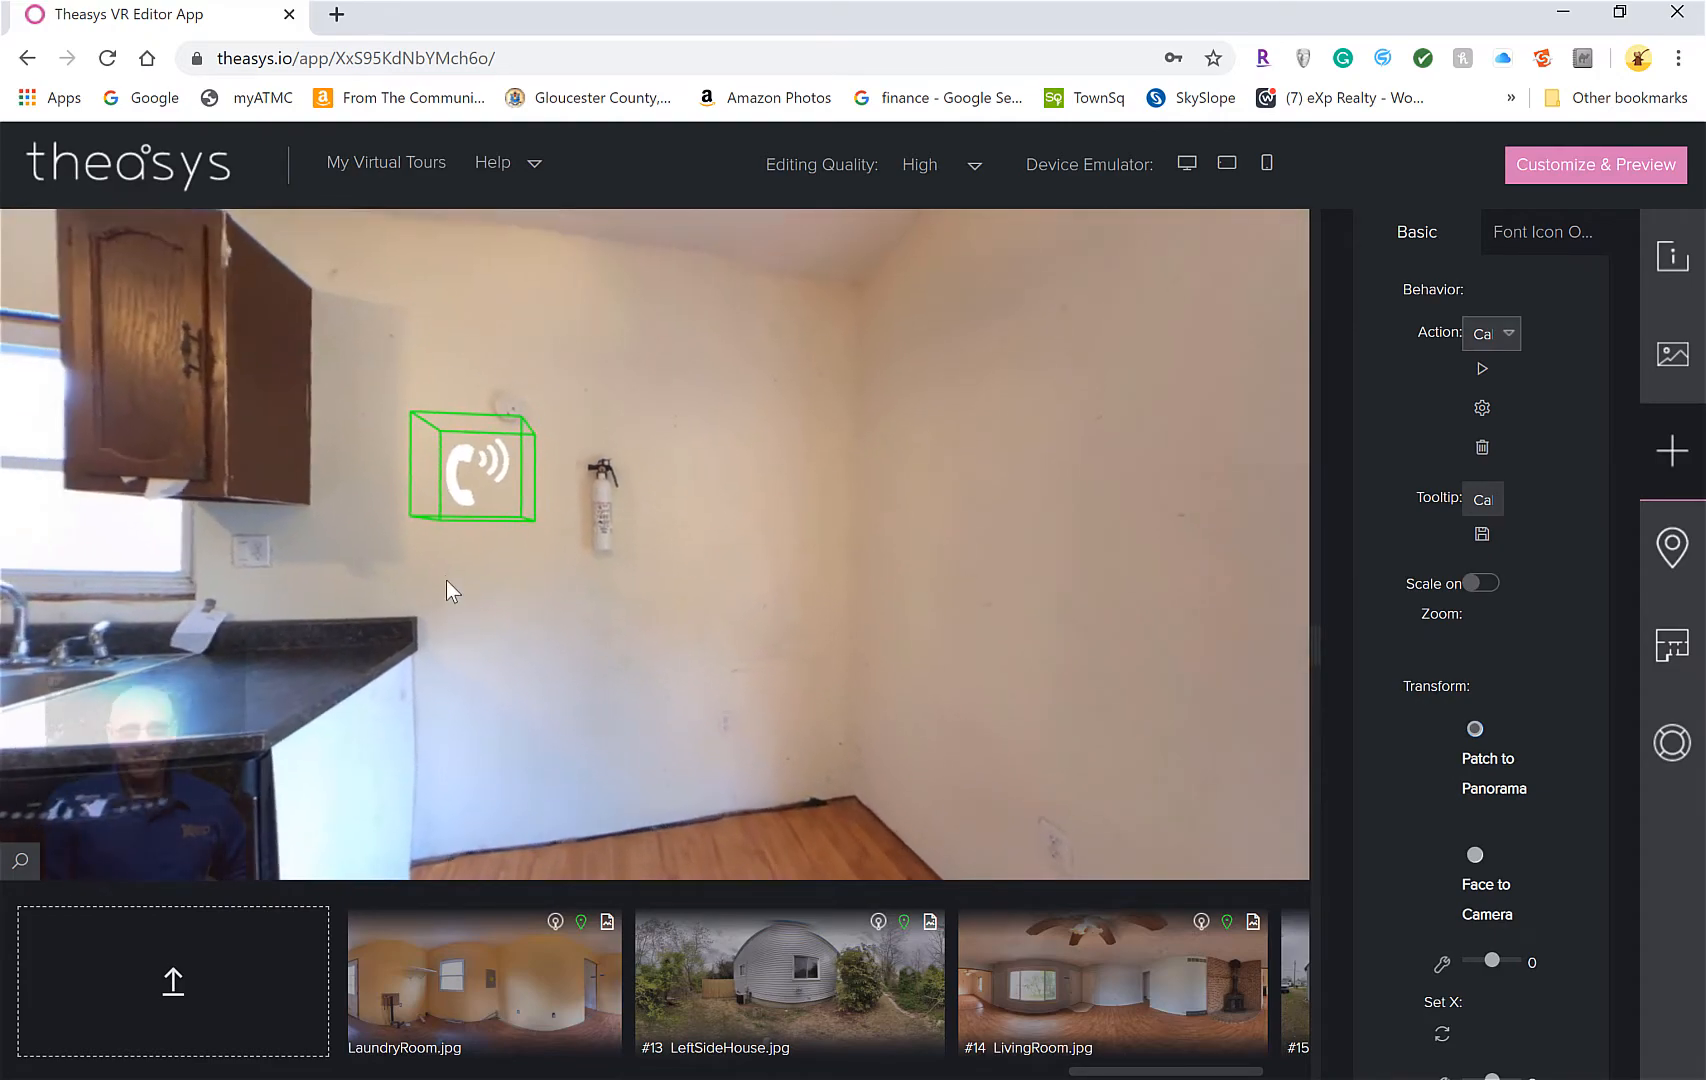
left_click_drag(540, 598, 600, 535)
scroll(407, 560, "up", 2)
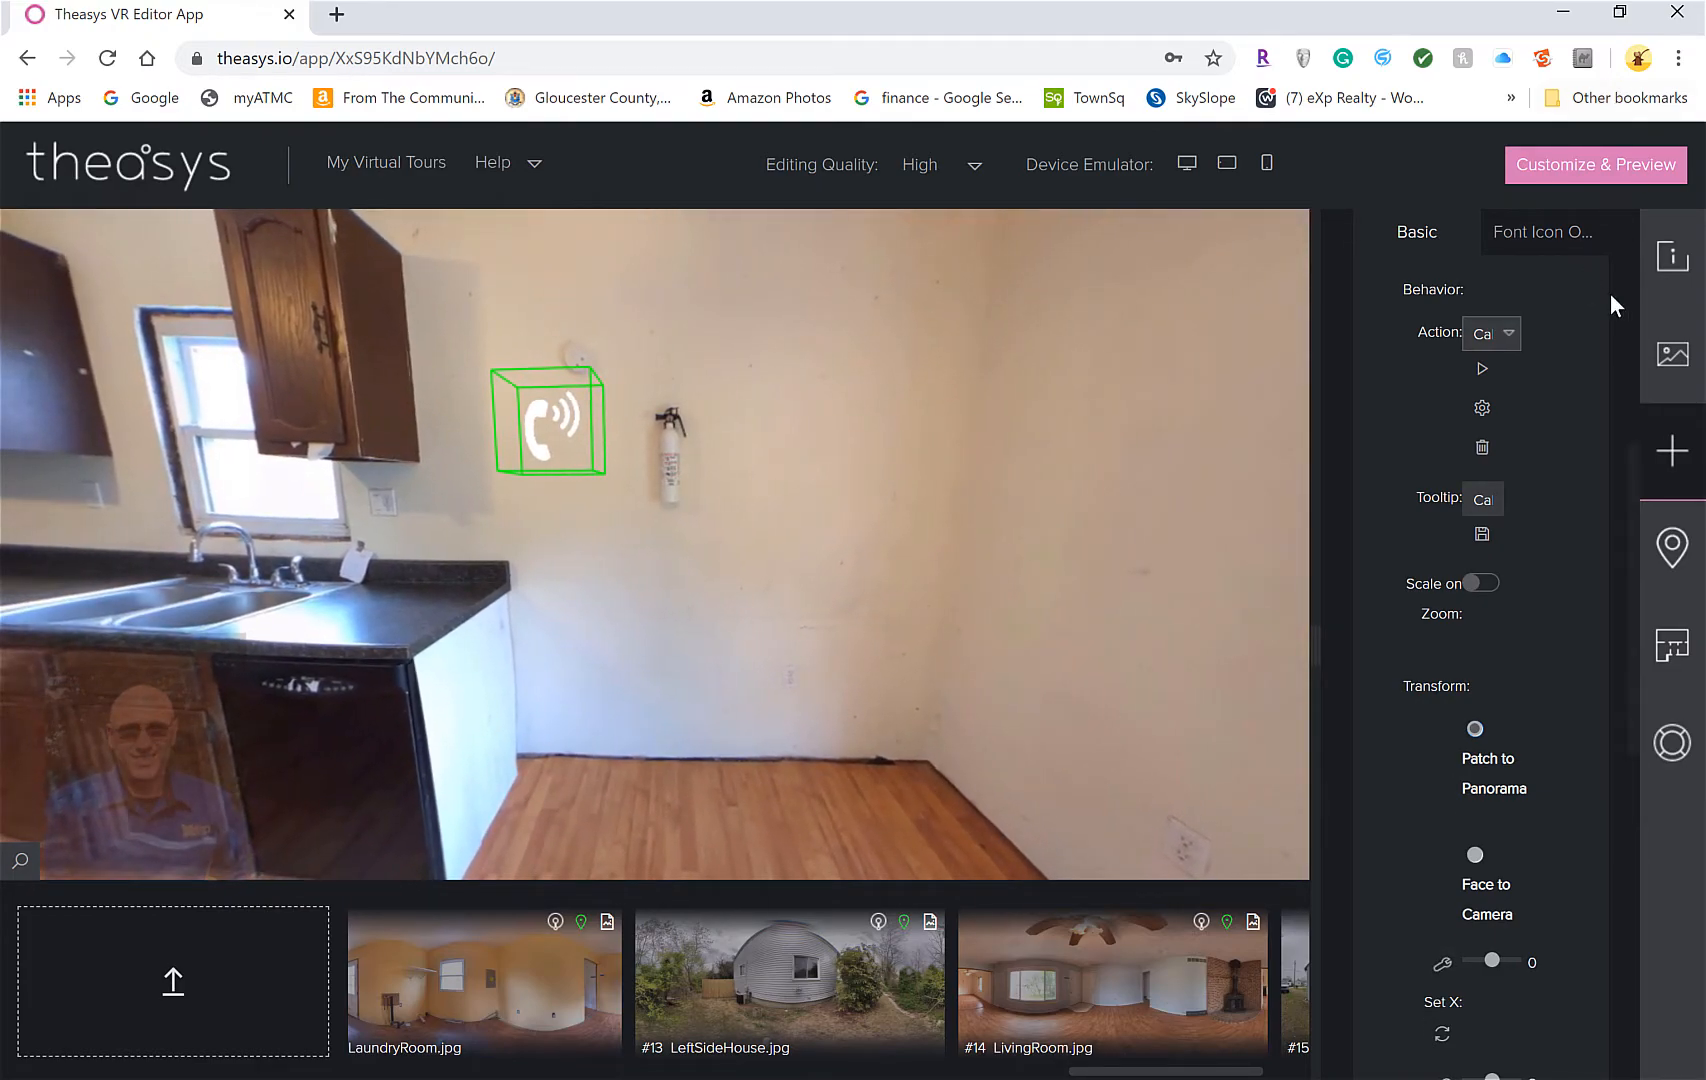
Drag the map preset icon from Presets onto the kitchen sink counter
scroll(1590, 360, "up", 7)
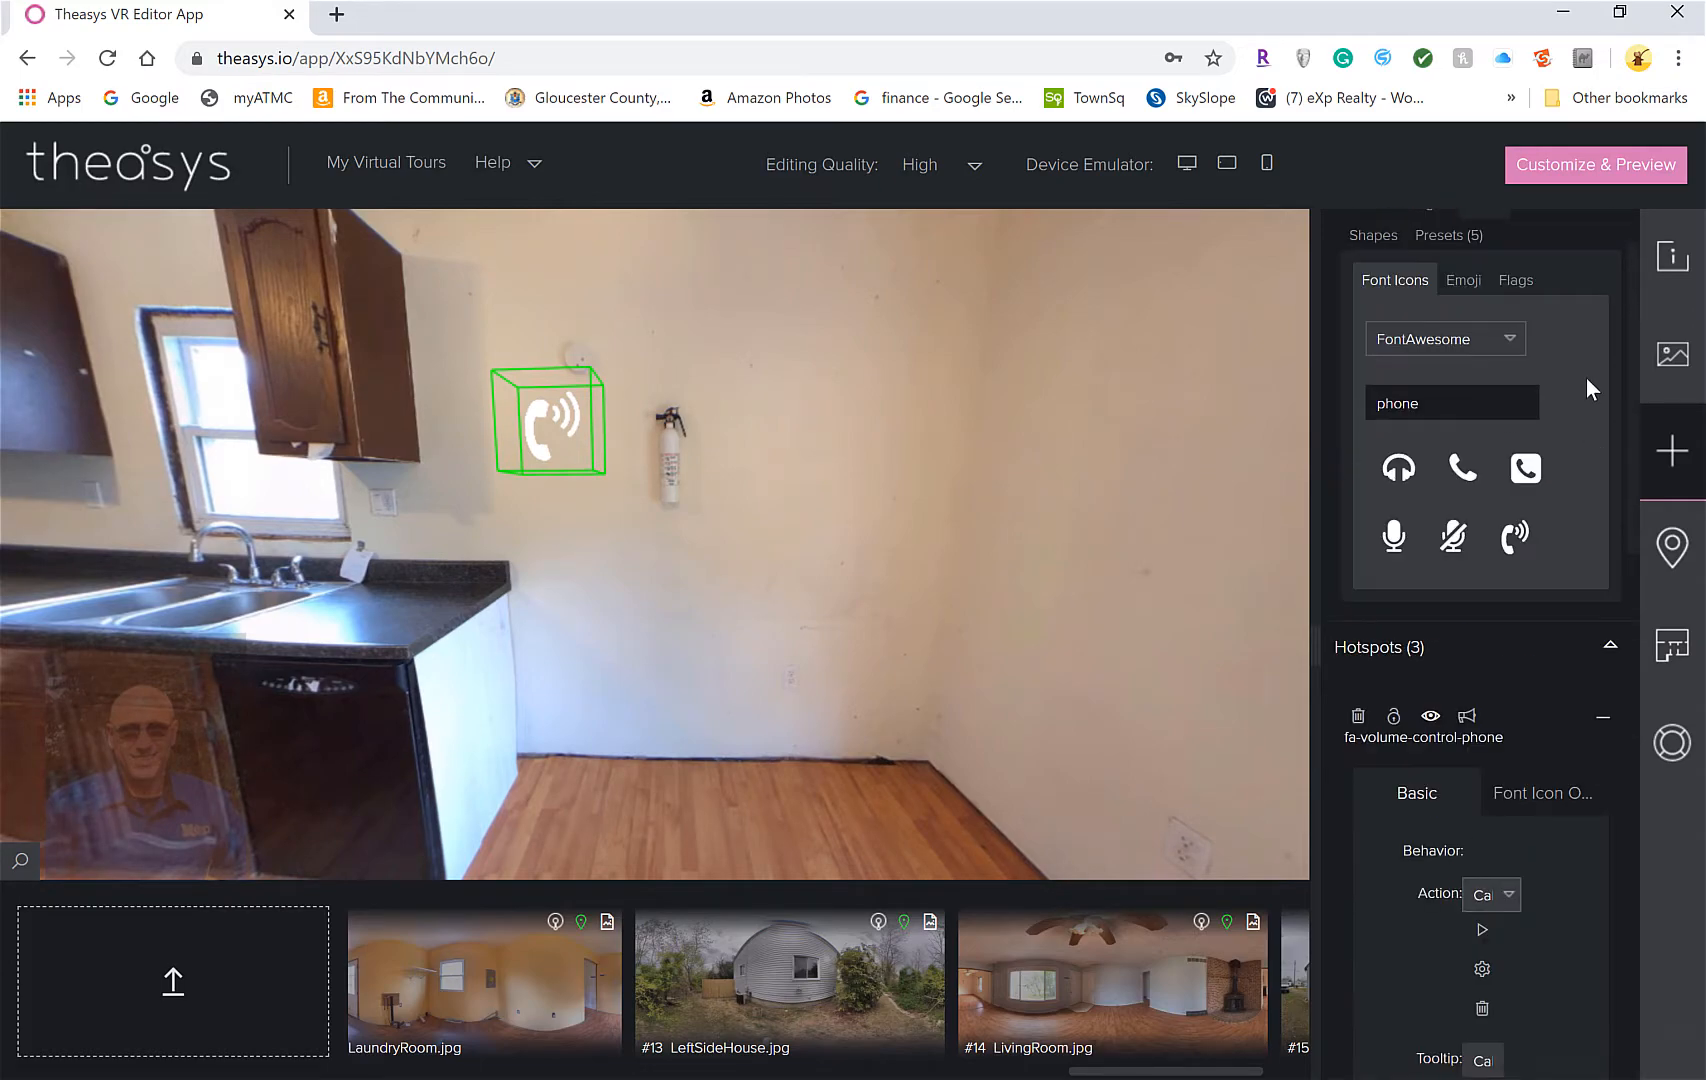
scroll(1495, 345, "down", 1)
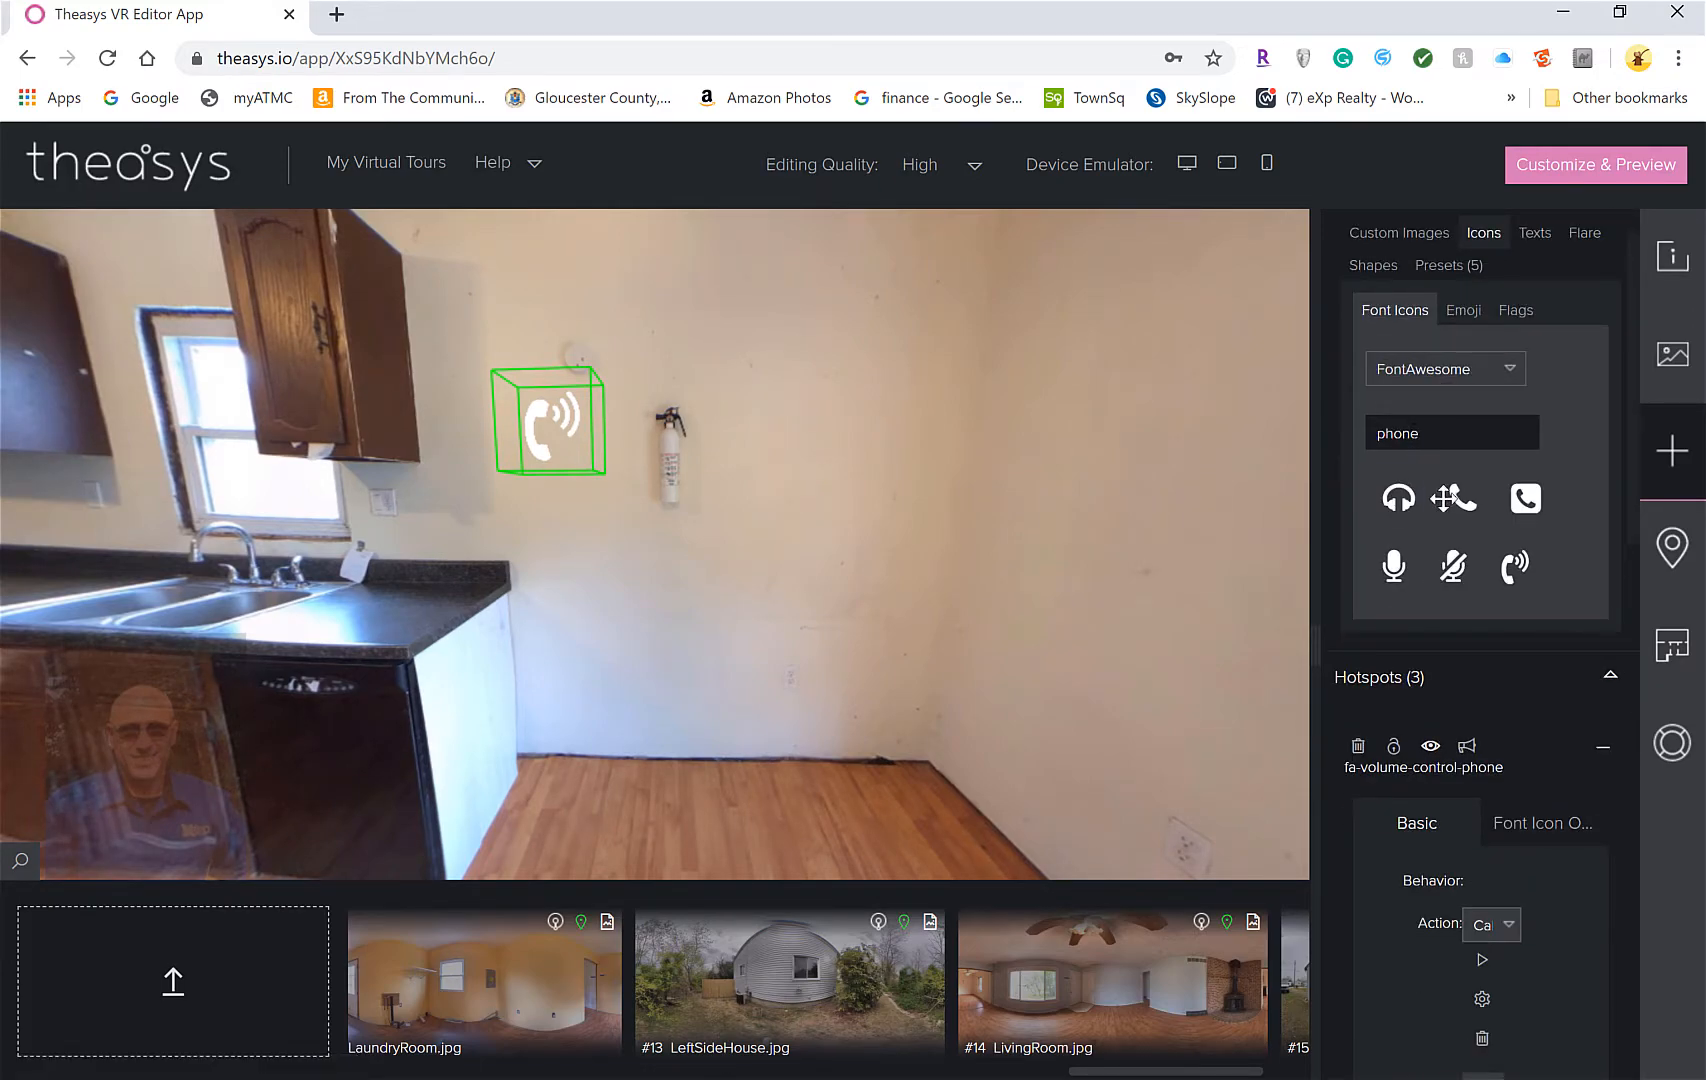
left_click(1440, 270)
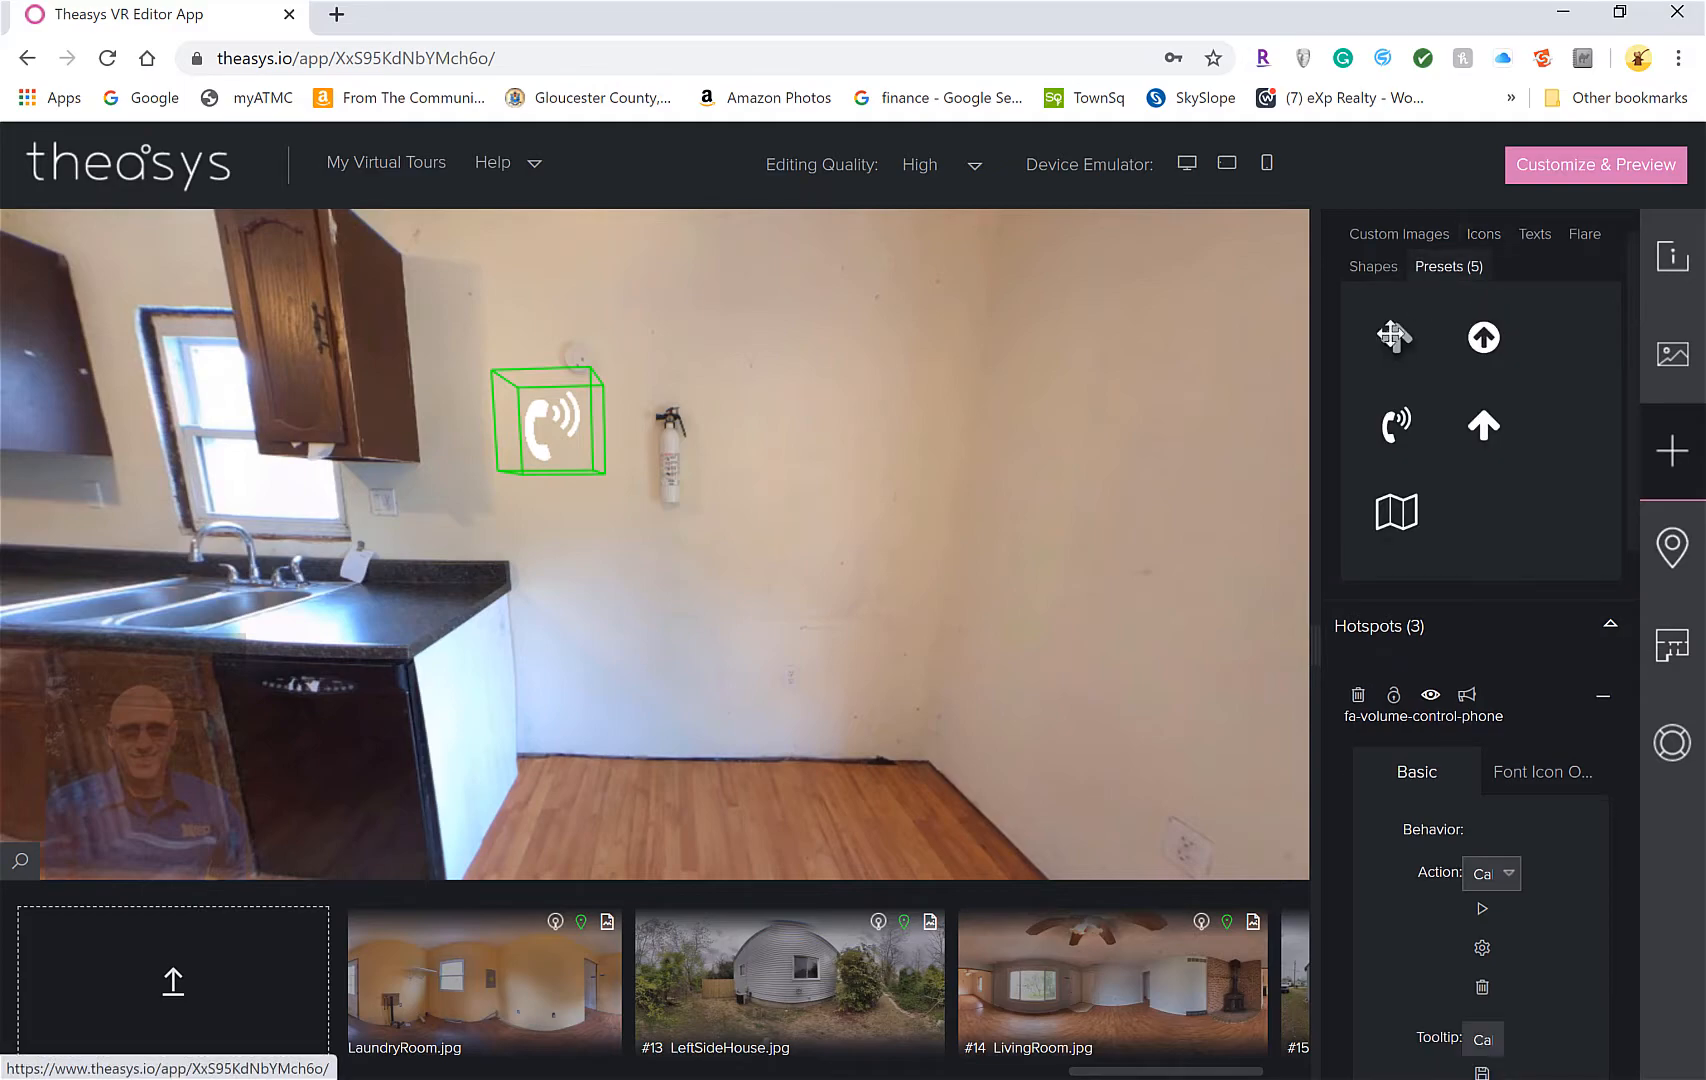
left_click_drag(1397, 512, 384, 612)
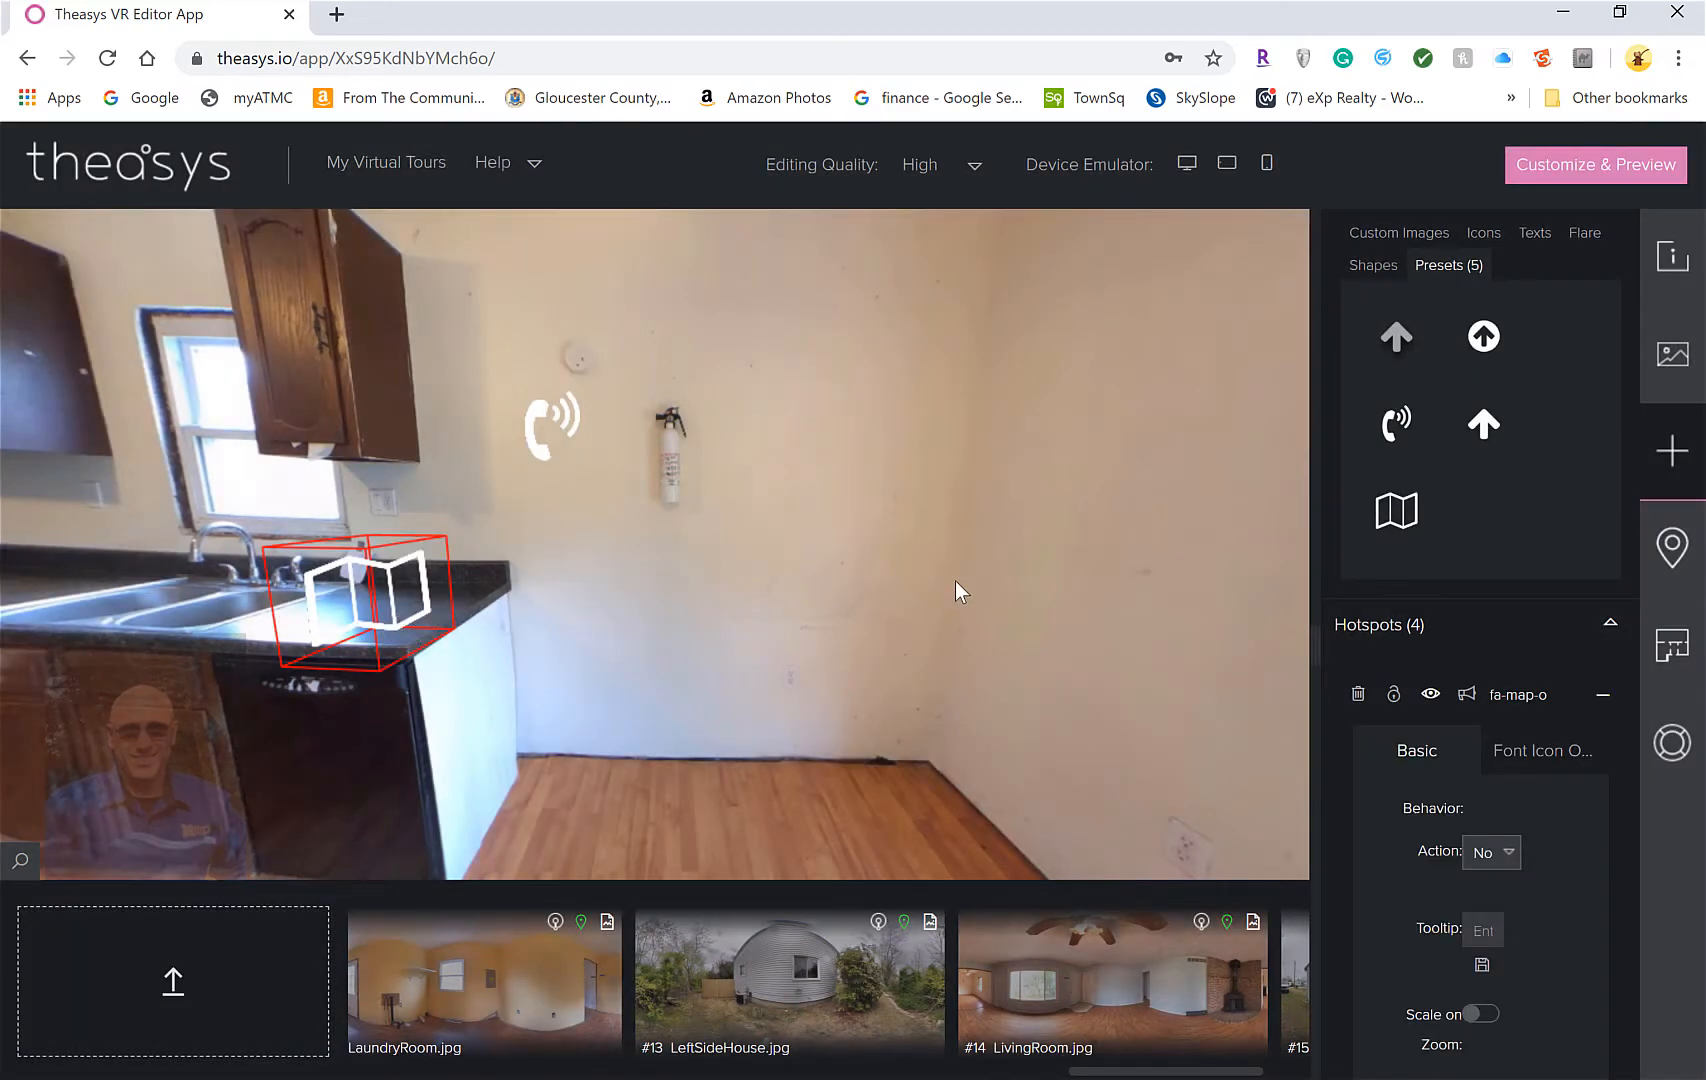
Rotate the map hotspot to Y -23 and X 129 so it lies flat on the counter
scroll(1451, 838, "down", 5)
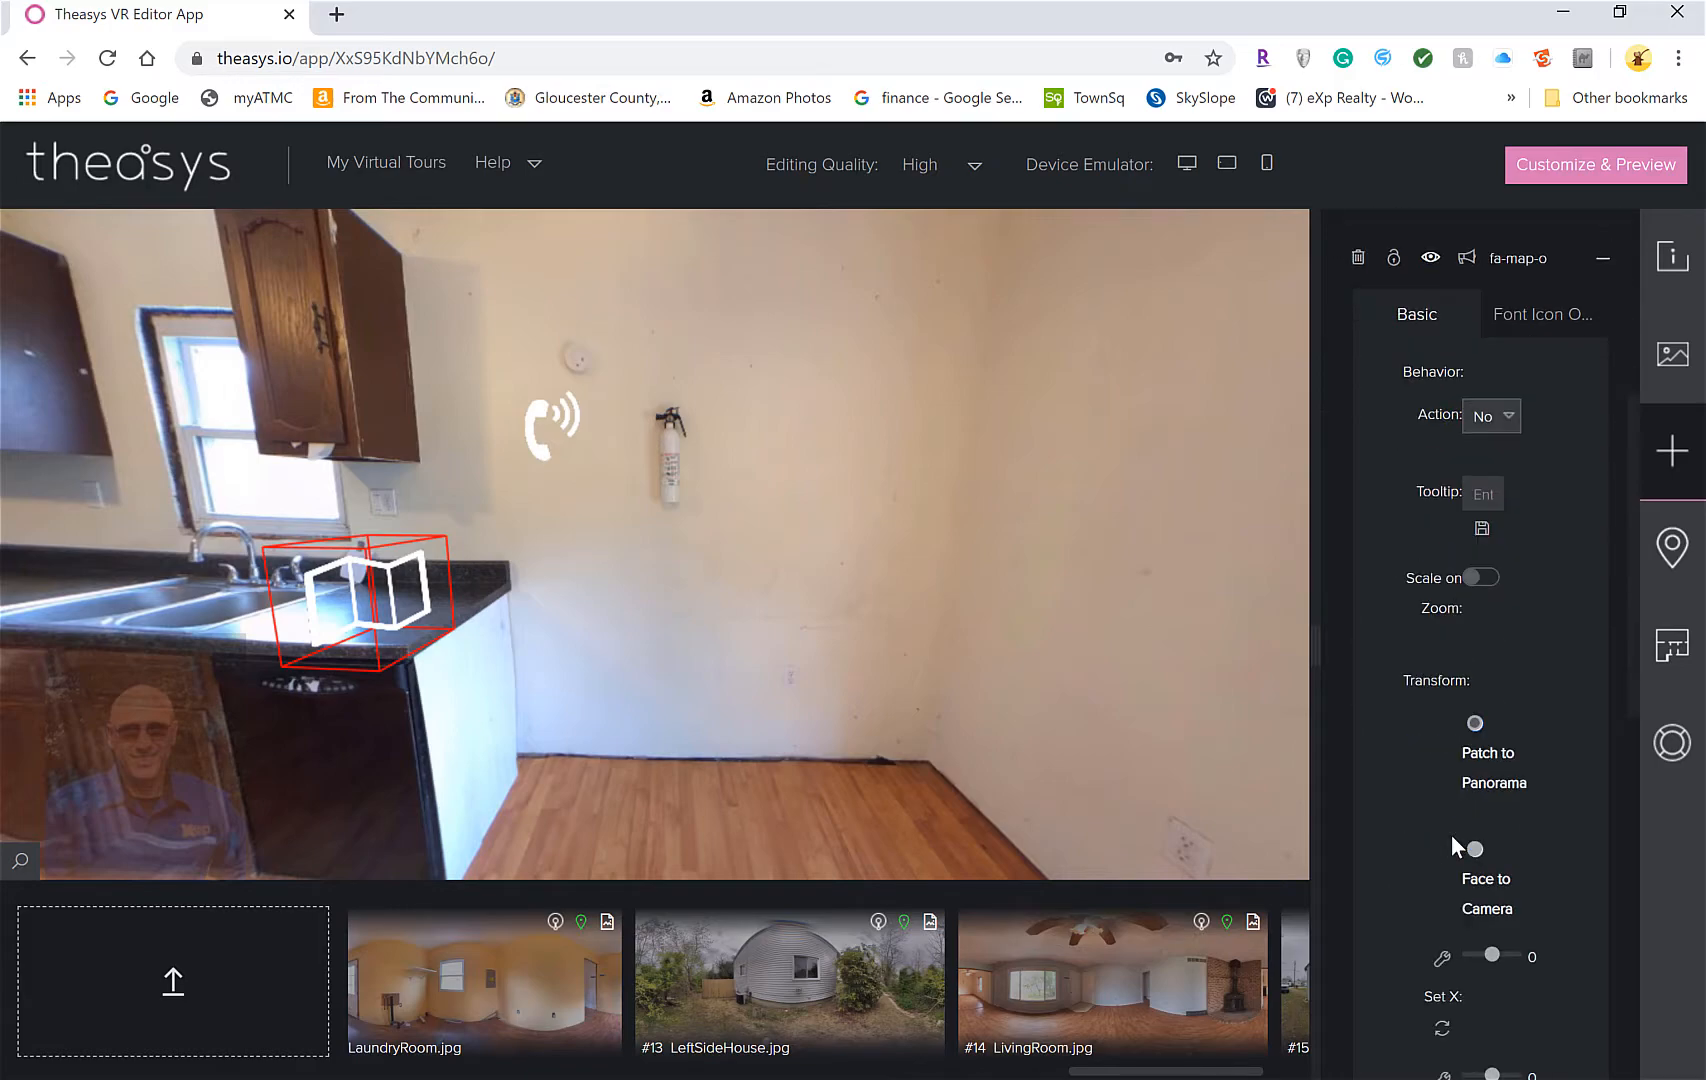
scroll(1453, 845, "down", 4)
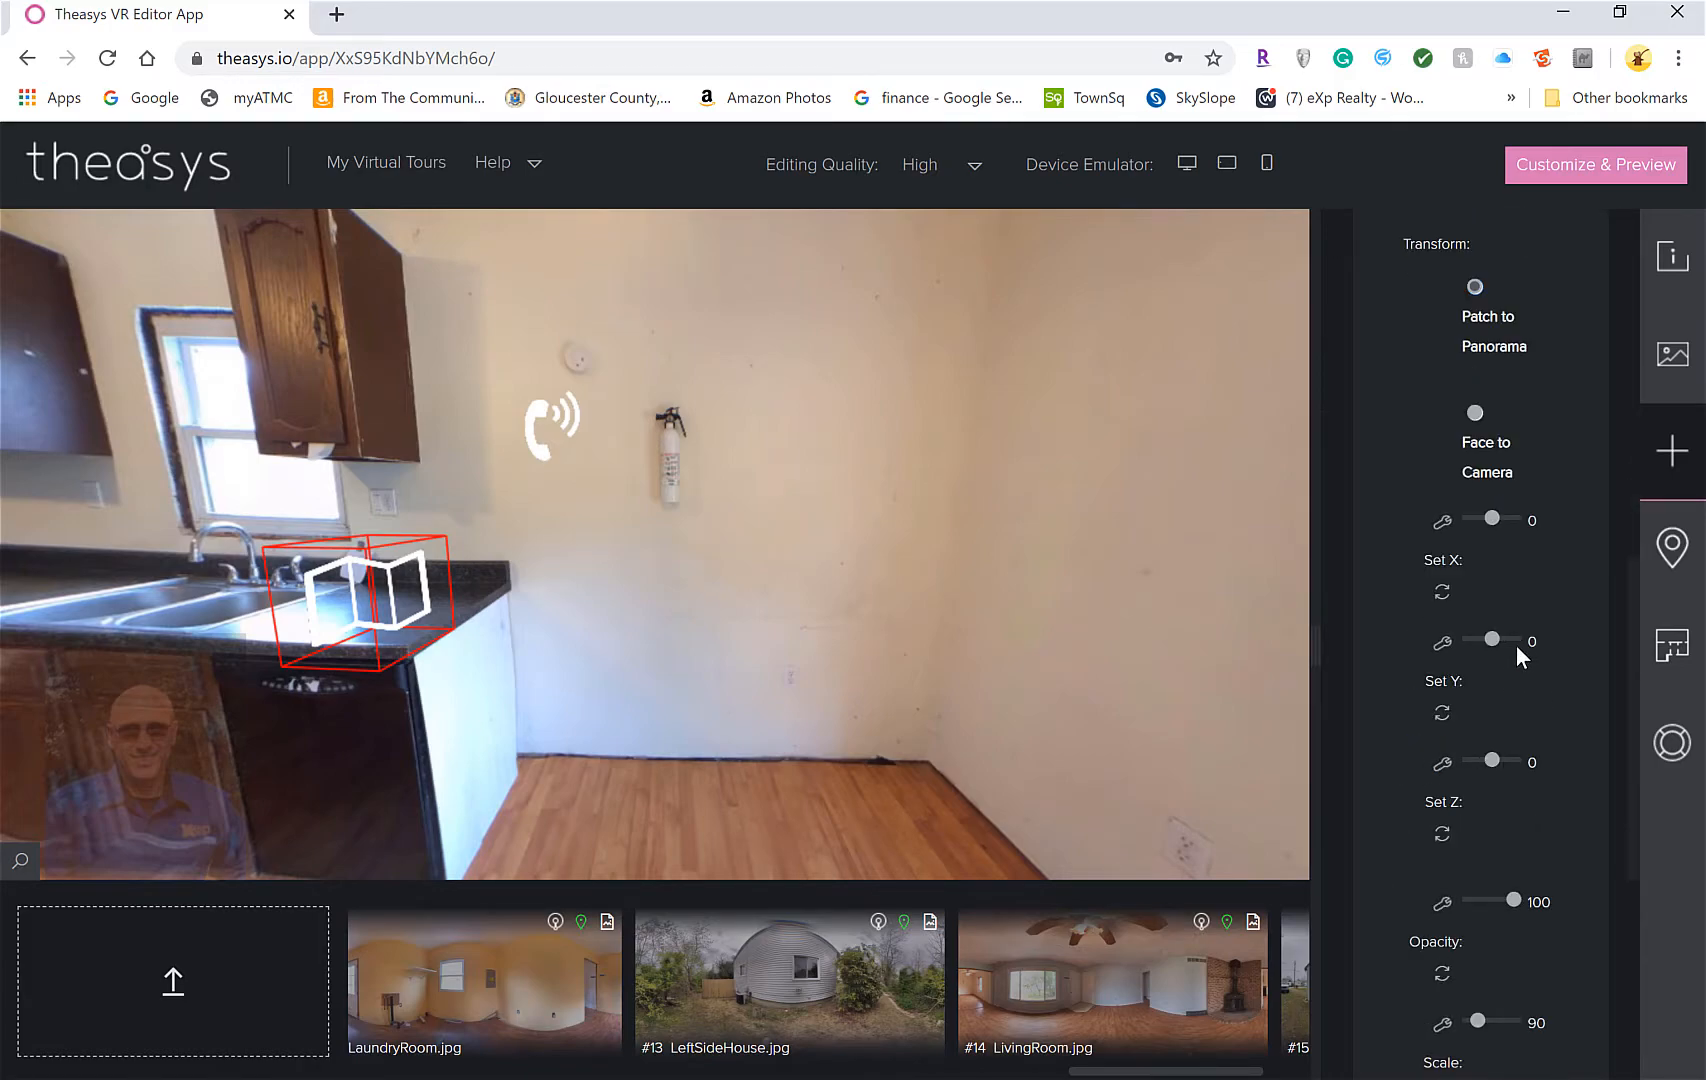
left_click_drag(1494, 638, 1489, 641)
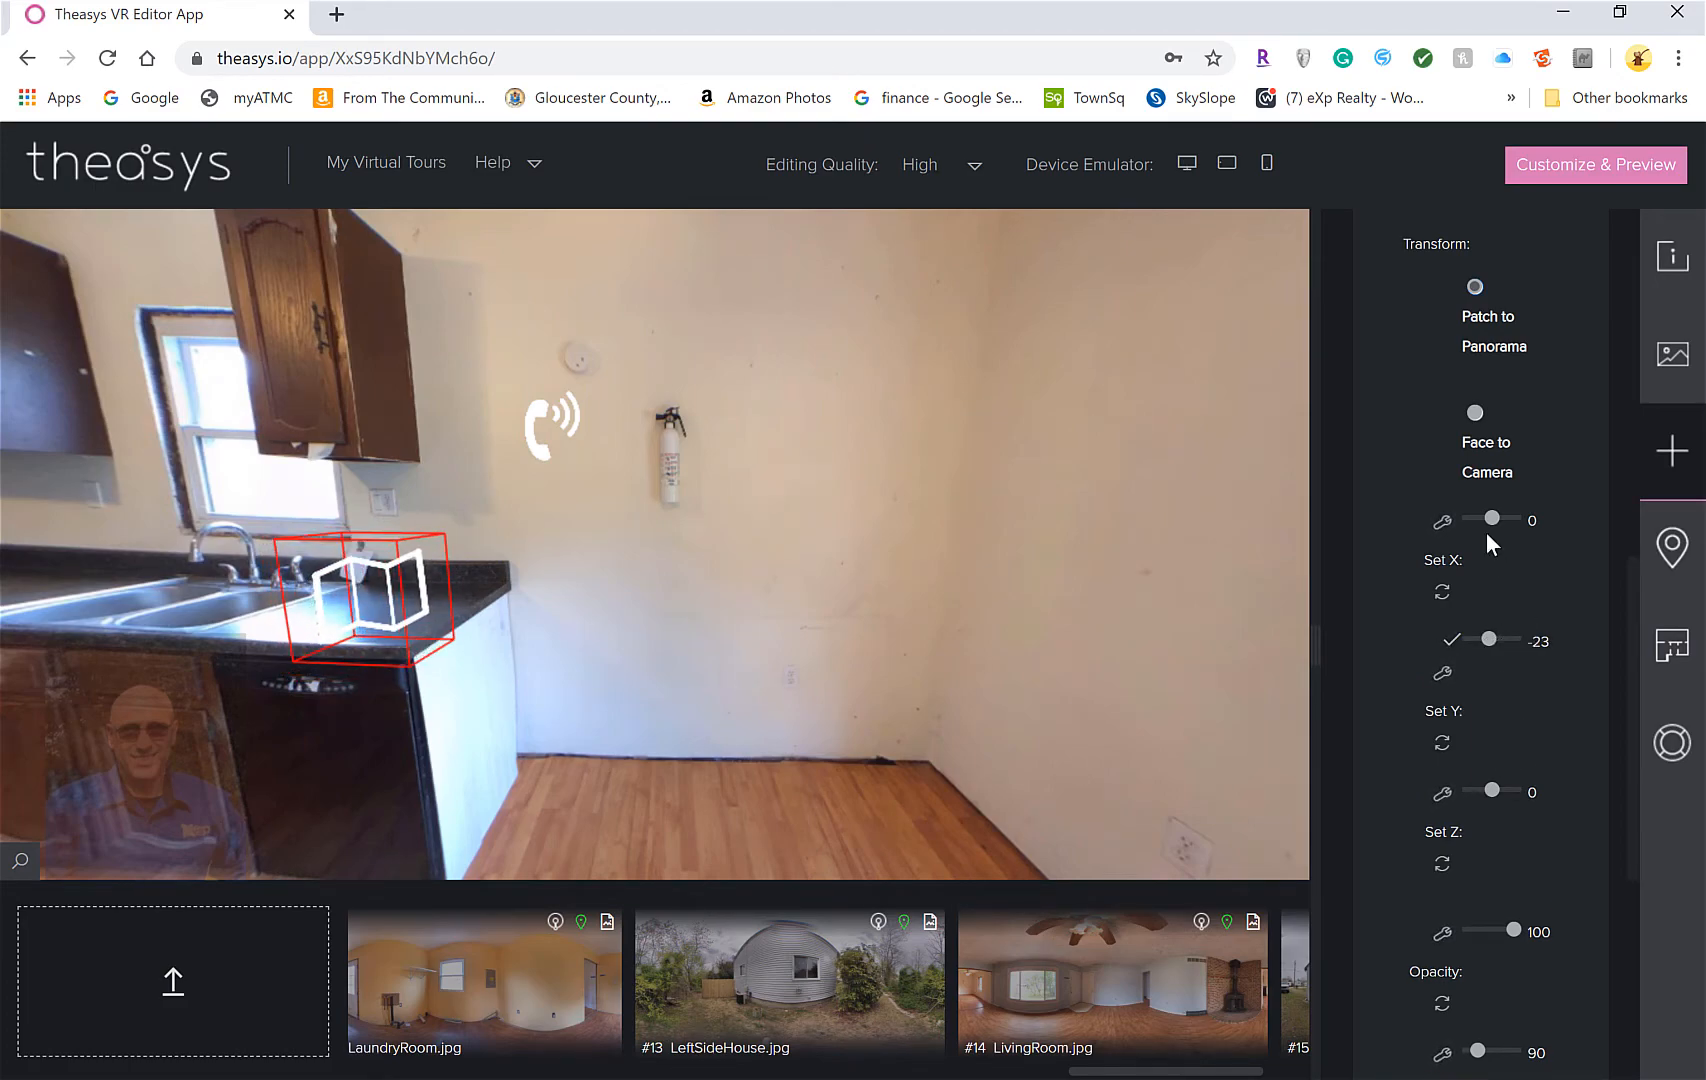
left_click_drag(1492, 516, 1506, 516)
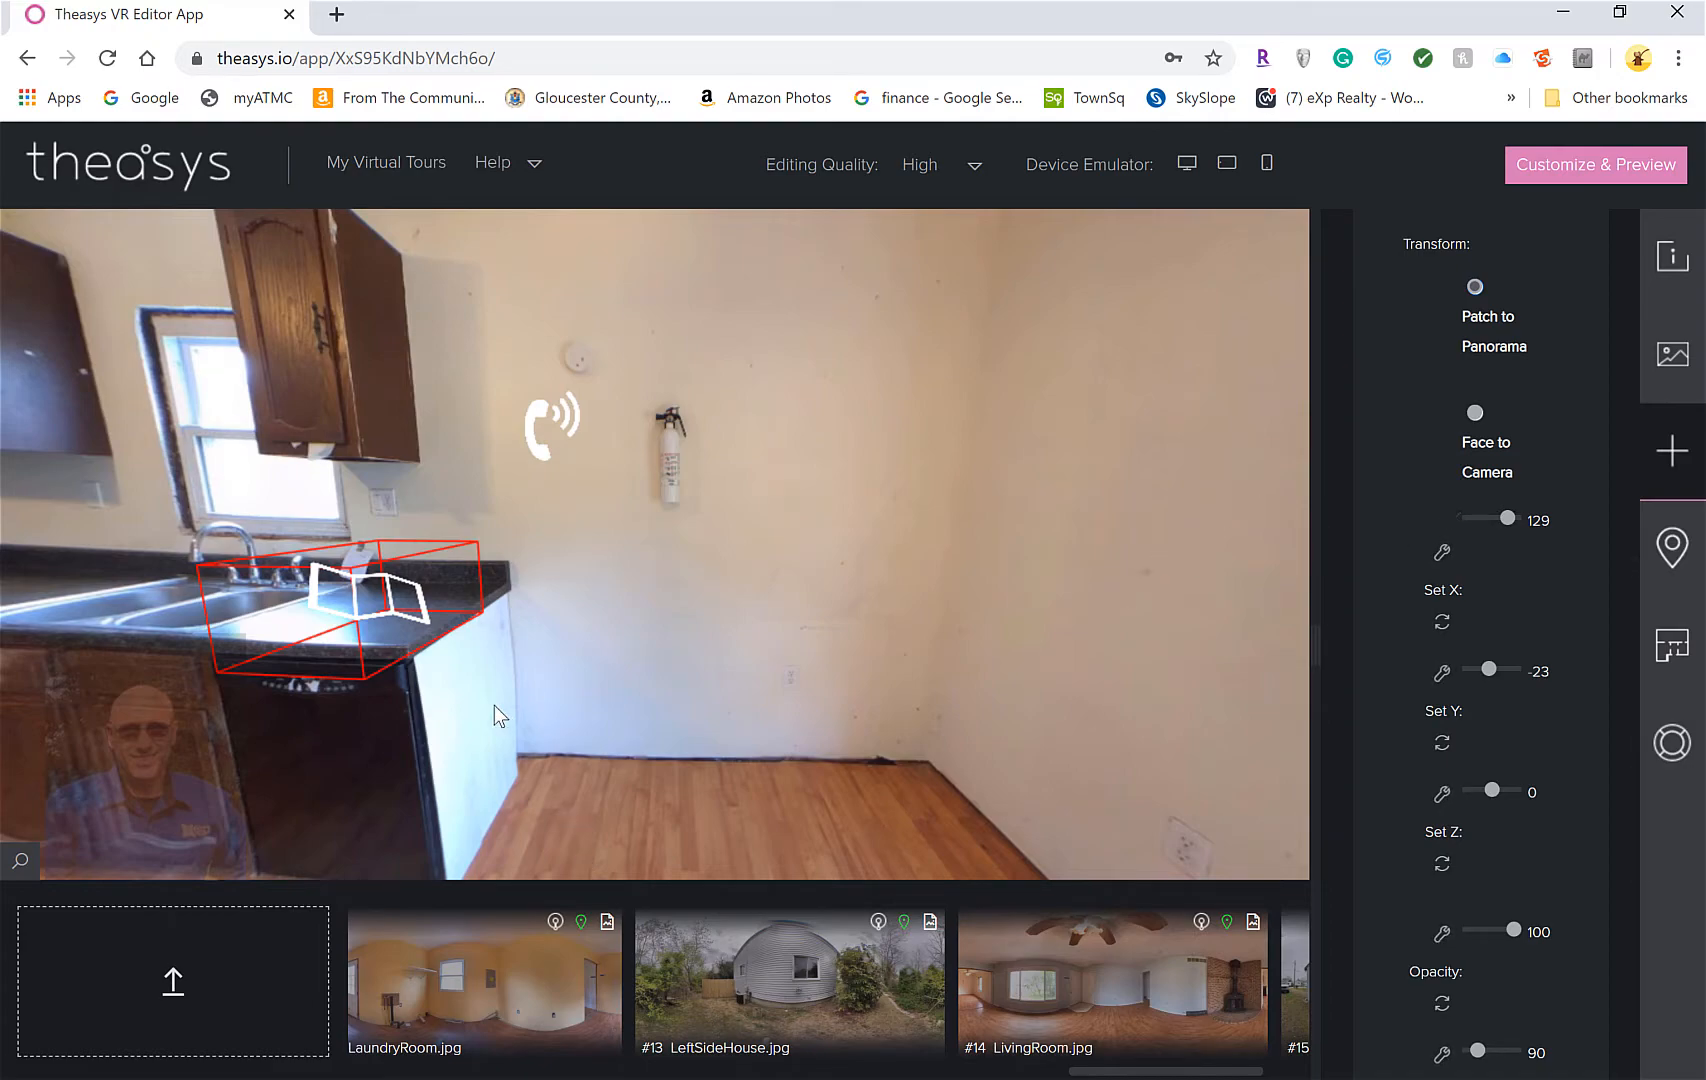
right_click(380, 600)
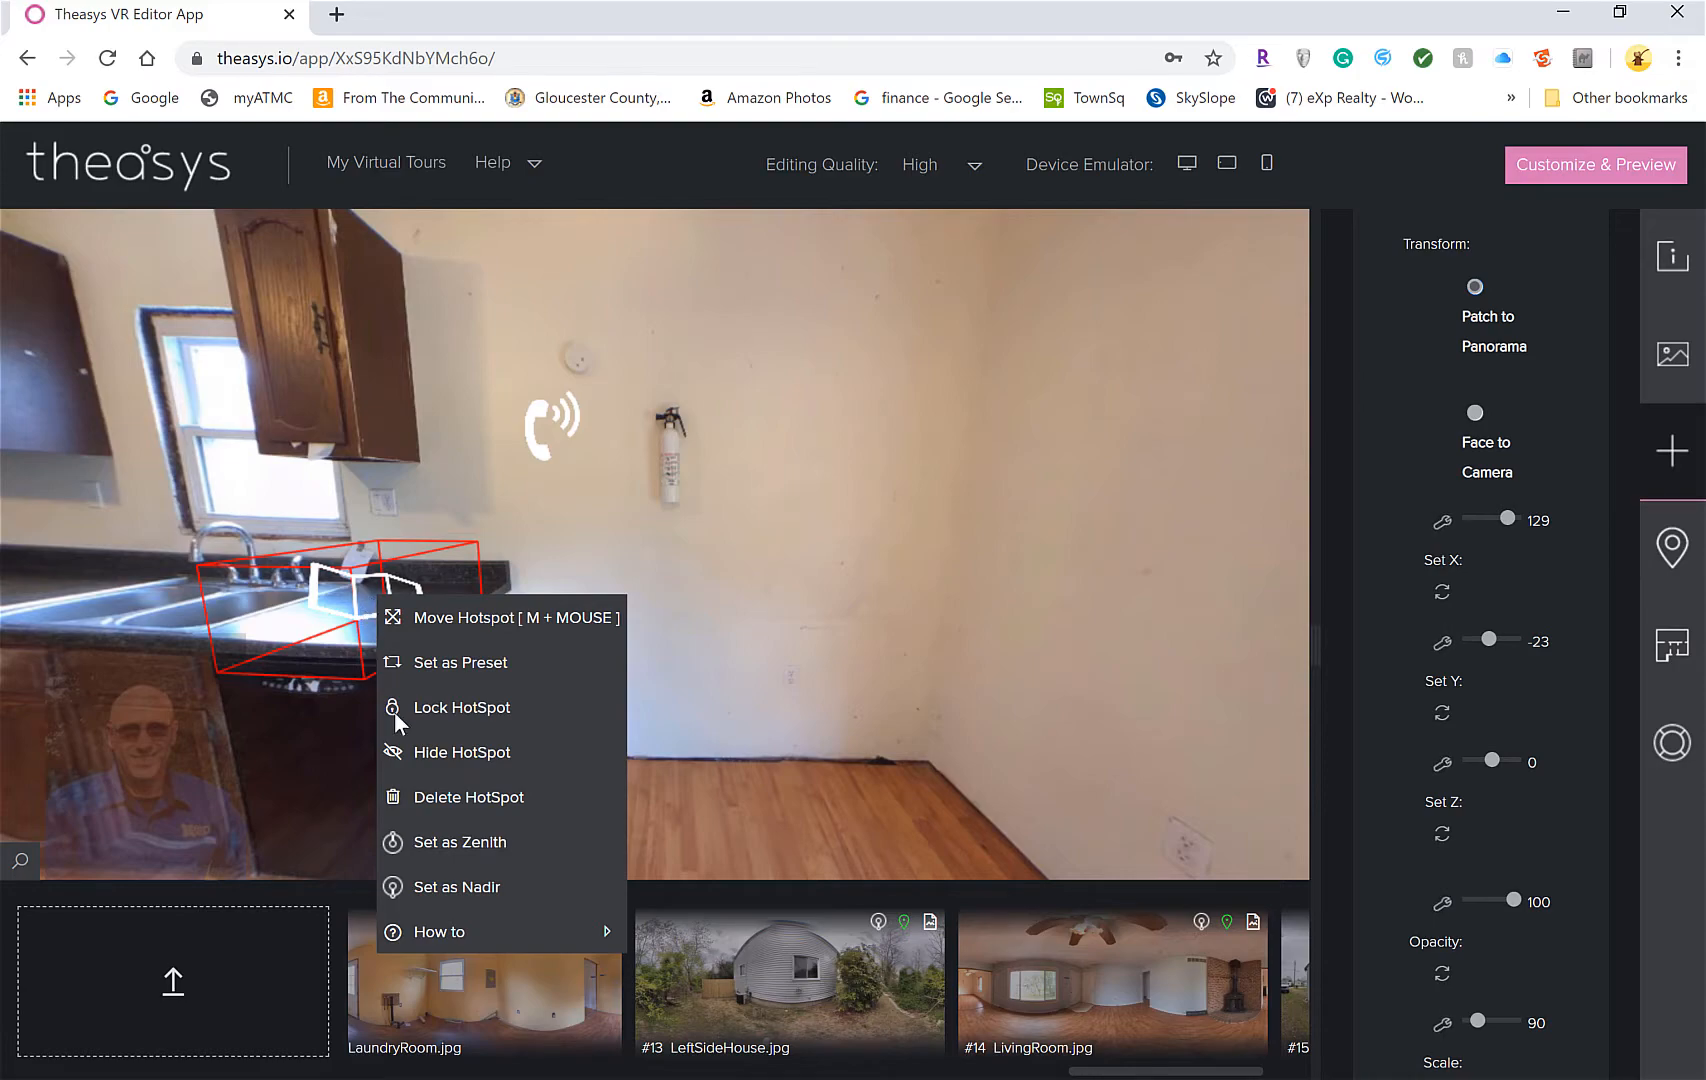
left_click(530, 633)
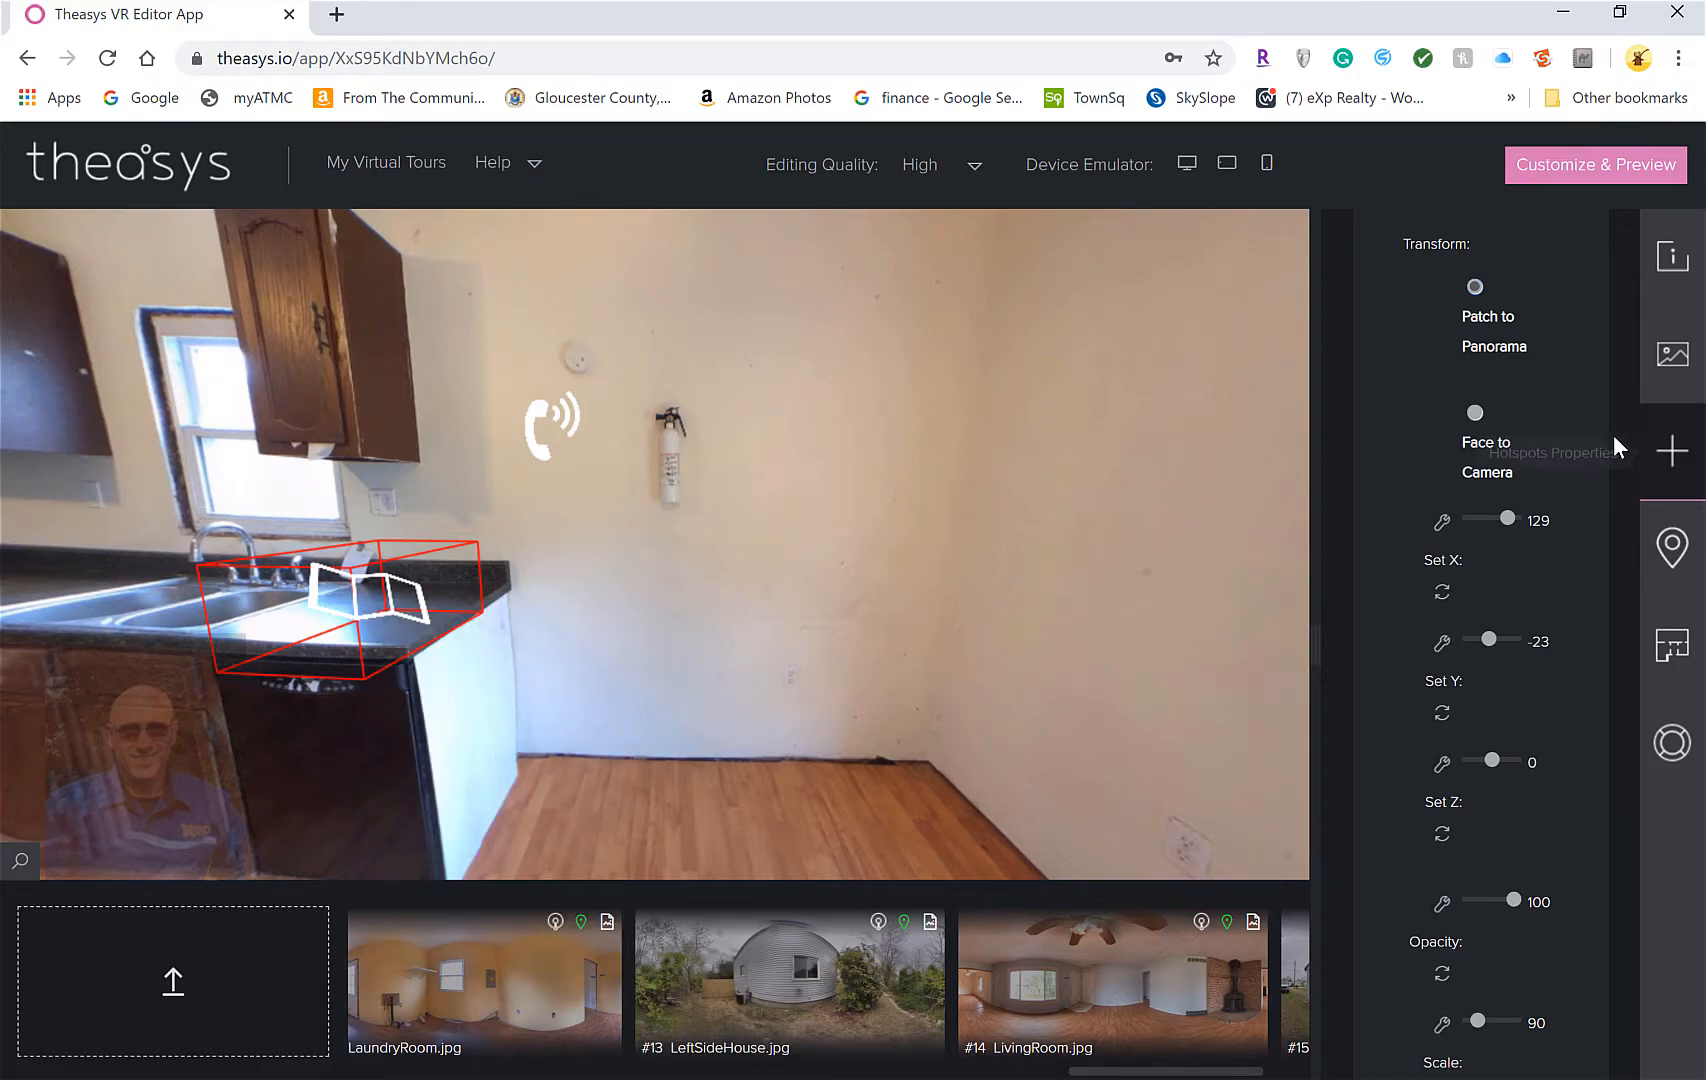
scroll(1556, 335, "up", 6)
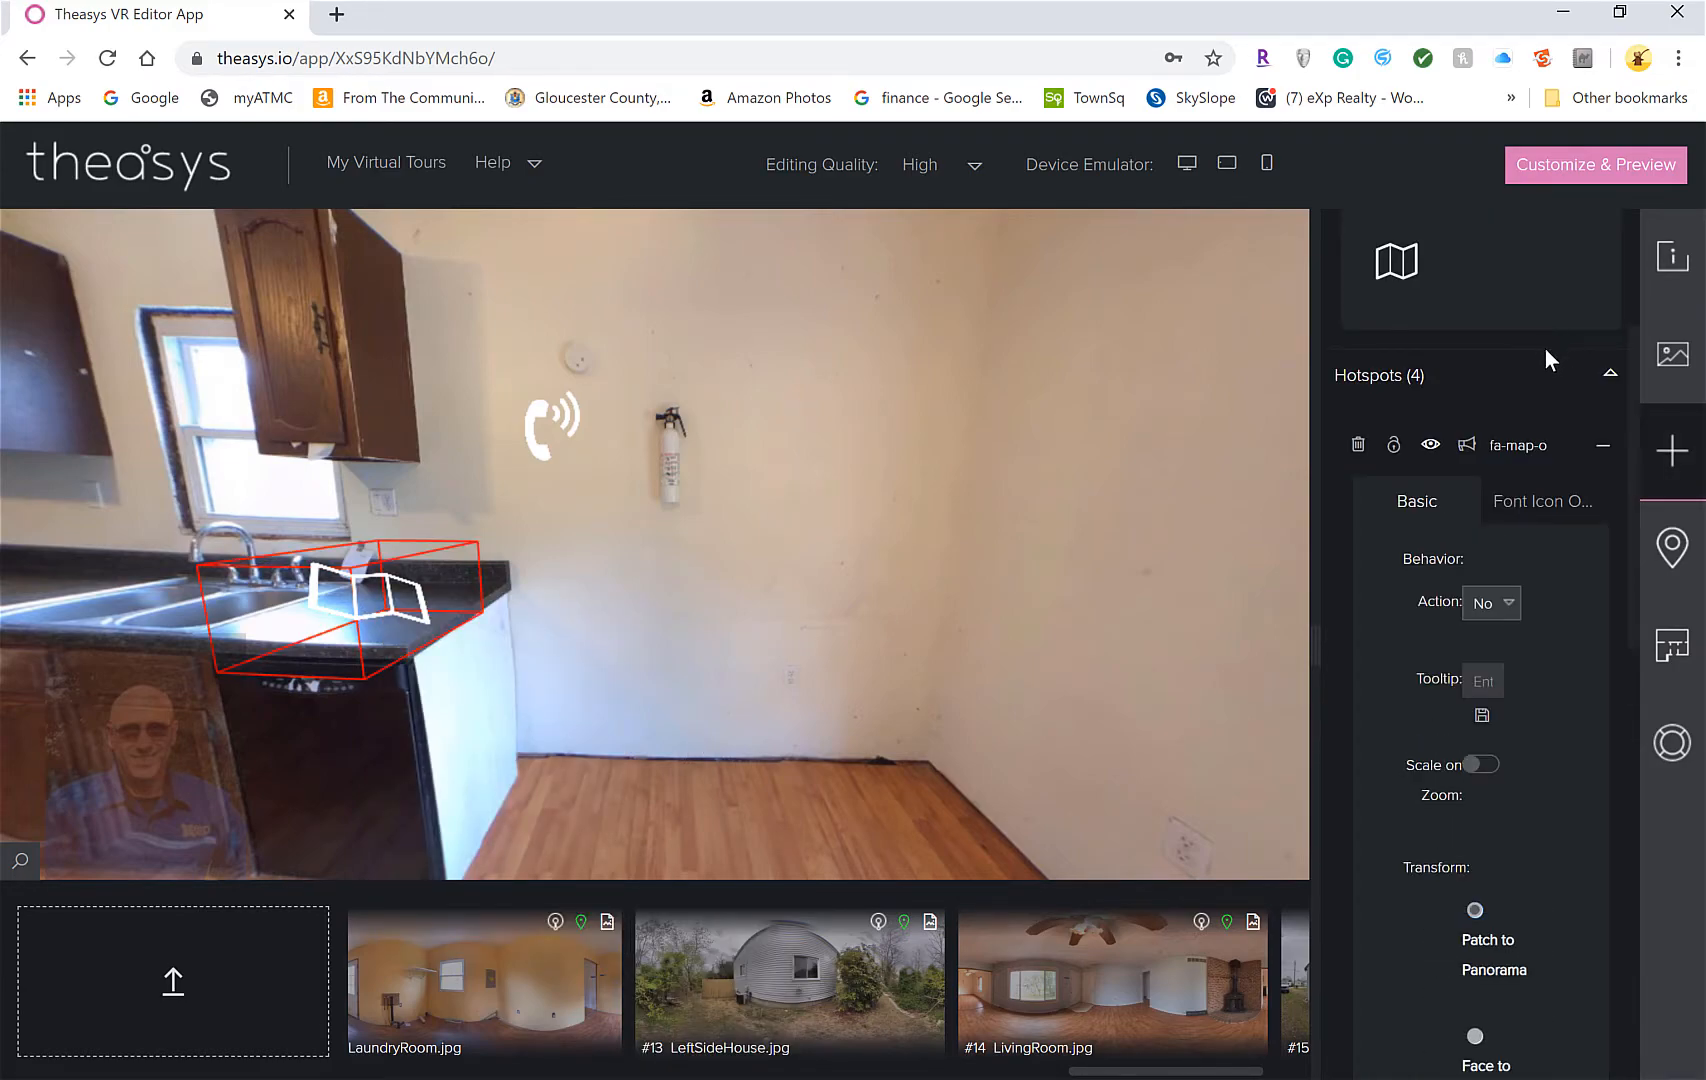
Set the map hotspot's action to Link to External Url and open a new browser tab
left_click(1495, 605)
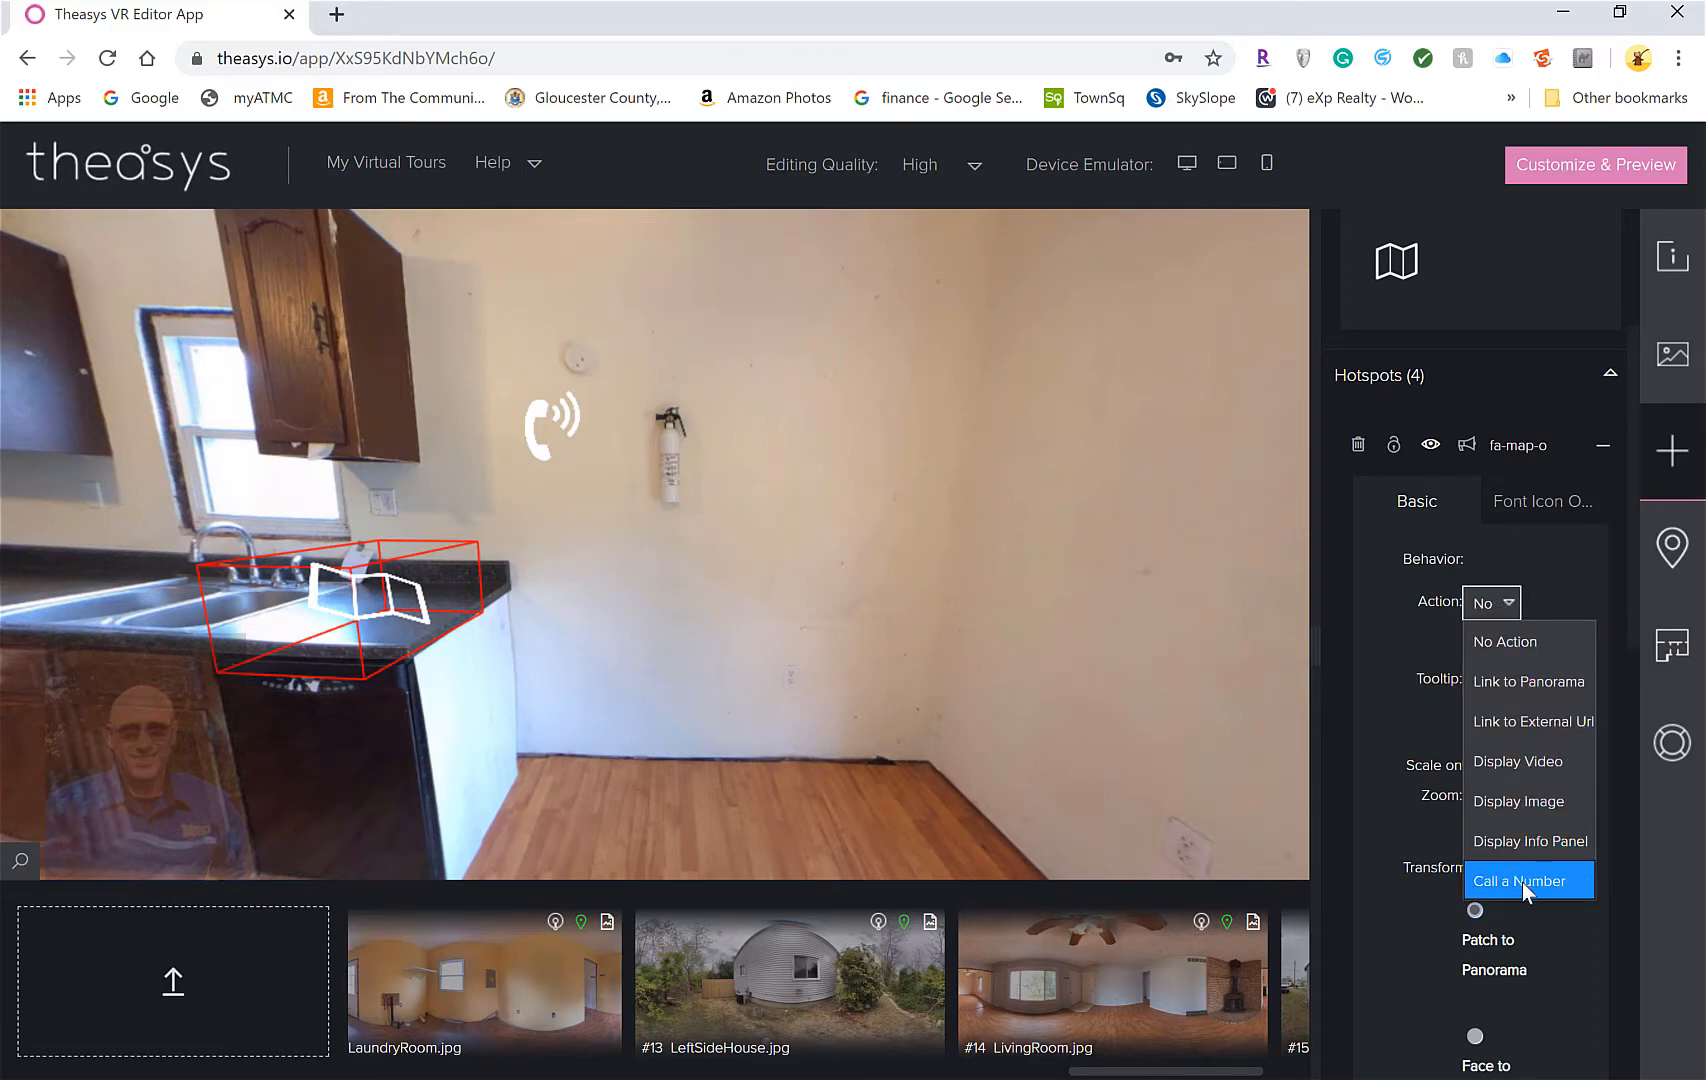
left_click(1527, 720)
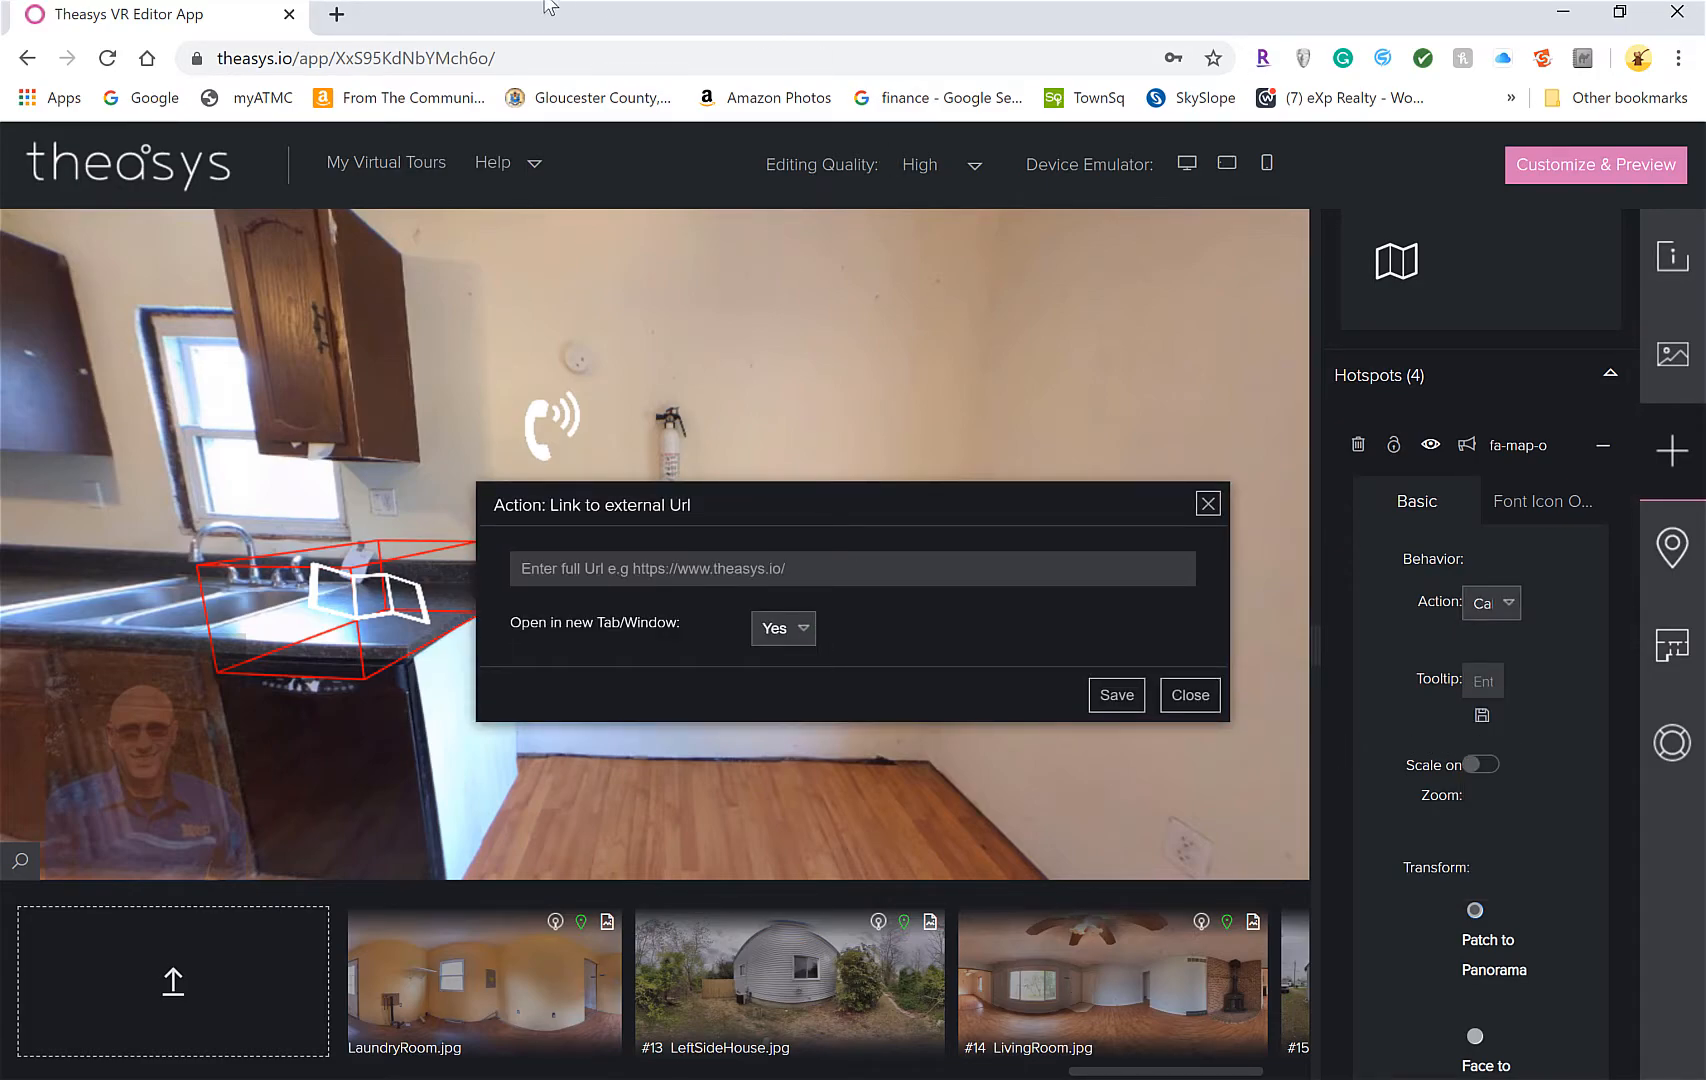
left_click(336, 14)
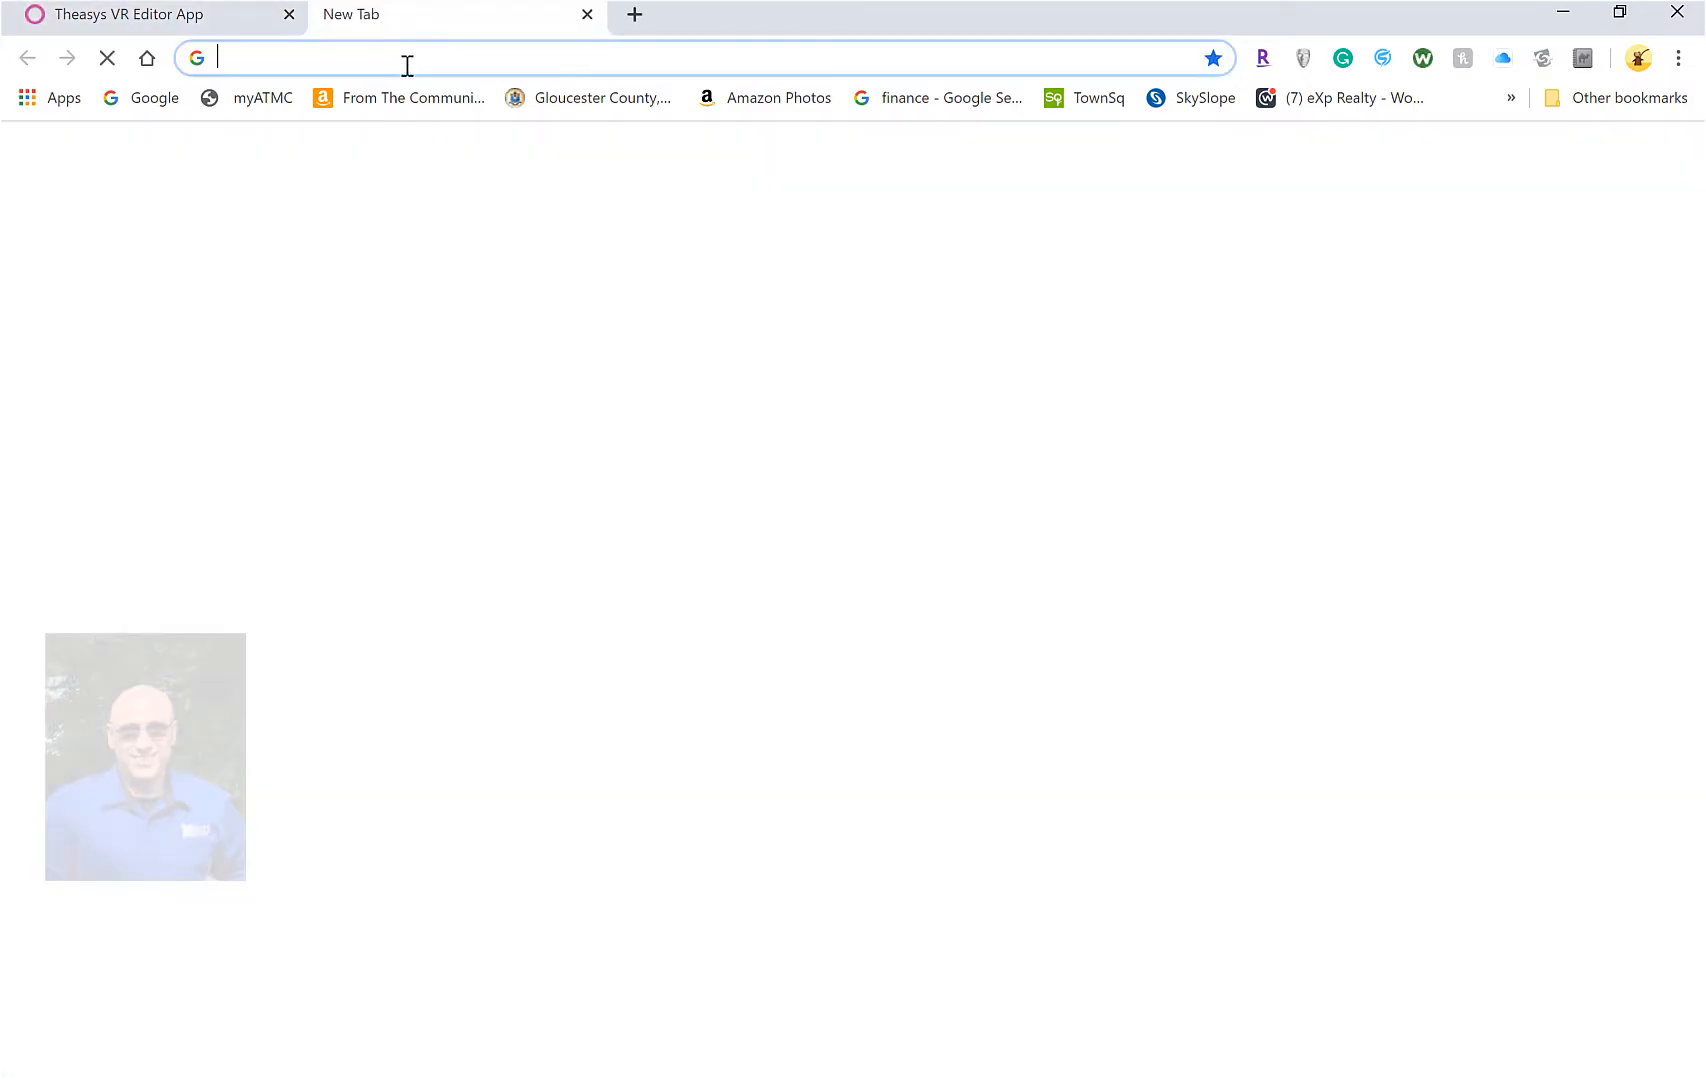
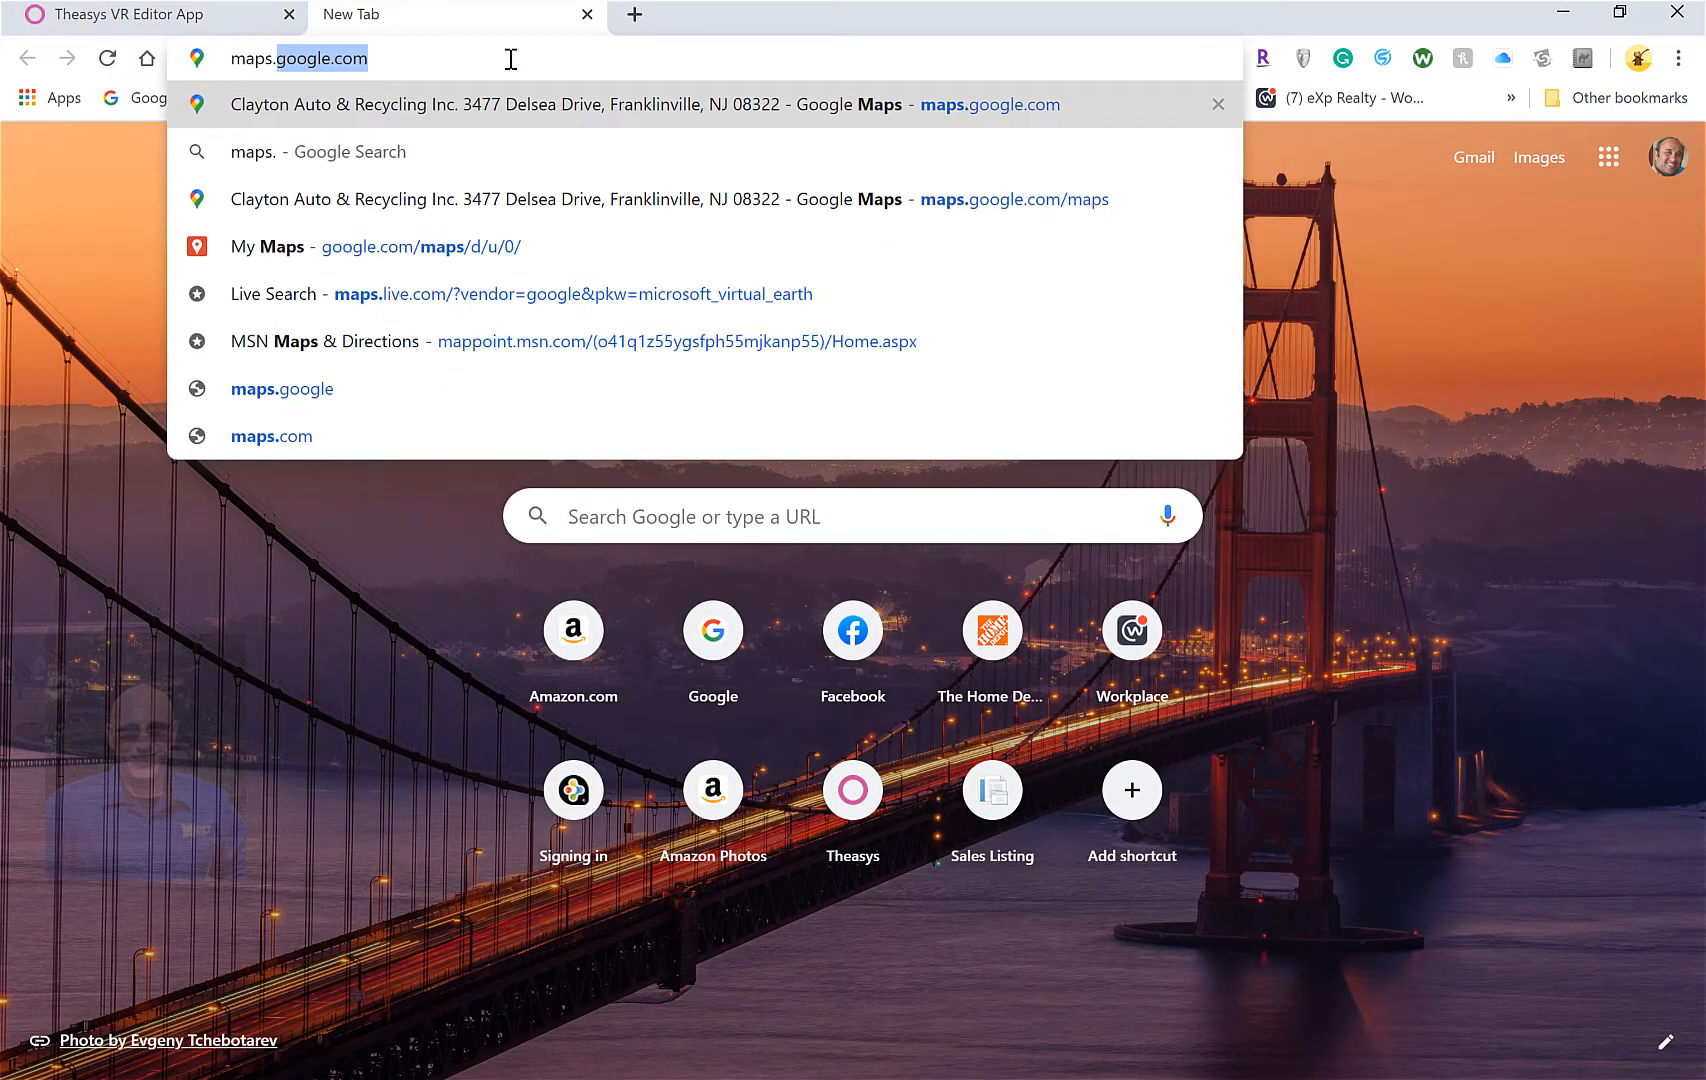
Go to Google Maps and search for the property's address
key("Return")
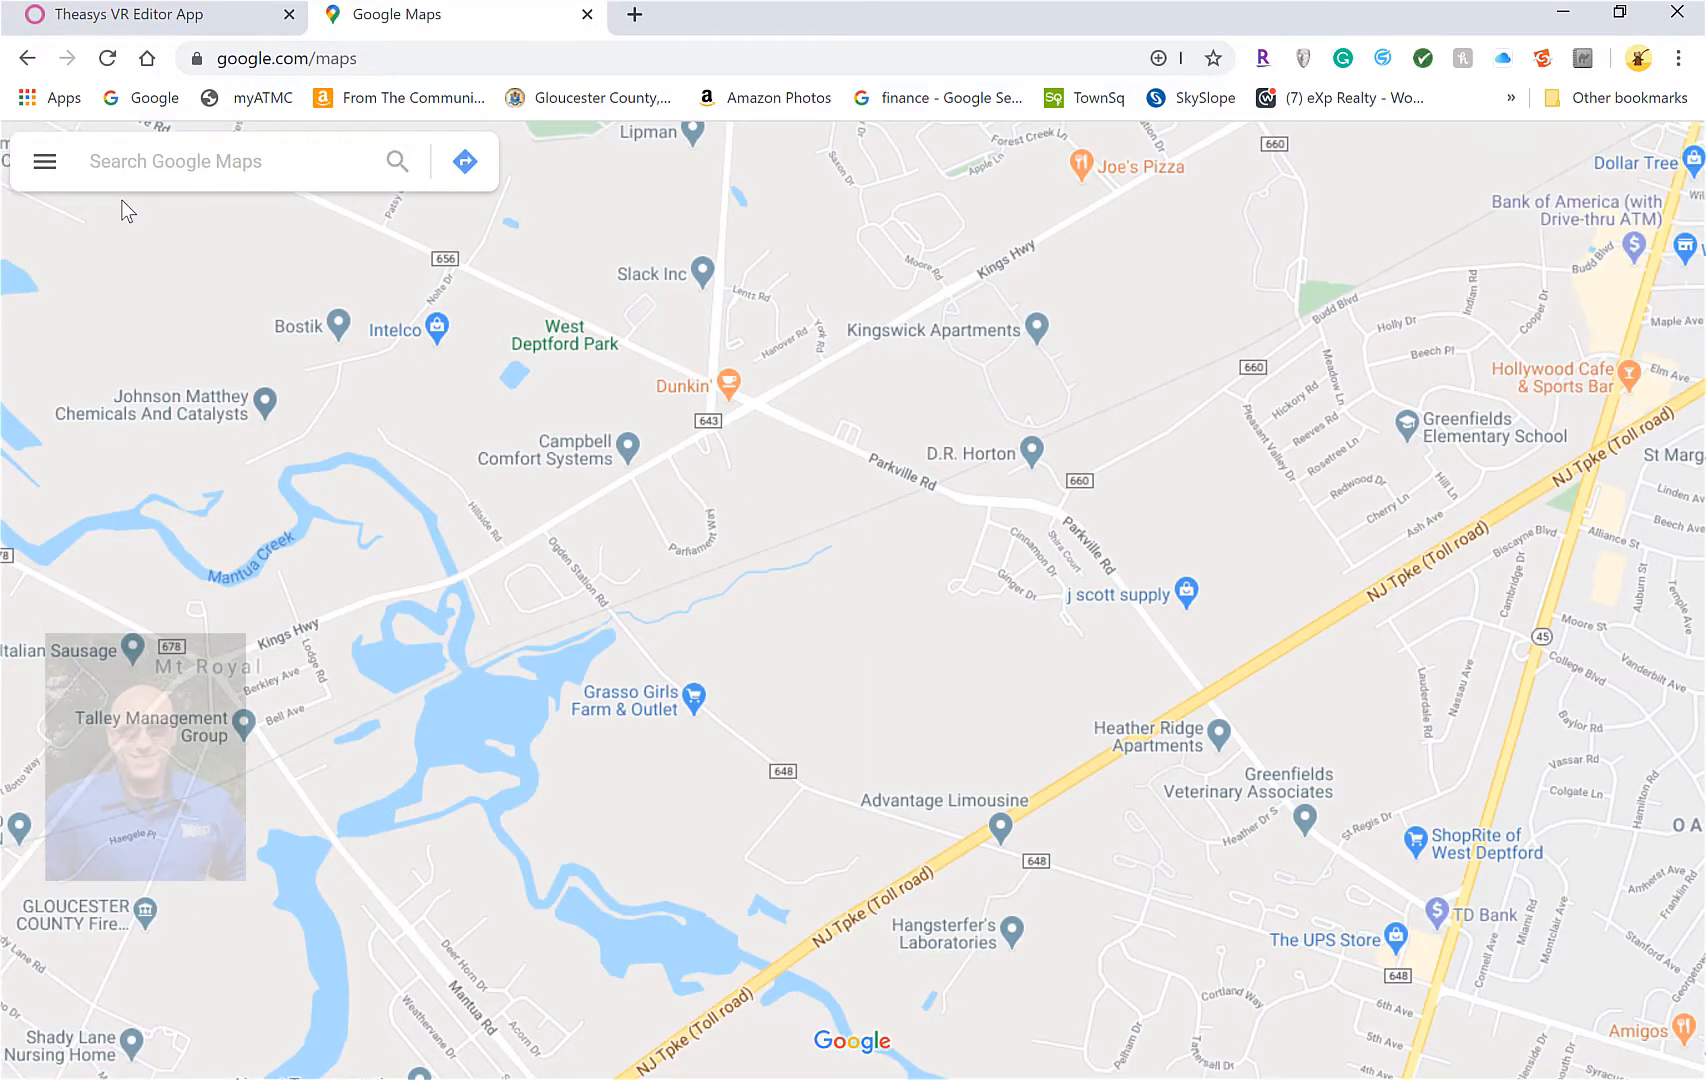
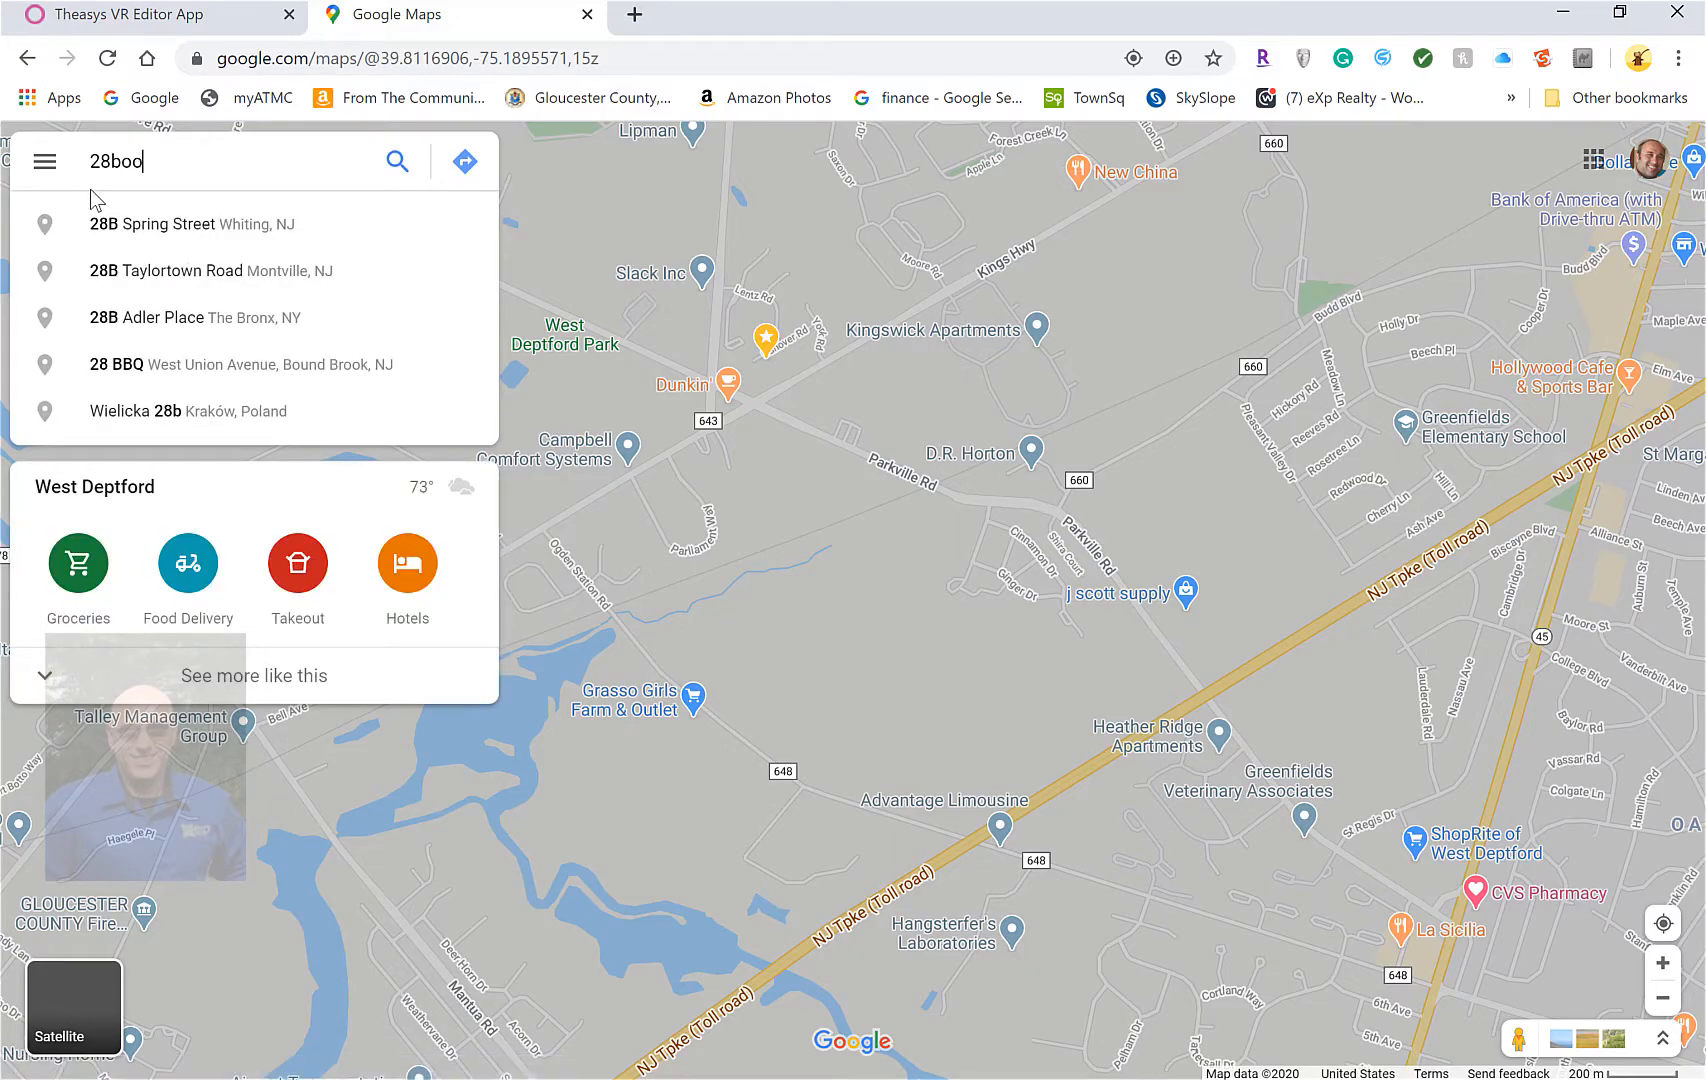
key("BackSpace")
key("BackSpace")
key("BackSpace")
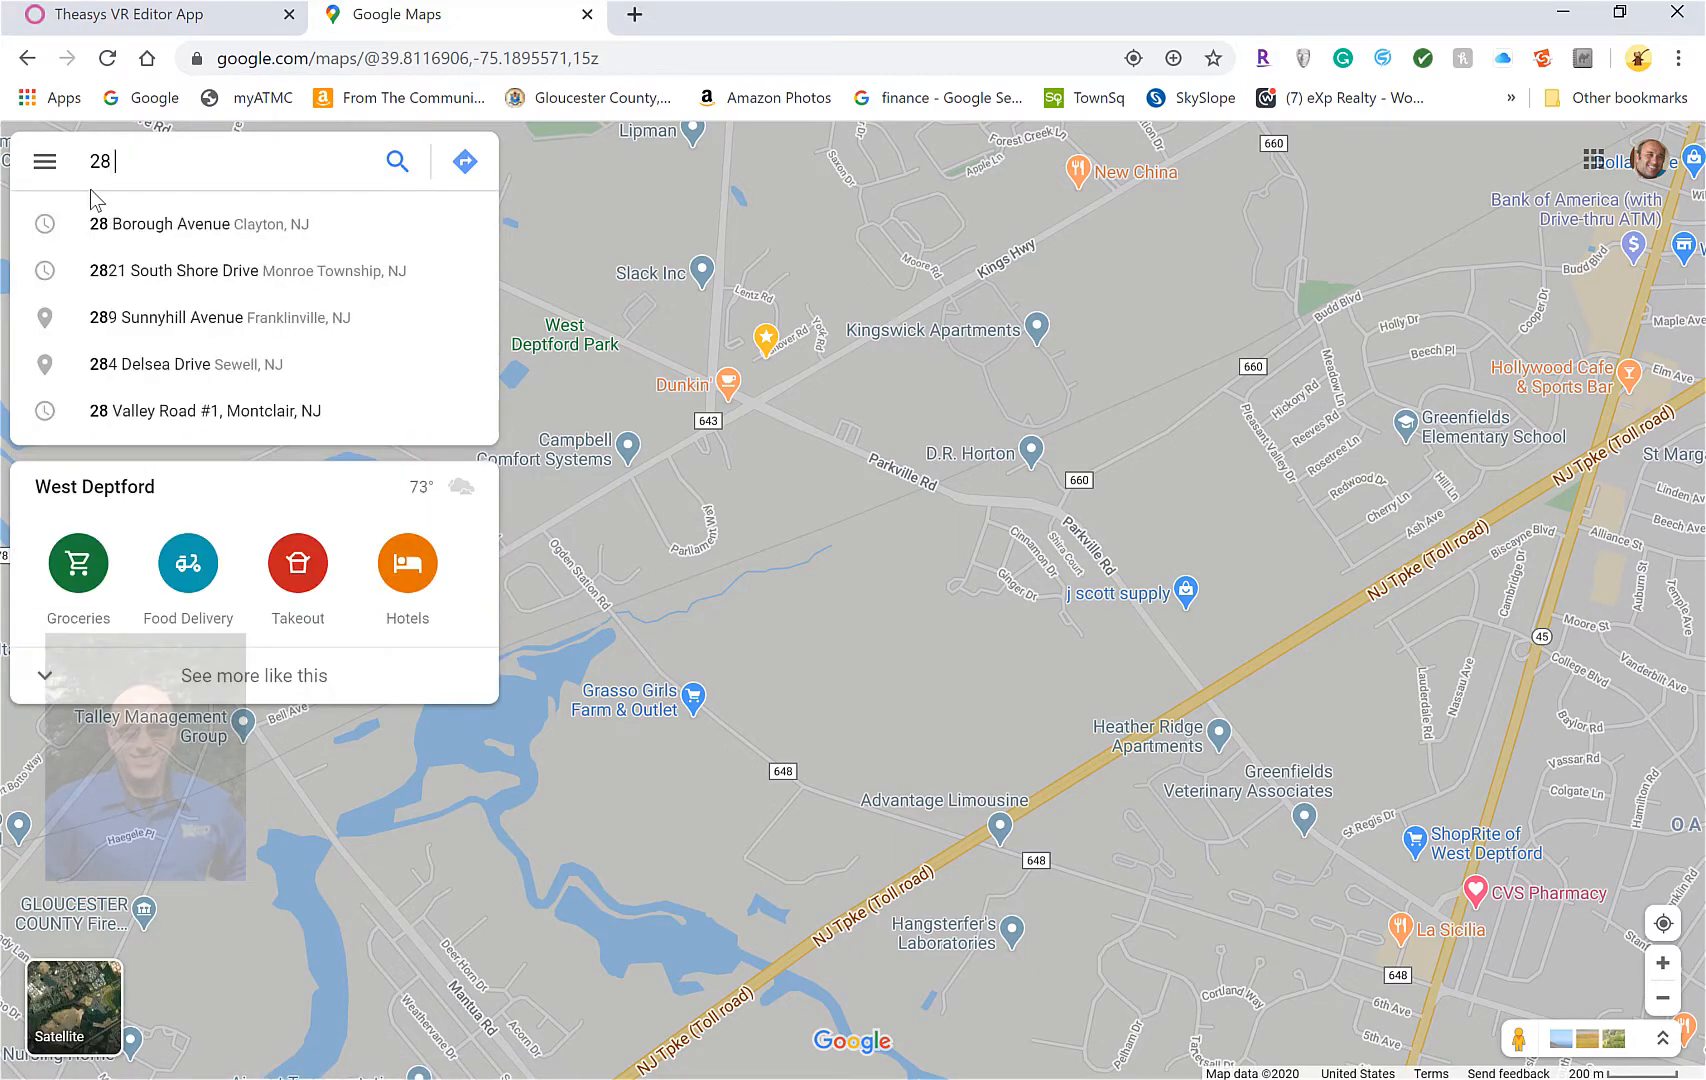
left_click(214, 242)
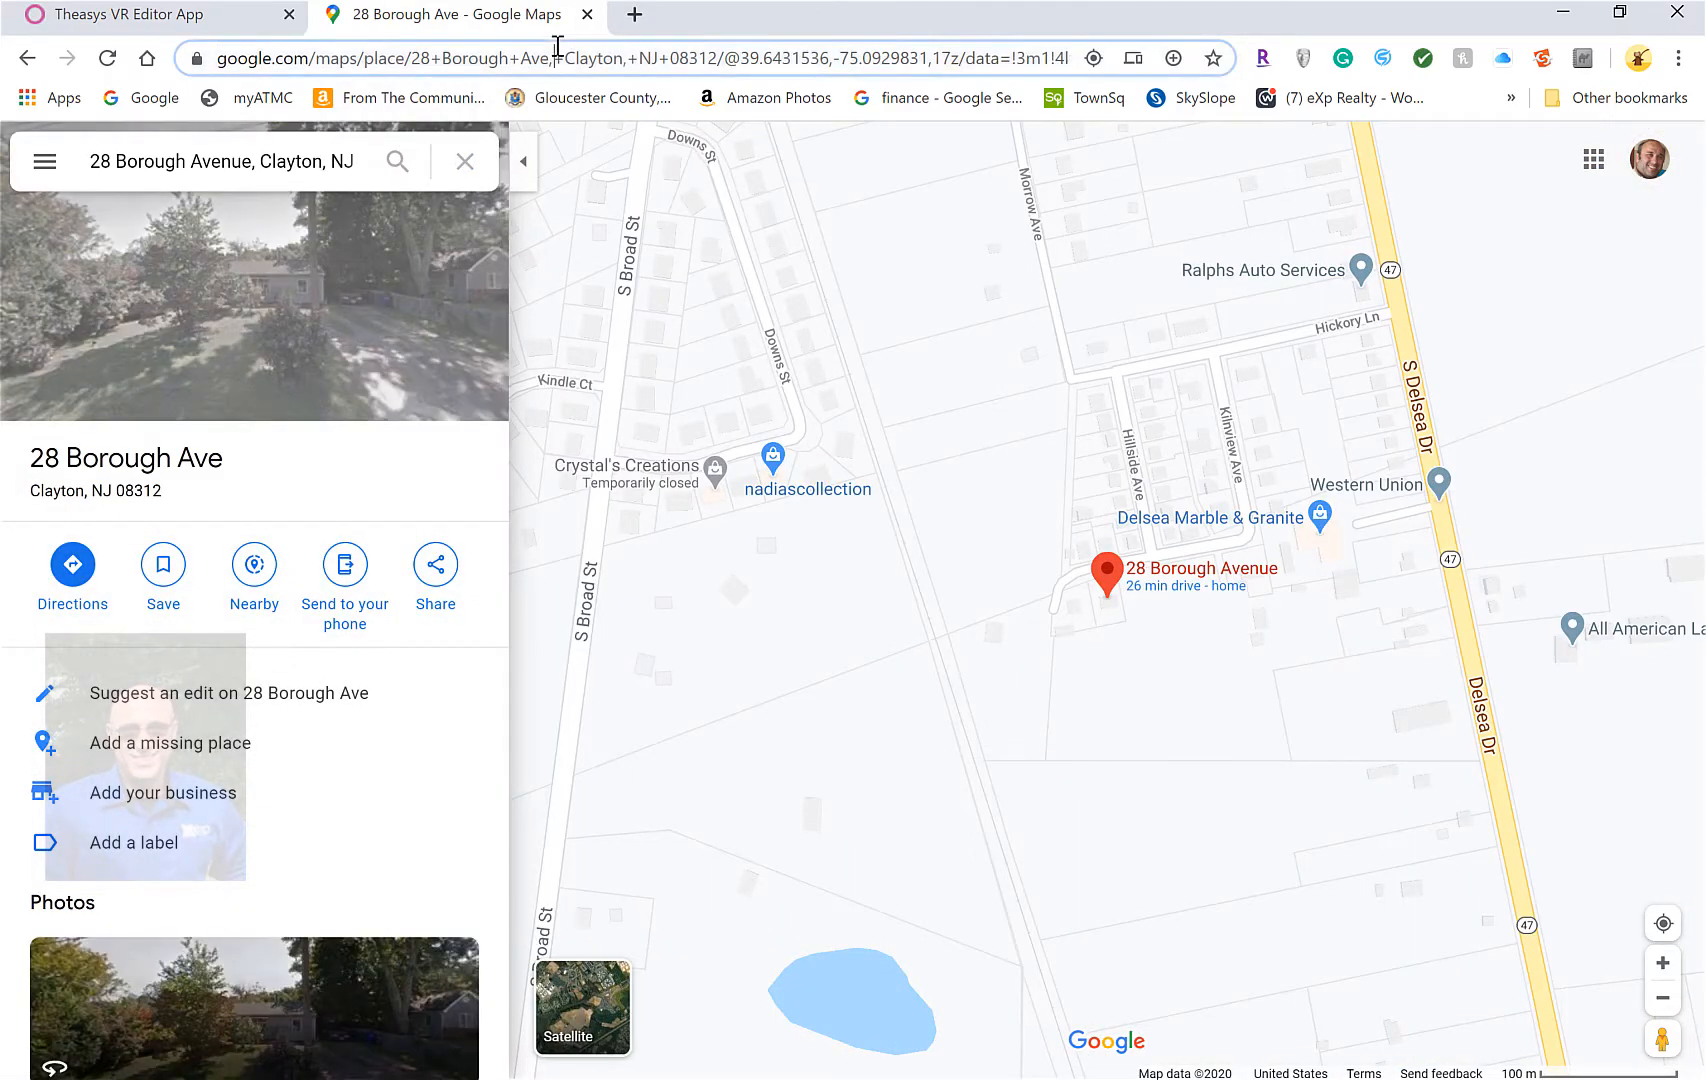
Copy the place page's URL and return to the Theasys URL field
left_click(557, 50)
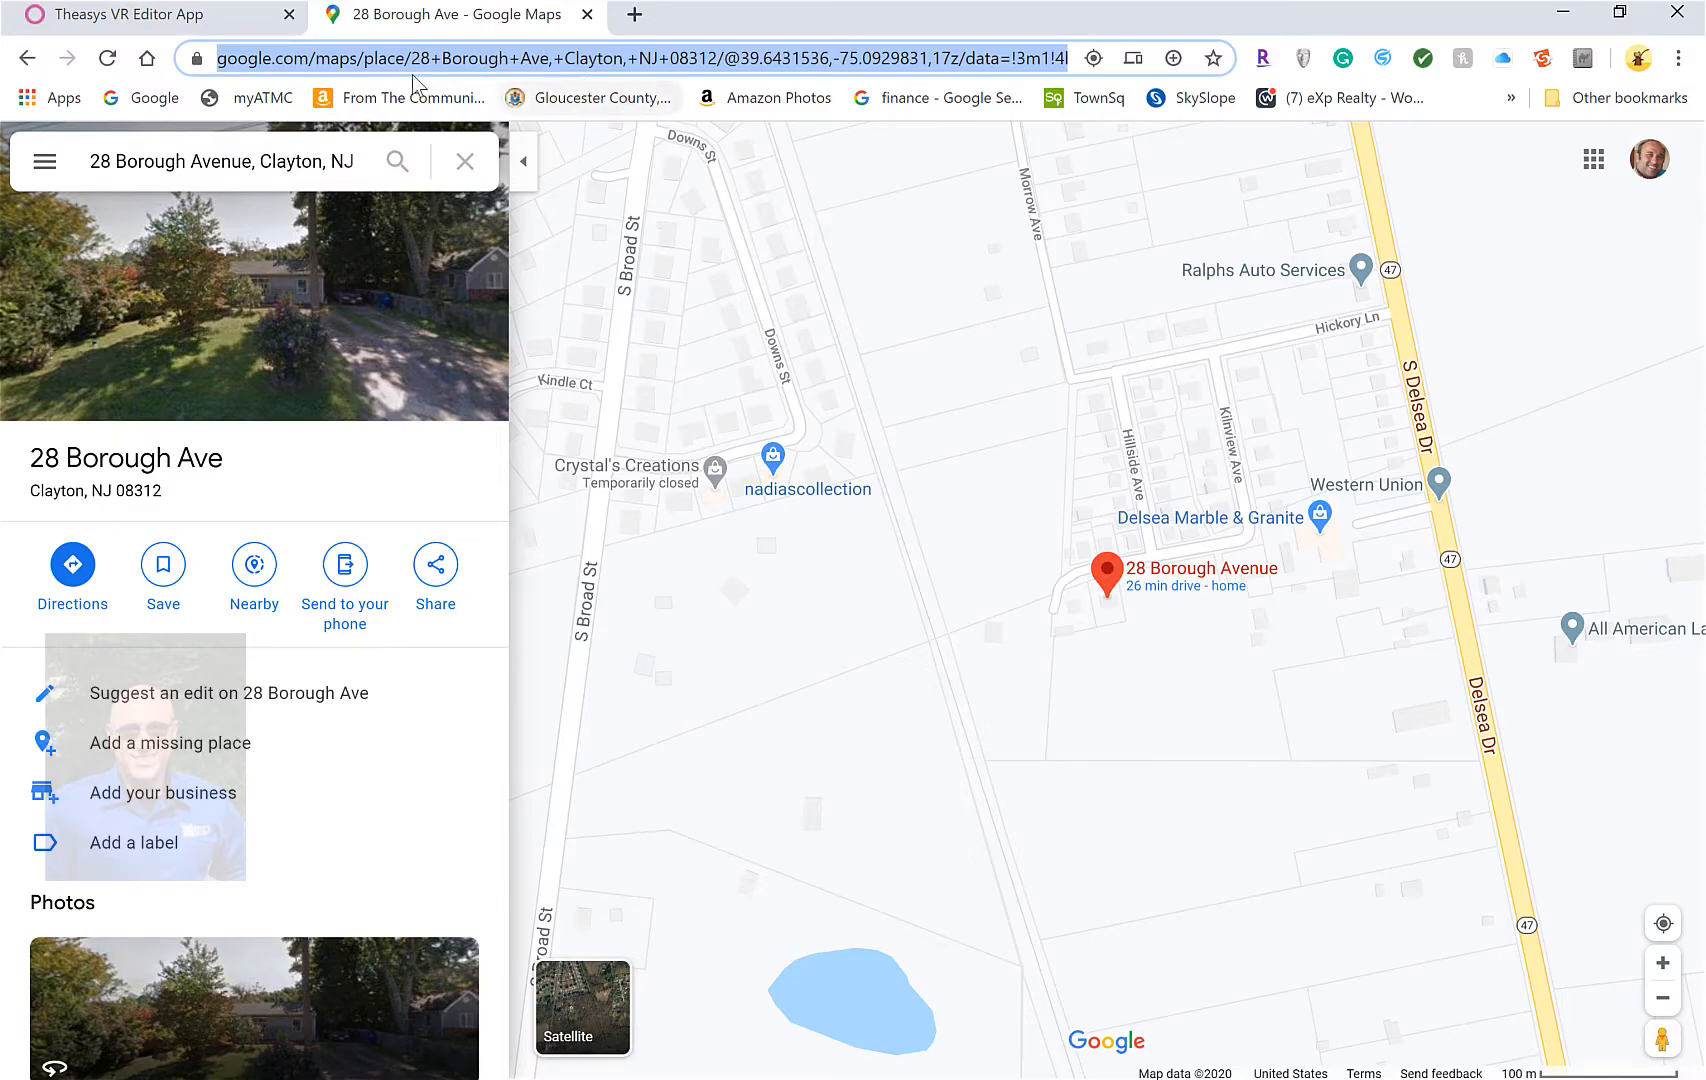
left_click(218, 14)
left_click(731, 568)
Paste the Google Maps link into the URL field and save the link action
key("ctrl+v")
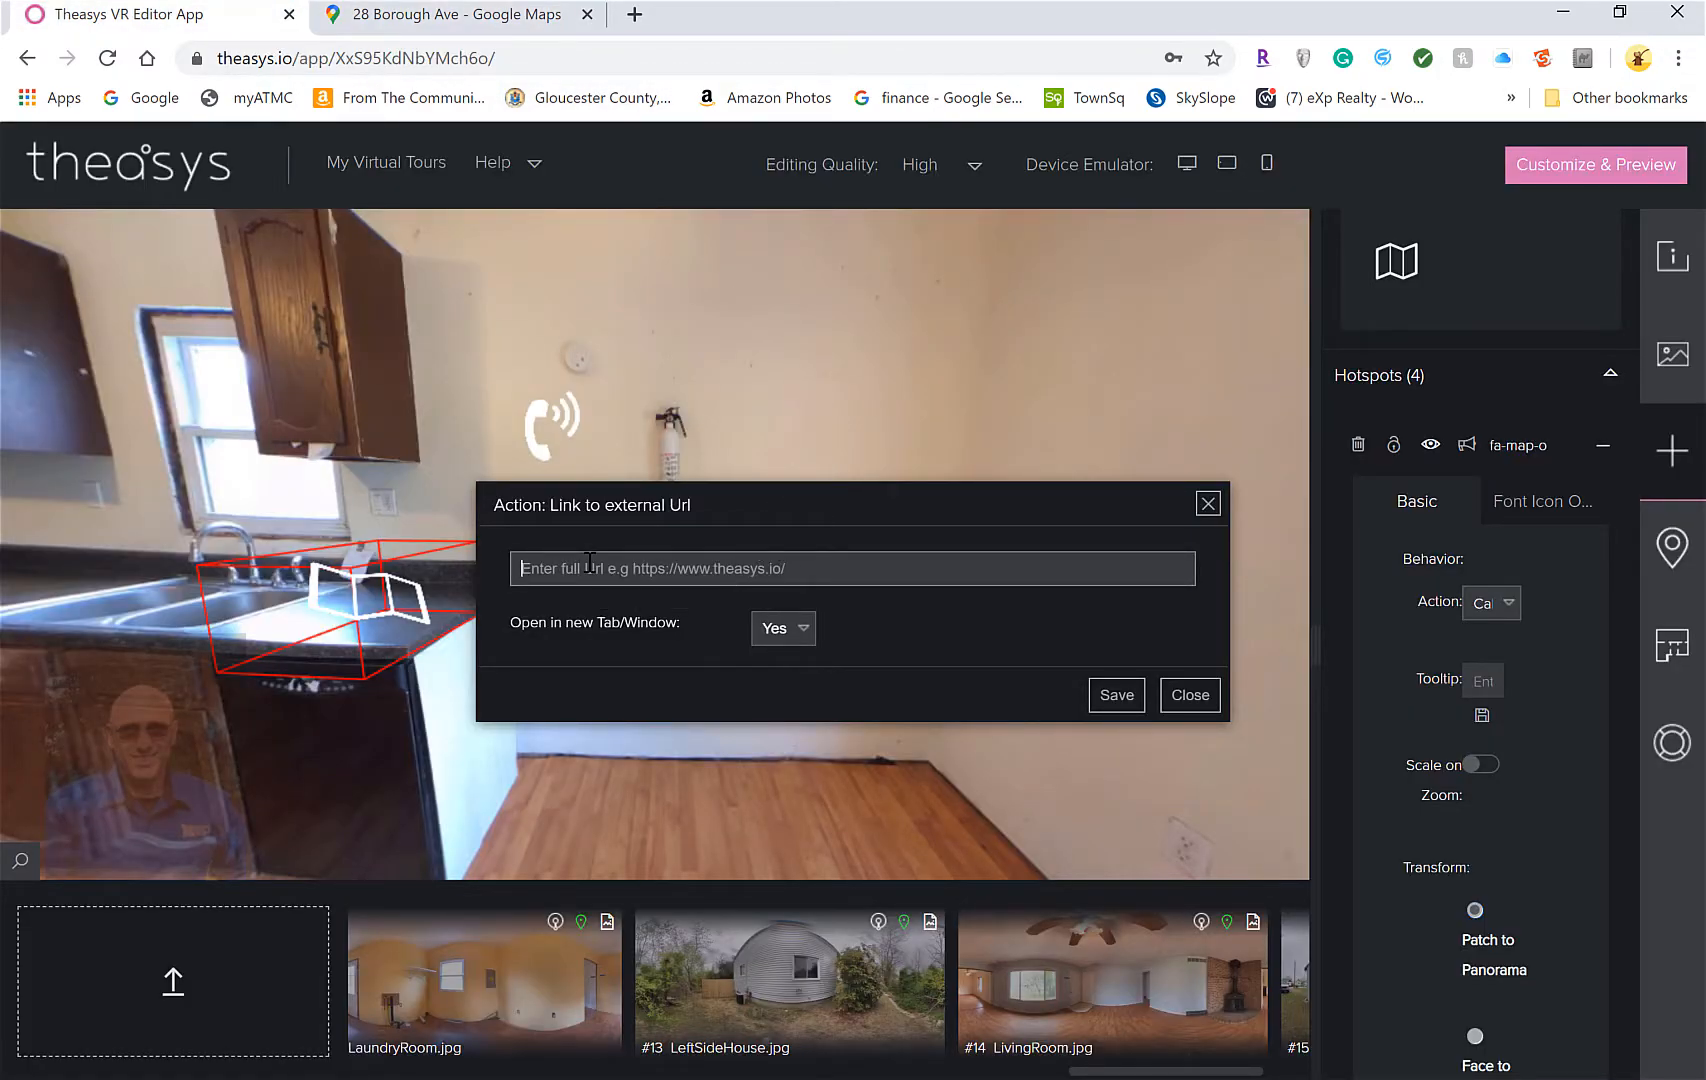
left_click(1122, 705)
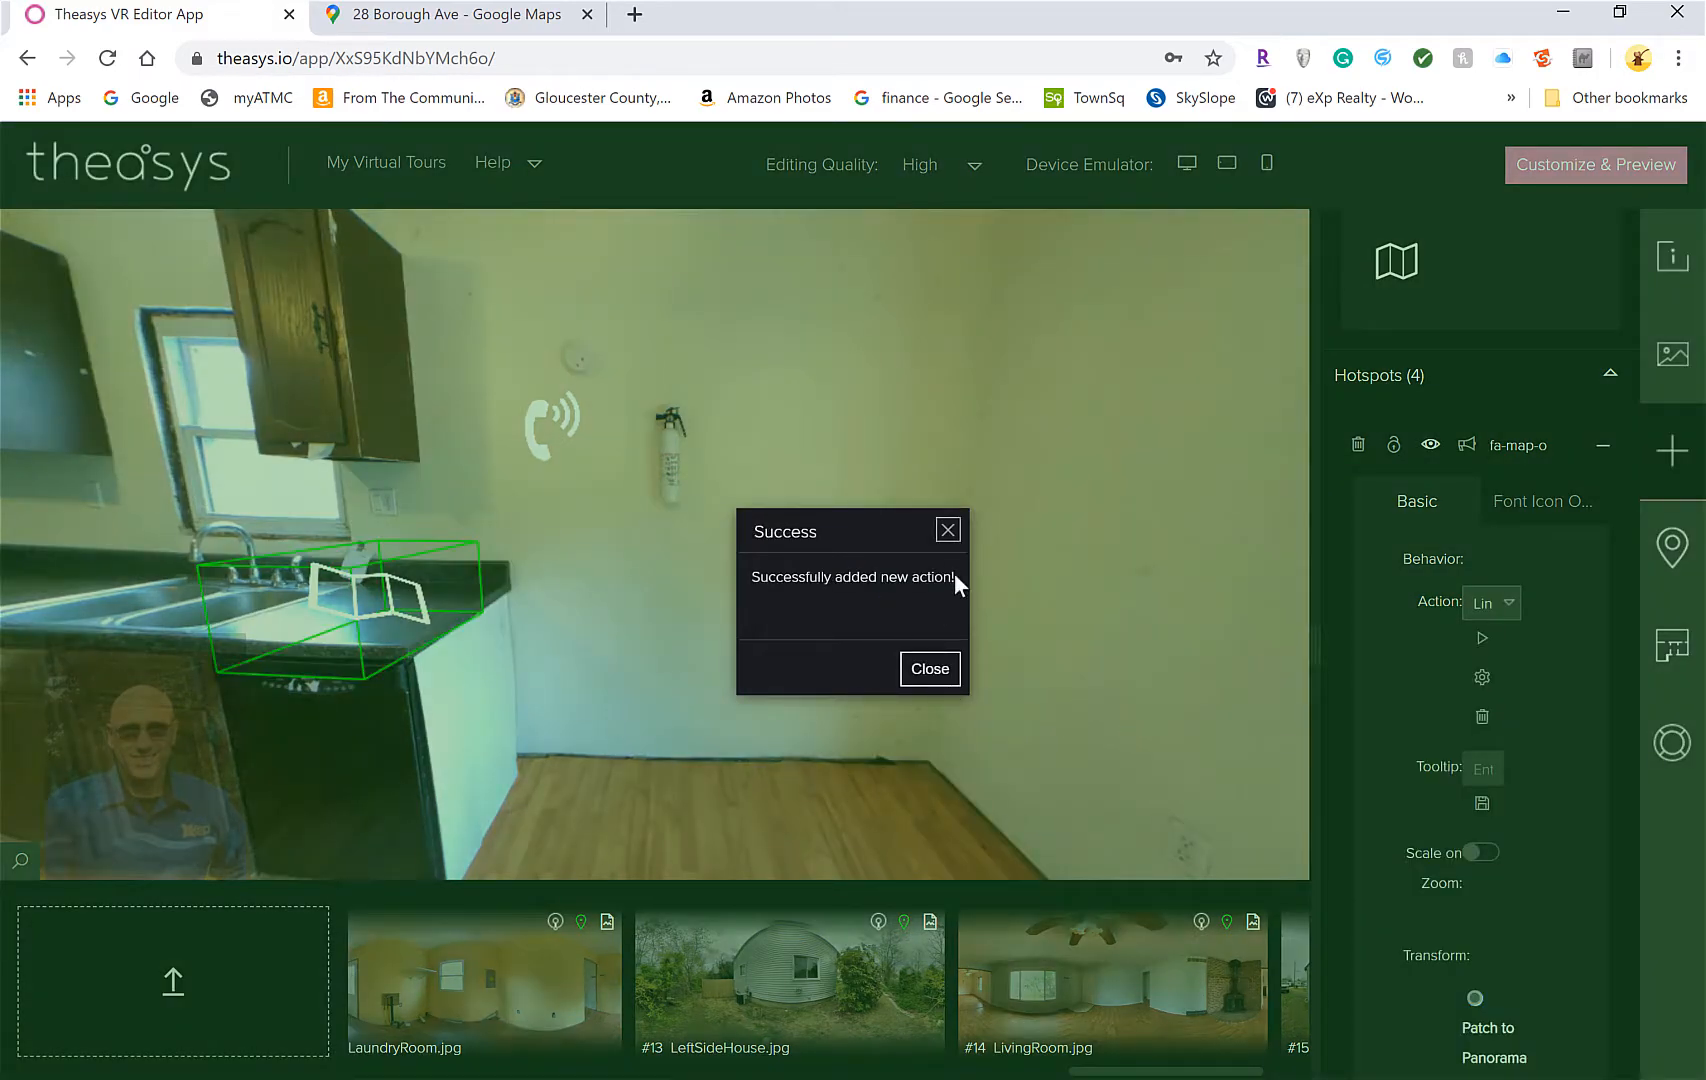
left_click(931, 669)
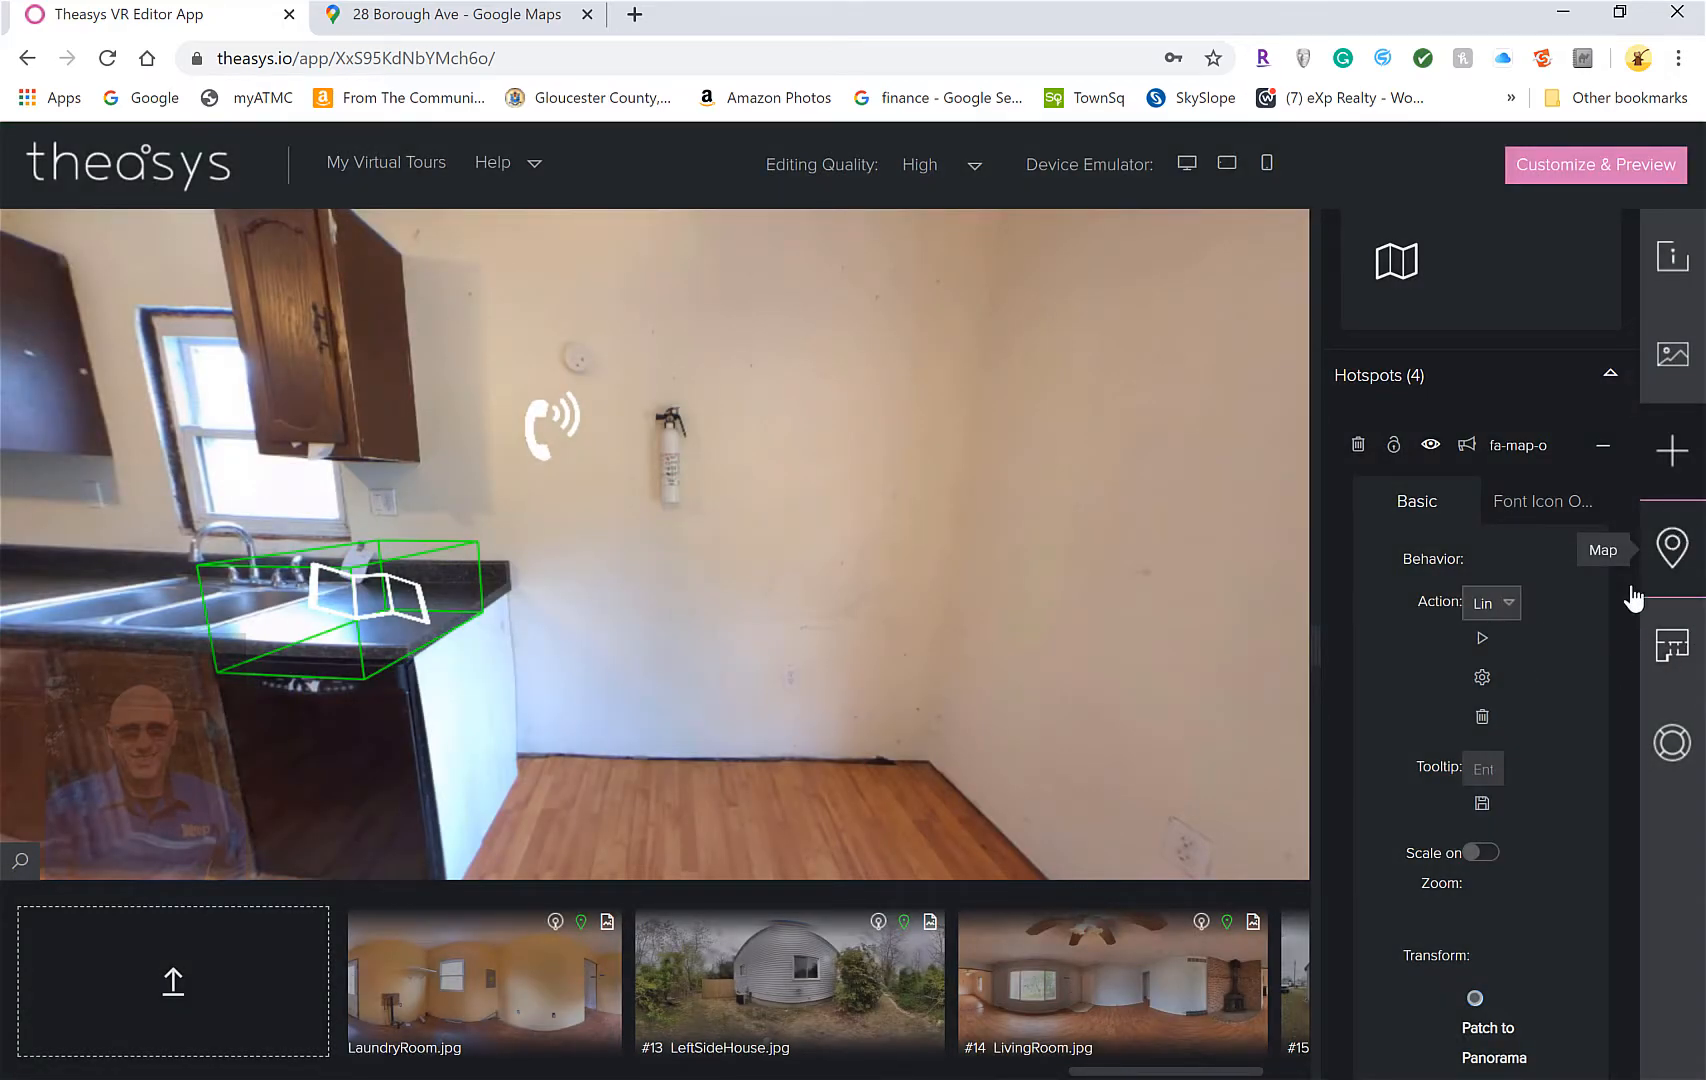
Check the panorama's Geolocalisation properties, then click the map hotspot to test its link
left_click(1686, 354)
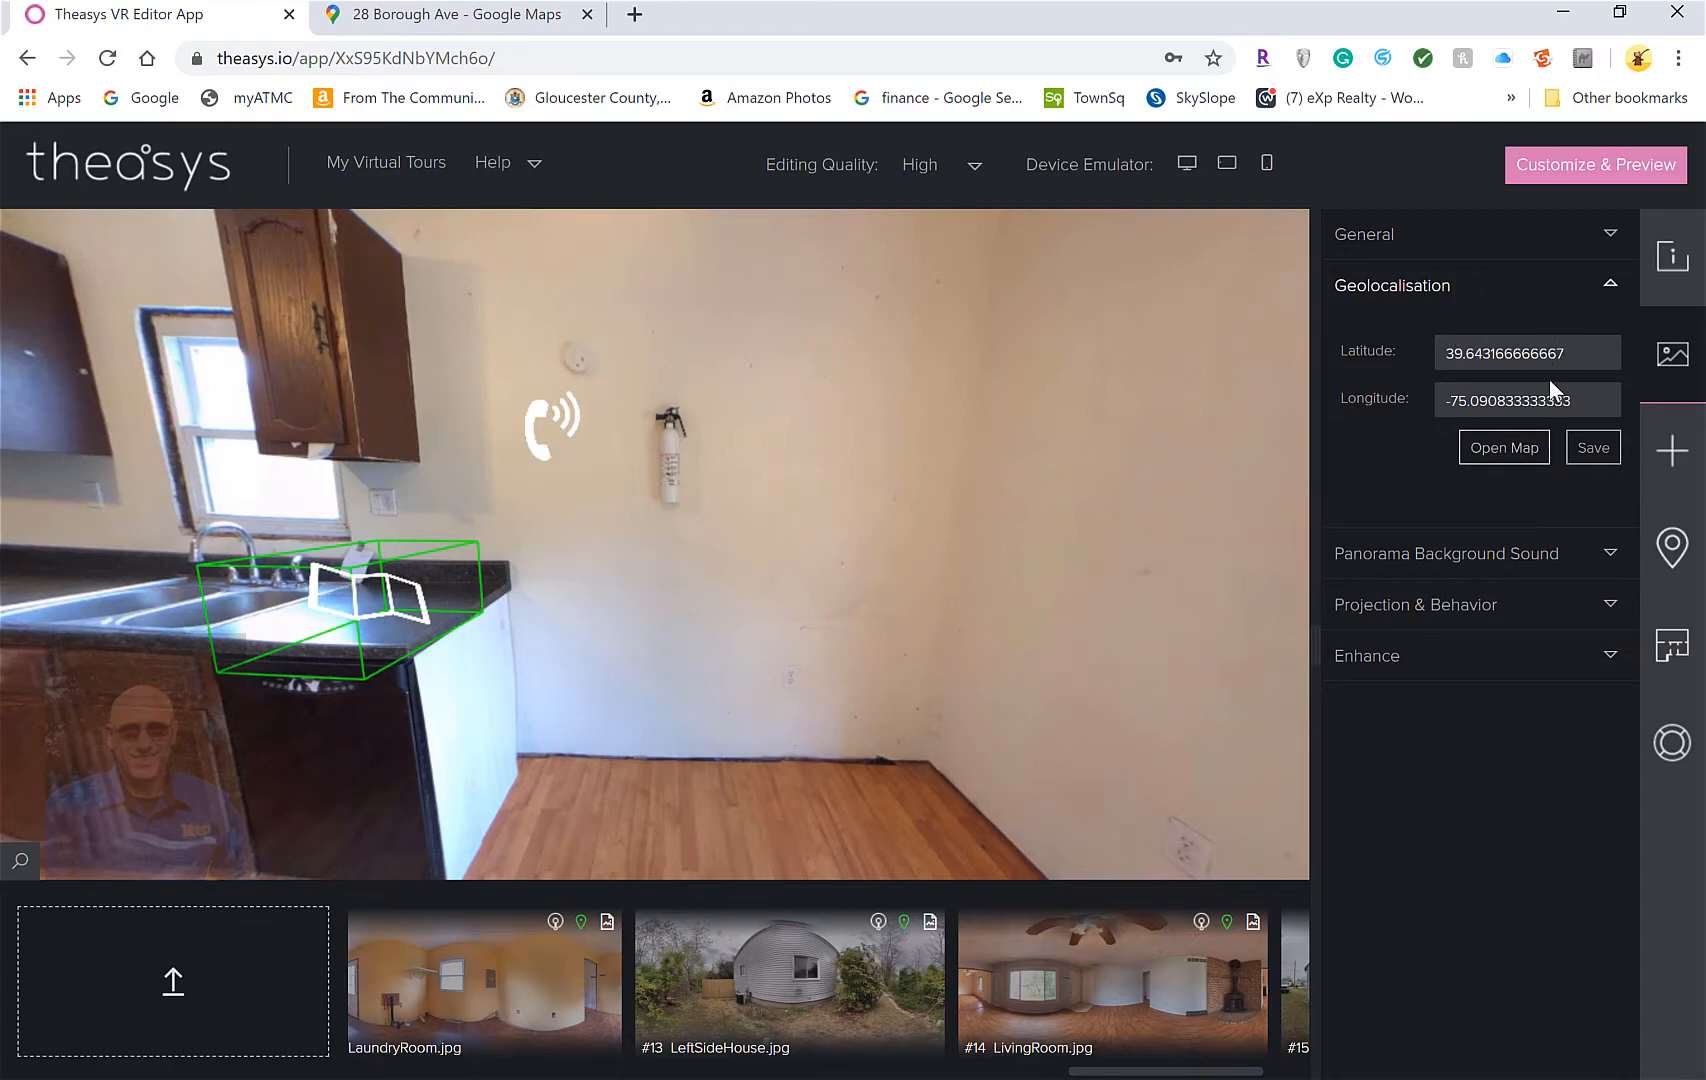
left_click(392, 590)
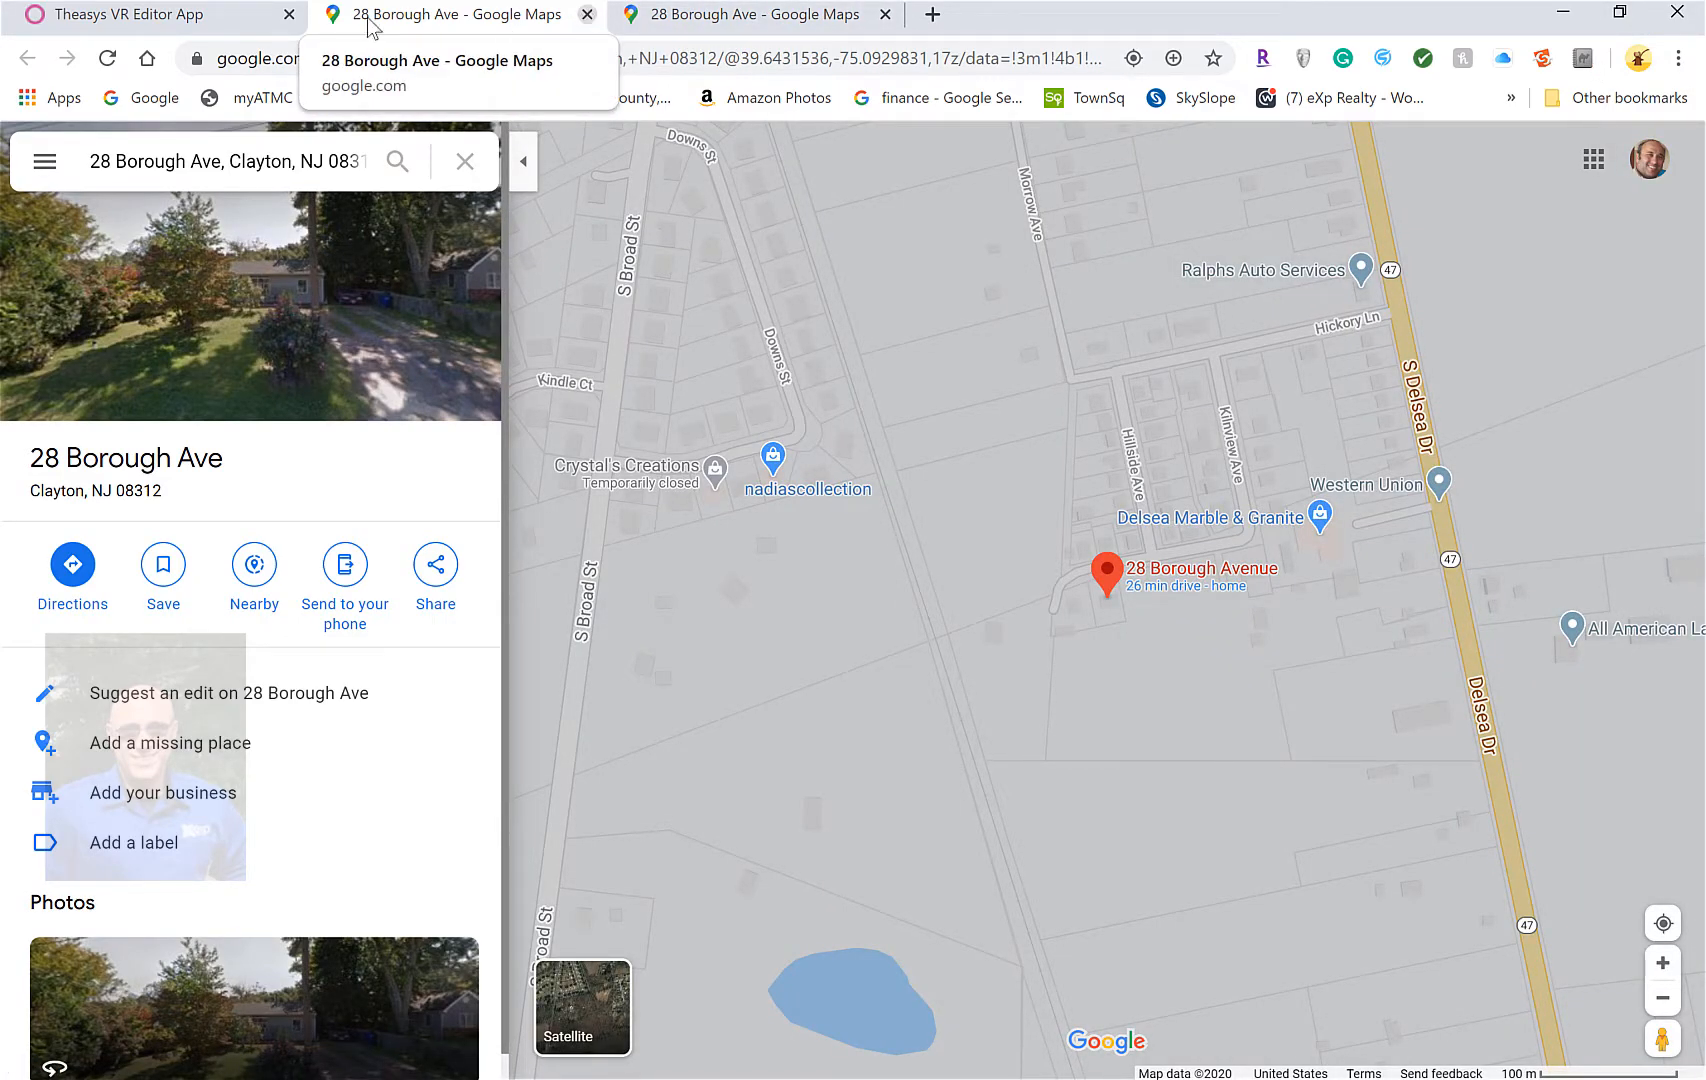
Close the duplicate and the remaining Google Maps tabs
left_click(885, 15)
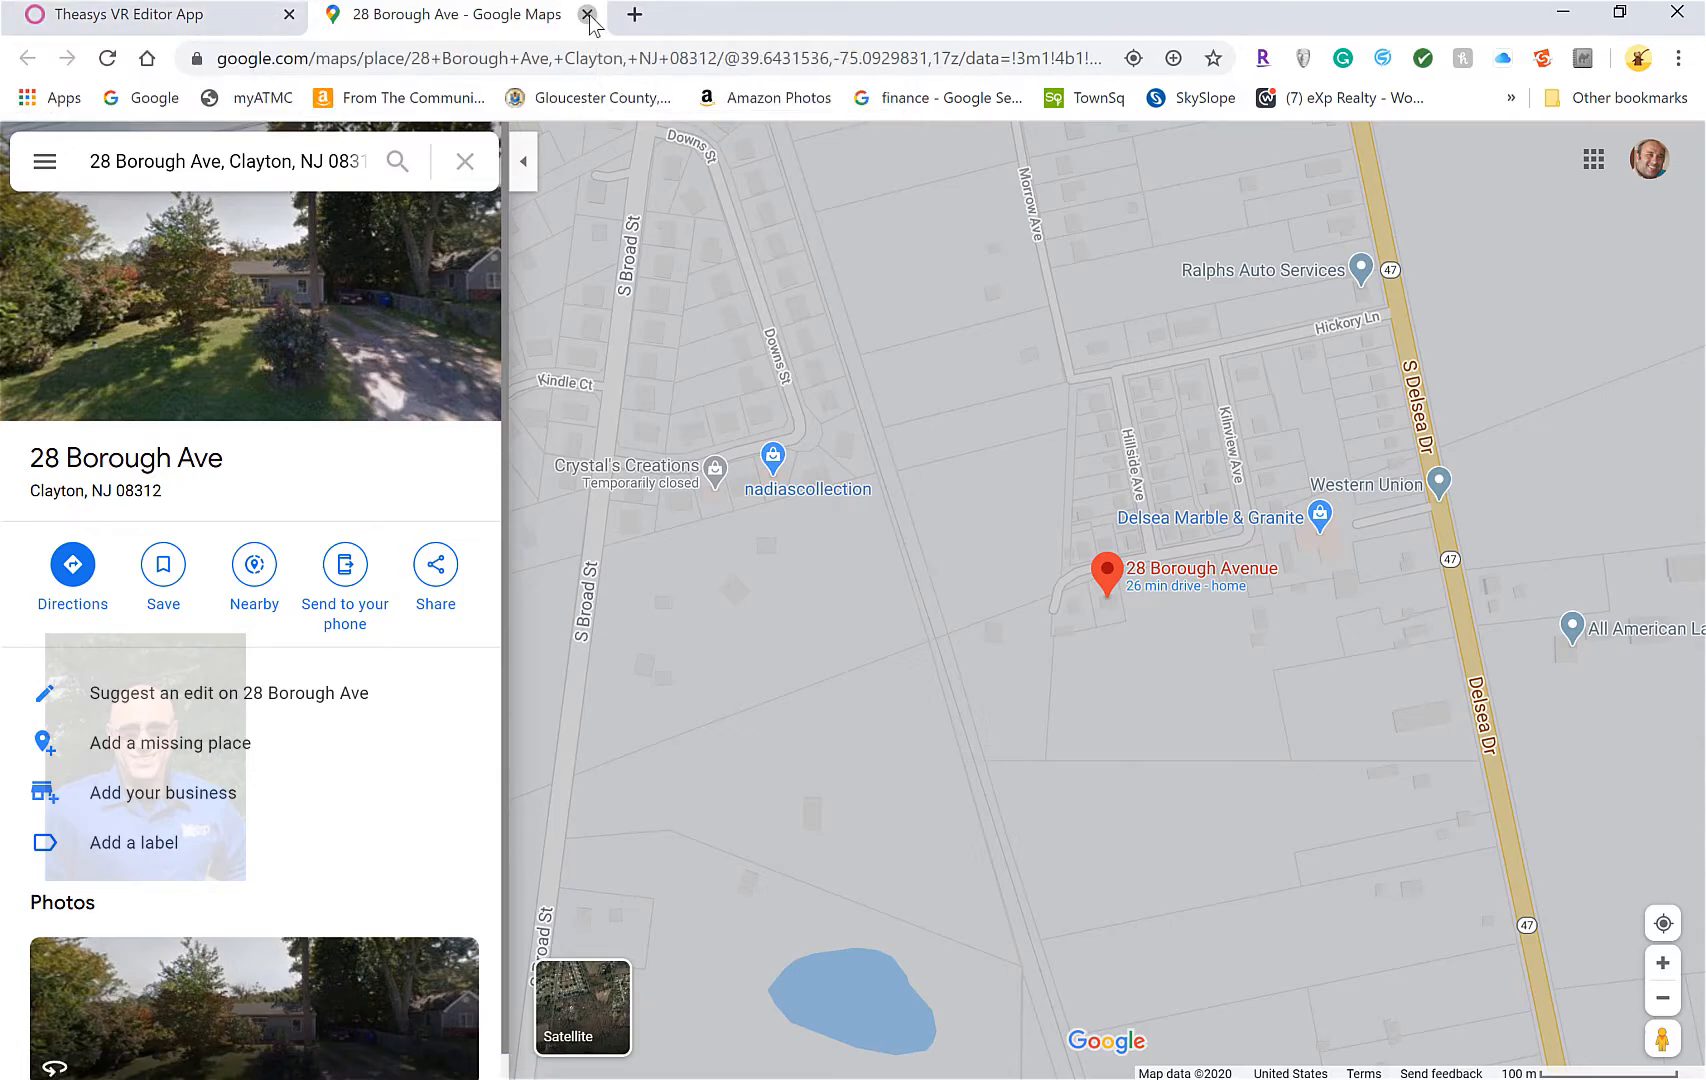
left_click(587, 15)
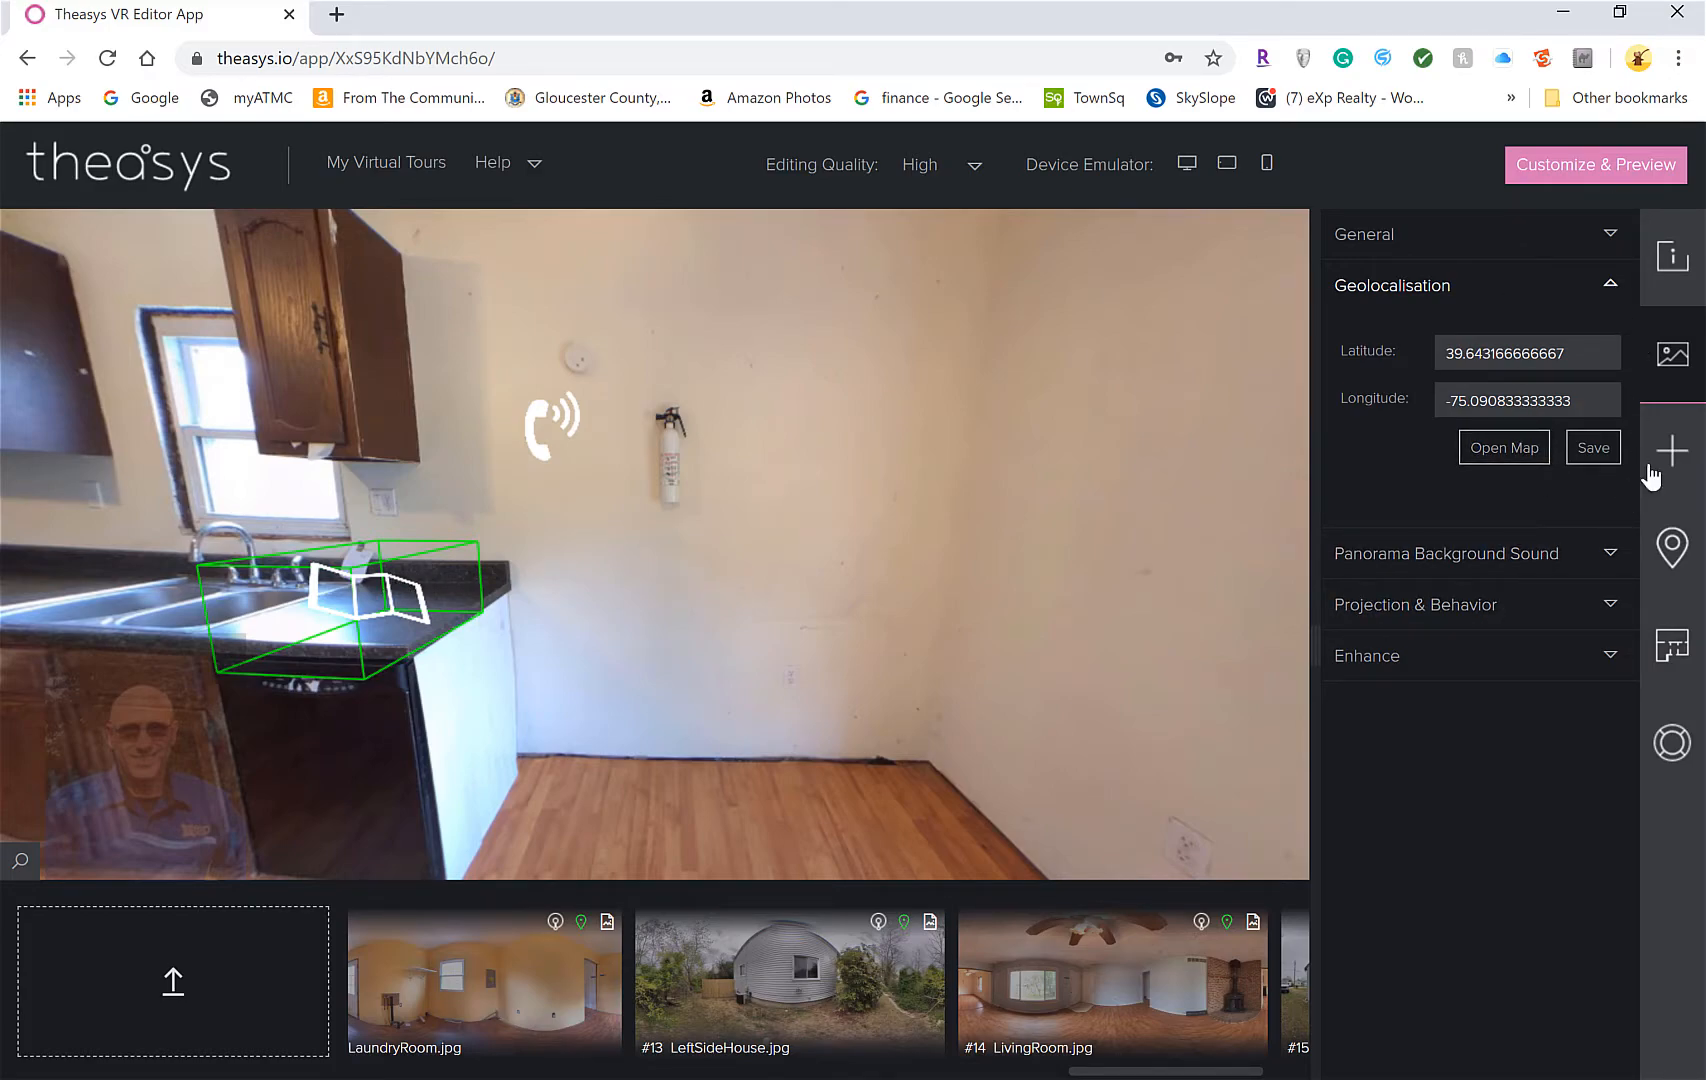
Set the map hotspot's tooltip to 'Map it' and save it
left_click(1668, 452)
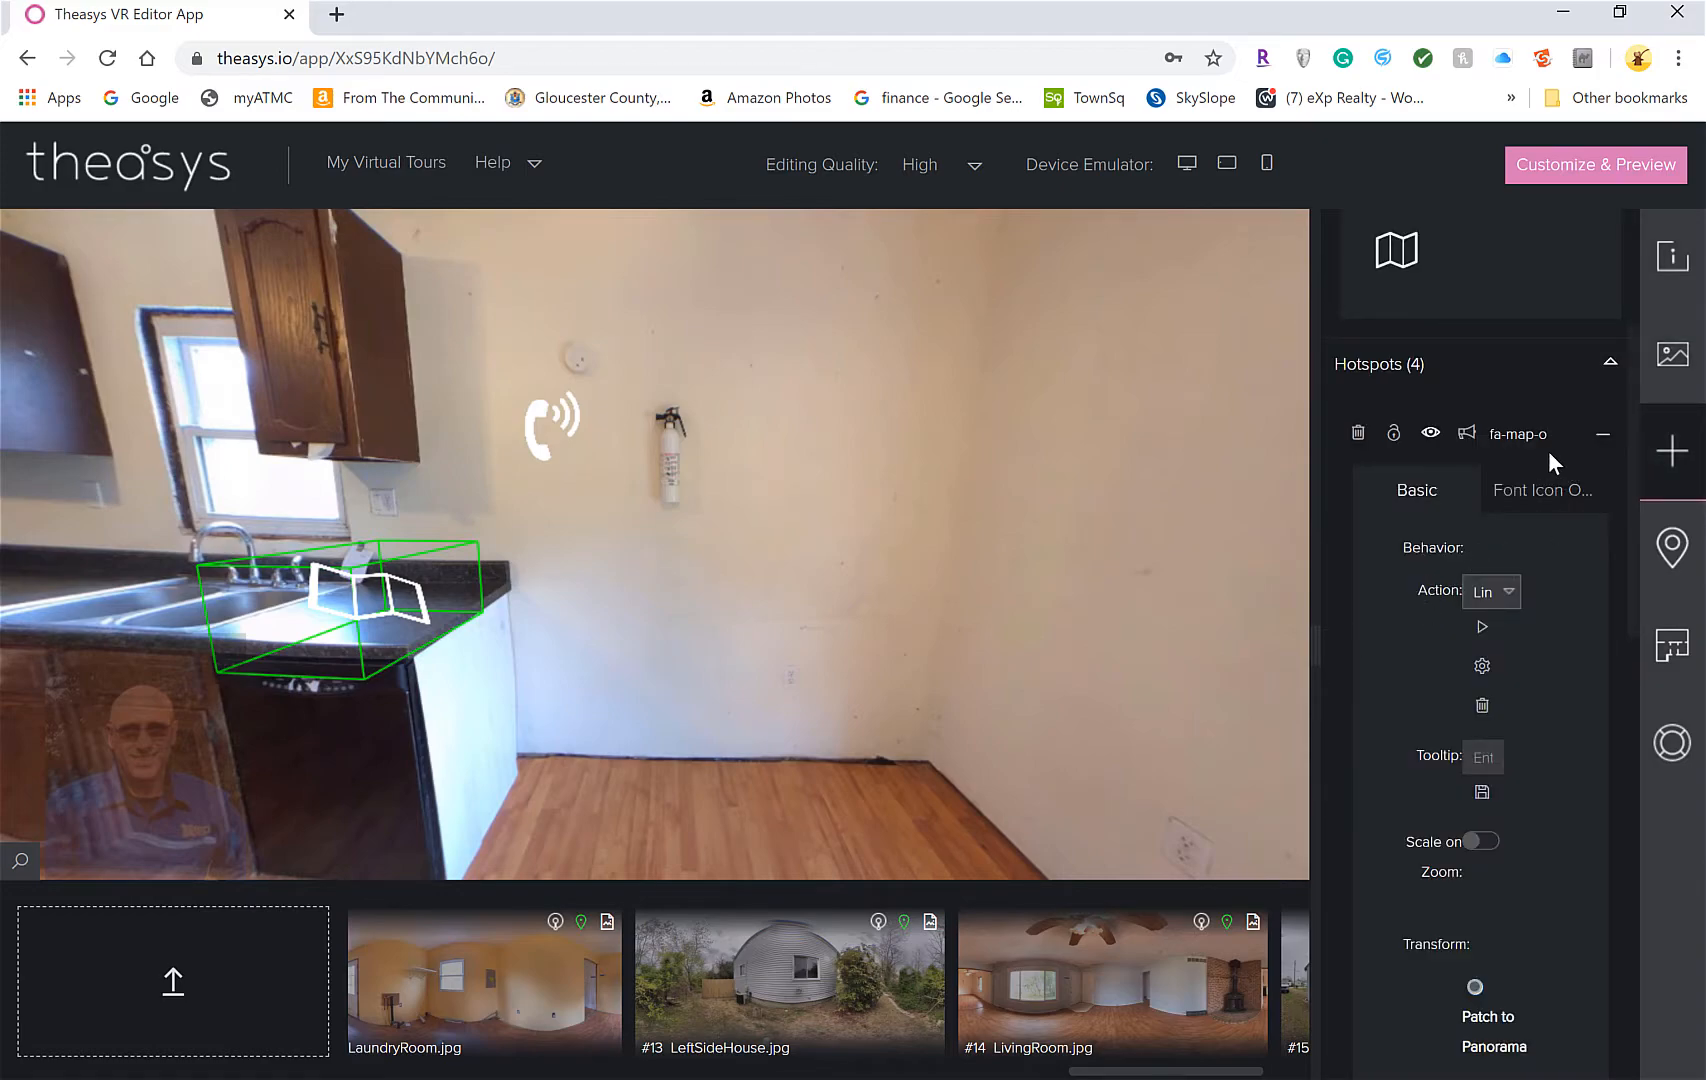
scroll(1432, 627, "down", 1)
scroll(1436, 600, "up", 2)
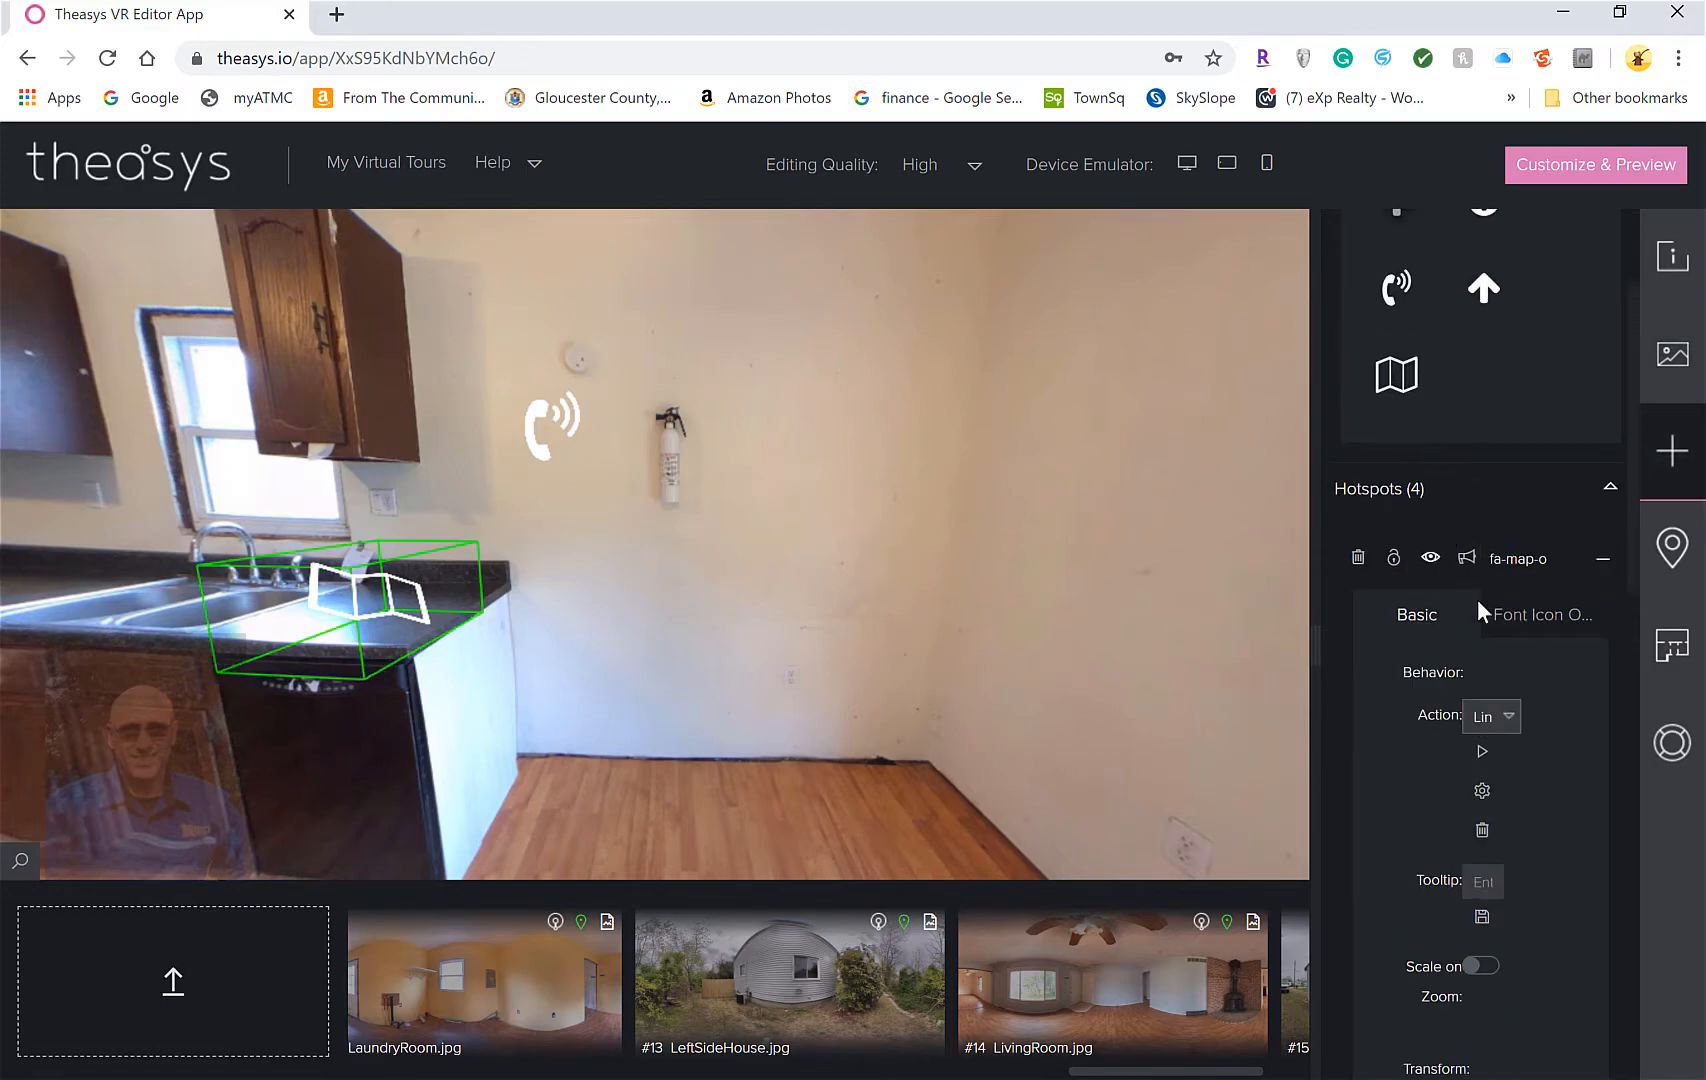
scroll(1505, 645, "down", 5)
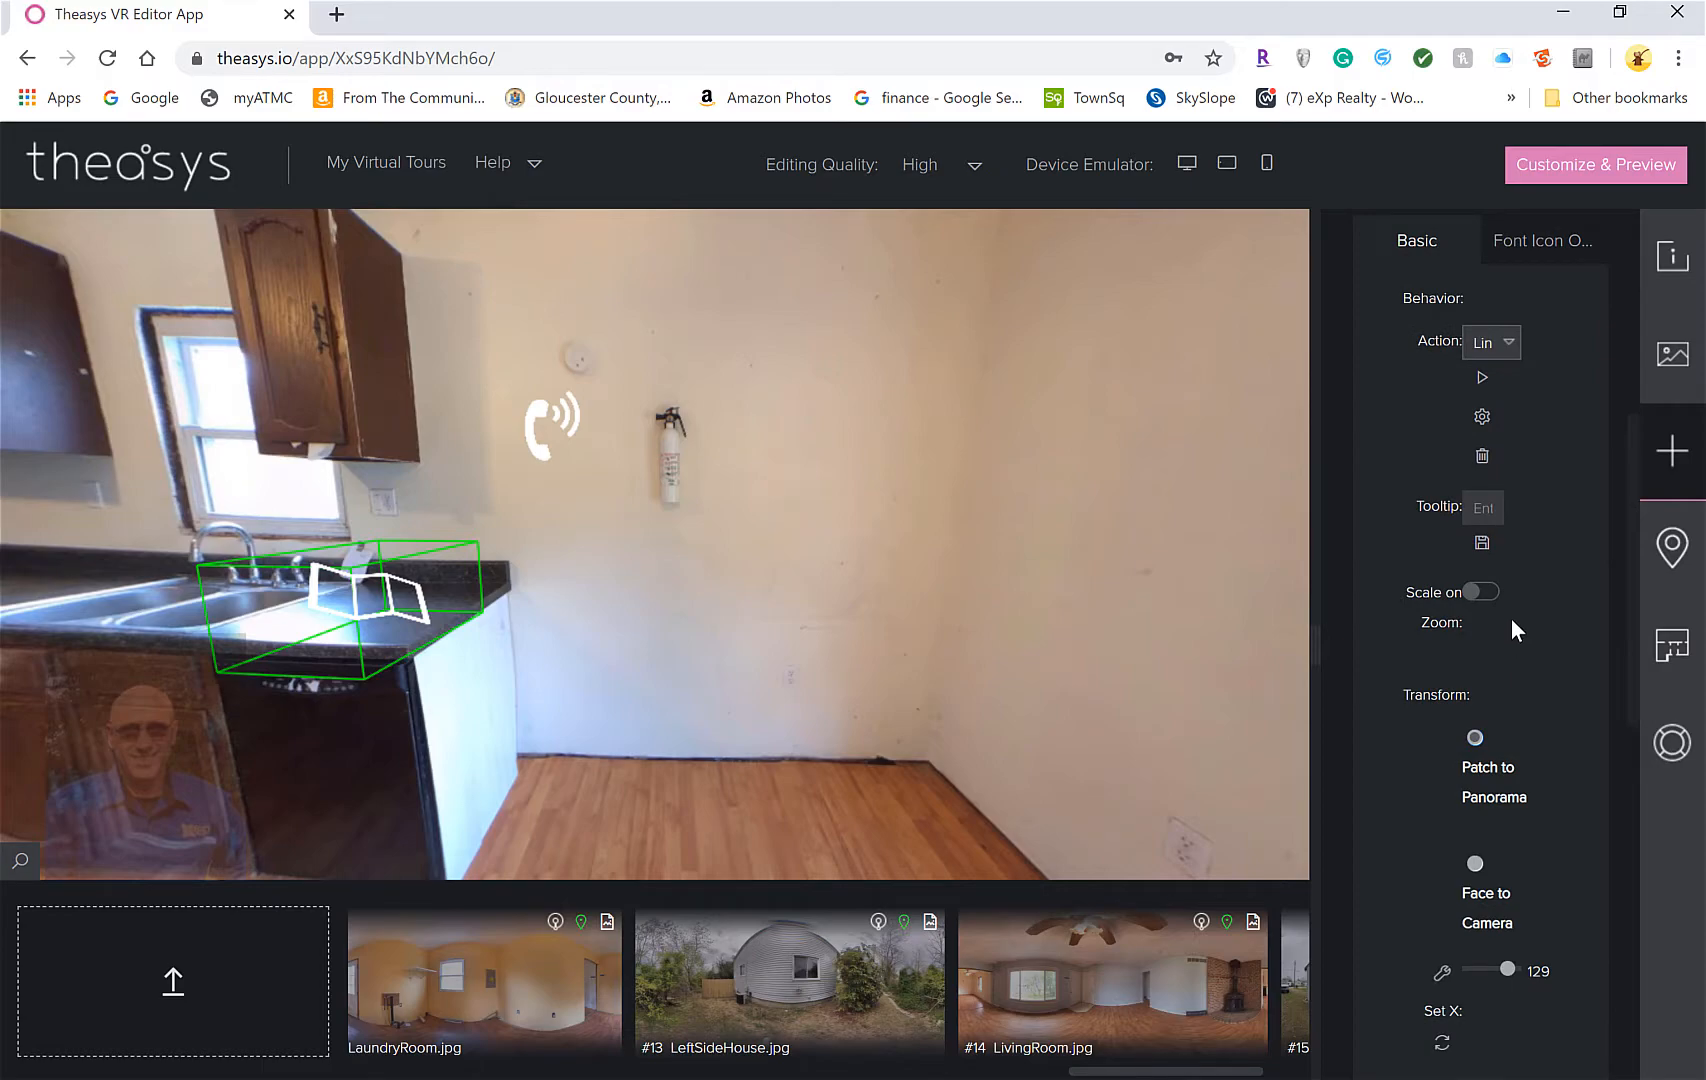
scroll(1511, 630, "down", 1)
left_click(1497, 445)
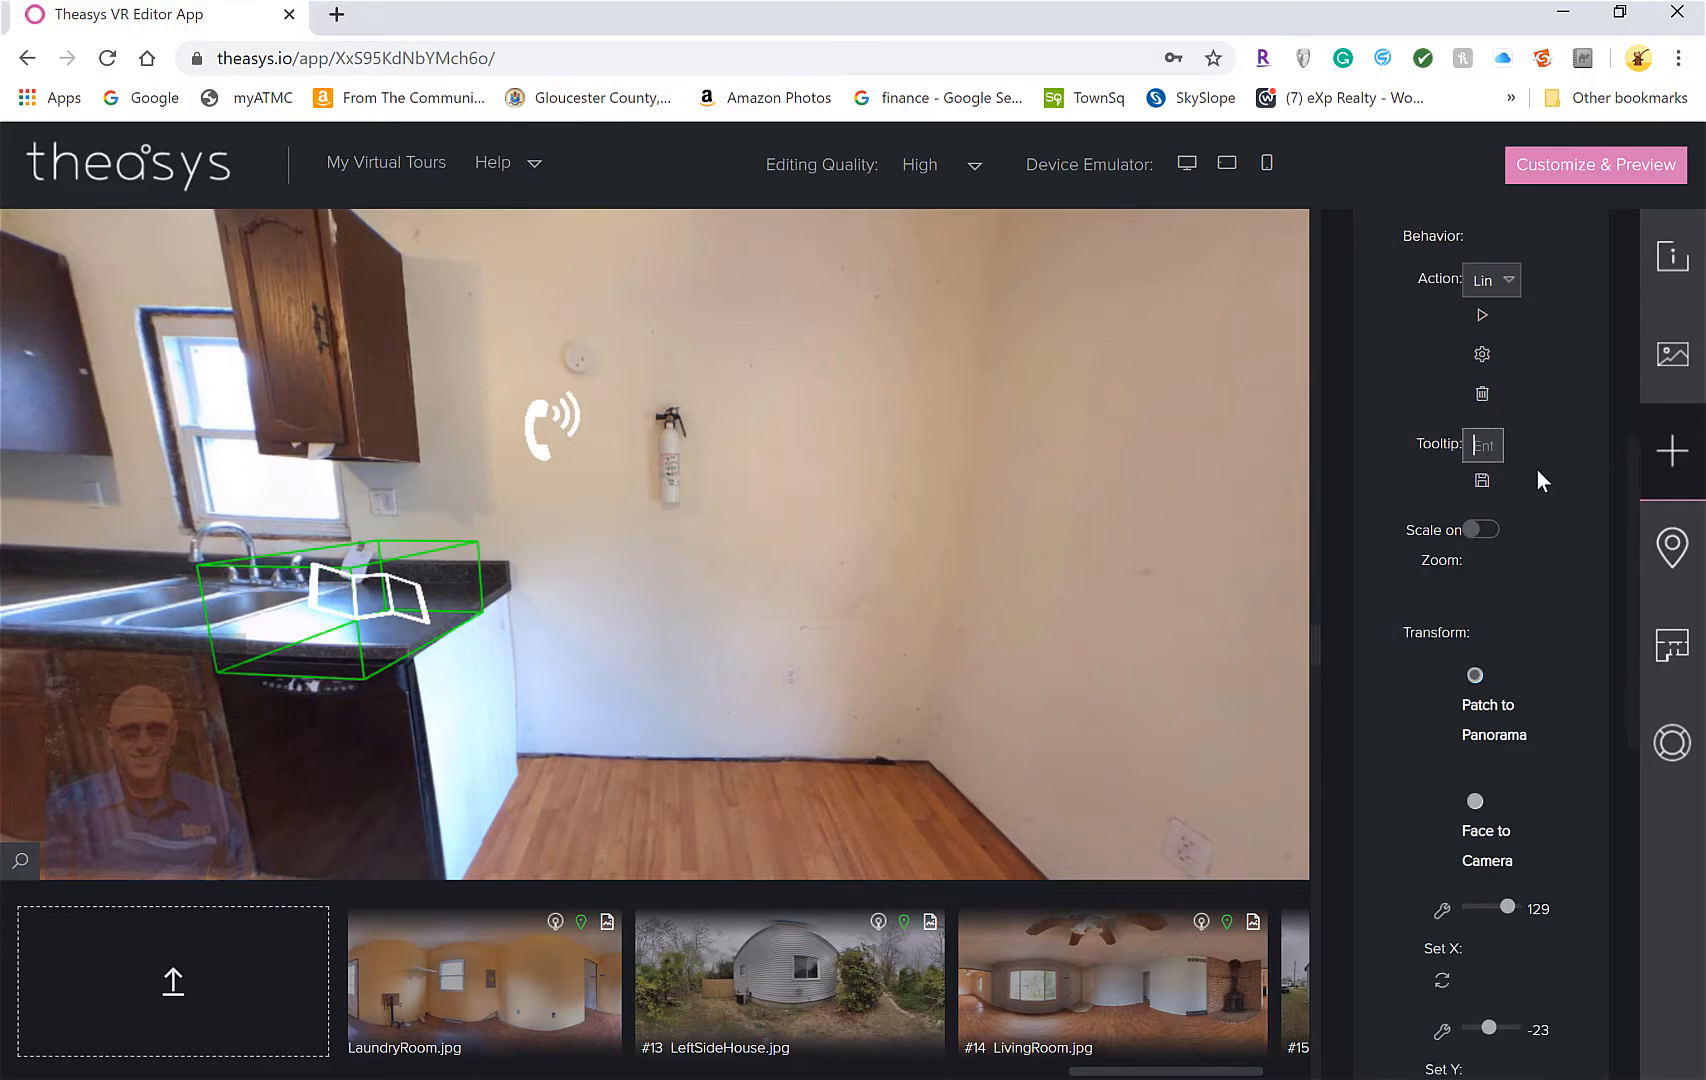
type("M")
type("a")
type("p")
type(" it")
left_click(1482, 481)
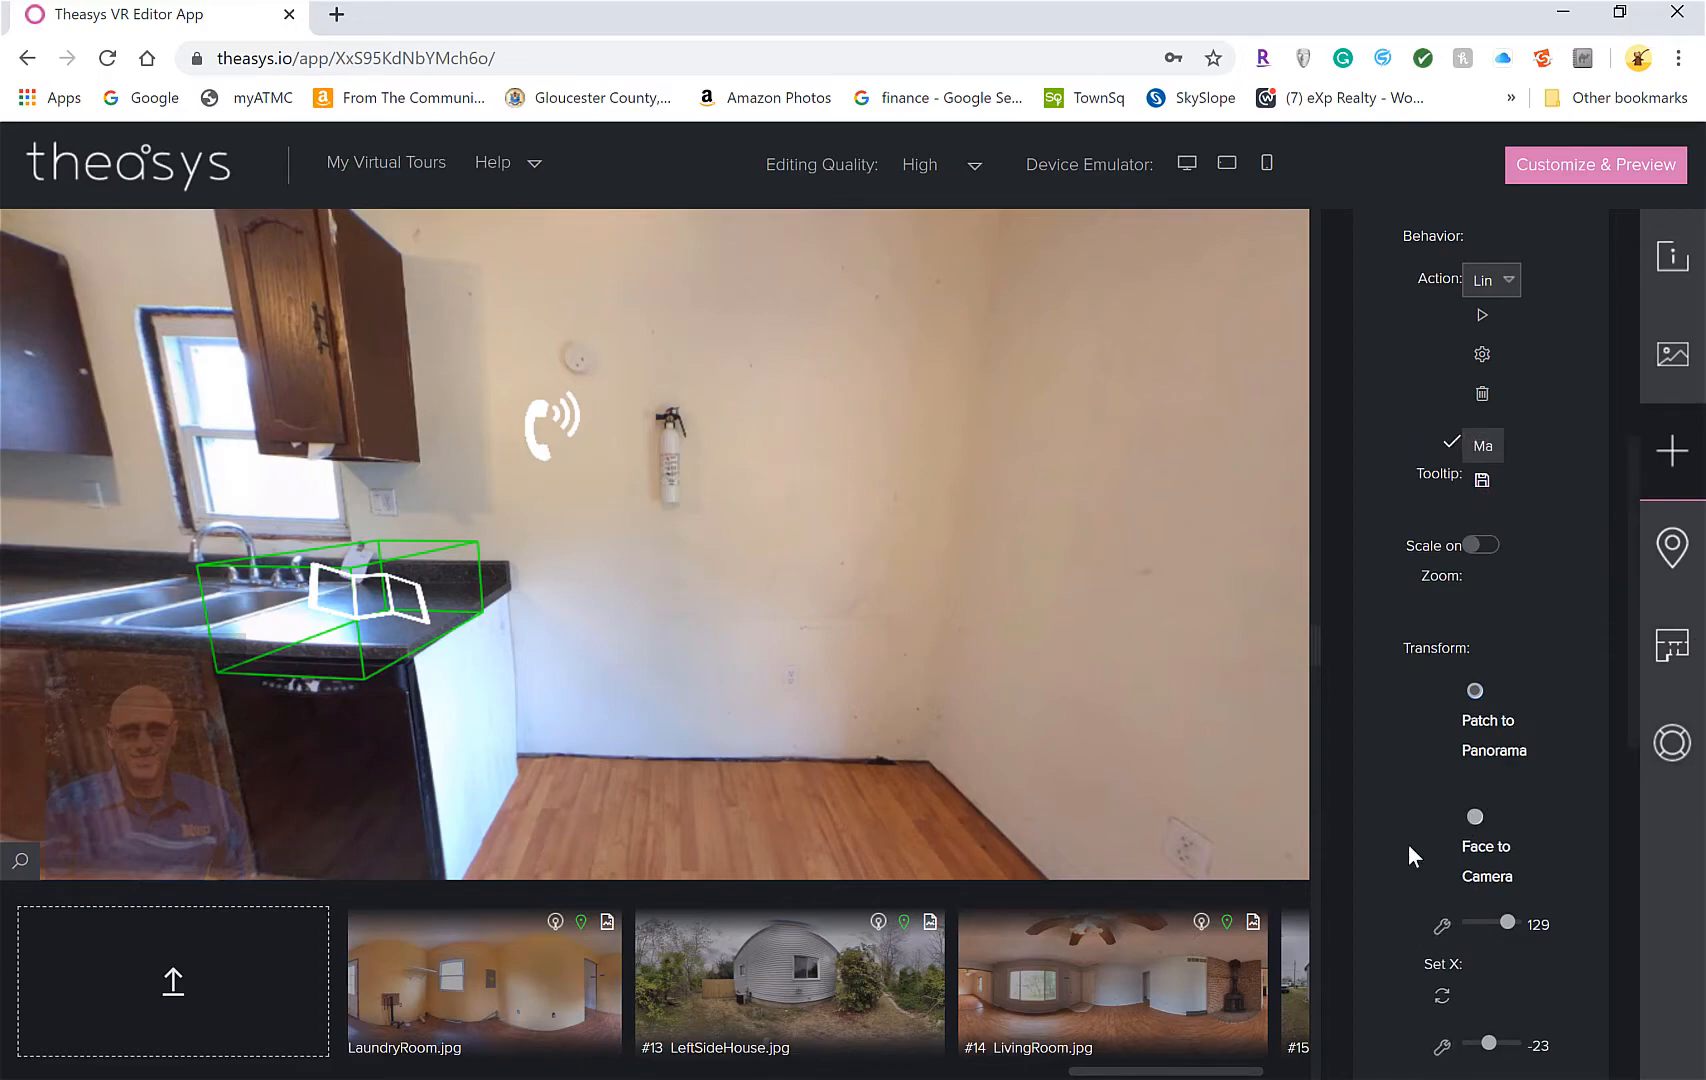
scroll(1390, 770, "down", 1)
scroll(1390, 769, "up", 3)
scroll(1389, 762, "up", 2)
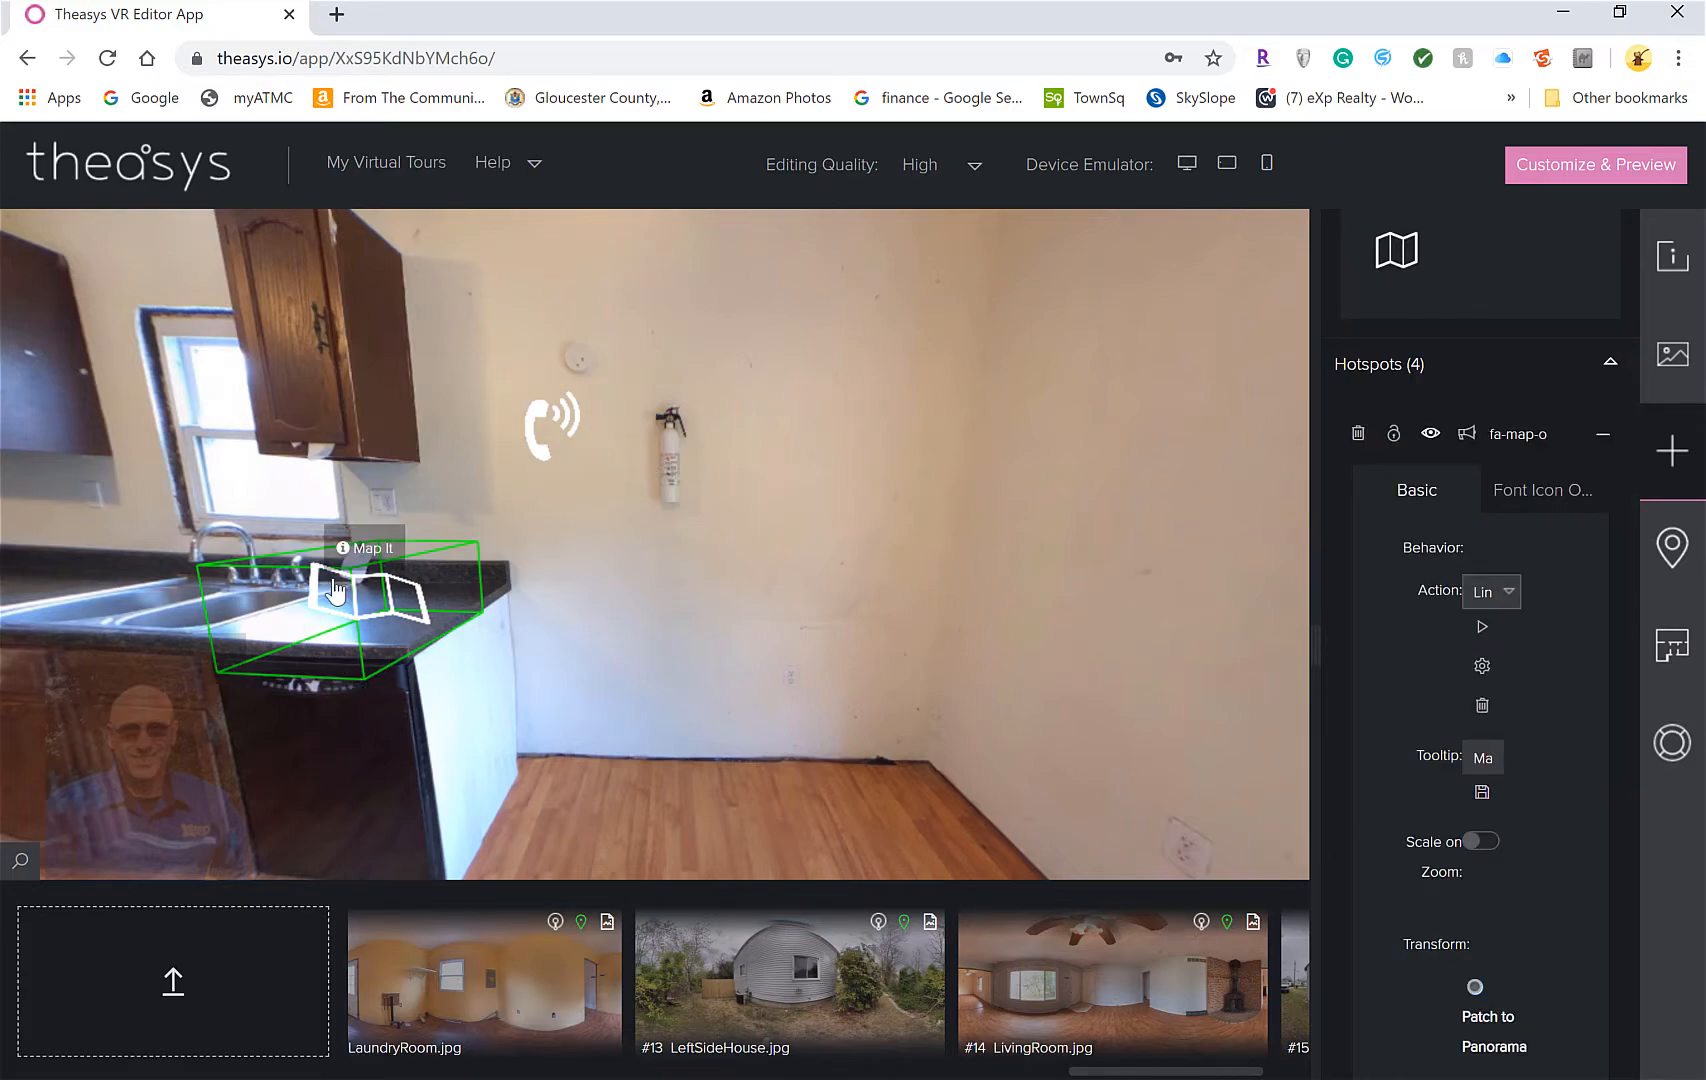
right_click(352, 614)
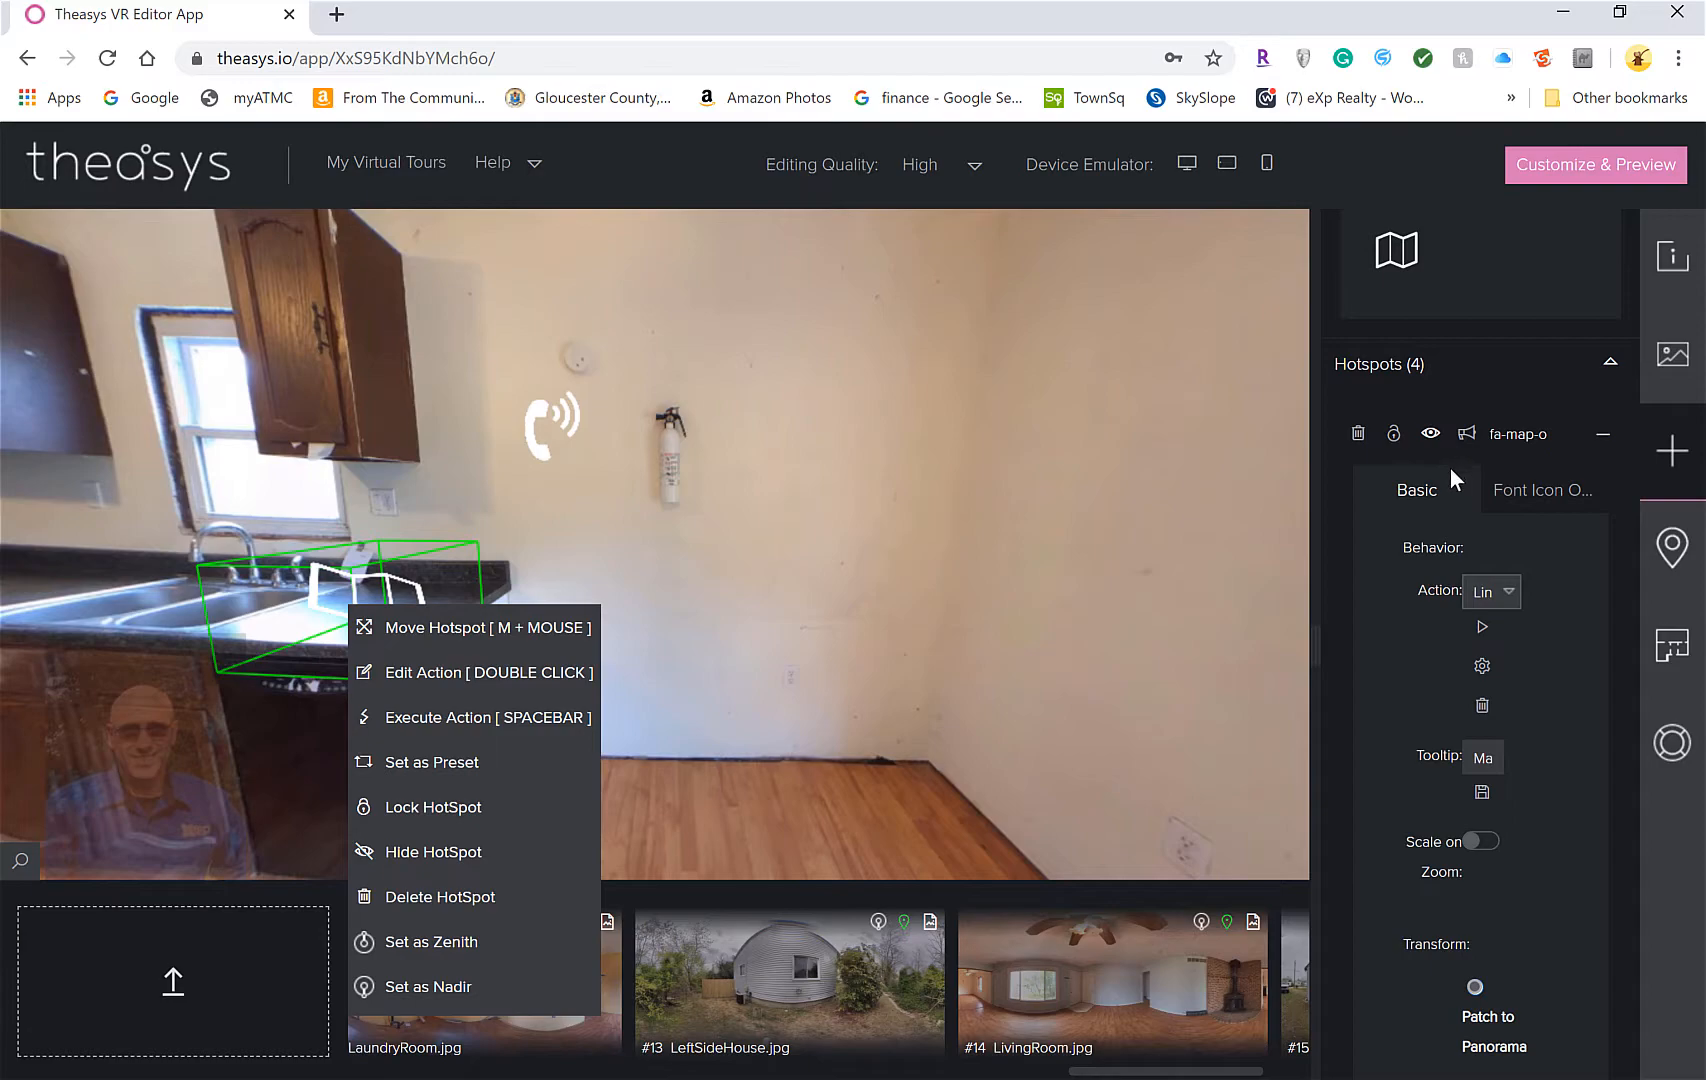
left_click(1376, 615)
left_click(1507, 593)
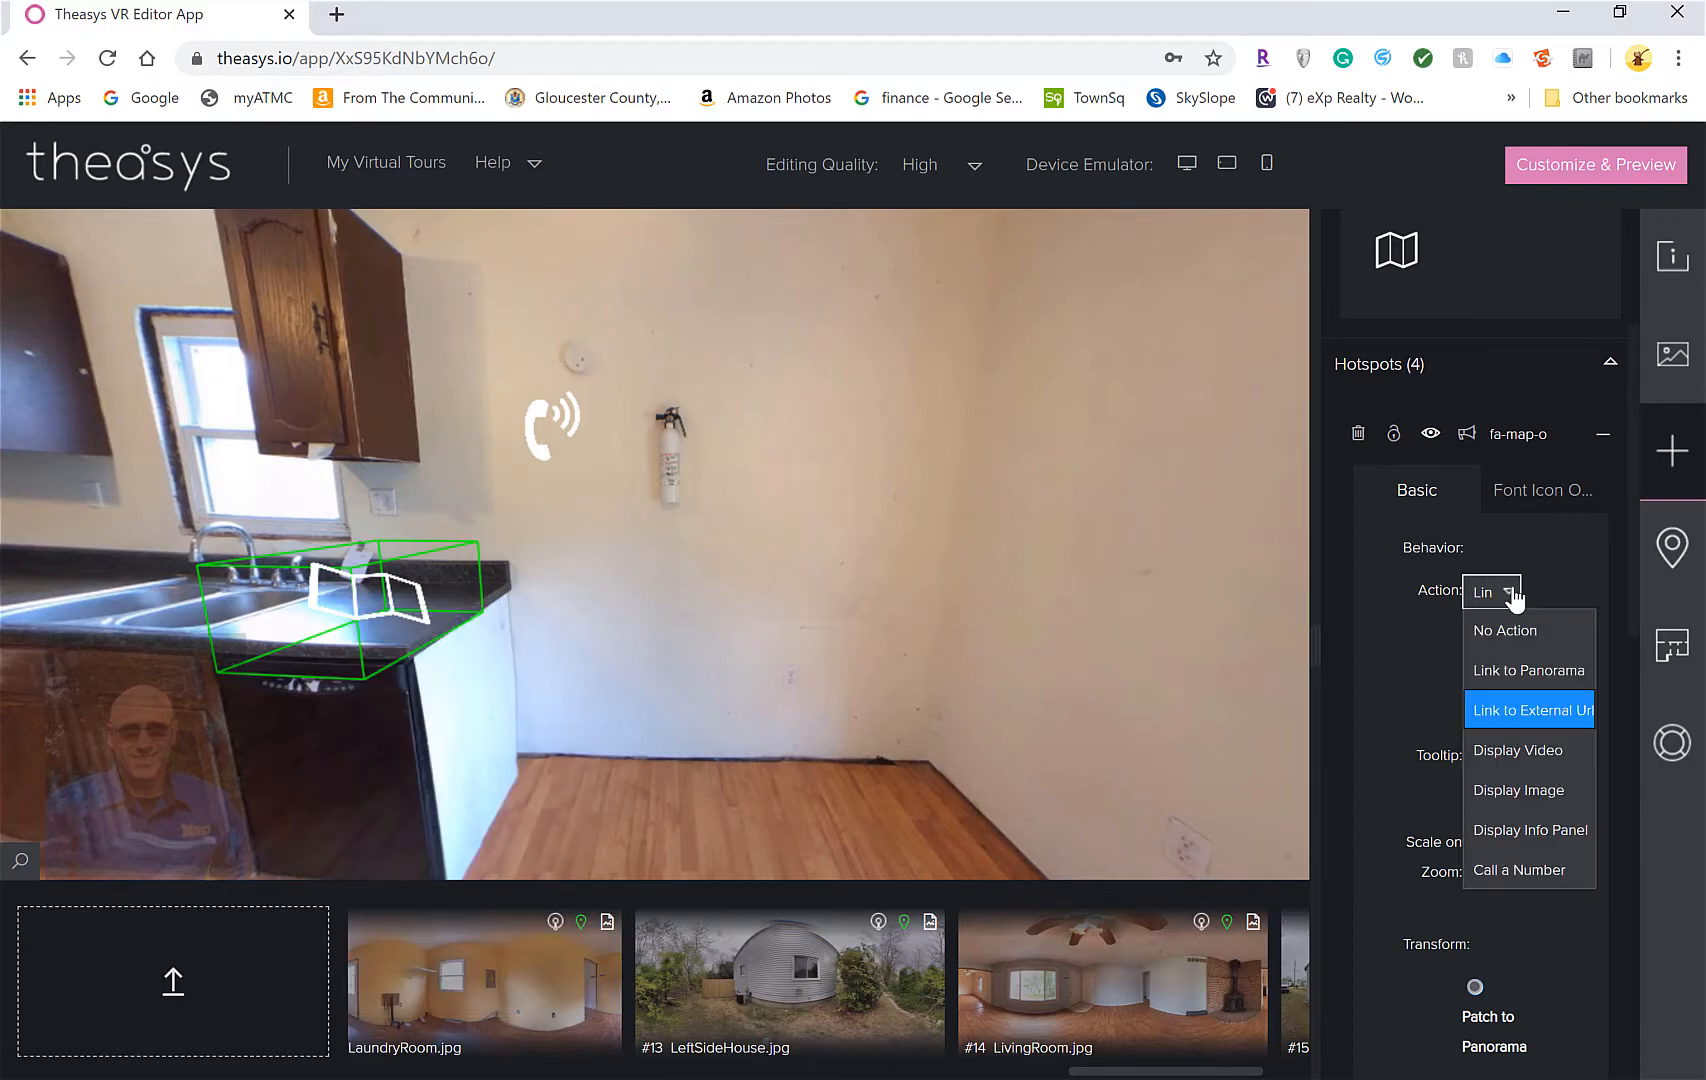
left_click(1551, 714)
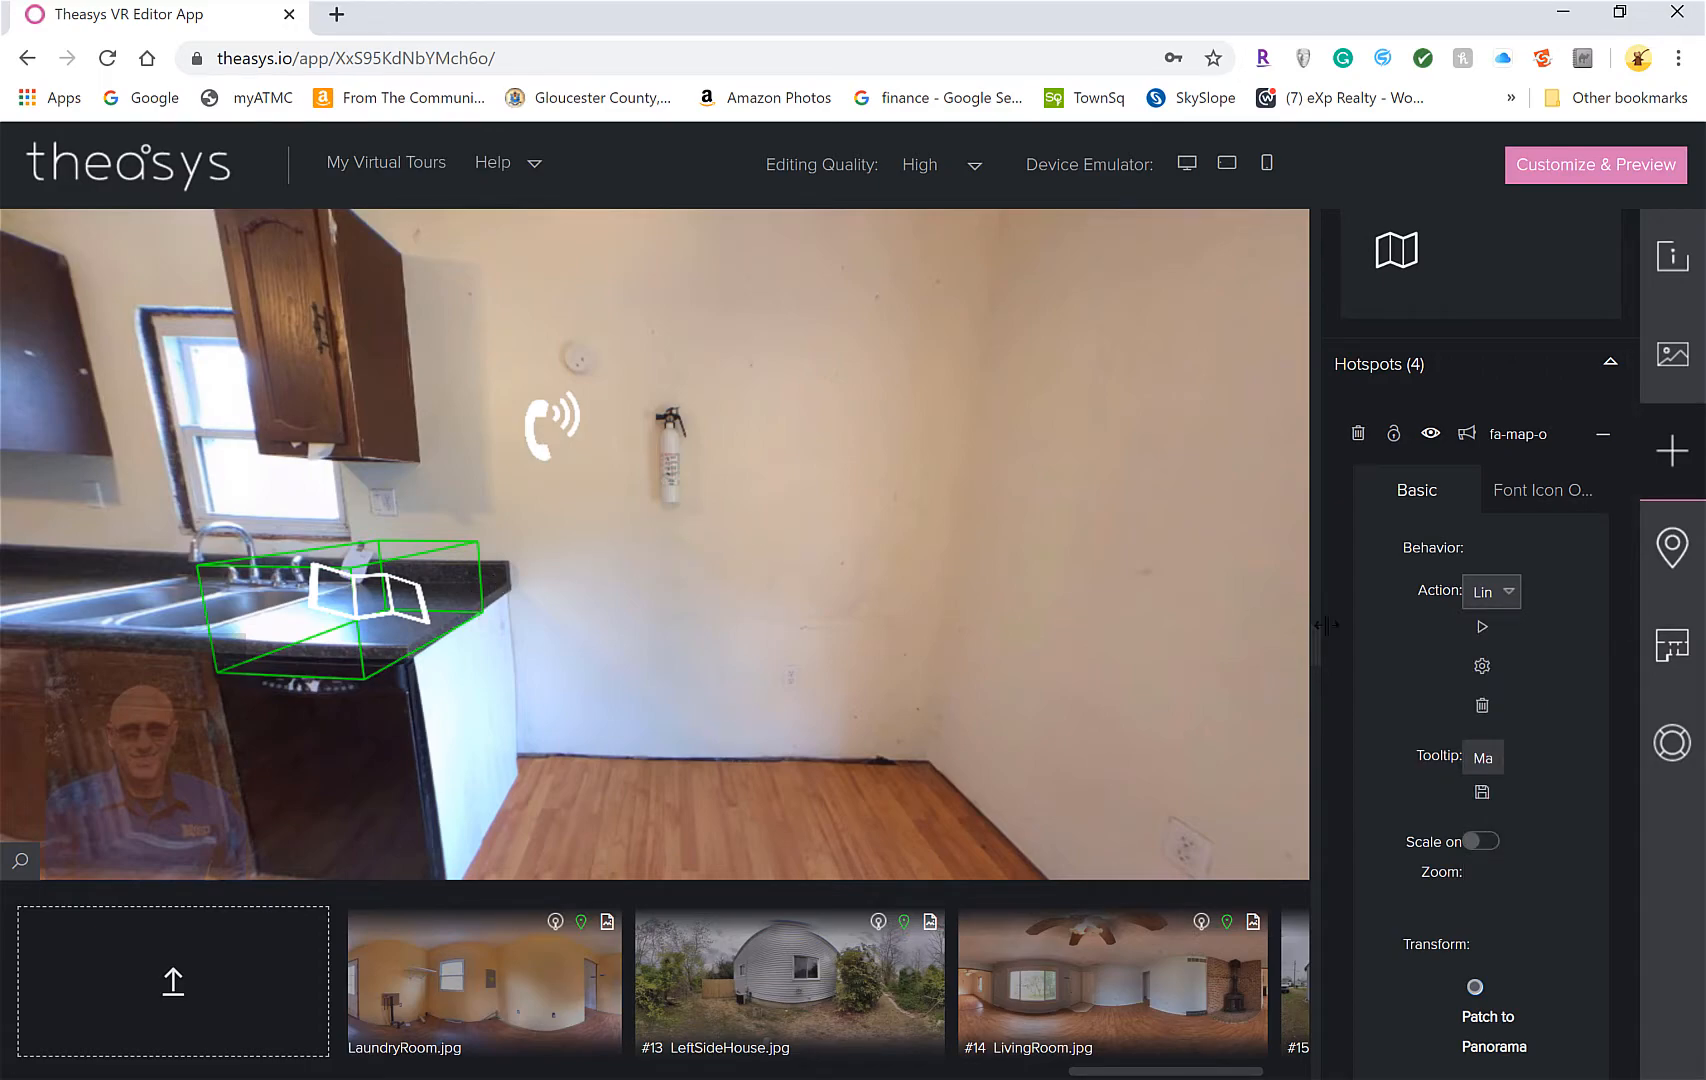
left_click(1505, 592)
left_click(1545, 708)
scroll(1414, 682, "down", 4)
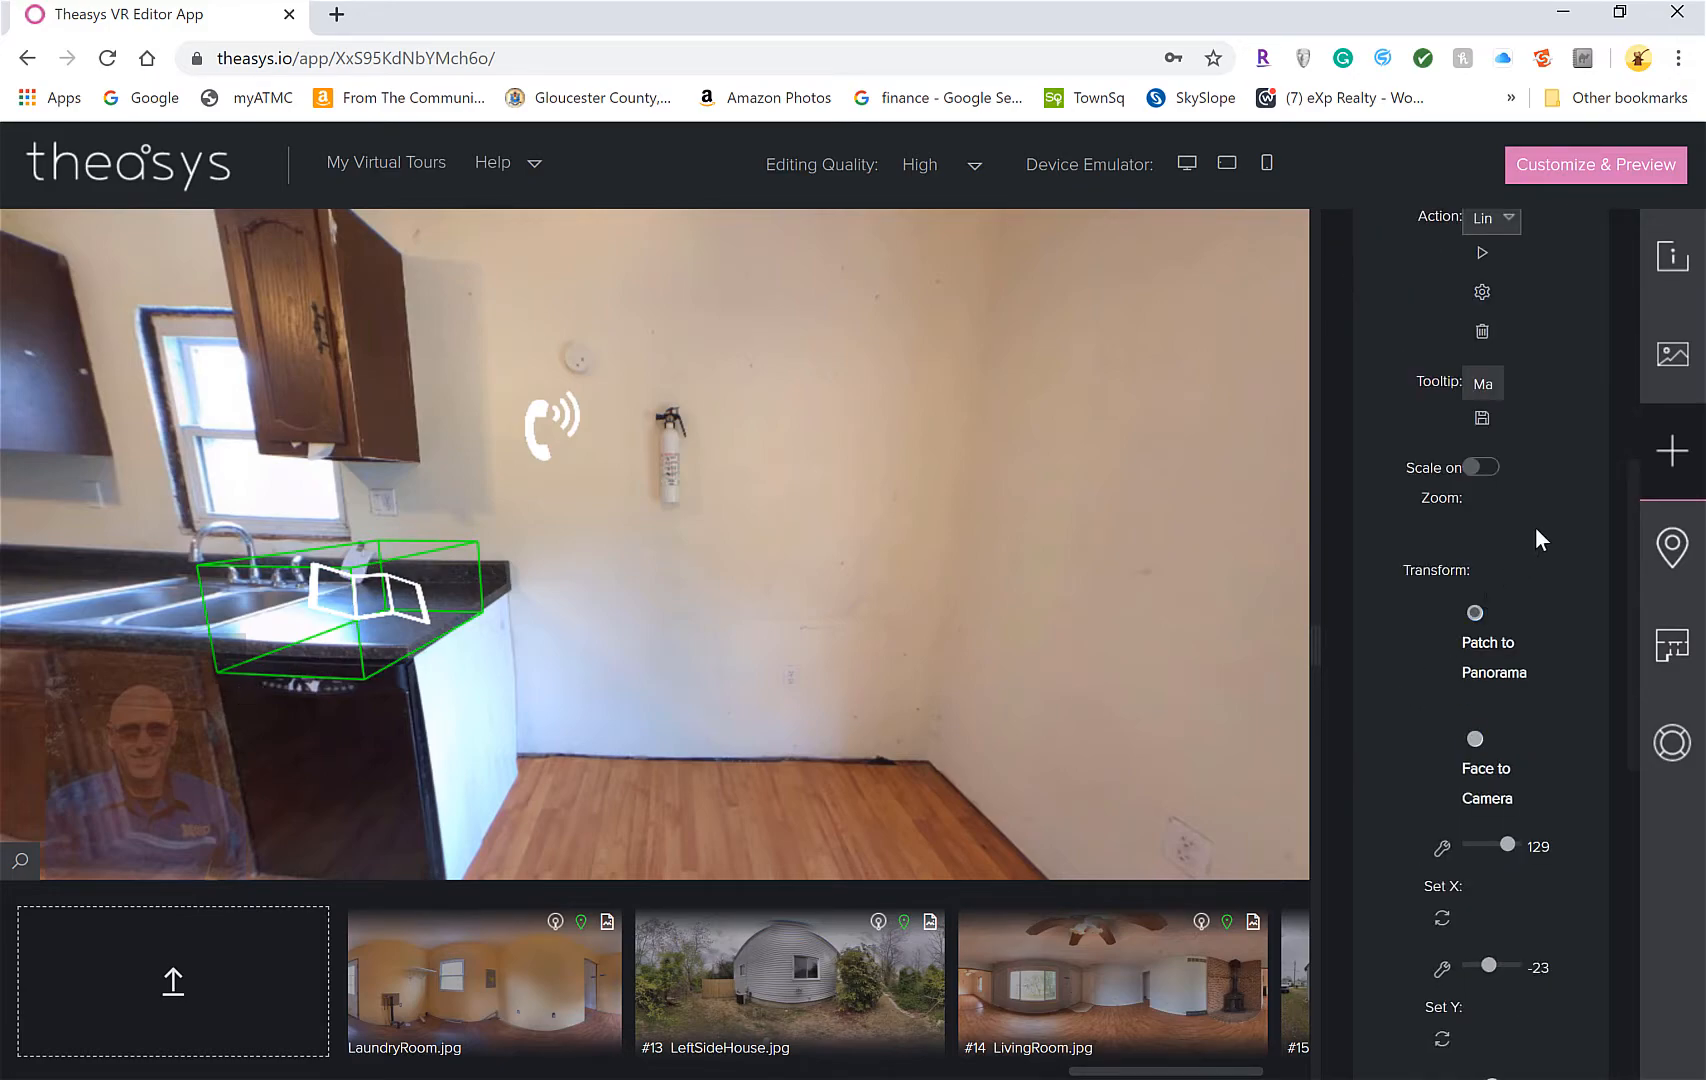
scroll(1535, 526, "down", 1)
scroll(1511, 502, "down", 1)
scroll(1511, 502, "up", 7)
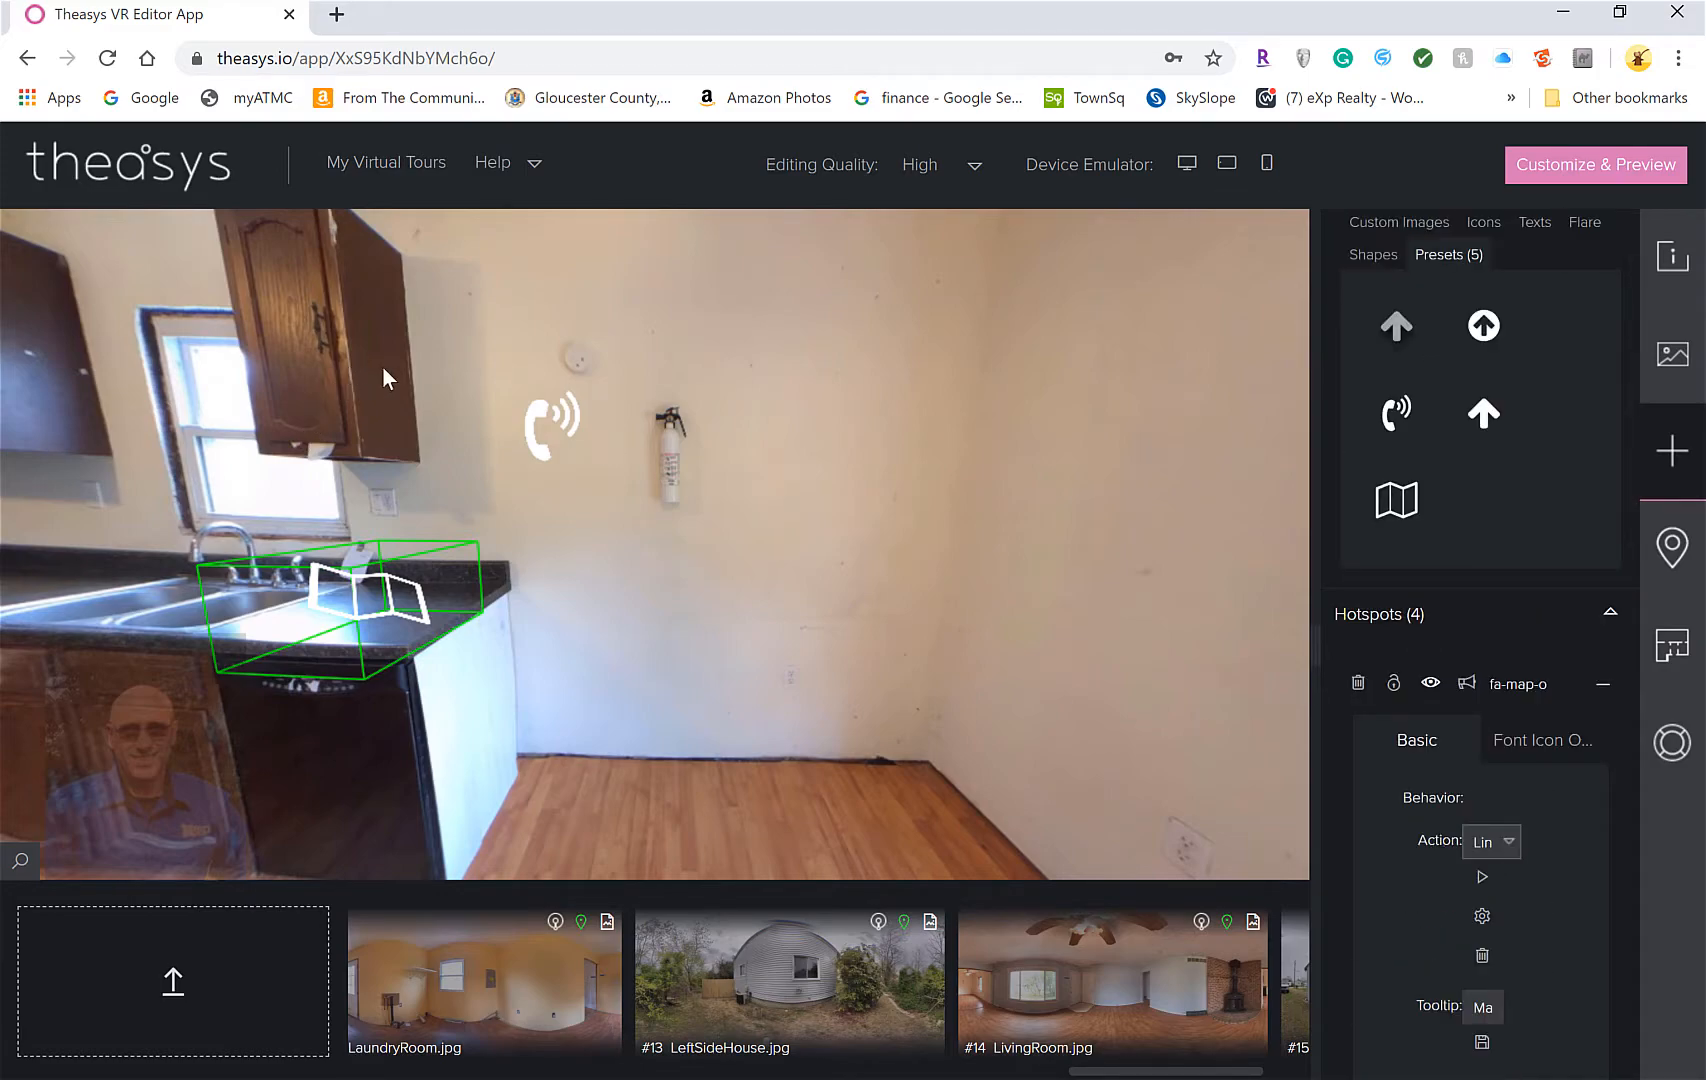
left_click_drag(228, 420, 868, 636)
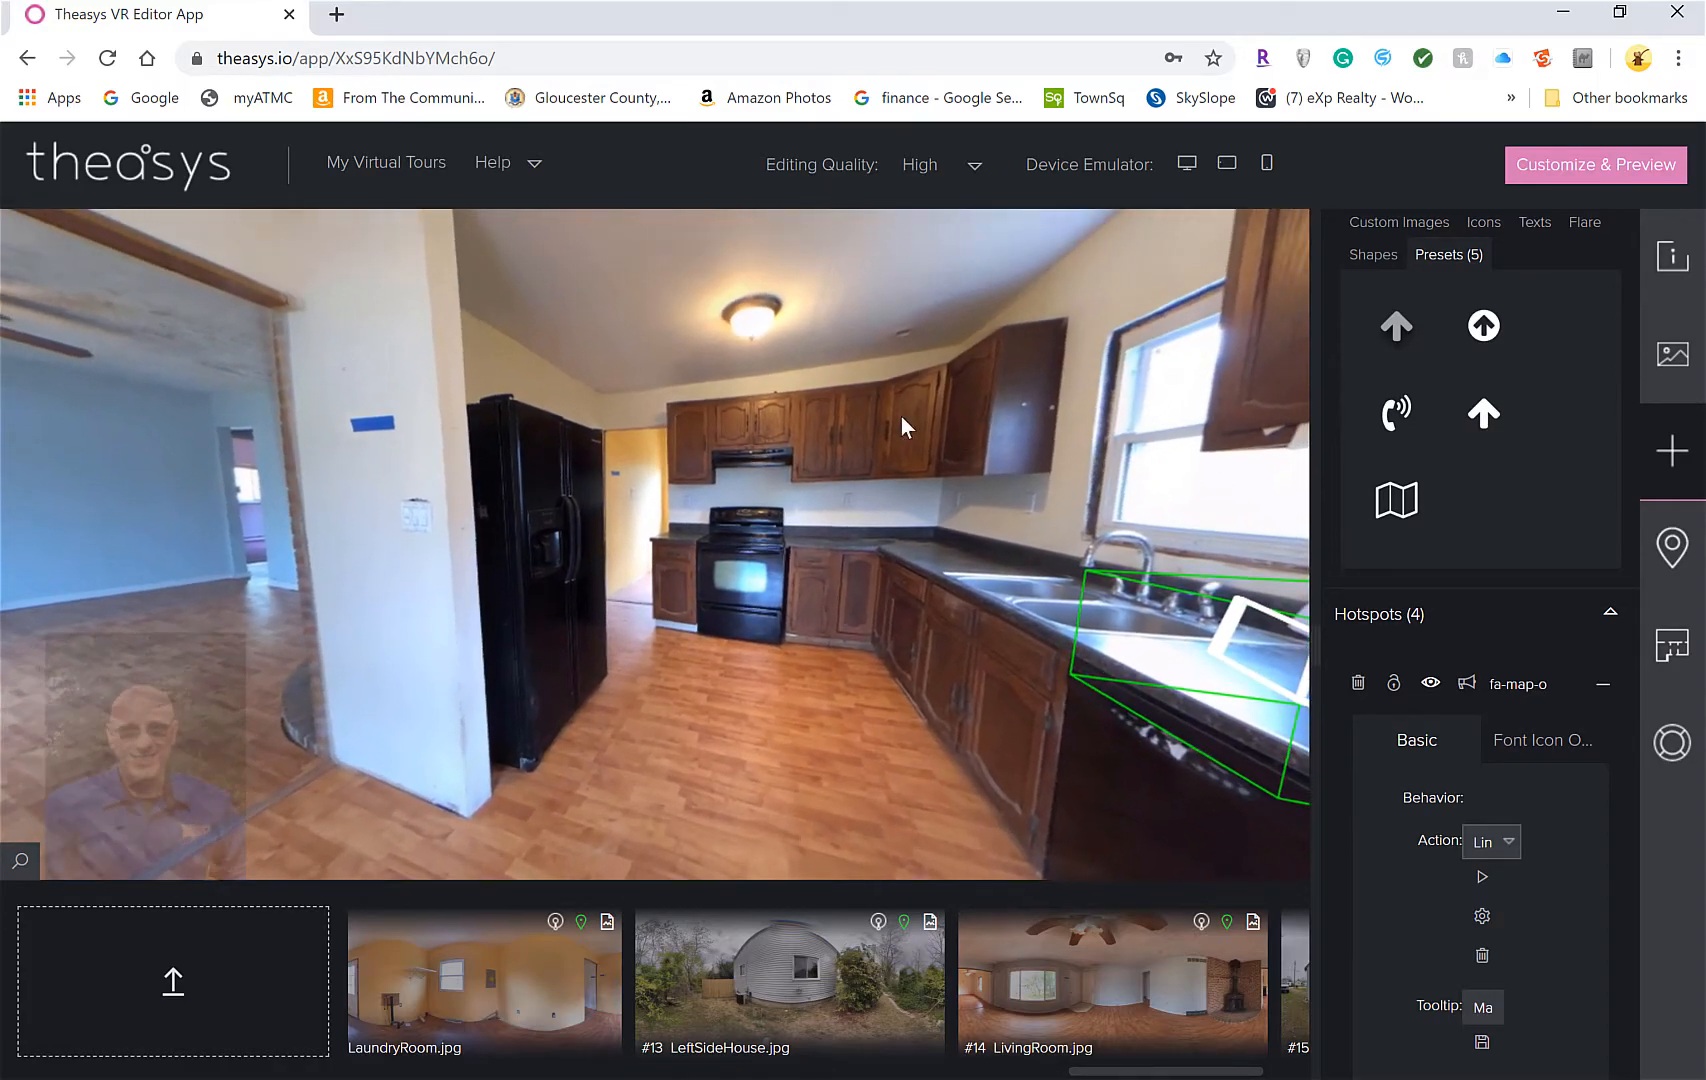
left_click_drag(150, 520, 520, 585)
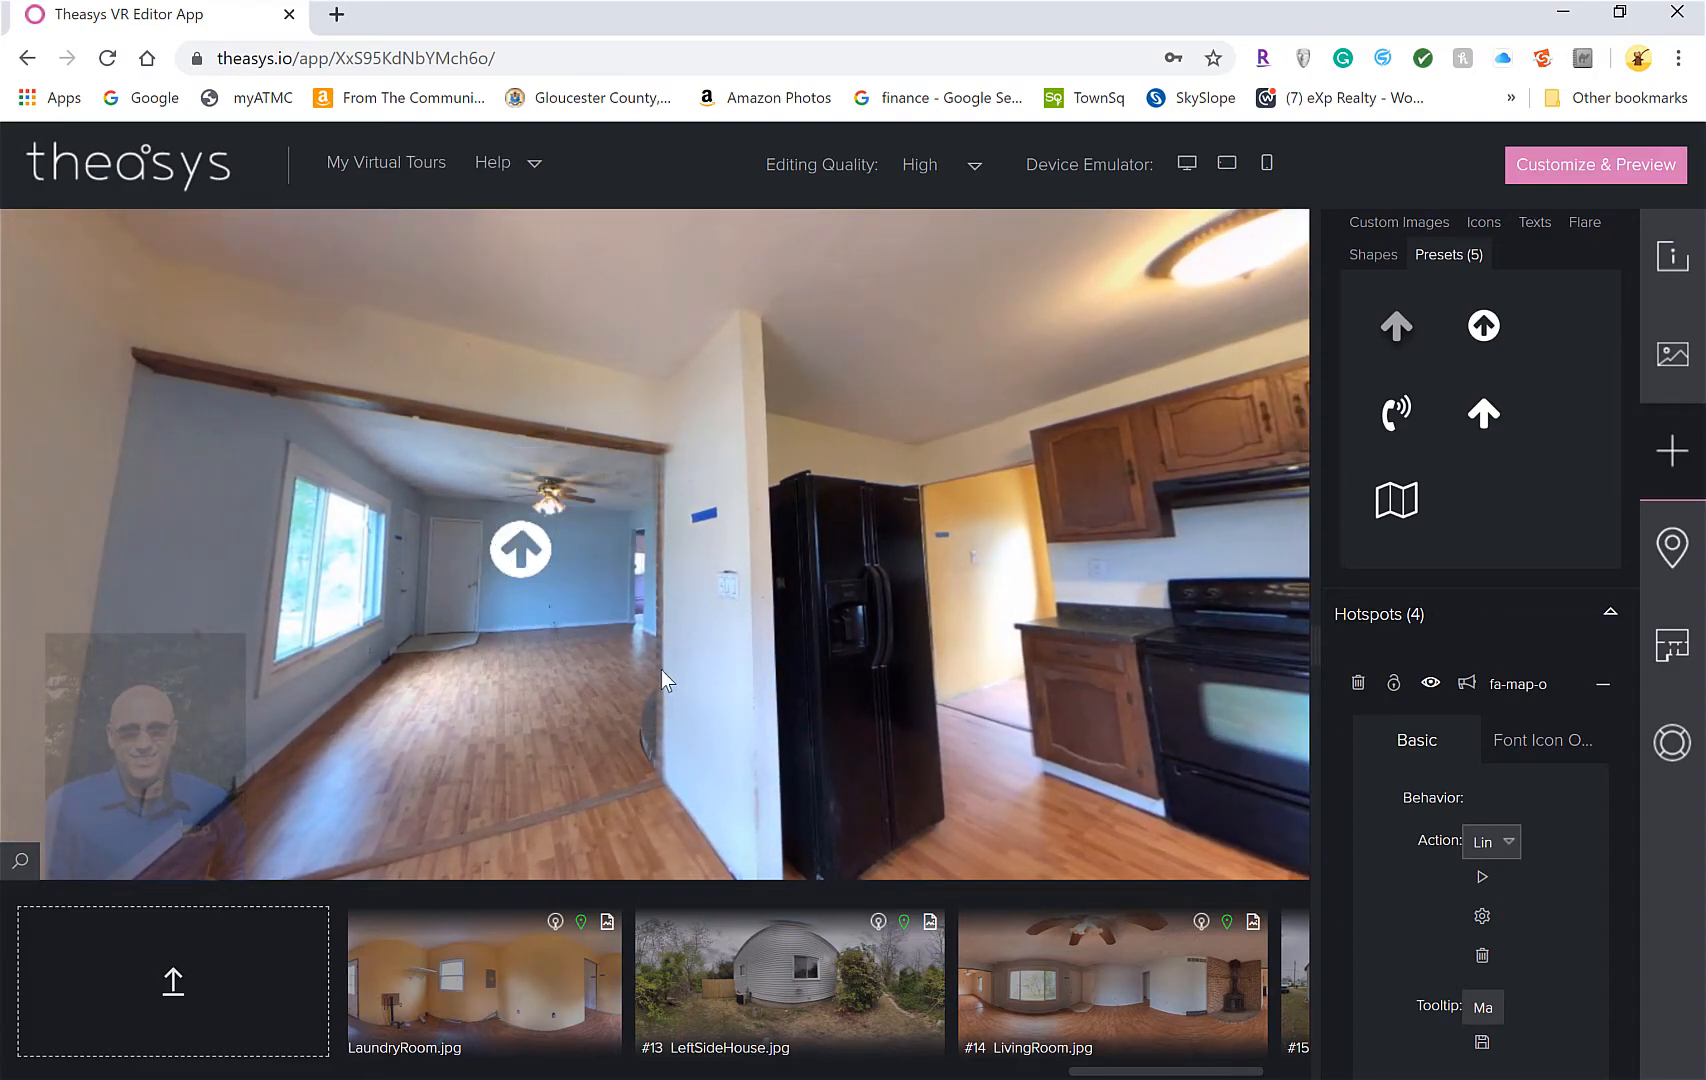
left_click_drag(686, 668, 457, 647)
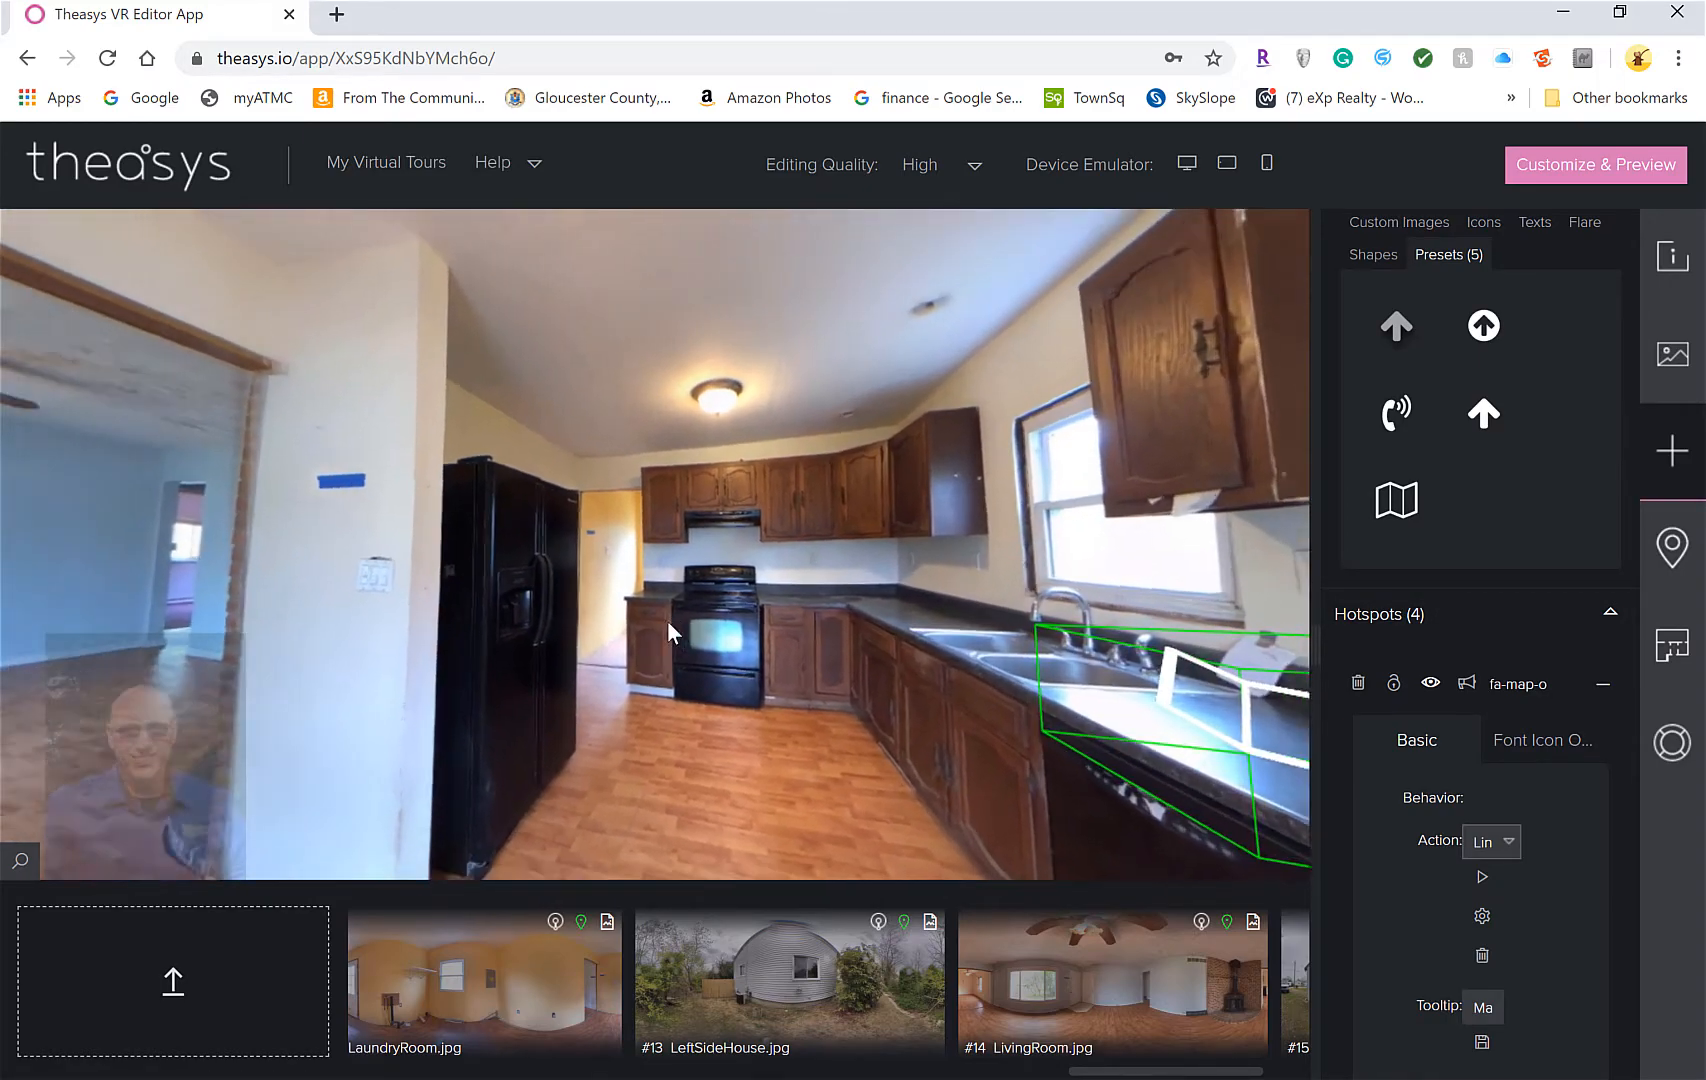
left_click_drag(145, 628, 300, 622)
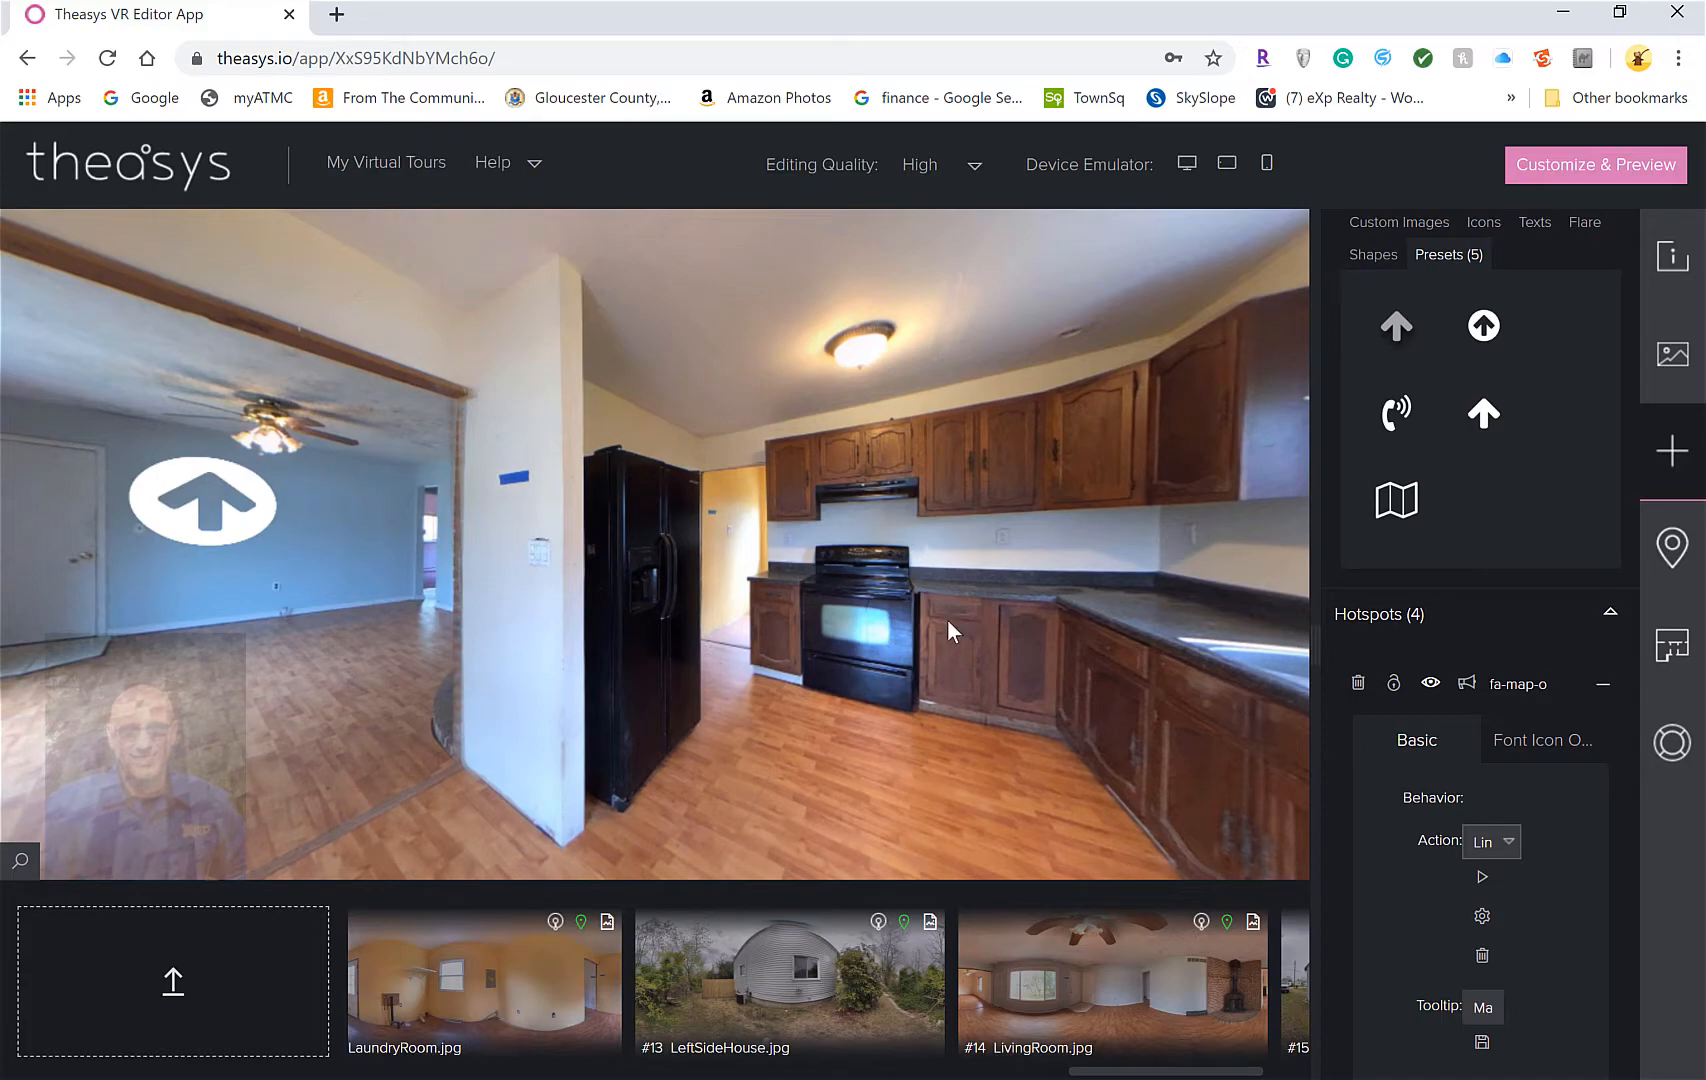
right_click(960, 528)
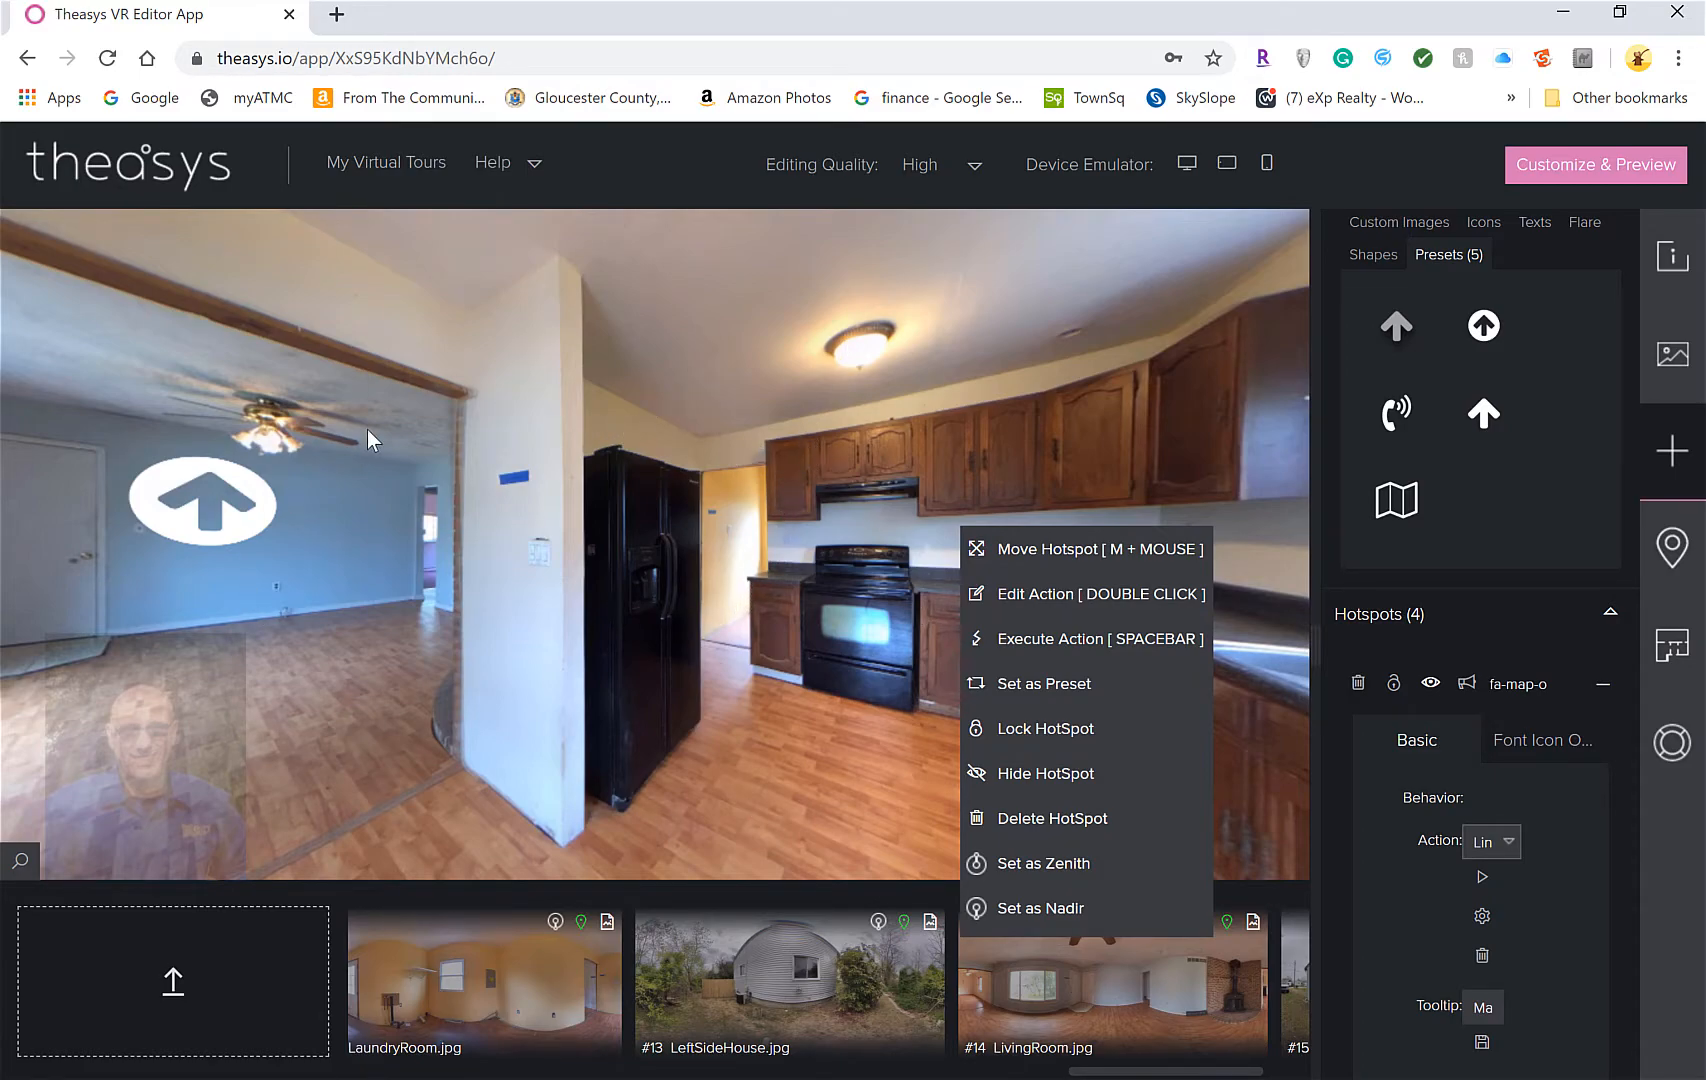
left_click(800, 781)
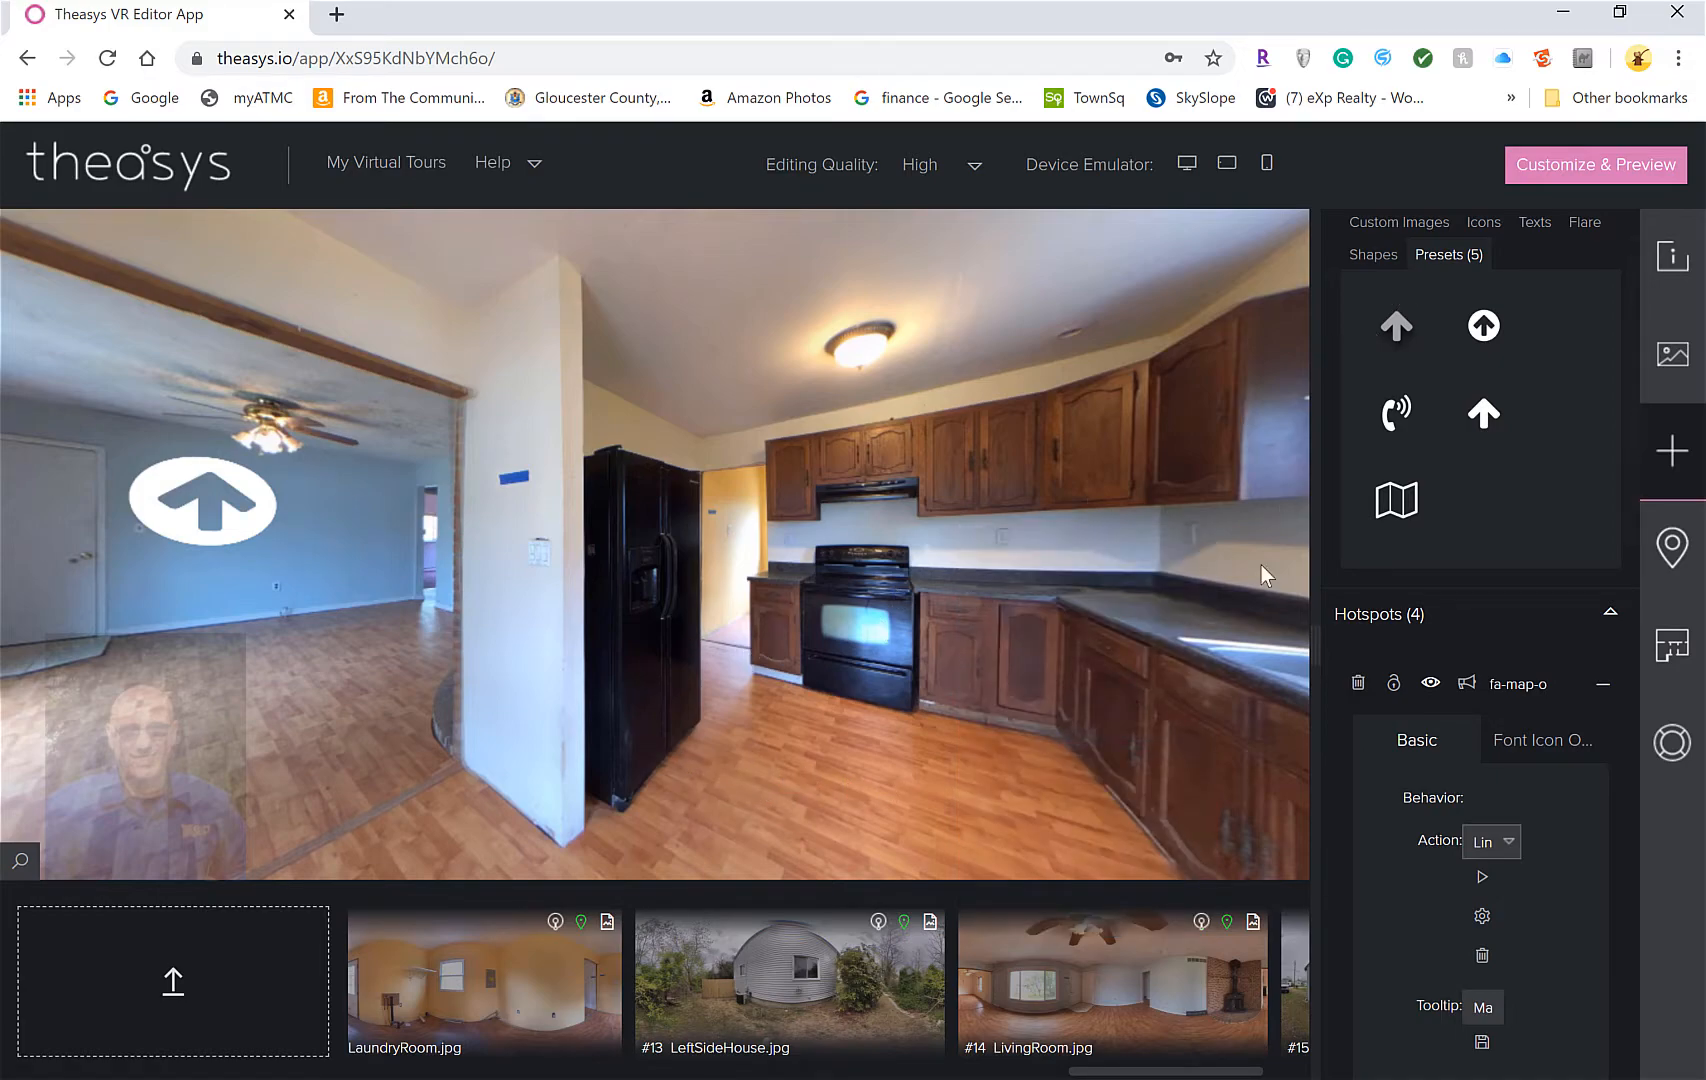
Select the DingRoom arrow hotspot in the kitchen view and bring the saved hotspot Presets into view
left_click_drag(985, 488, 1024, 438)
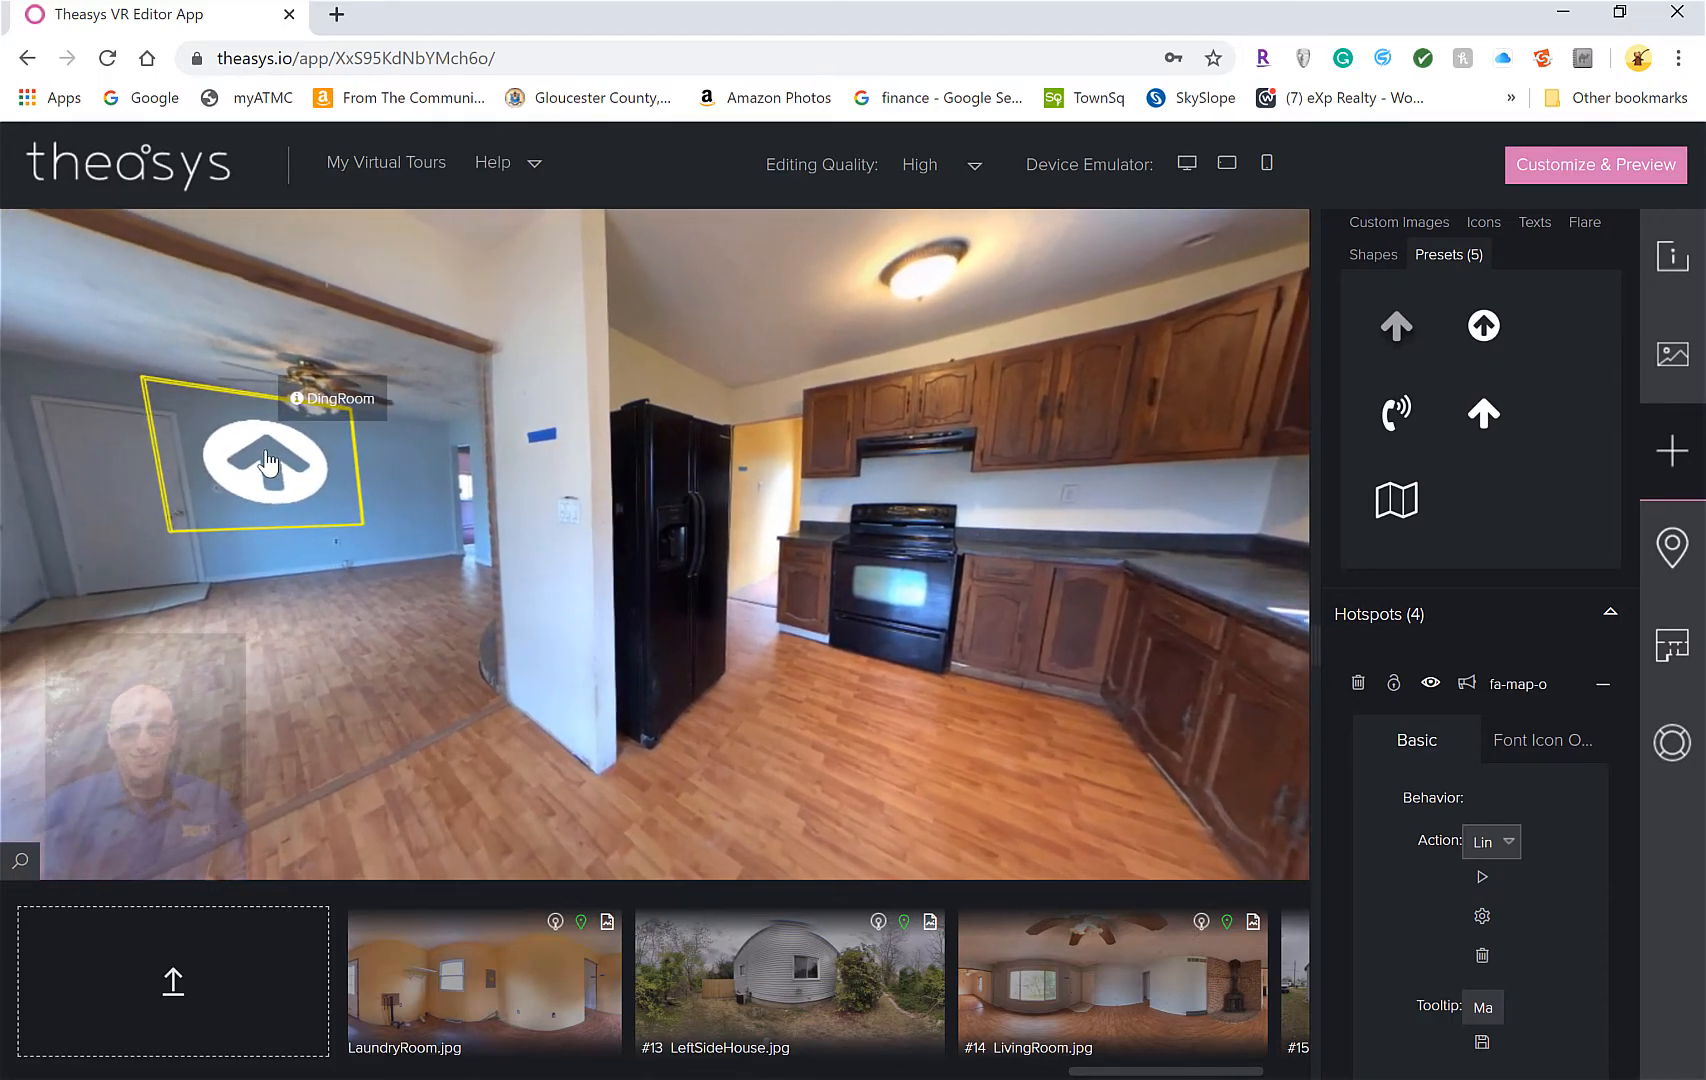
scroll(1501, 642, "down", 3)
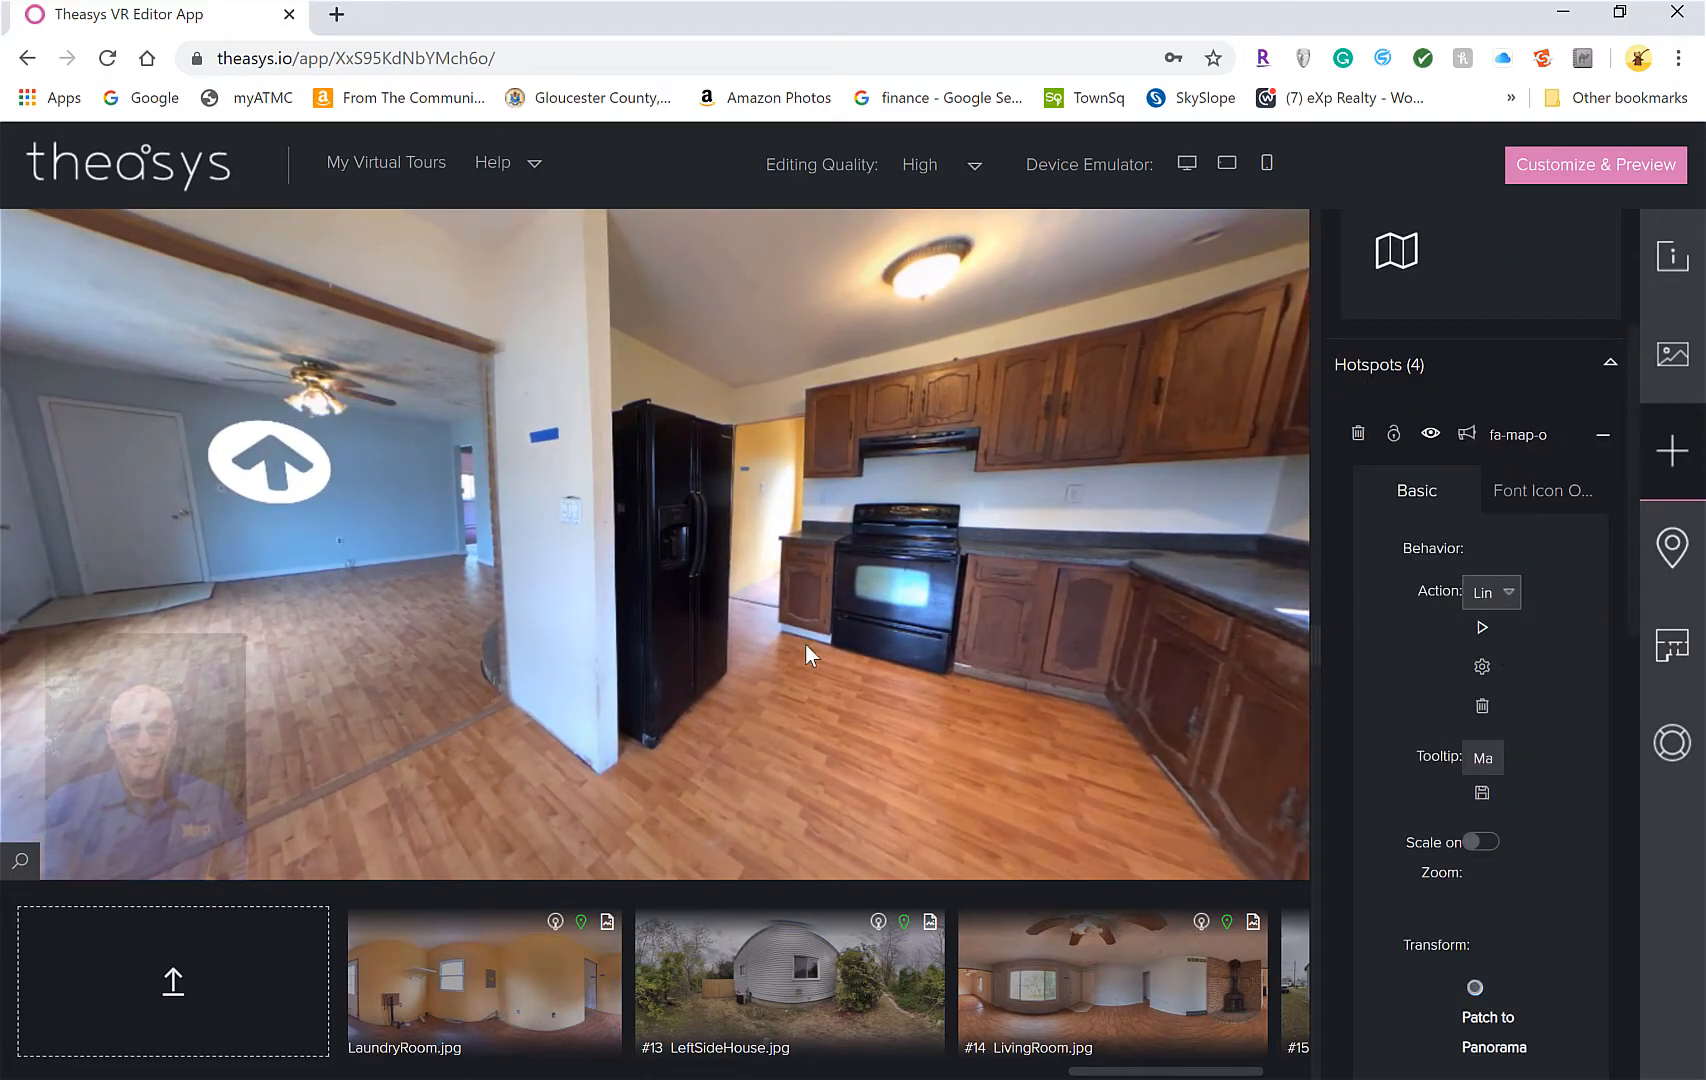
right_click(204, 461)
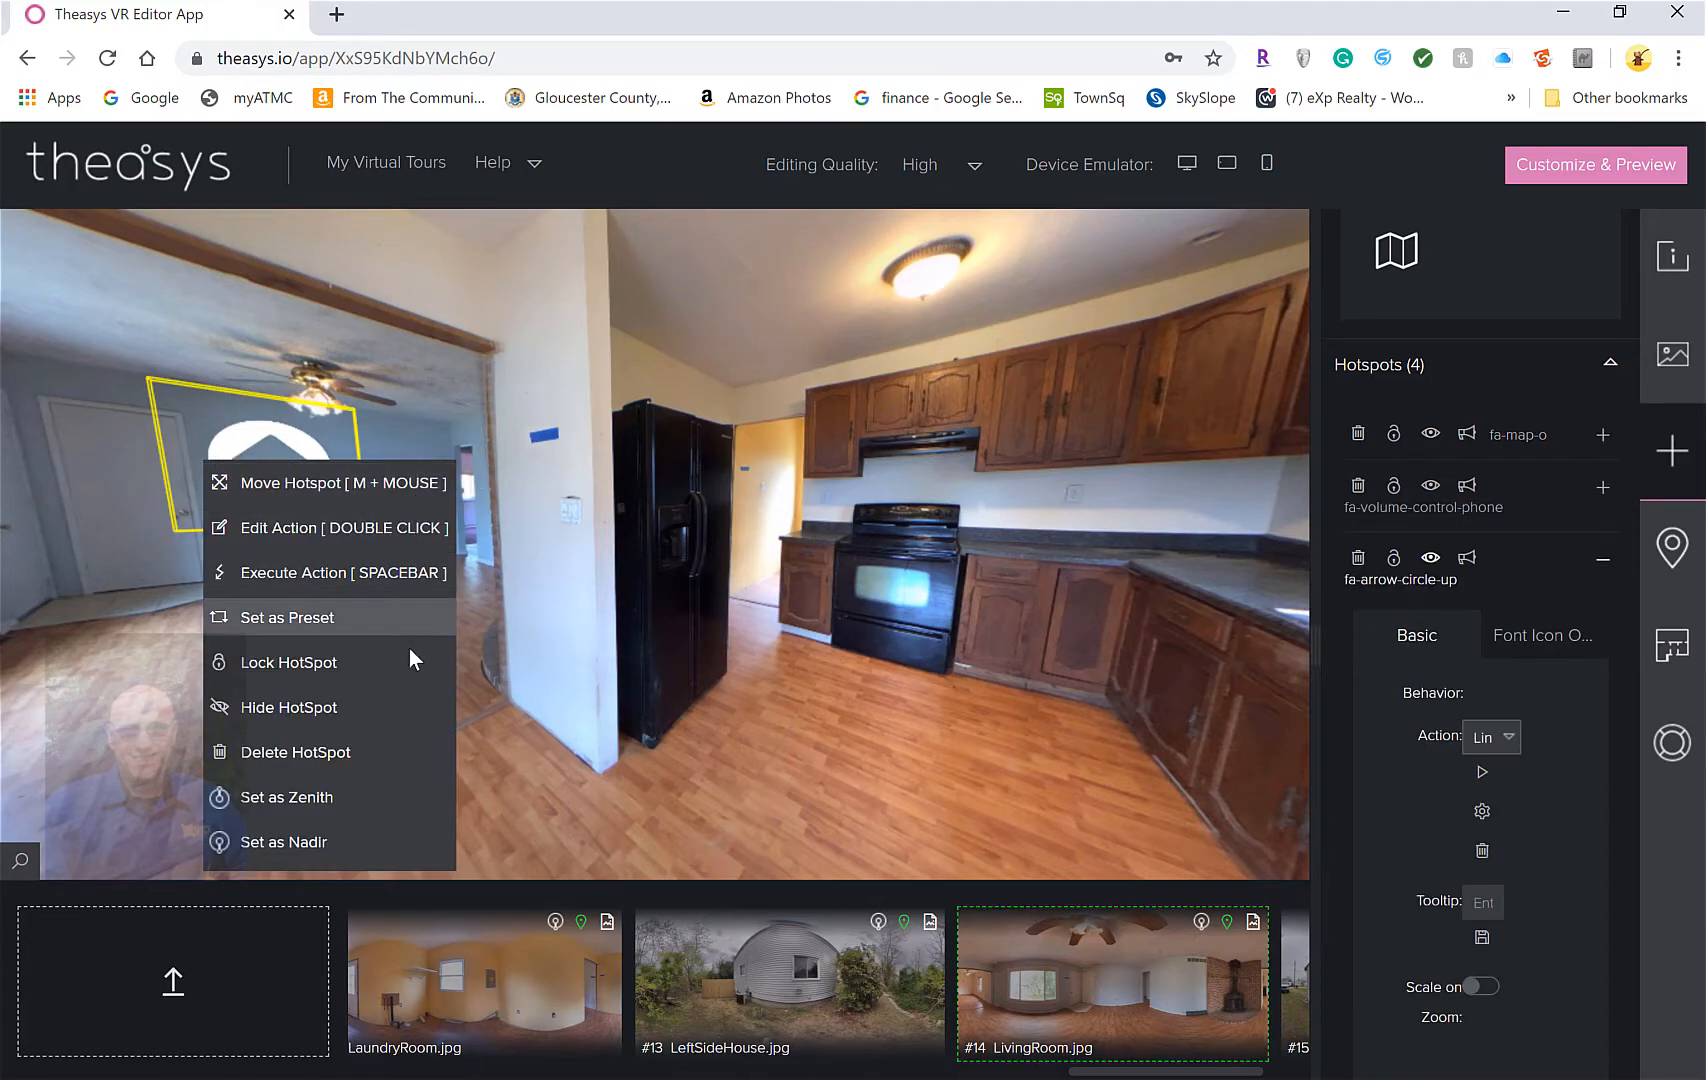
left_click(510, 782)
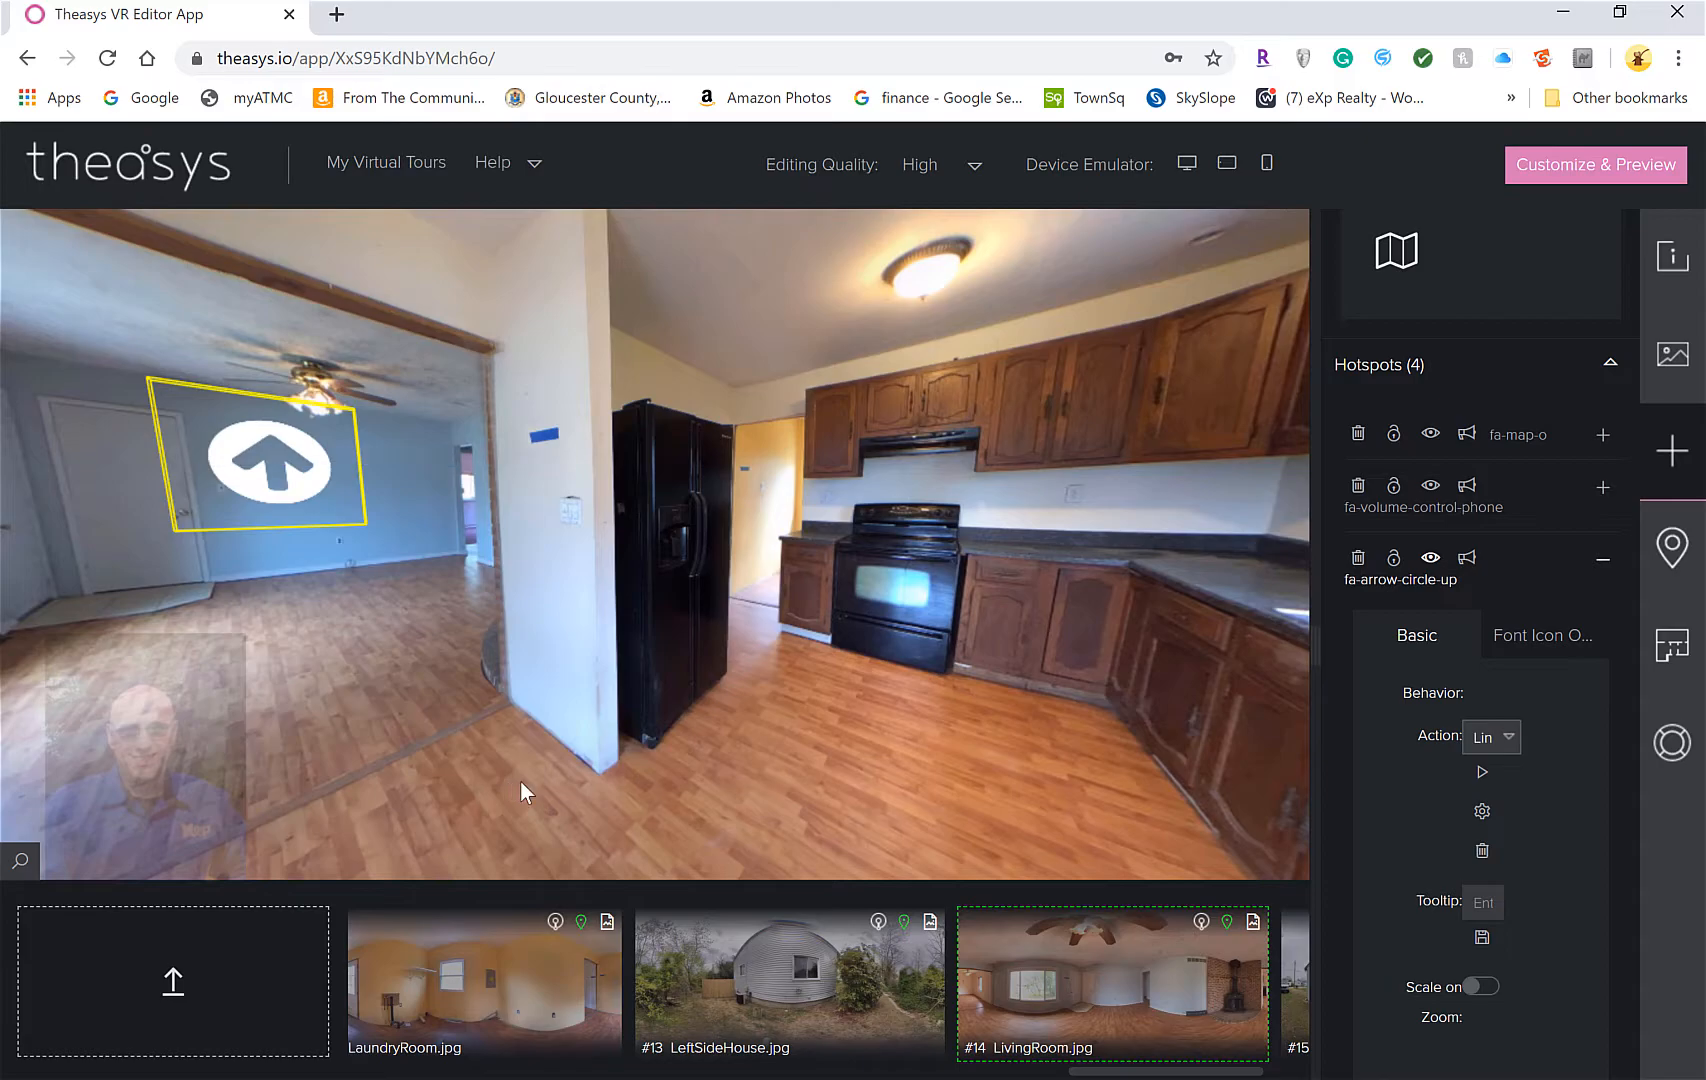
mouse_move(772, 628)
left_mouse_down()
mouse_move(634, 645)
mouse_move(590, 528)
mouse_move(792, 602)
left_mouse_up()
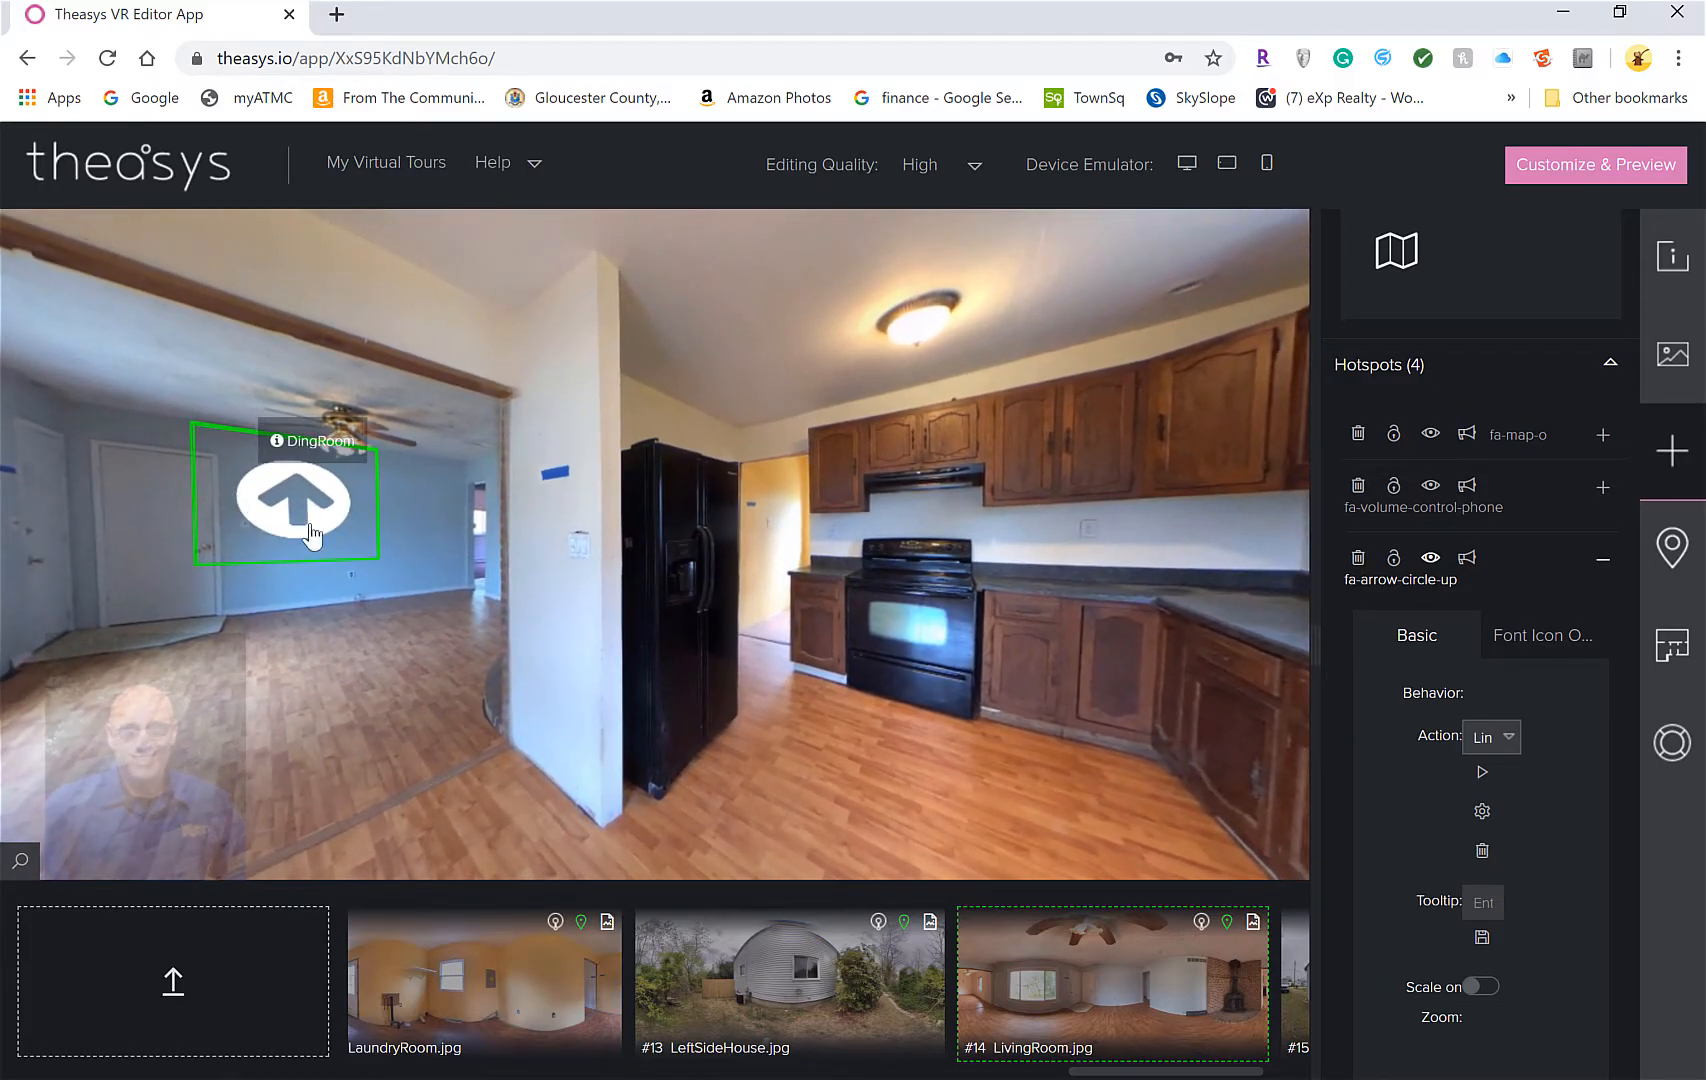
left_click_drag(738, 672, 830, 614)
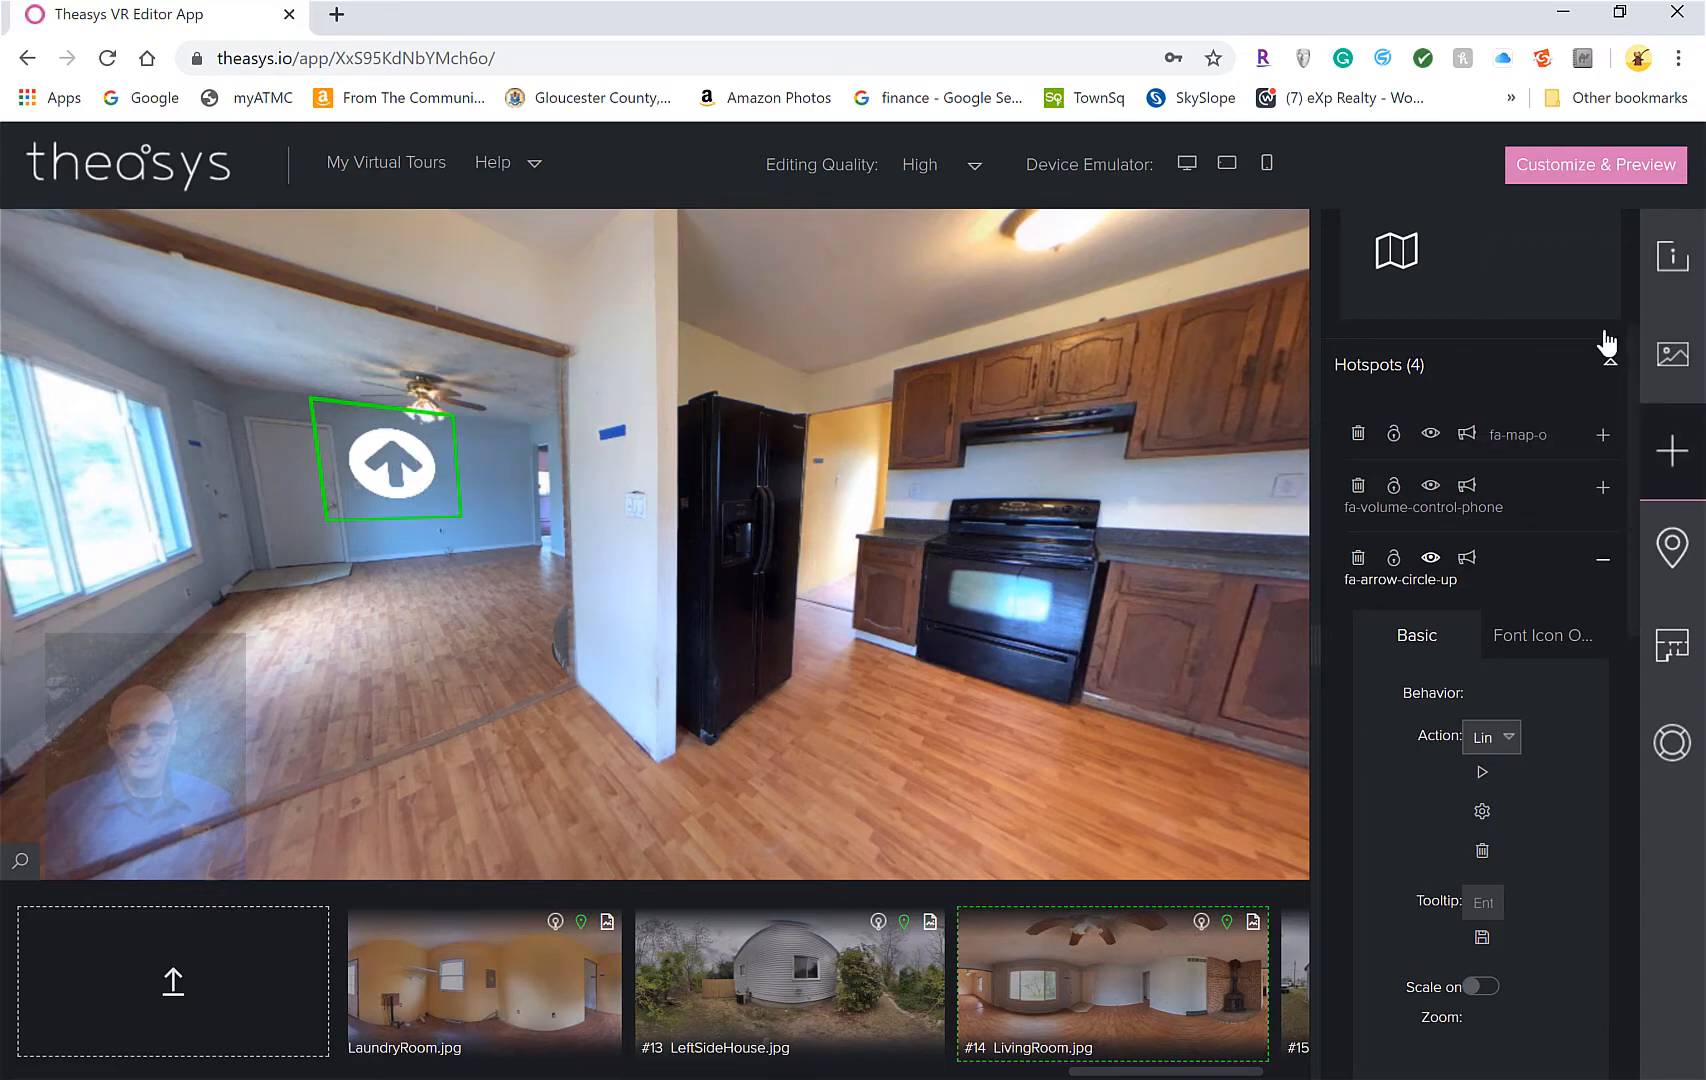
scroll(1612, 396, "up", 3)
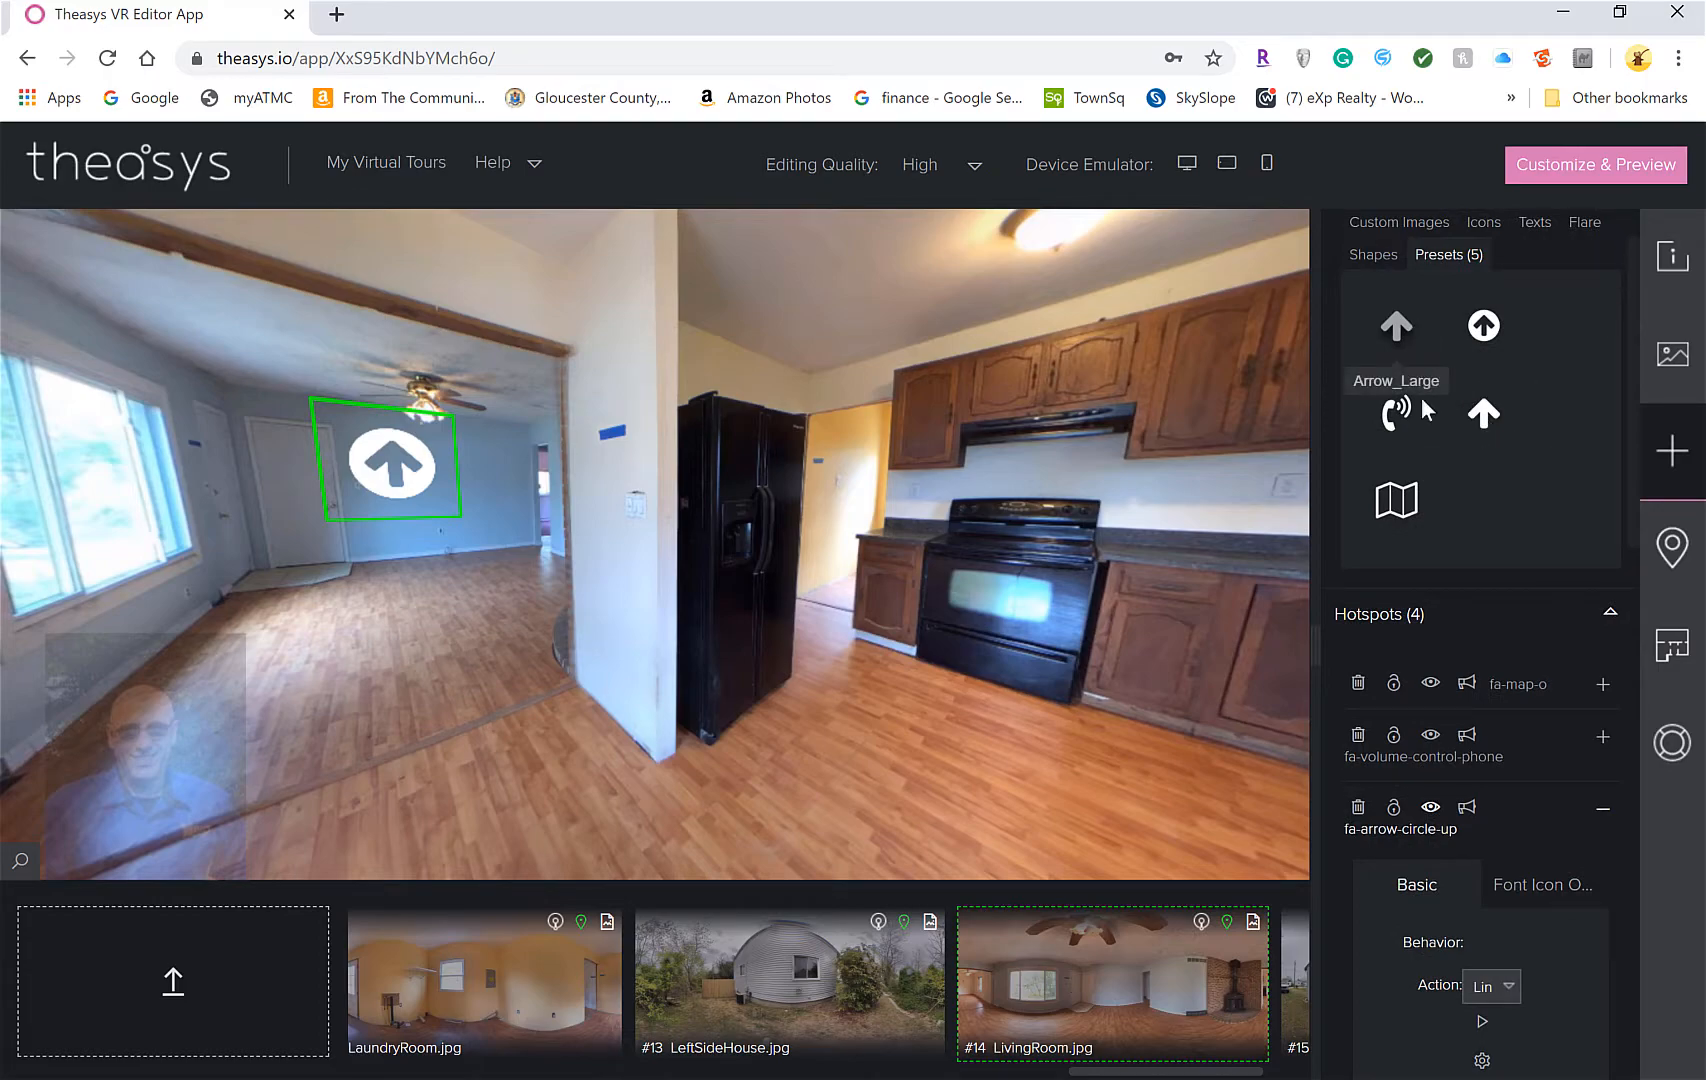
Add a new hotspot from the ArrowCircle preset and move it onto the kitchen floor near the stove
left_click_drag(1490, 327, 832, 460)
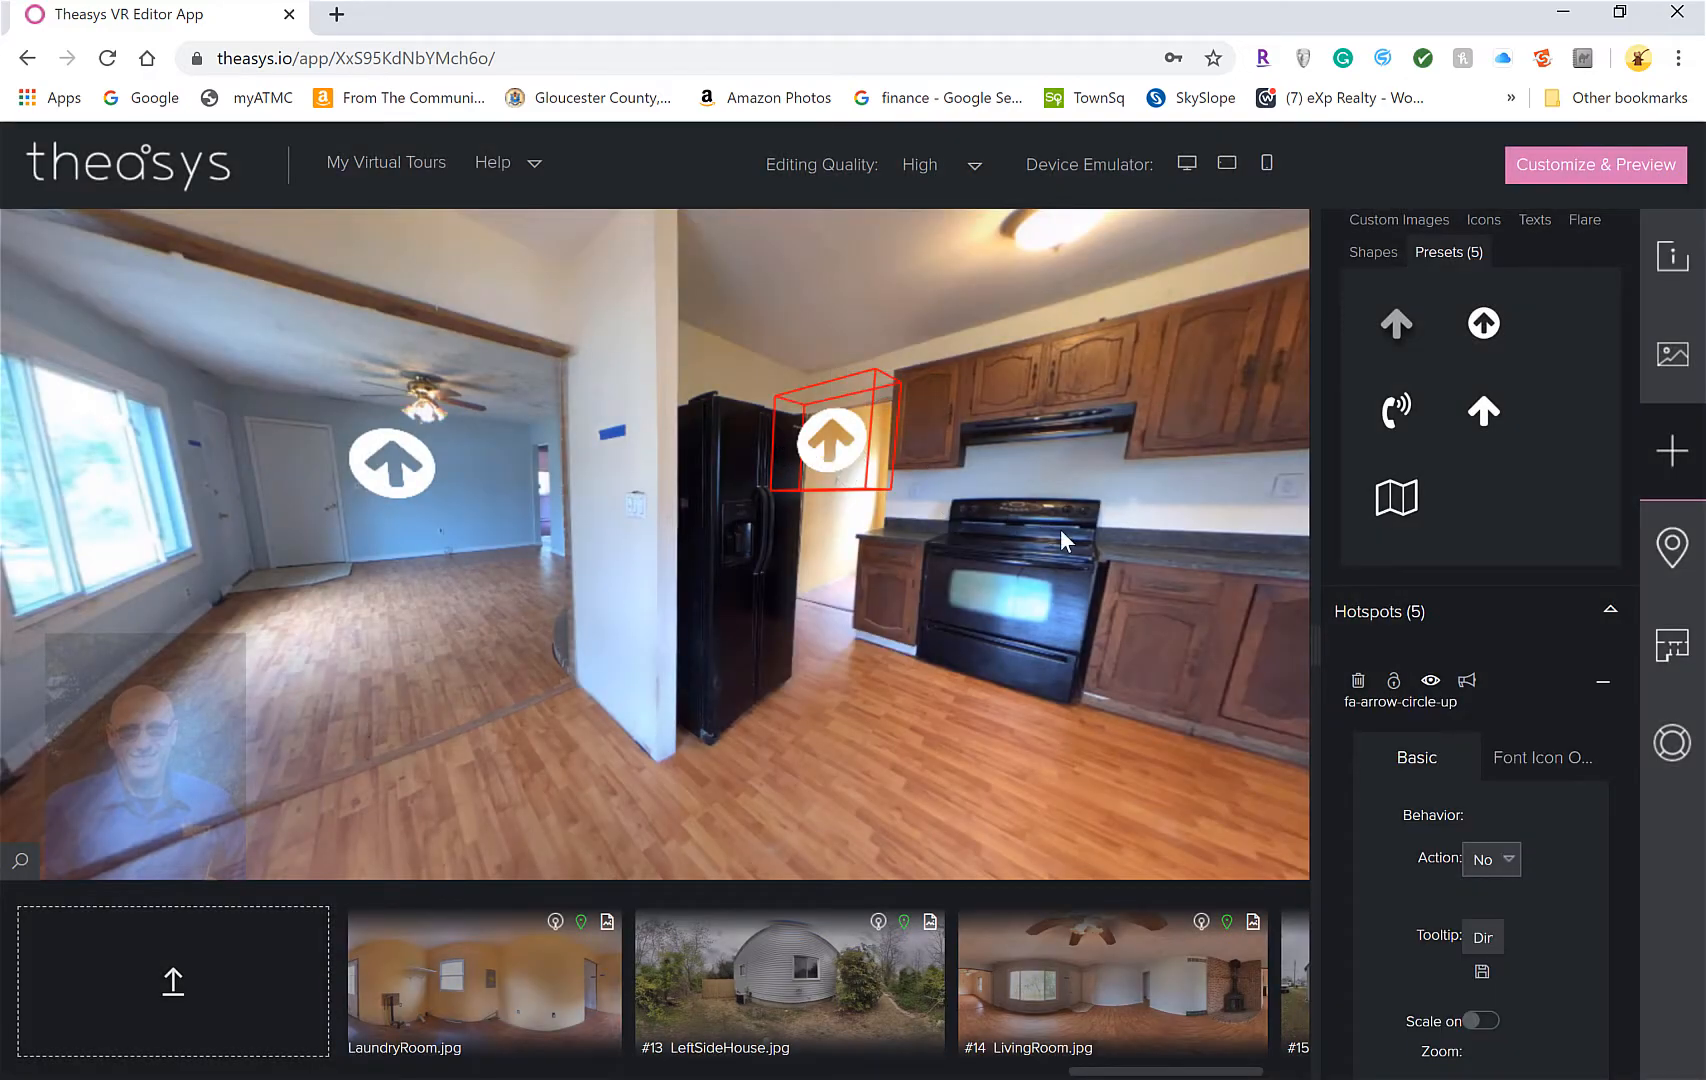
left_click_drag(1060, 532, 716, 428)
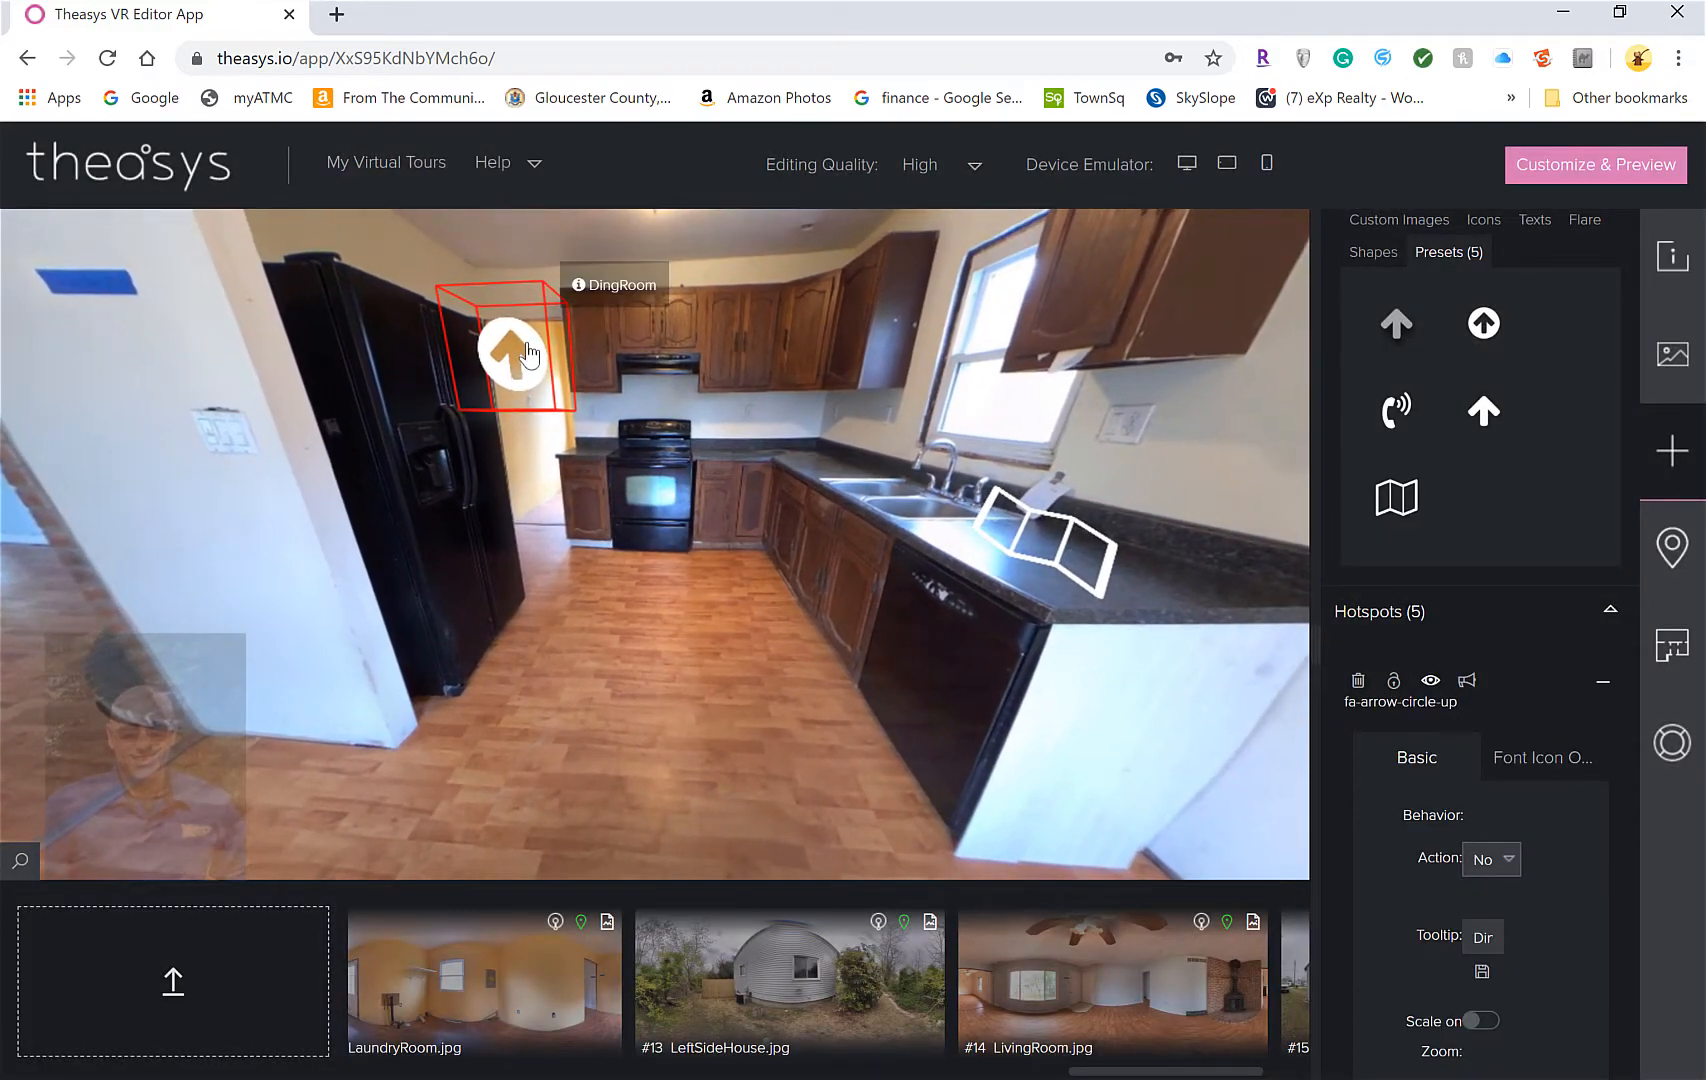
left_click(520, 358)
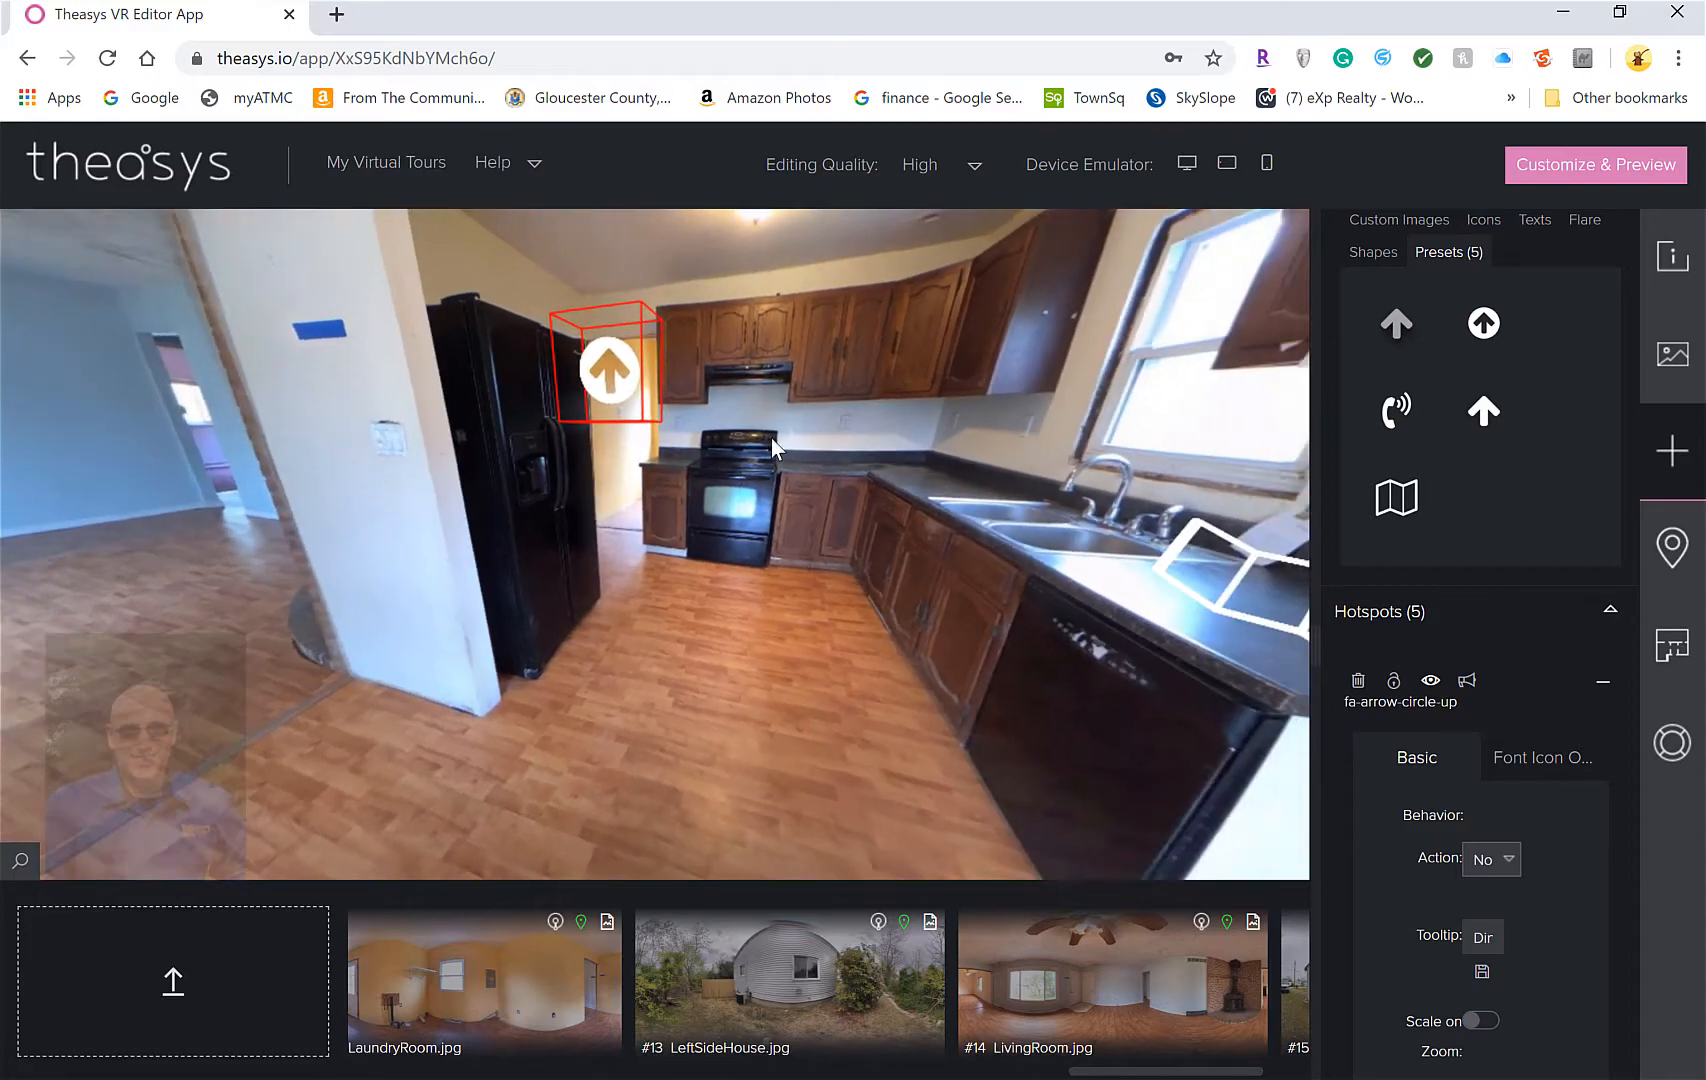
right_click(600, 345)
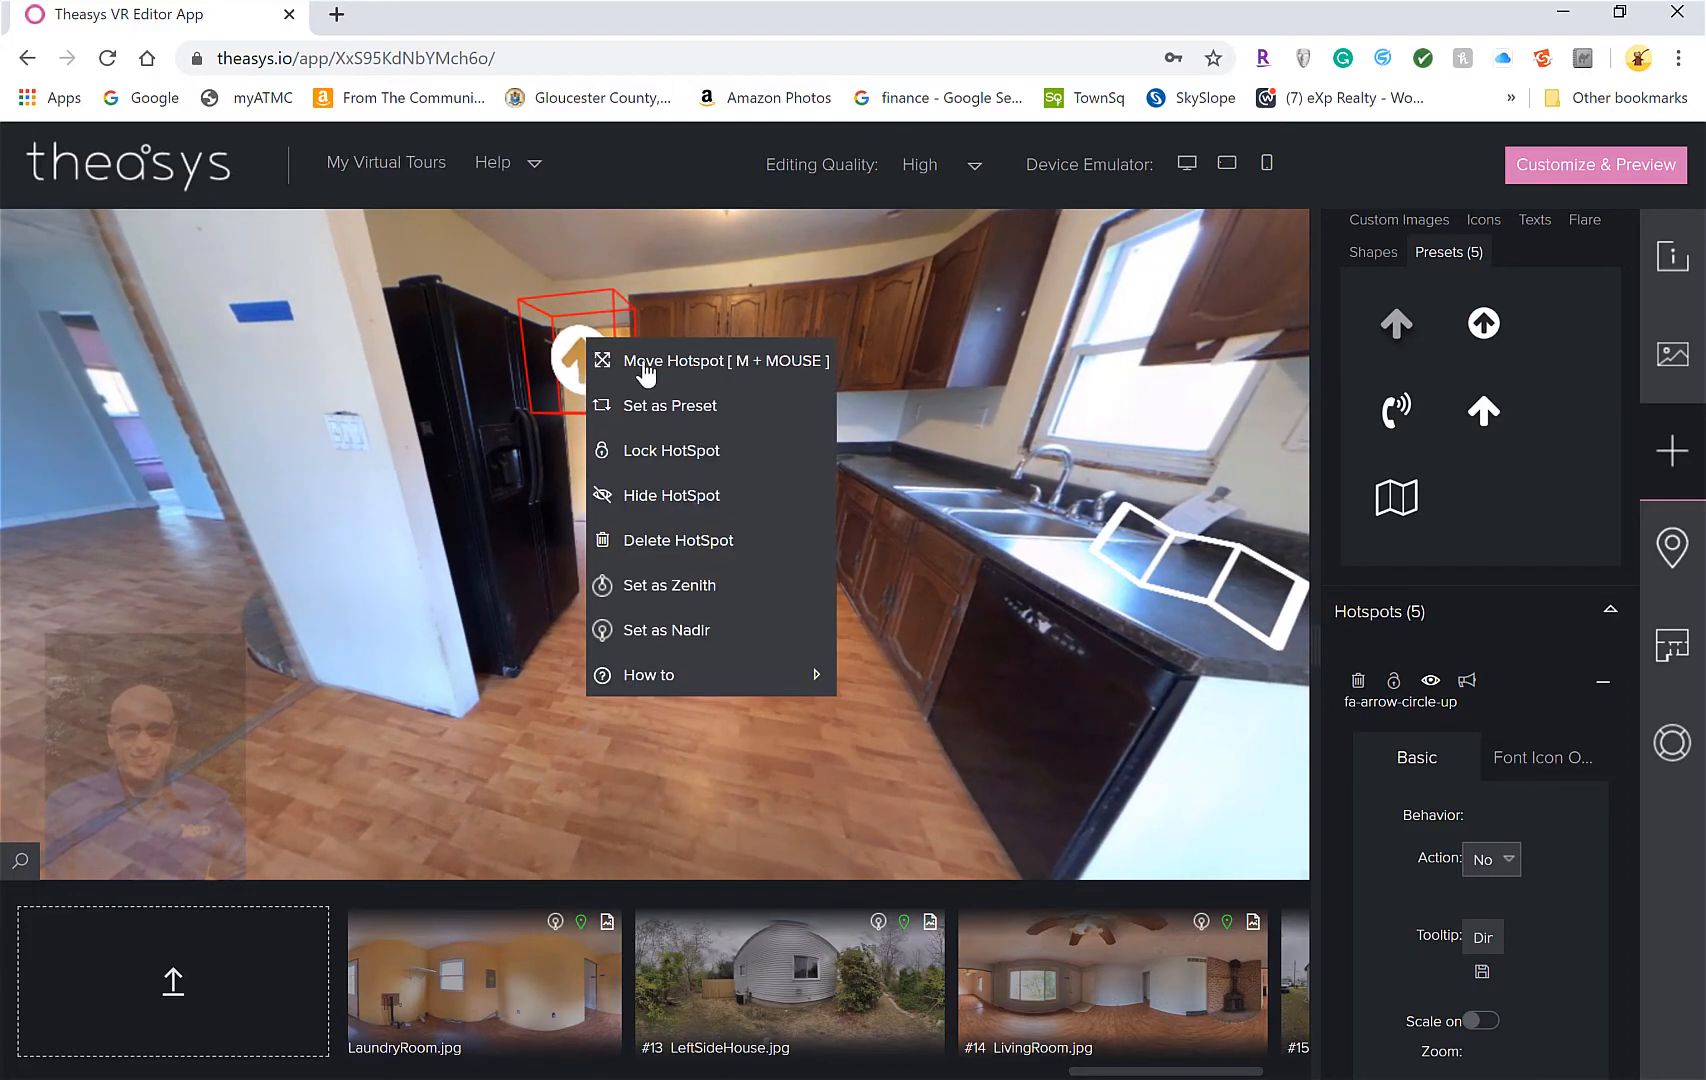
left_click(609, 341)
left_click_drag(609, 341, 825, 546)
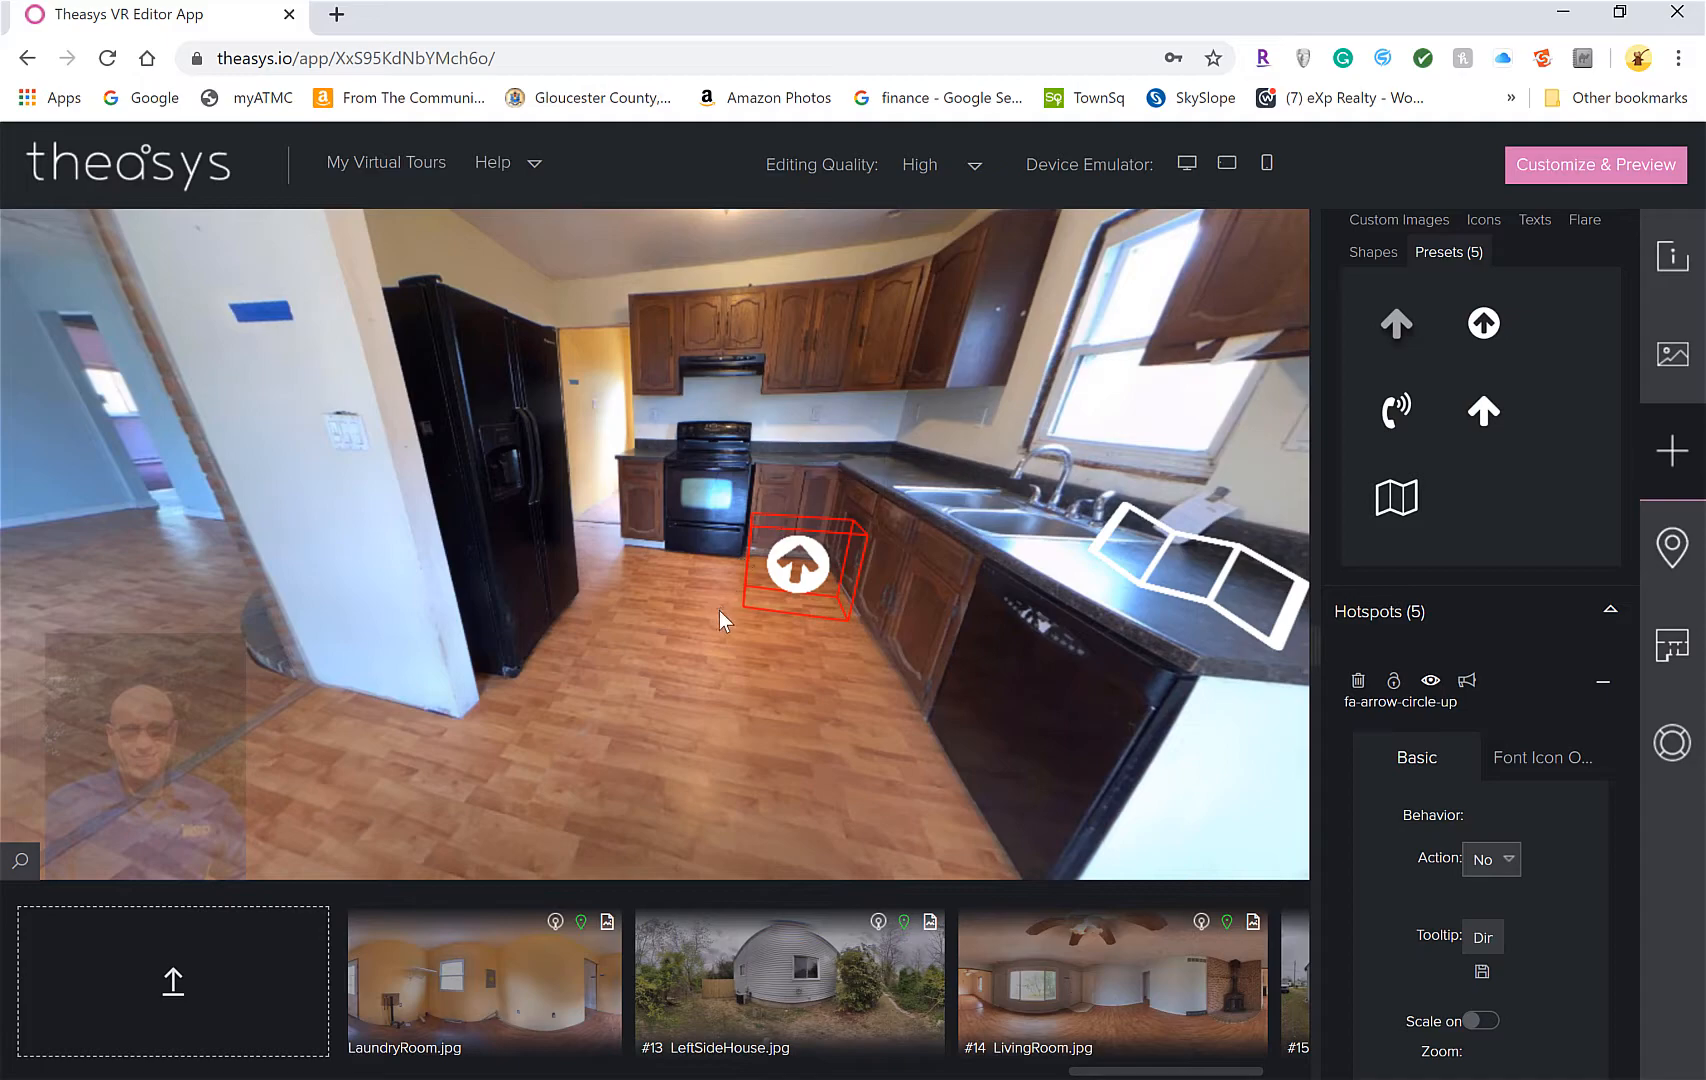
mouse_move(784, 624)
left_mouse_down()
mouse_move(805, 654)
mouse_move(802, 640)
left_mouse_up()
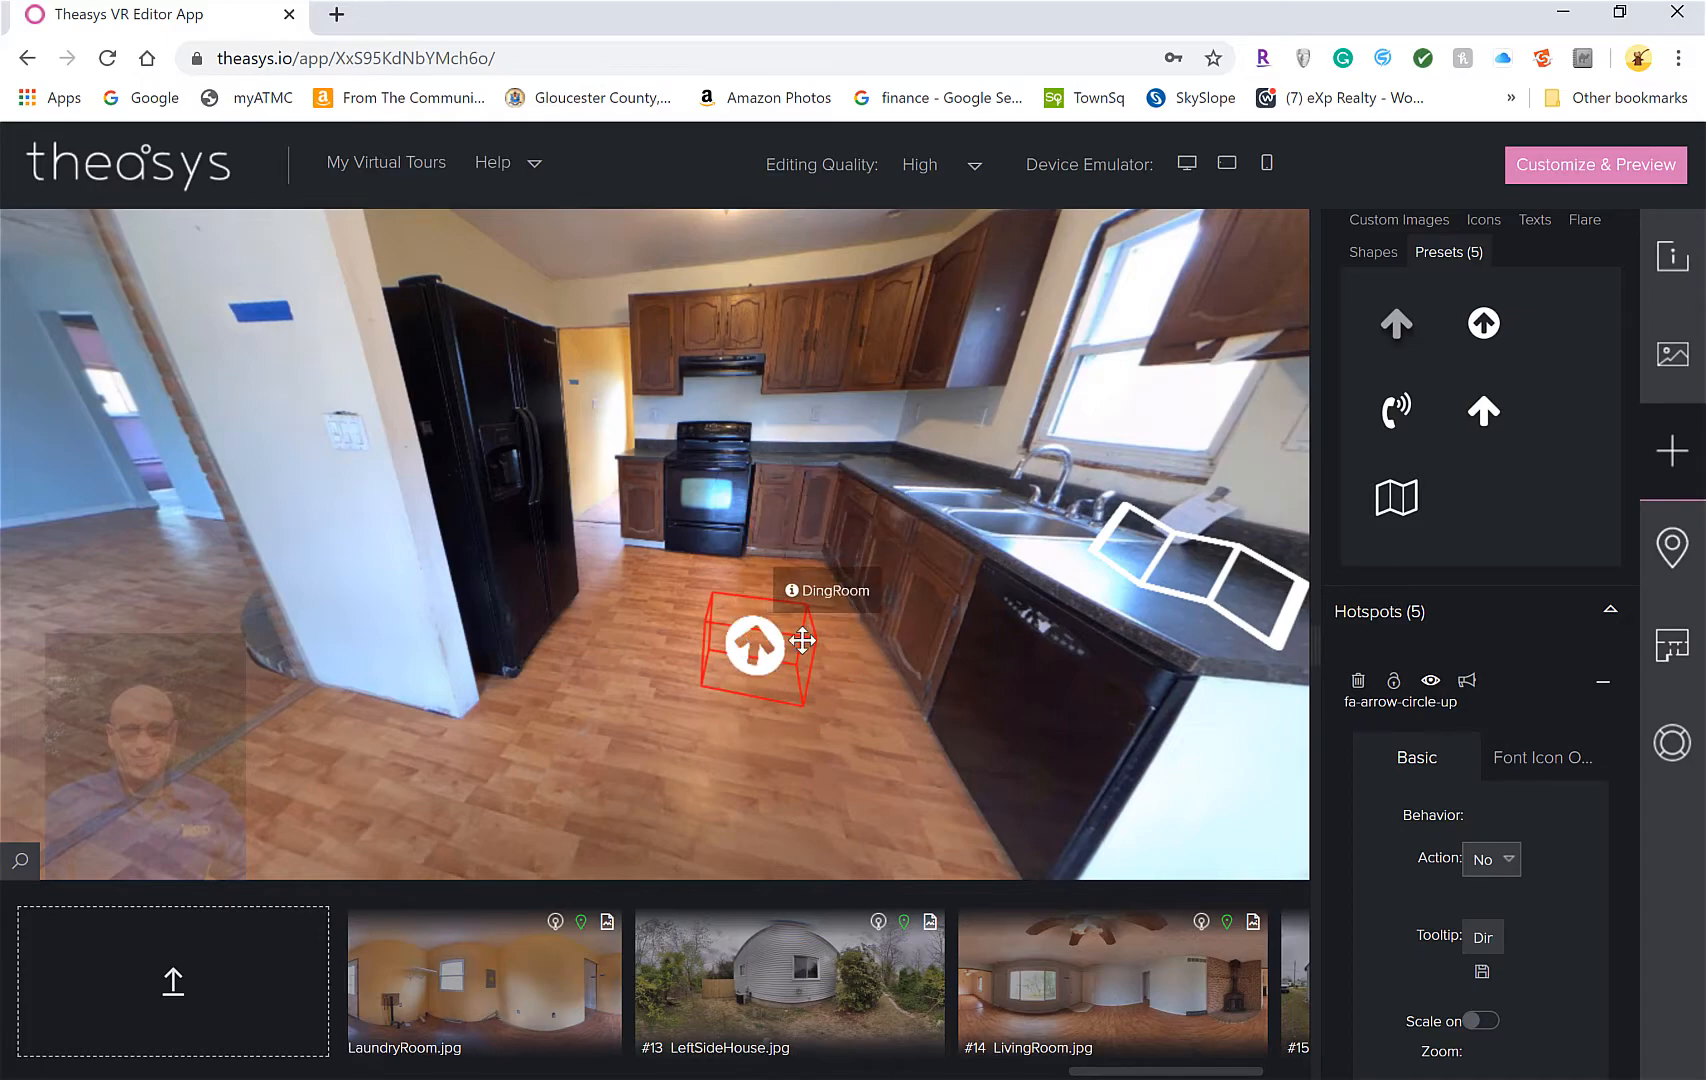
left_click(756, 660)
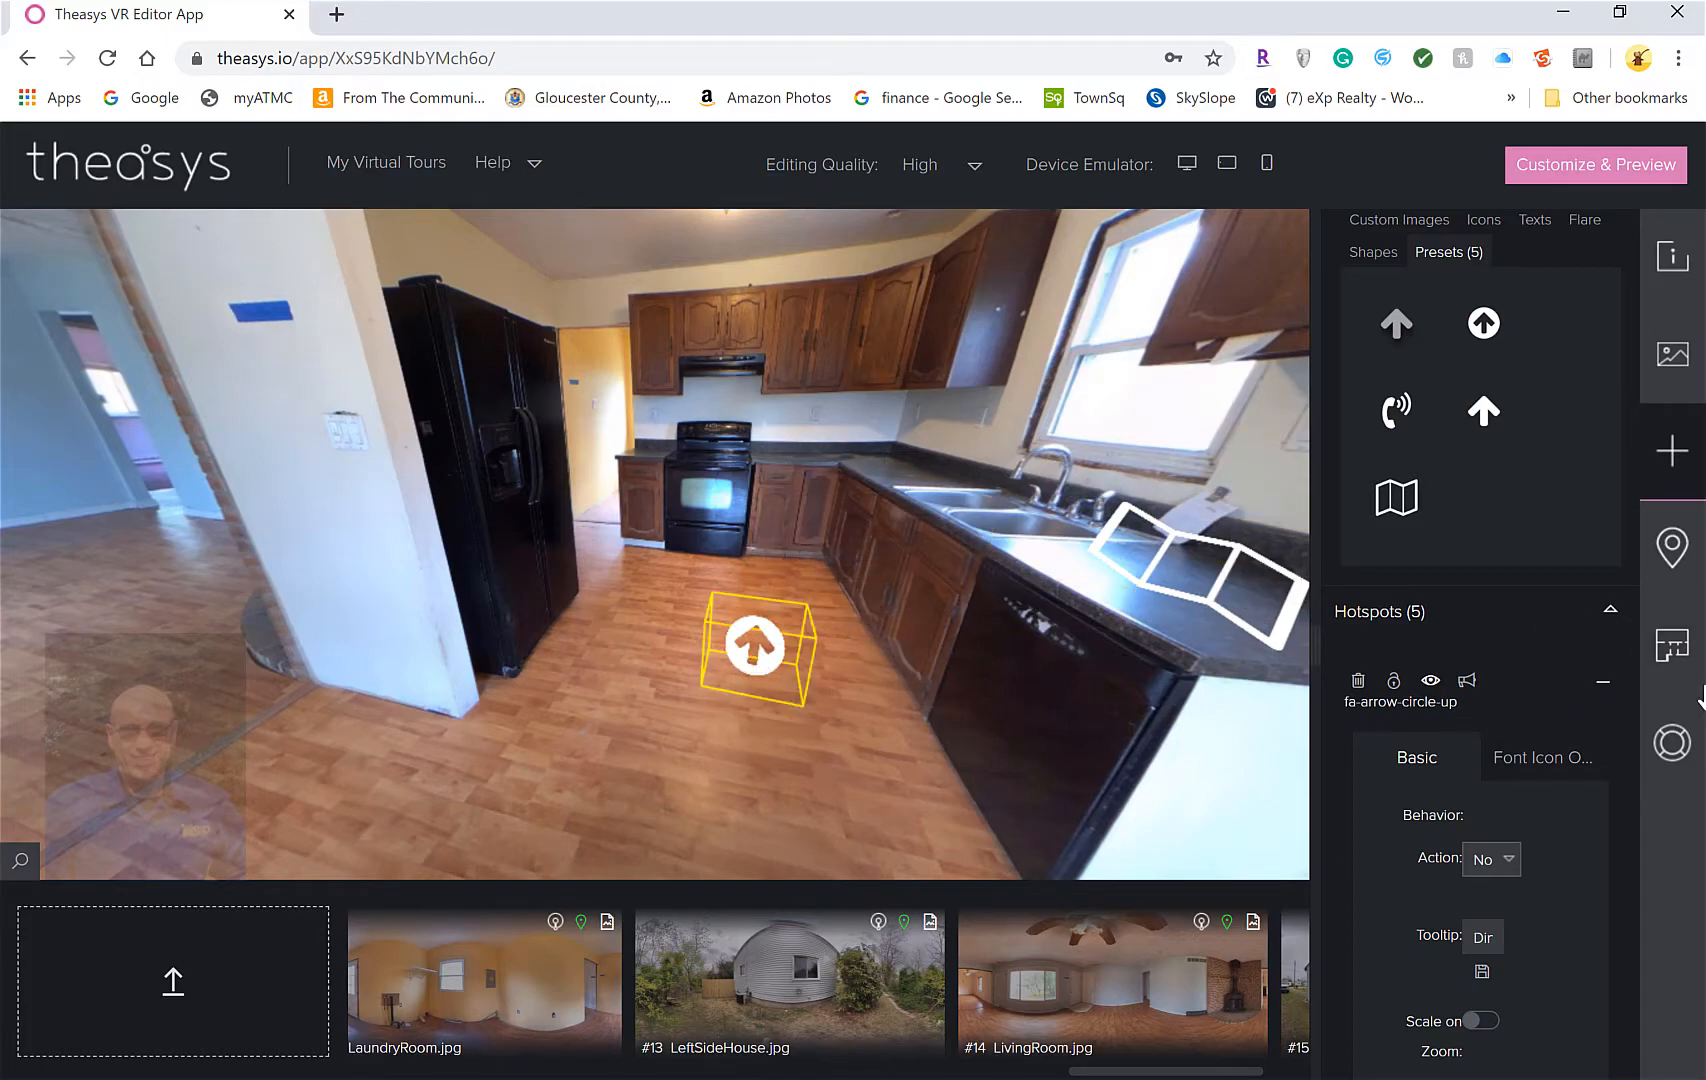
Give the new arrow hotspot the tooltip Kitchen and save it
scroll(1523, 803, "down", 3)
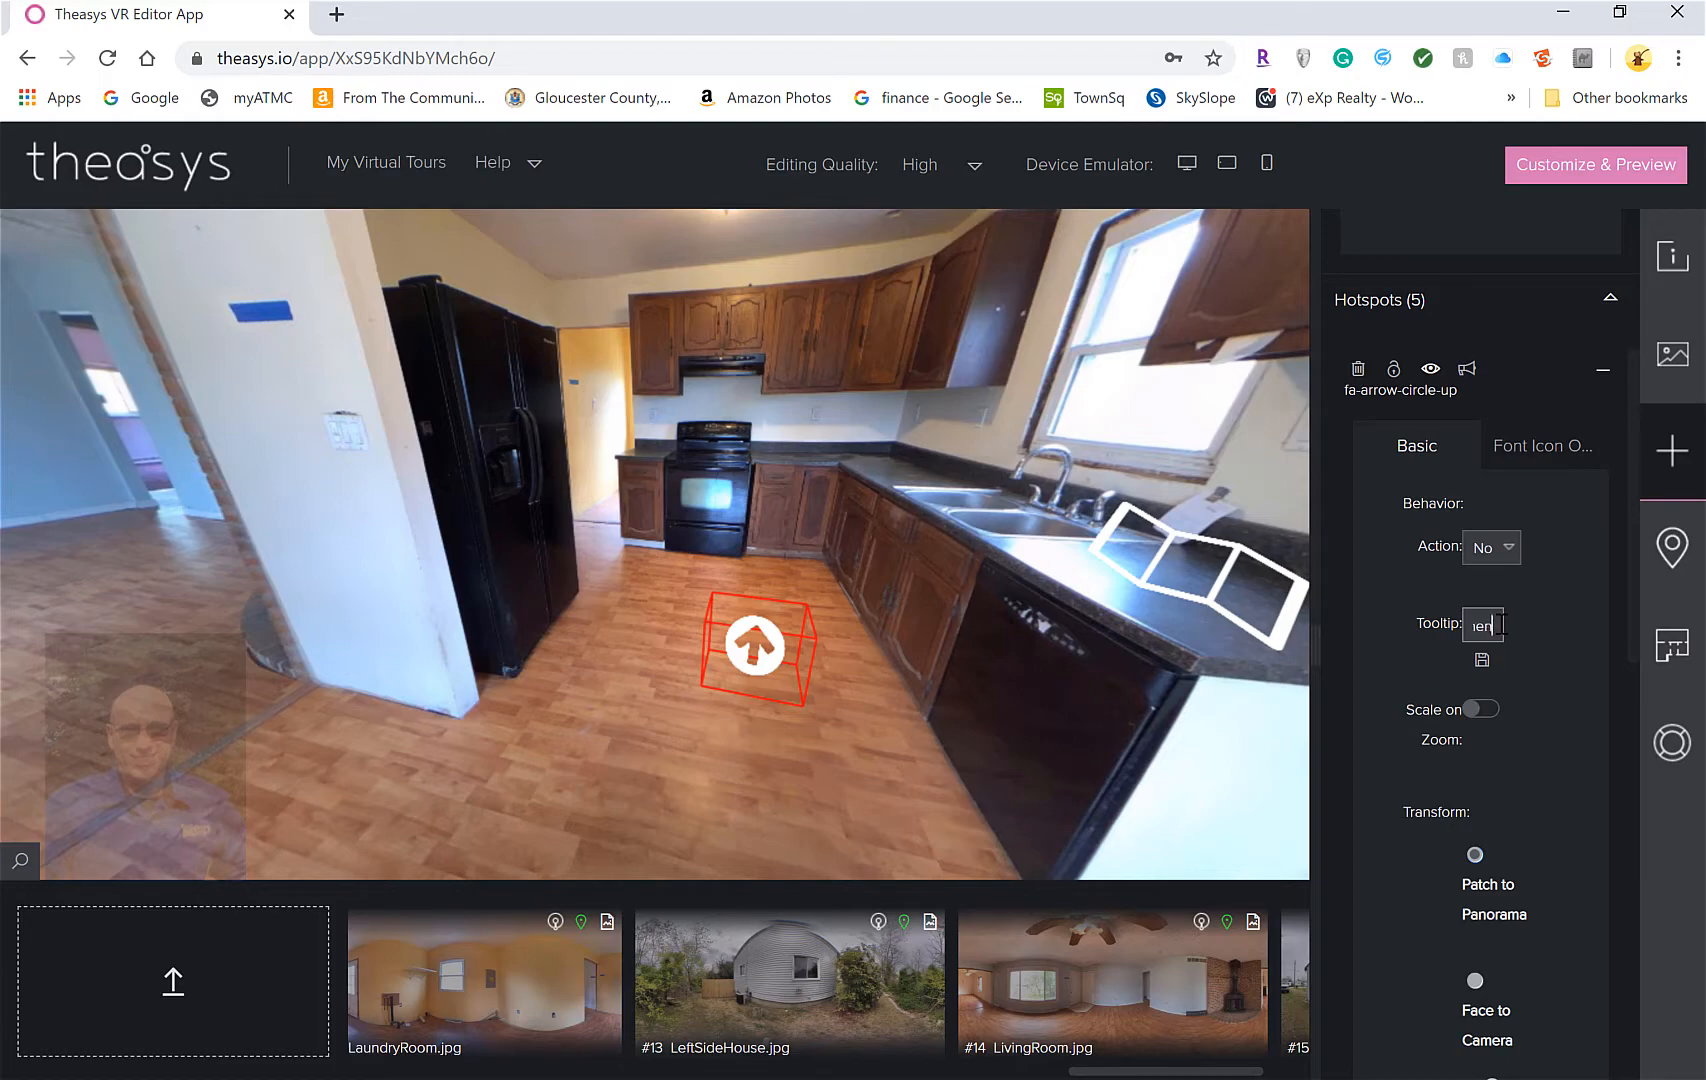
left_click(1499, 626)
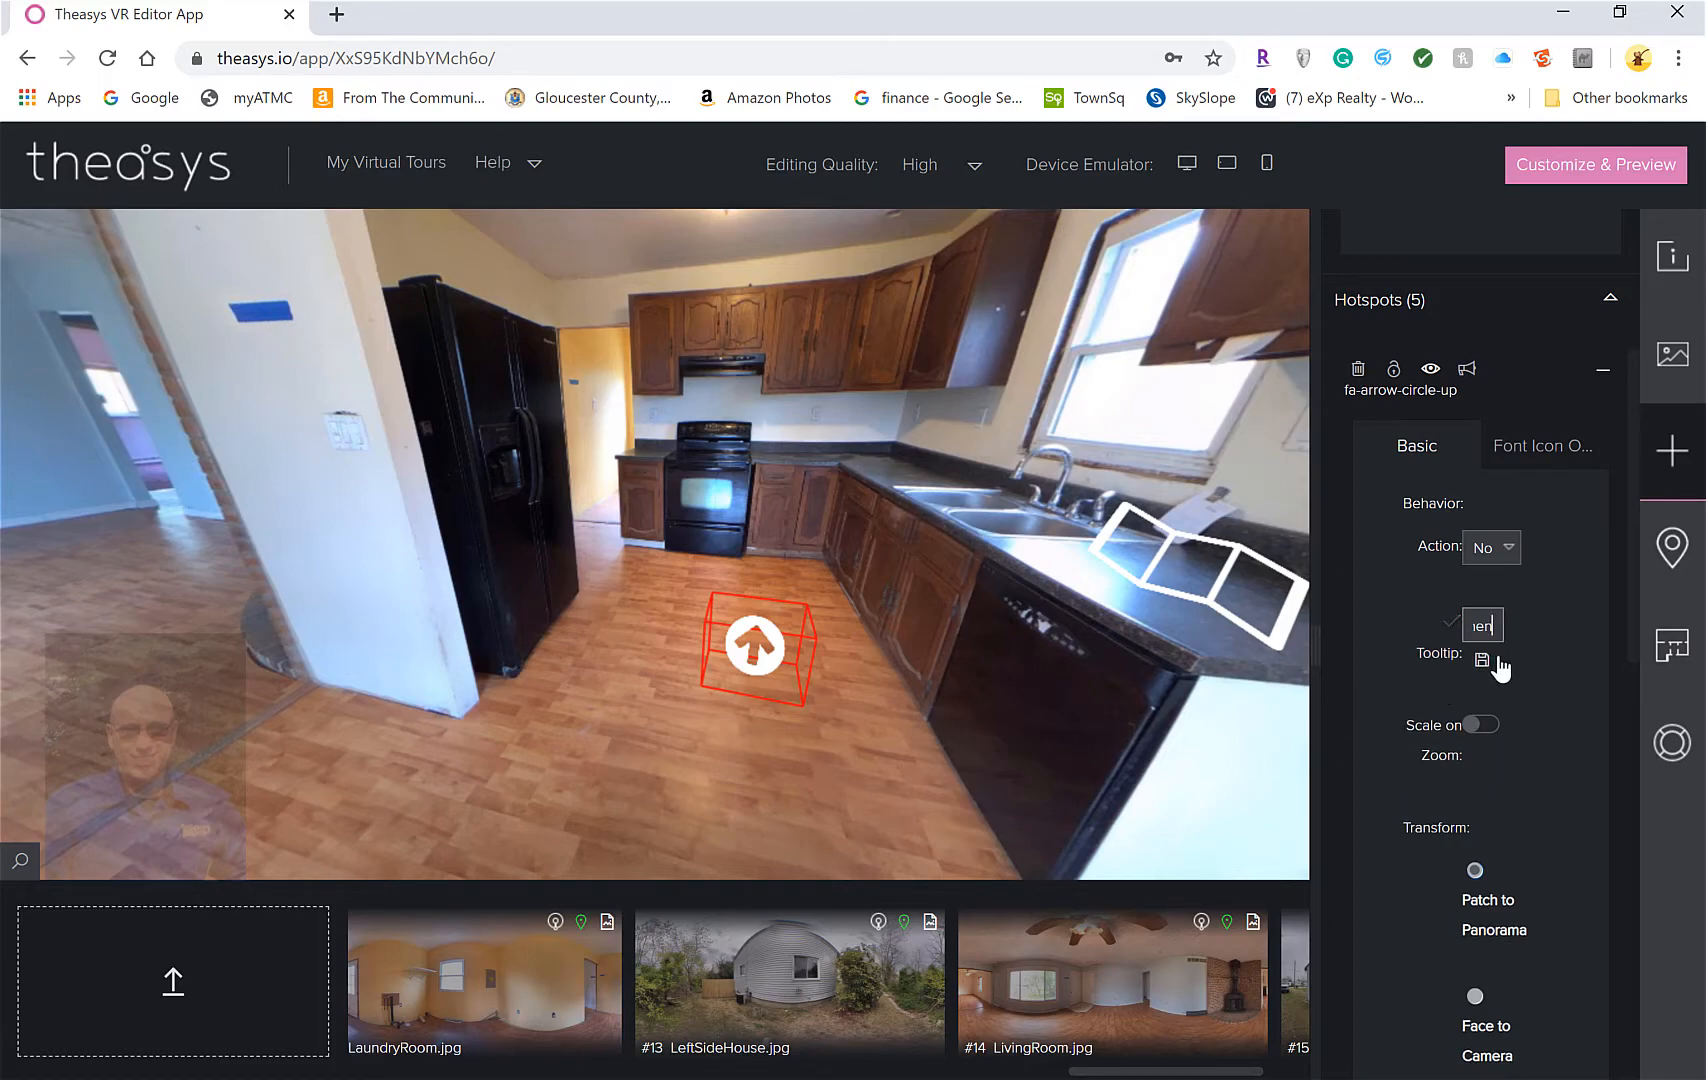
left_click(1482, 660)
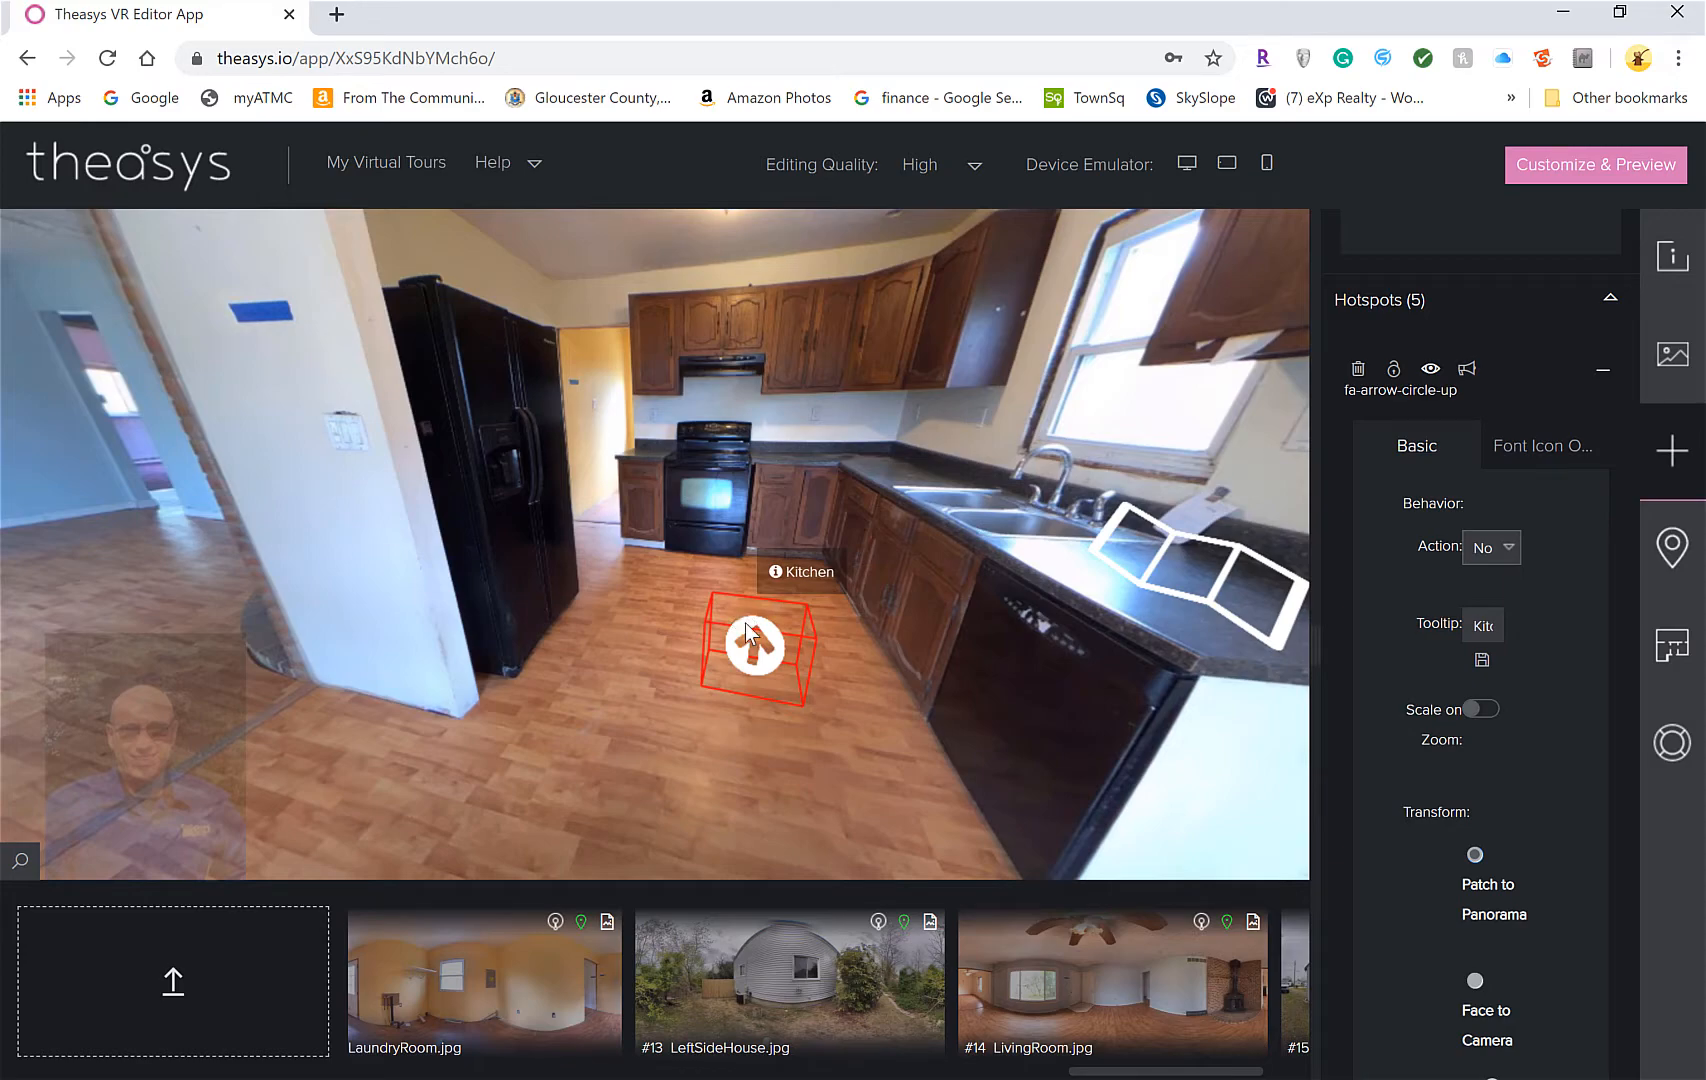
Move the Kitchen arrow up over the back cabinets beside the range hood
right_click(748, 633)
left_click(810, 647)
left_click_drag(744, 560, 818, 327)
left_click_drag(886, 558, 633, 534)
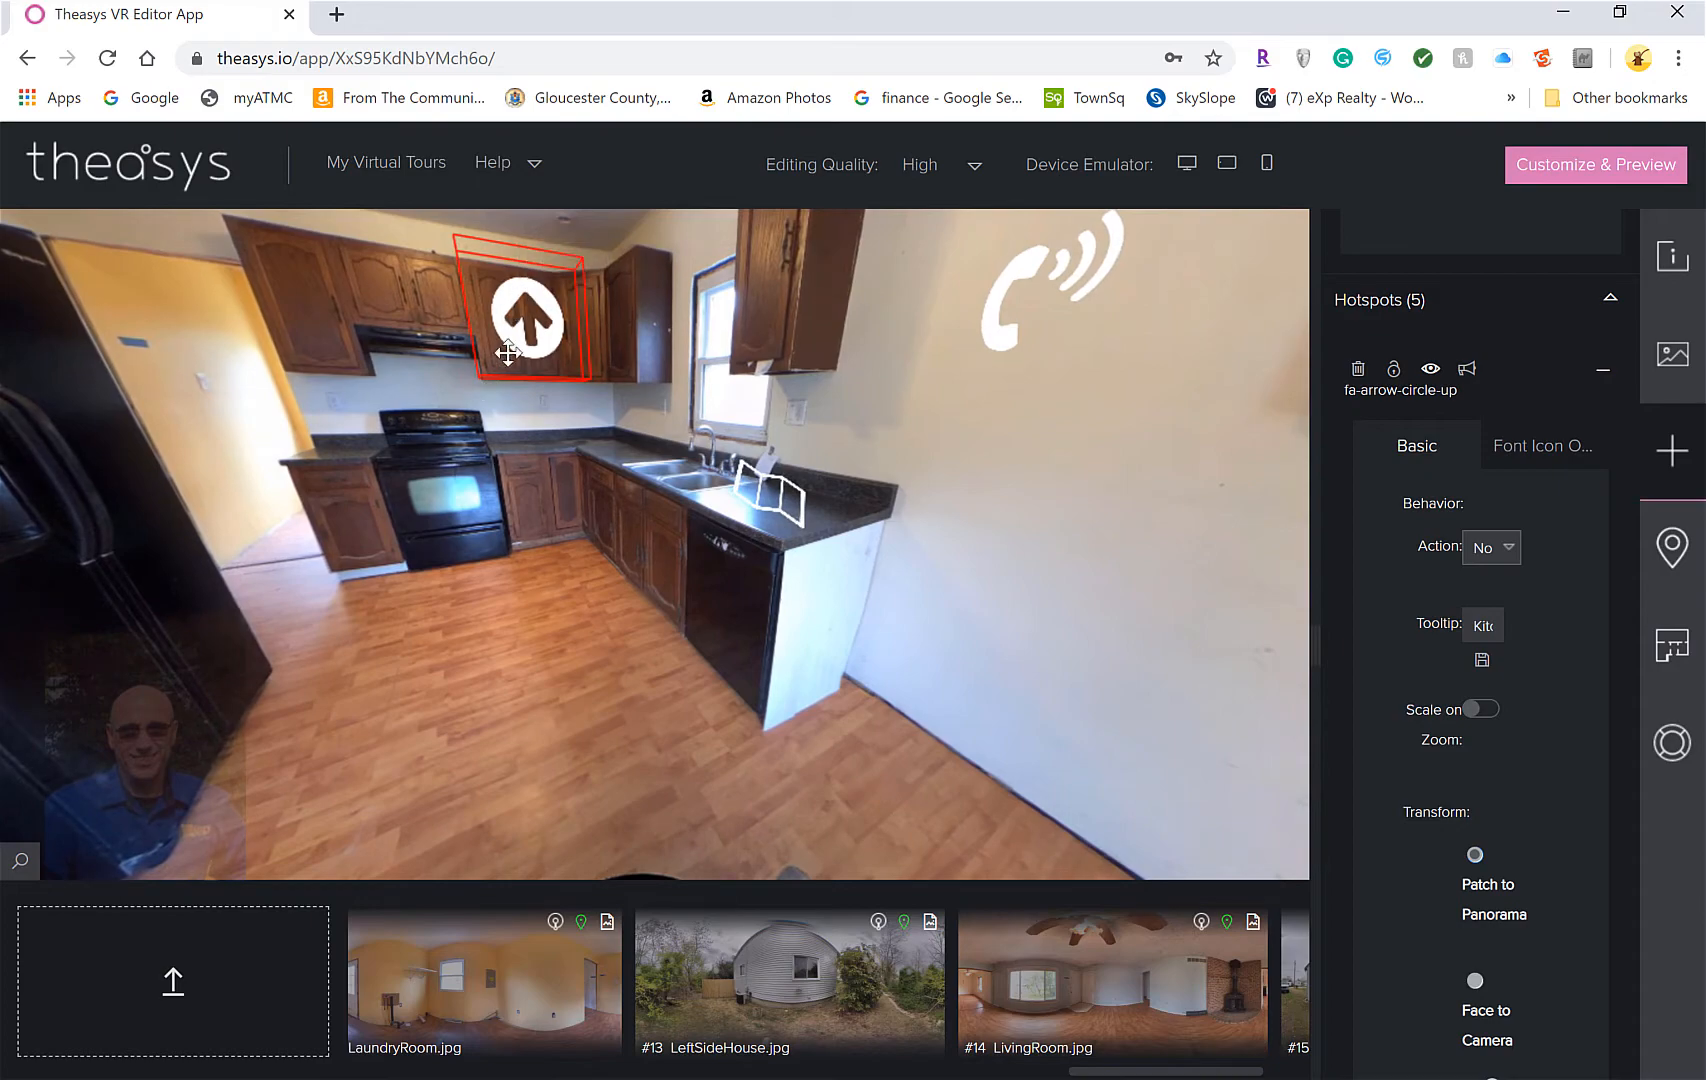
left_click_drag(249, 456, 485, 409)
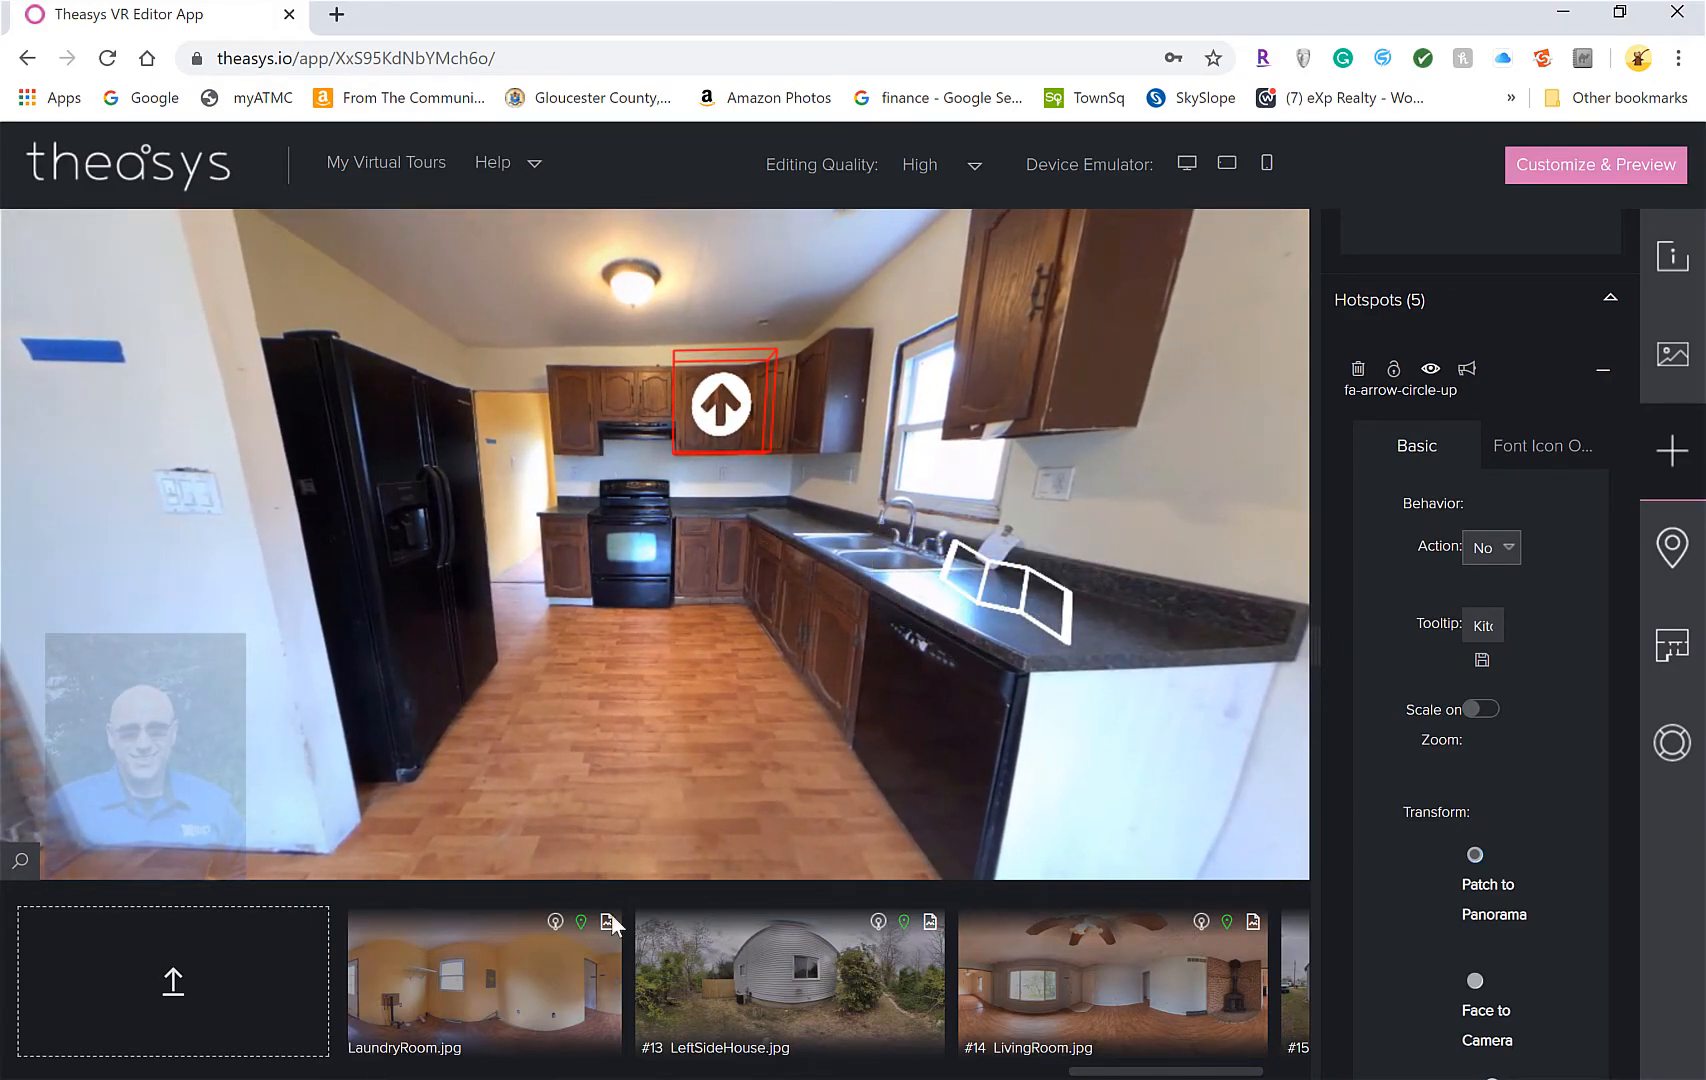
Turn toward the dining-room arrow and look around the LivingRoom scene past the fireplace
left_click_drag(500, 564, 1086, 590)
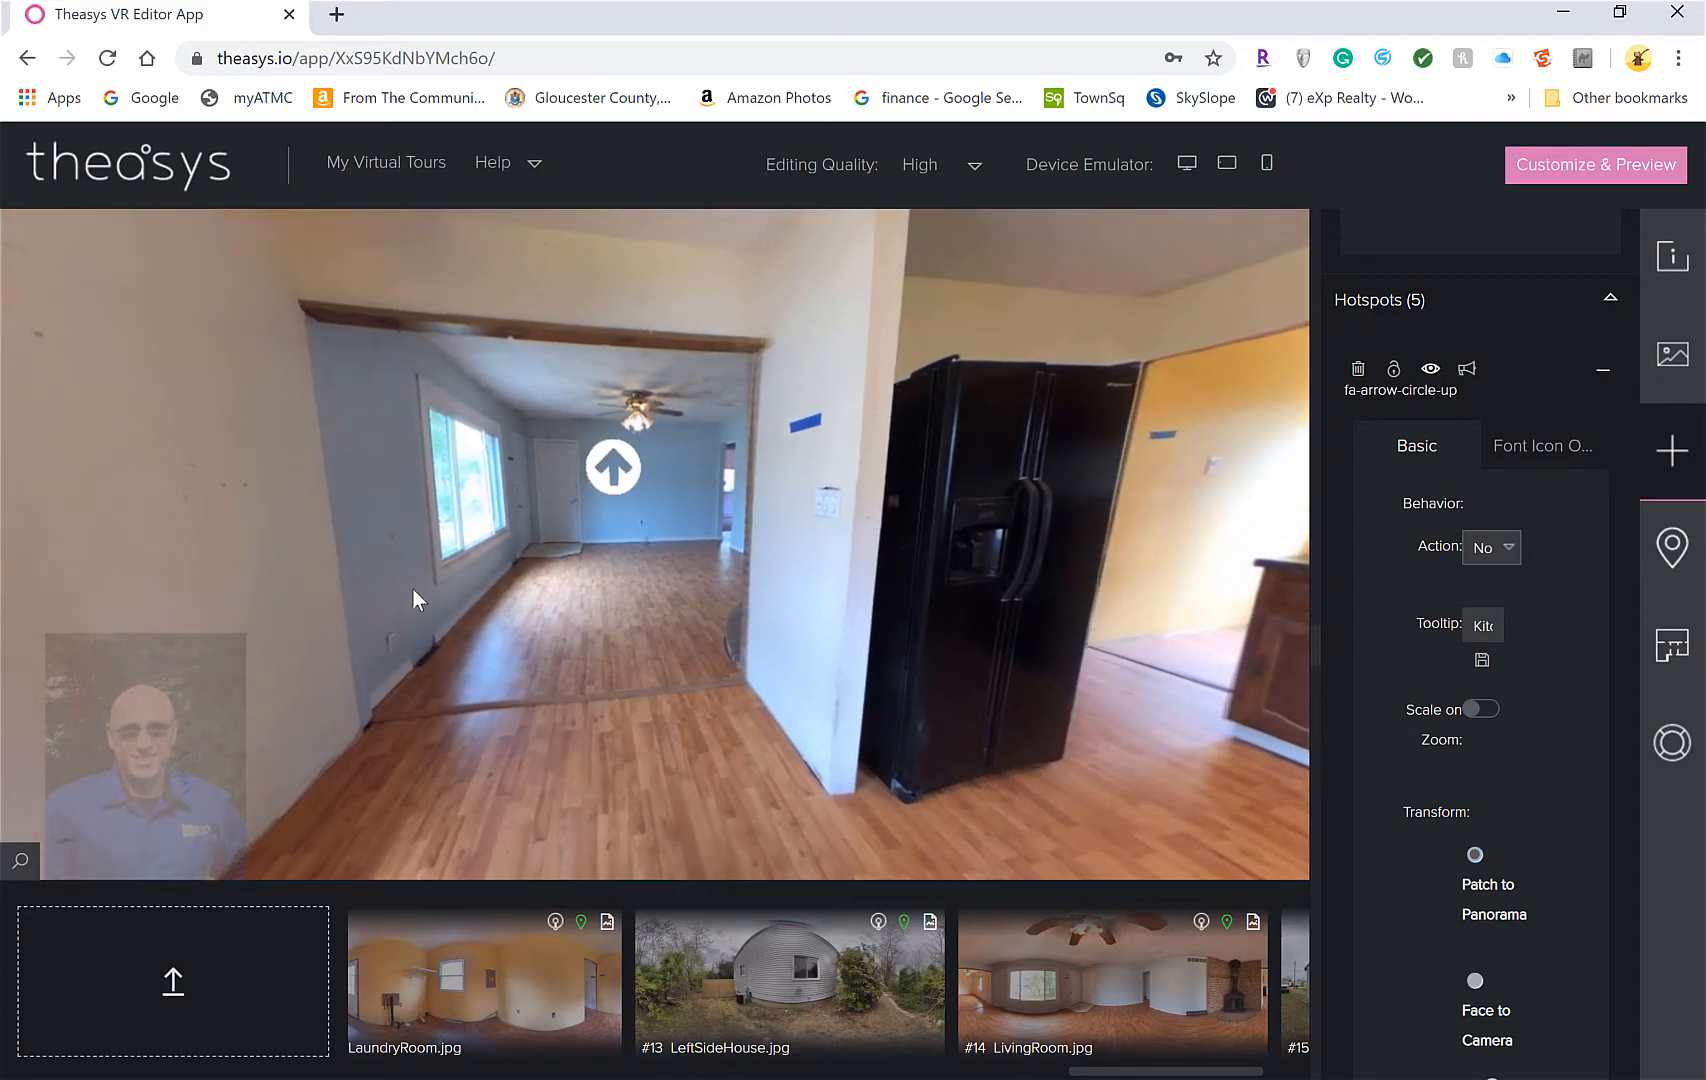
left_click_drag(351, 598, 884, 586)
left_click_drag(757, 582, 540, 570)
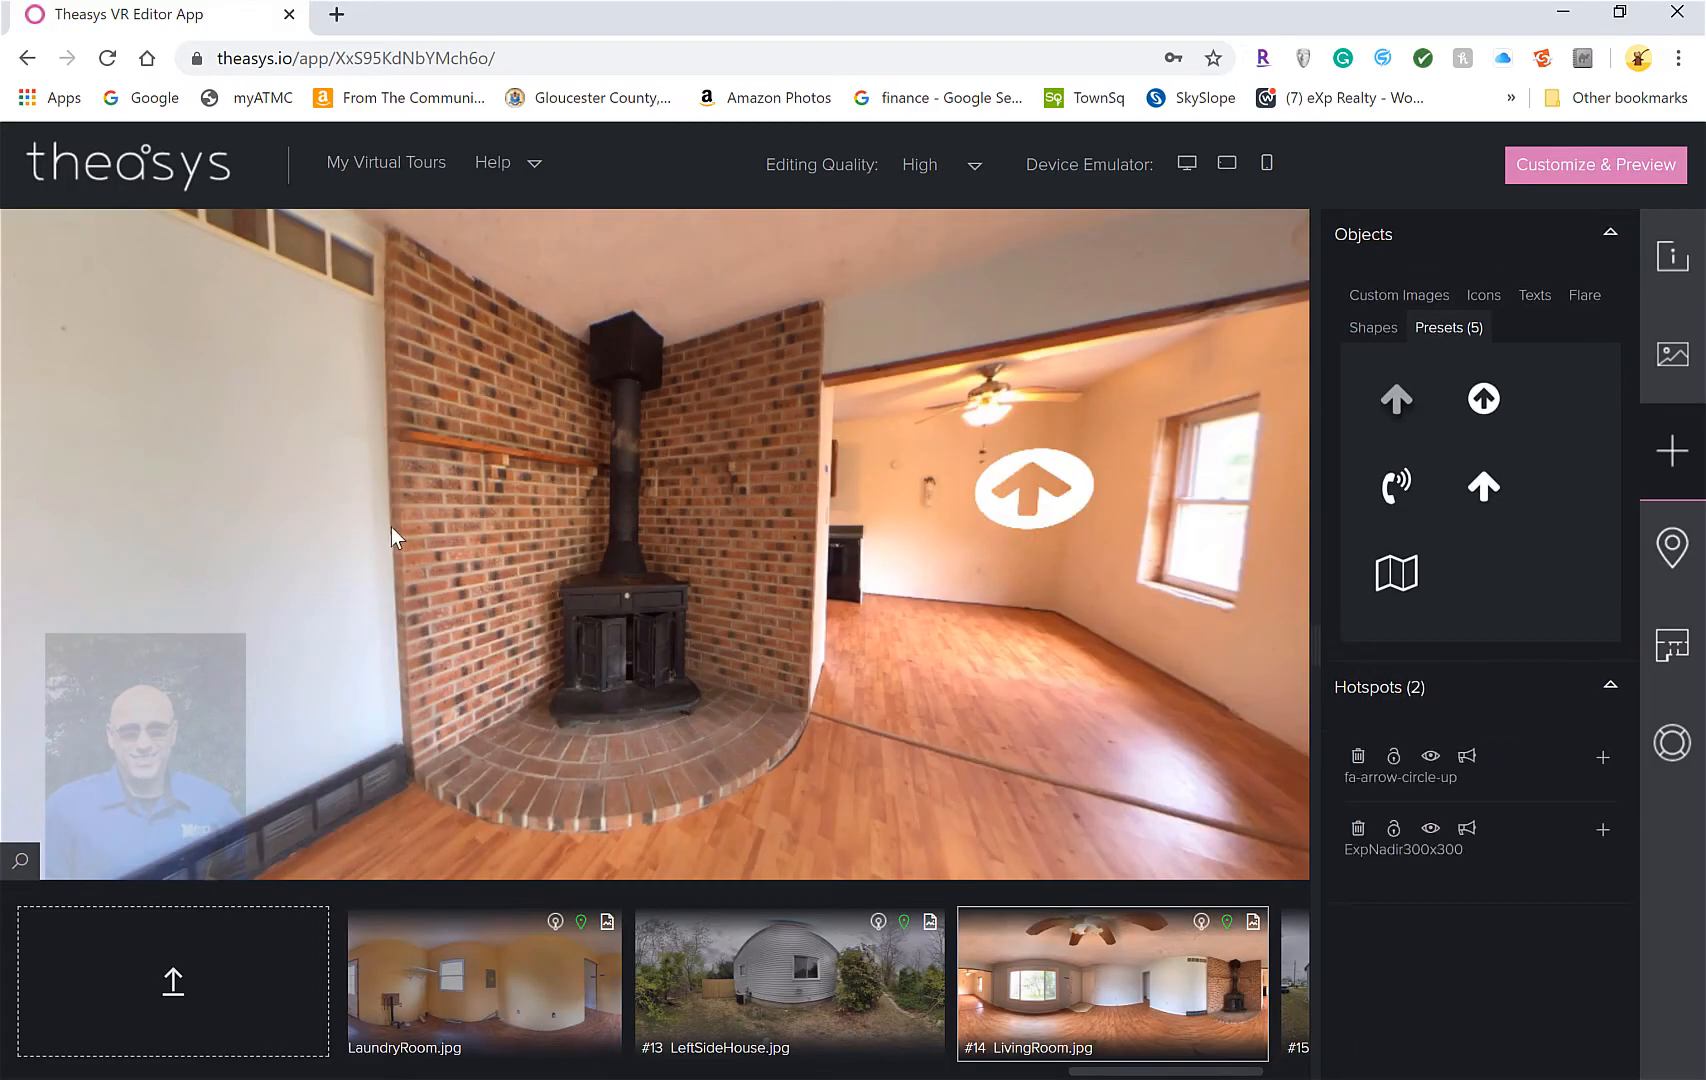
left_click_drag(390, 526, 247, 462)
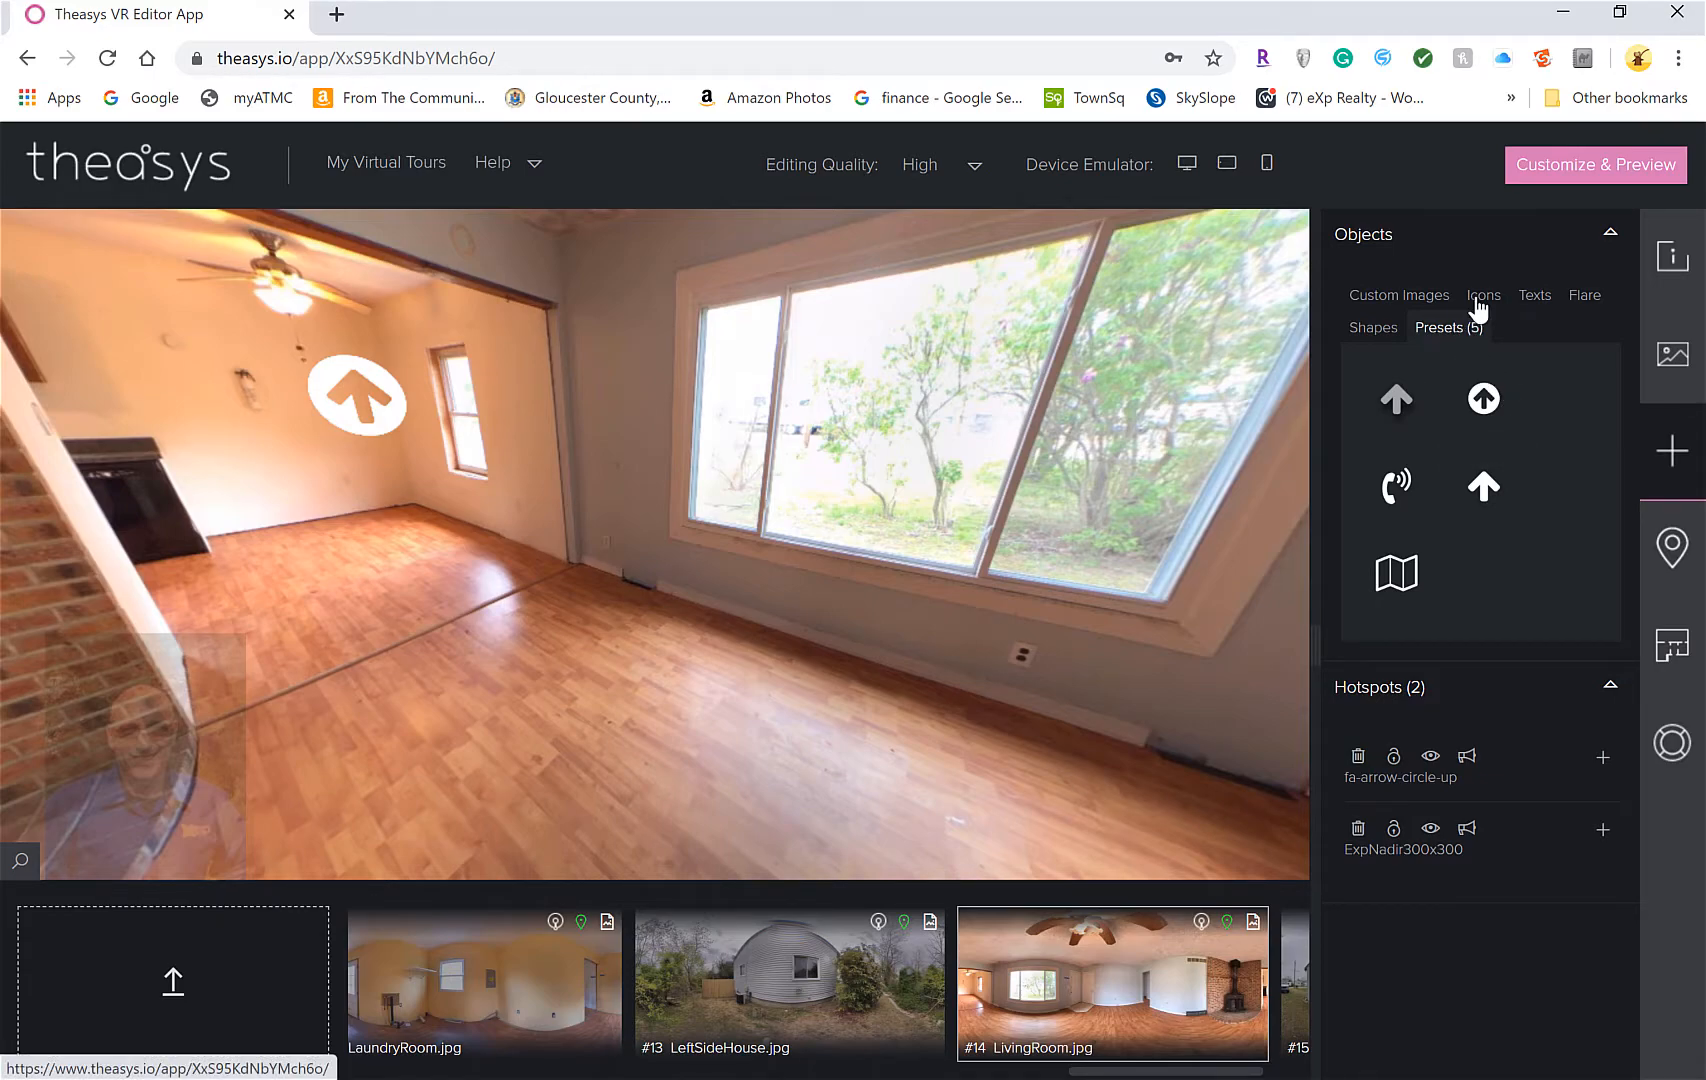
Place the uploaded eXp logo image as a hotspot on the living-room window
left_click(1398, 295)
left_click_drag(1508, 390, 858, 380)
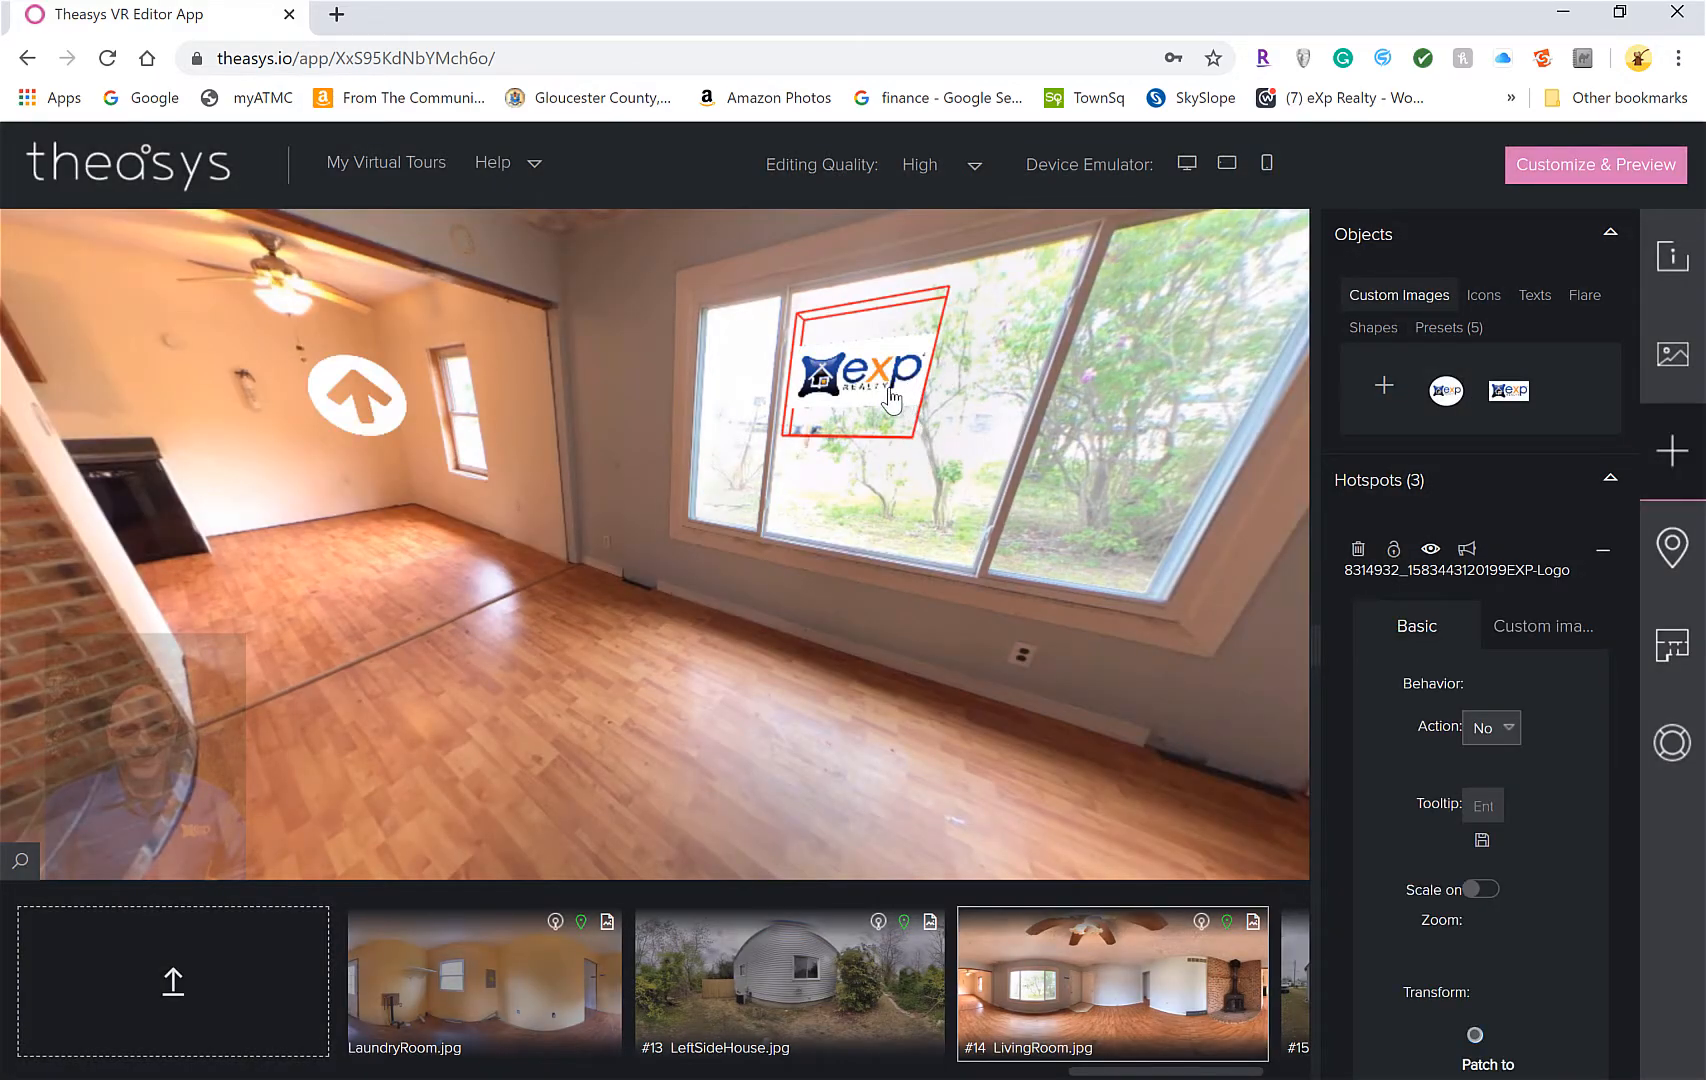
scroll(1457, 686, "down", 6)
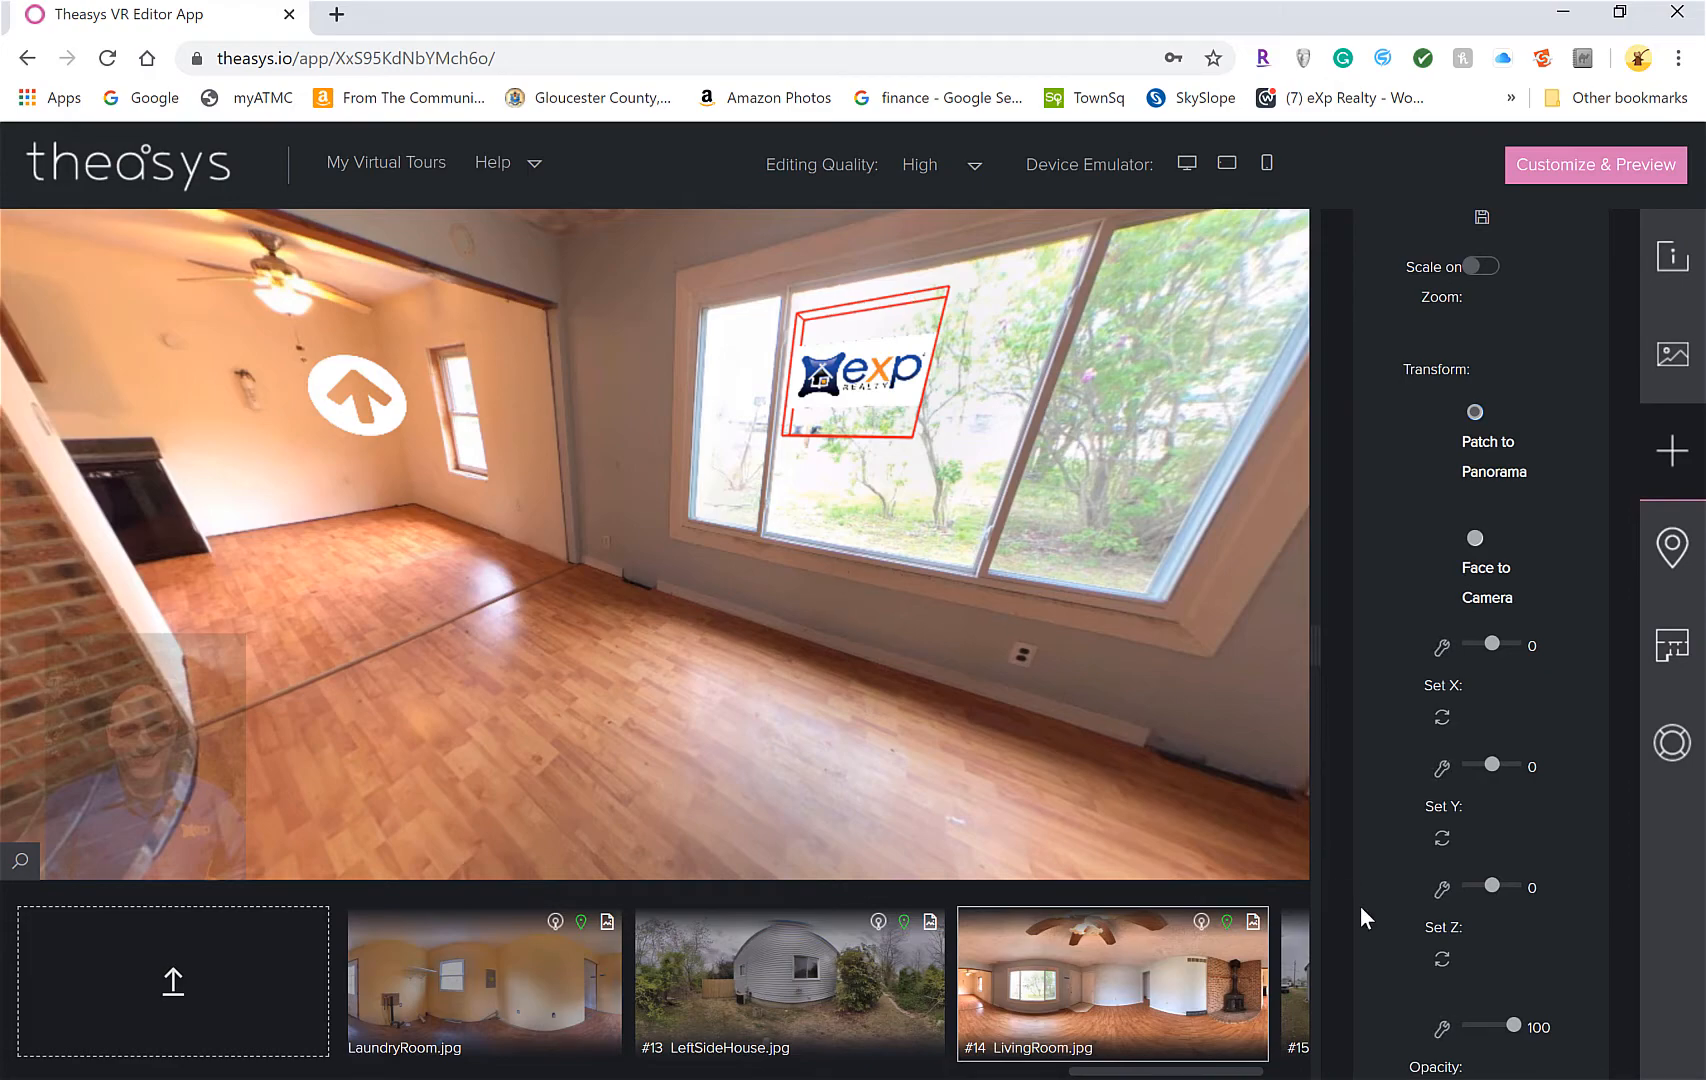
scroll(1455, 850, "down", 3)
scroll(1452, 858, "down", 1)
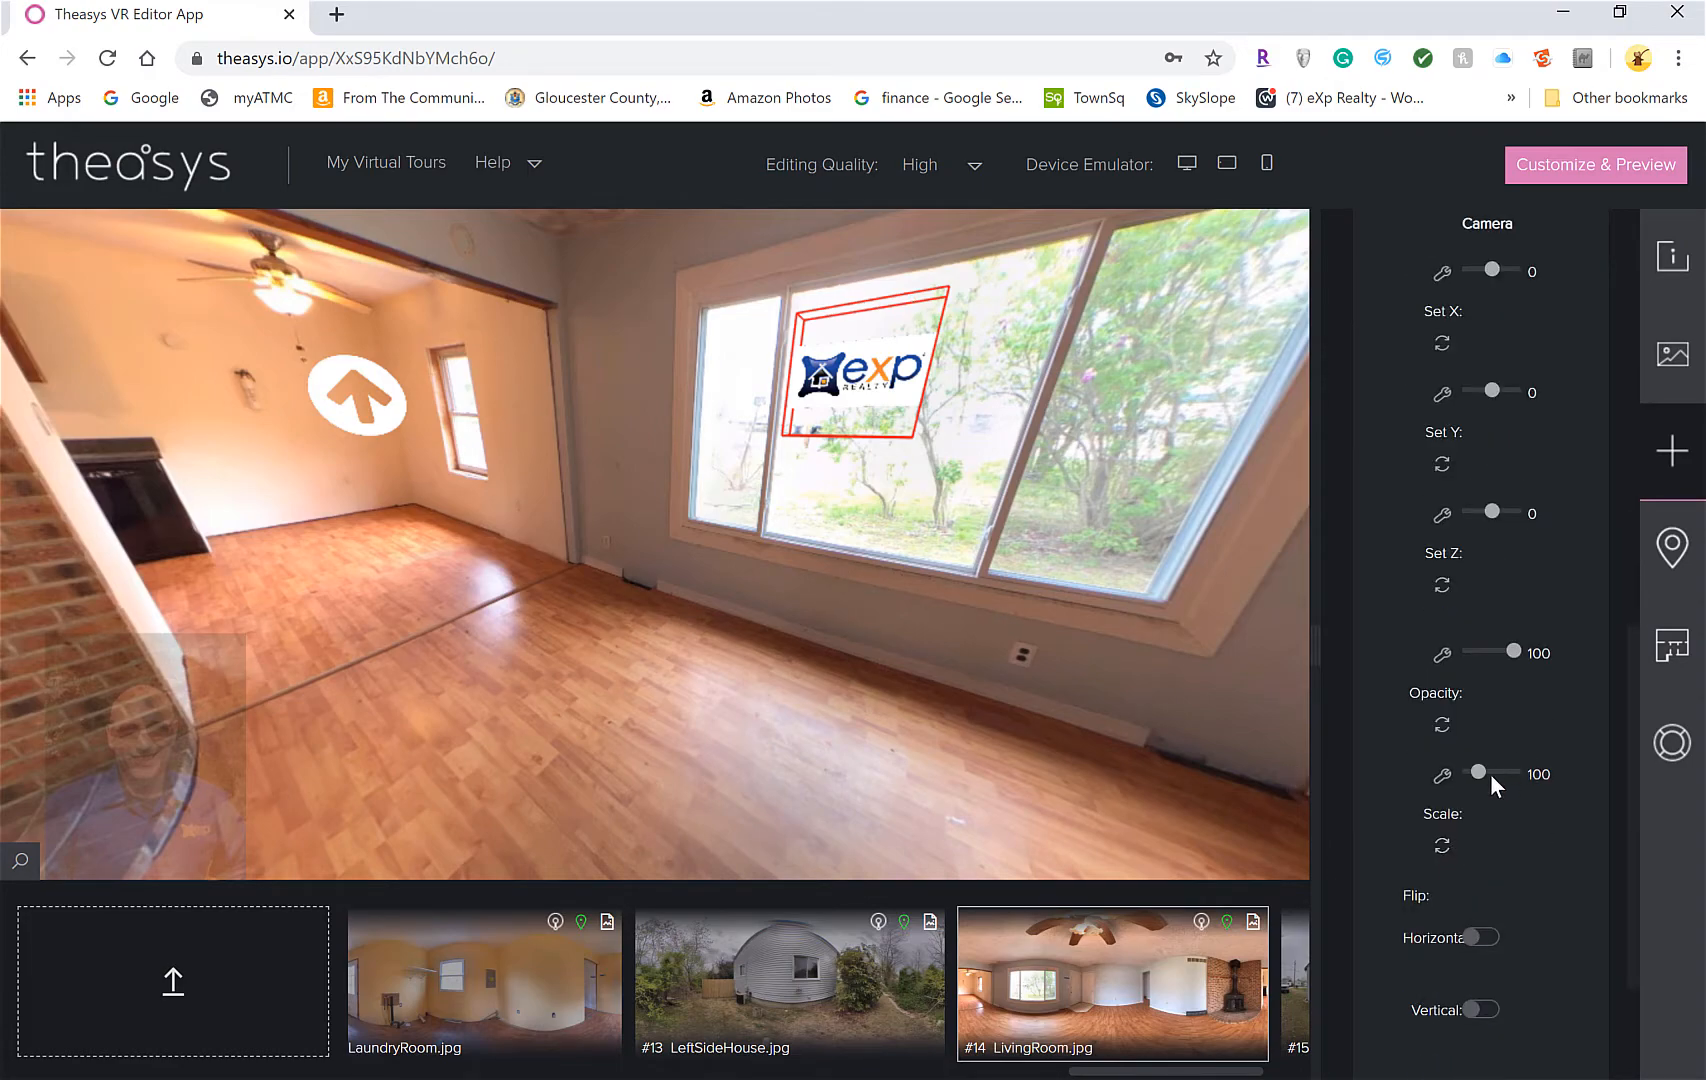
Adjust the eXp logo's Scale, enlarging it to 212 and then stepping it down to 189
left_click_drag(1476, 773, 1488, 773)
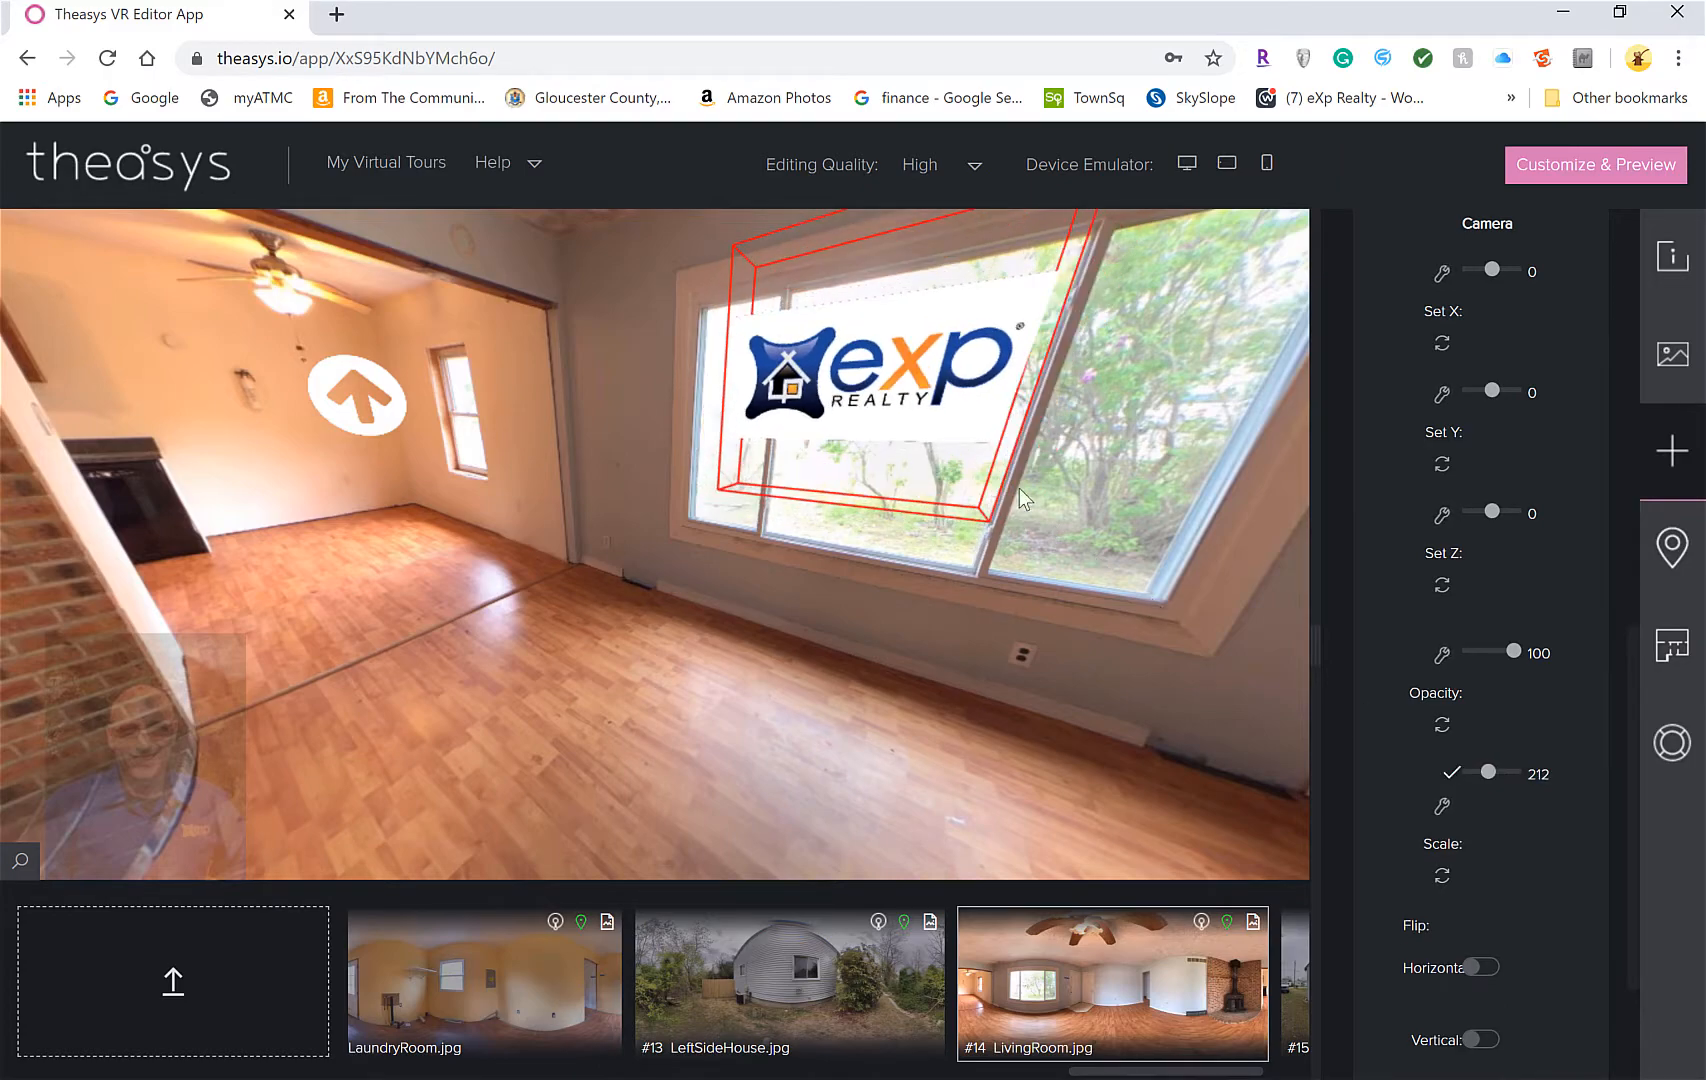
right_click(868, 318)
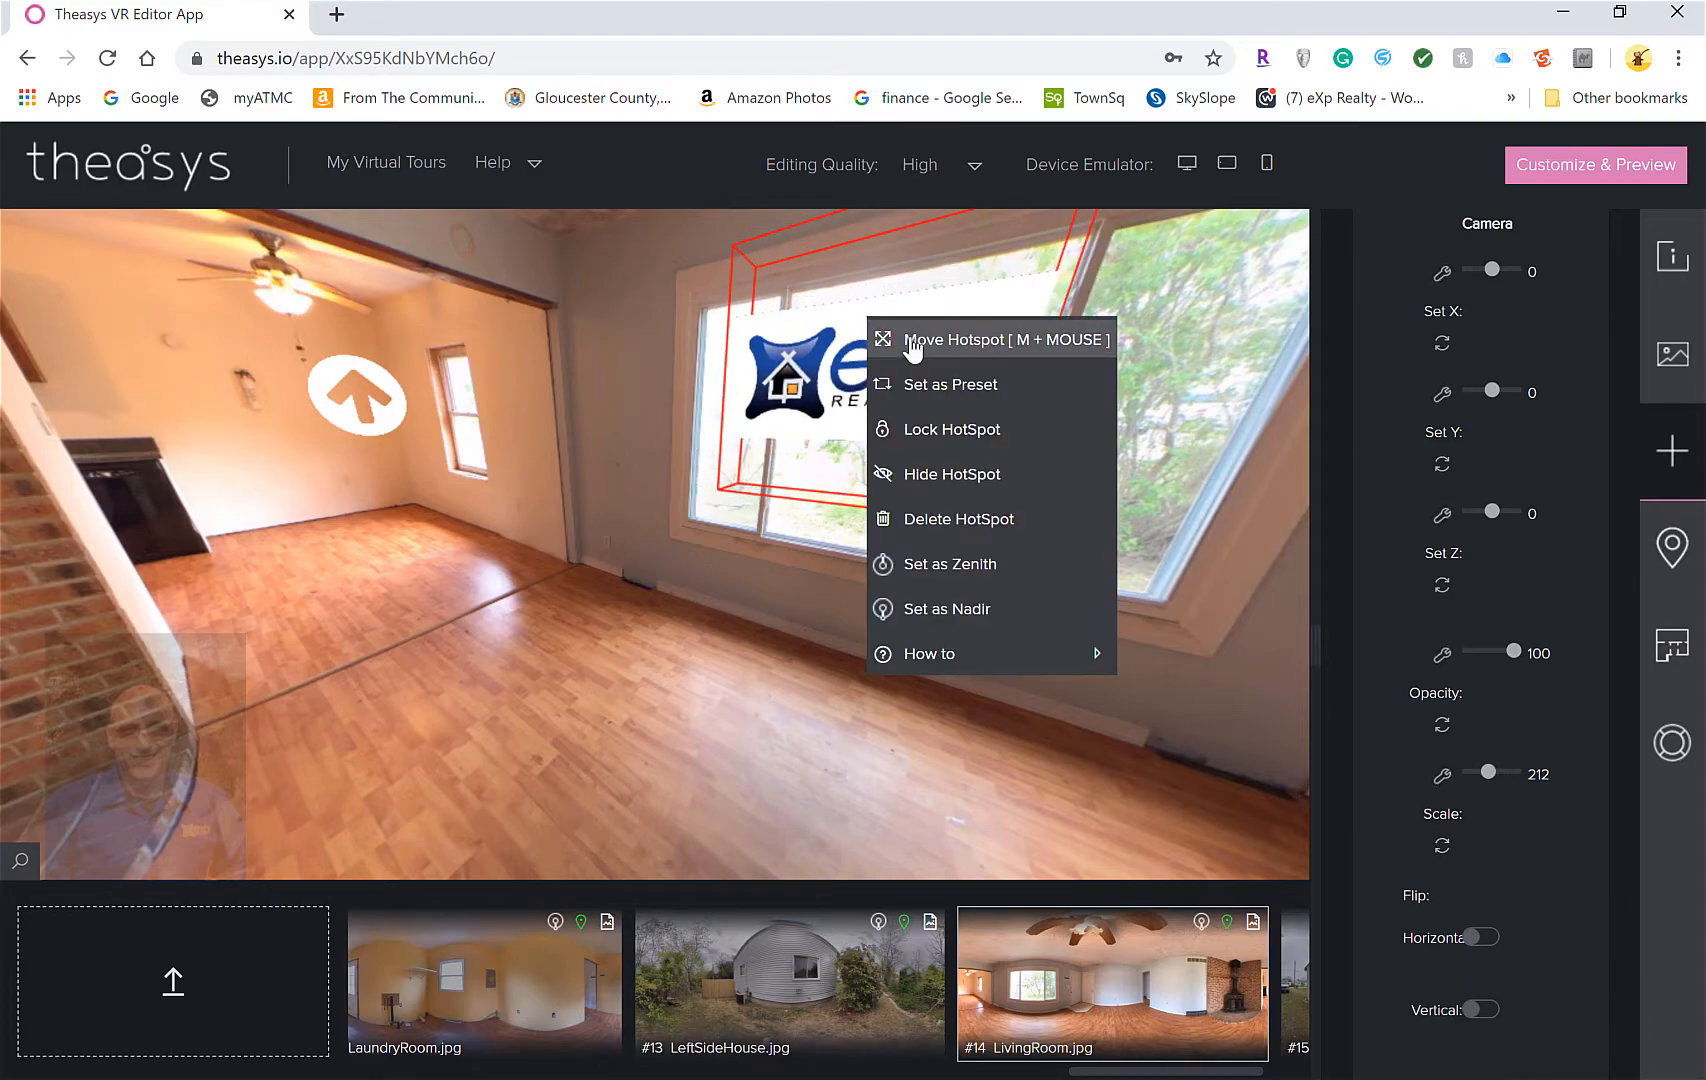
left_click(905, 340)
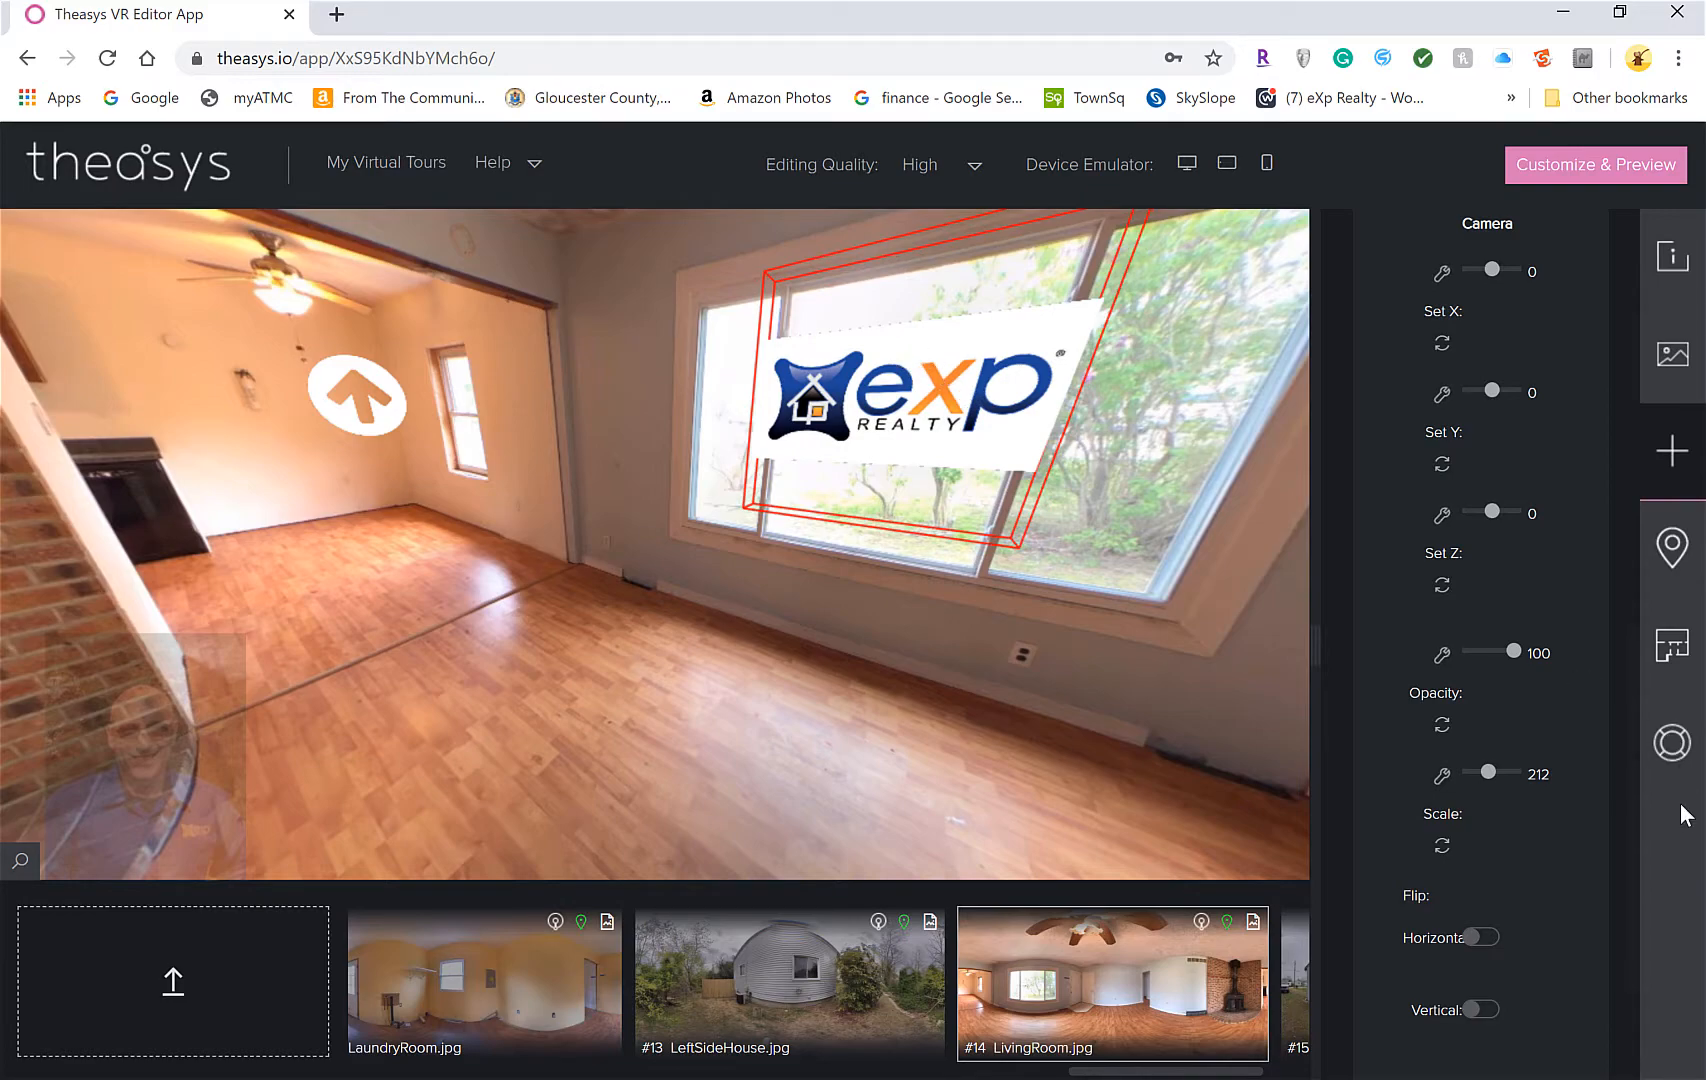
left_click_drag(1489, 770, 1497, 766)
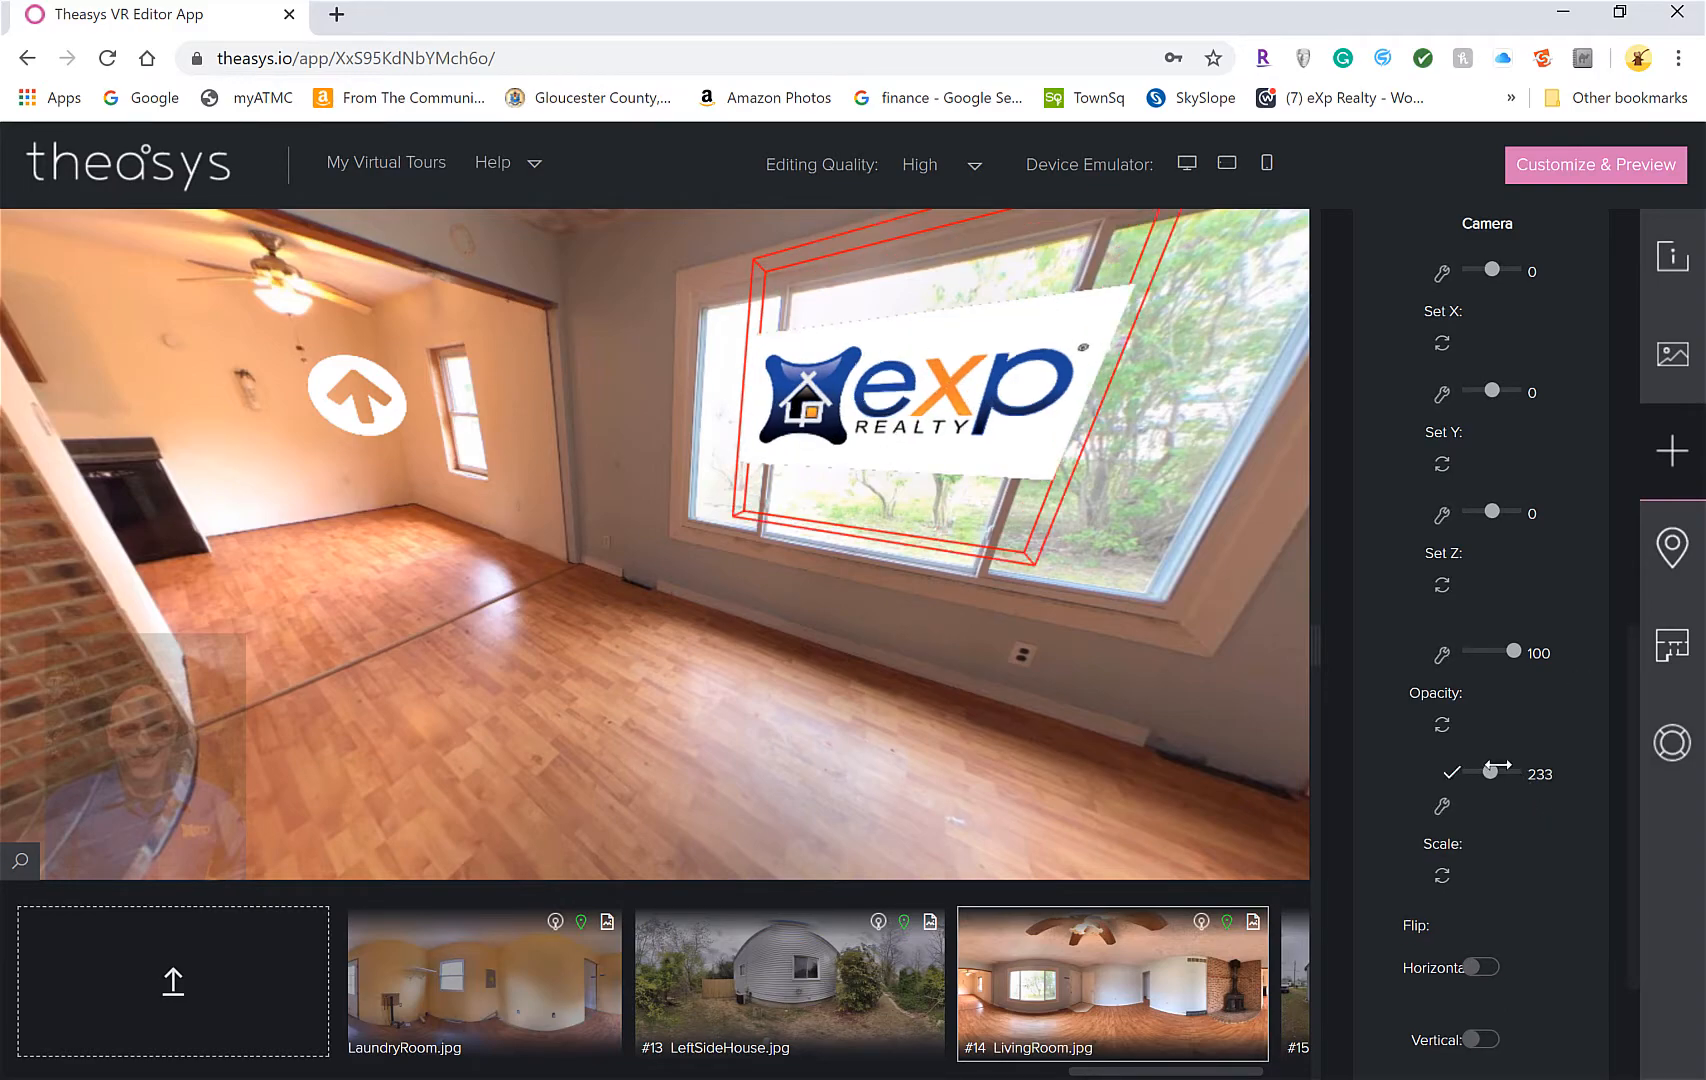
key("Left")
key("Left")
key("Left")
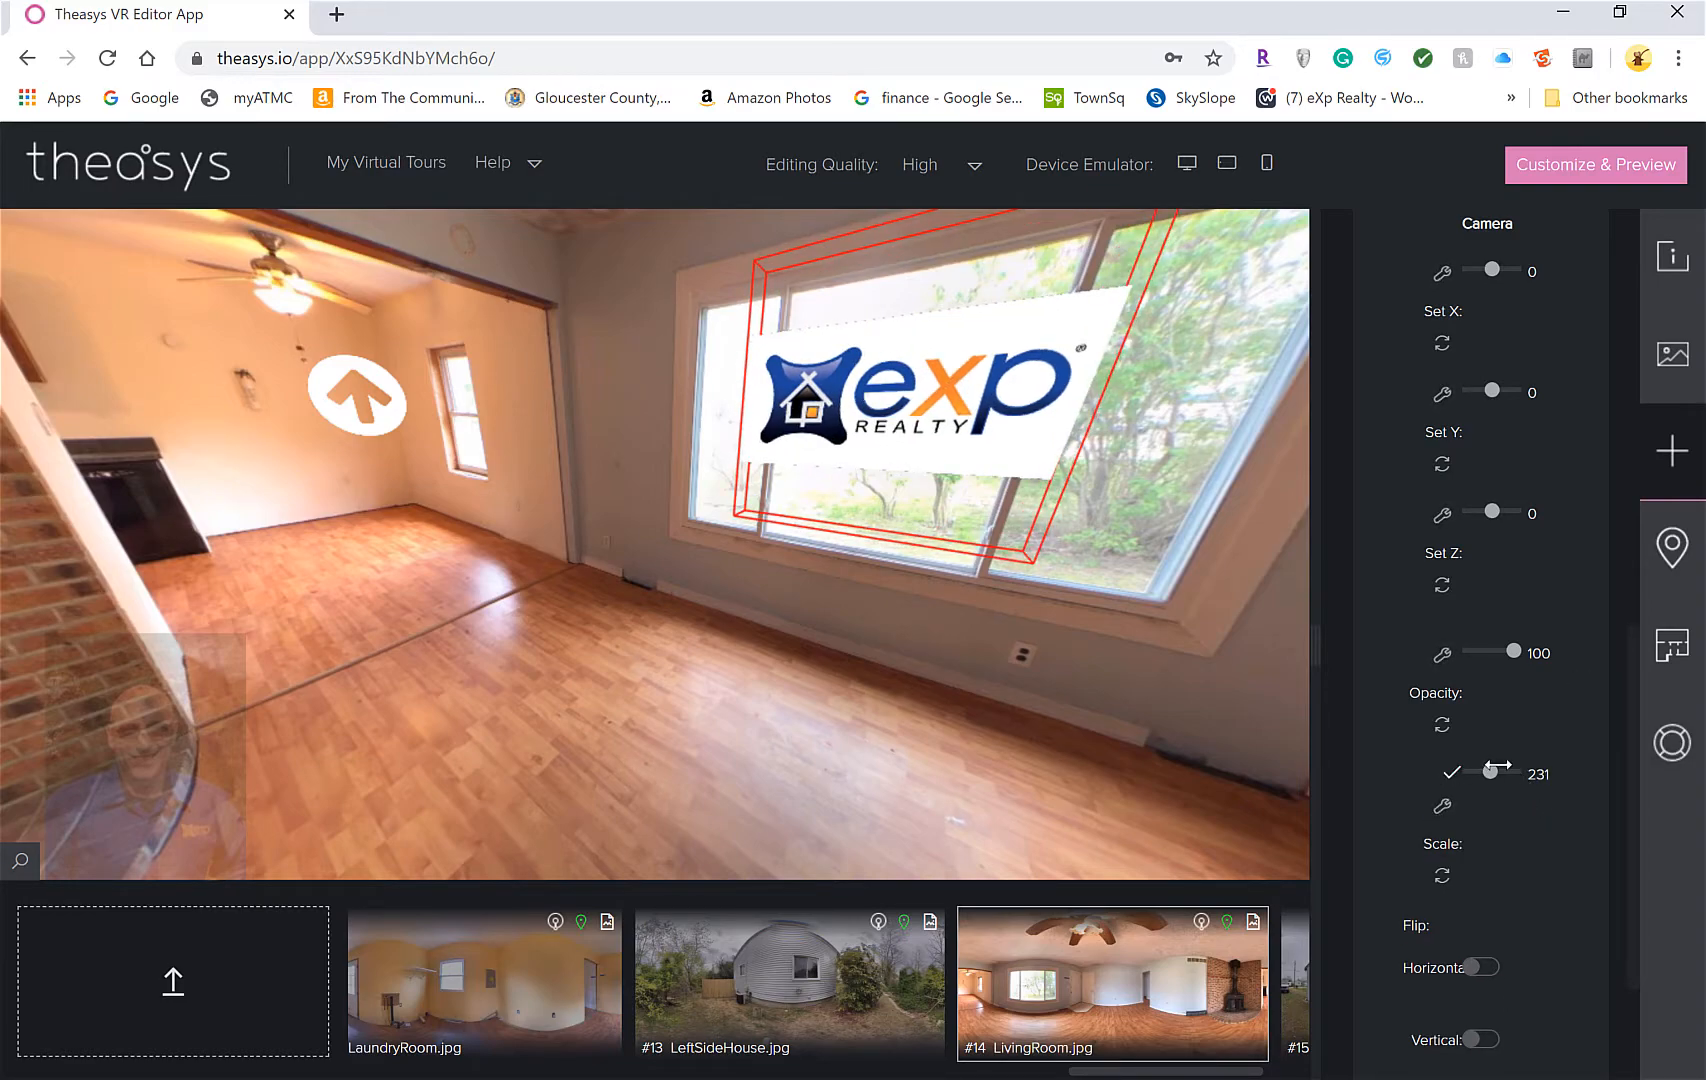
key("Left")
key("Left")
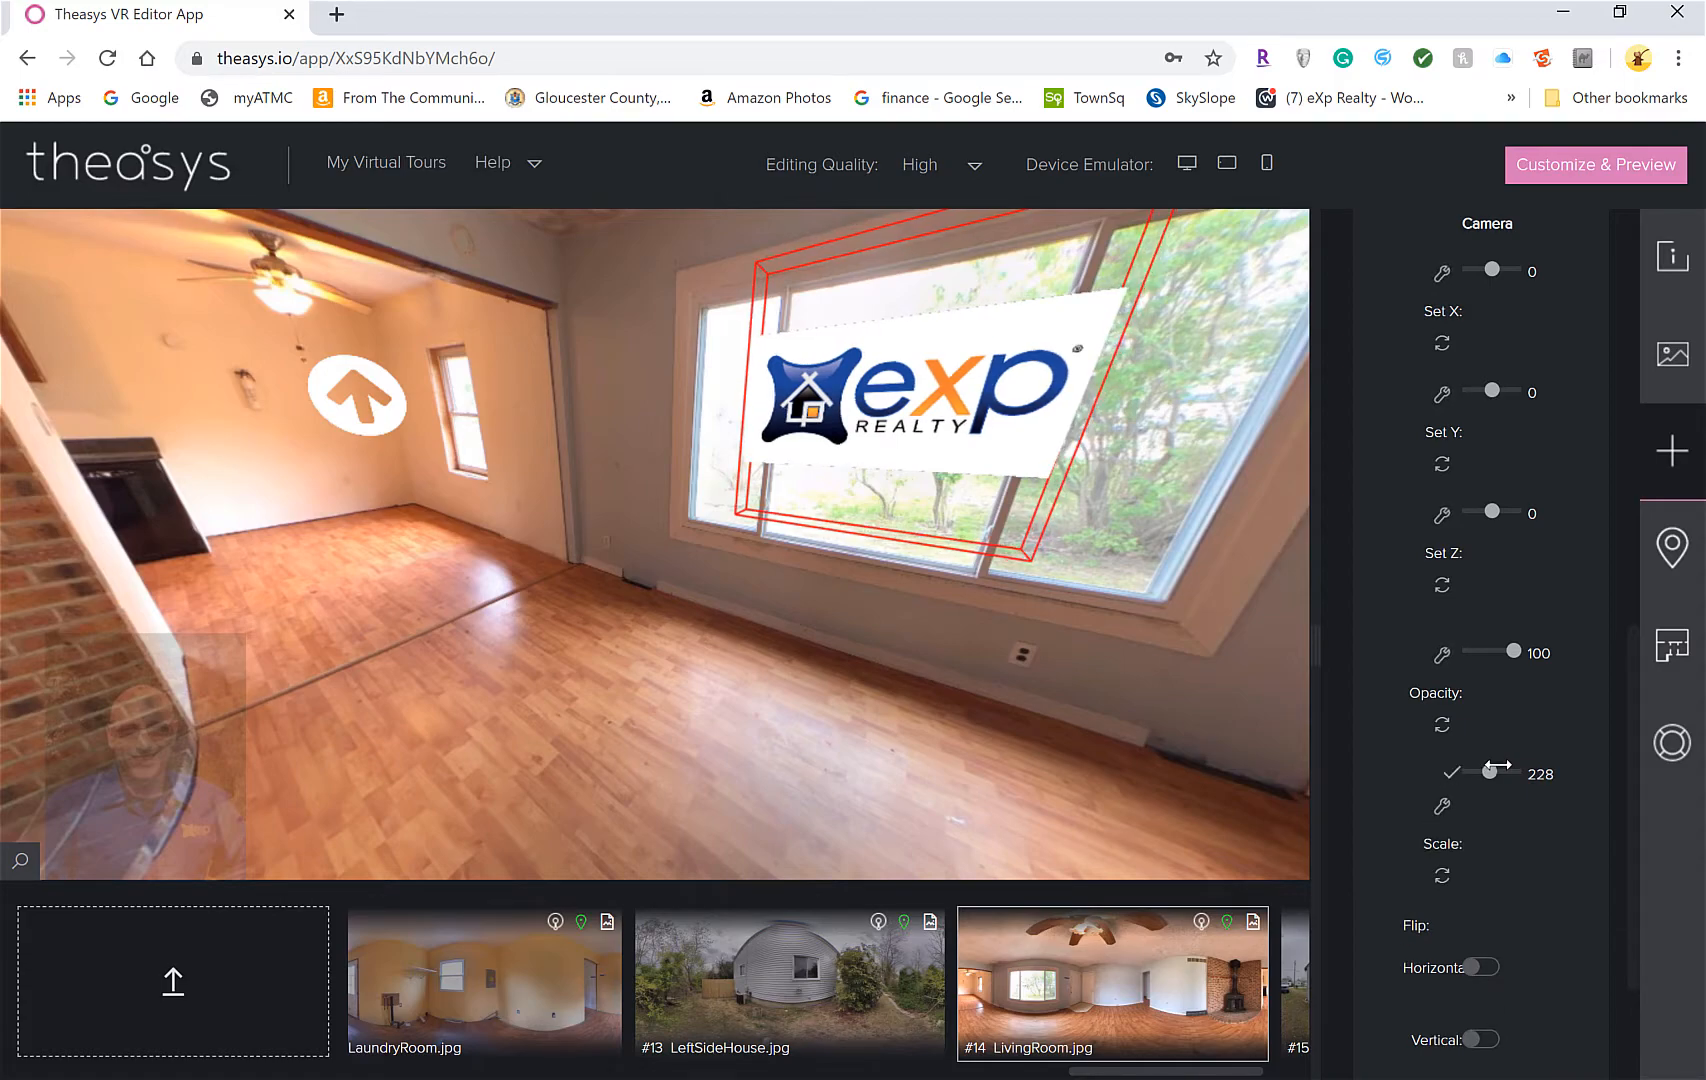
key("Left")
key("Left")
key("Left")
key("Left")
key("Left")
key("Left")
key("Left")
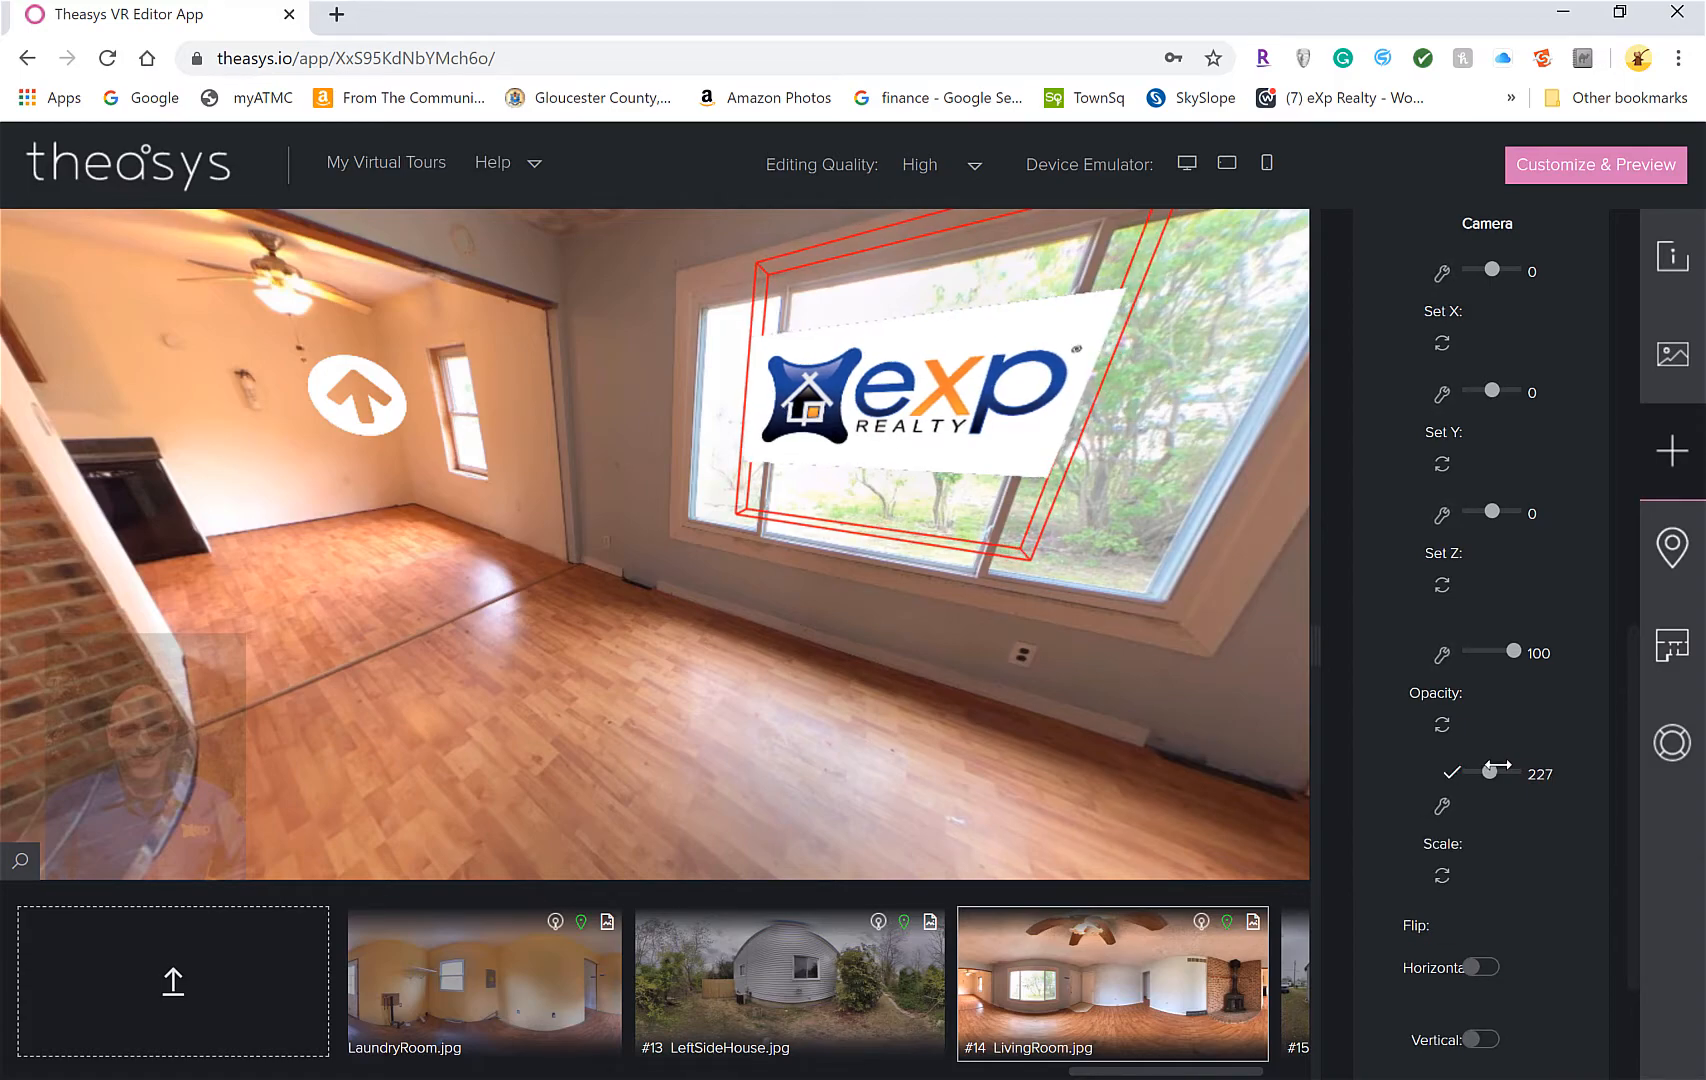
key("Left")
key("Left")
key("Left")
key("Left")
key("Left")
key("Left")
key("Left")
key("Left")
key("Left")
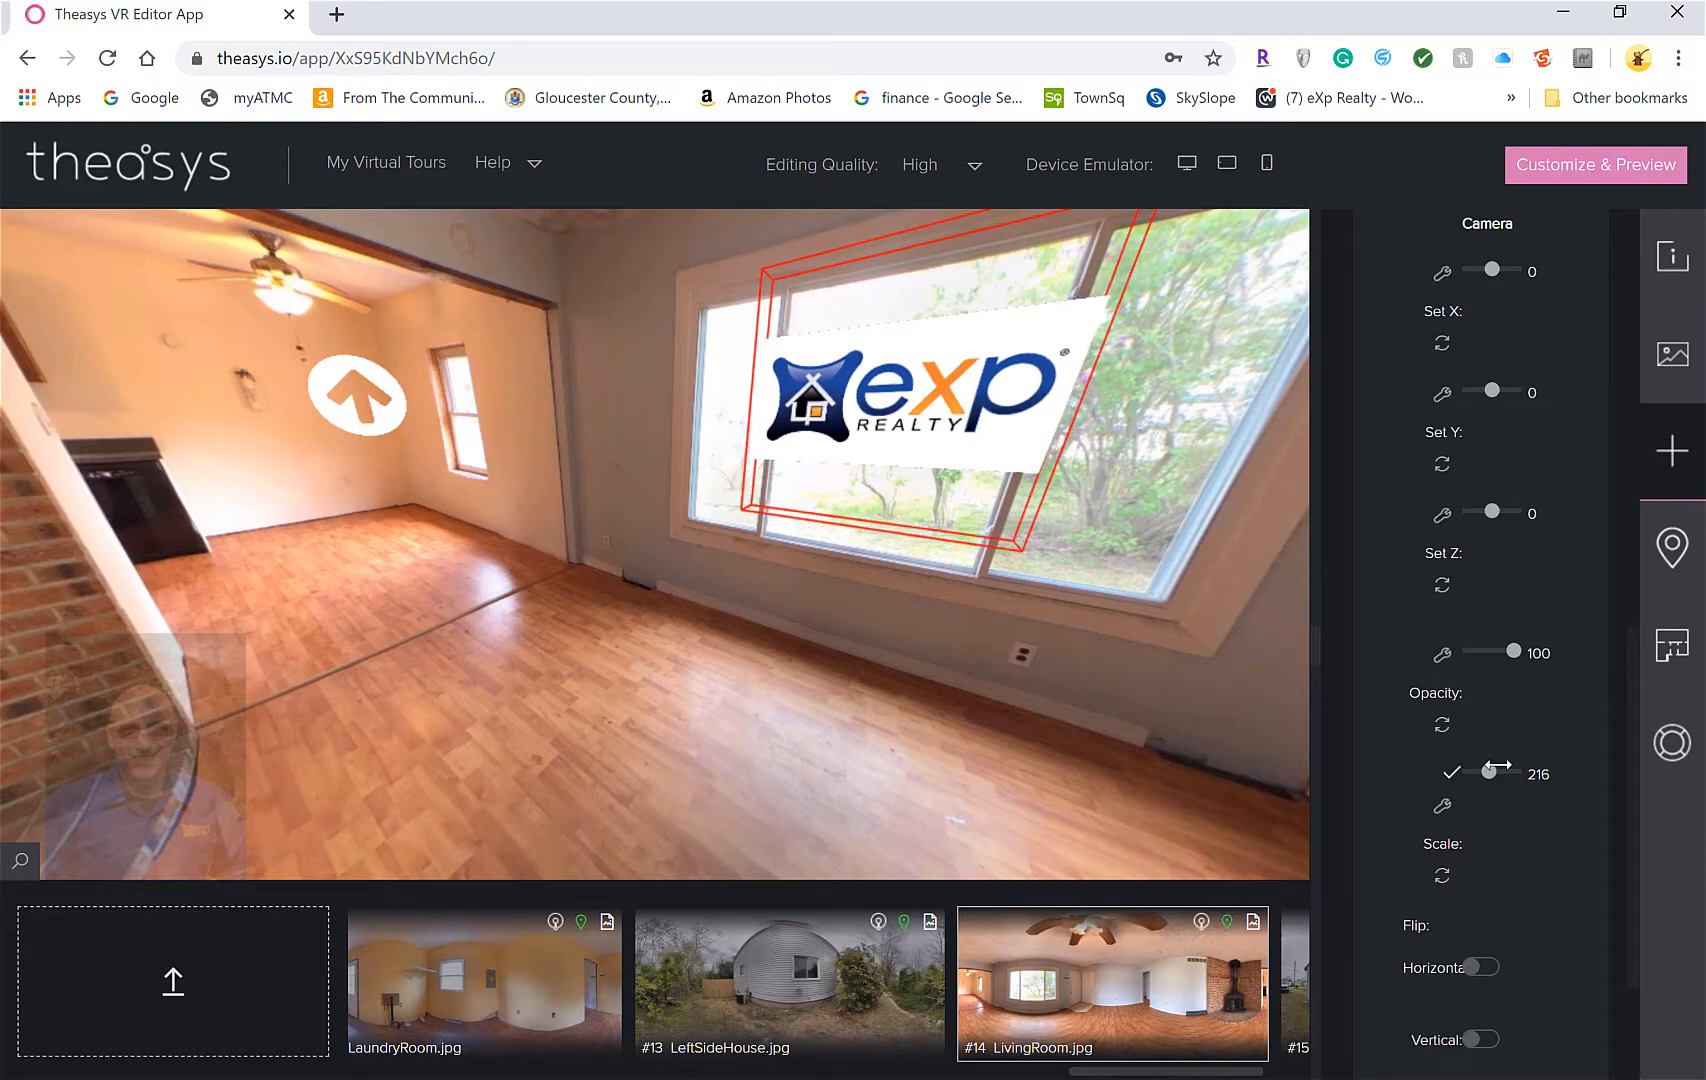
key("Left")
key("Left")
key("Left")
key("Left")
key("Left")
key("Left")
key("Left")
key("Left")
key("Left")
key("Left")
key("Left")
key("Left")
key("Left")
key("Left")
key("Left")
key("Left")
key("Left")
key("Left")
key("Left")
key("Left")
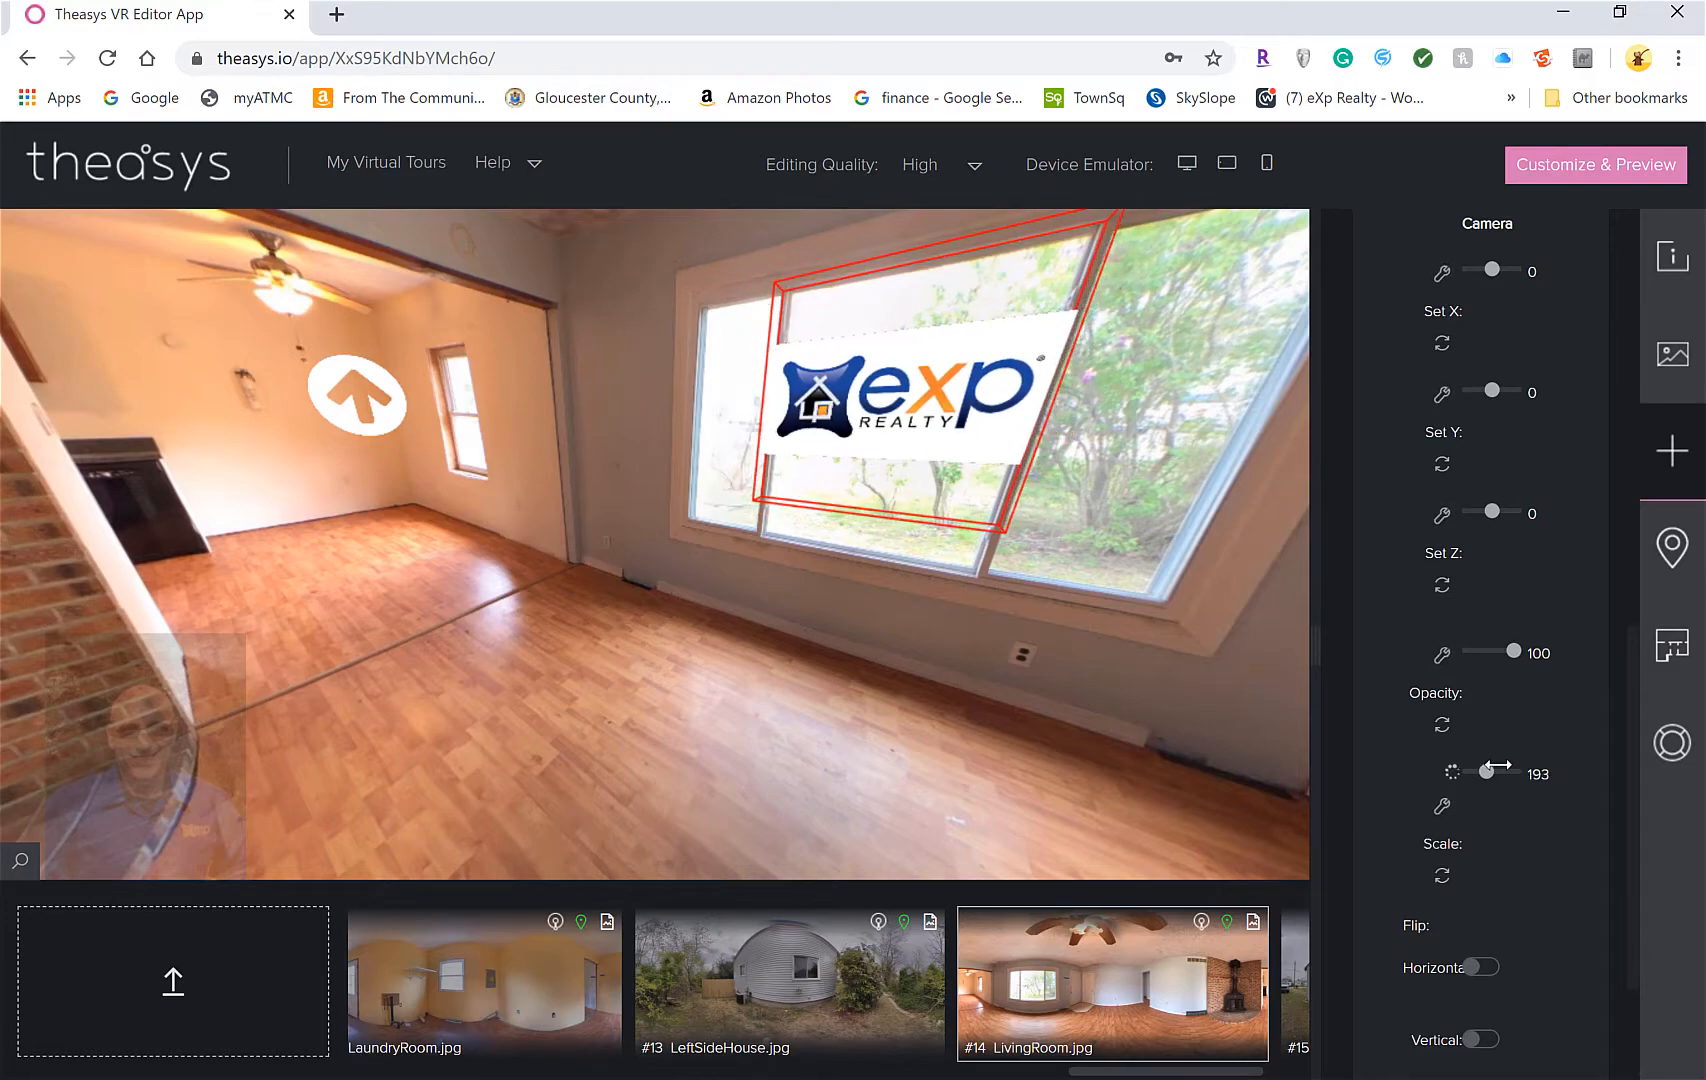
Set the eXp logo hotspot's opacity to 37
left_click(1486, 651)
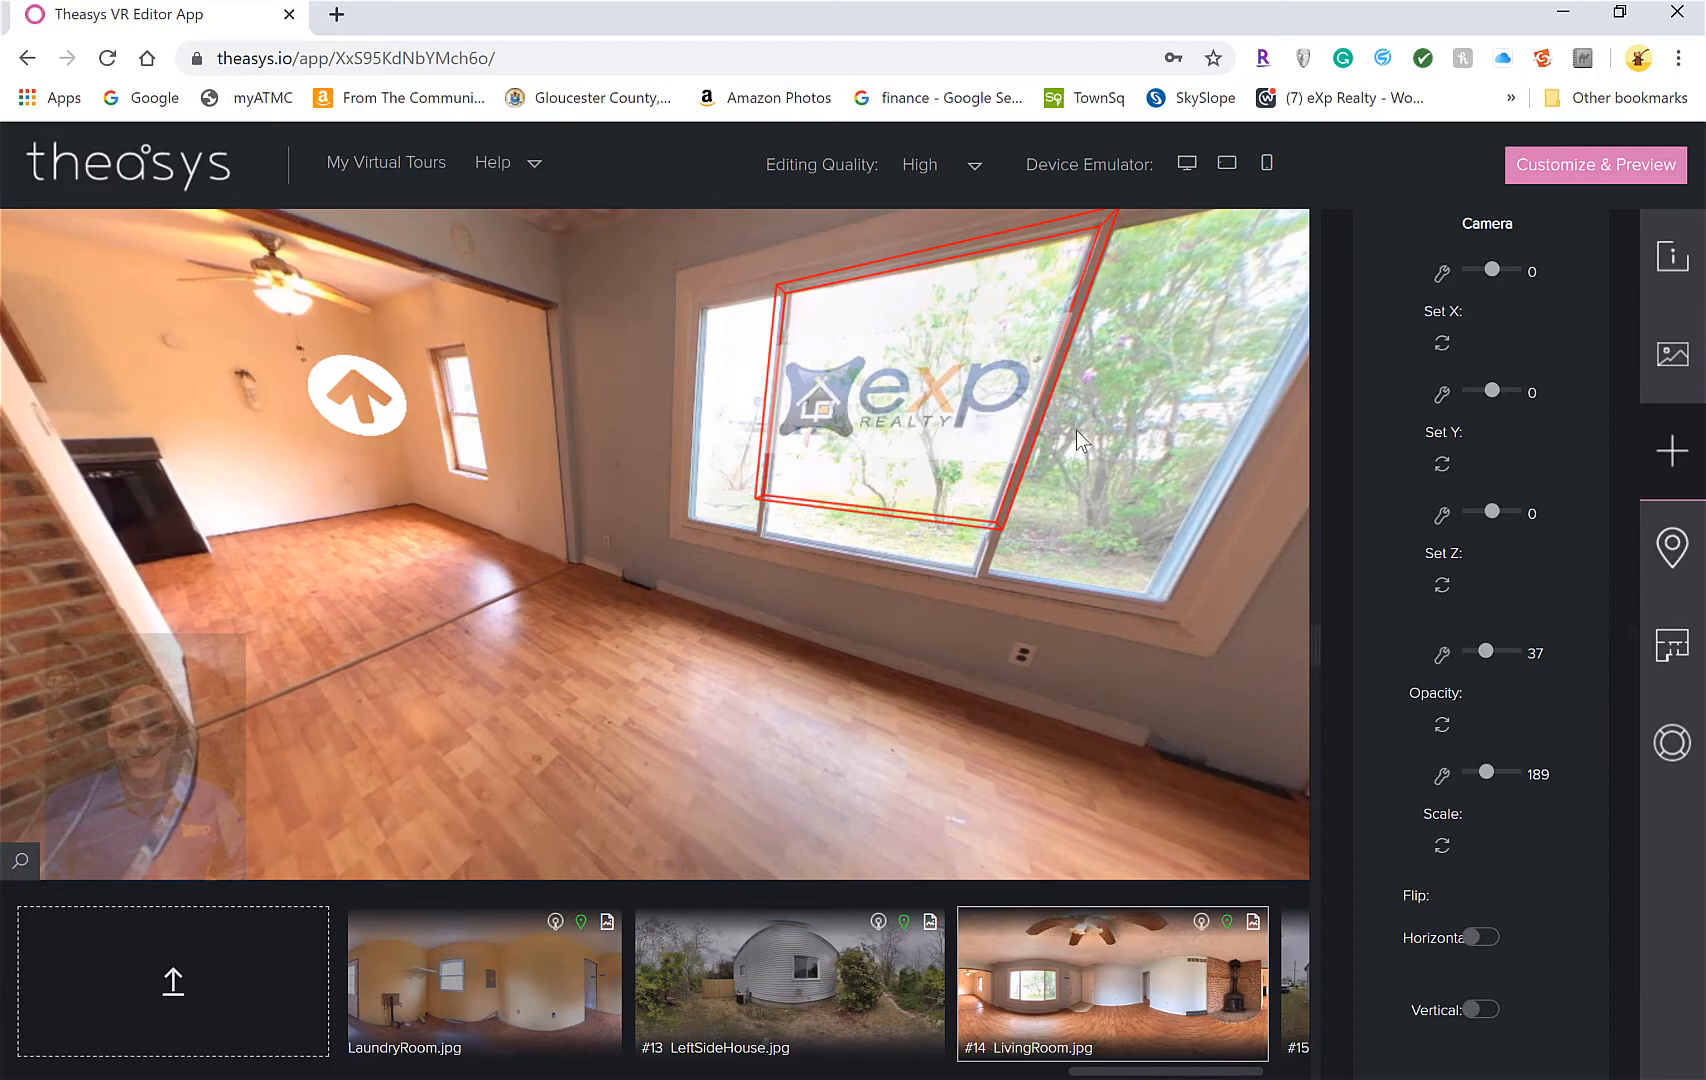
scroll(1525, 390, "down", 2)
scroll(1523, 369, "up", 10)
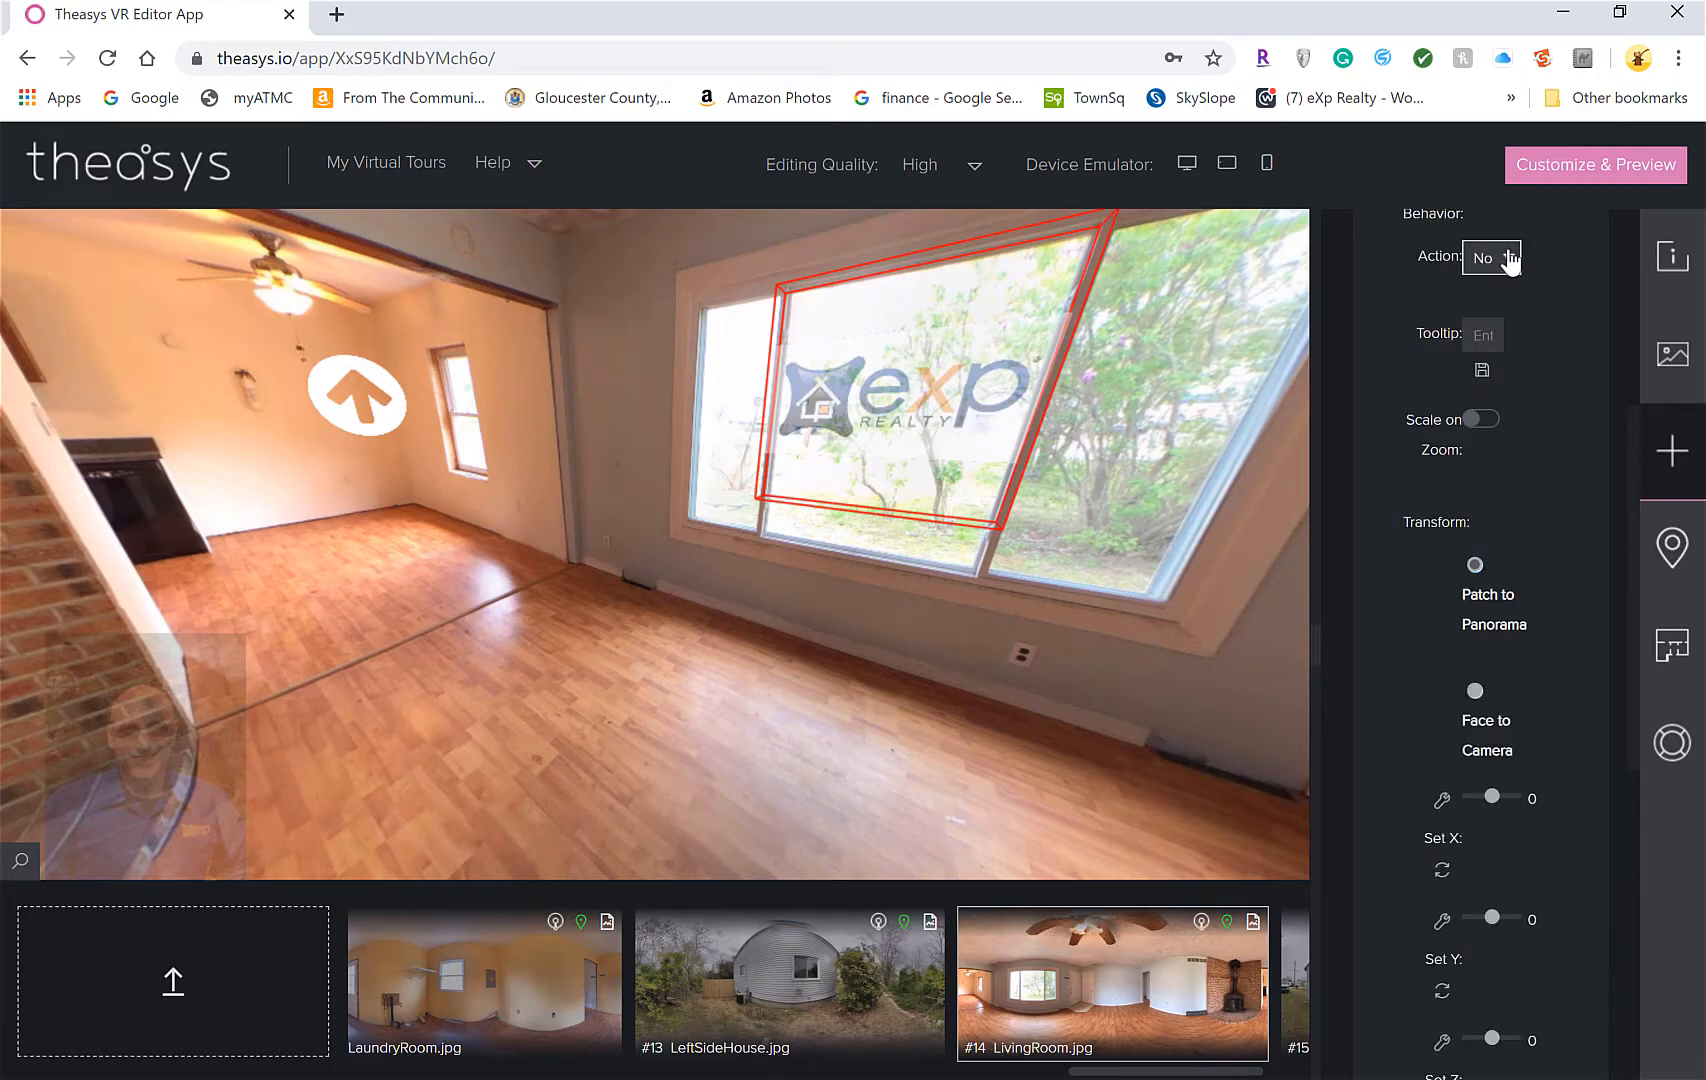
Set the logo's action to Link to External Url with the agent's website address and save
left_click(1510, 258)
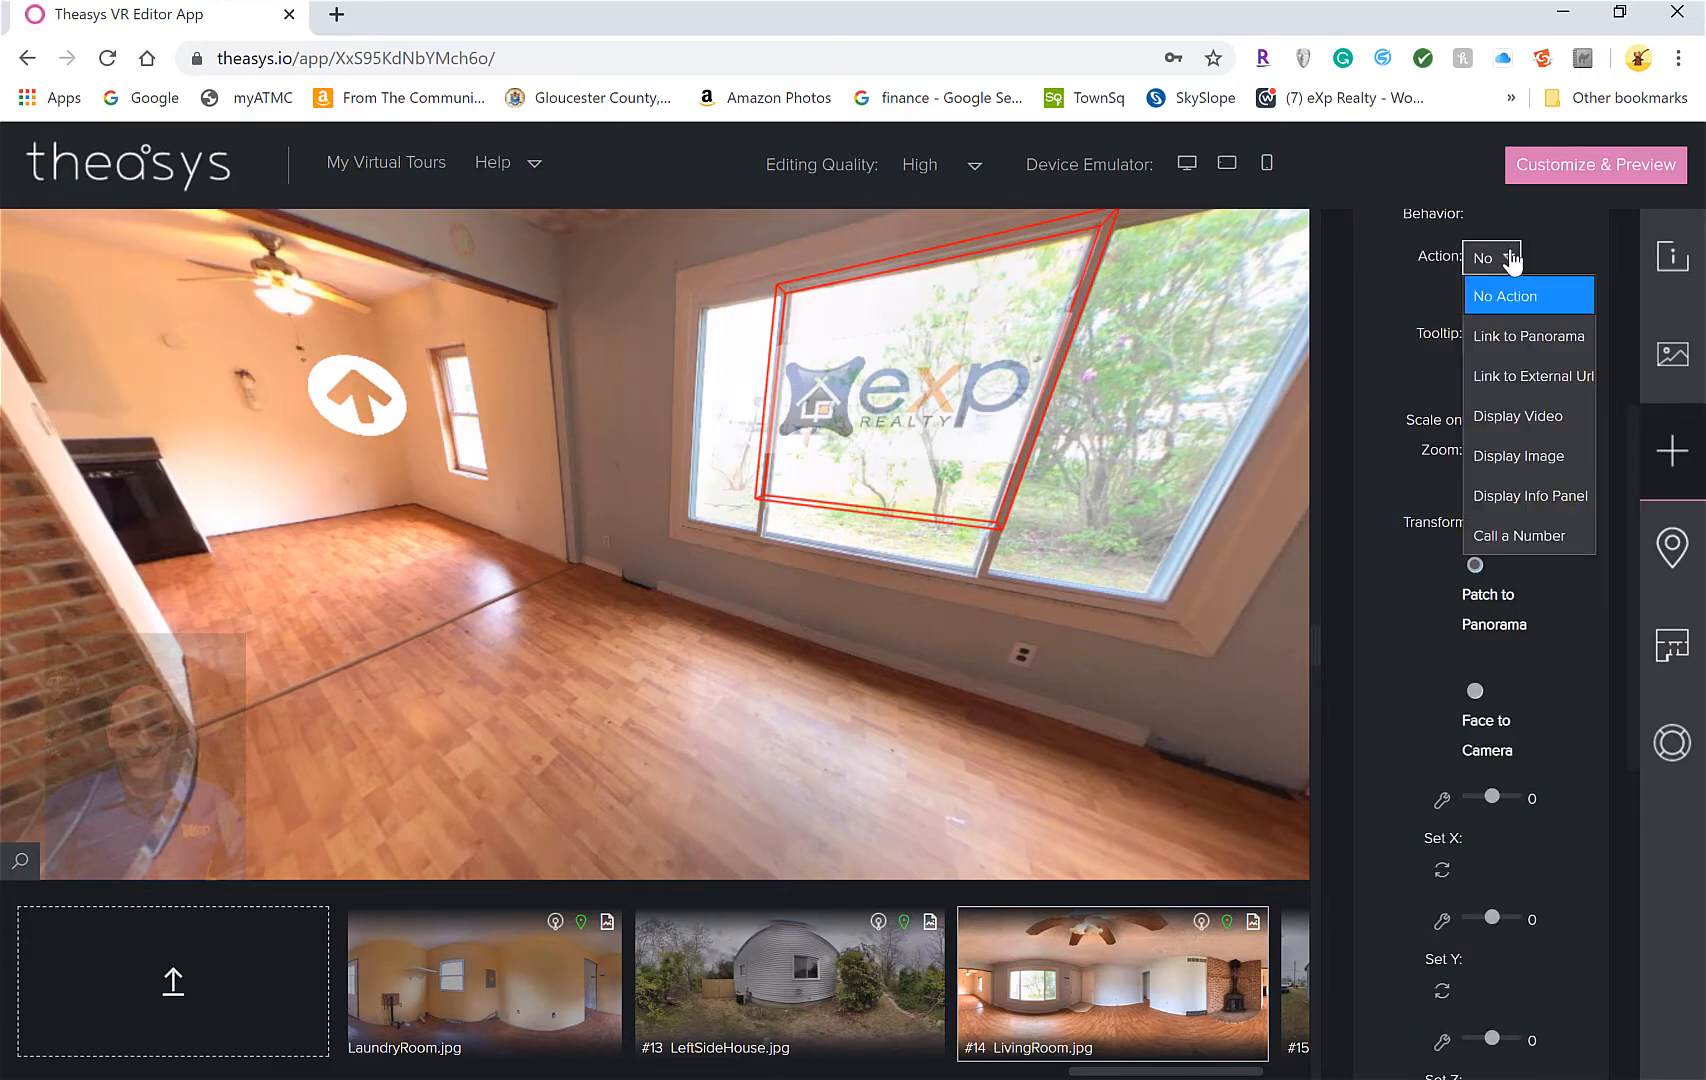
left_click(1535, 376)
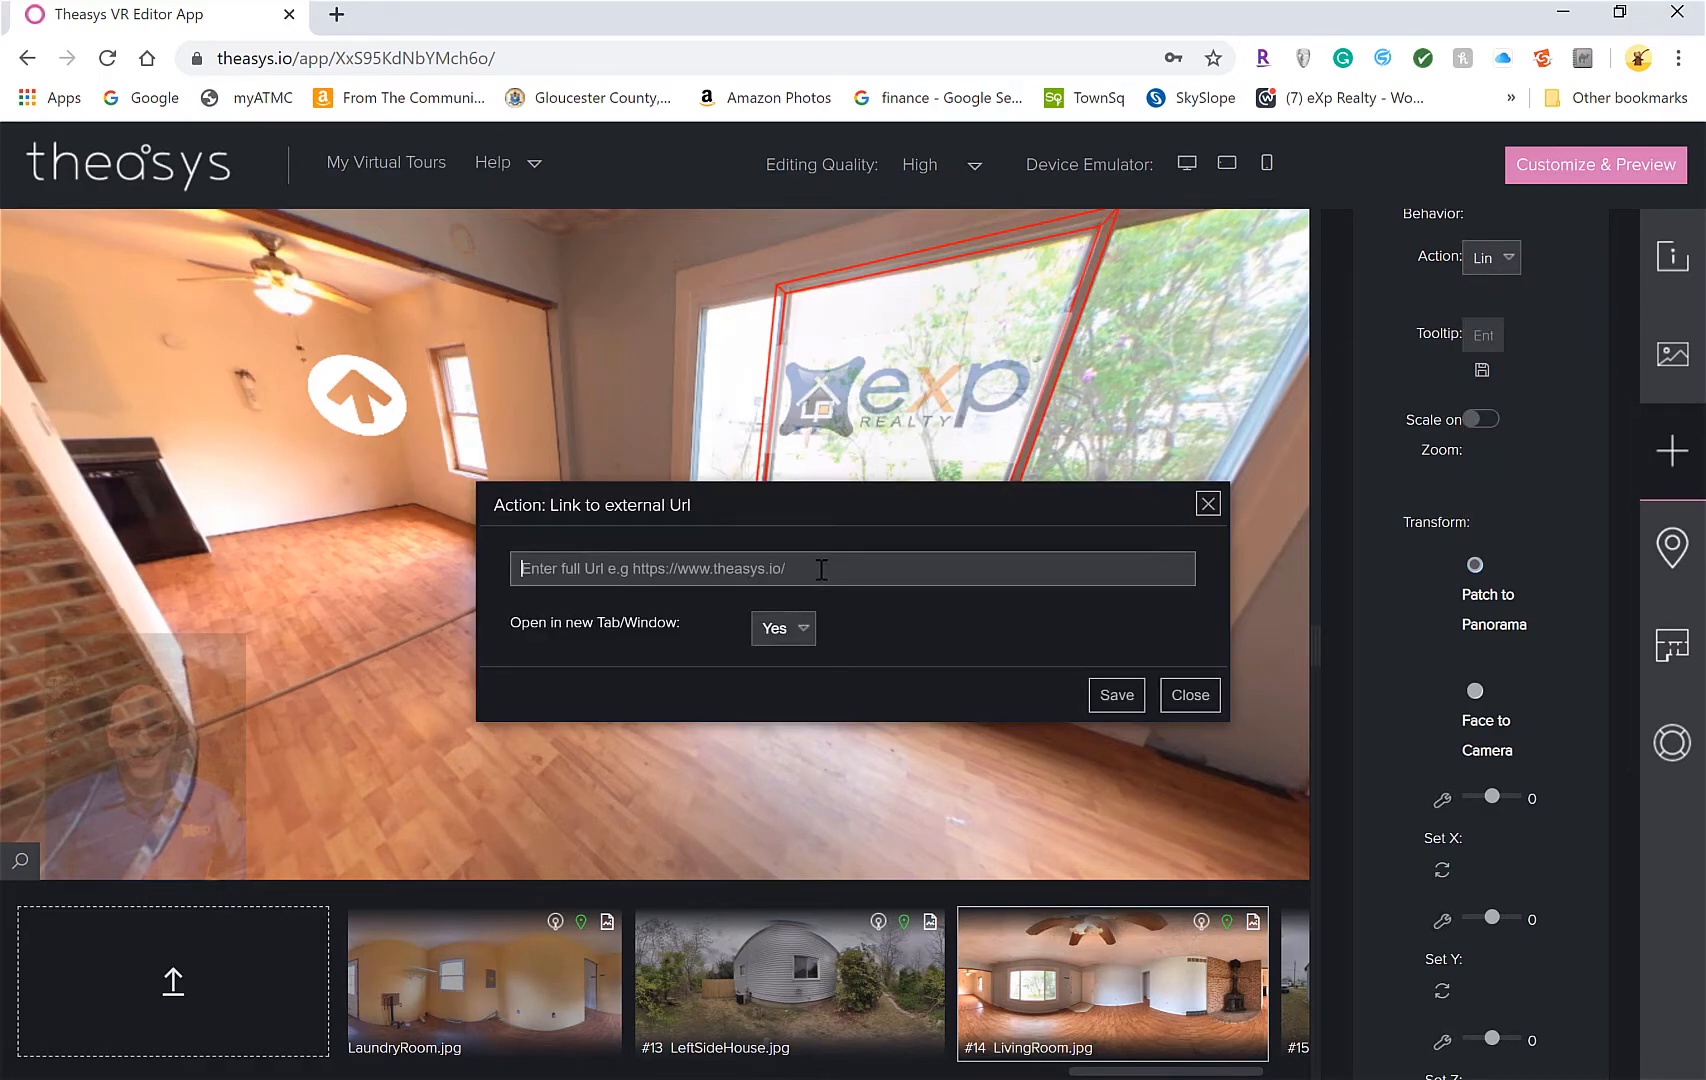
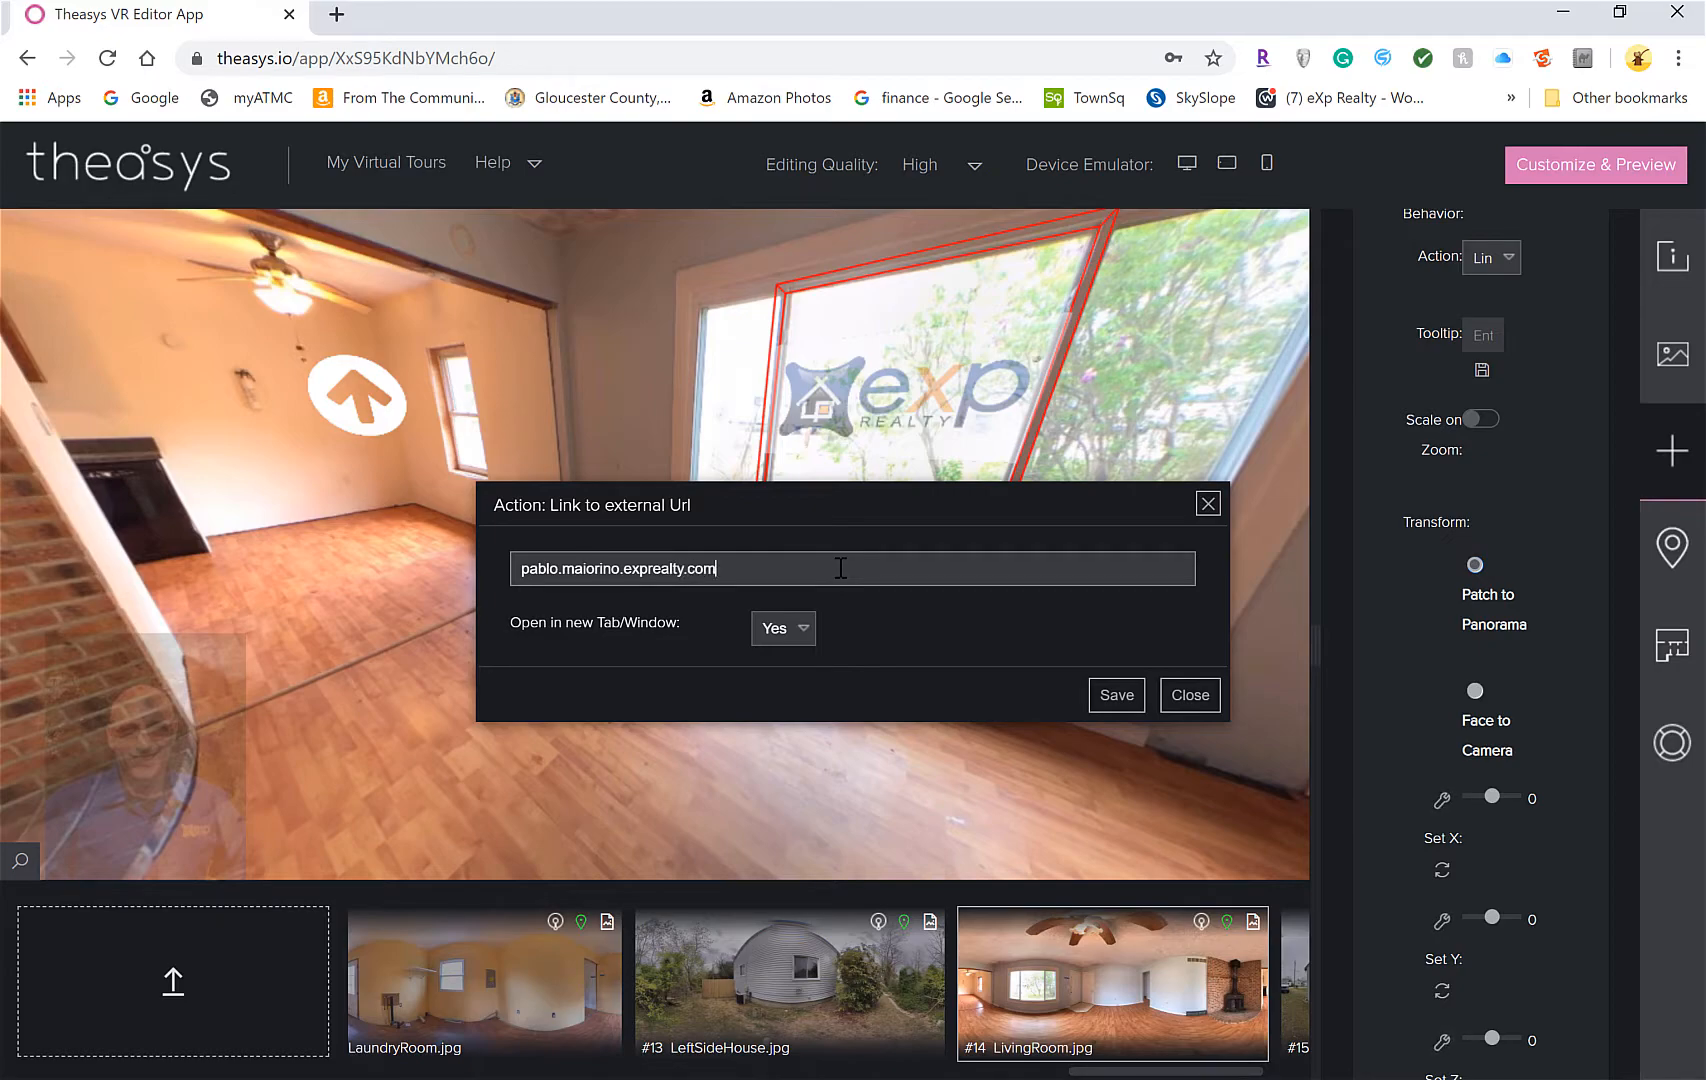
left_click(1116, 710)
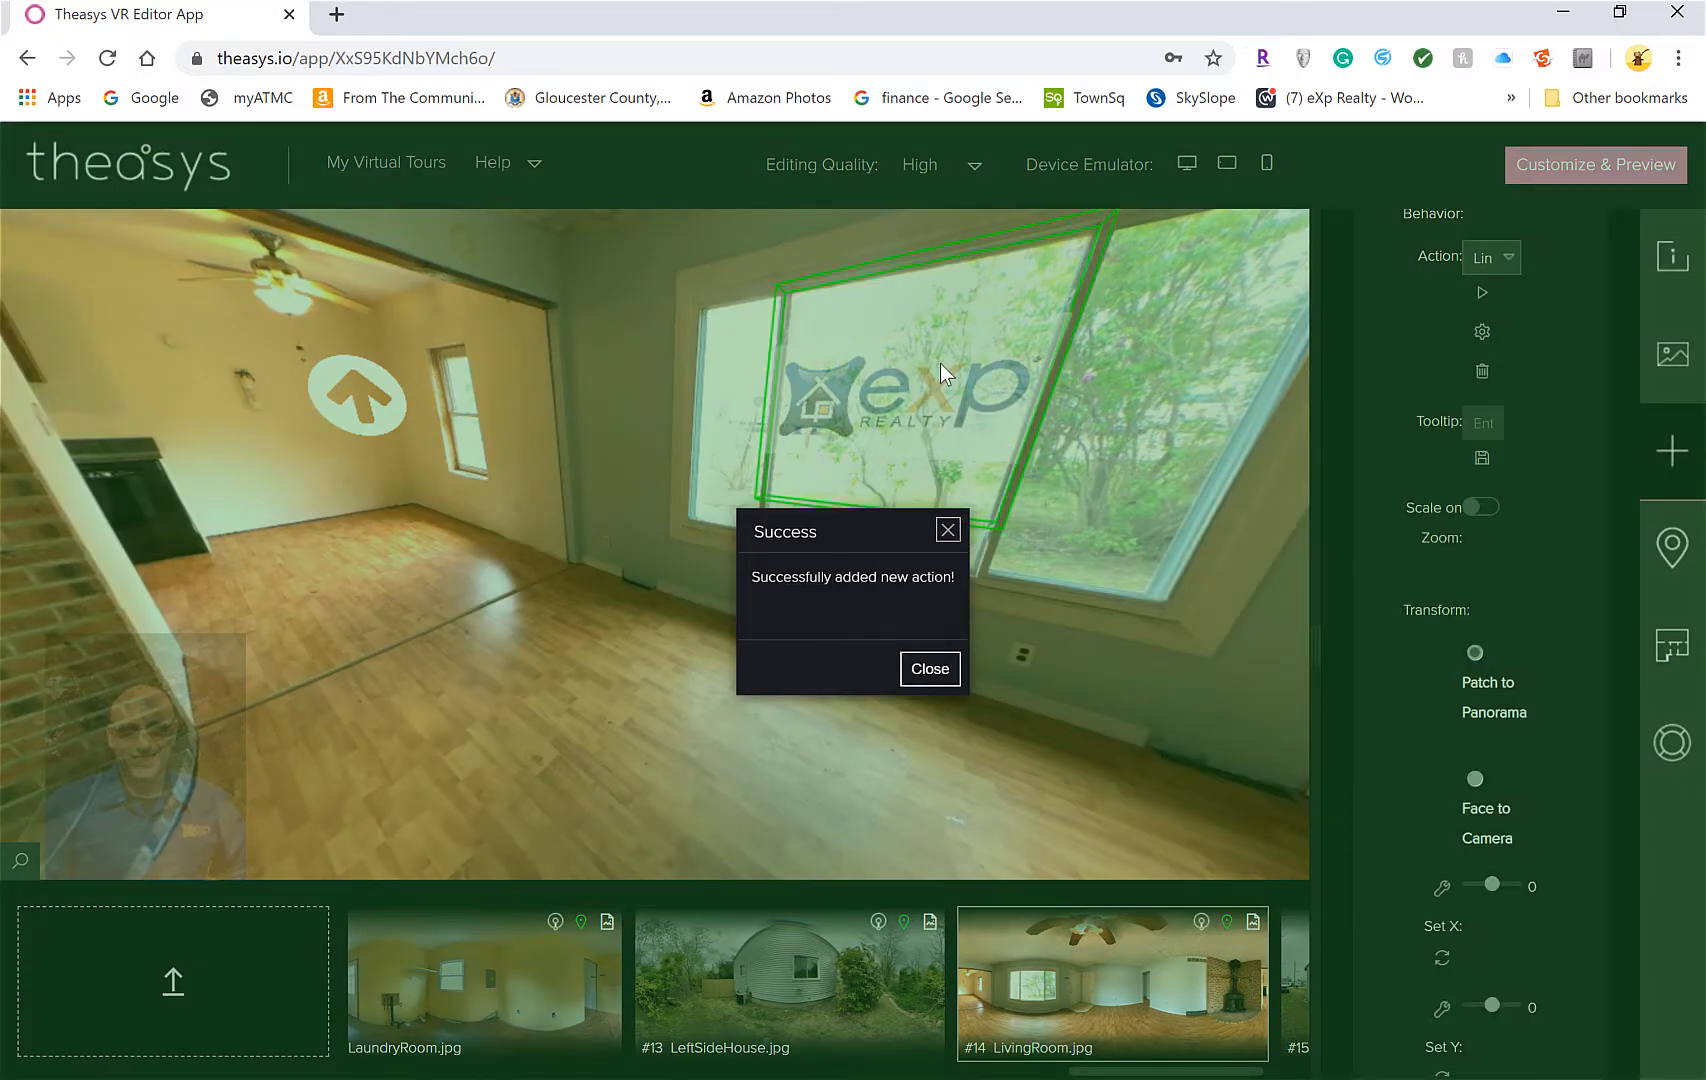
left_click(931, 680)
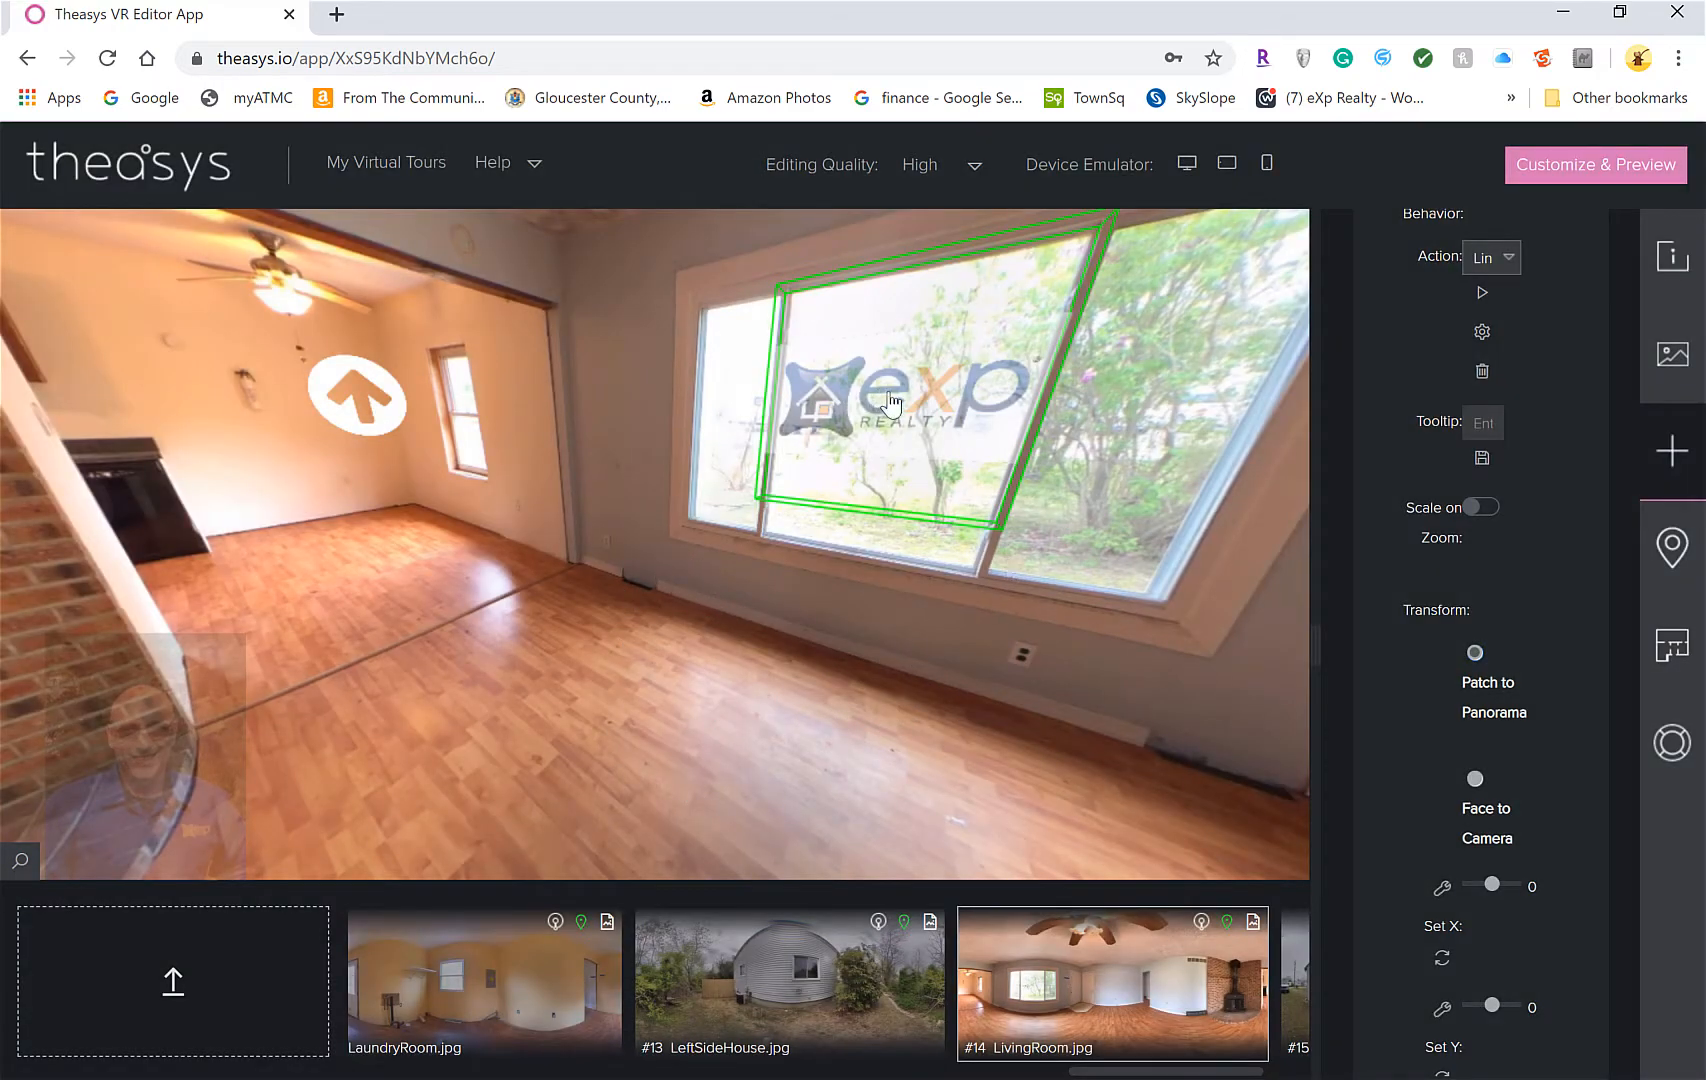
left_click(930, 444)
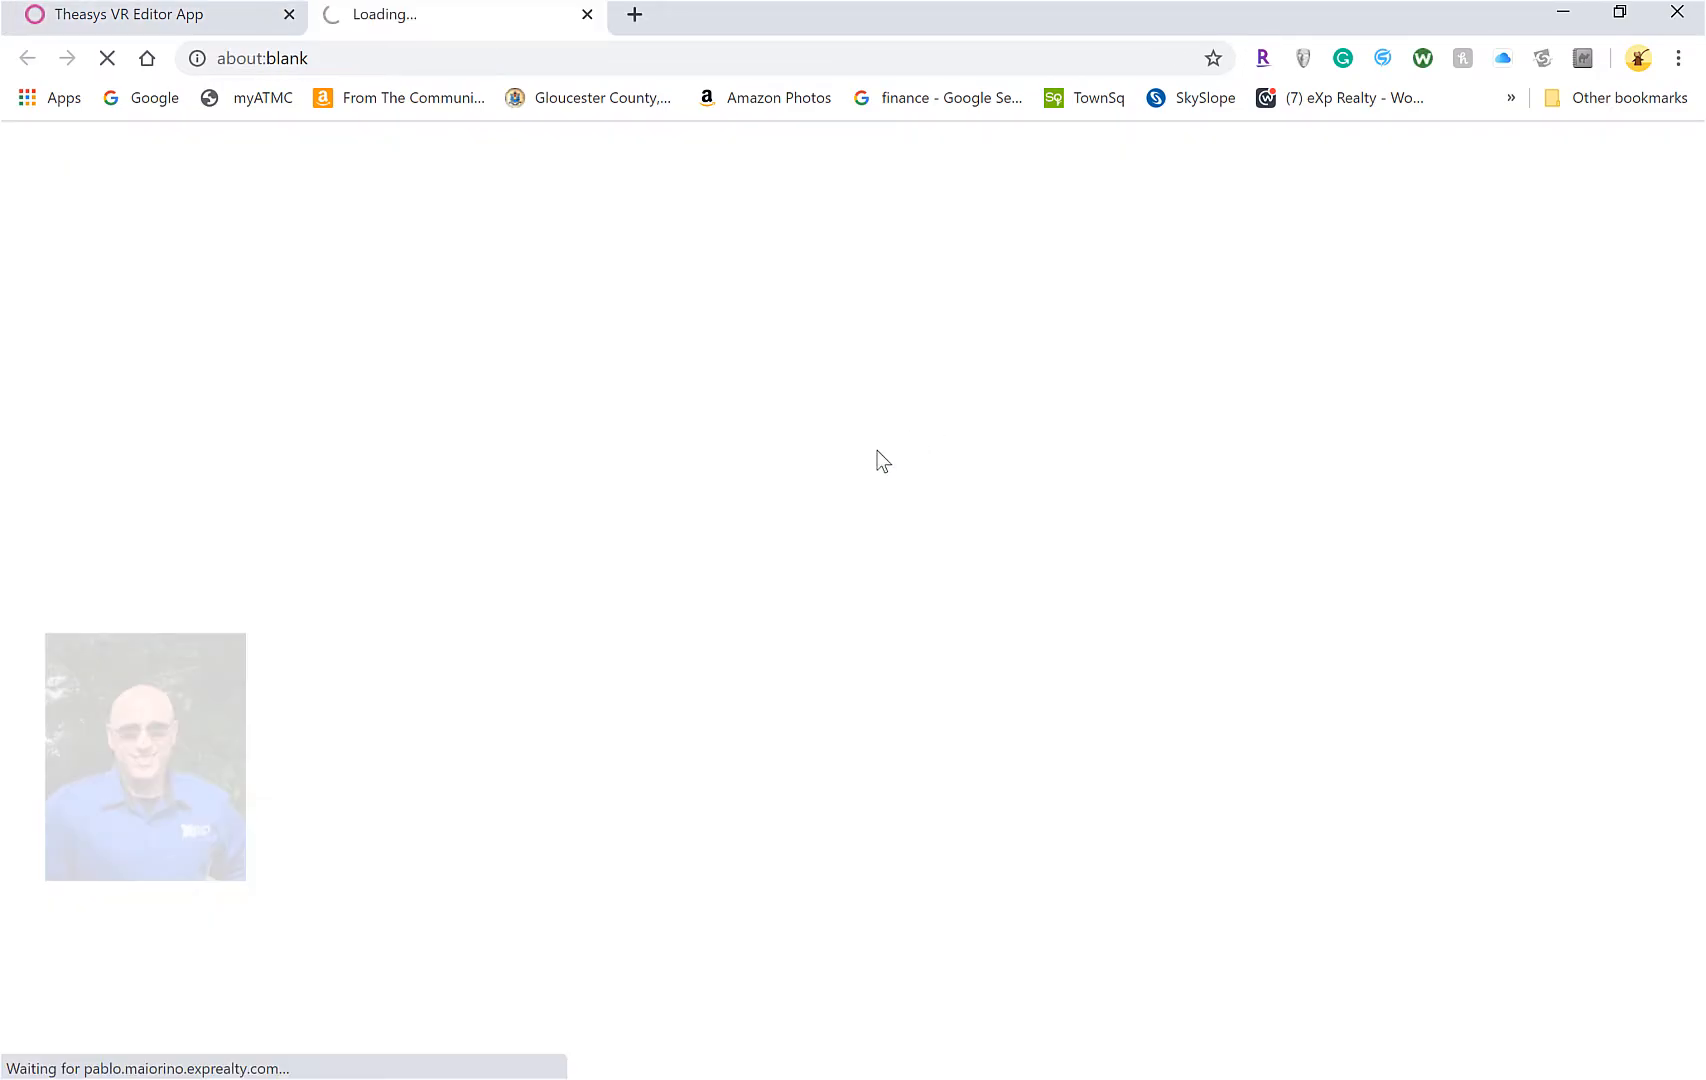
left_click(569, 62)
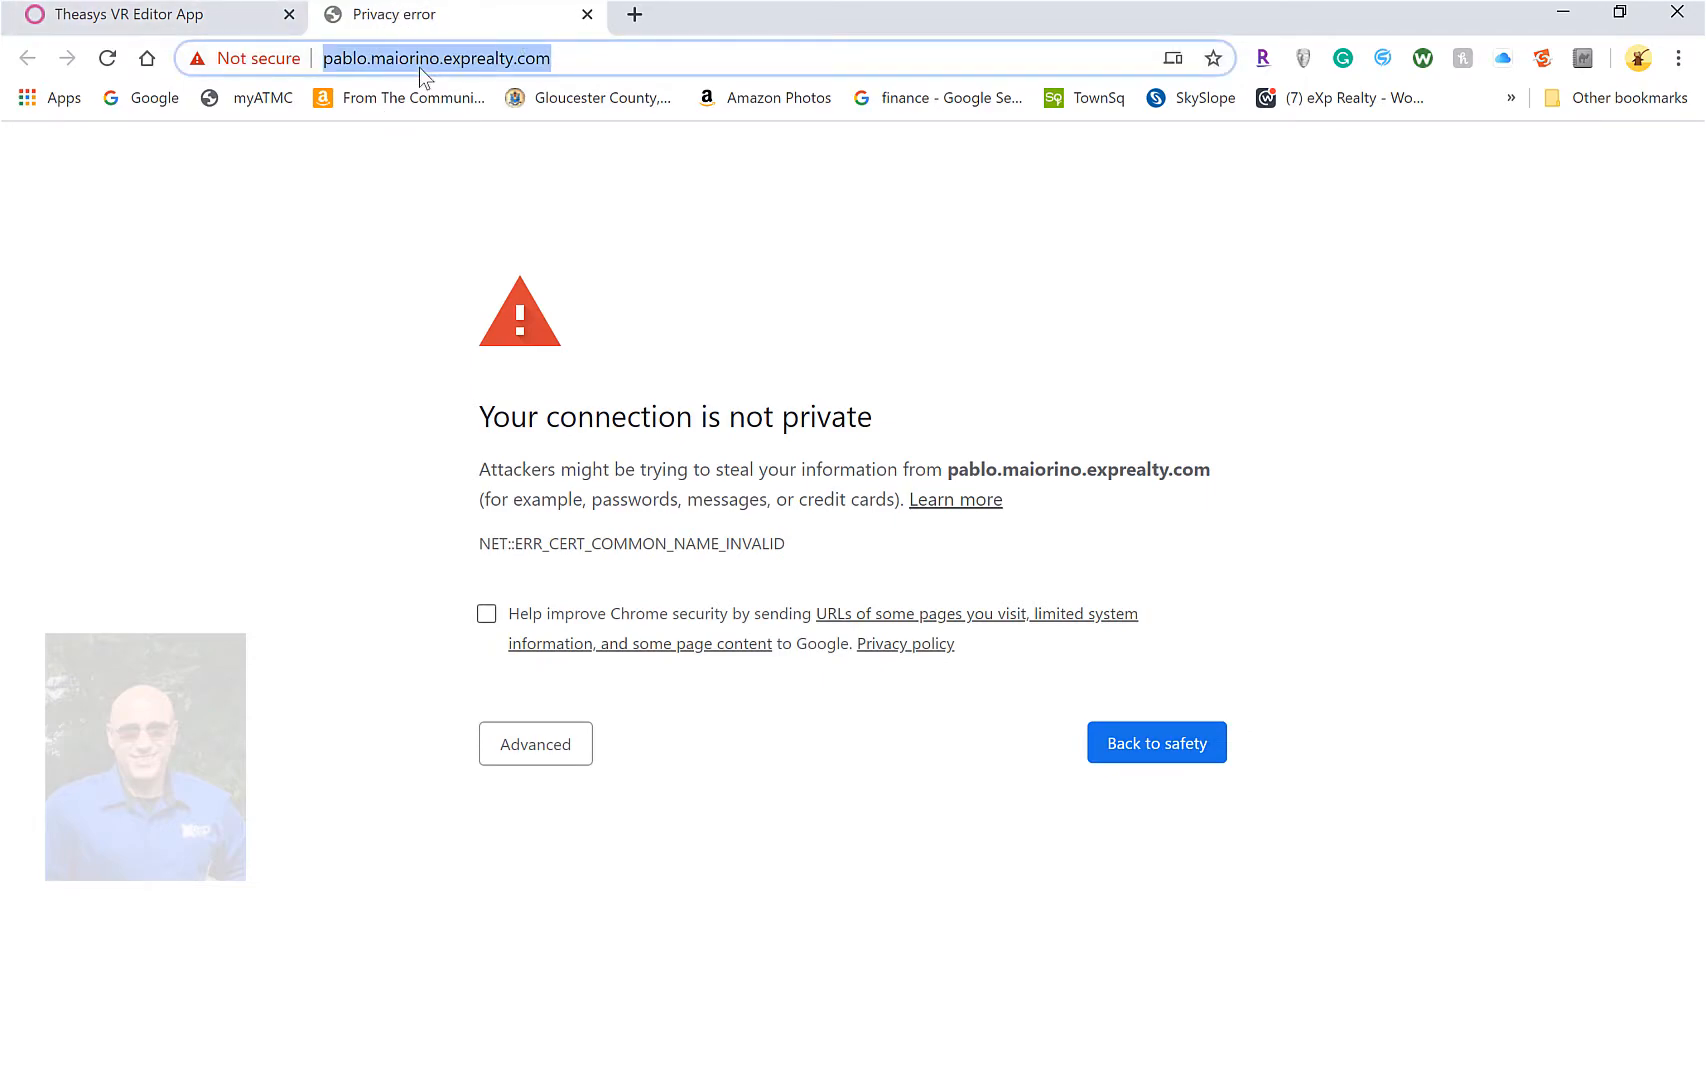
key("Return")
left_click(562, 57)
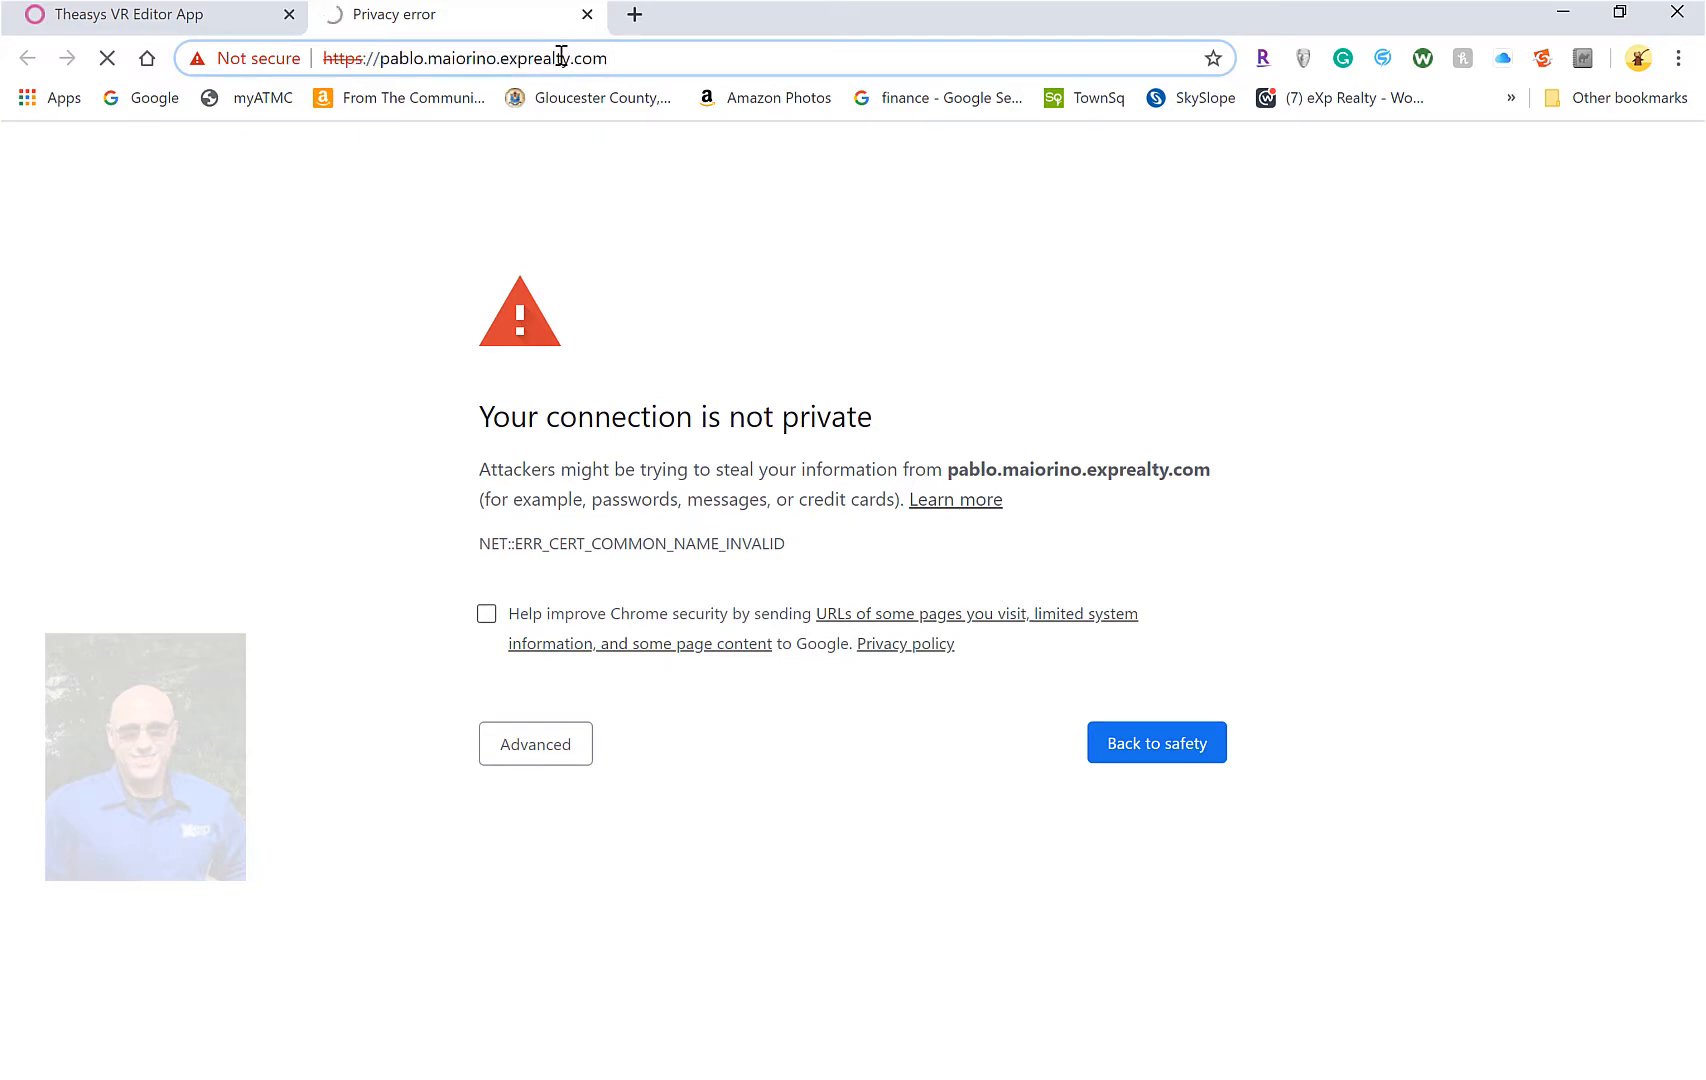
triple_click(552, 58)
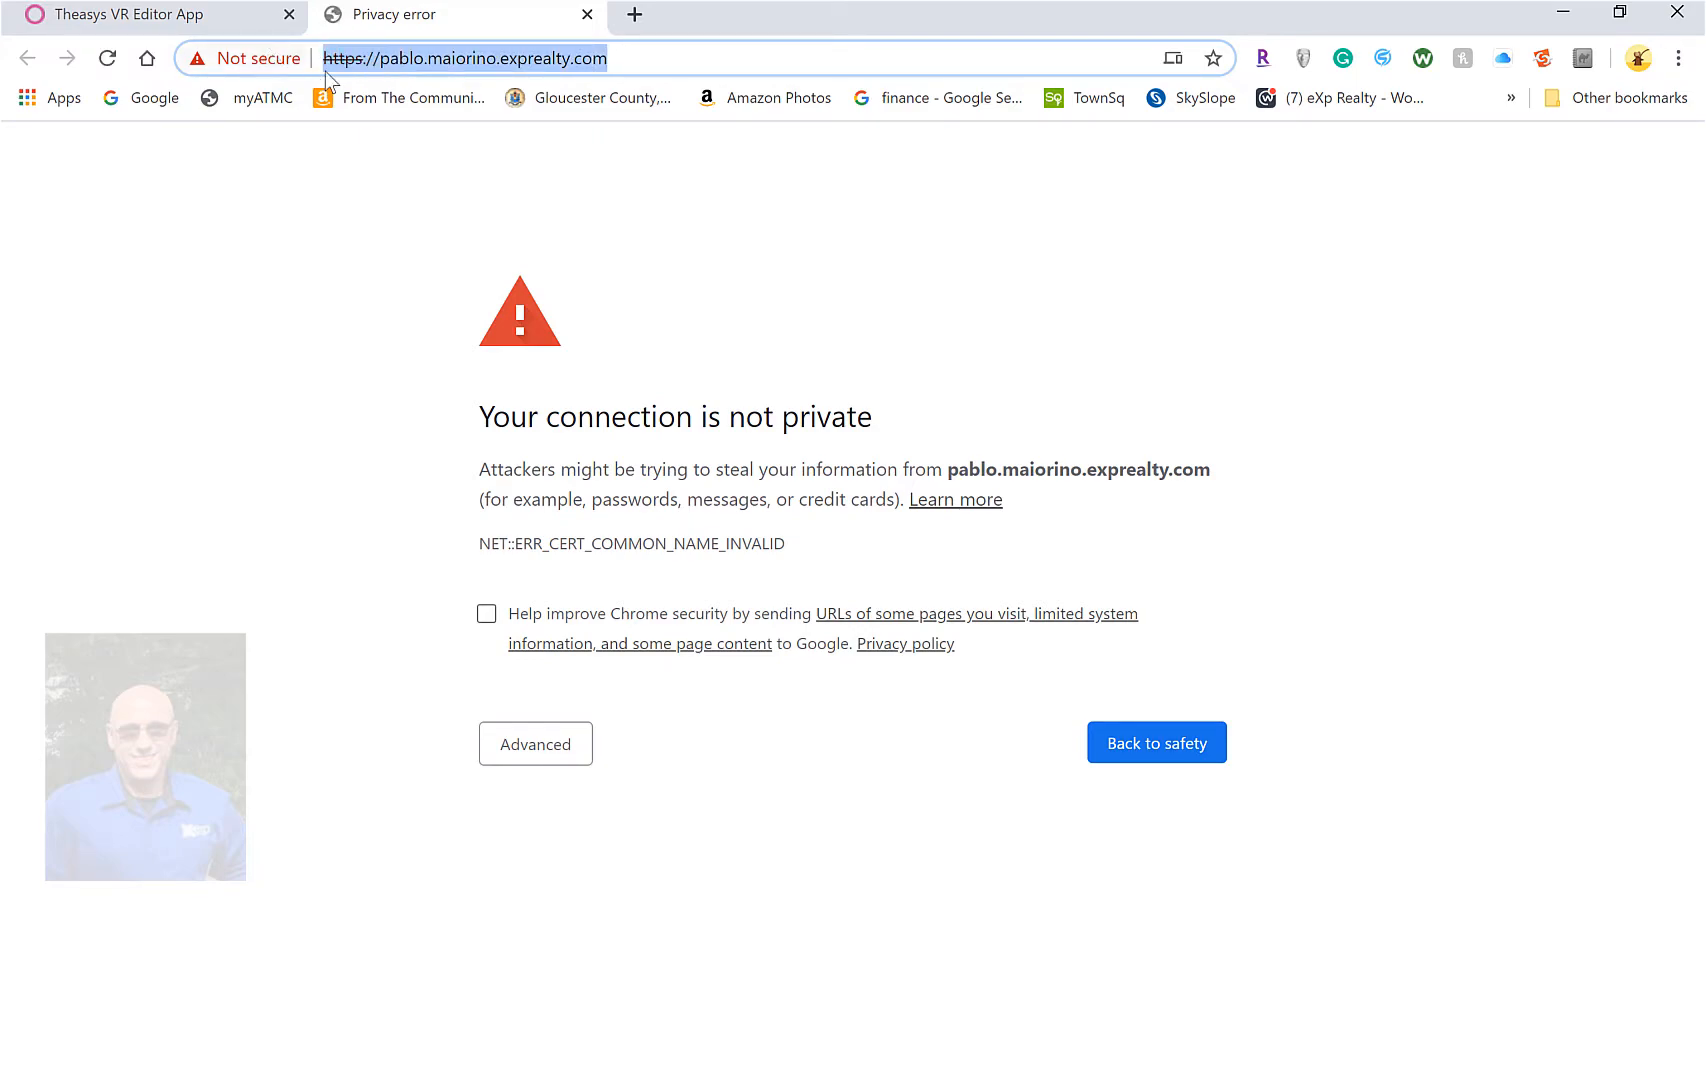
left_click(156, 26)
left_click(550, 20)
left_click(236, 15)
left_click(587, 14)
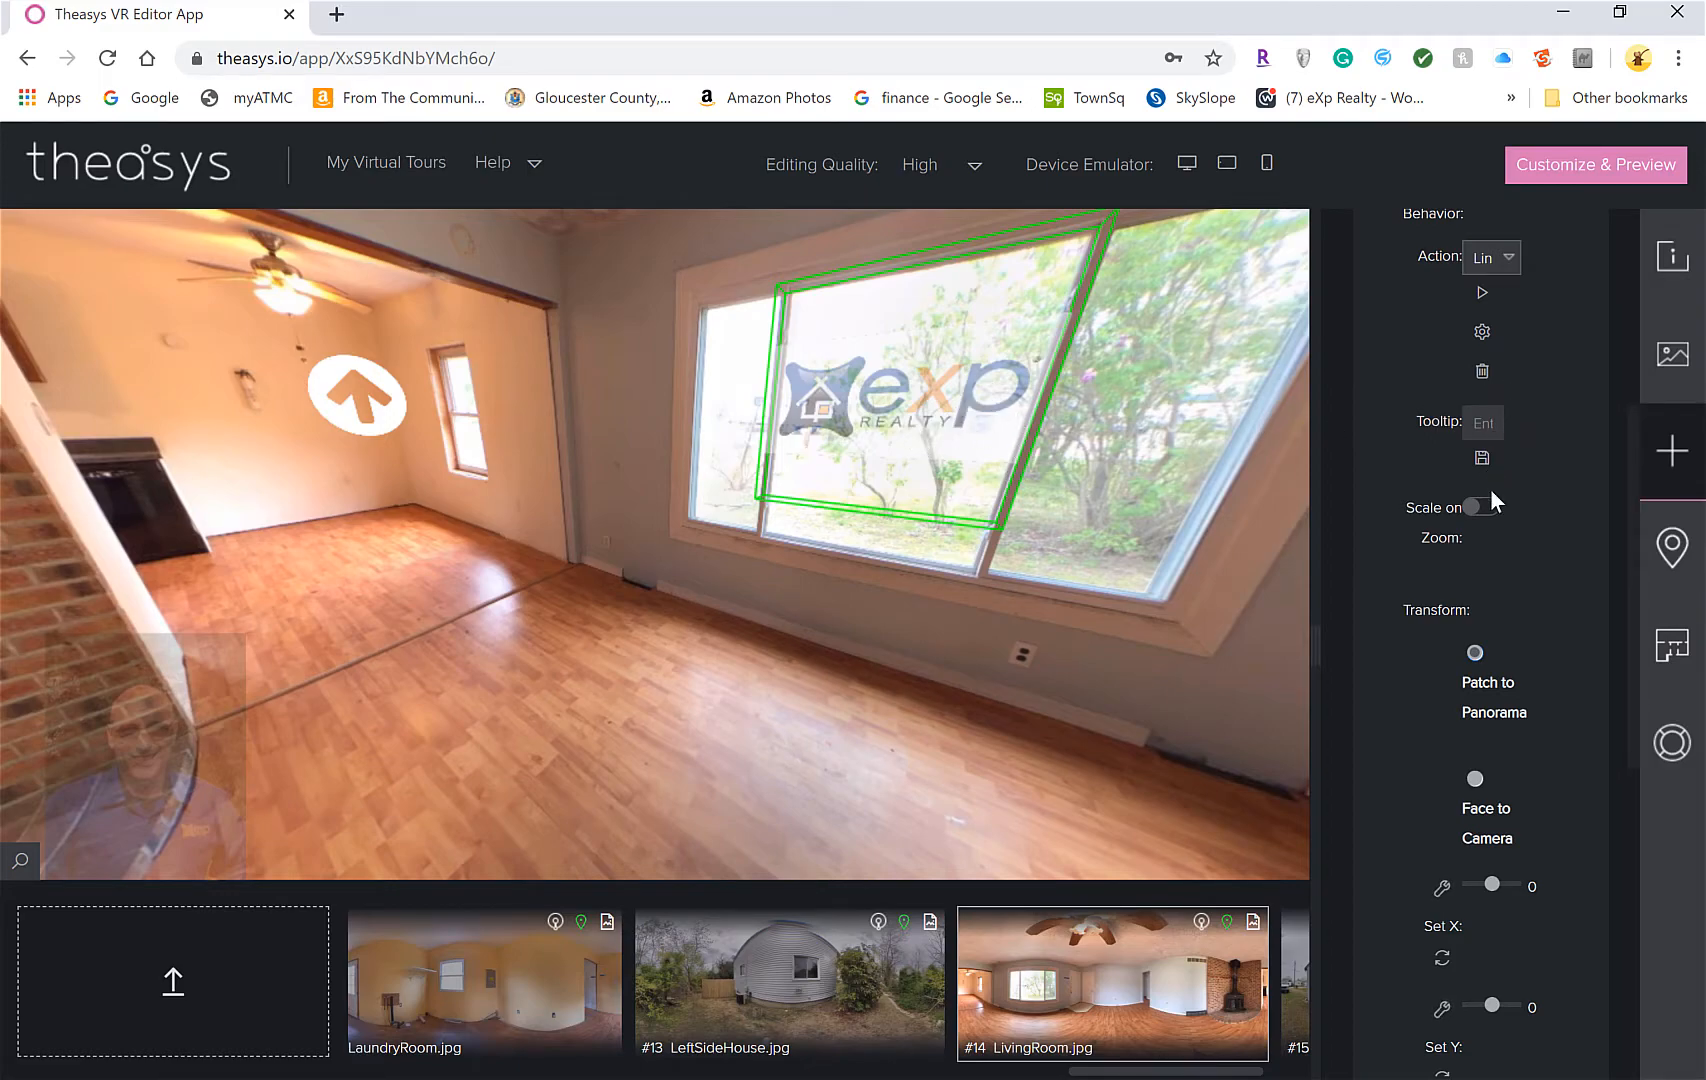
Test the logo's existing external link action, then return to the tour editor
left_click(1503, 258)
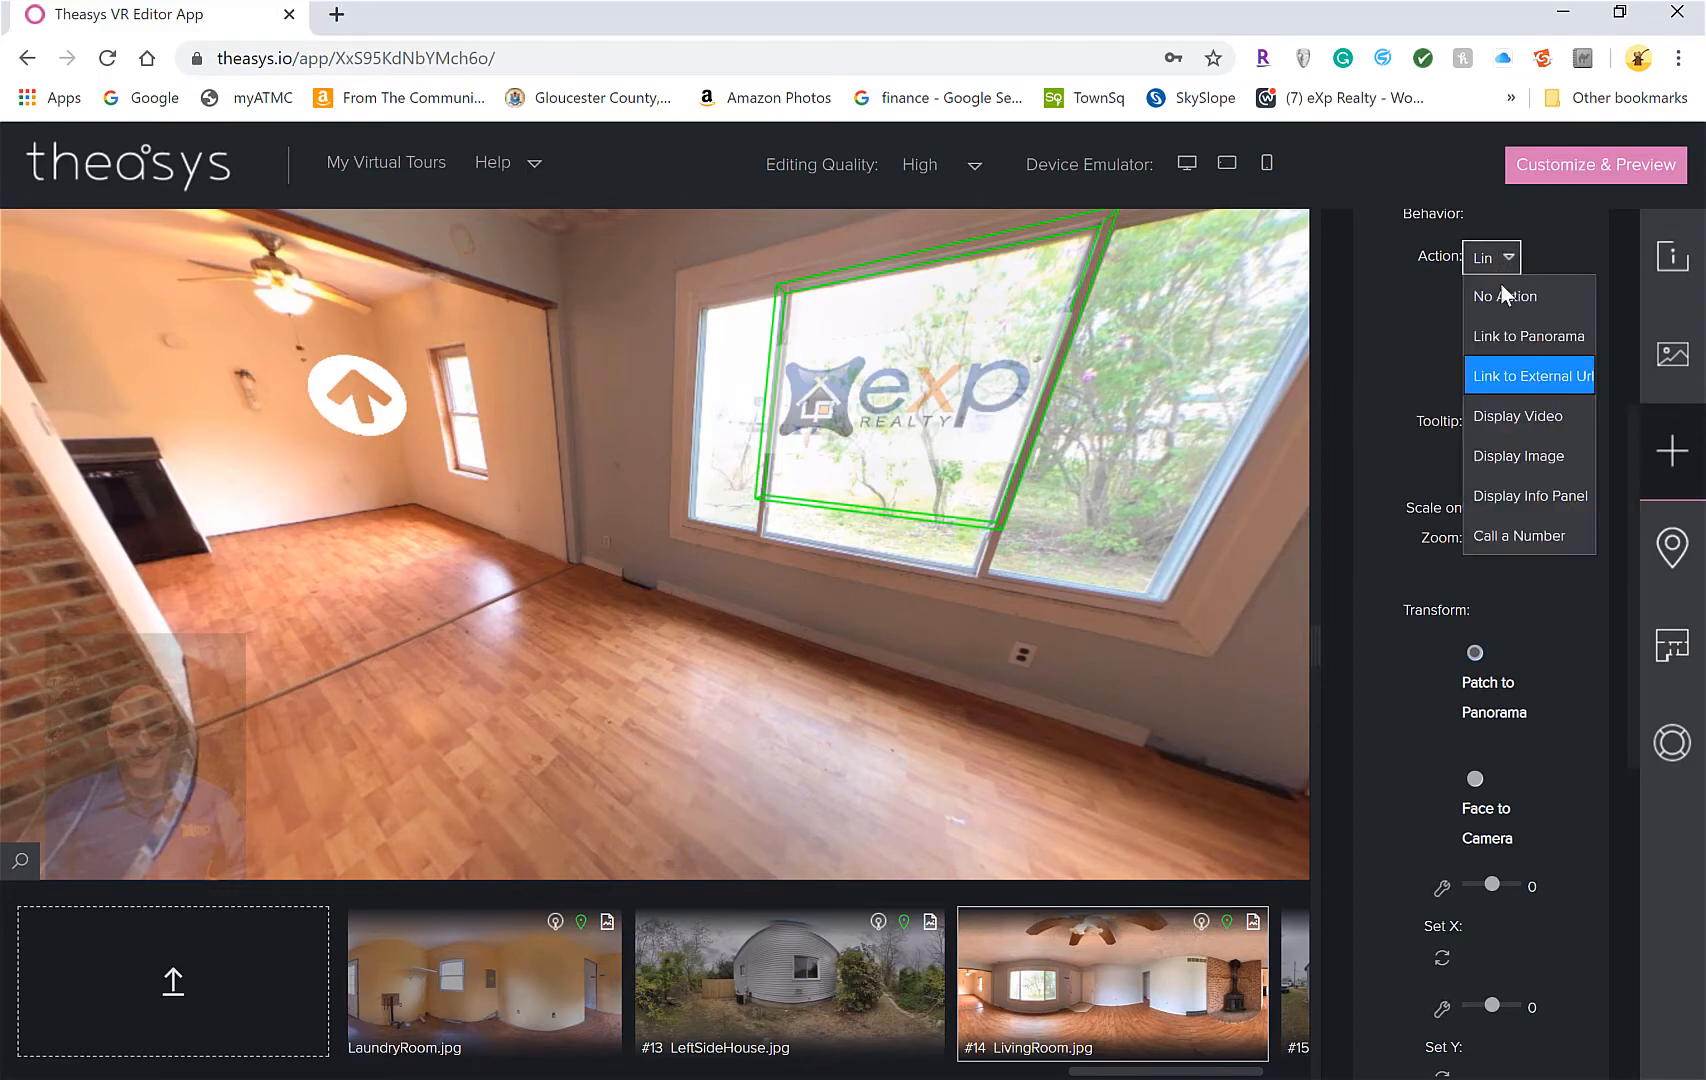
left_click(1526, 376)
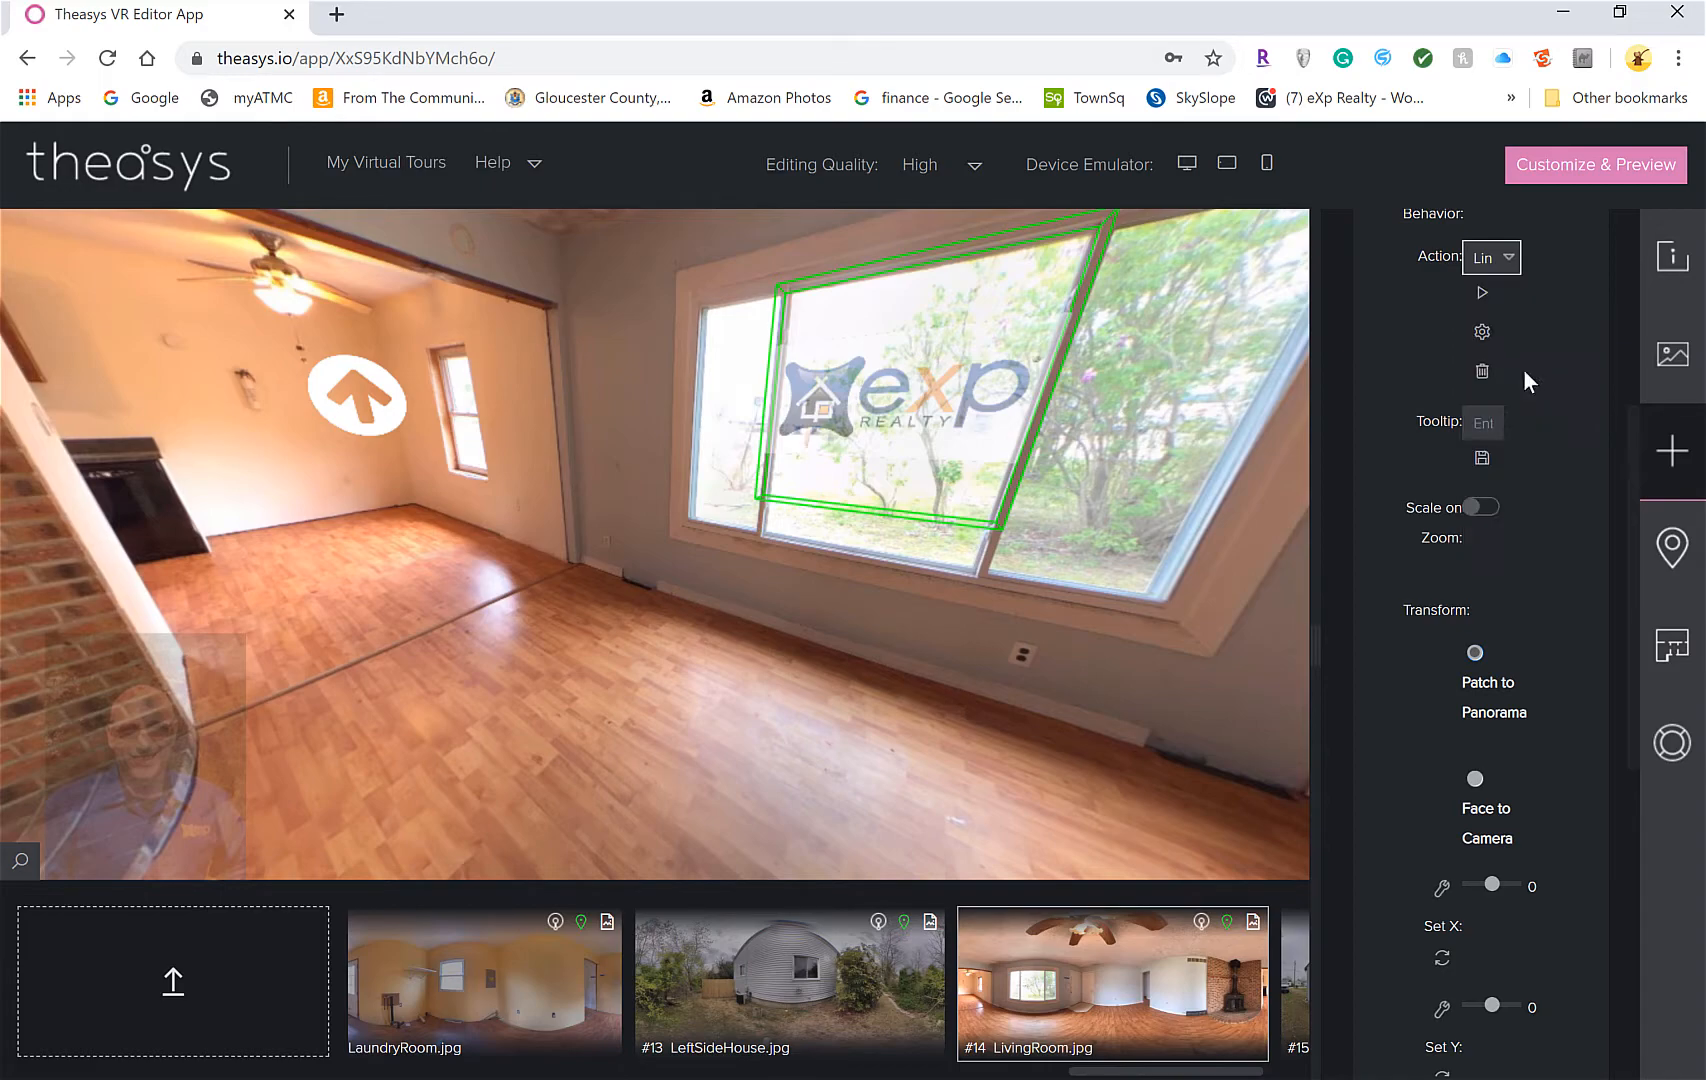
left_click(1486, 296)
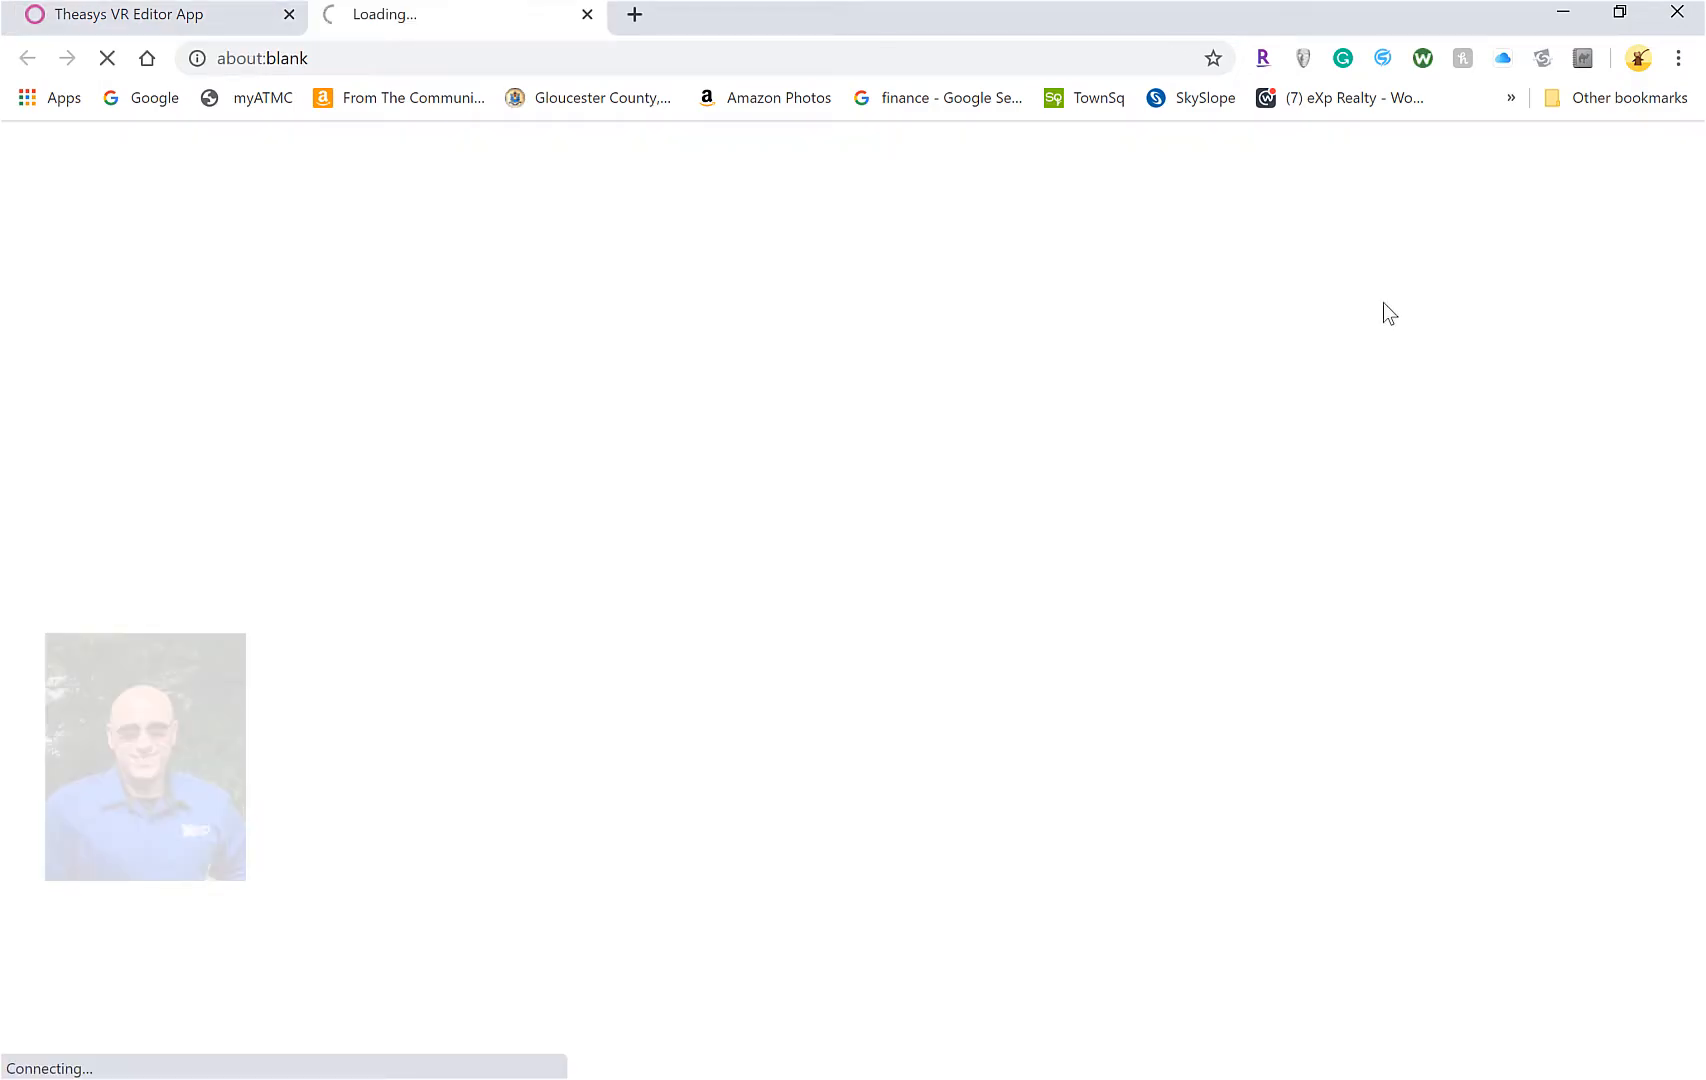
left_click(166, 20)
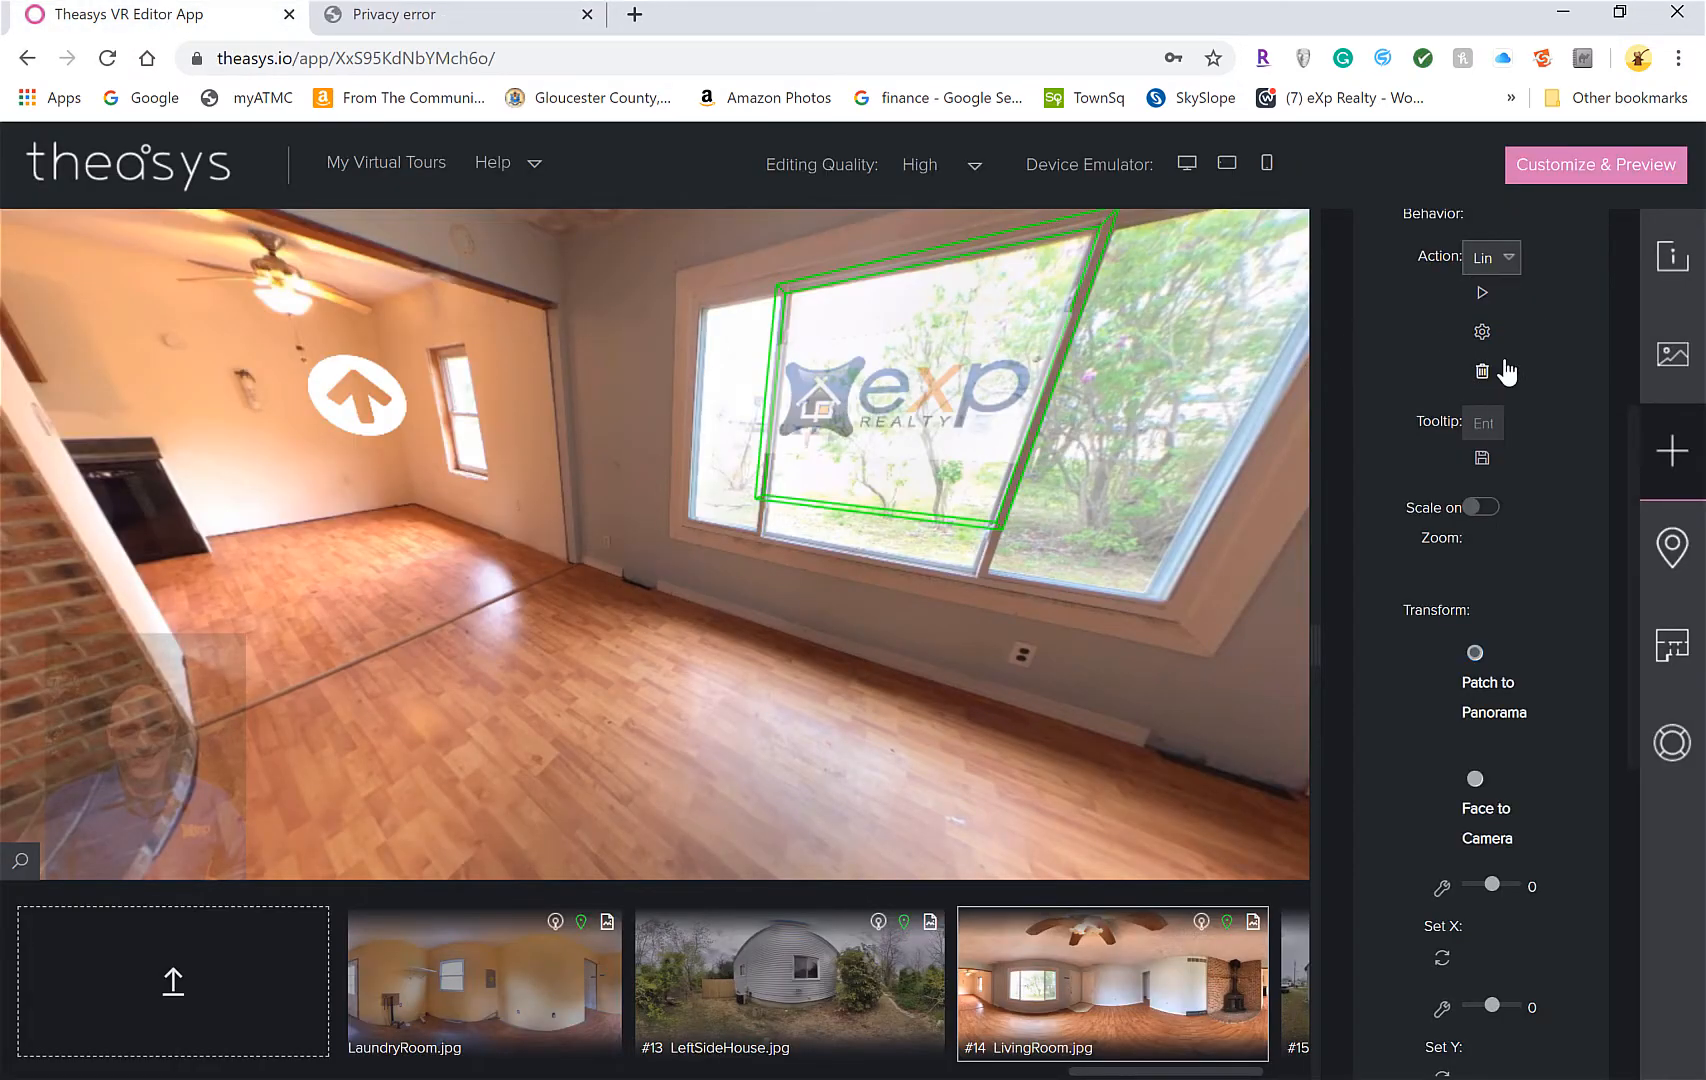
Delete the old link action and re-add Link to External Url with the corrected agent website address
left_click(1488, 370)
key("Return")
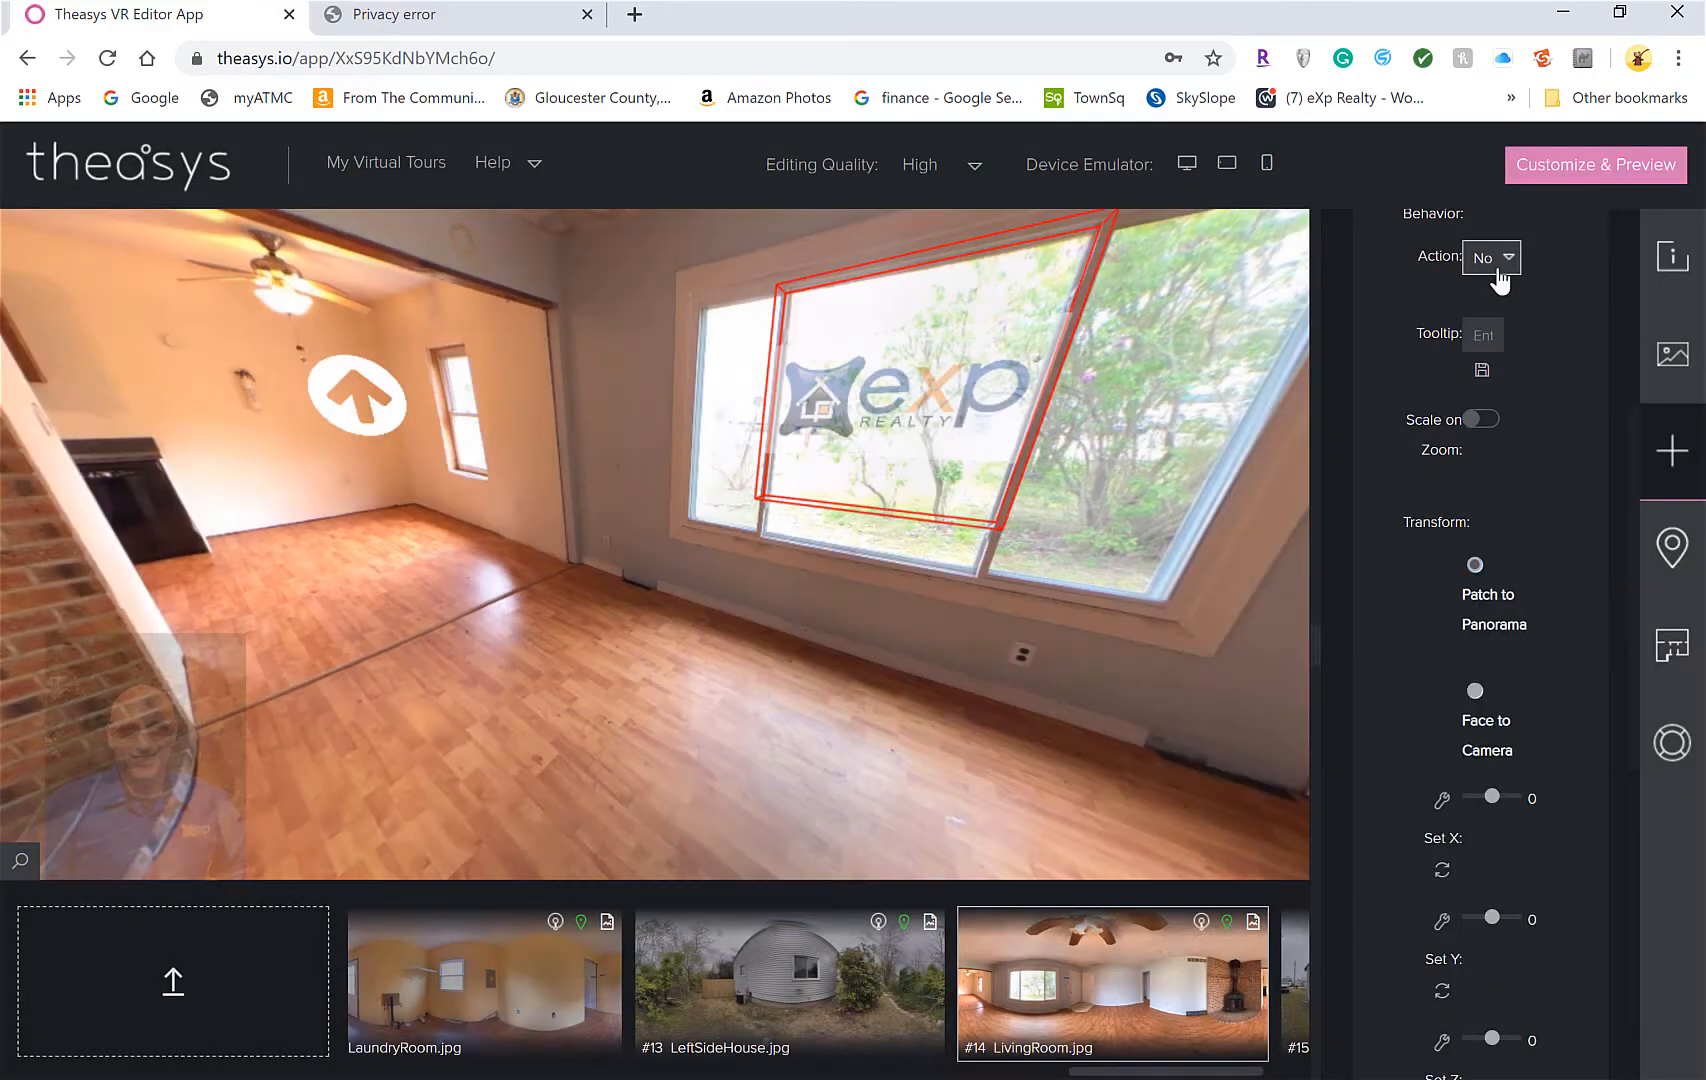
left_click(1495, 262)
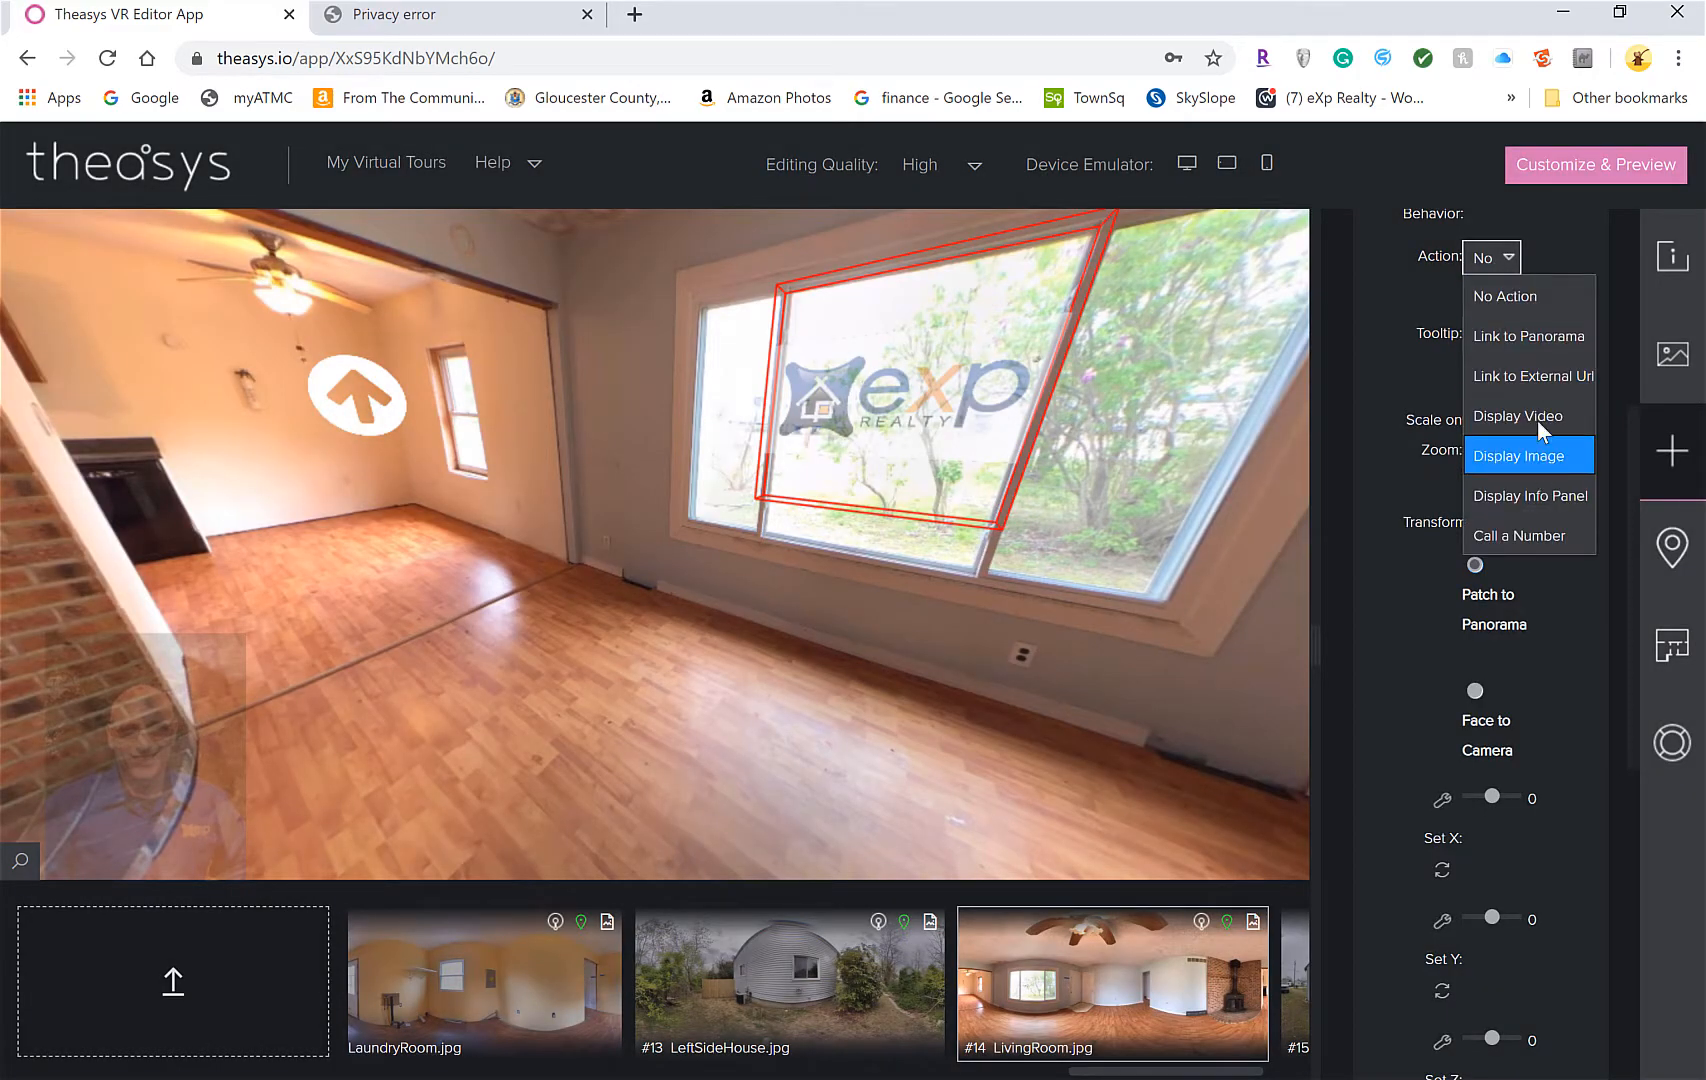
left_click(1534, 376)
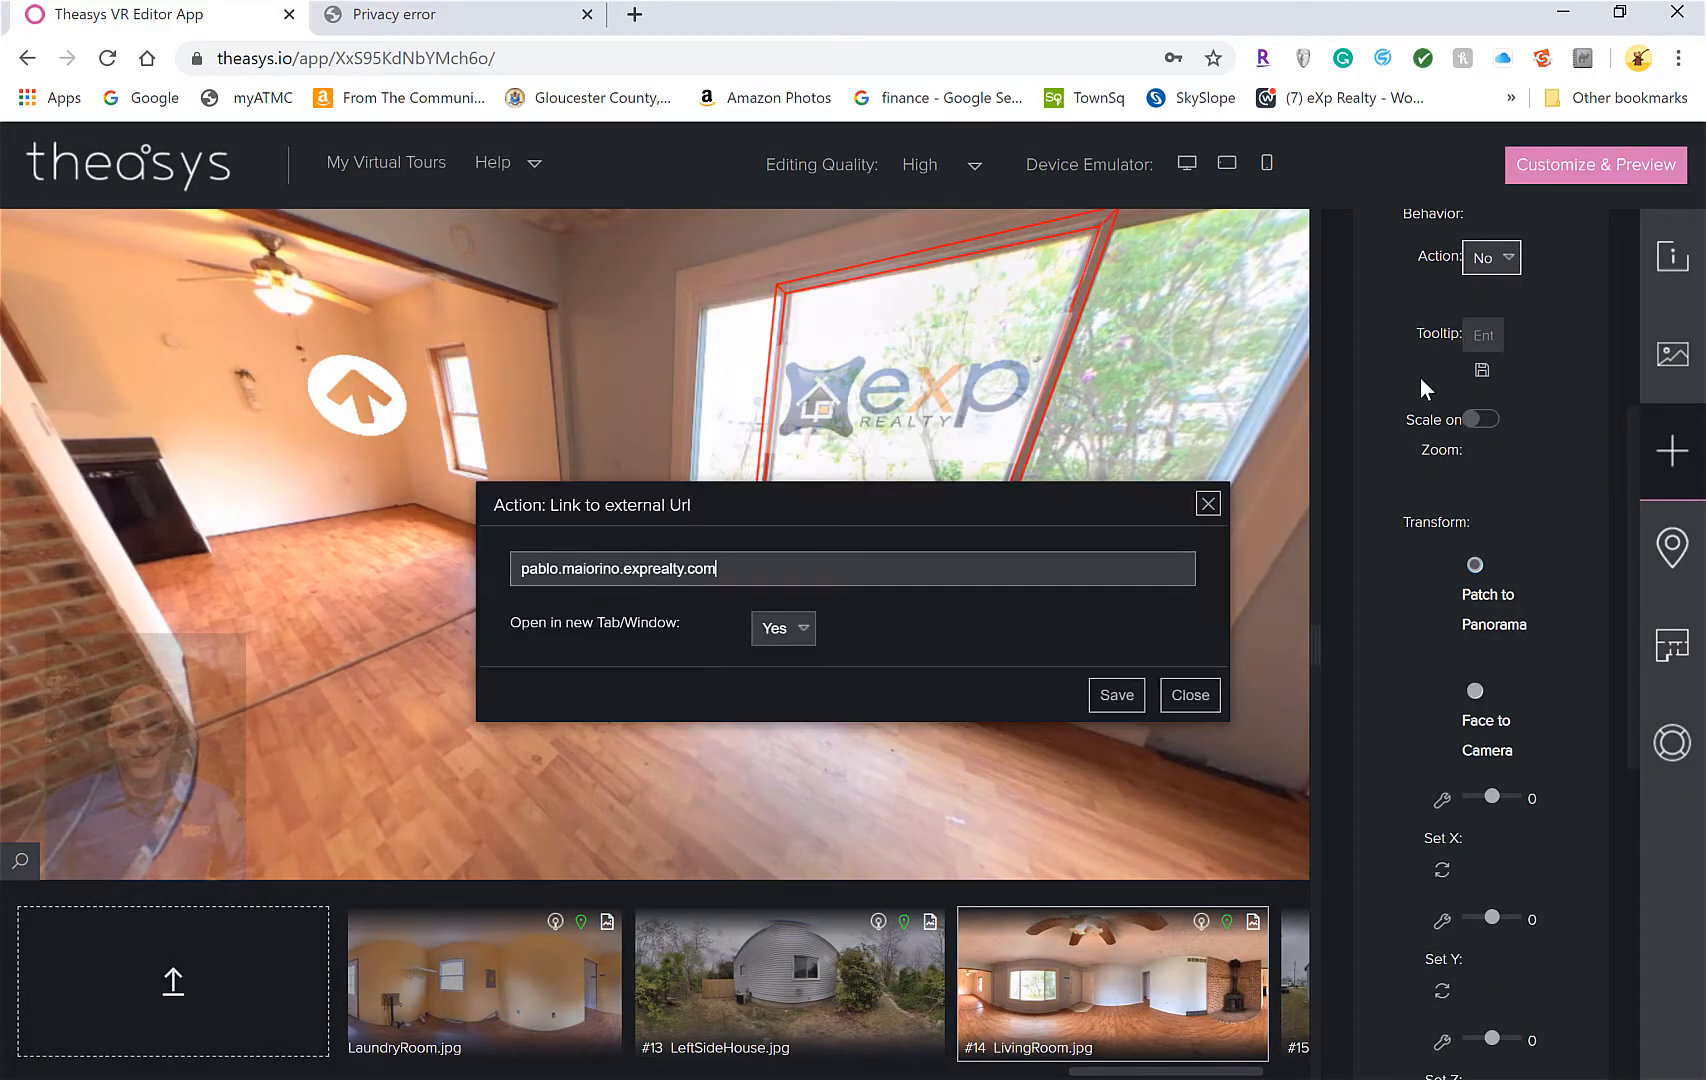
left_click(871, 564)
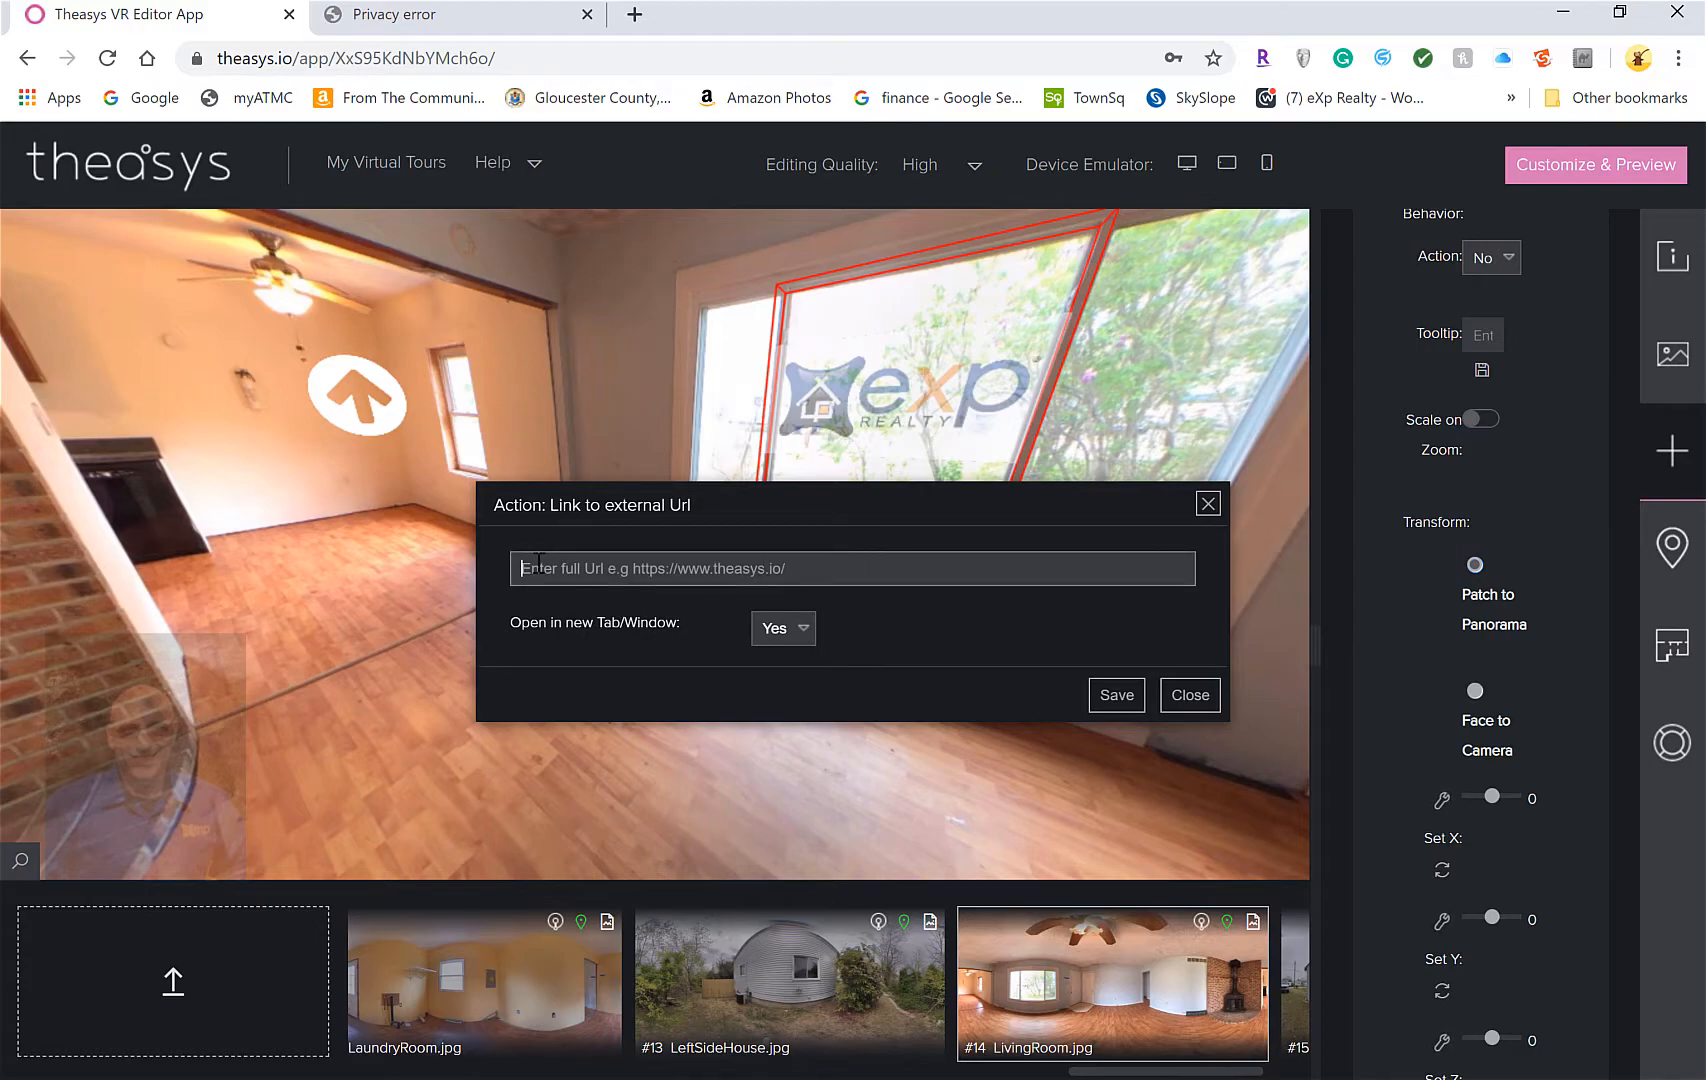
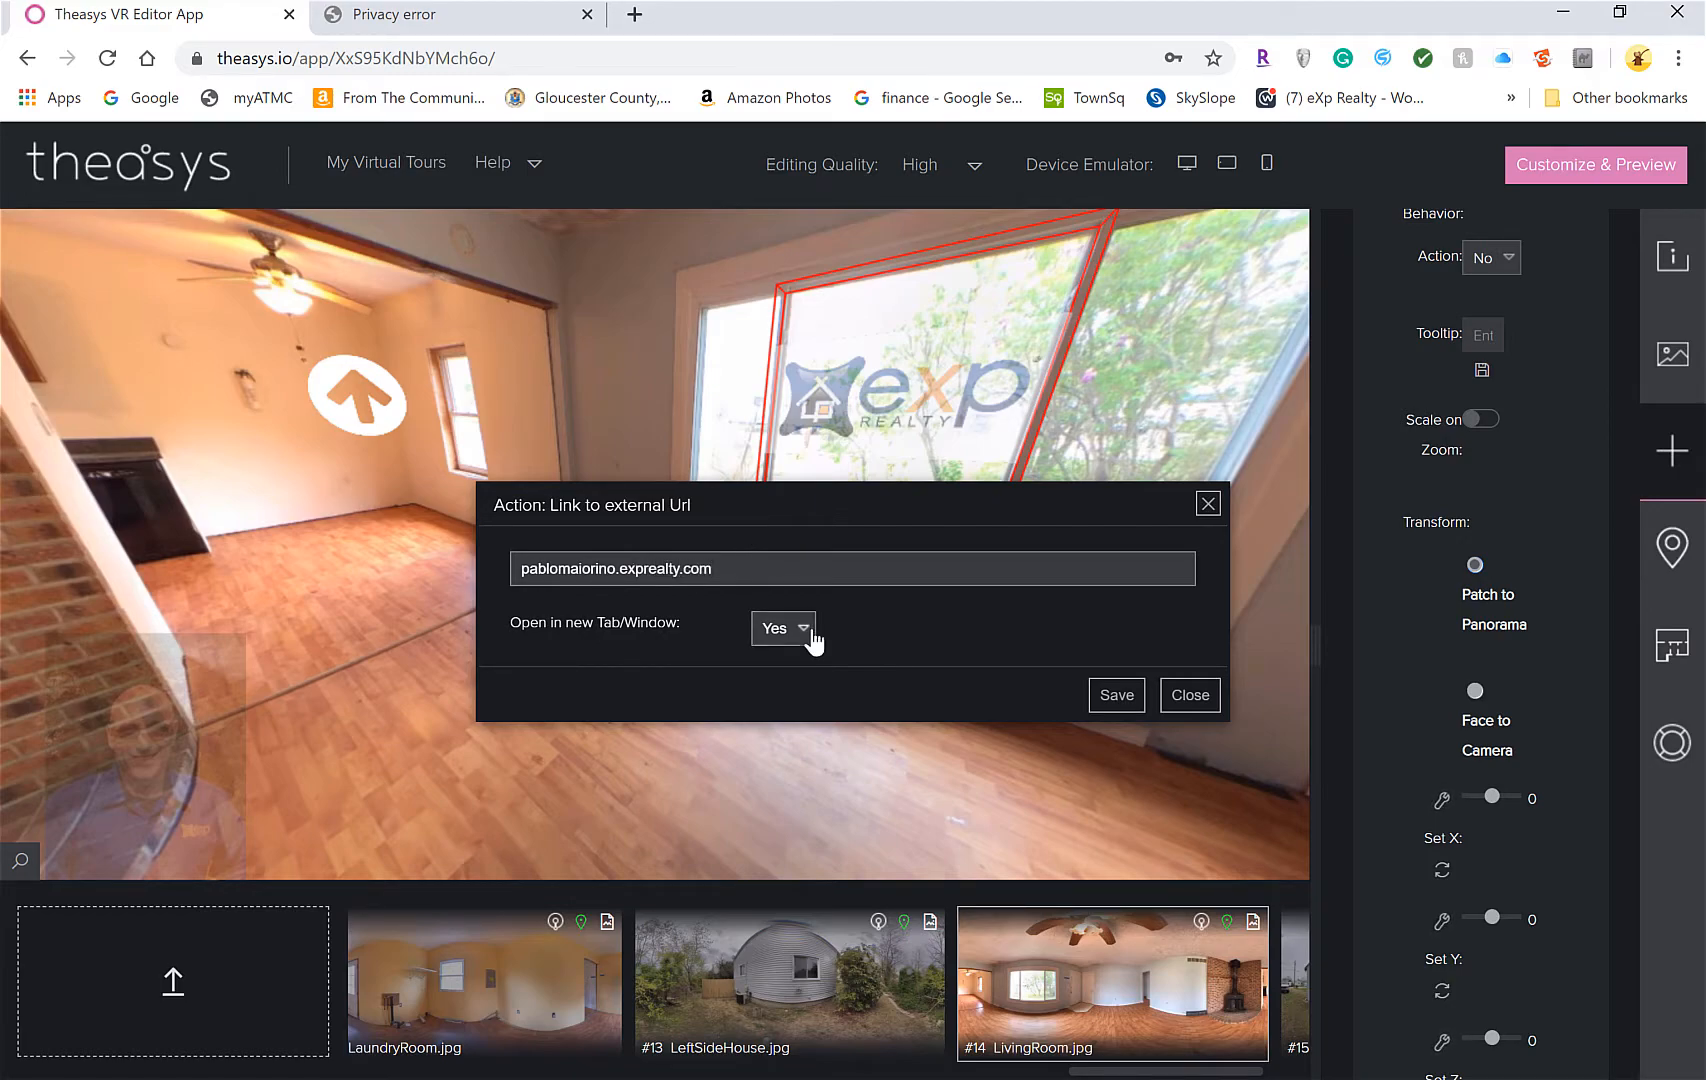
left_click(1097, 700)
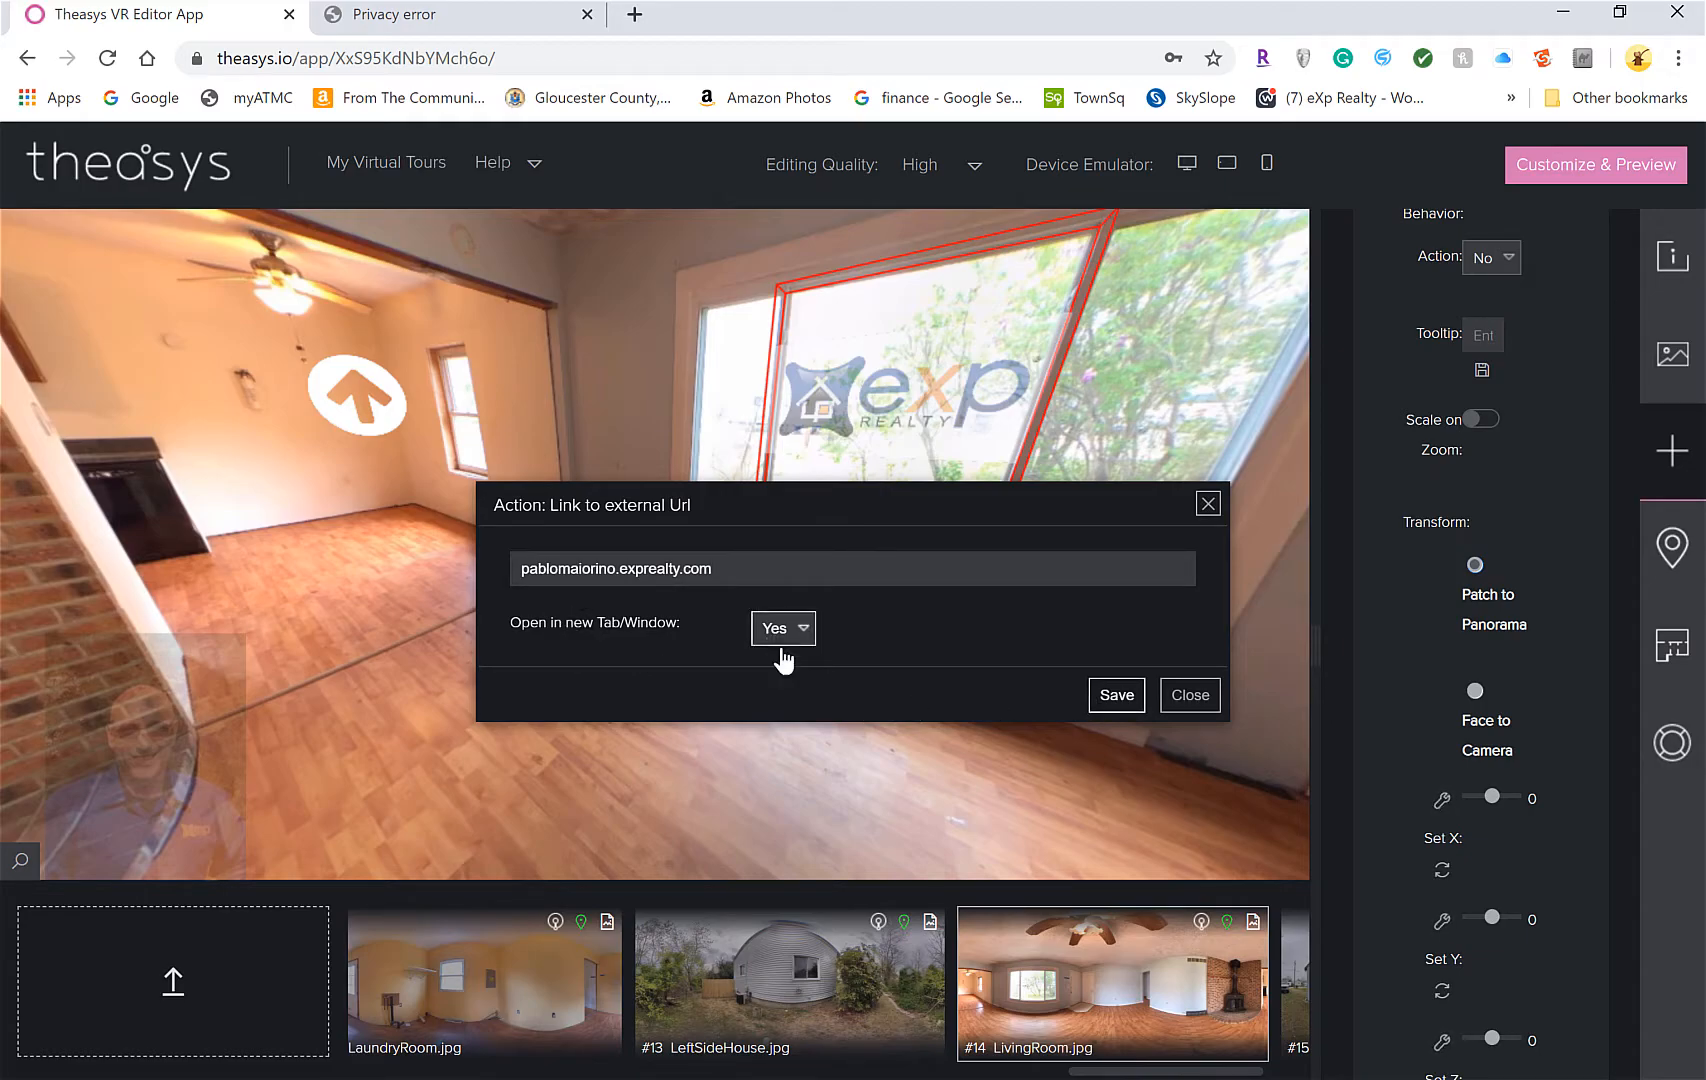
left_click(1116, 698)
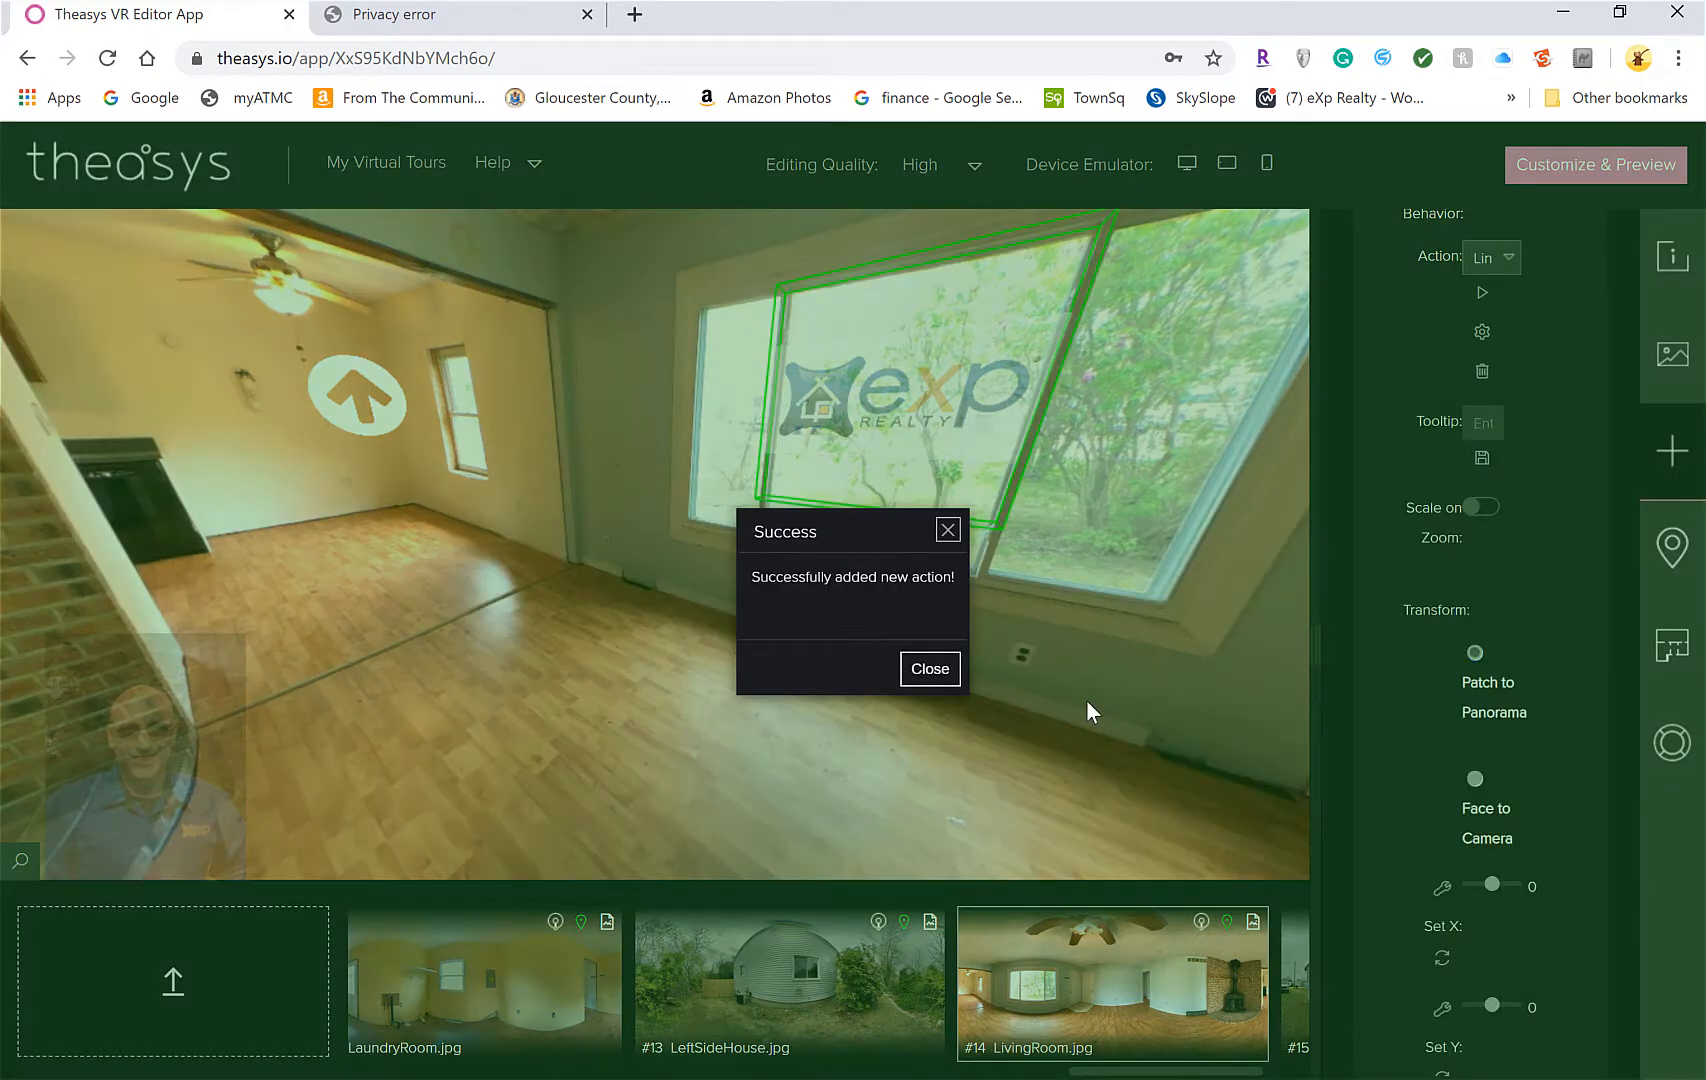
left_click(935, 670)
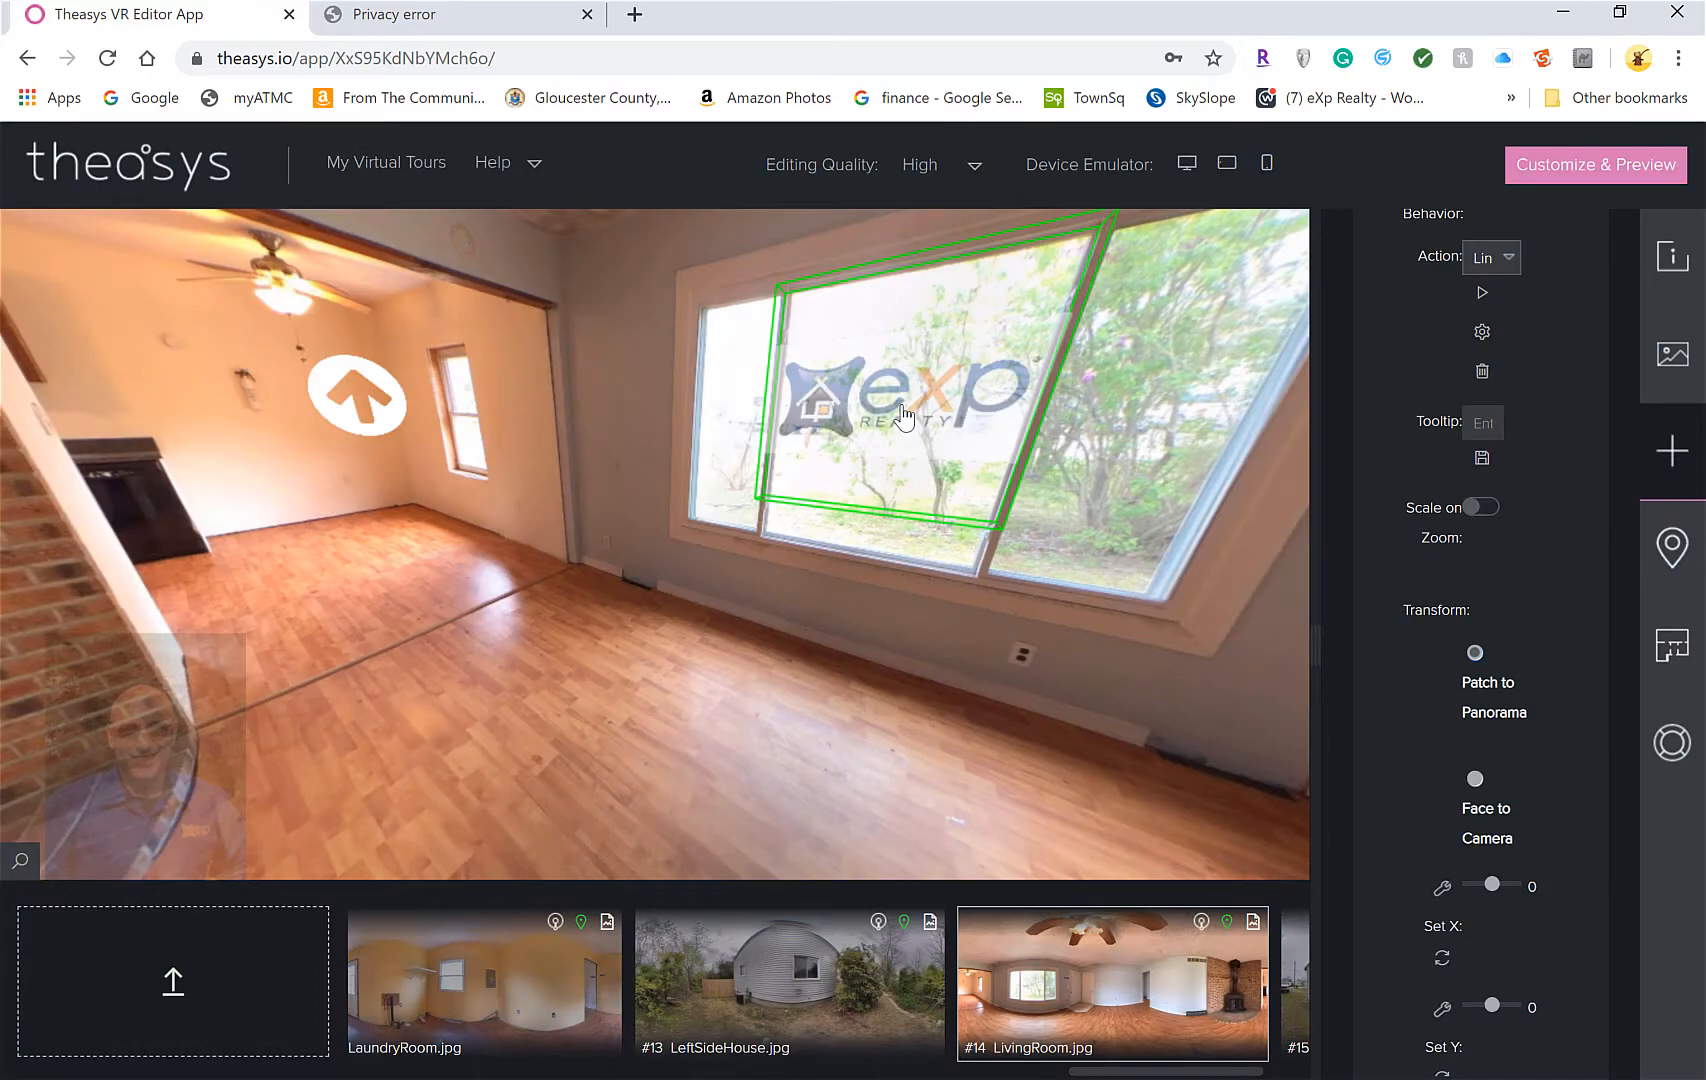
Test the corrected logo link, then close the privacy-error and agent website tabs
left_click(903, 410)
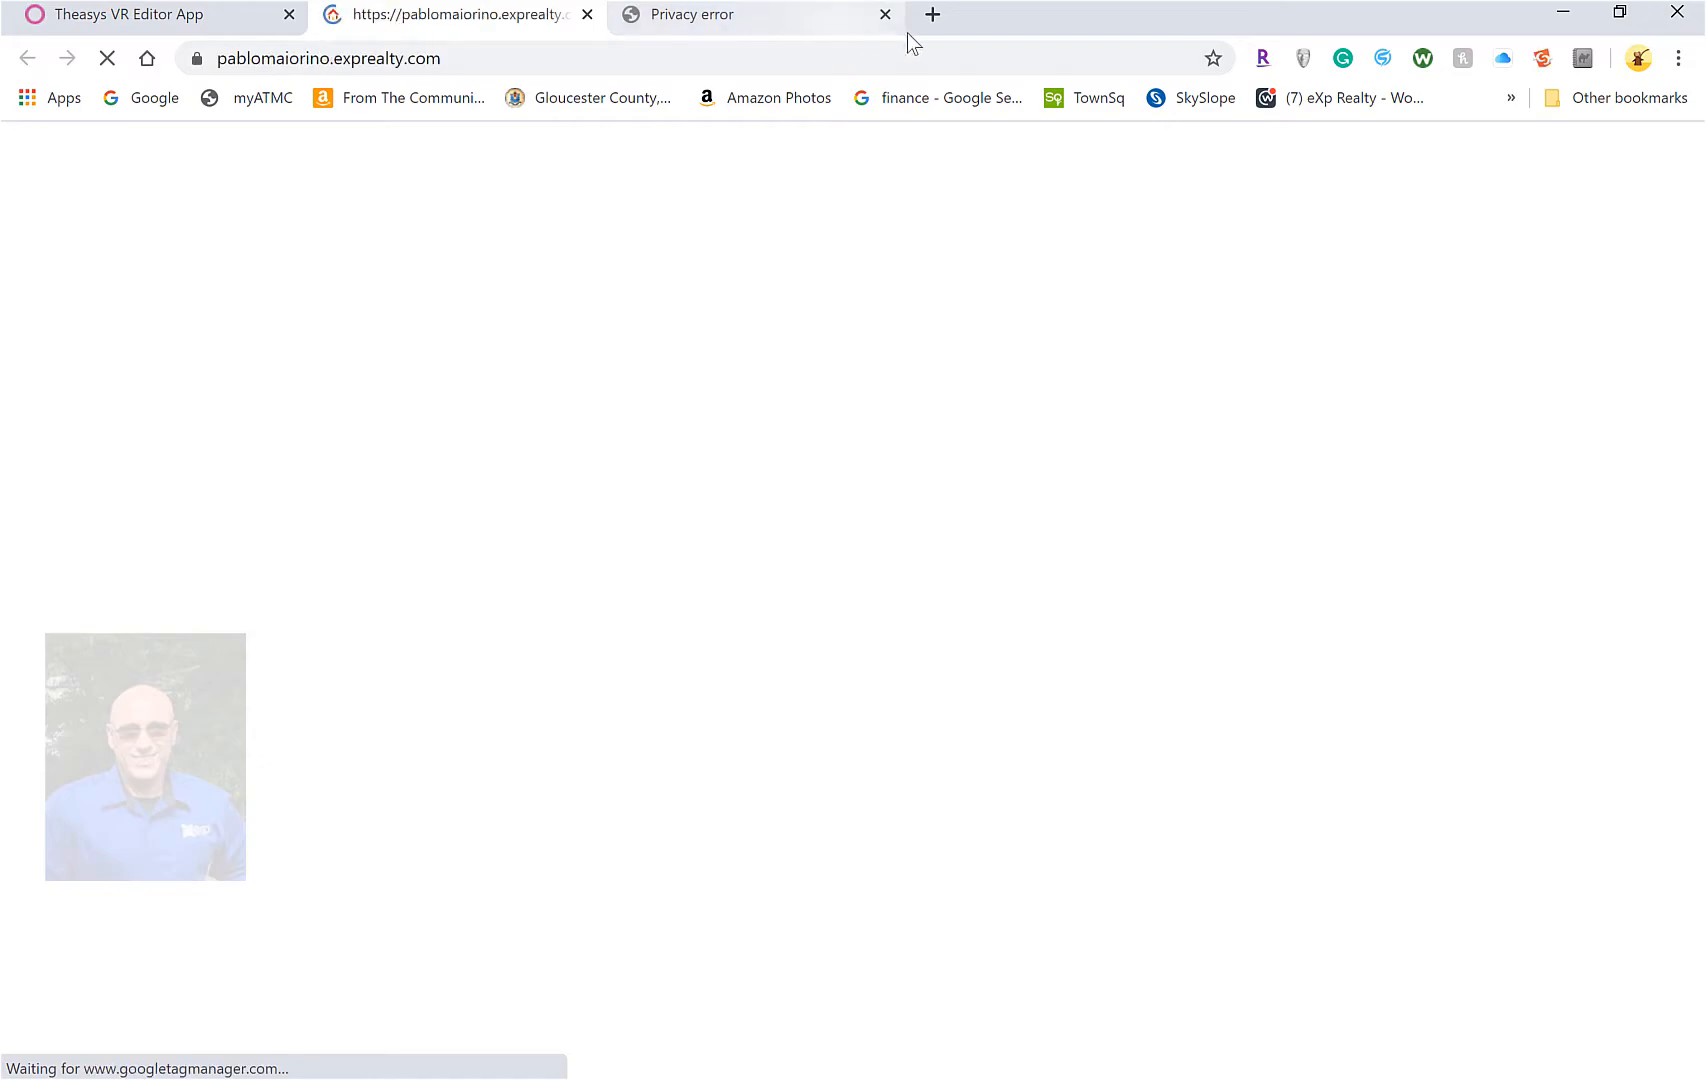
left_click(885, 14)
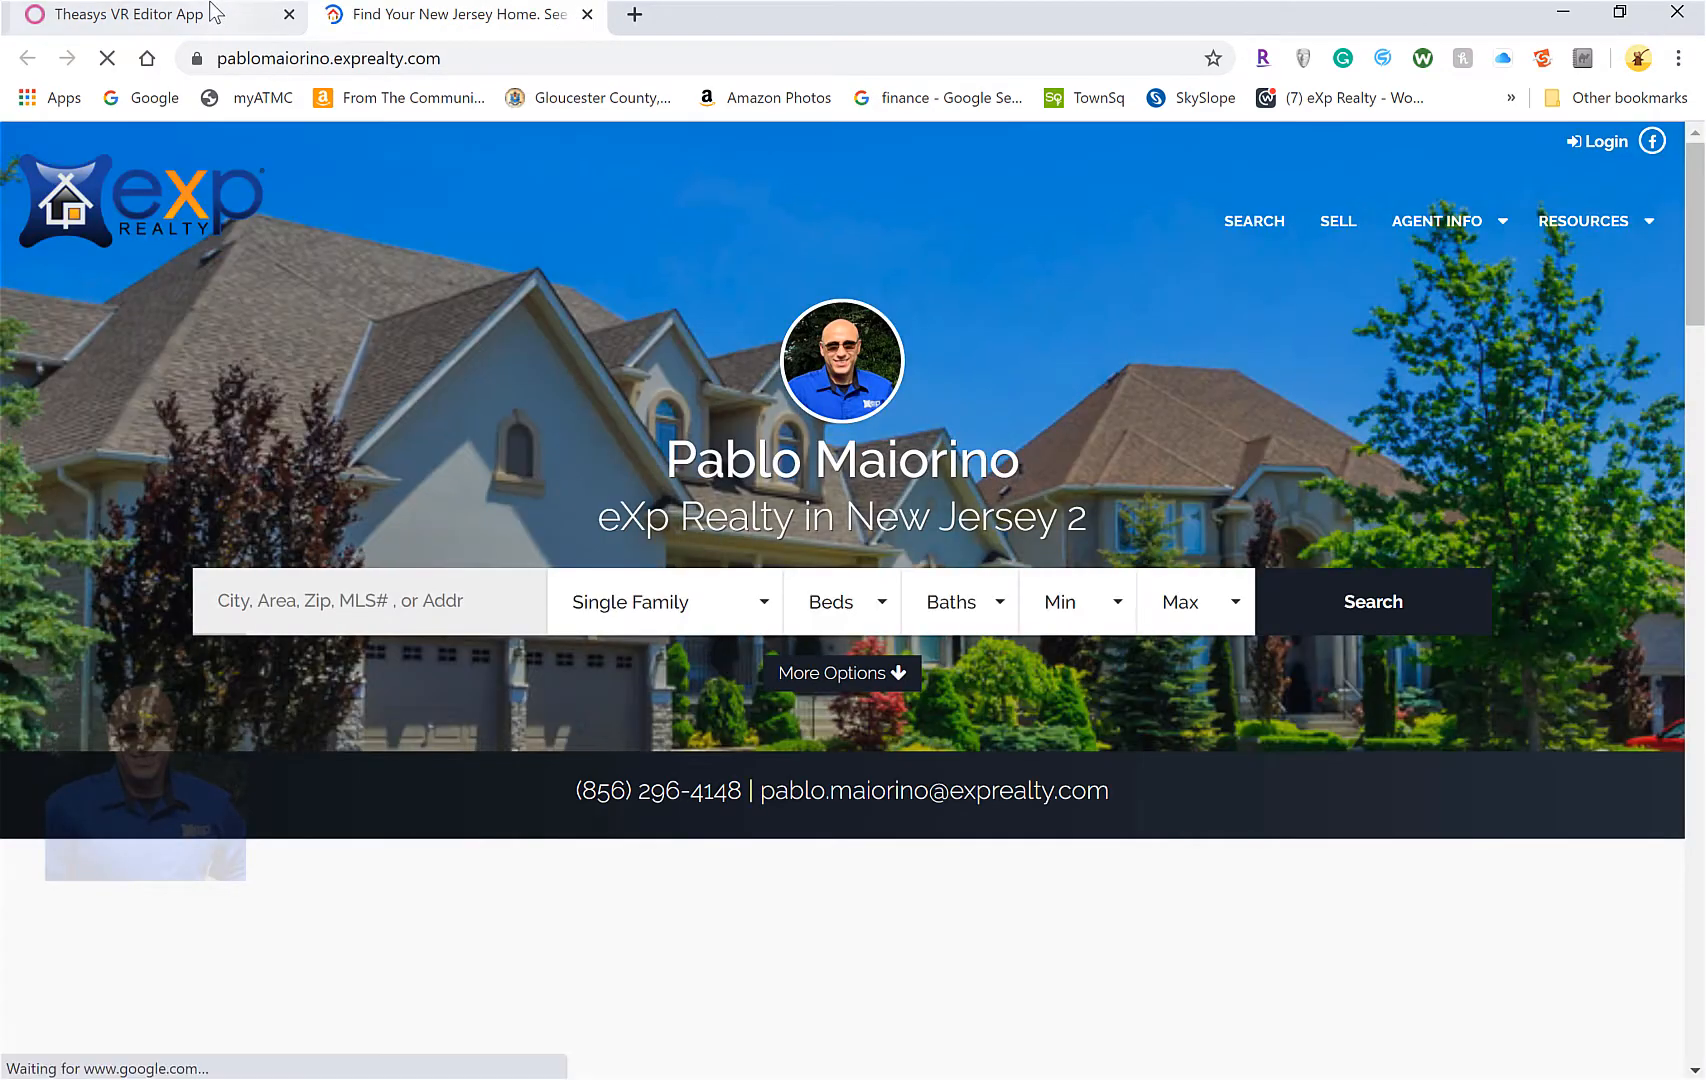
left_click(215, 14)
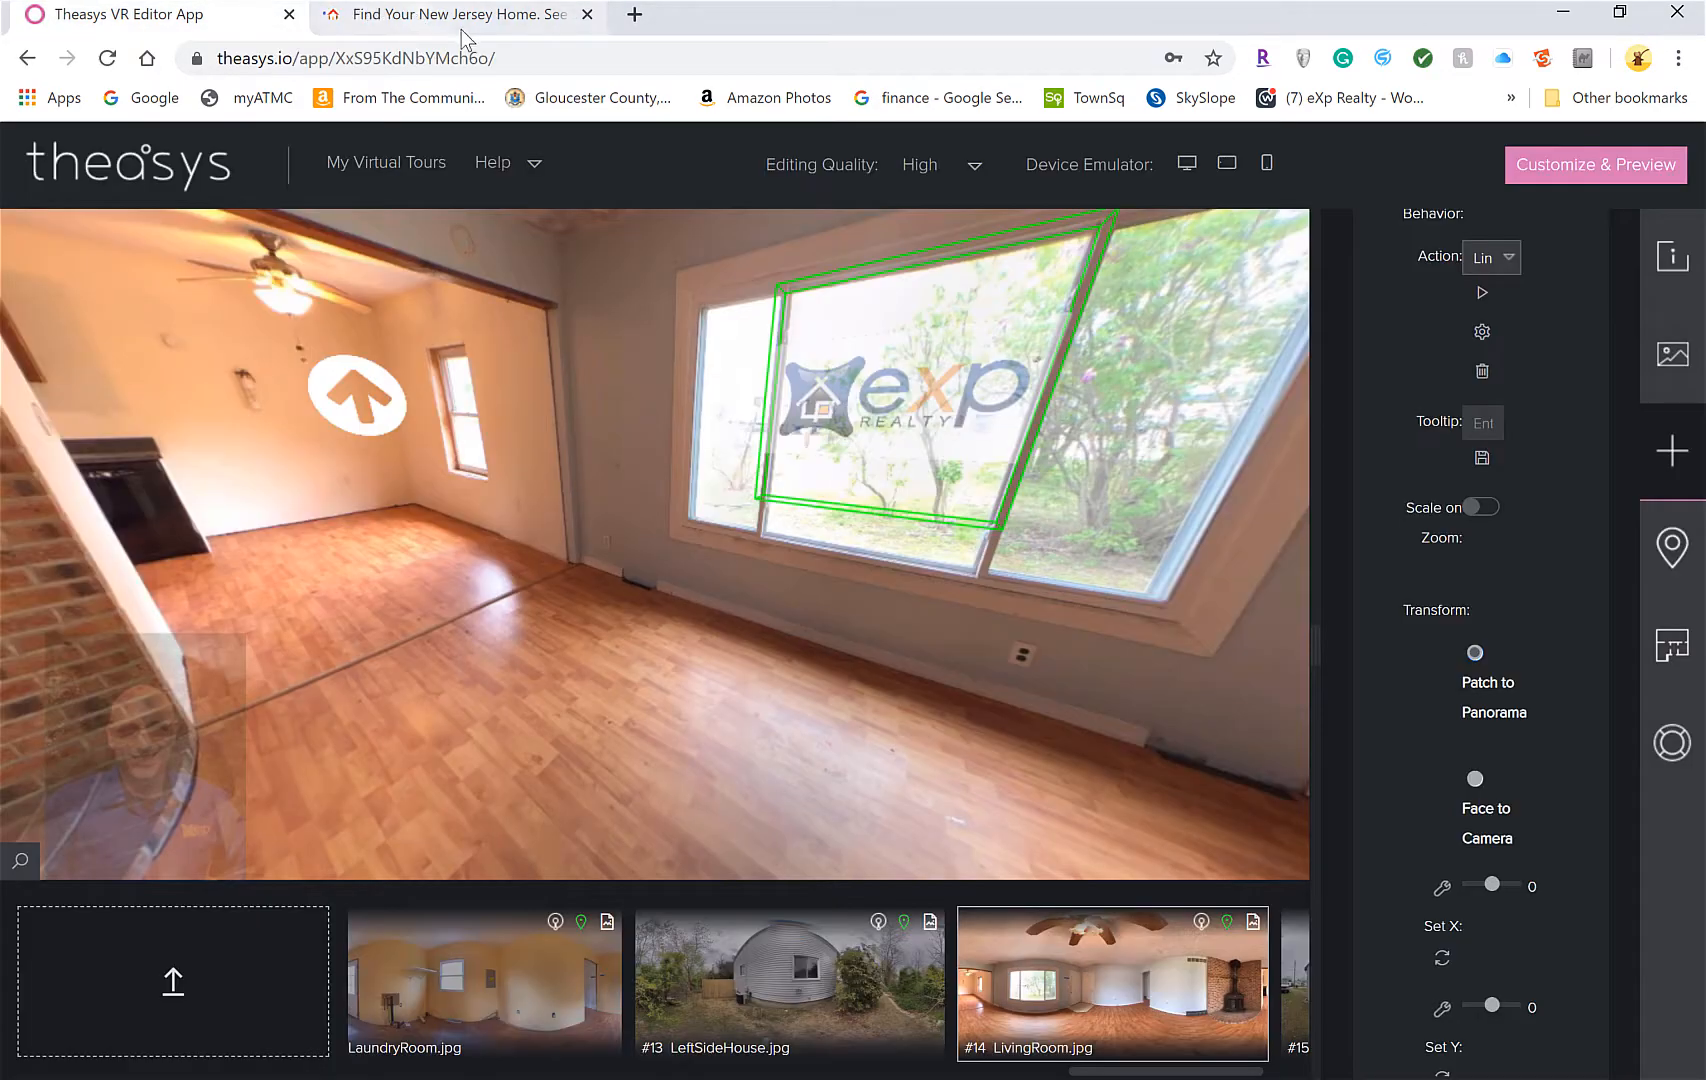
left_click(587, 14)
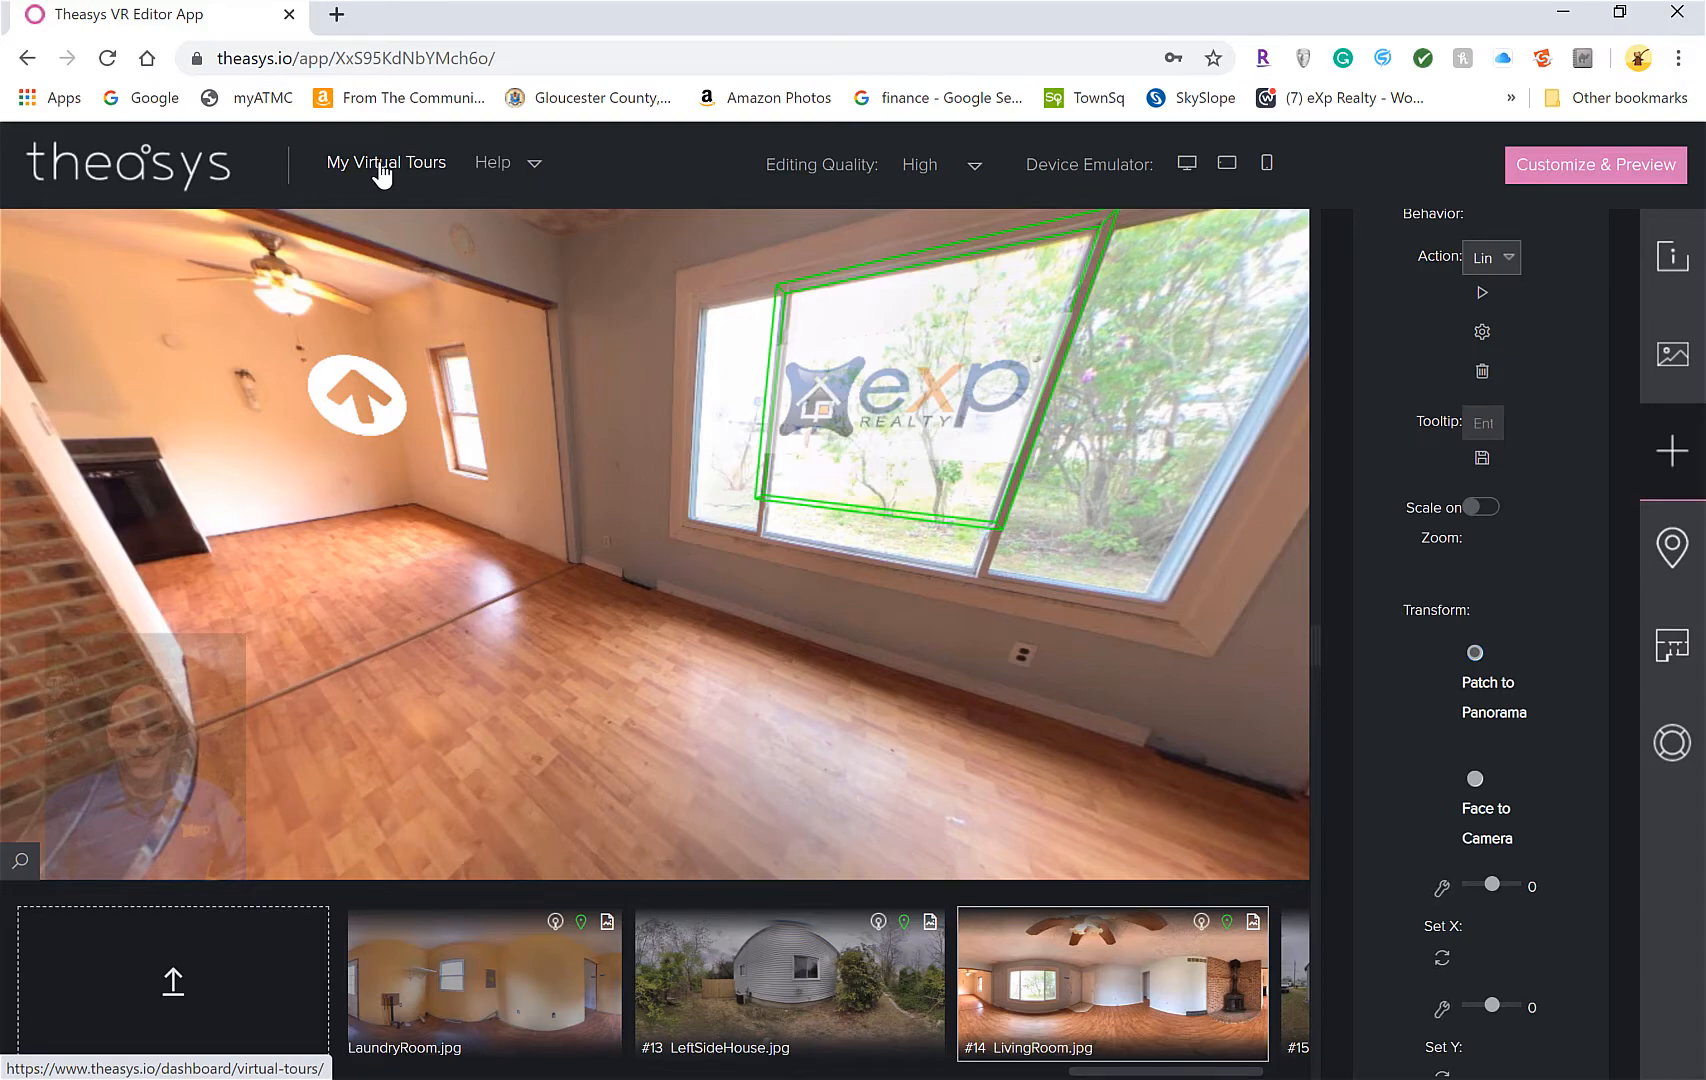
scroll(553, 353, "down", 1)
scroll(550, 349, "down", 1)
left_click_drag(390, 420, 978, 500)
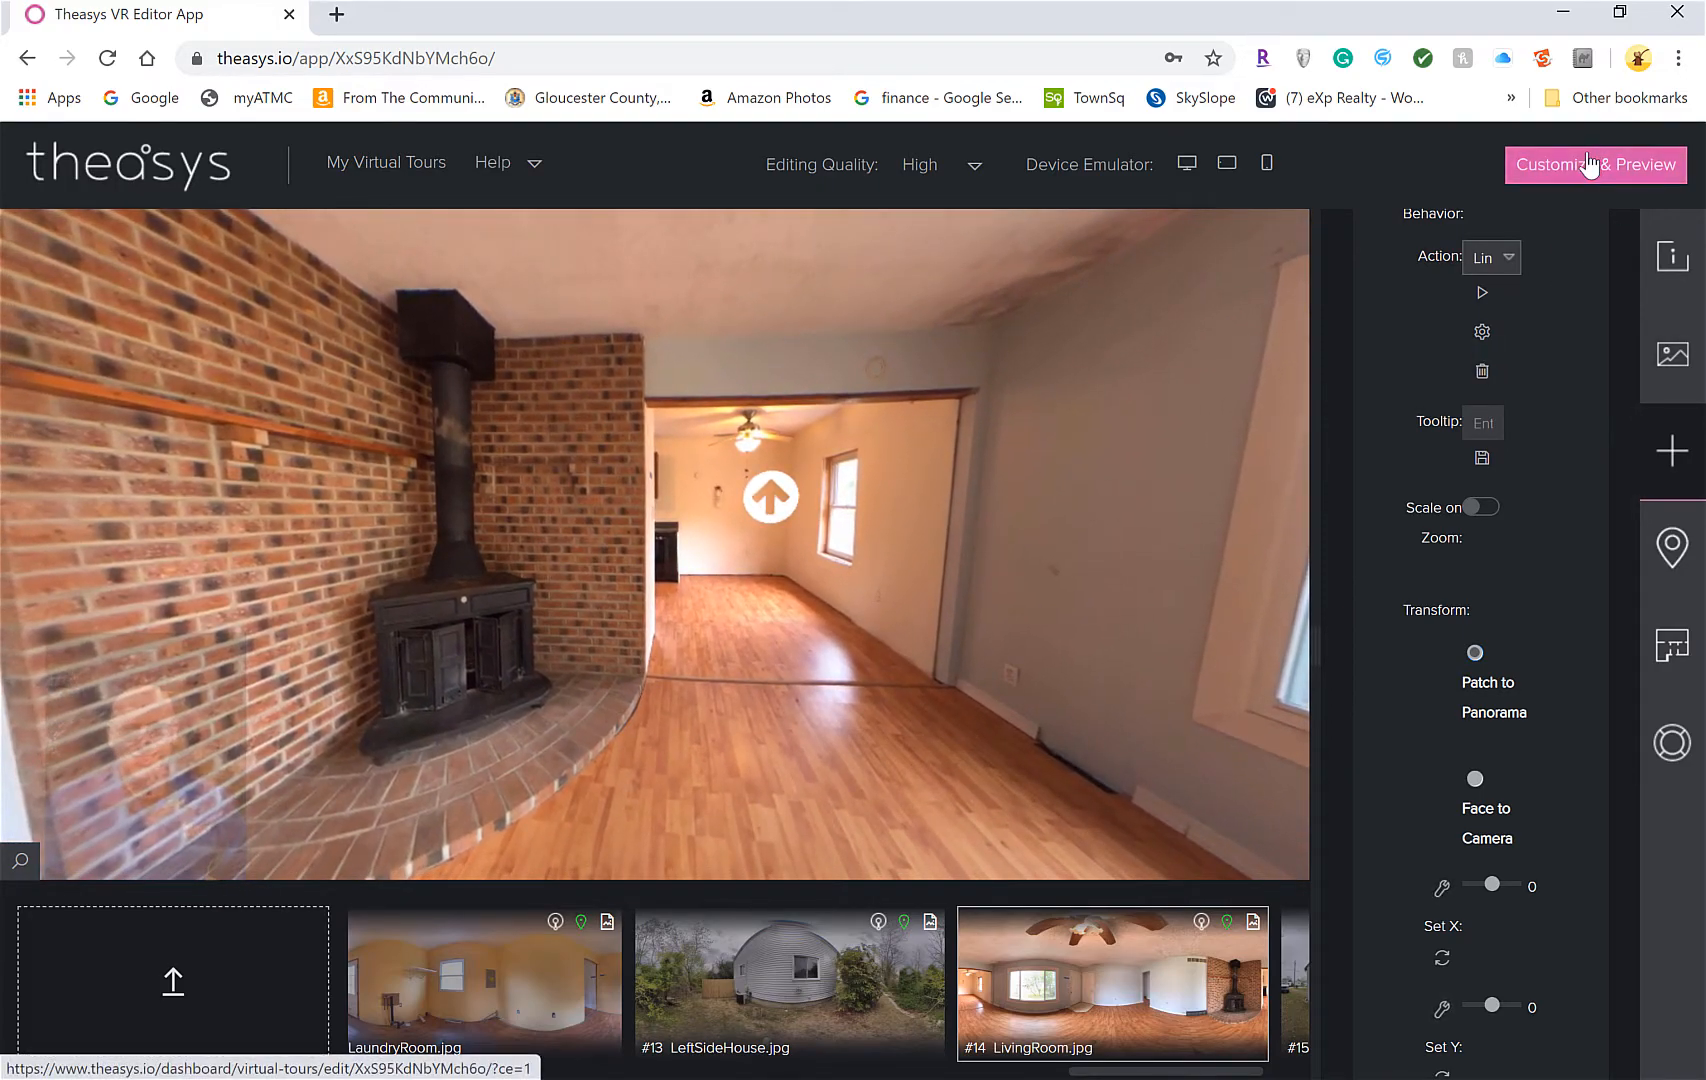
Edit the DemoTour28 embed under Customize & Embed and expand its Autoplay and Logo settings
left_click(1645, 167)
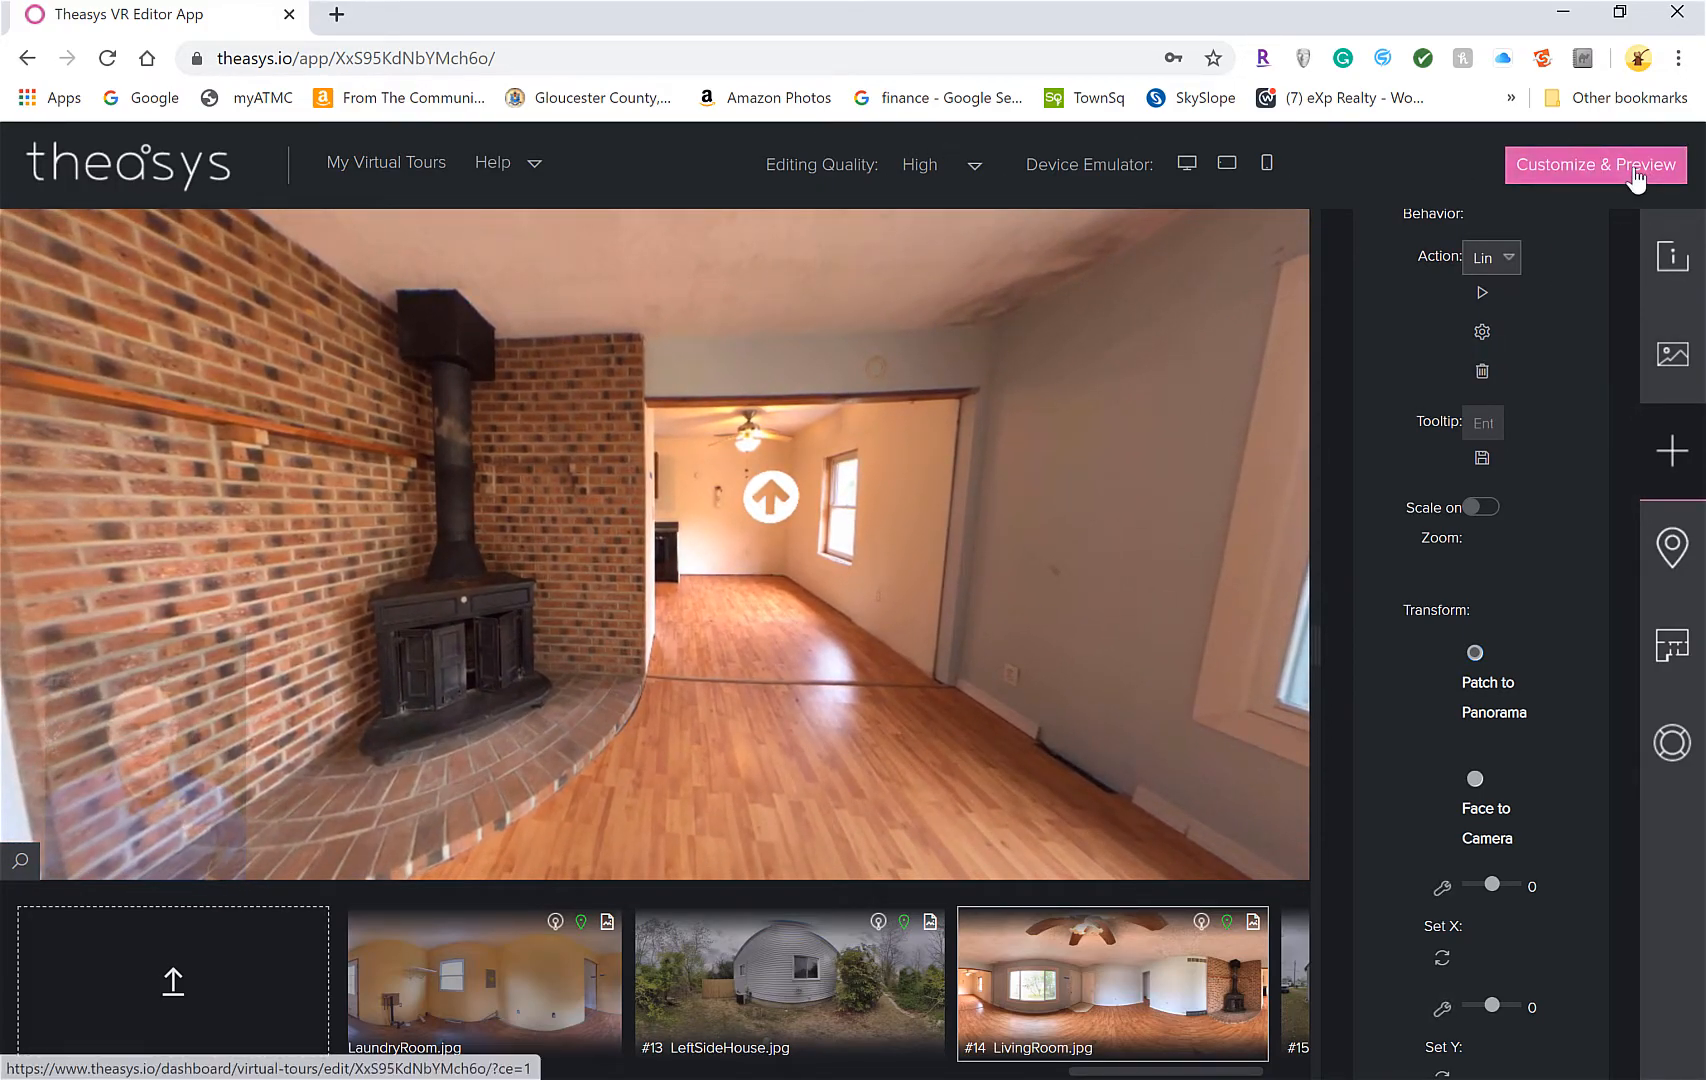
scroll(839, 347, "down", 3)
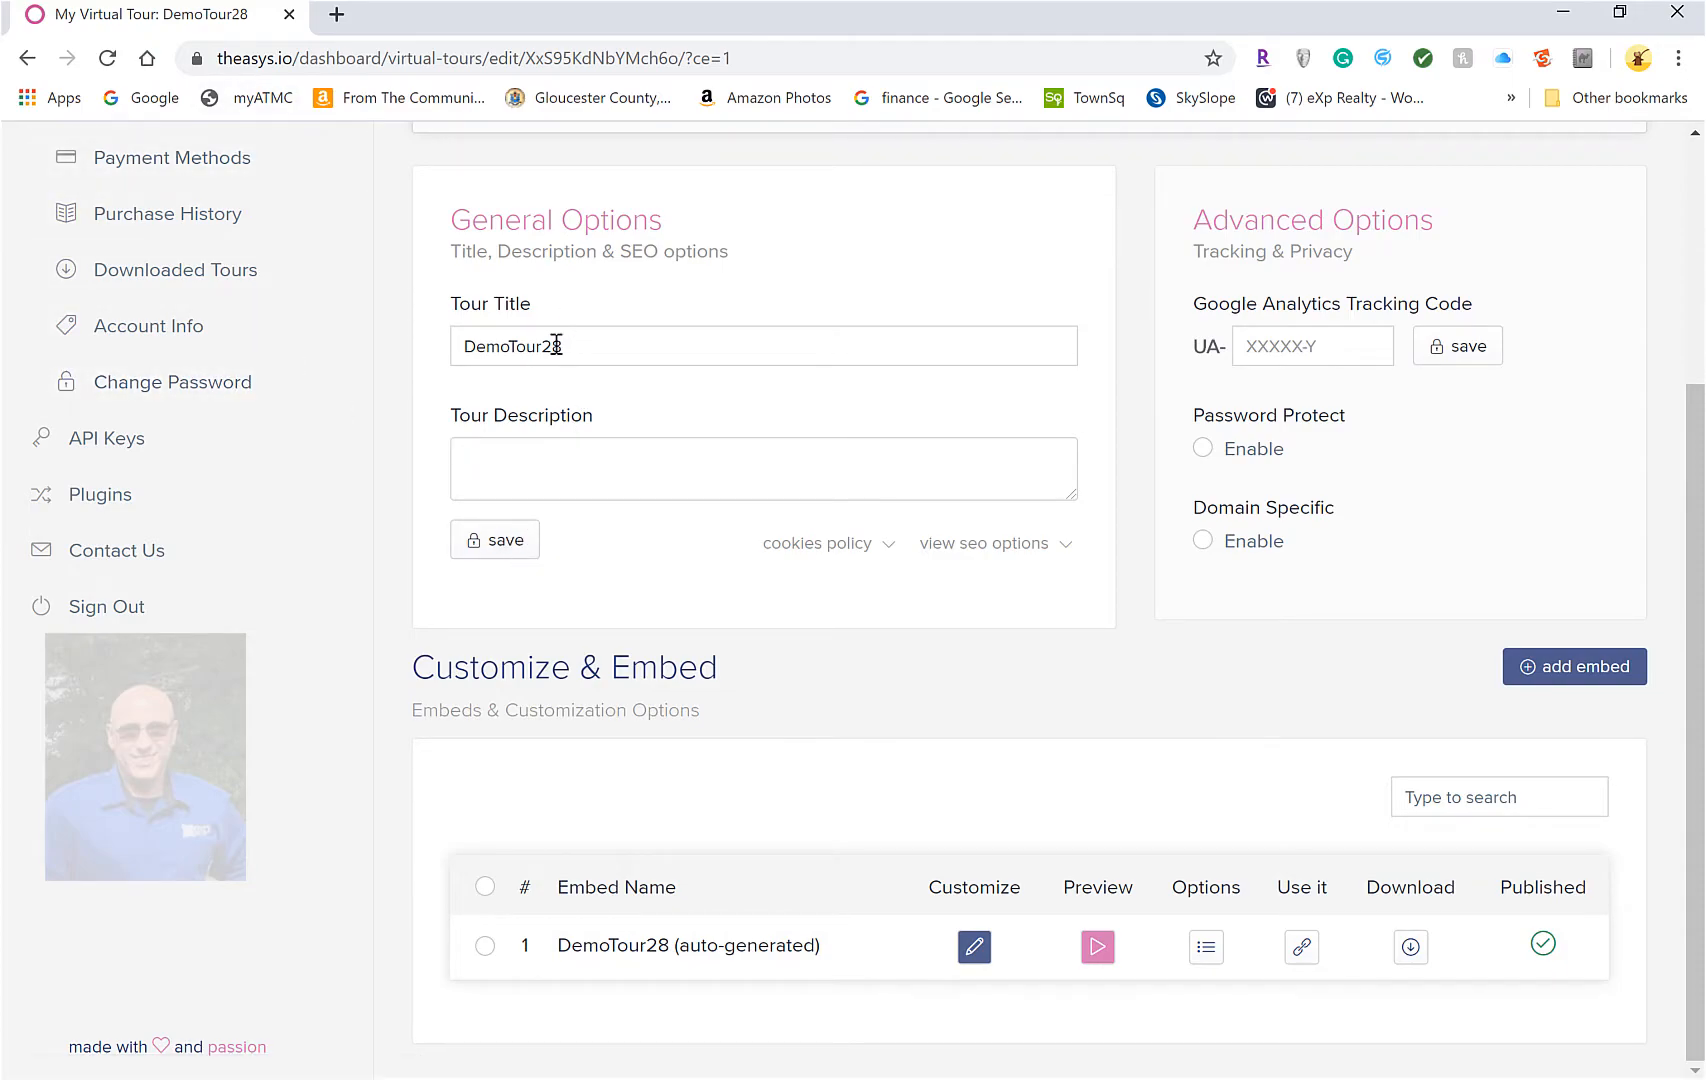
left_click(975, 949)
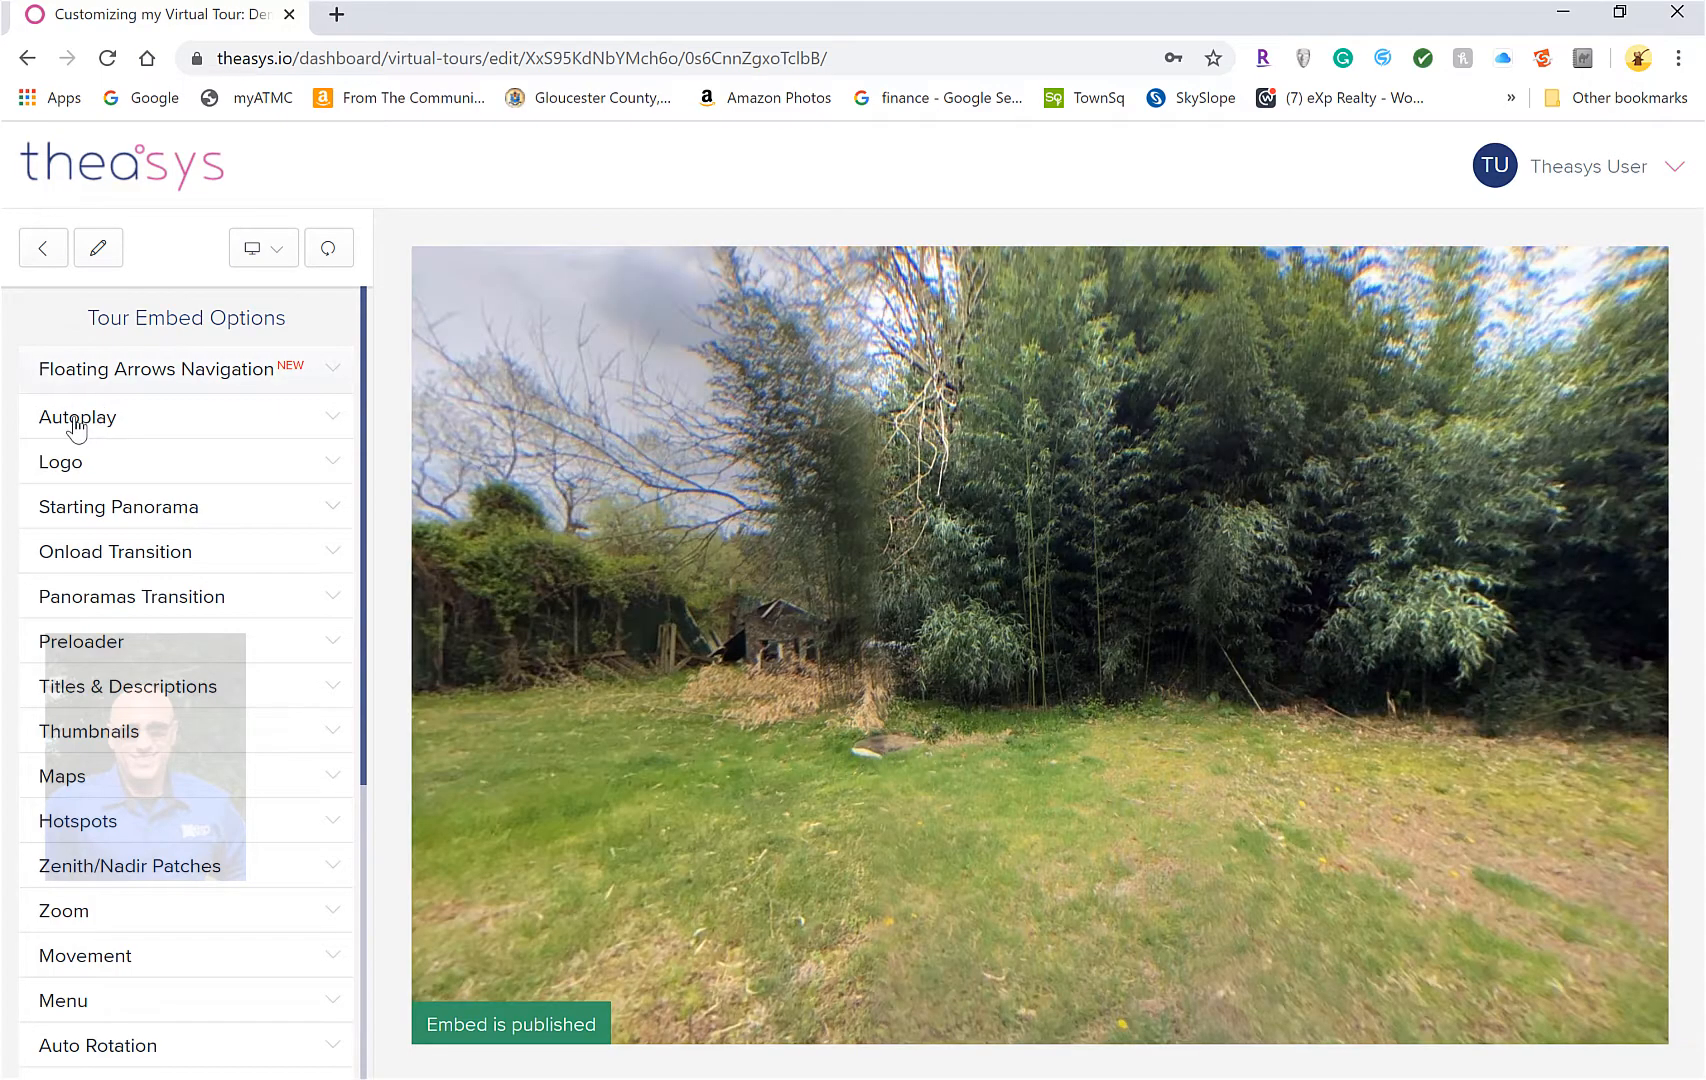
left_click(77, 420)
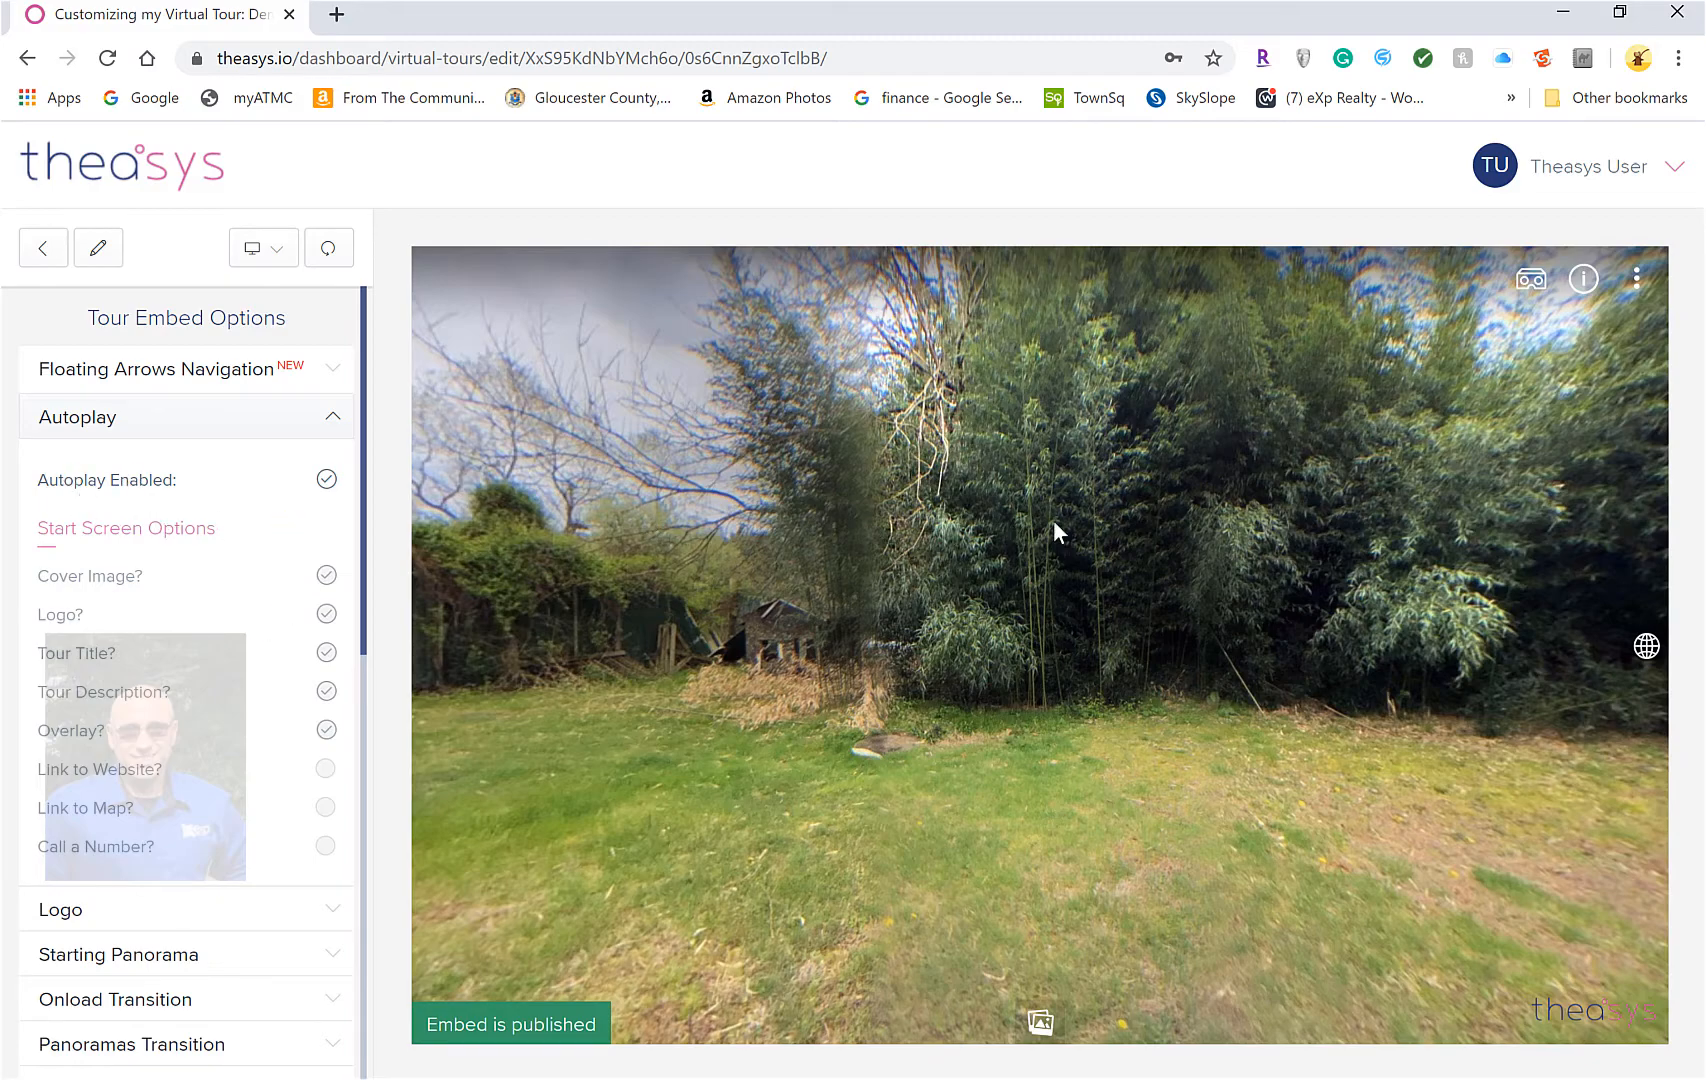
left_click(136, 420)
left_click(80, 465)
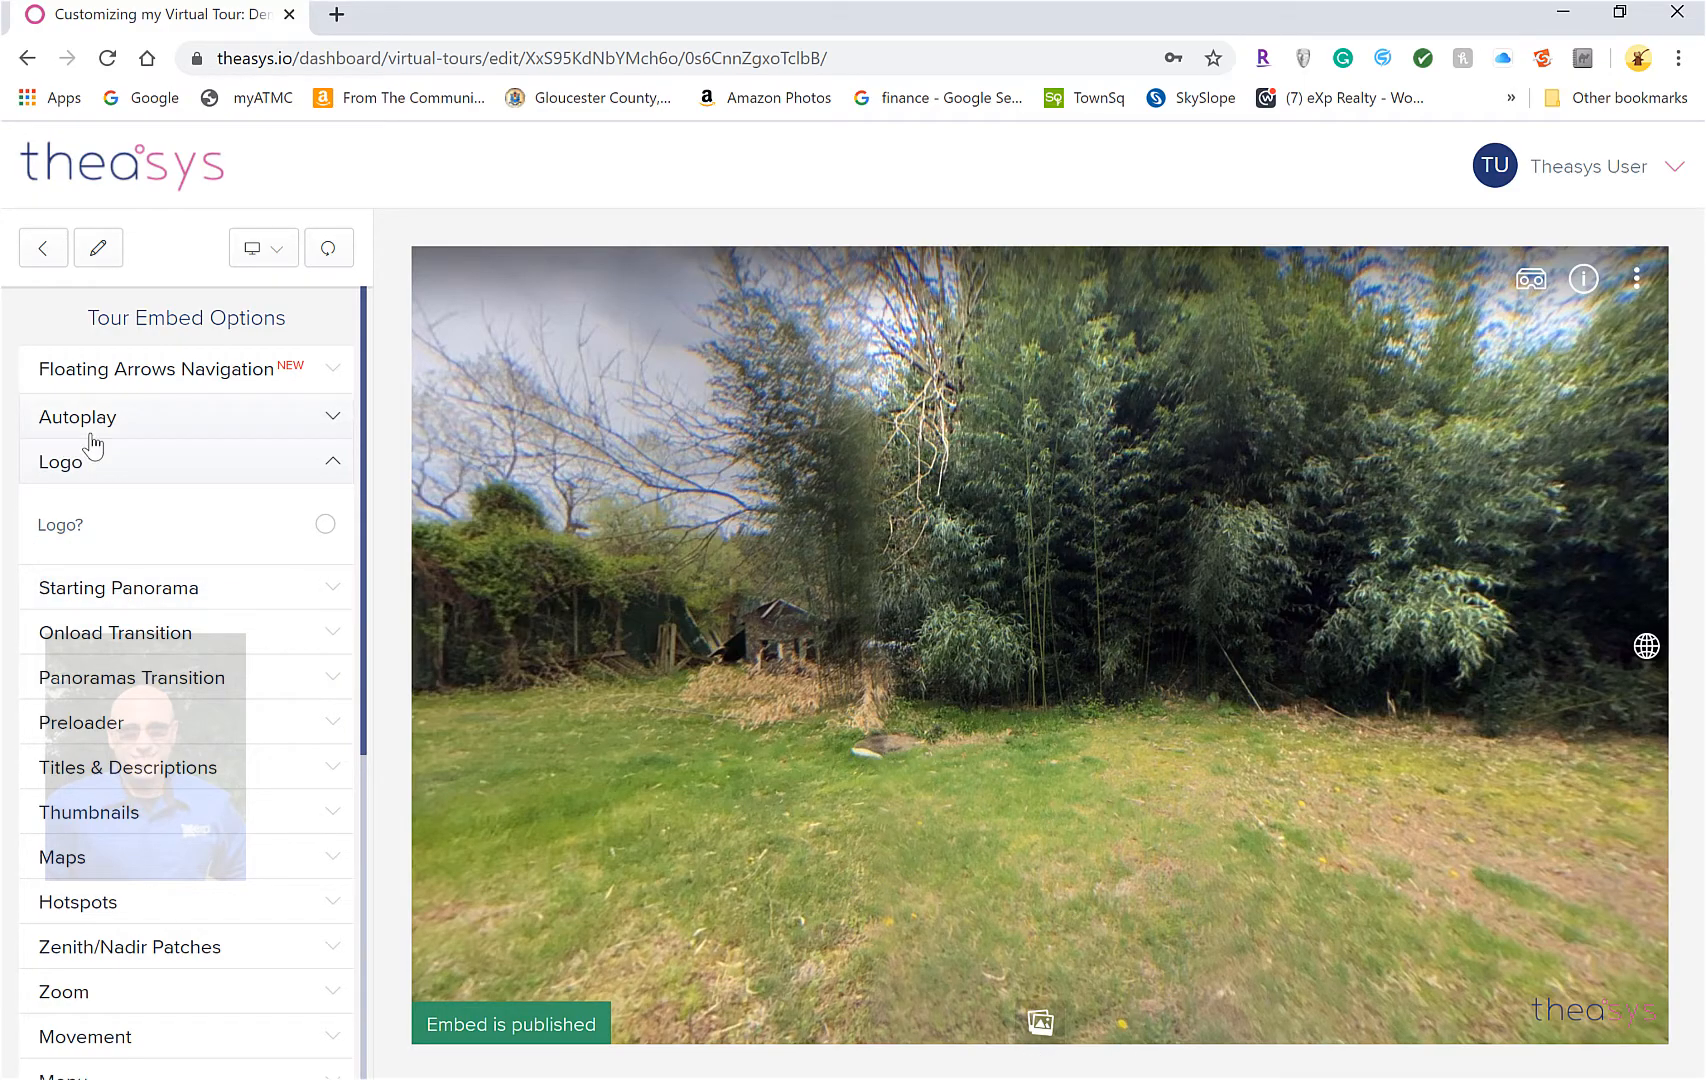
Choose LivingRoom.jpg as the embed's Starting Panorama and look around the living-room preview
left_click(118, 587)
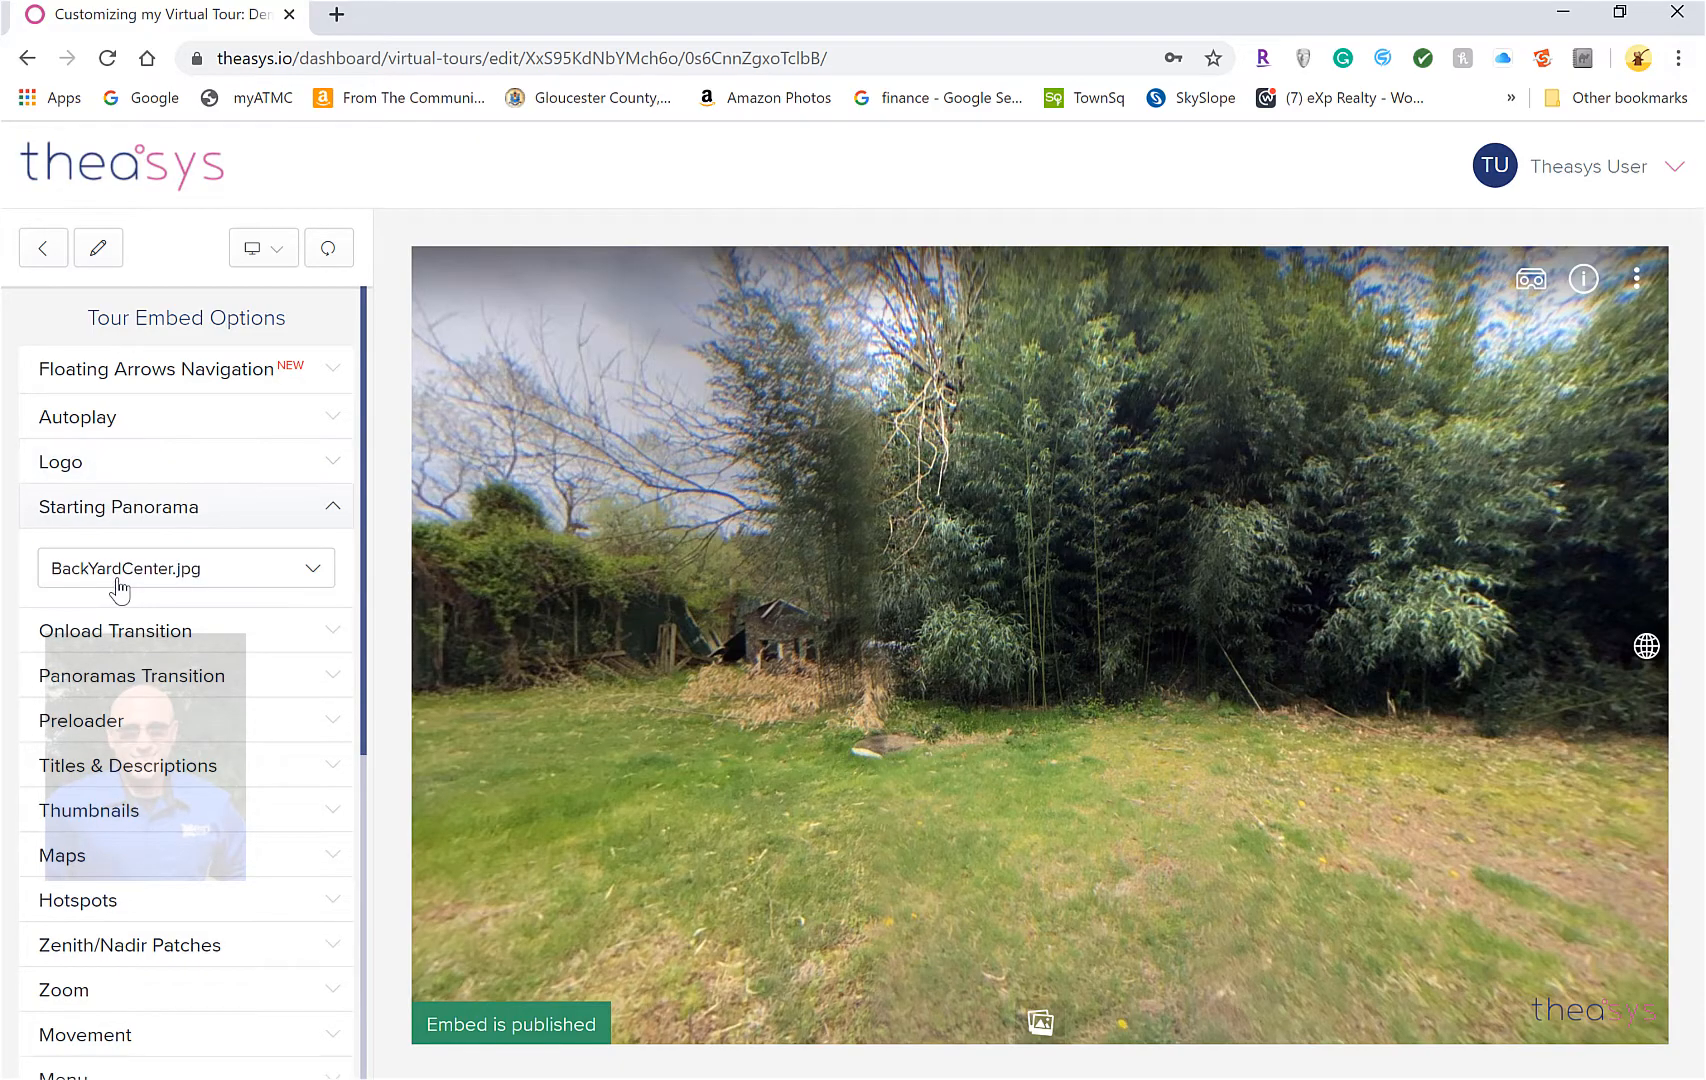
left_click(200, 570)
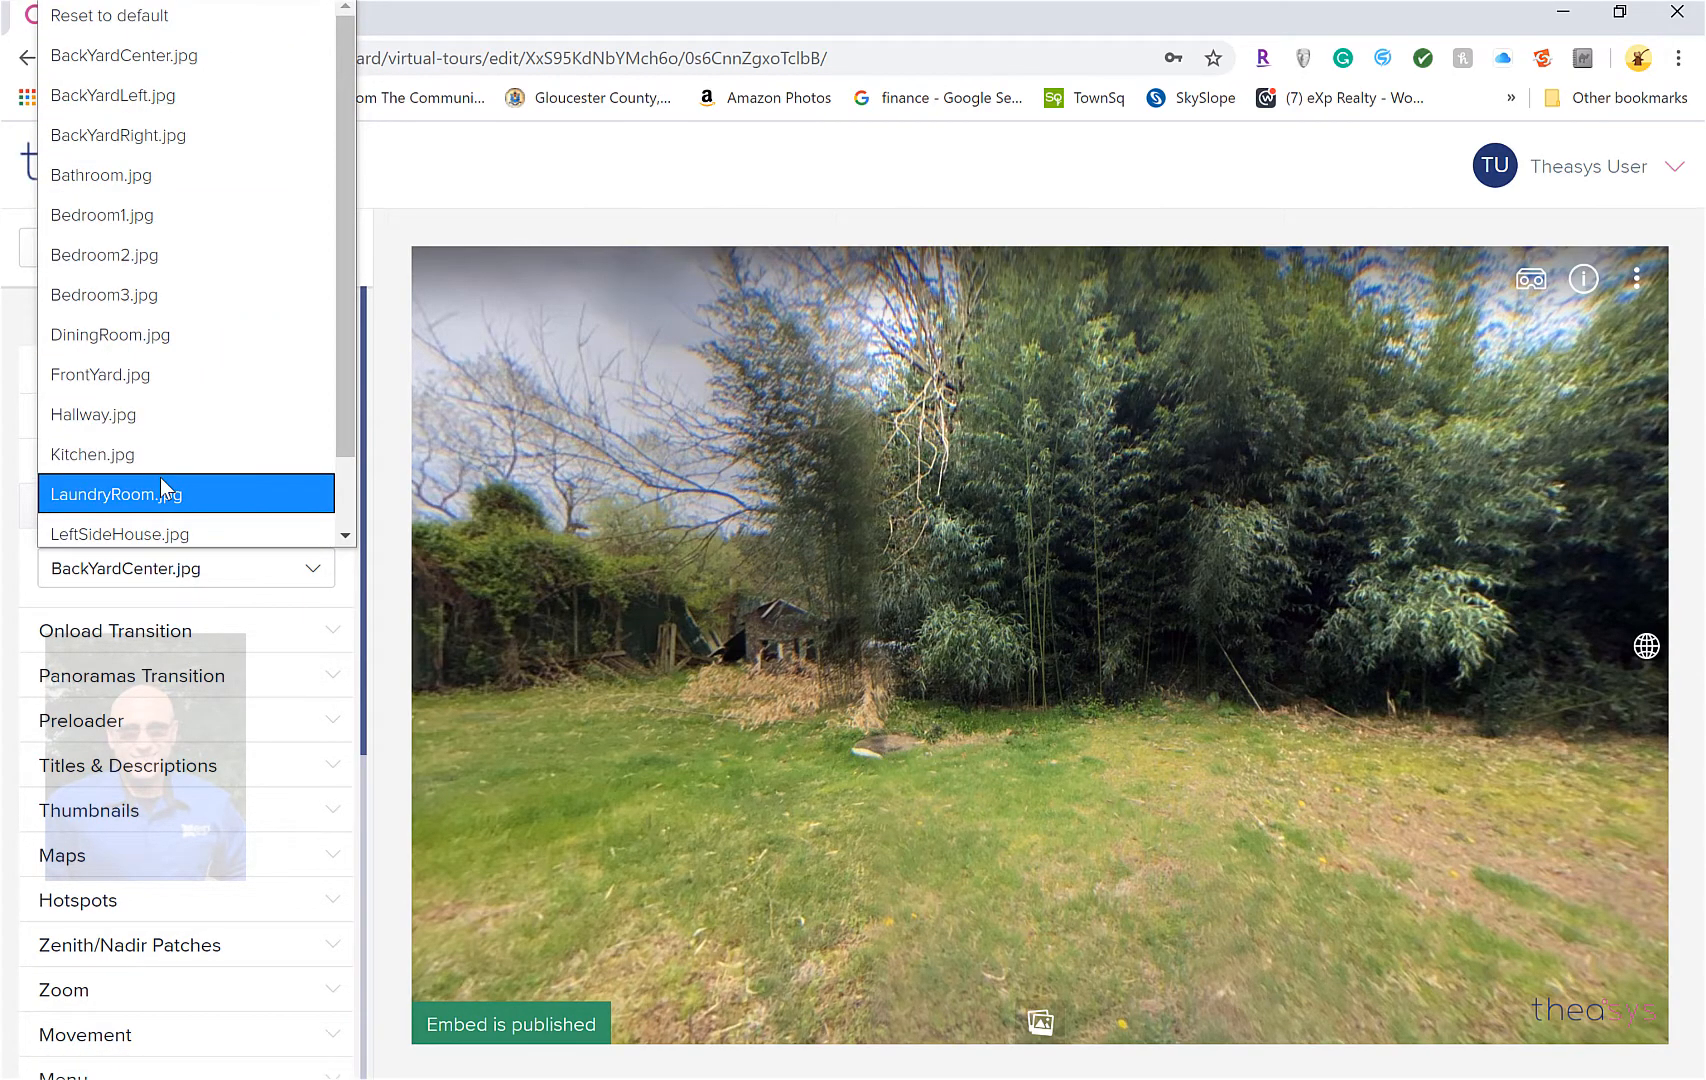
left_click_drag(340, 413, 356, 470)
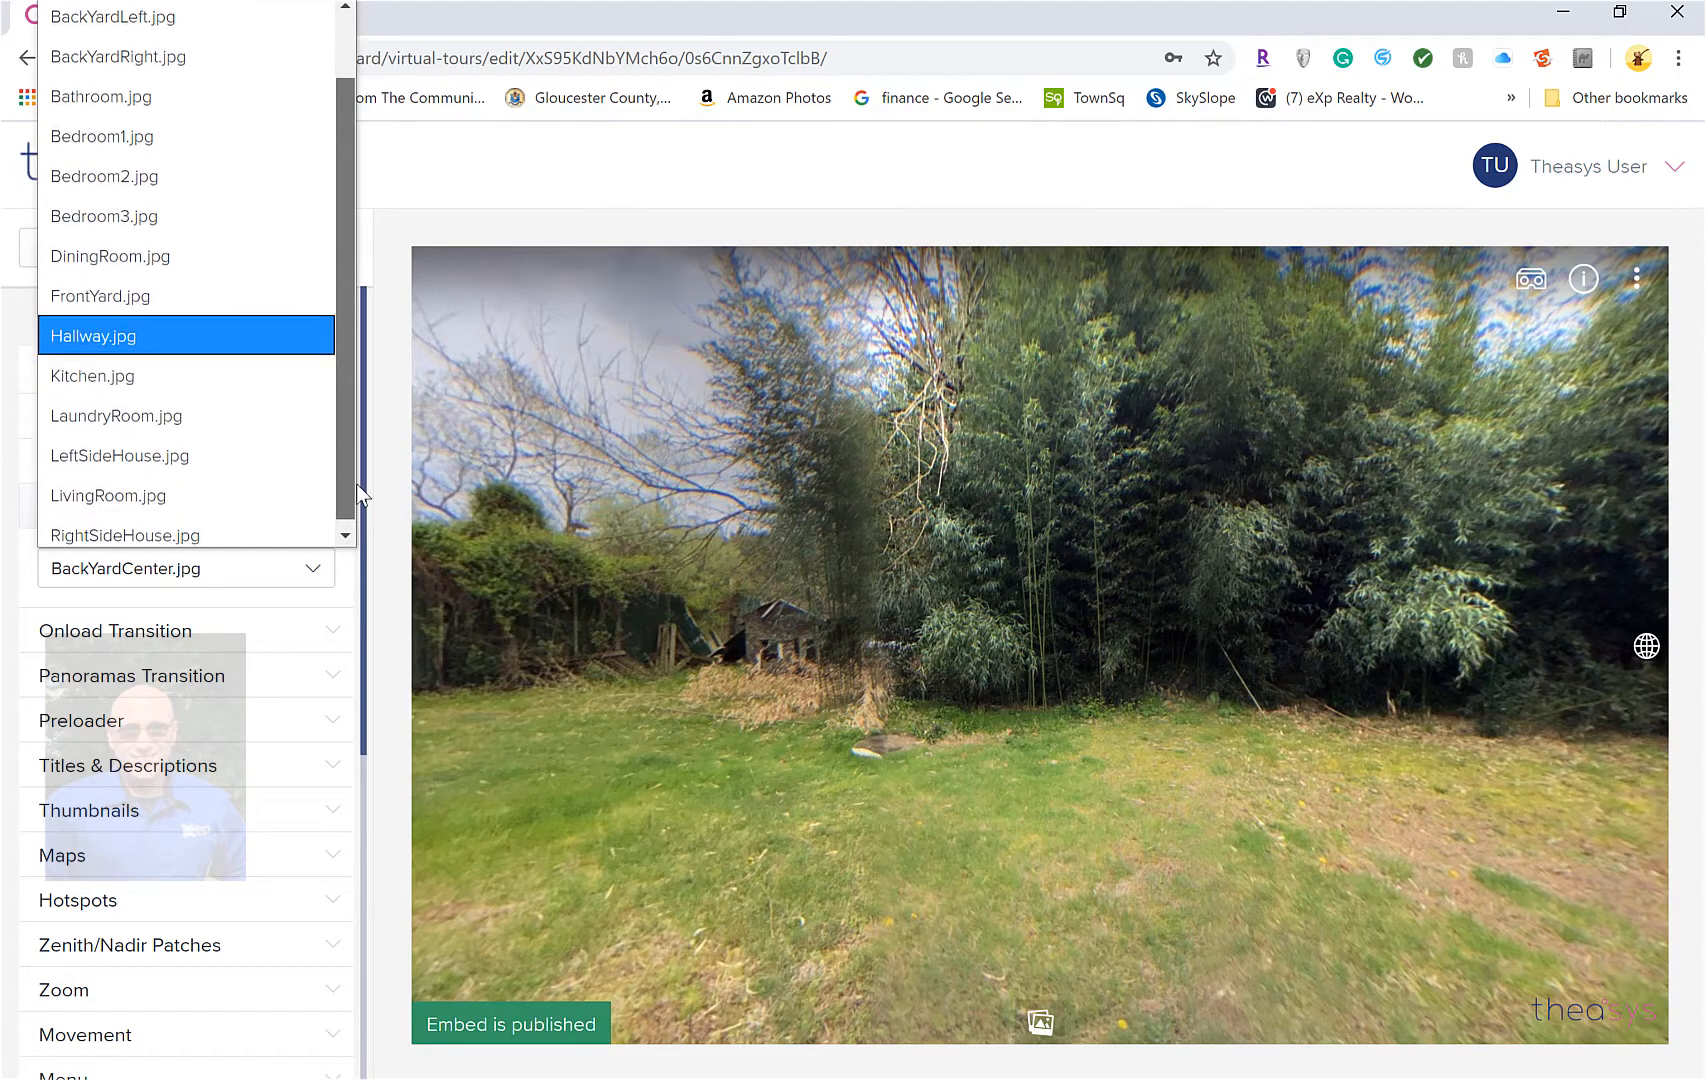
left_click(158, 490)
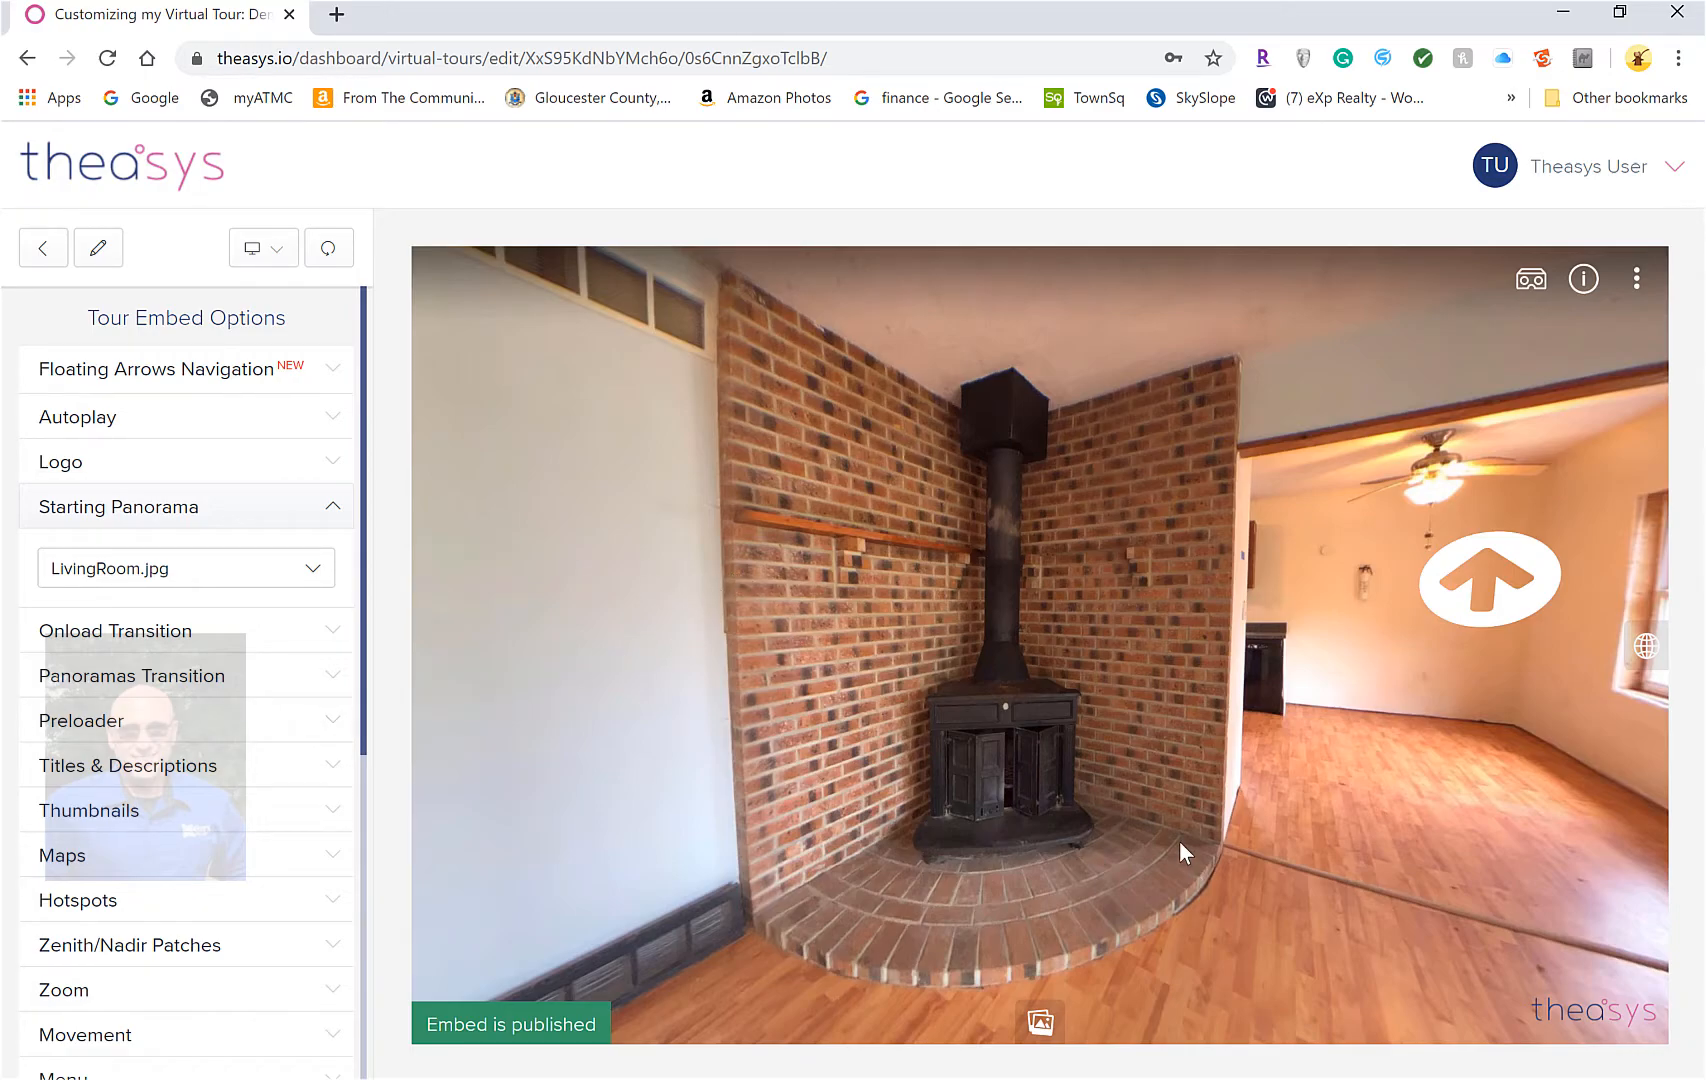
left_click_drag(830, 770, 814, 698)
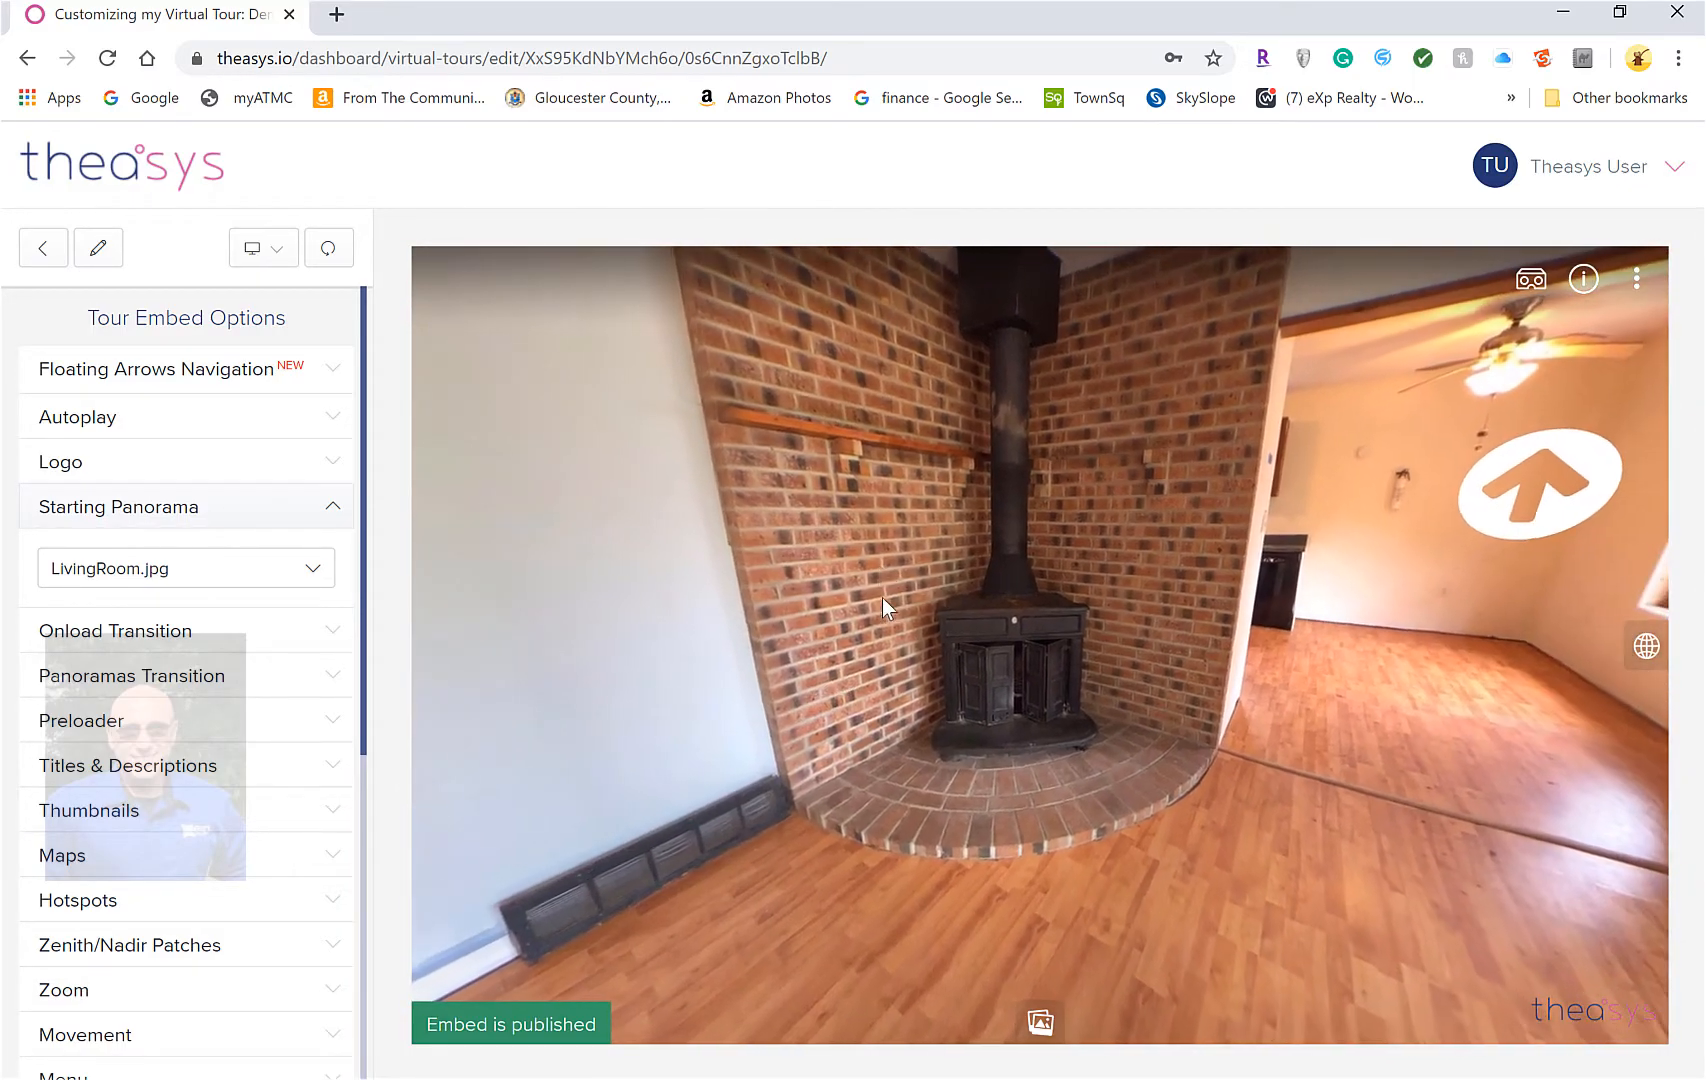
left_click_drag(997, 612, 892, 694)
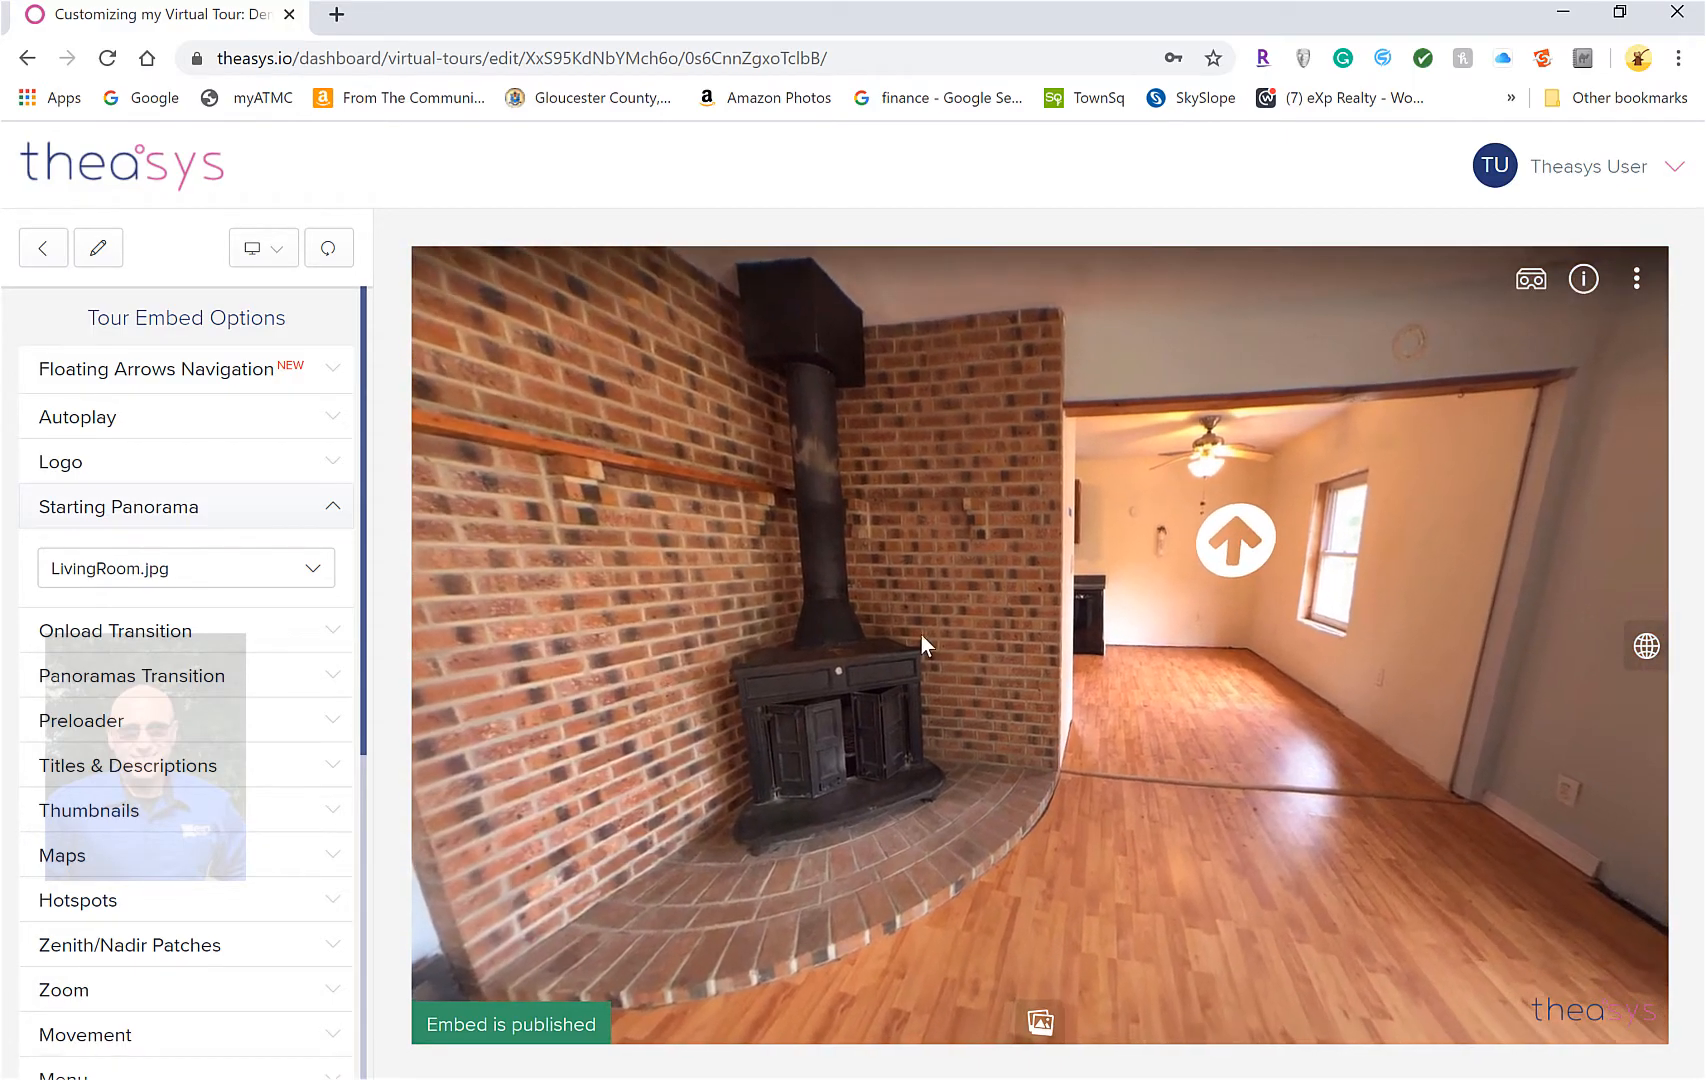
left_click_drag(824, 628, 932, 618)
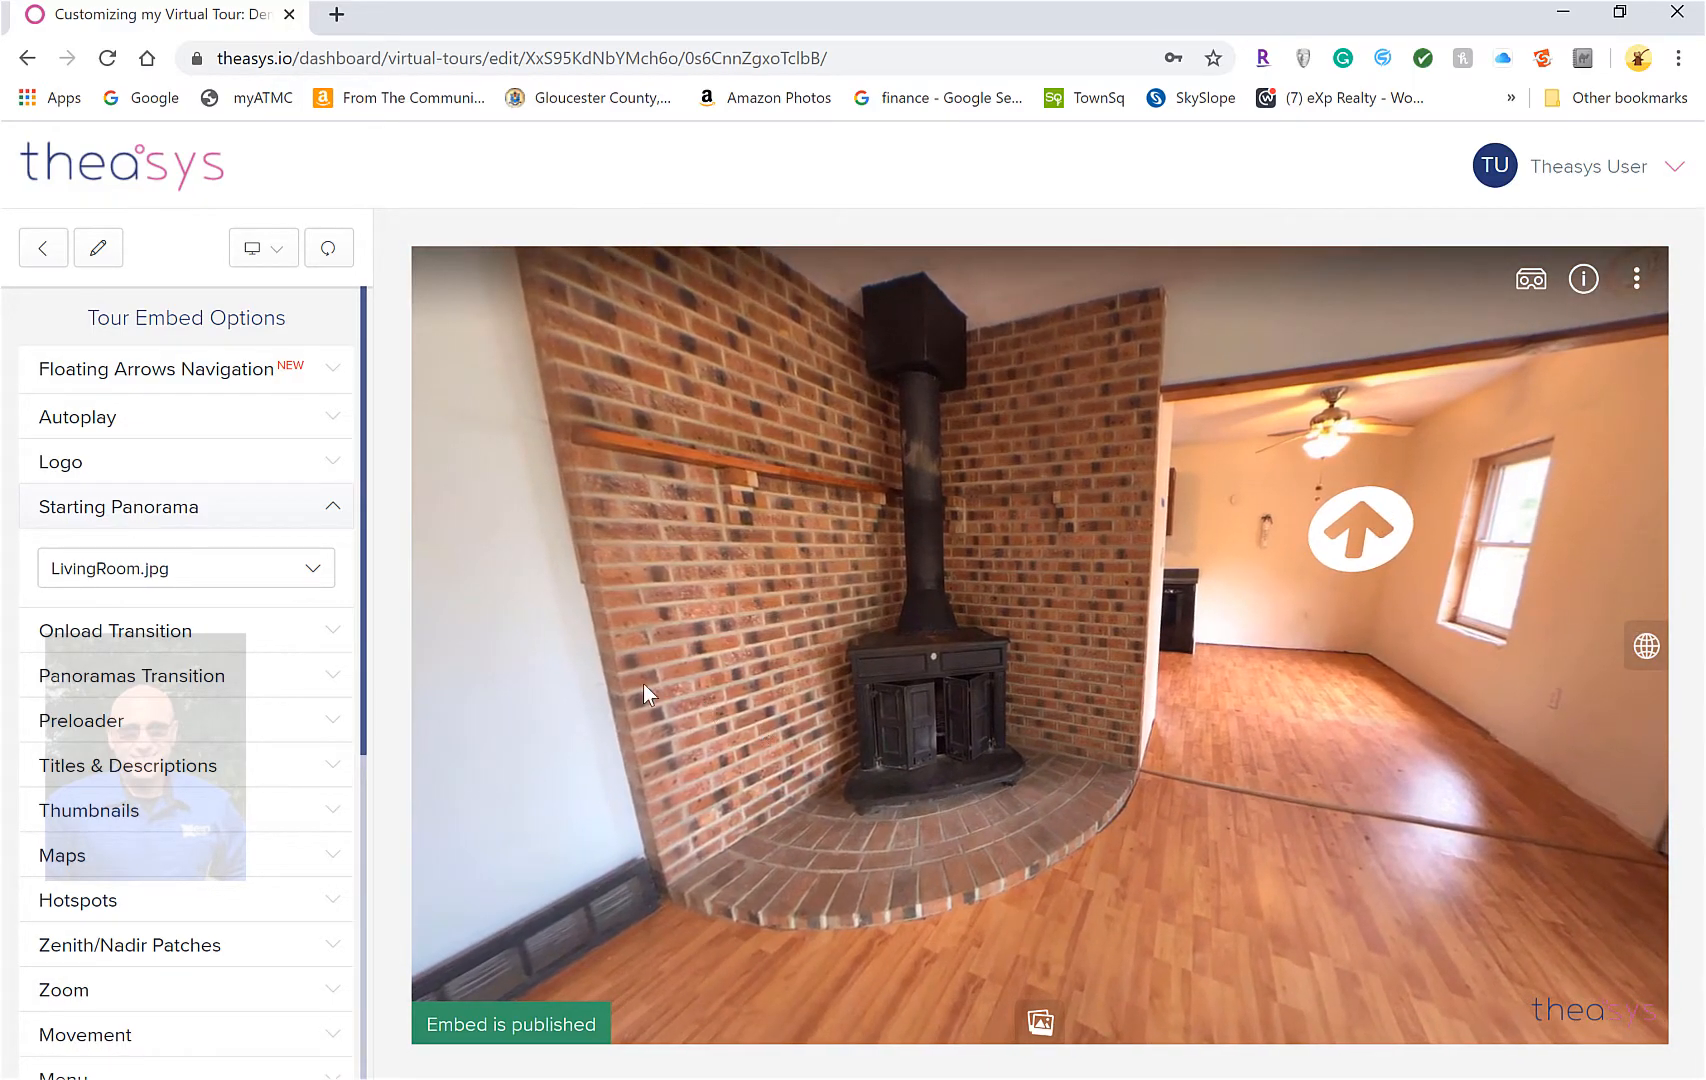
left_click_drag(757, 676, 1052, 680)
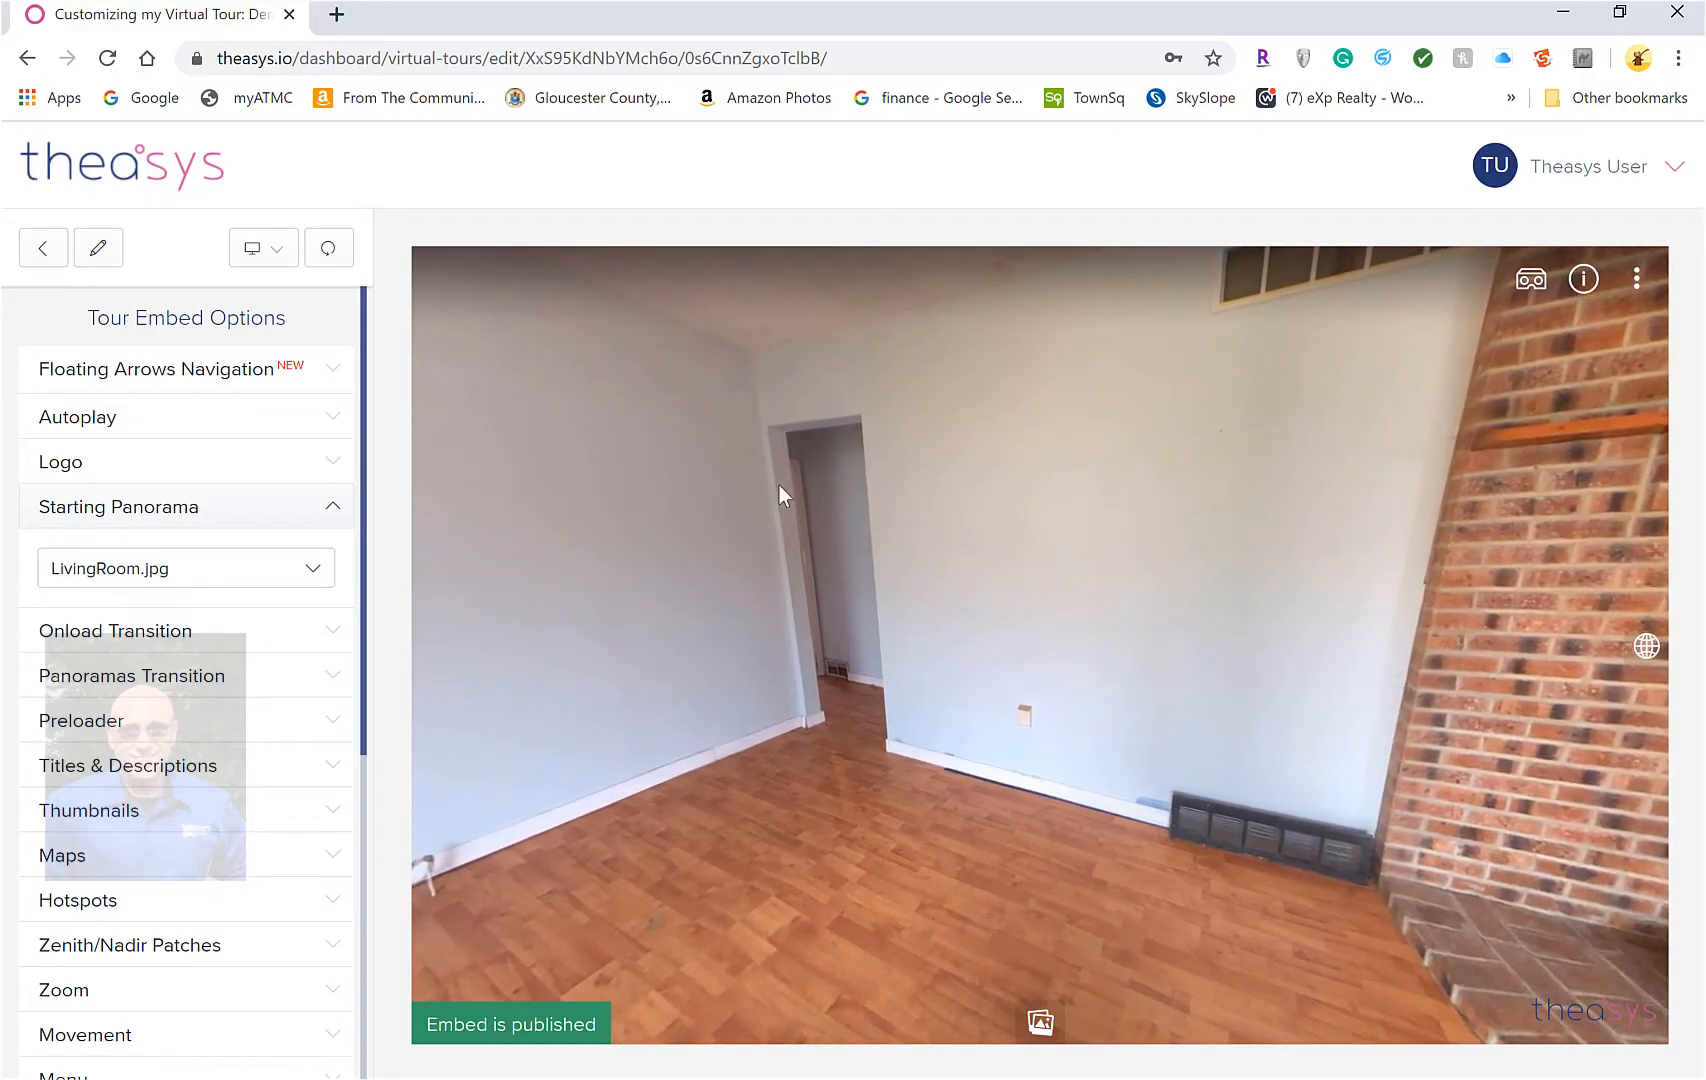
left_click_drag(624, 718, 722, 786)
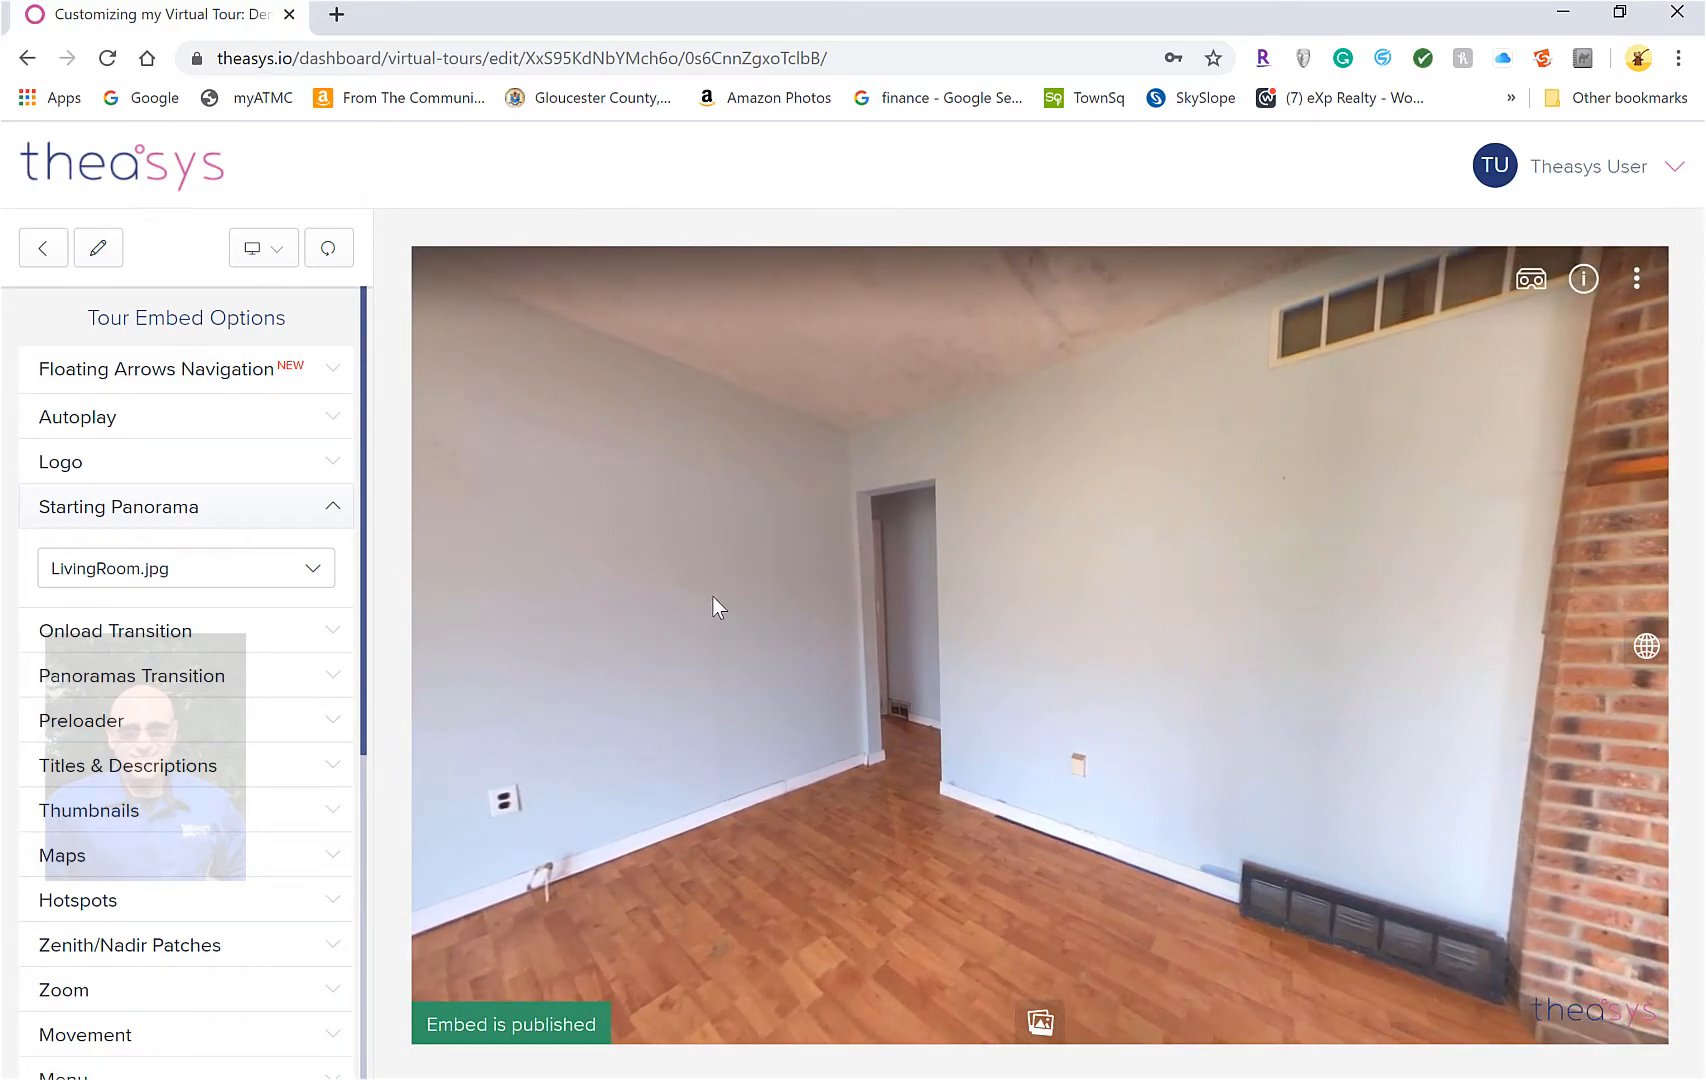
Enable Starting Panorama Auto Rotation under Auto Rotation, with Delay 6 seconds and Speed 6°/sec
left_click(148, 637)
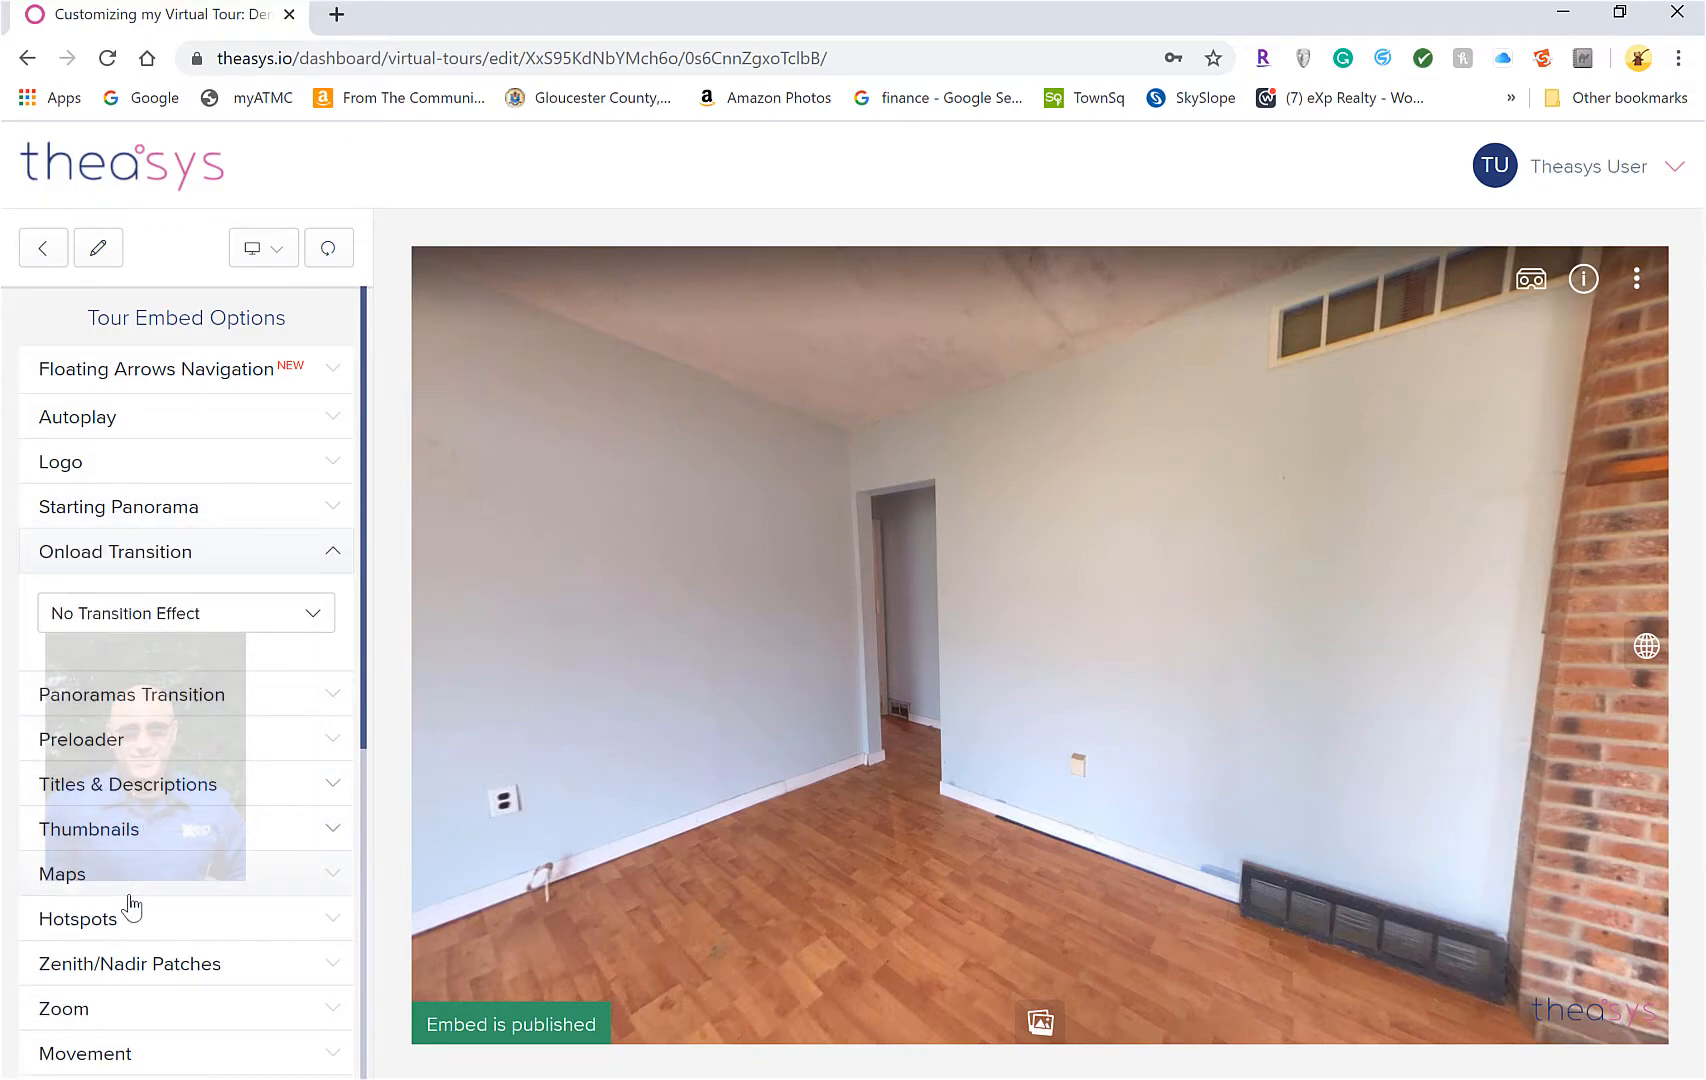
scroll(130, 930, "down", 3)
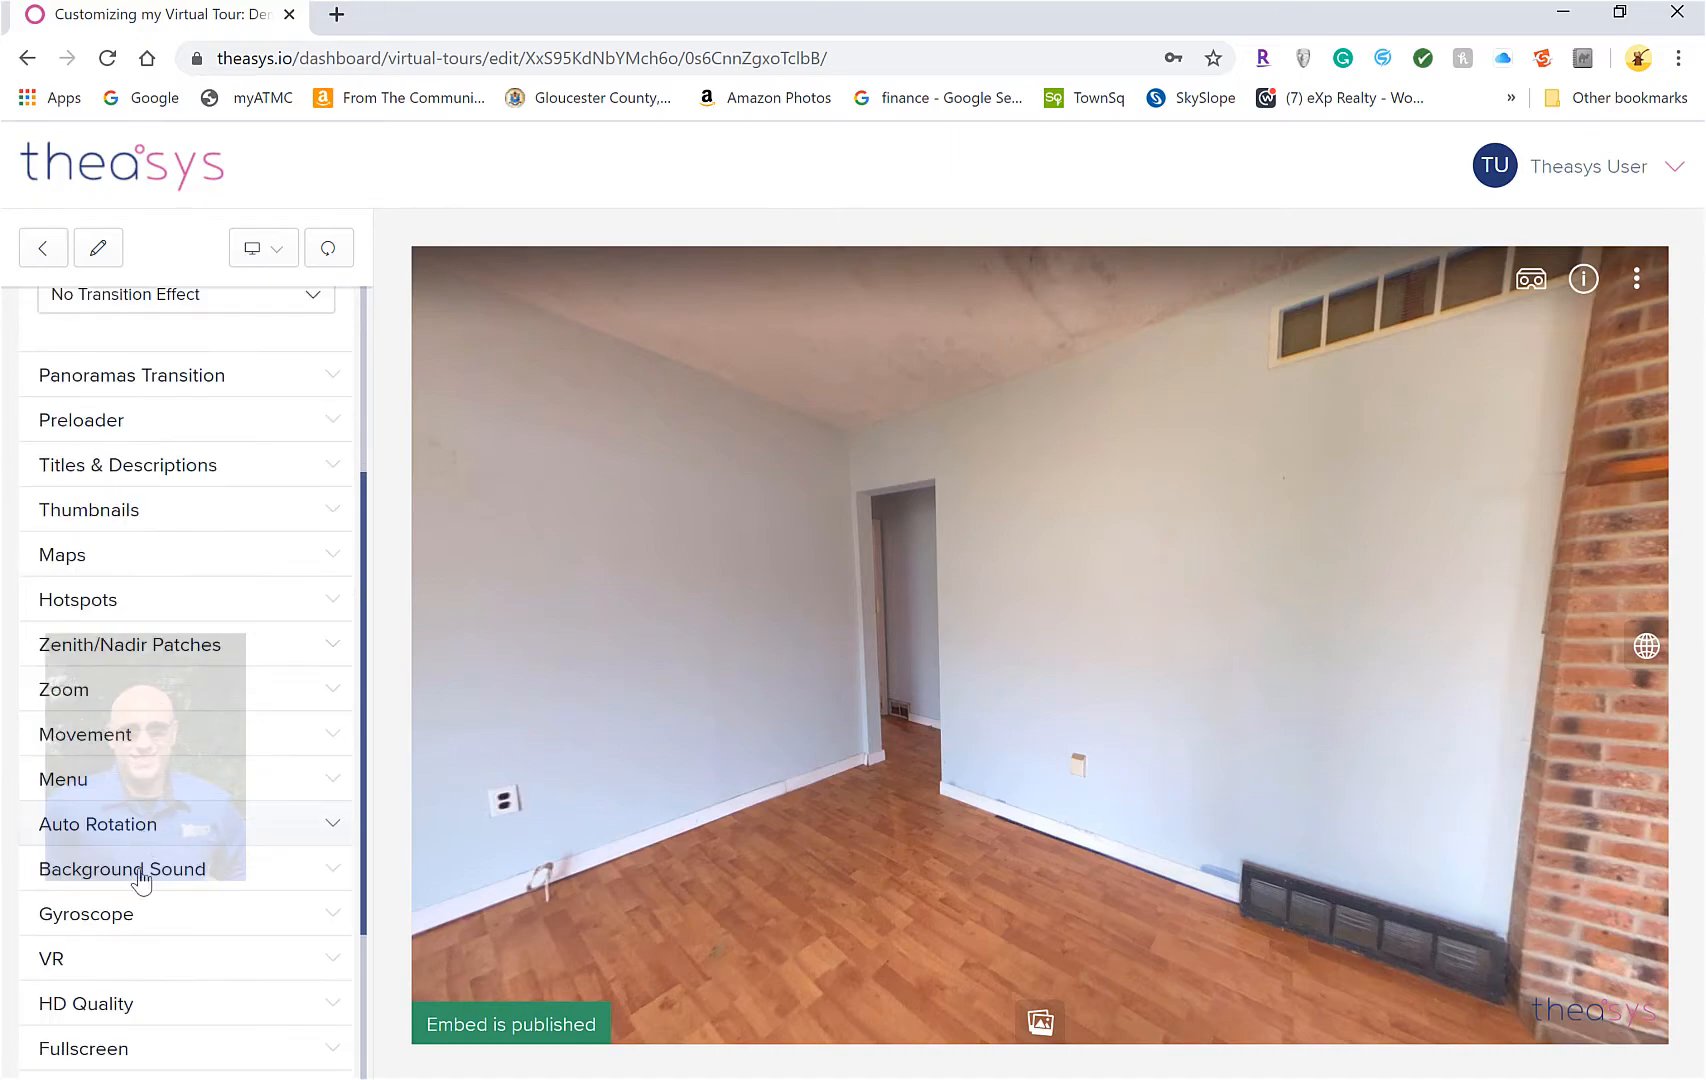
left_click(150, 828)
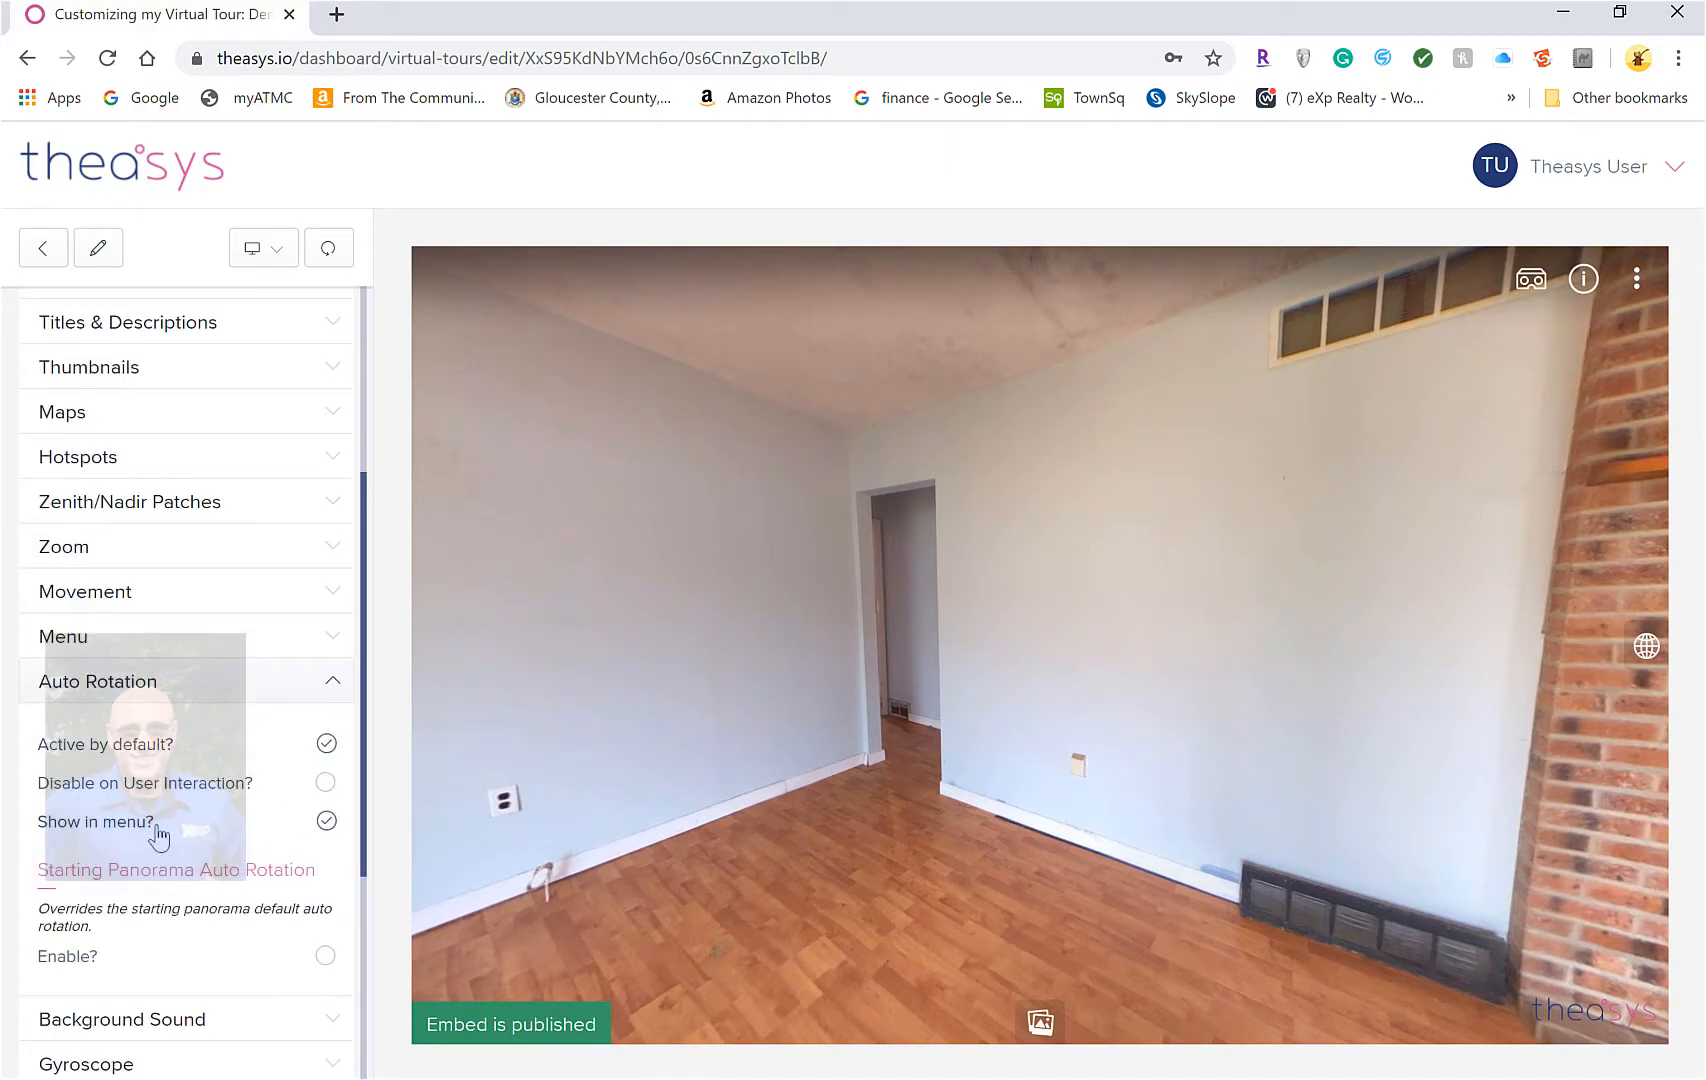
scroll(222, 885, "down", 2)
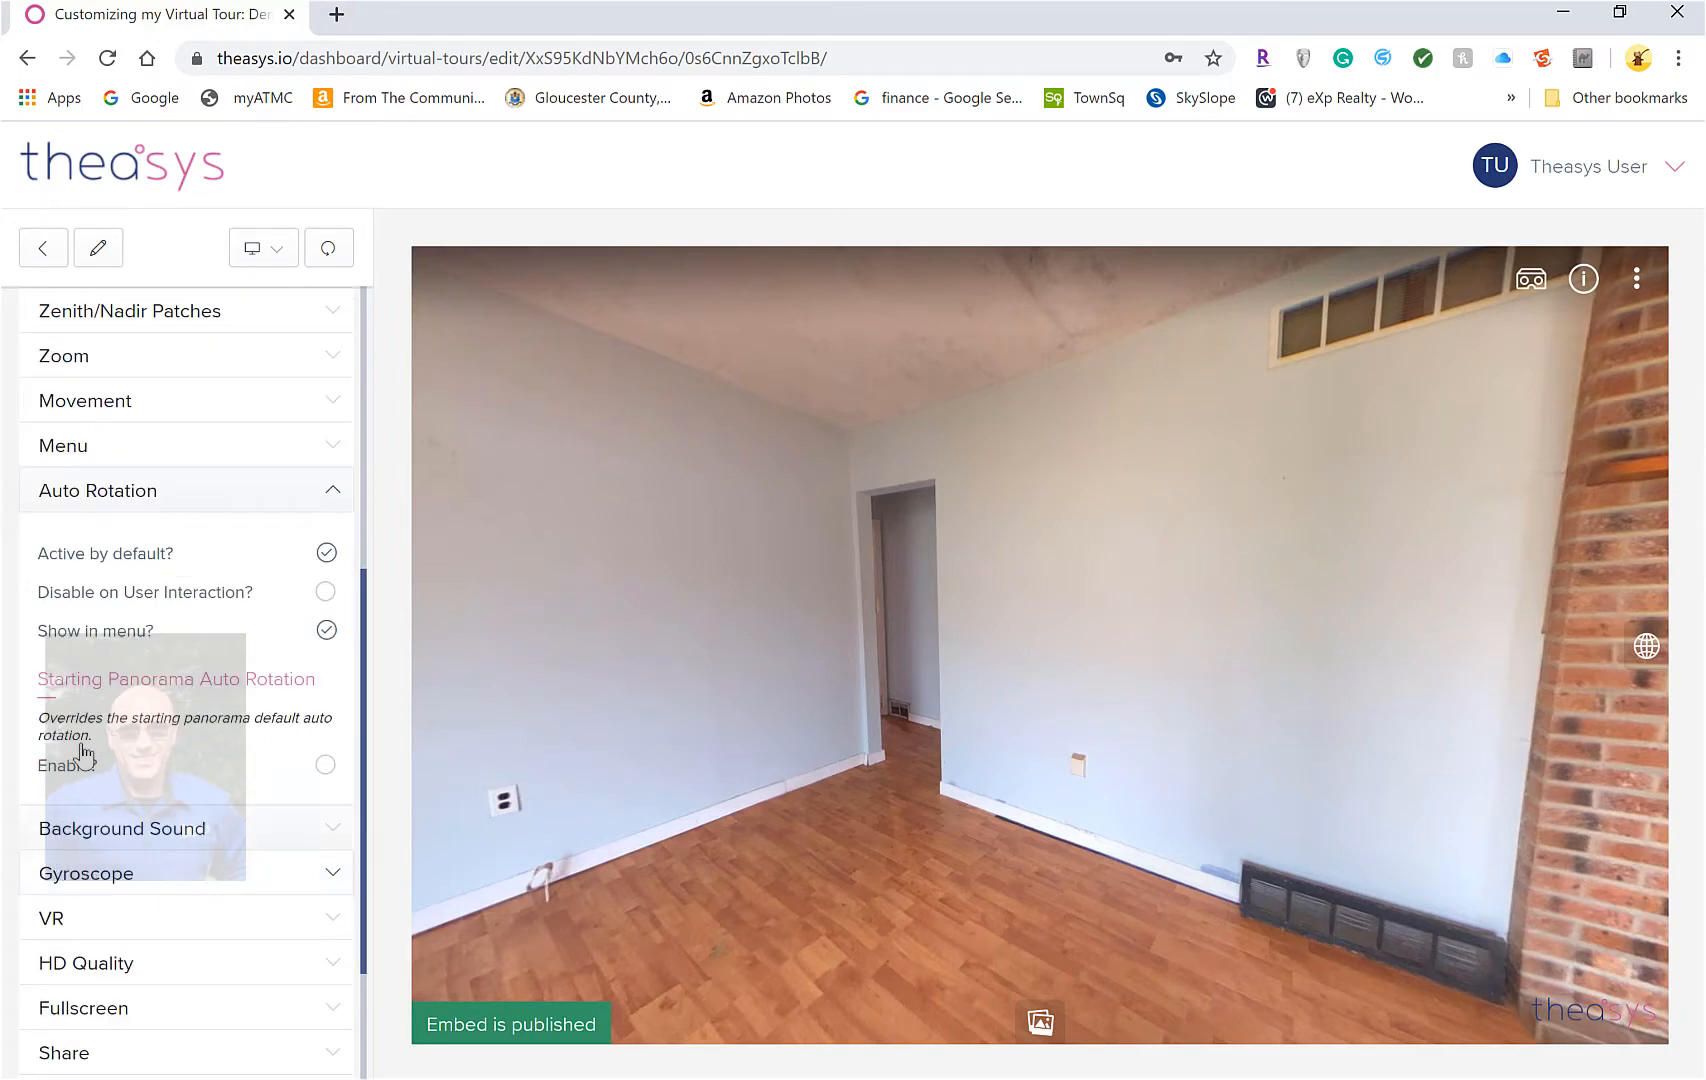
left_click(326, 766)
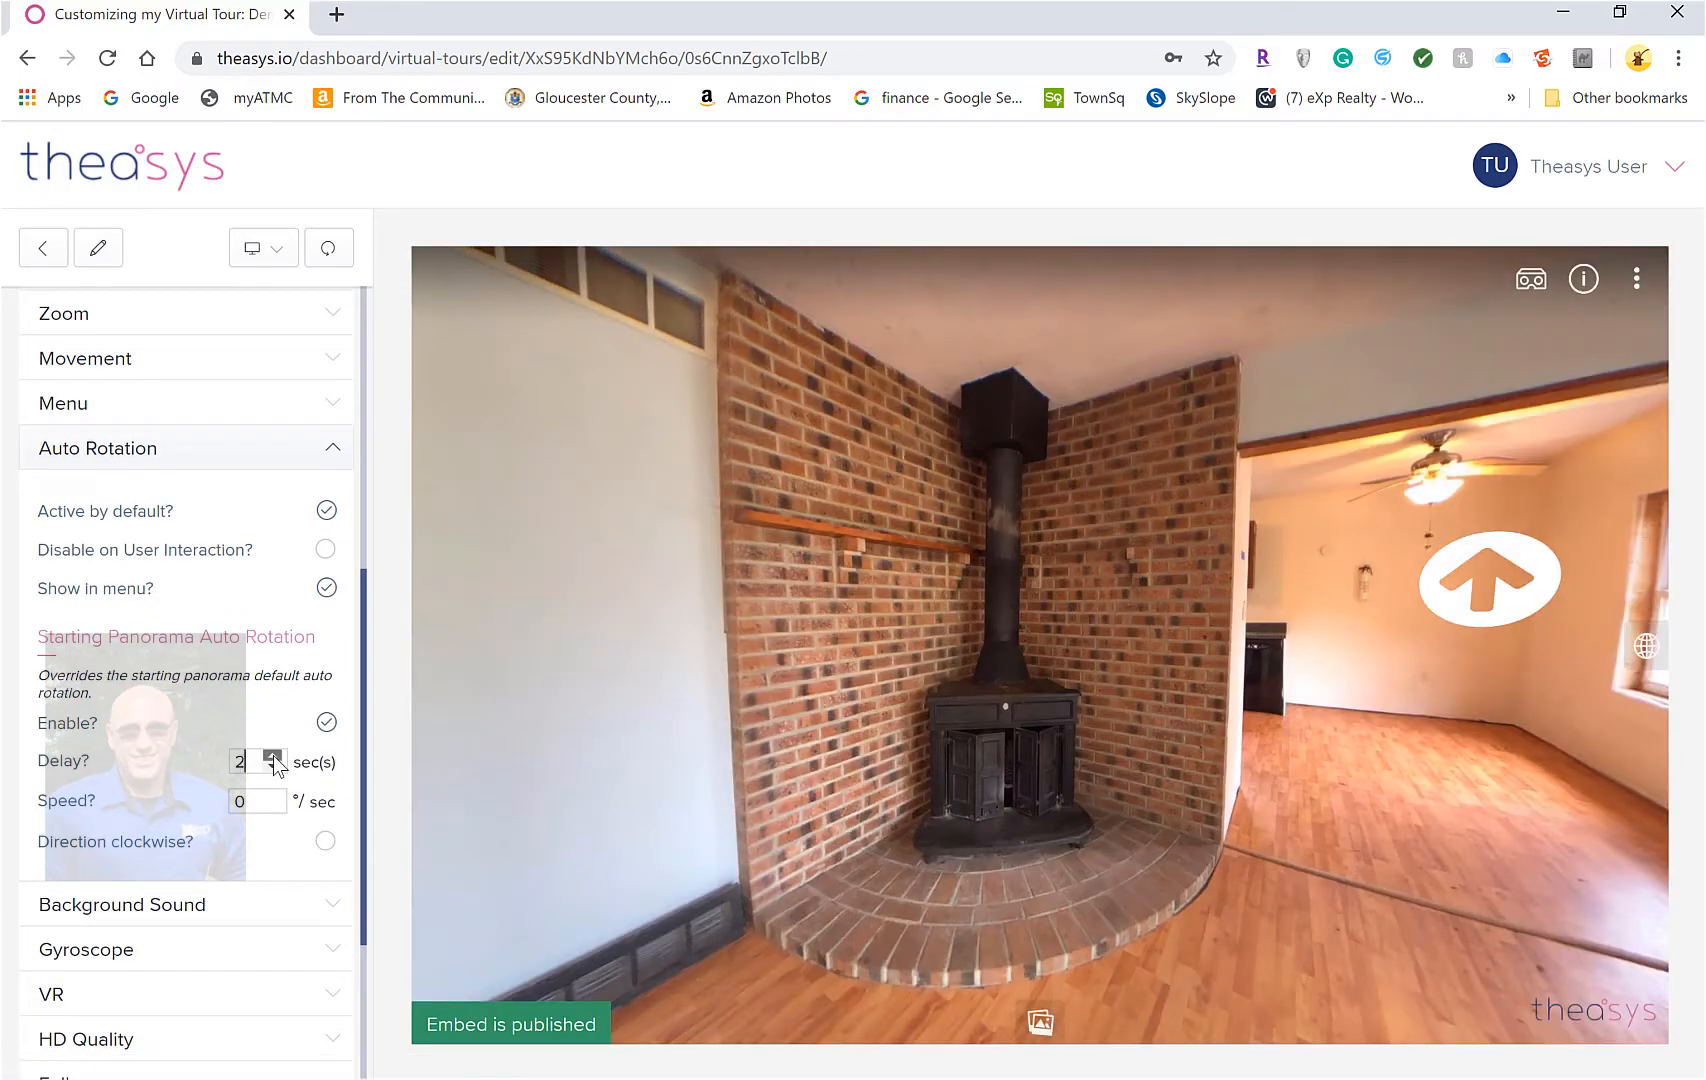
left_click(273, 756)
double_click(274, 797)
left_click(272, 796)
scroll(231, 828, "down", 3)
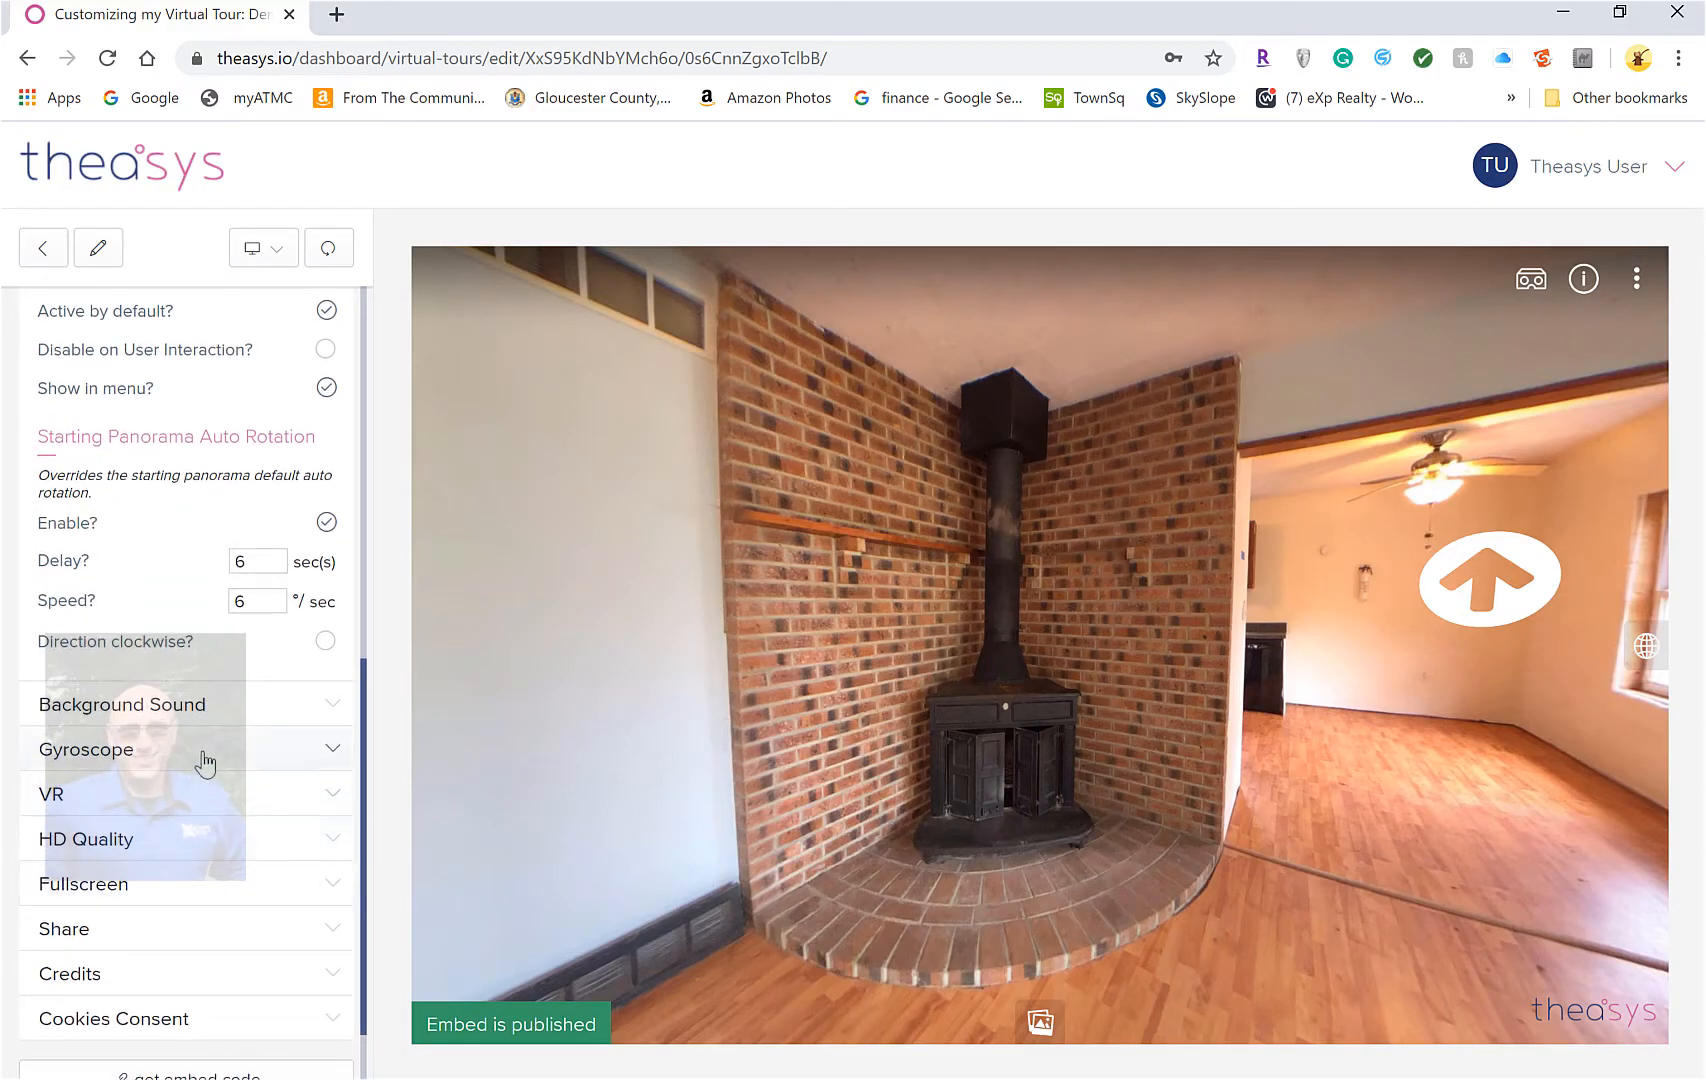
Bring up the VR embed options after the Gyroscope section: off by default on desktop, shown in menu
left_click(203, 757)
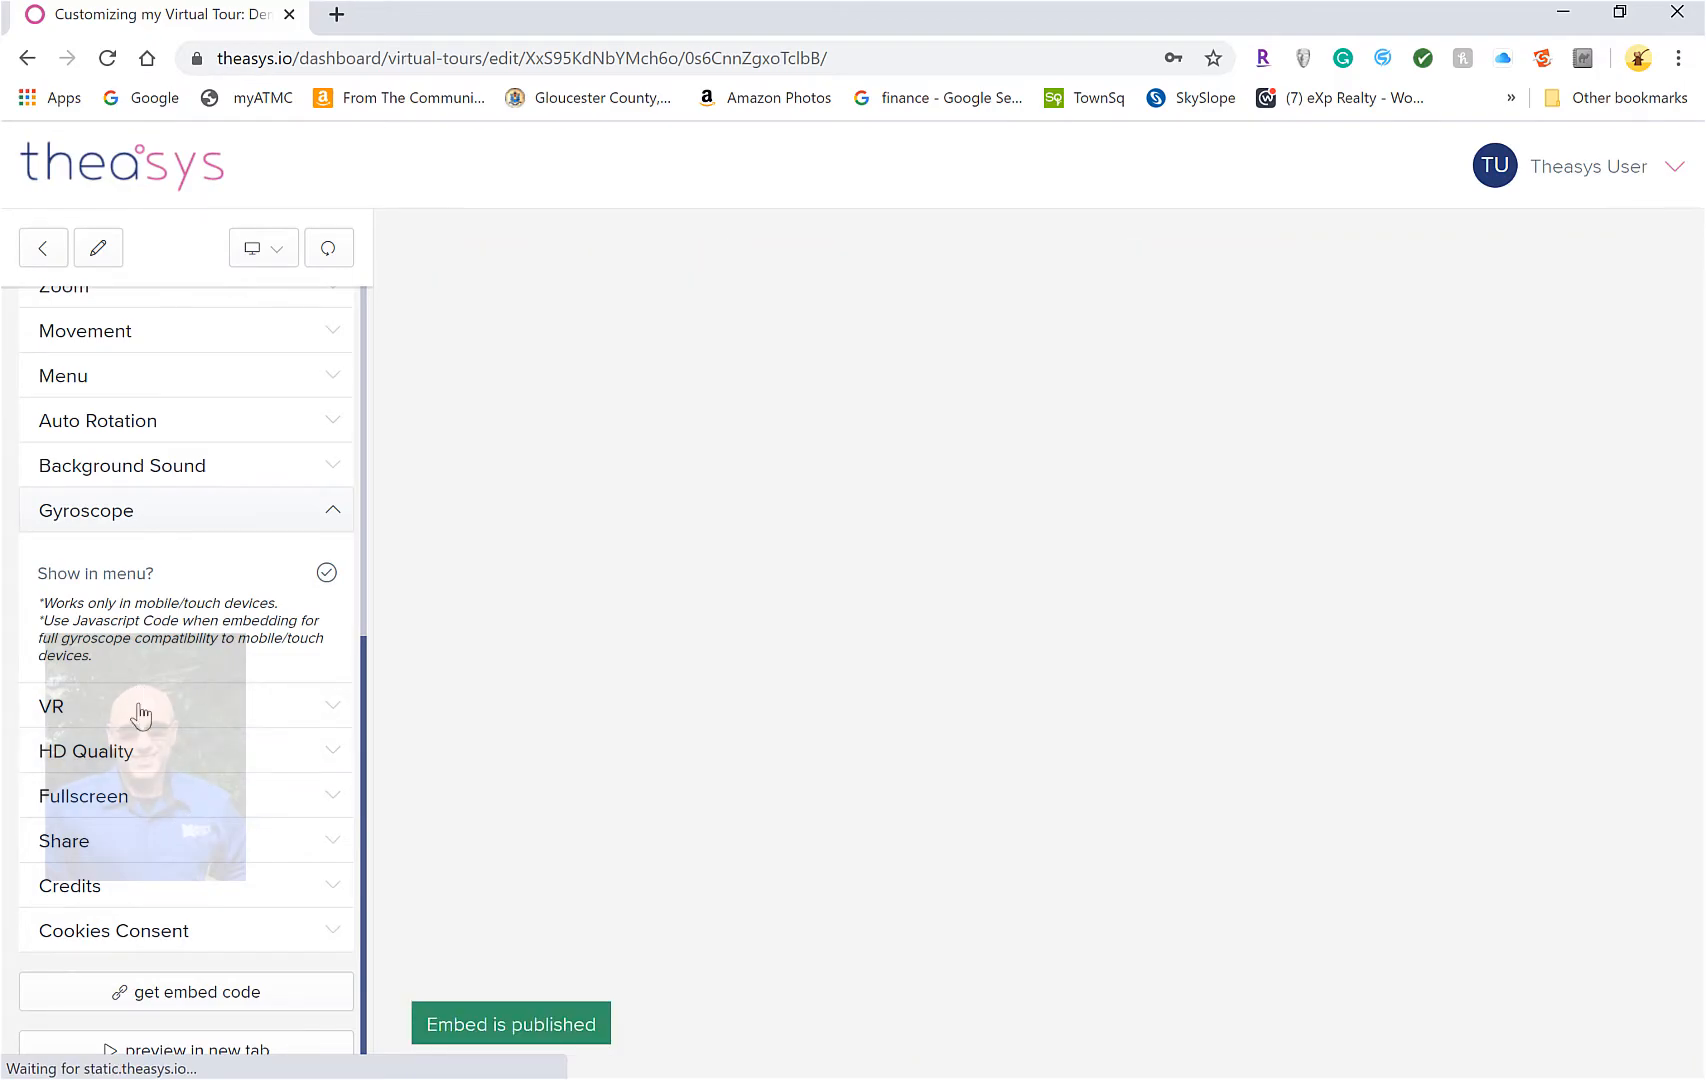
left_click(143, 722)
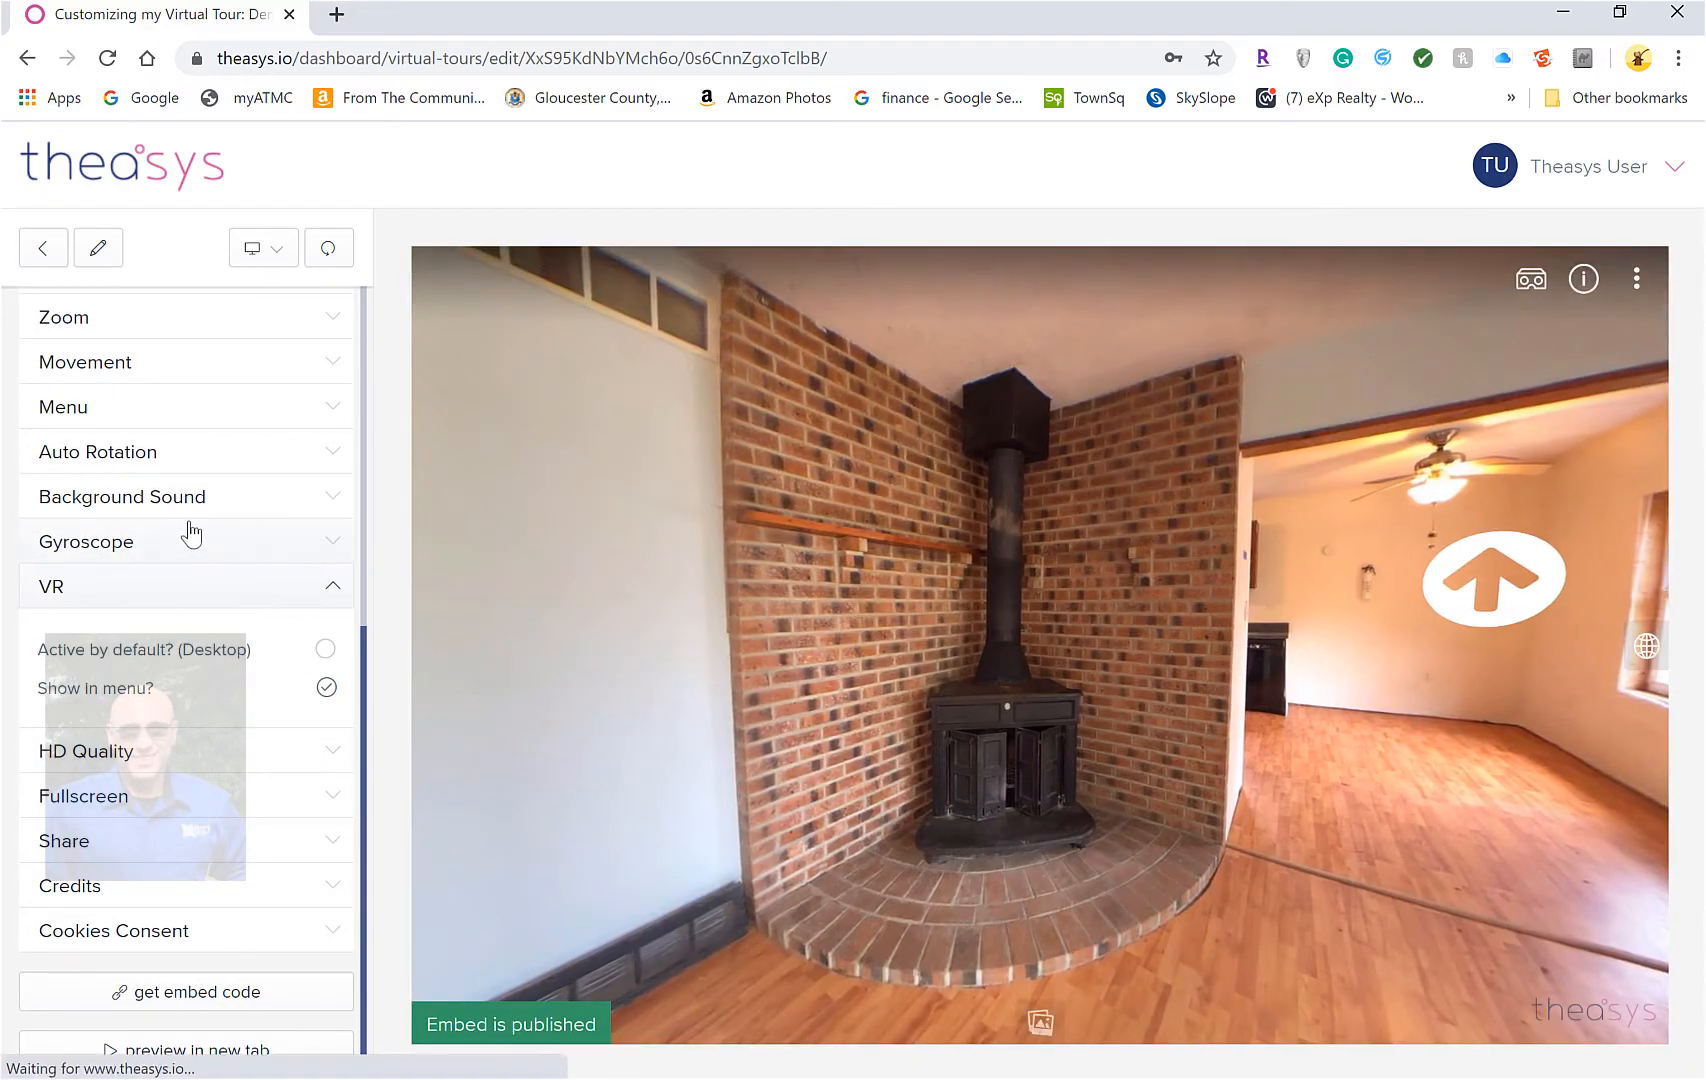
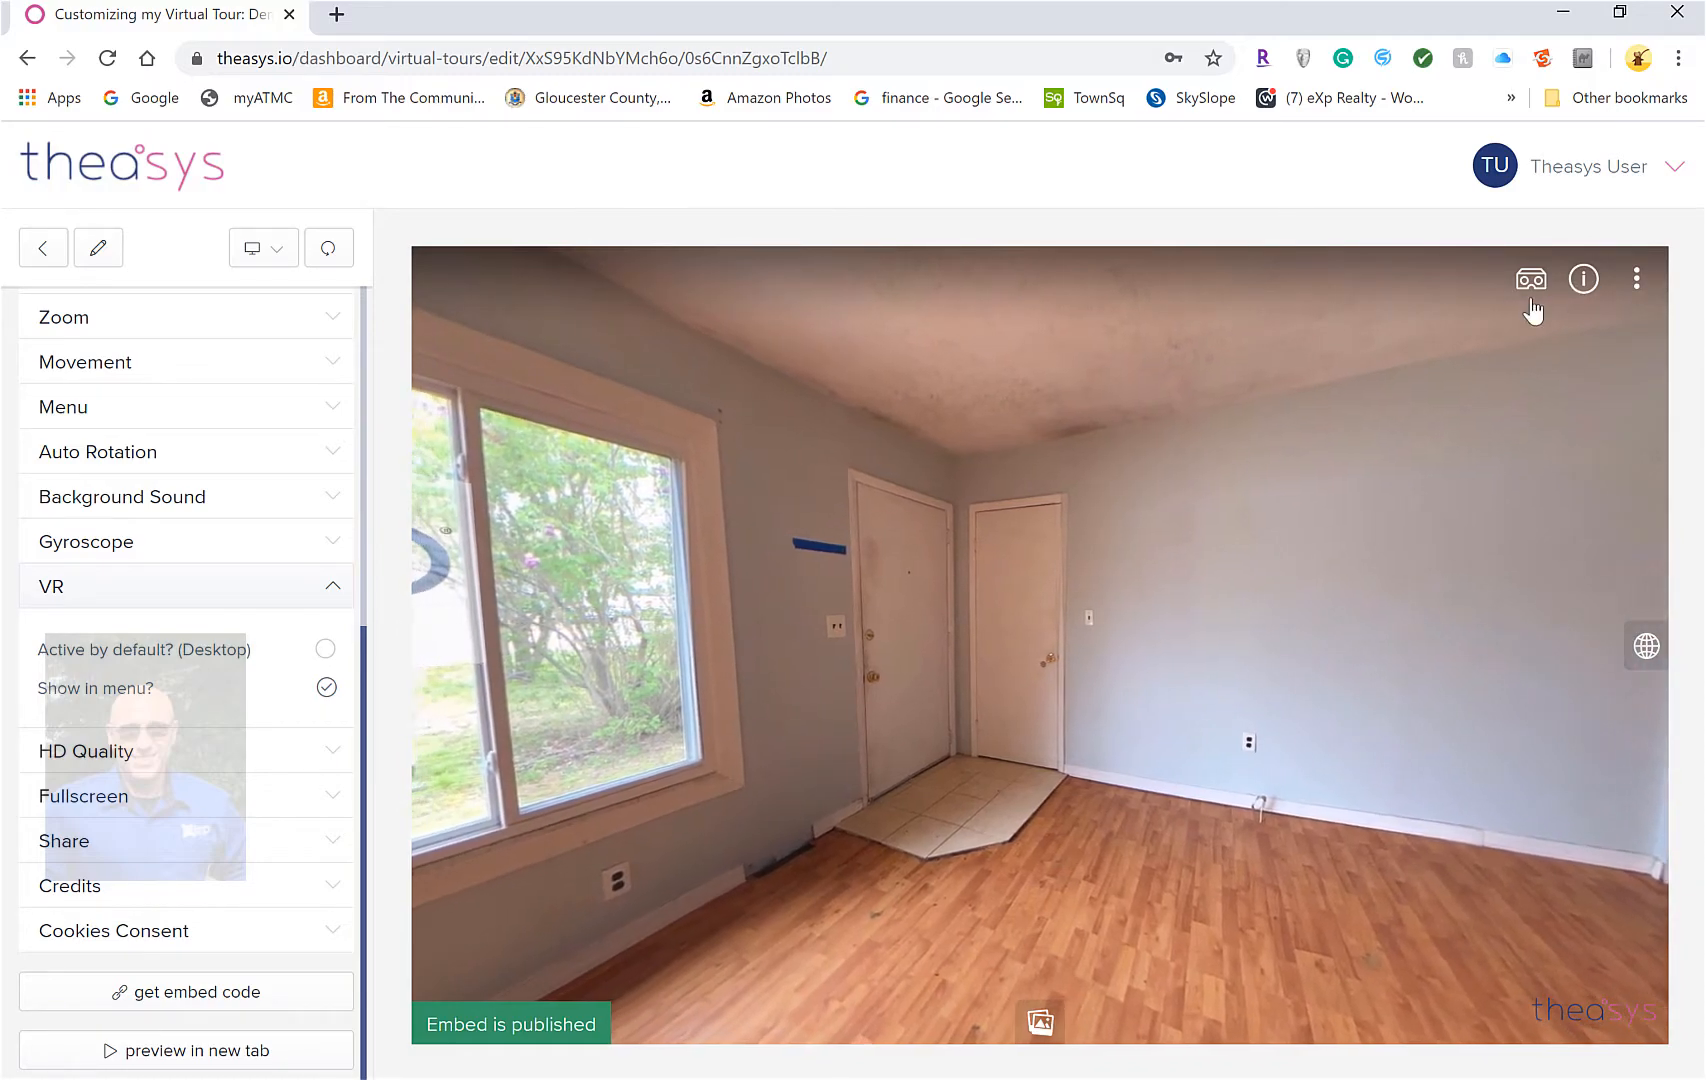
Leave the tour editor for the My Account Overview page, which shows the Free plan
left_click(178, 157)
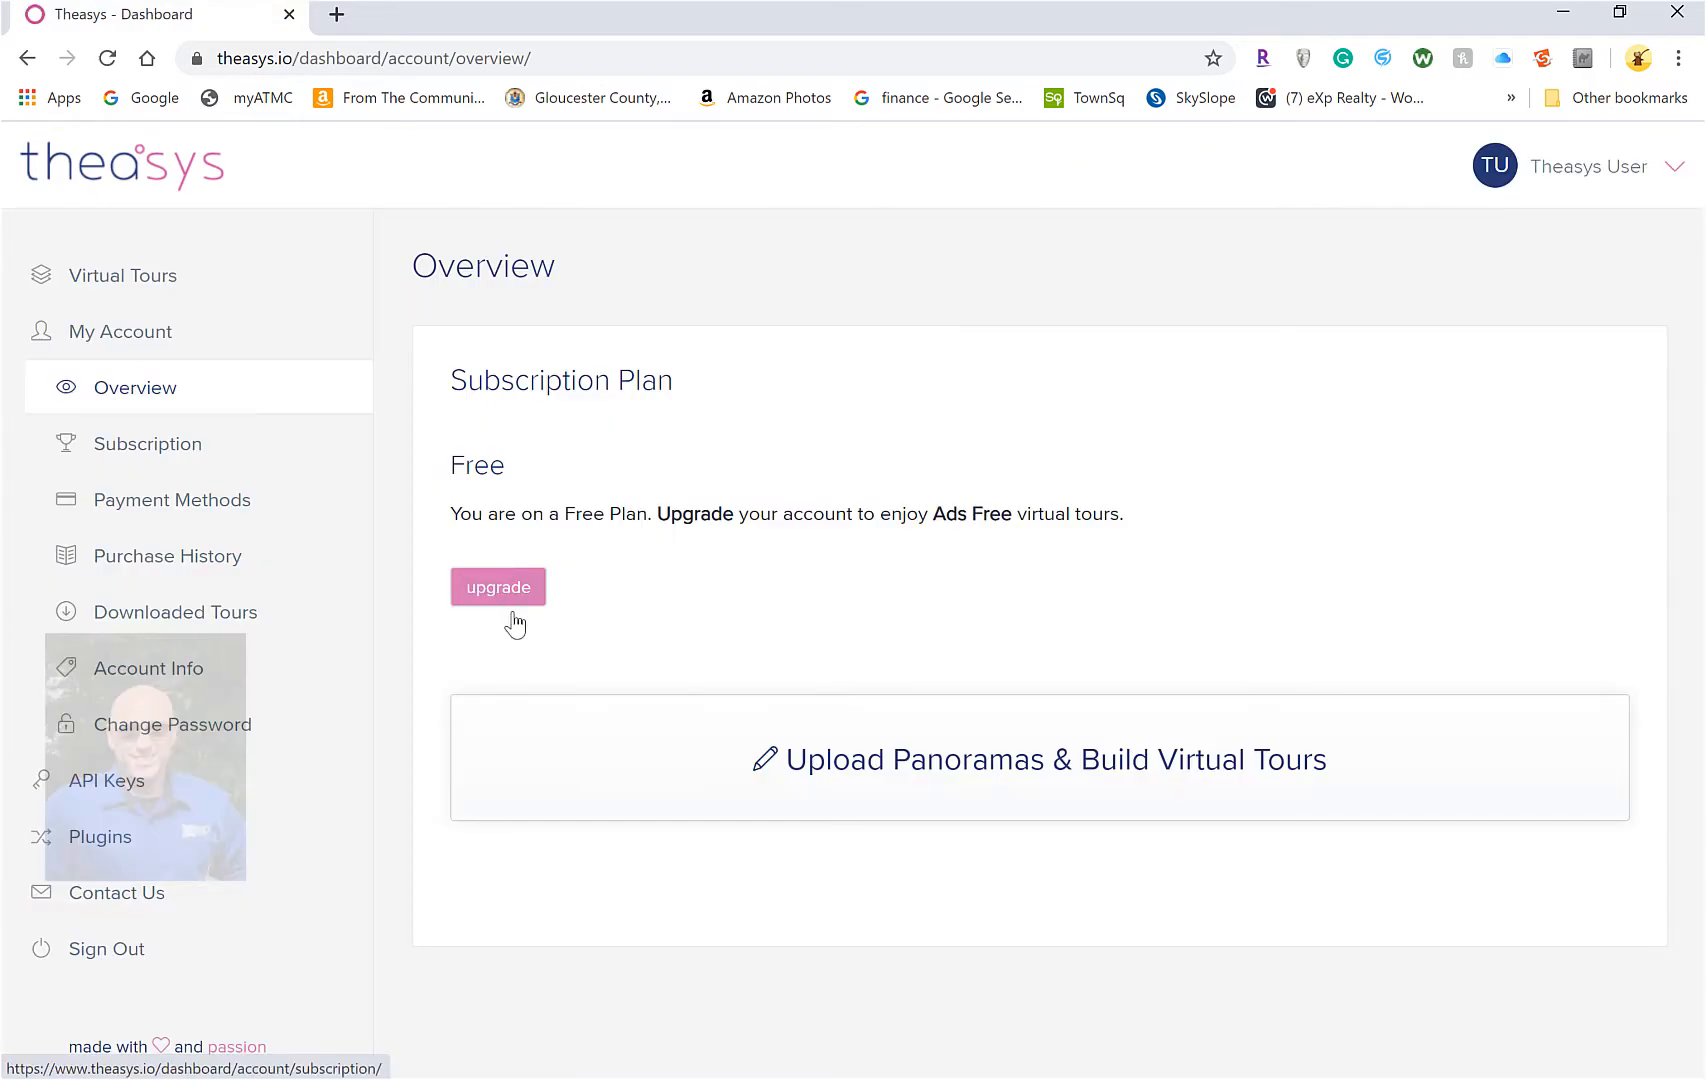
Open the 28Borough-Demo tour in the VR editor and look around the side-of-house panorama
left_click(822, 810)
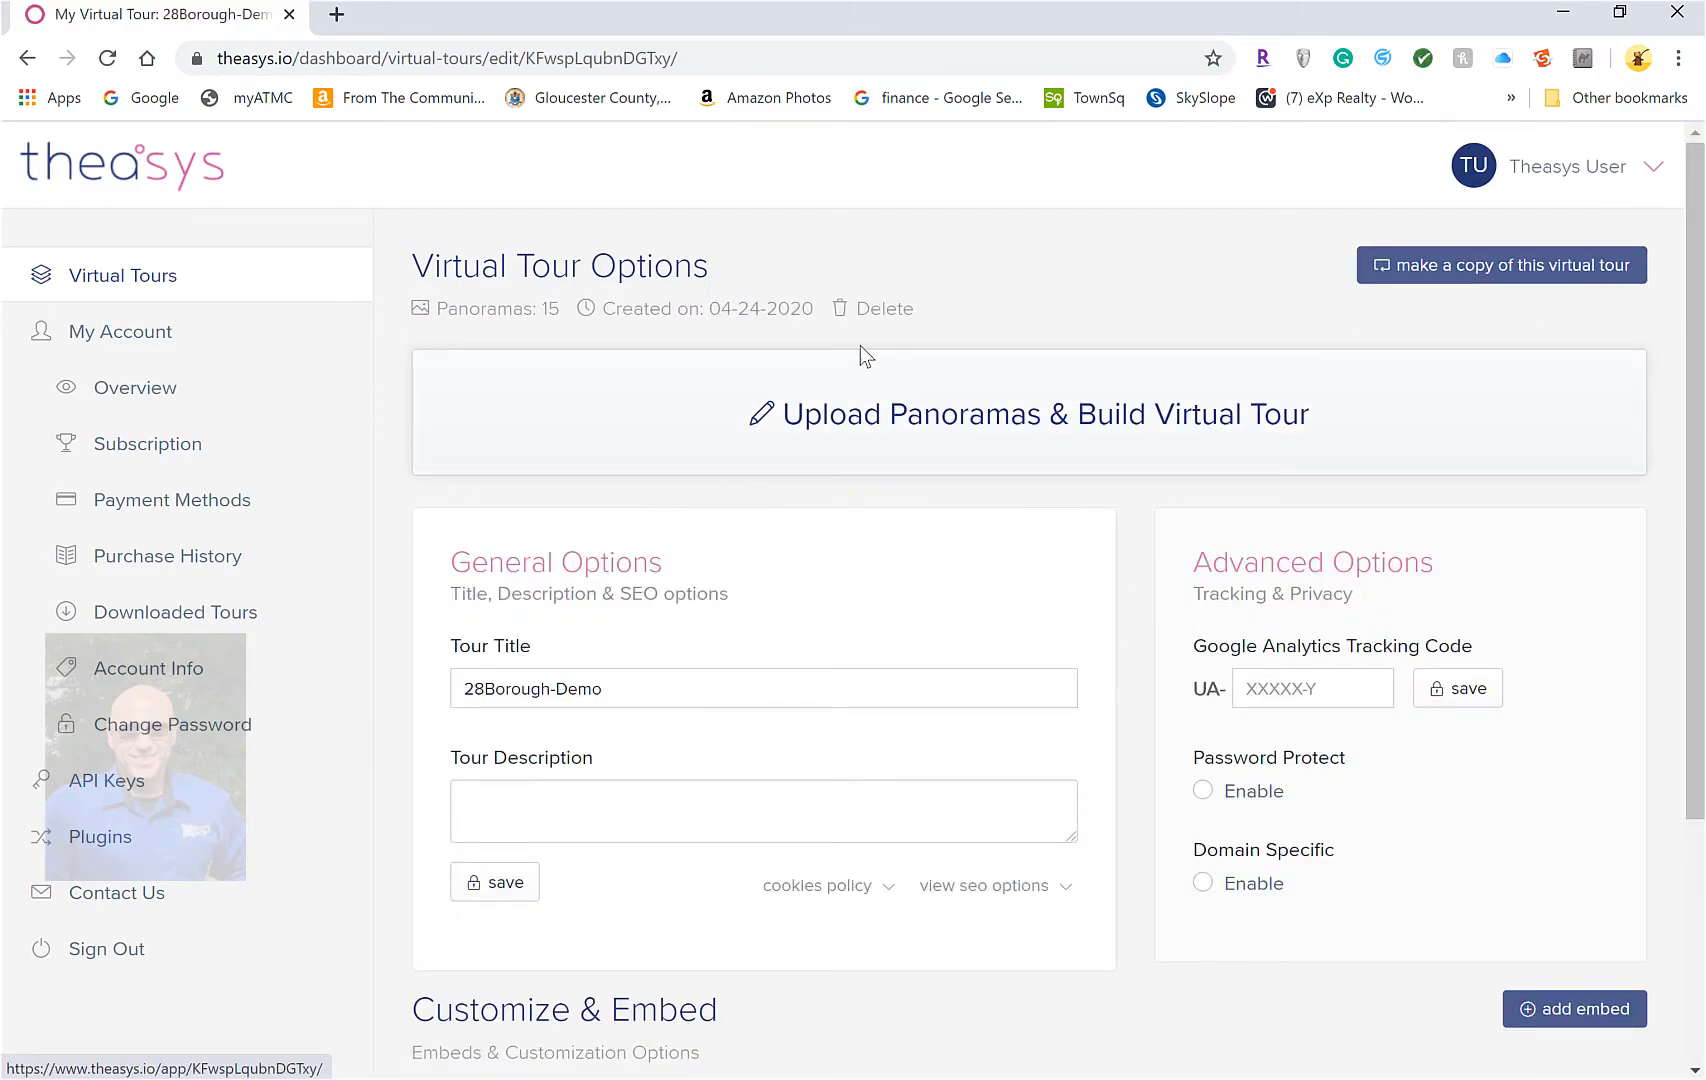
left_click(783, 412)
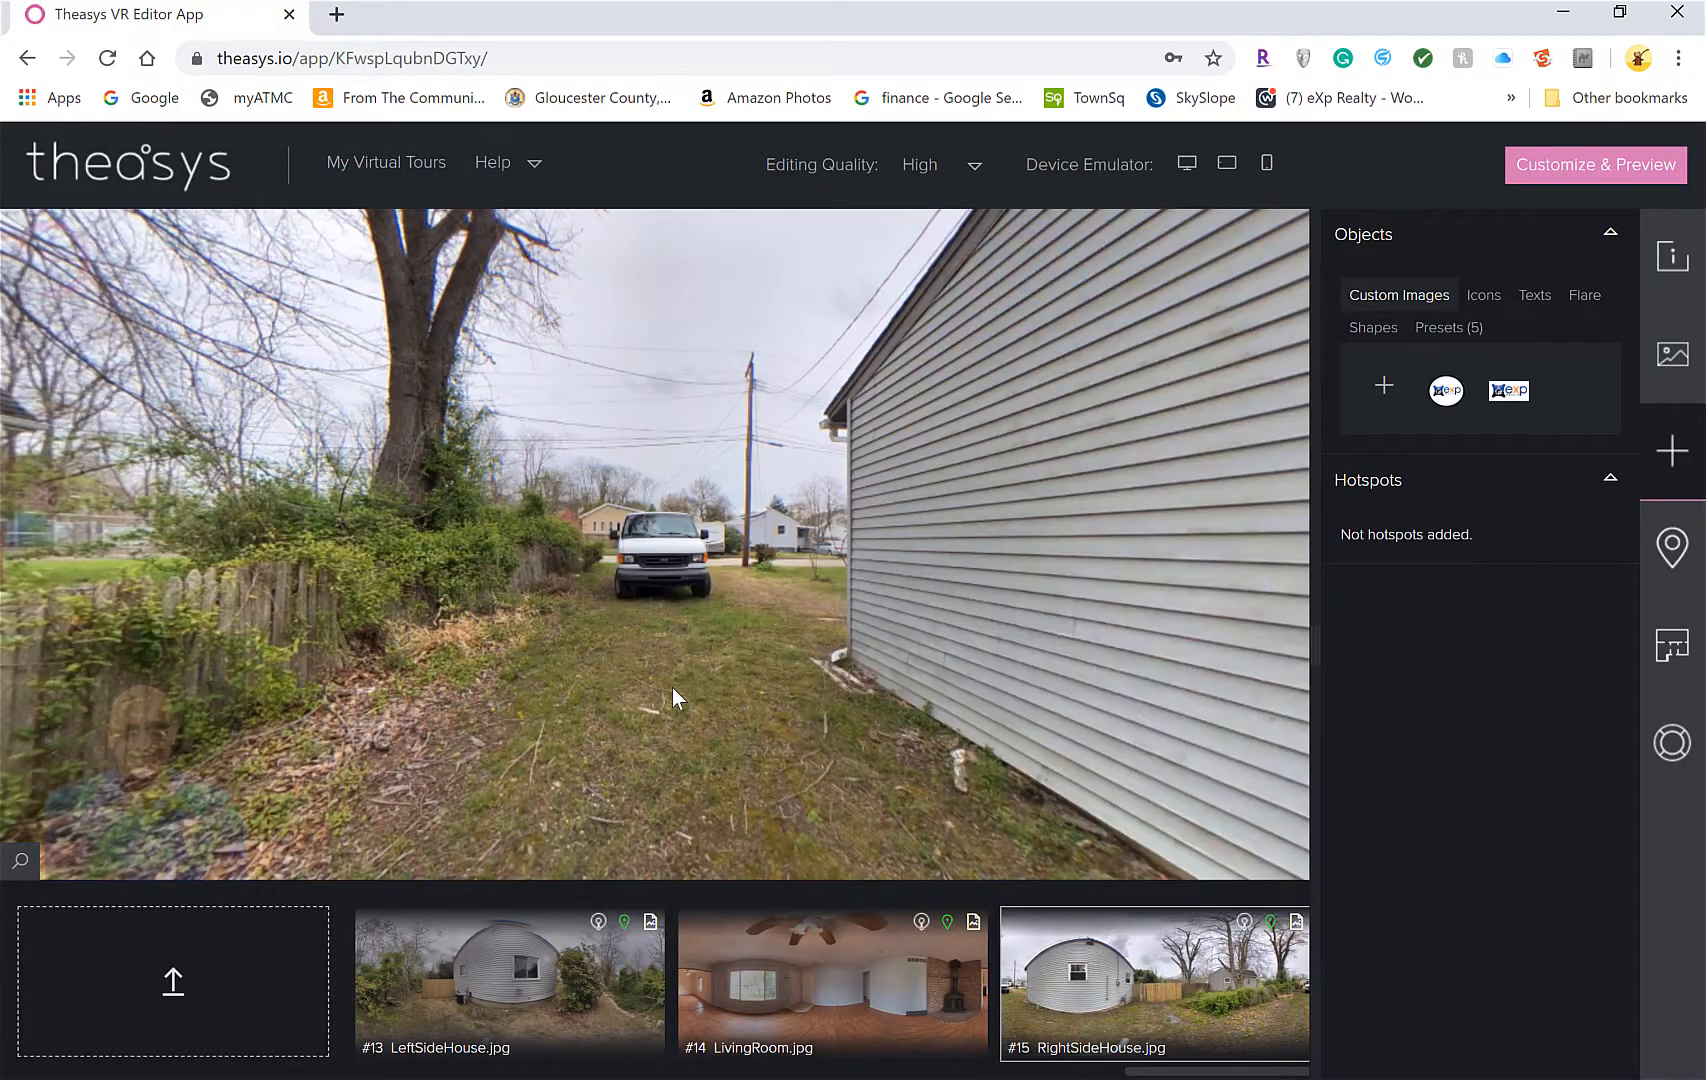
left_click_drag(704, 637, 948, 588)
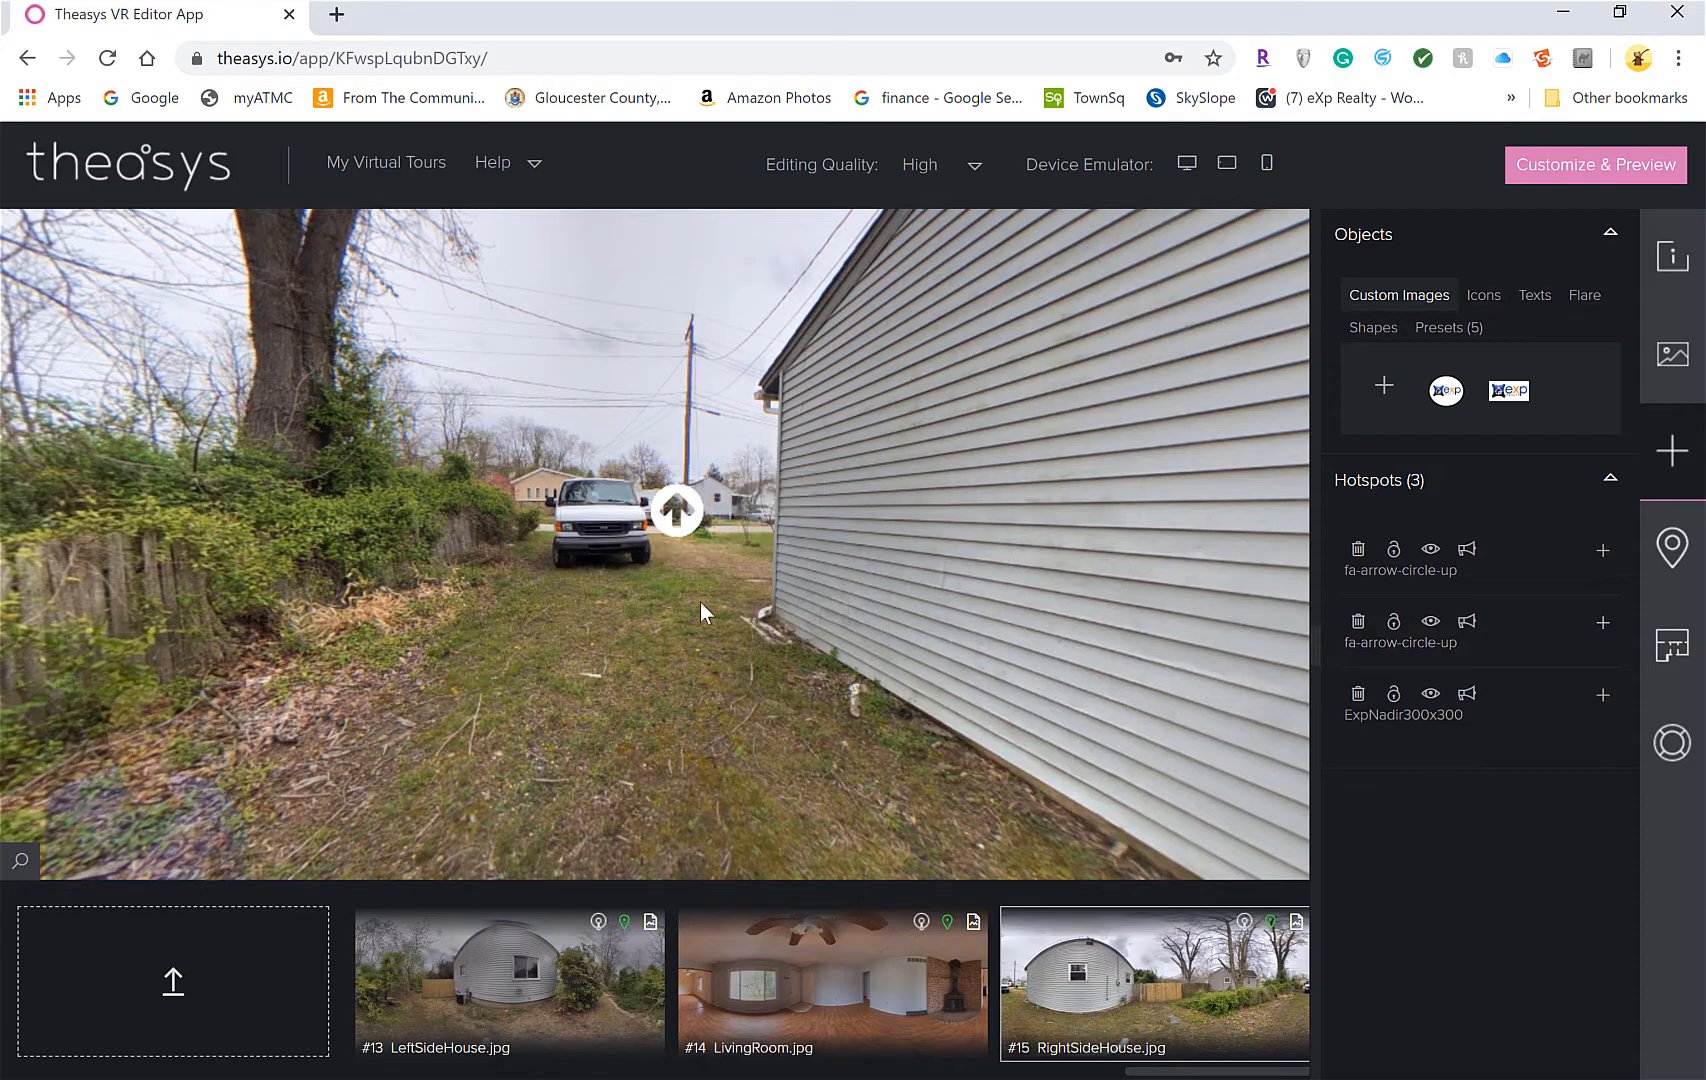
left_click_drag(594, 570, 785, 550)
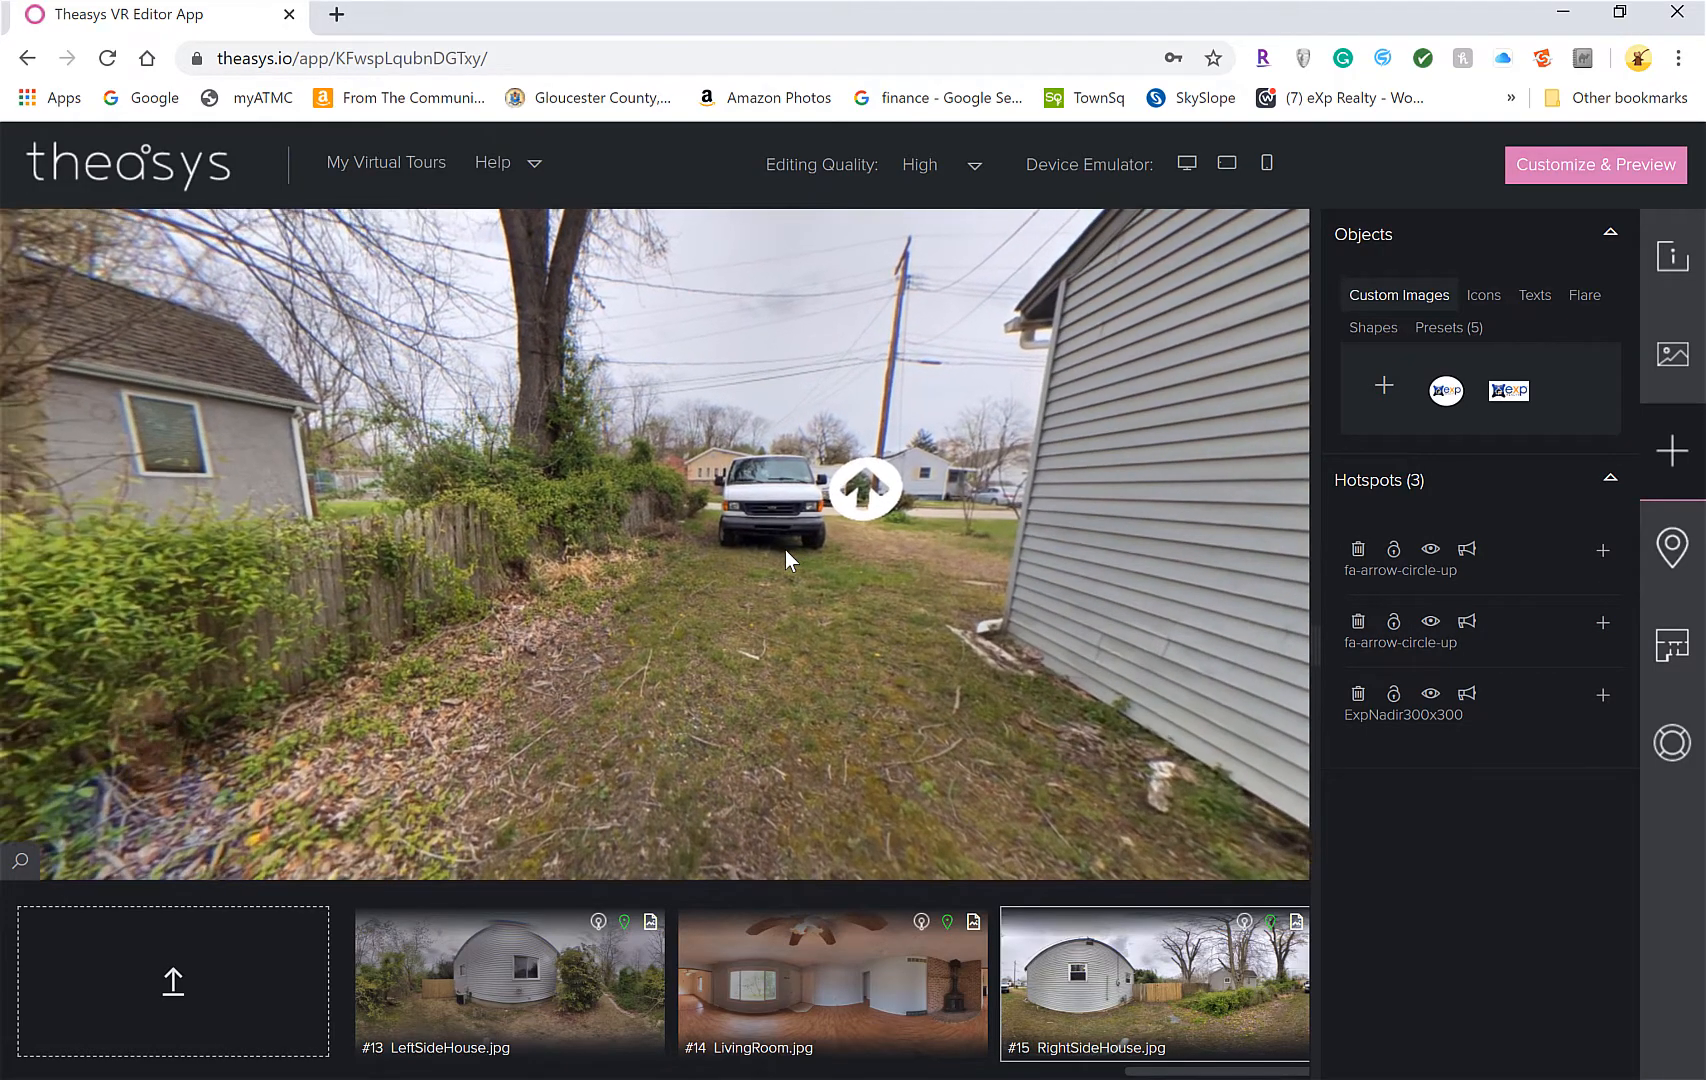
Follow the Front Yard arrow hotspot and look around the front-yard panorama
left_click(866, 487)
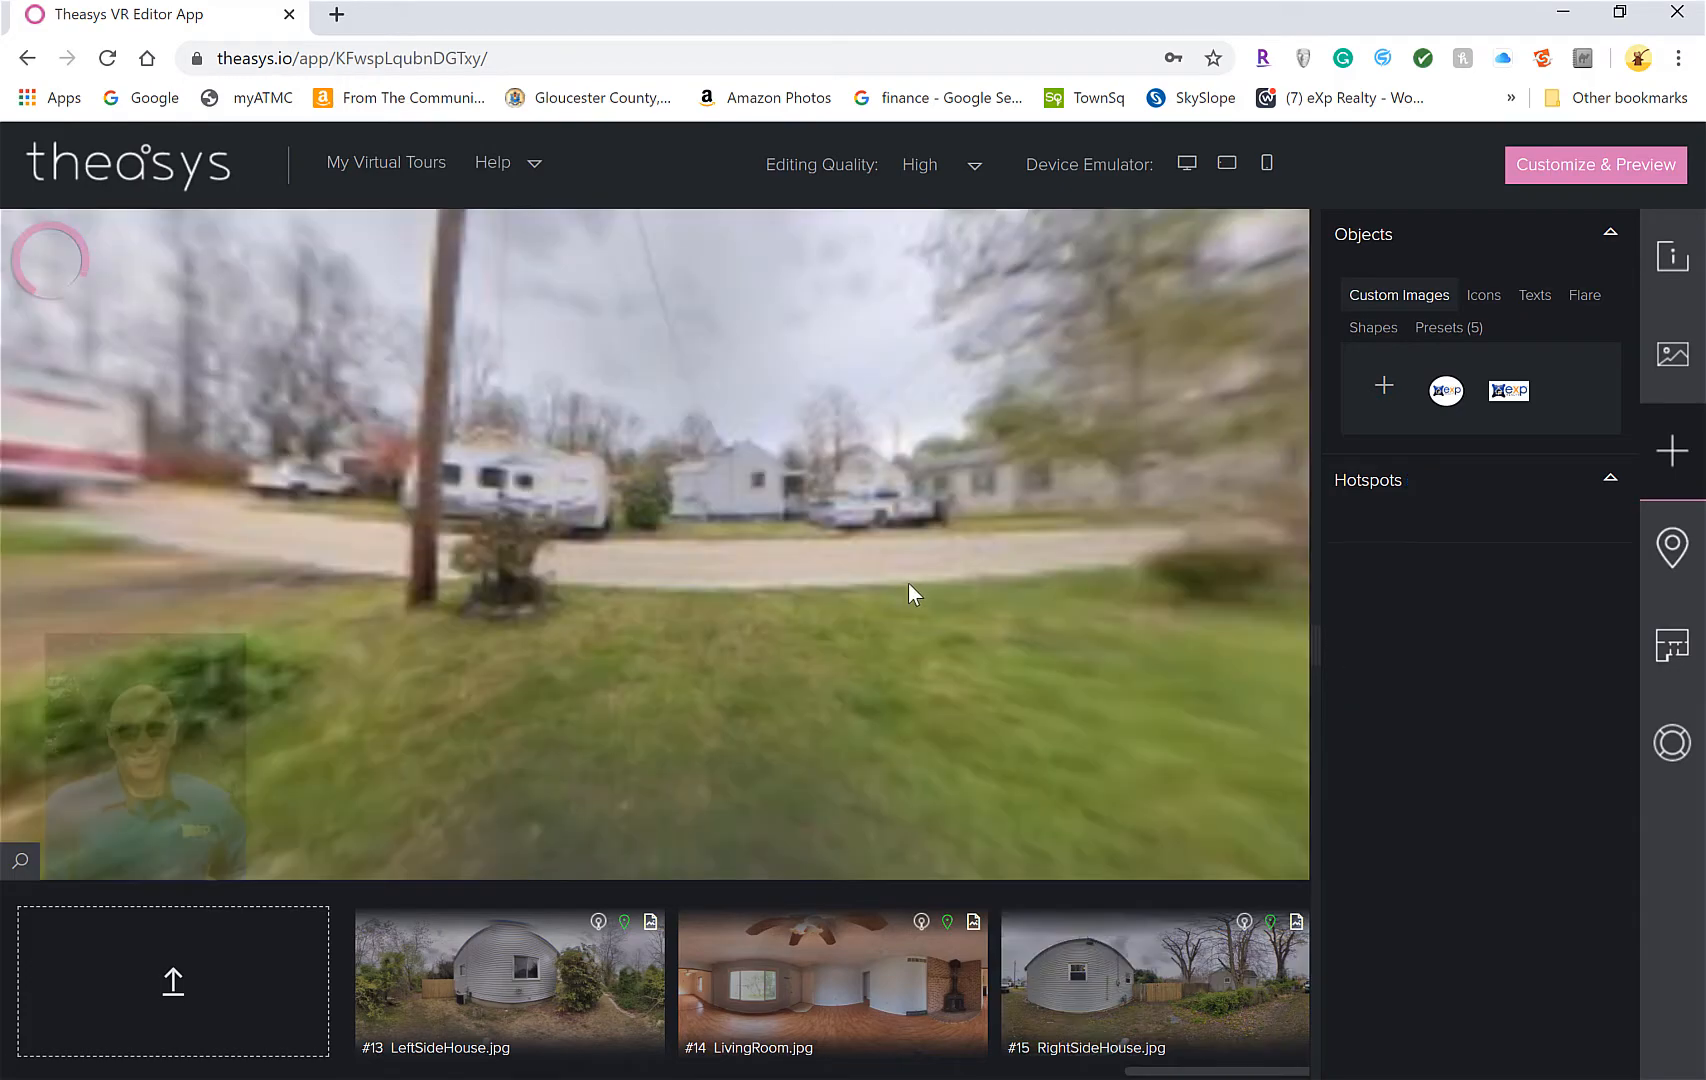
left_click_drag(796, 581, 542, 577)
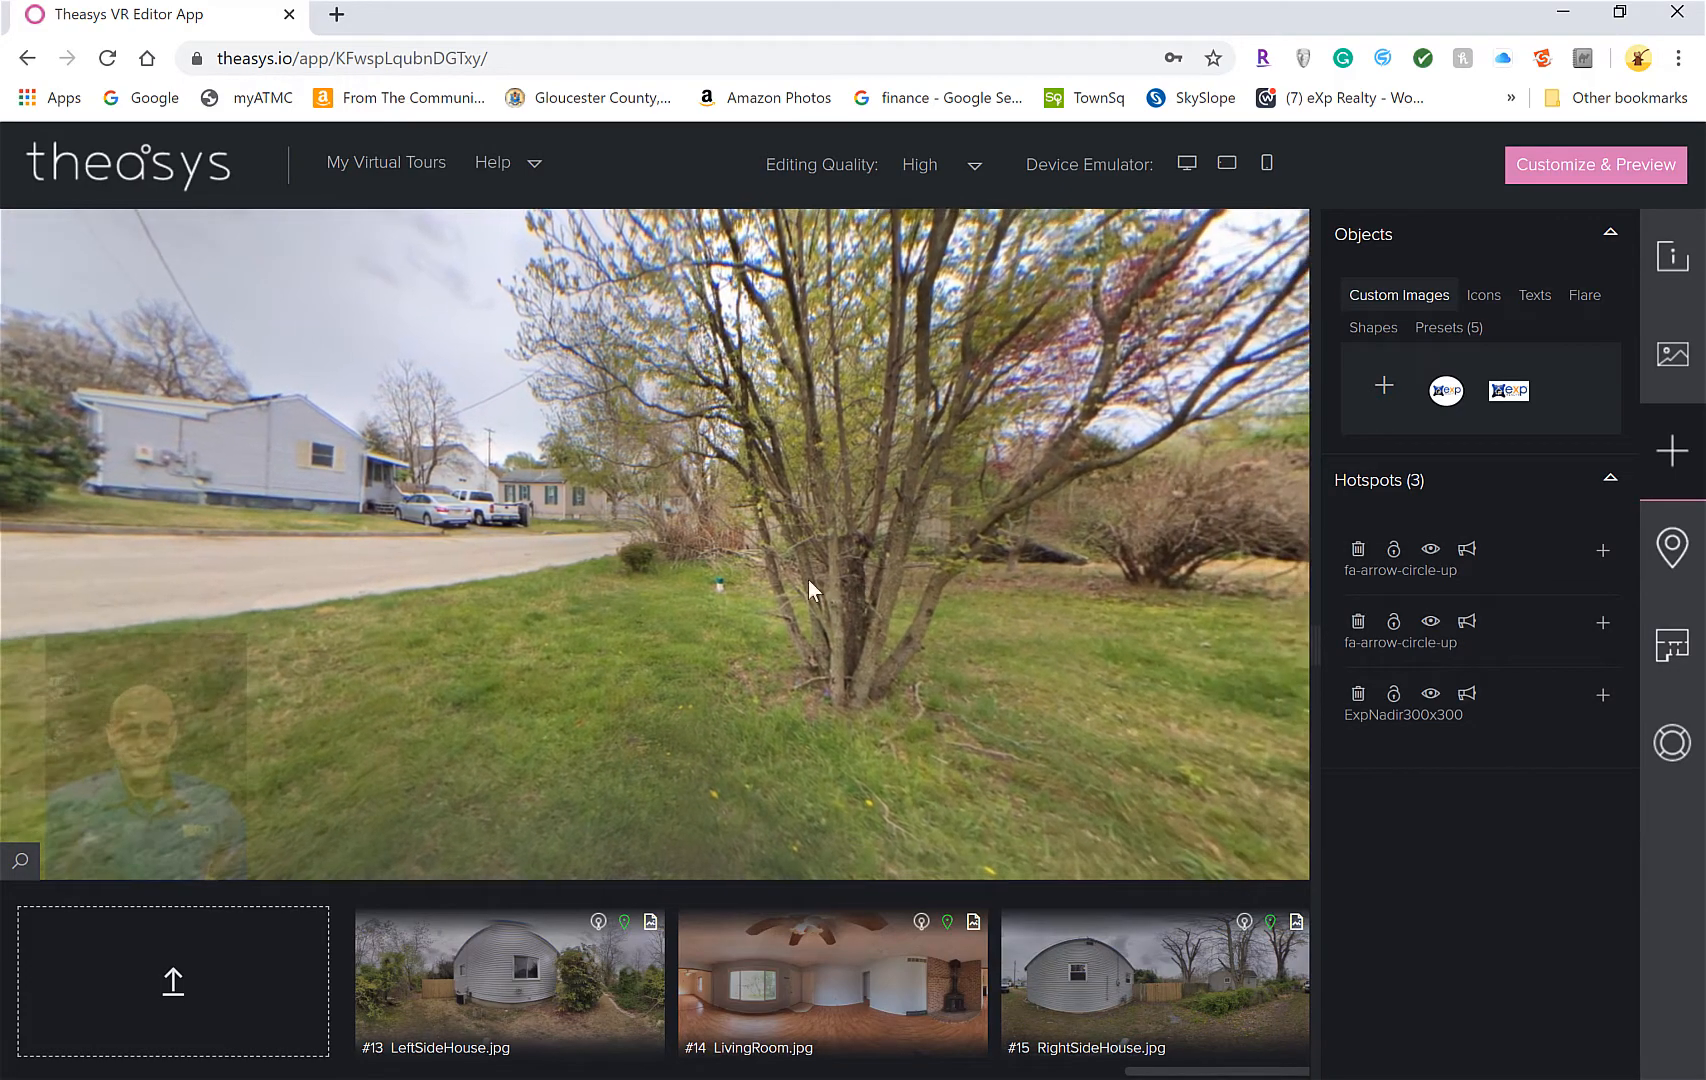
left_click_drag(830, 578, 428, 578)
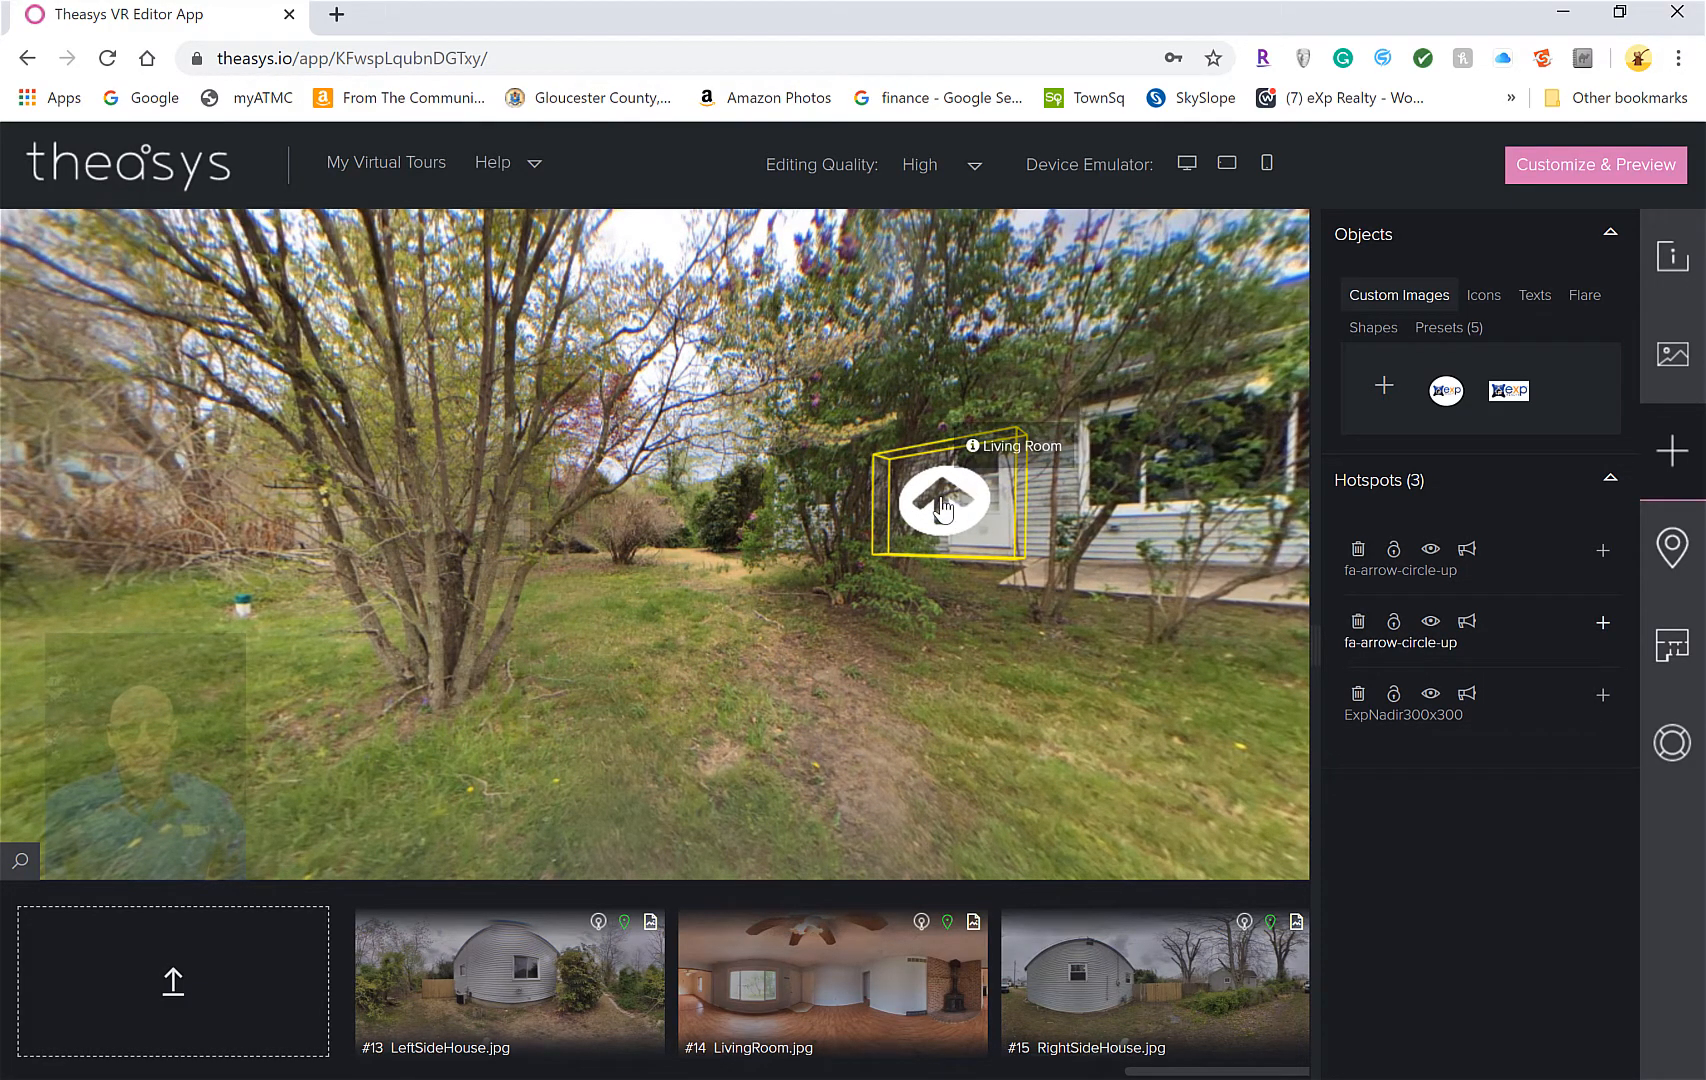
Walk into the living room, view the fireplace, then follow the Hallway hotspot
left_click(941, 500)
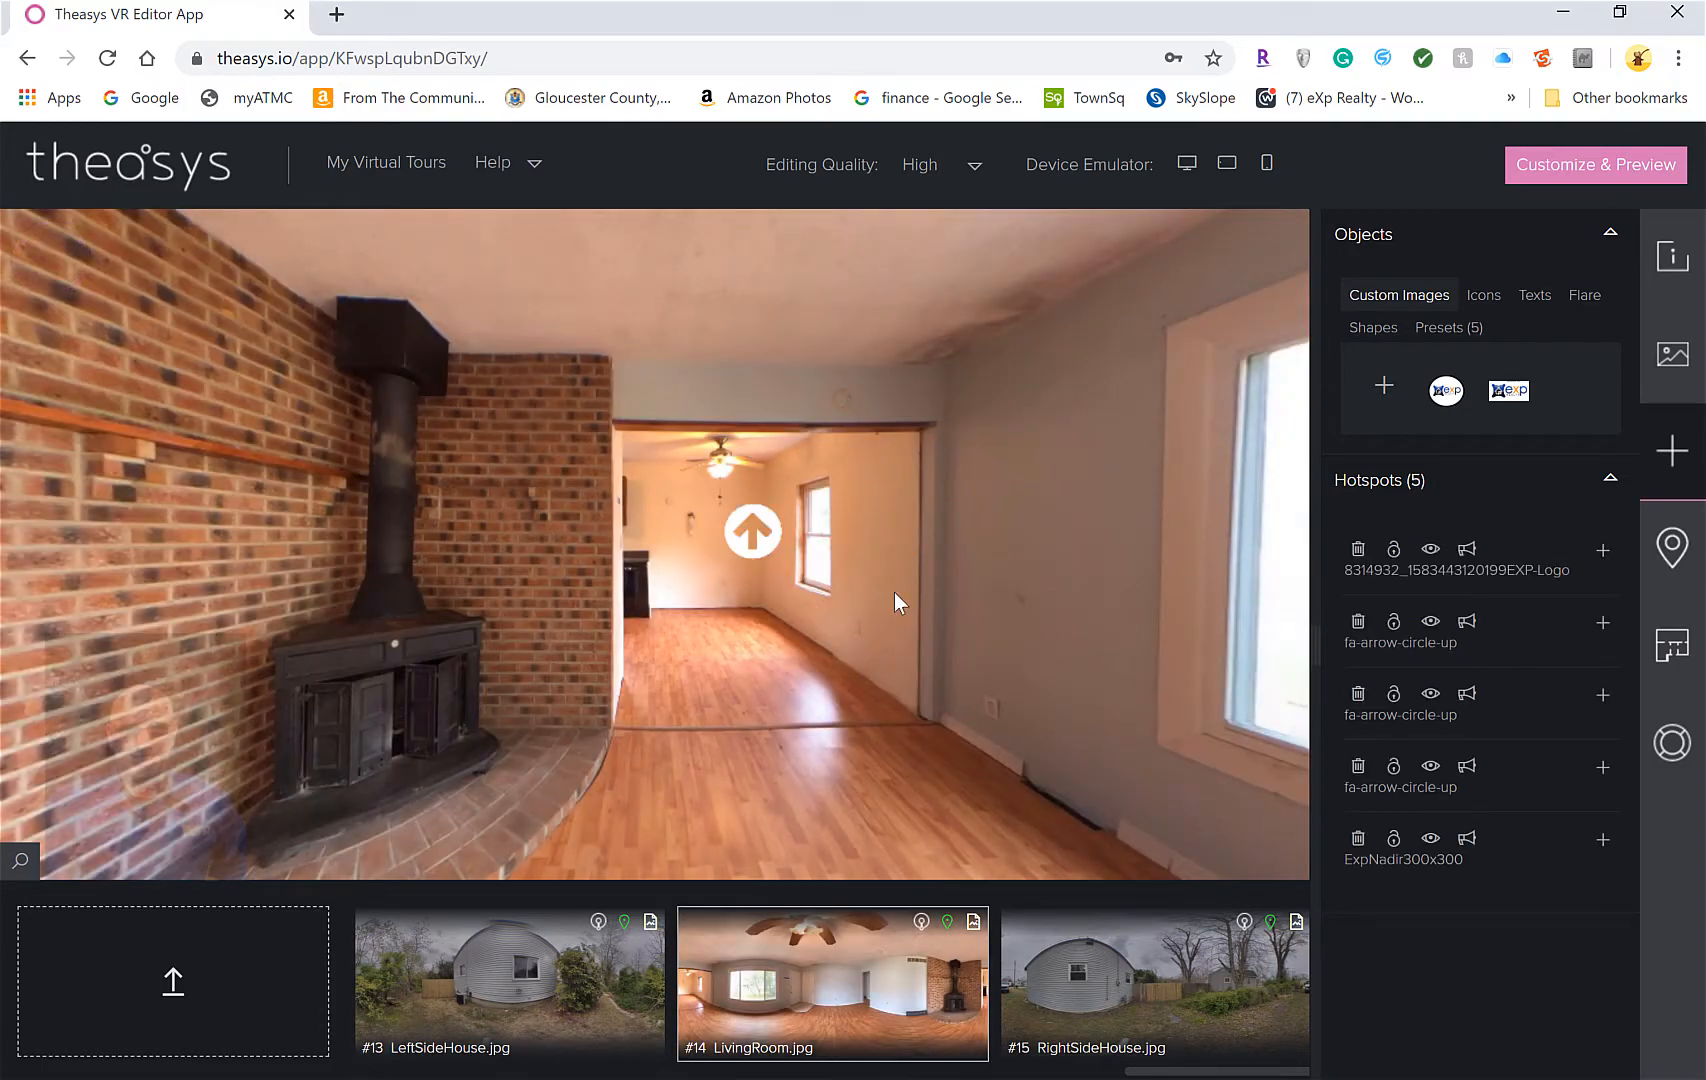
left_click_drag(925, 572, 690, 572)
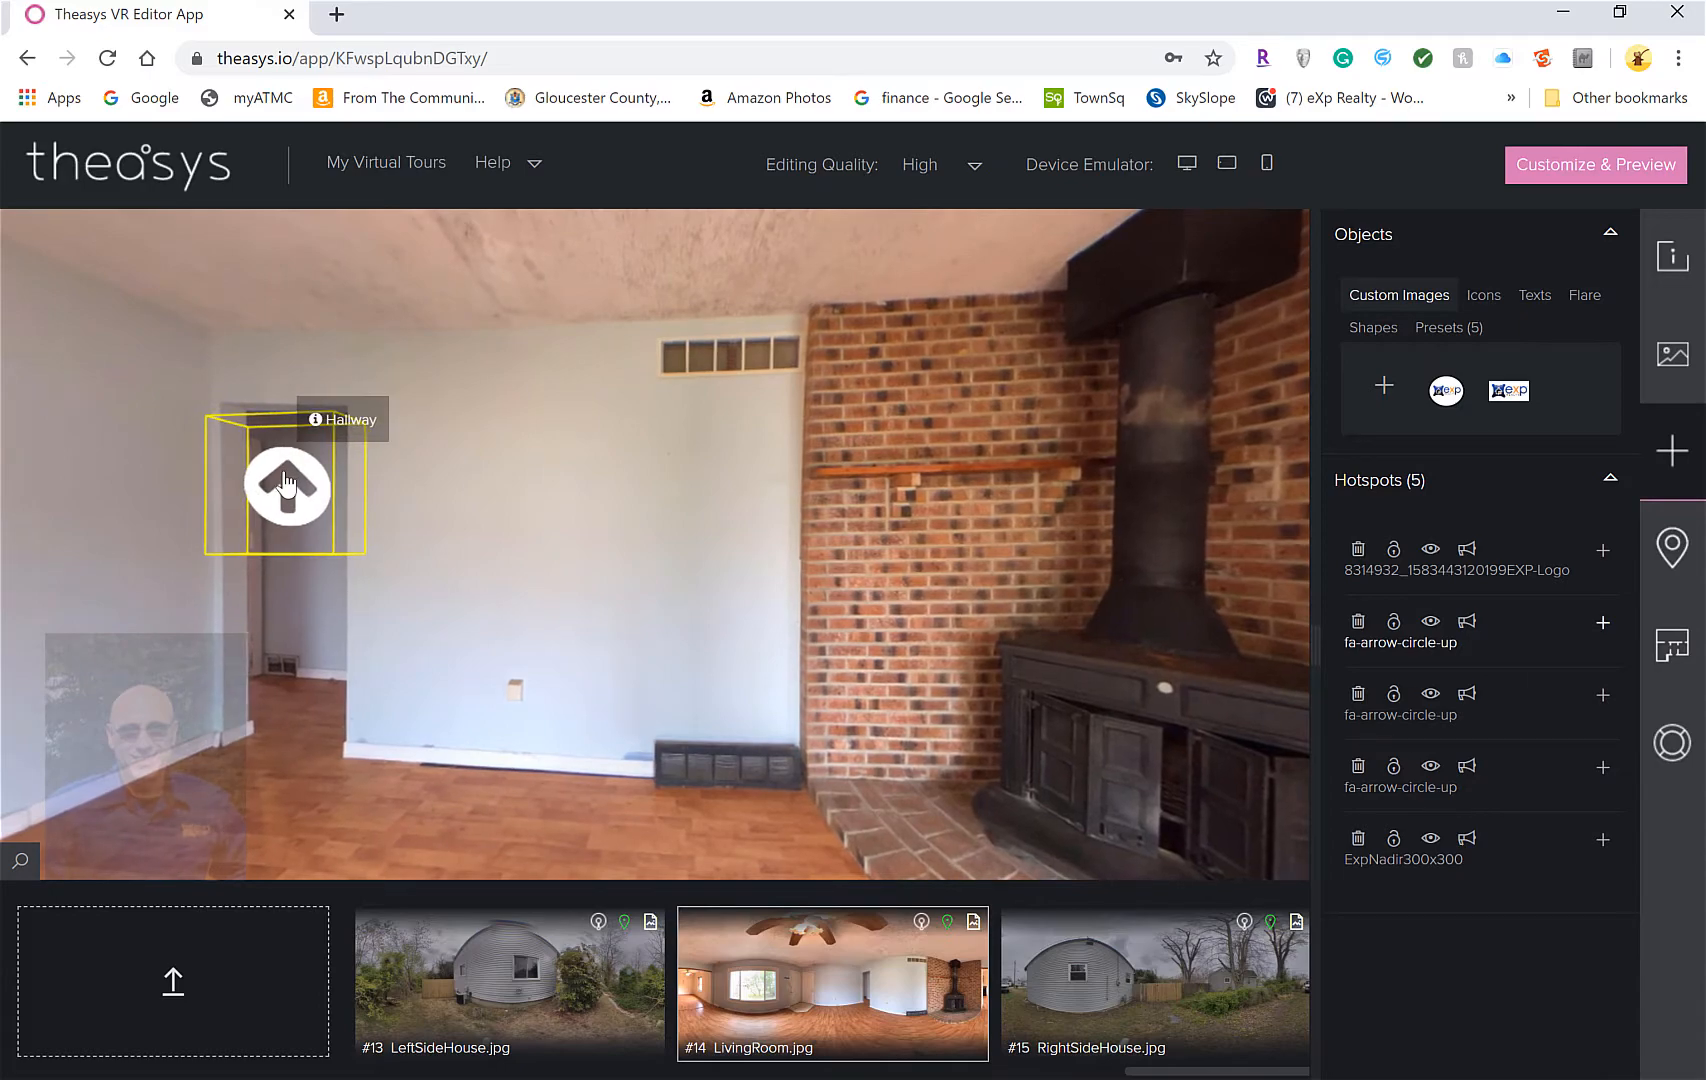
left_click(300, 485)
double_click(315, 495)
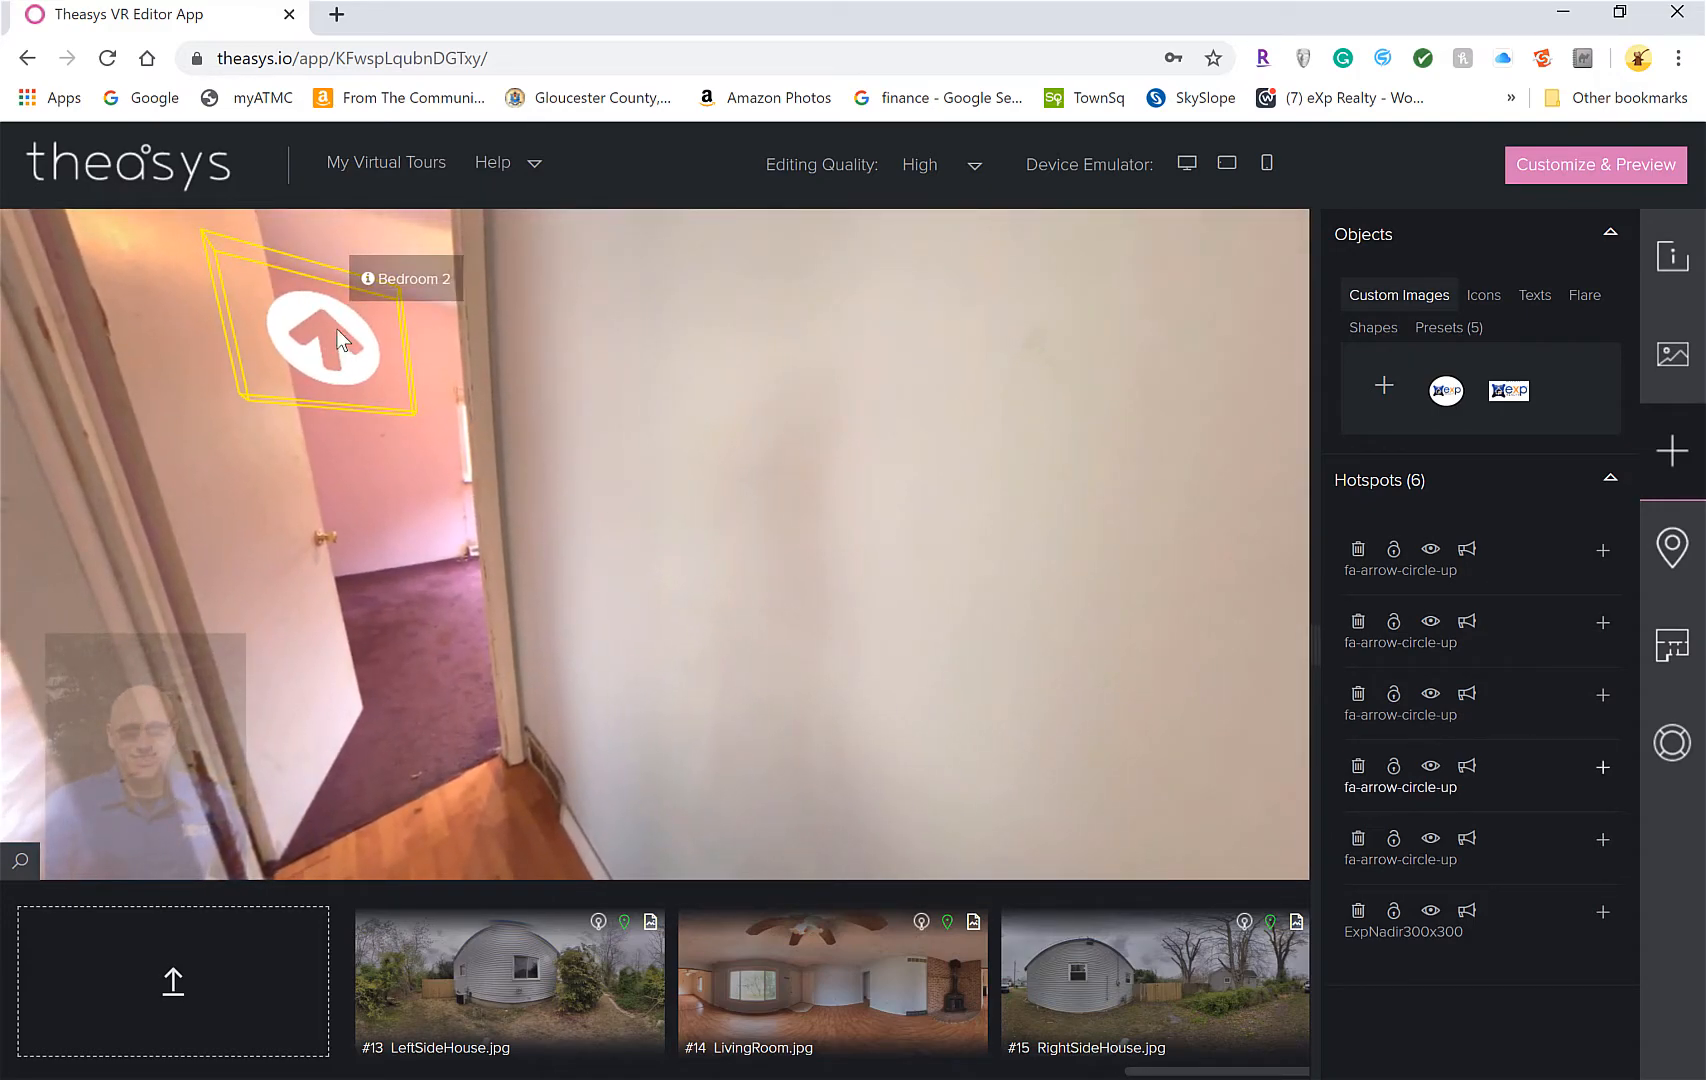
Go from the hallway into Bedroom 2 and inspect the hotspot and panorama context menus
left_click(337, 329)
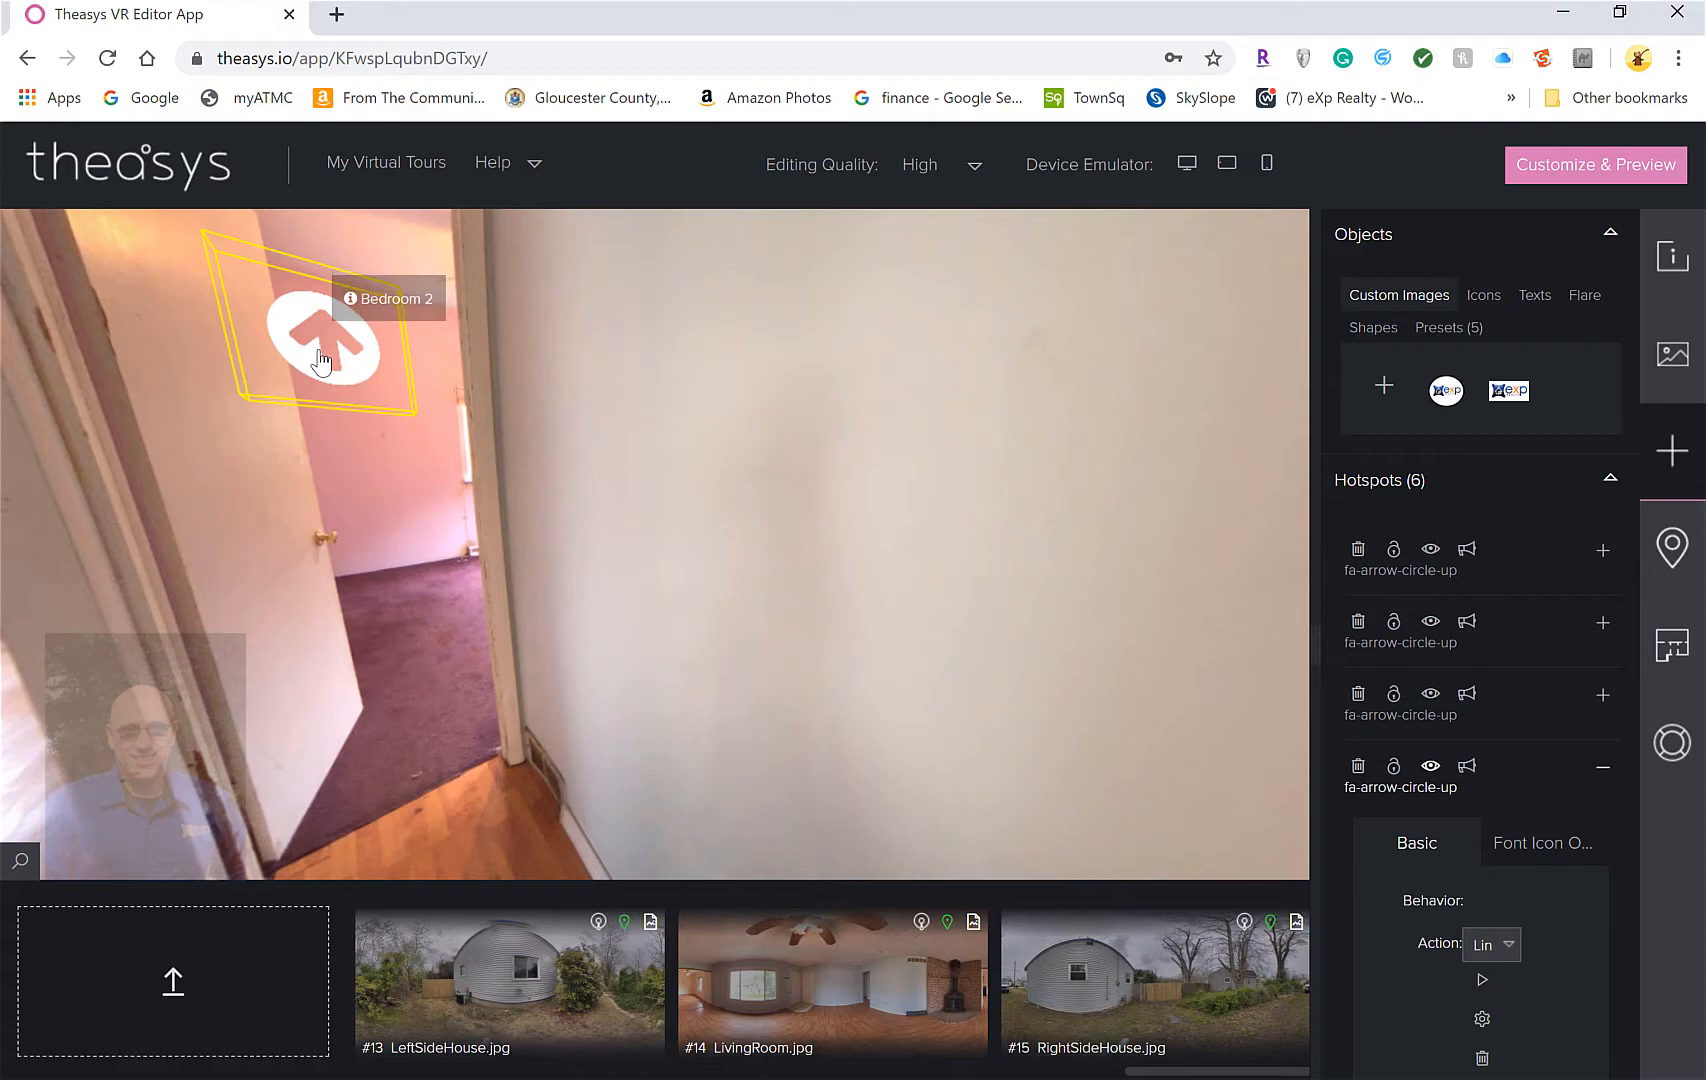
key("space")
right_click(890, 478)
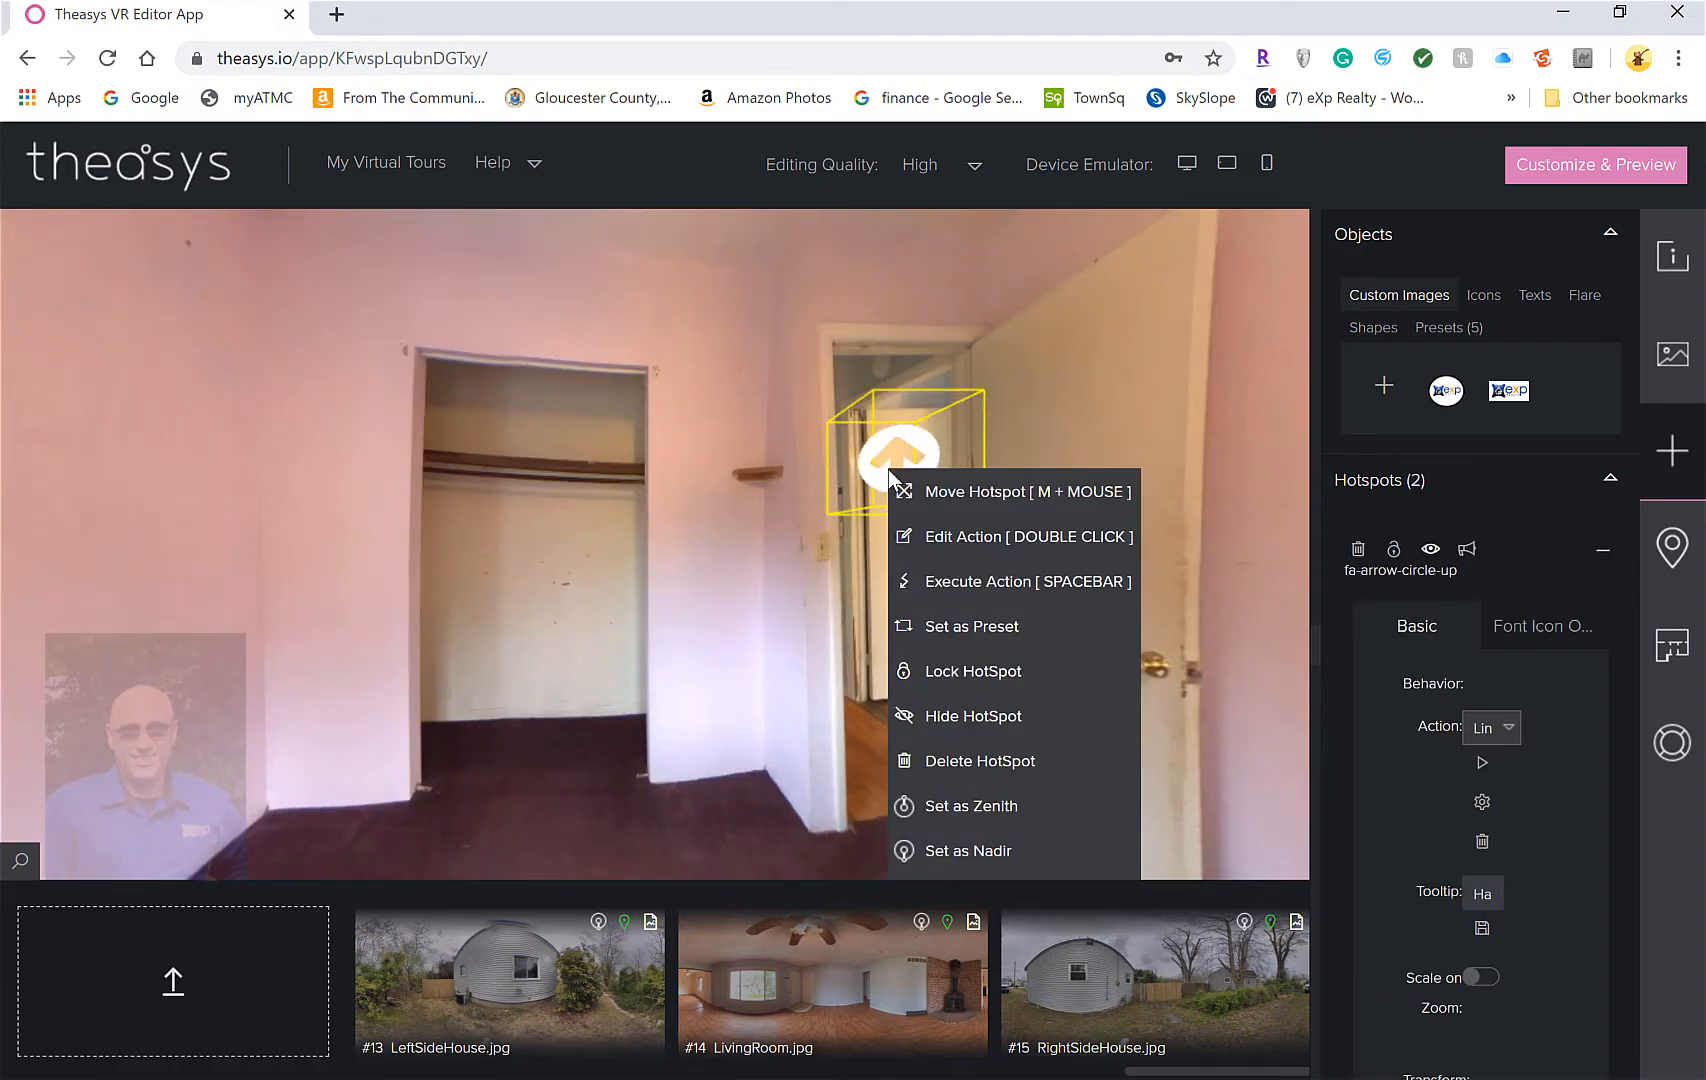
right_click(536, 569)
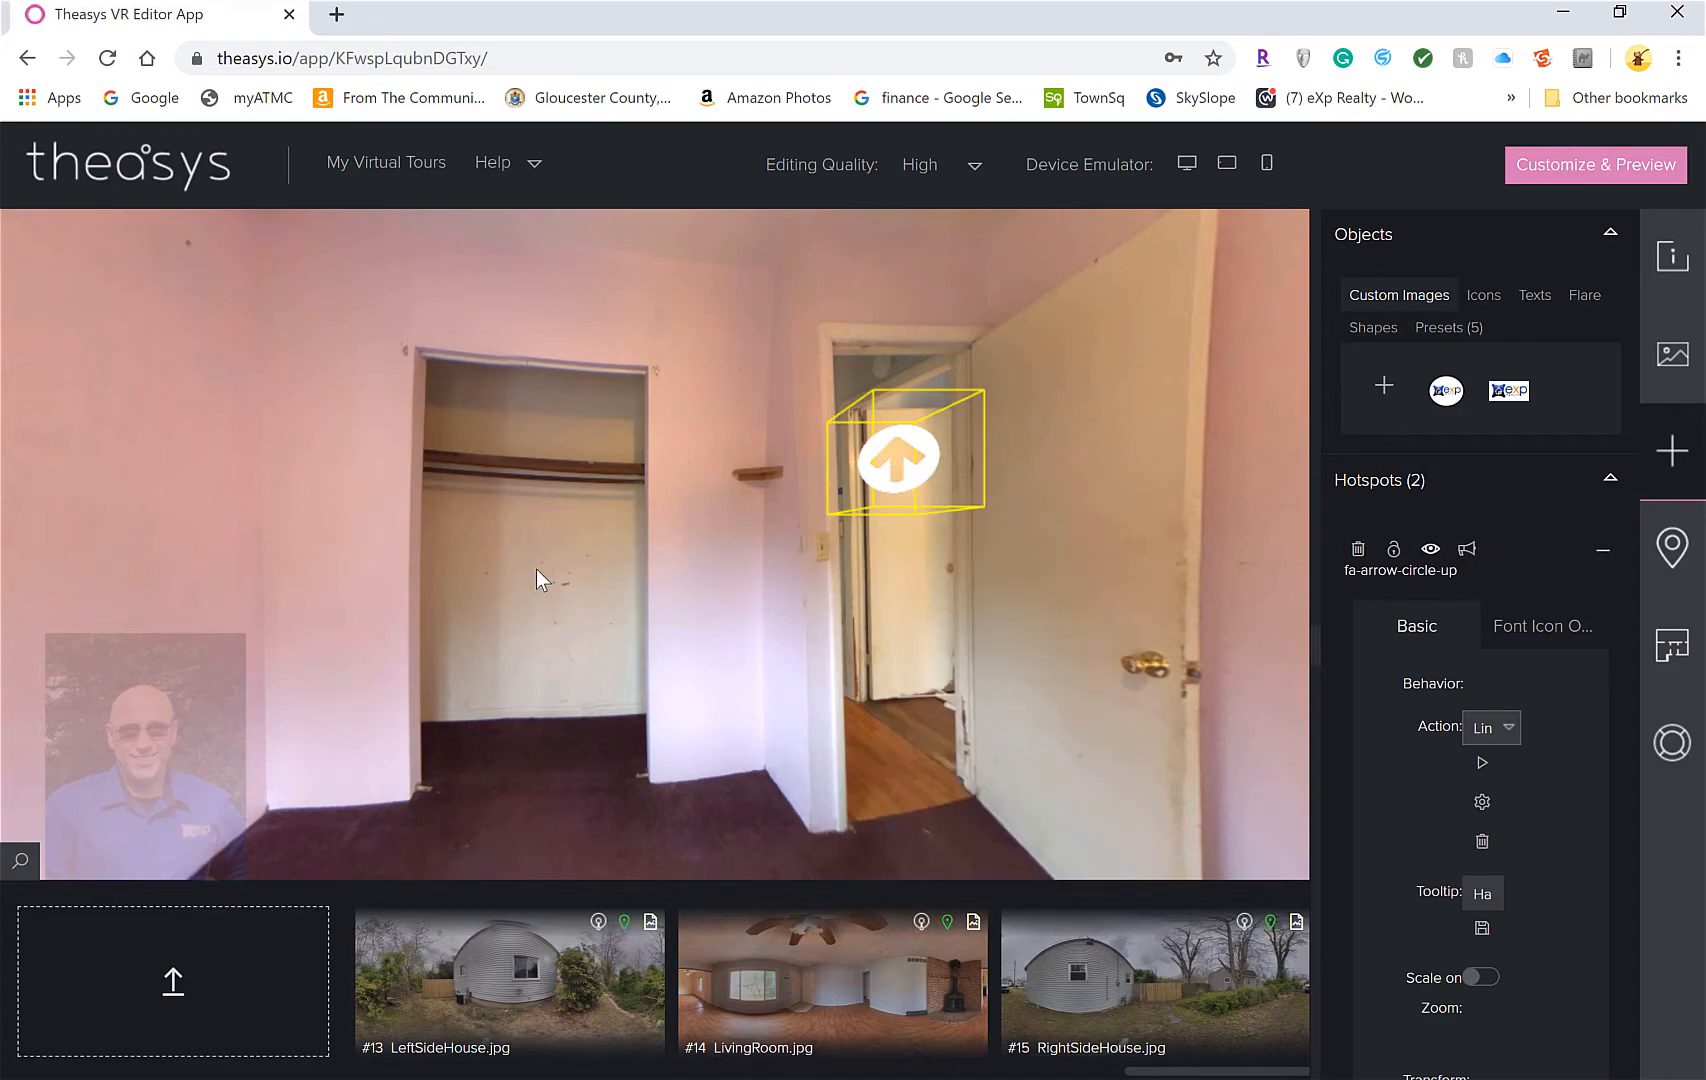
left_click(424, 669)
right_click(518, 632)
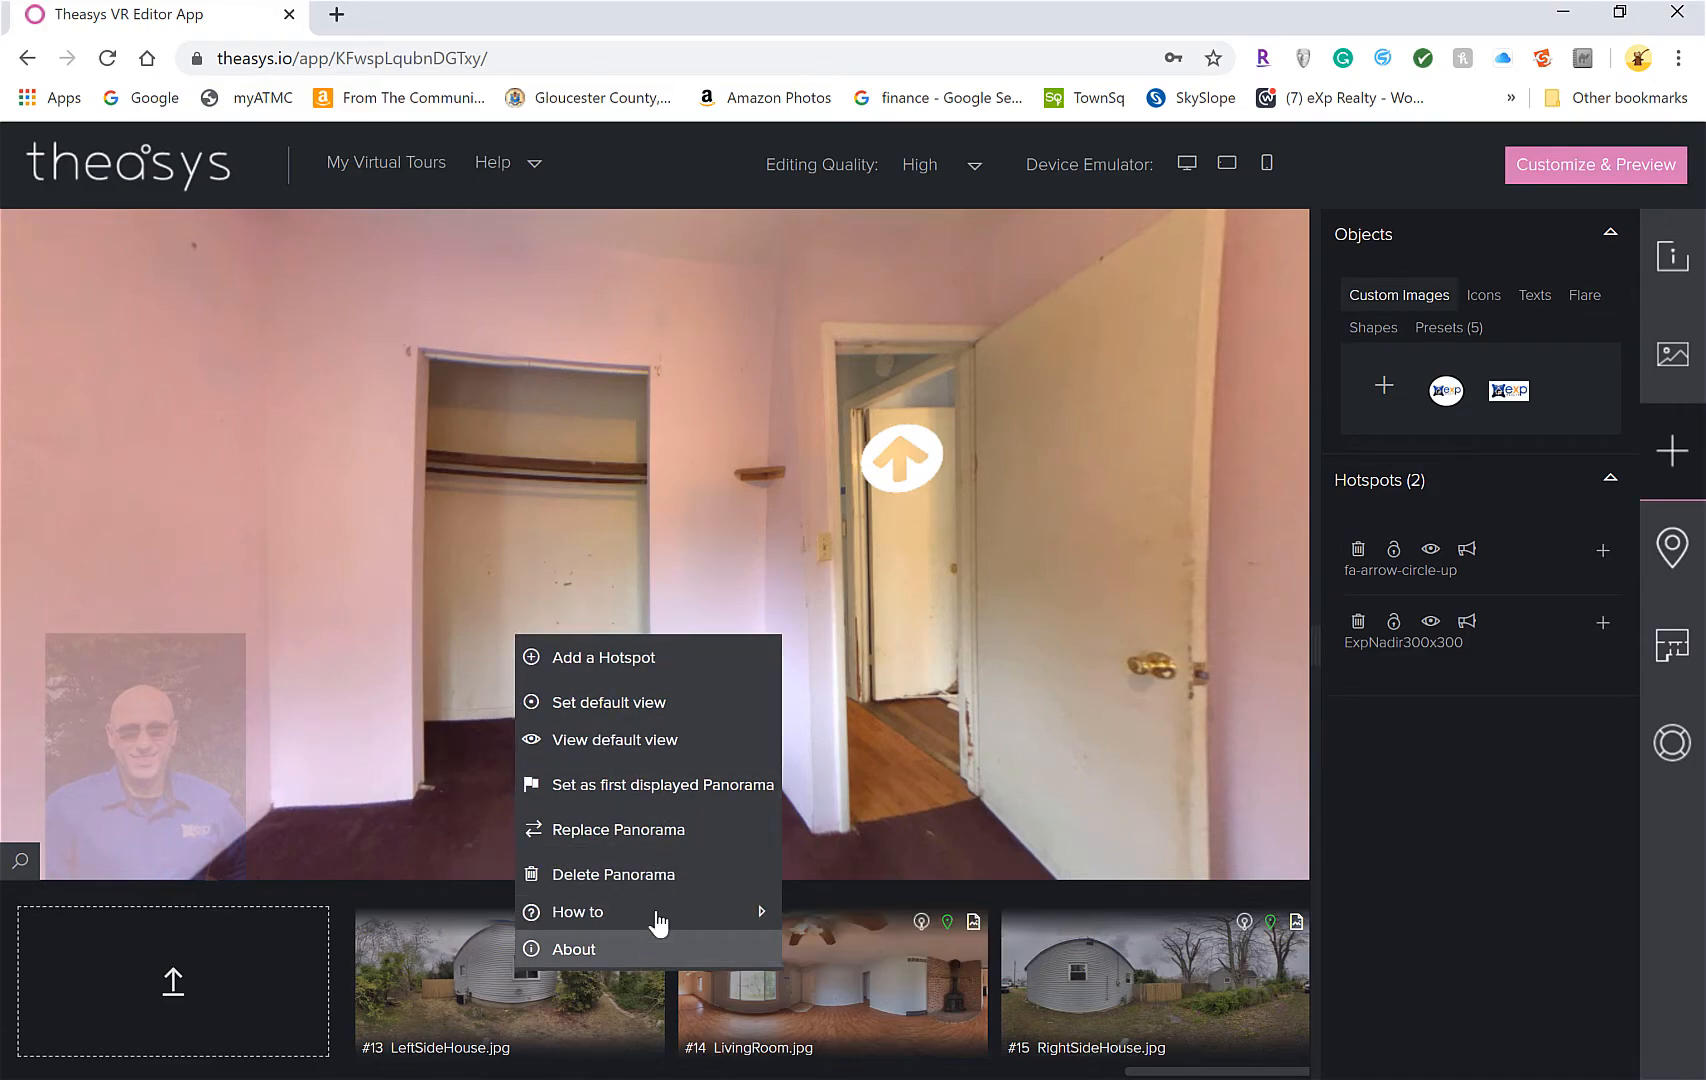
mouse_move(658, 916)
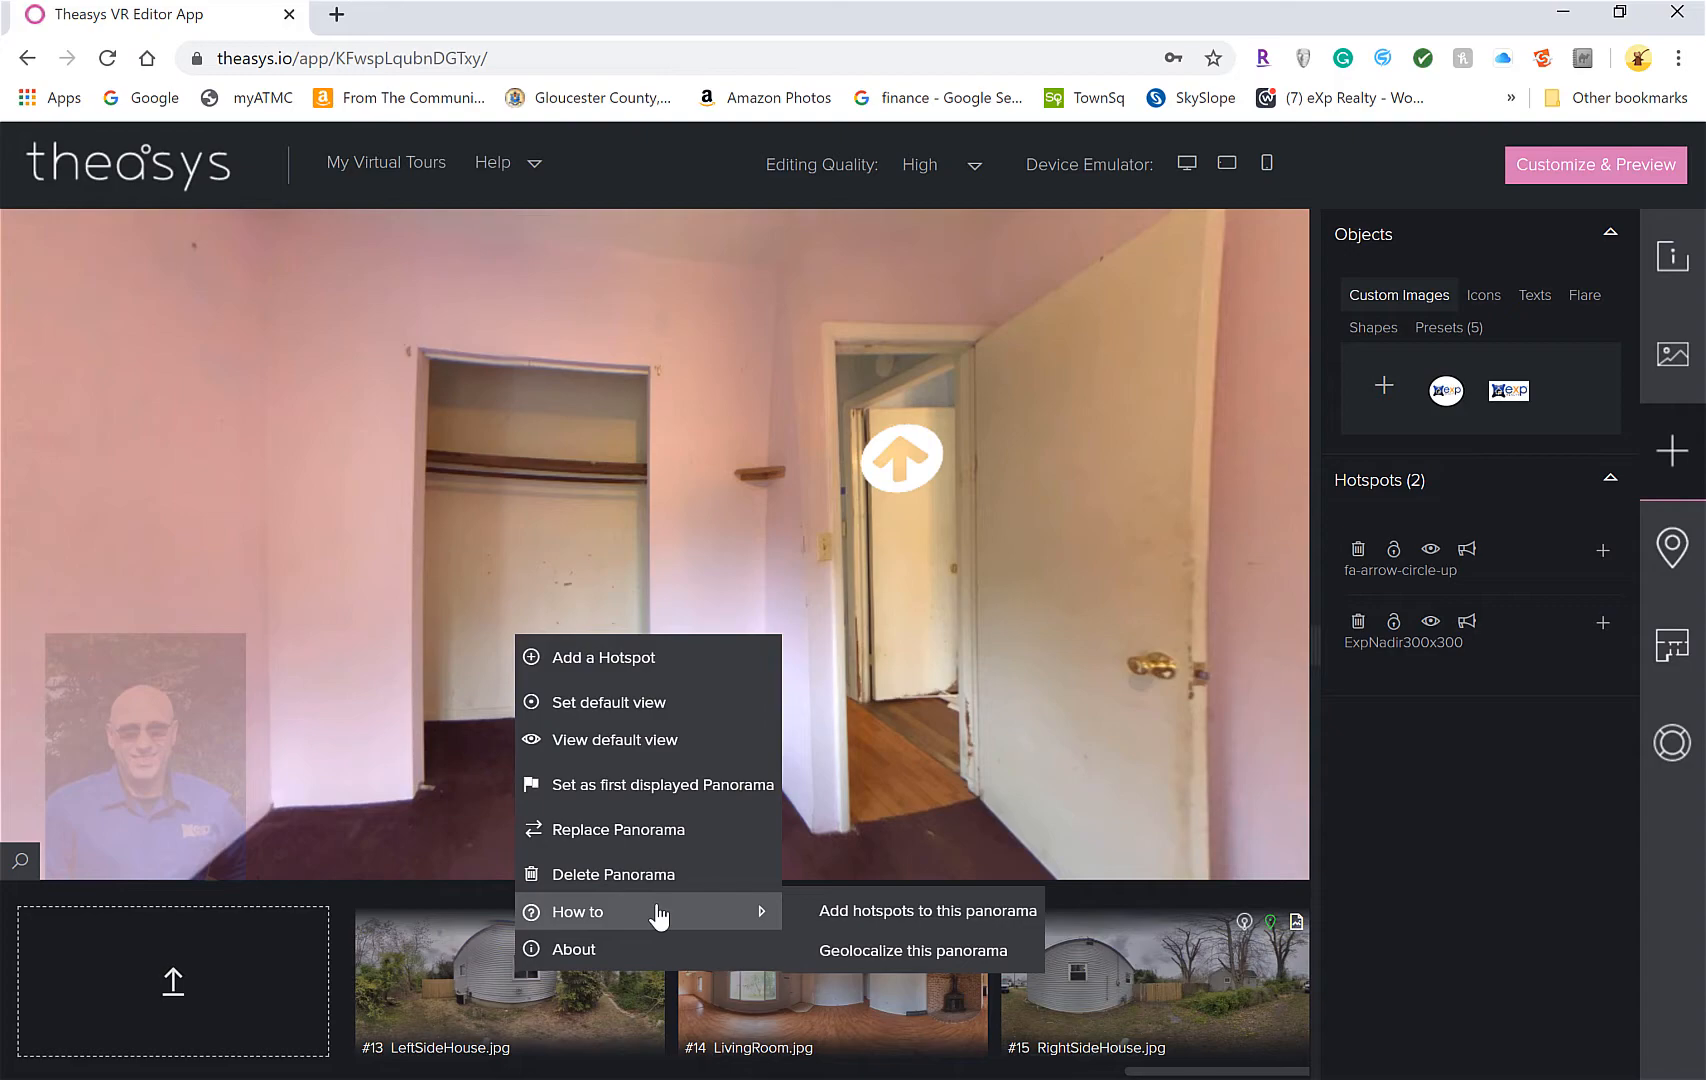
left_click(896, 648)
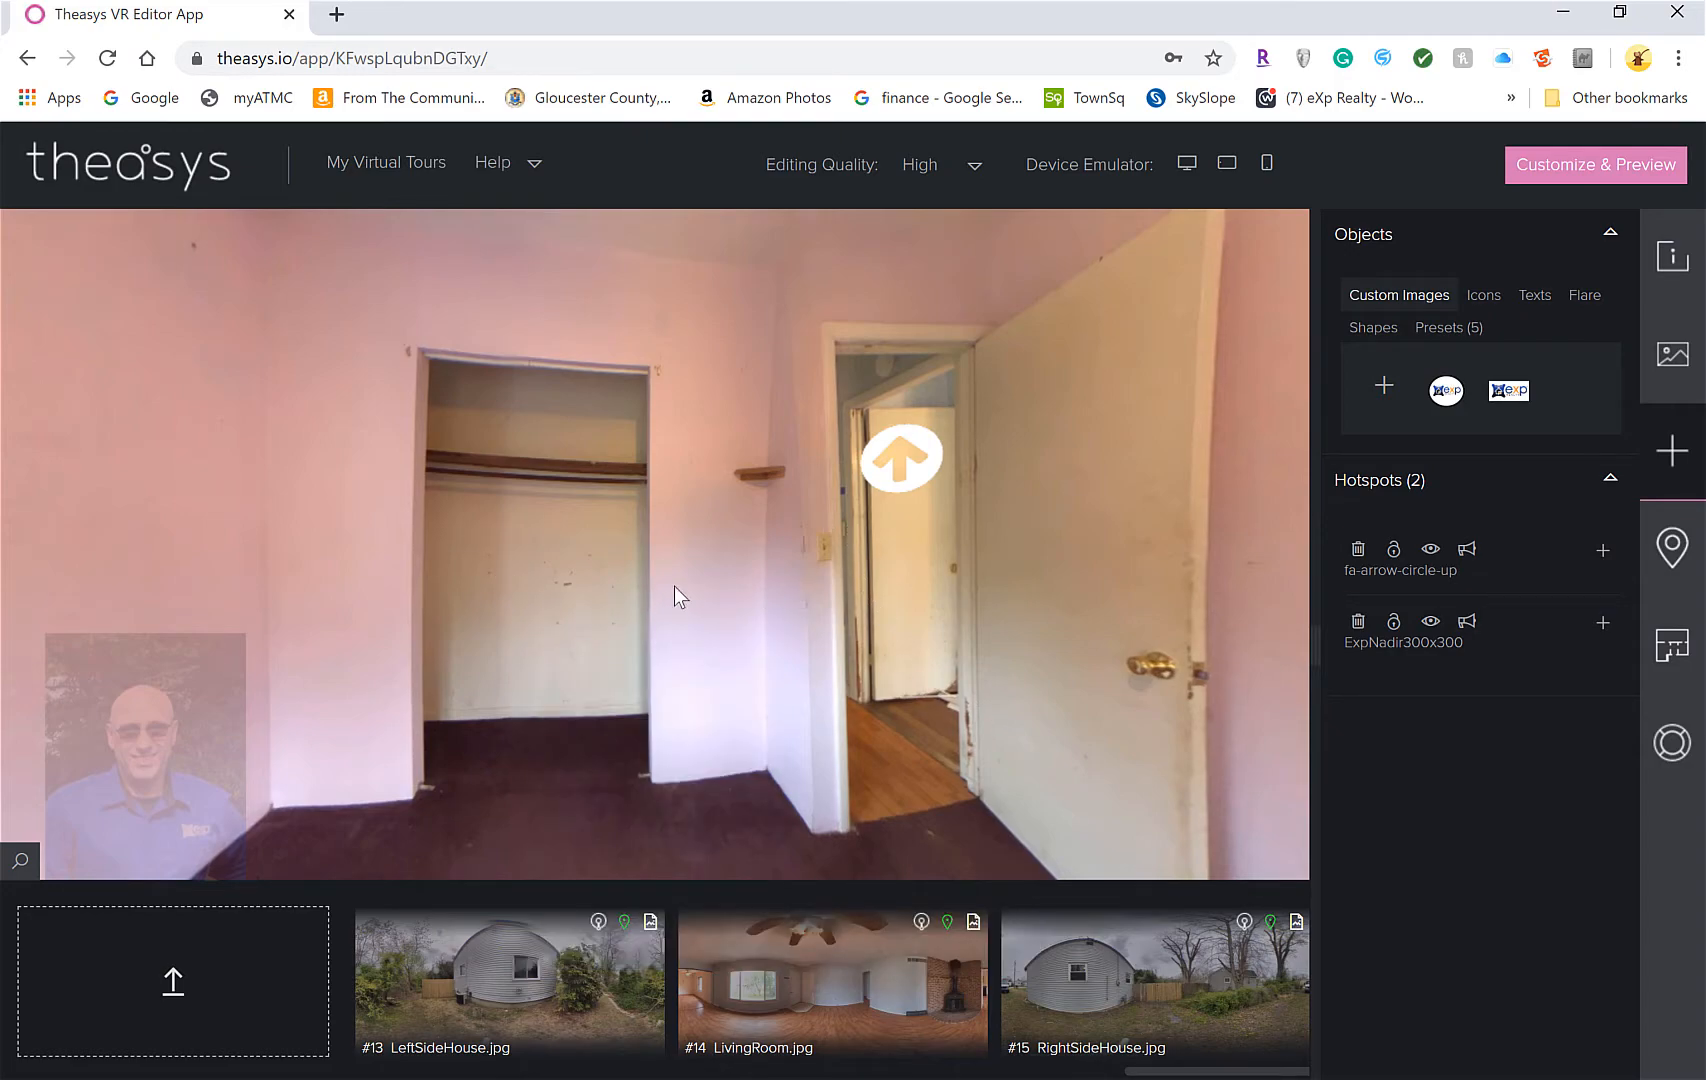
Return from Bedroom 2 through the hallway to the living room, facing the fireplace
left_click_drag(758, 586, 491, 583)
left_click(612, 466)
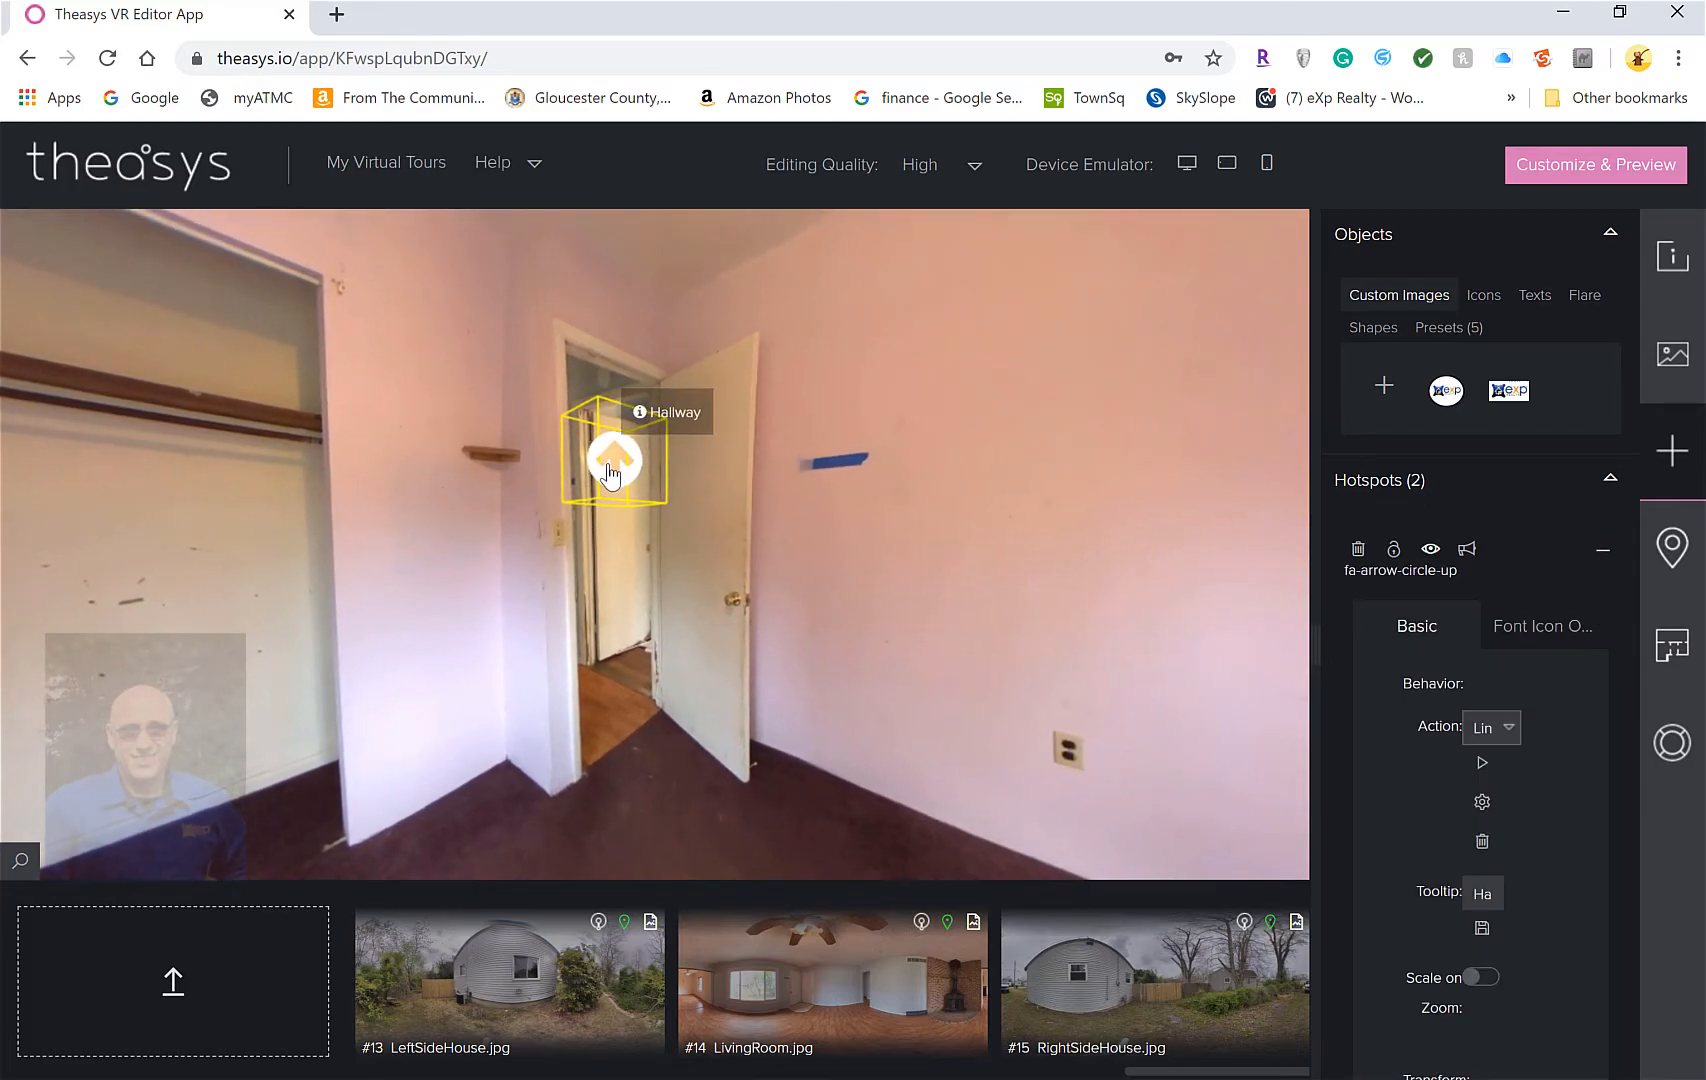
double_click(598, 488)
left_click_drag(773, 543, 462, 542)
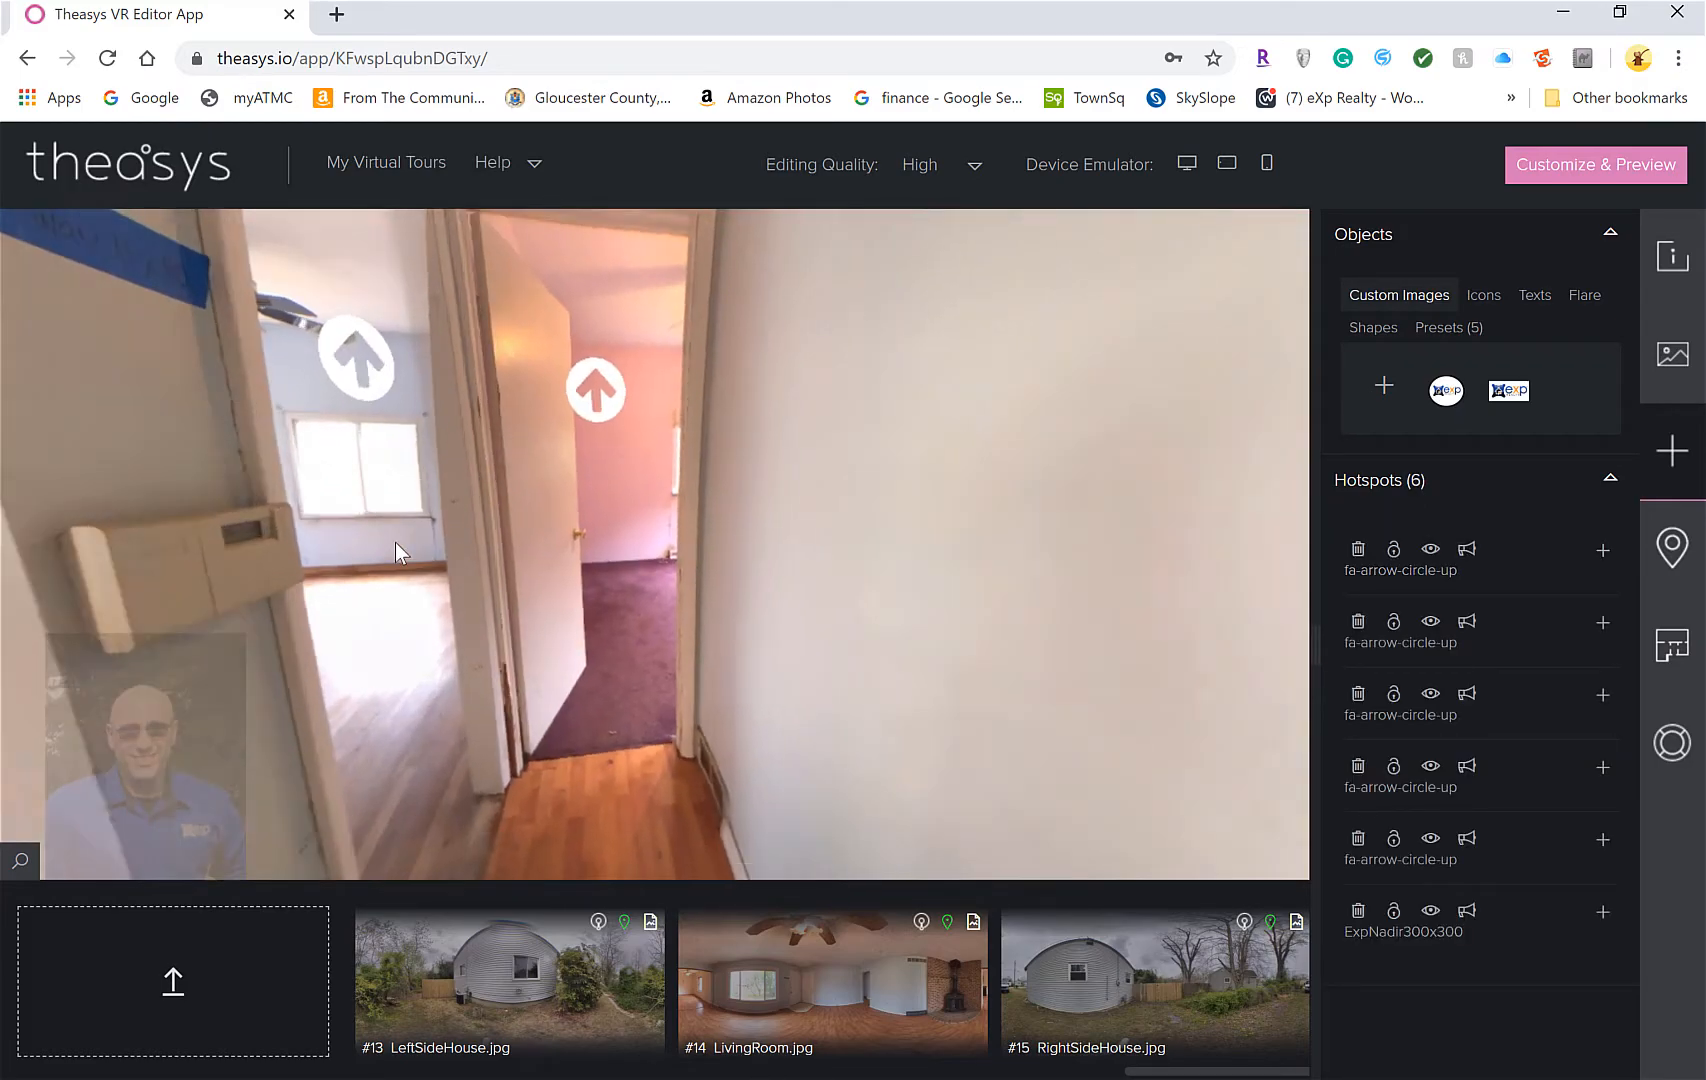
left_click_drag(790, 555, 609, 698)
left_click_drag(1056, 634, 347, 379)
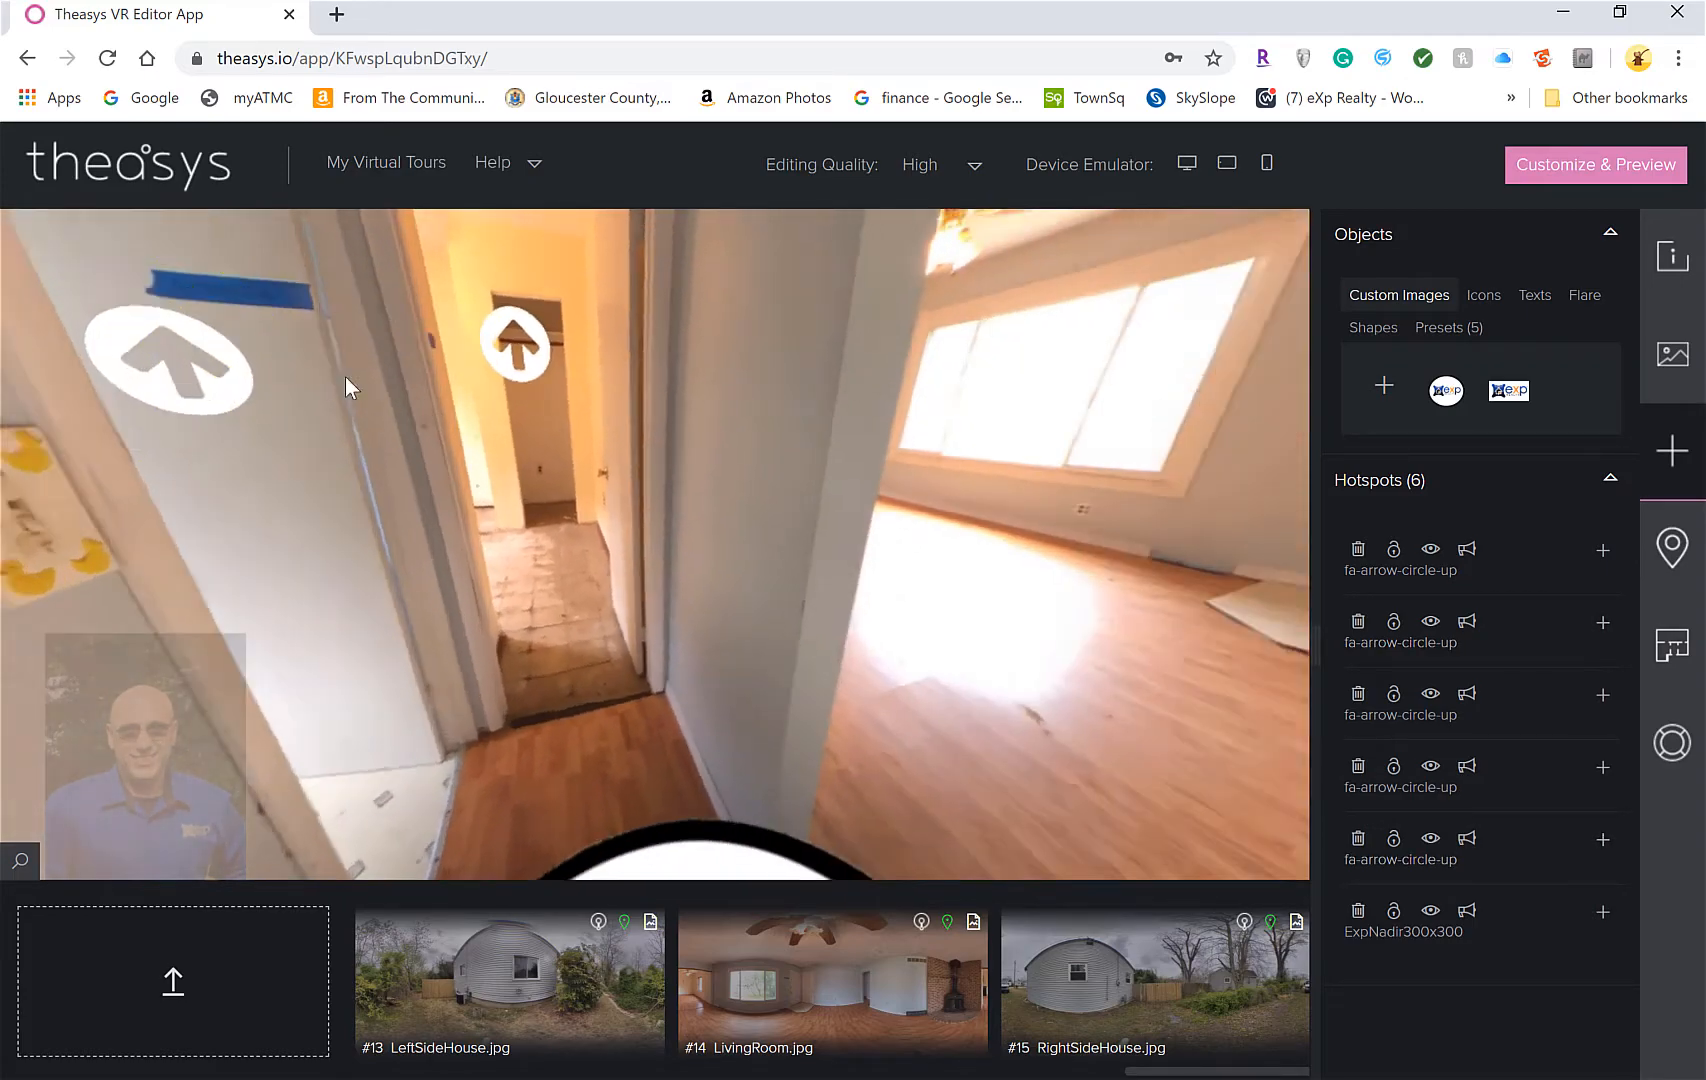
left_click_drag(932, 482, 1065, 596)
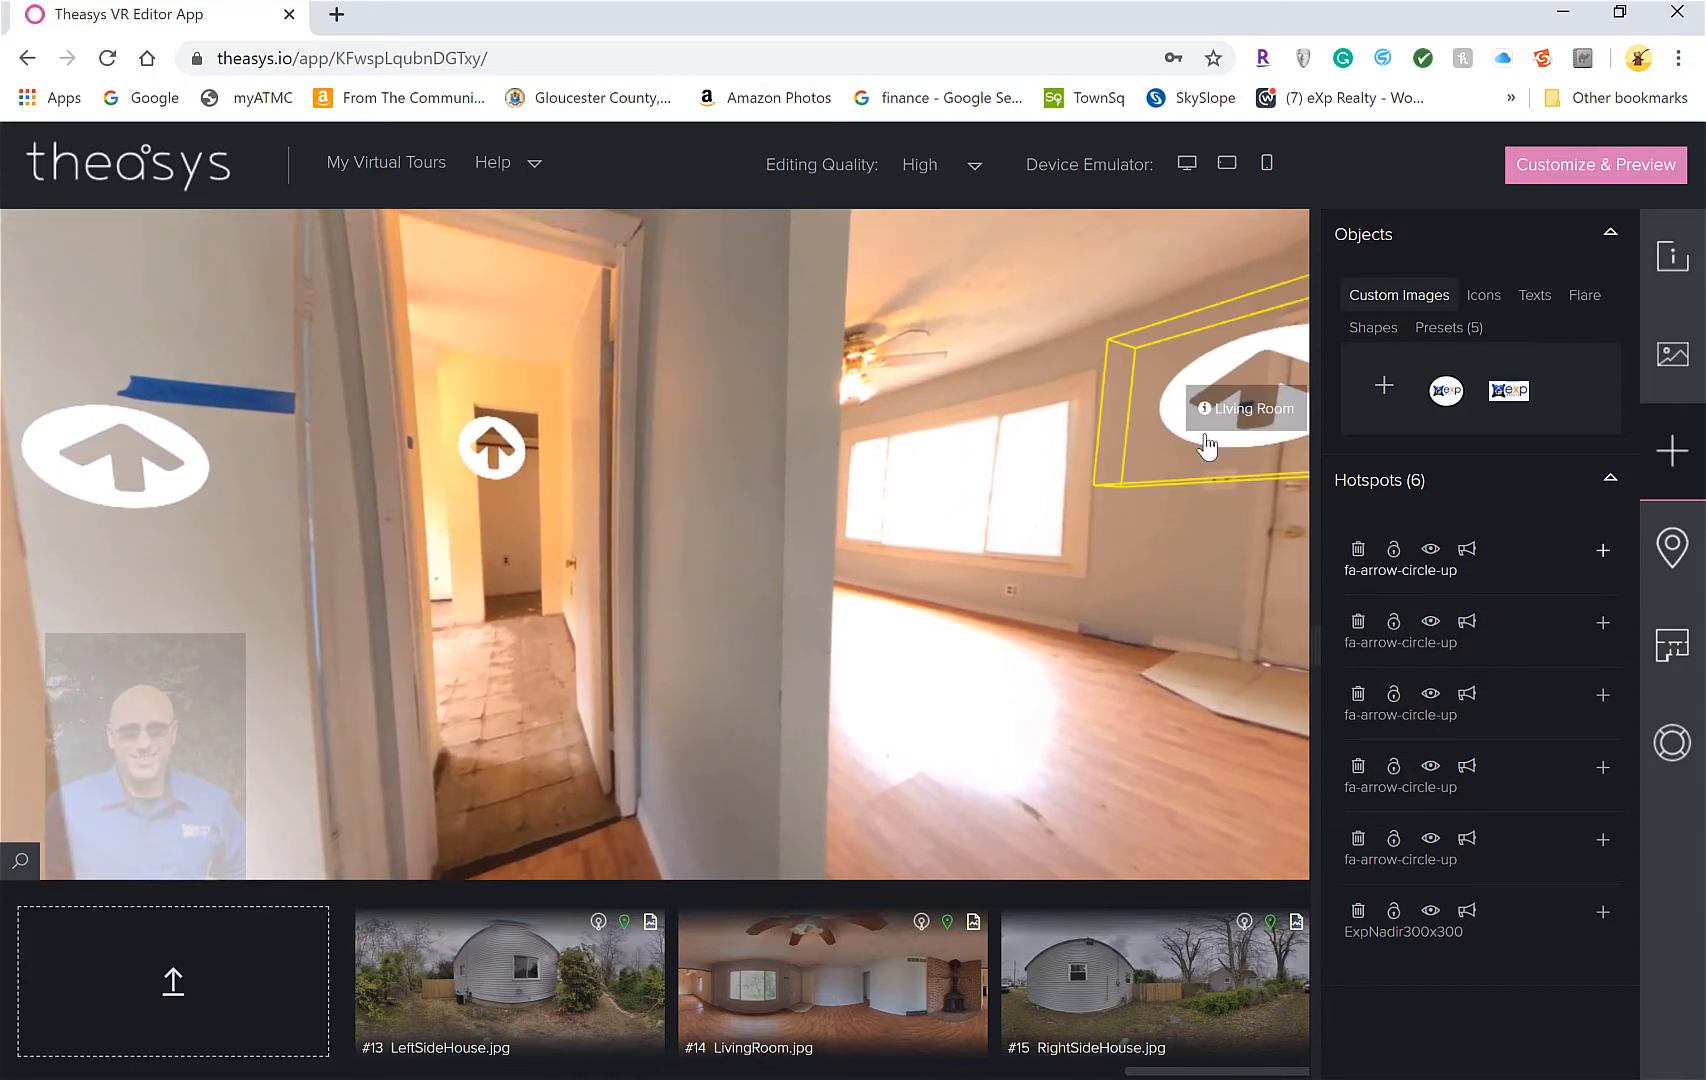
left_click(1238, 412)
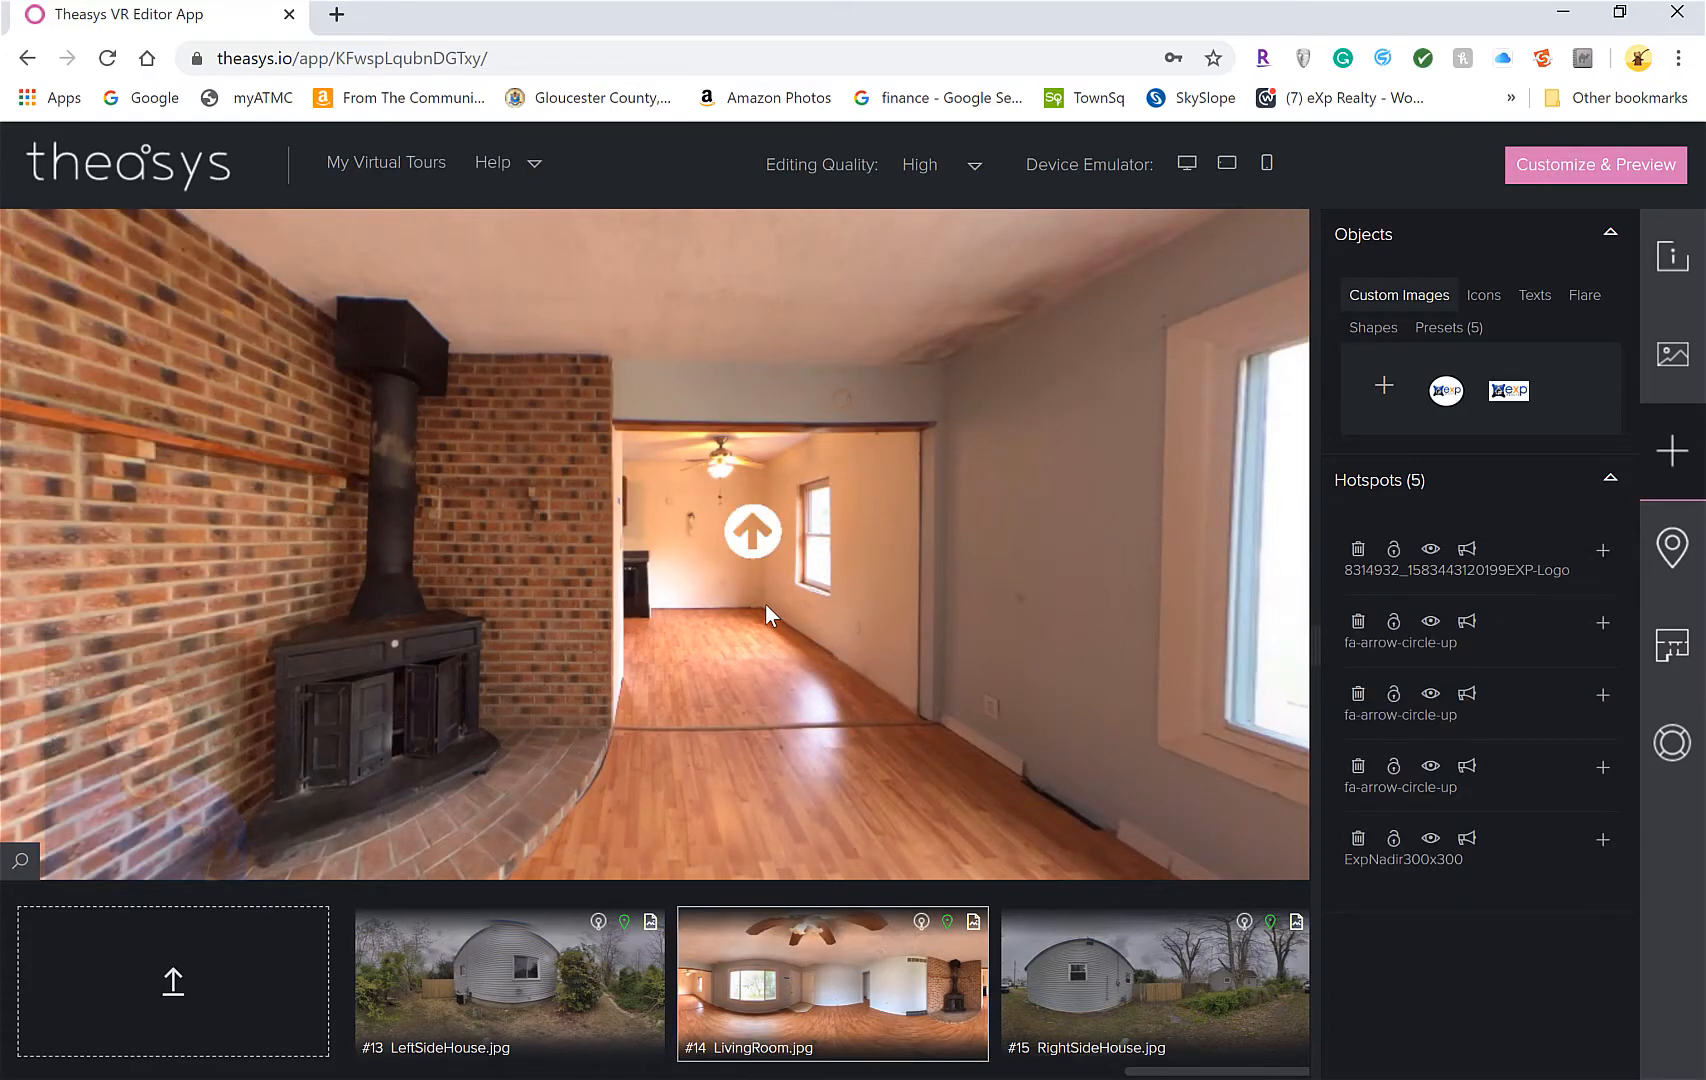
left_click_drag(673, 630, 1068, 614)
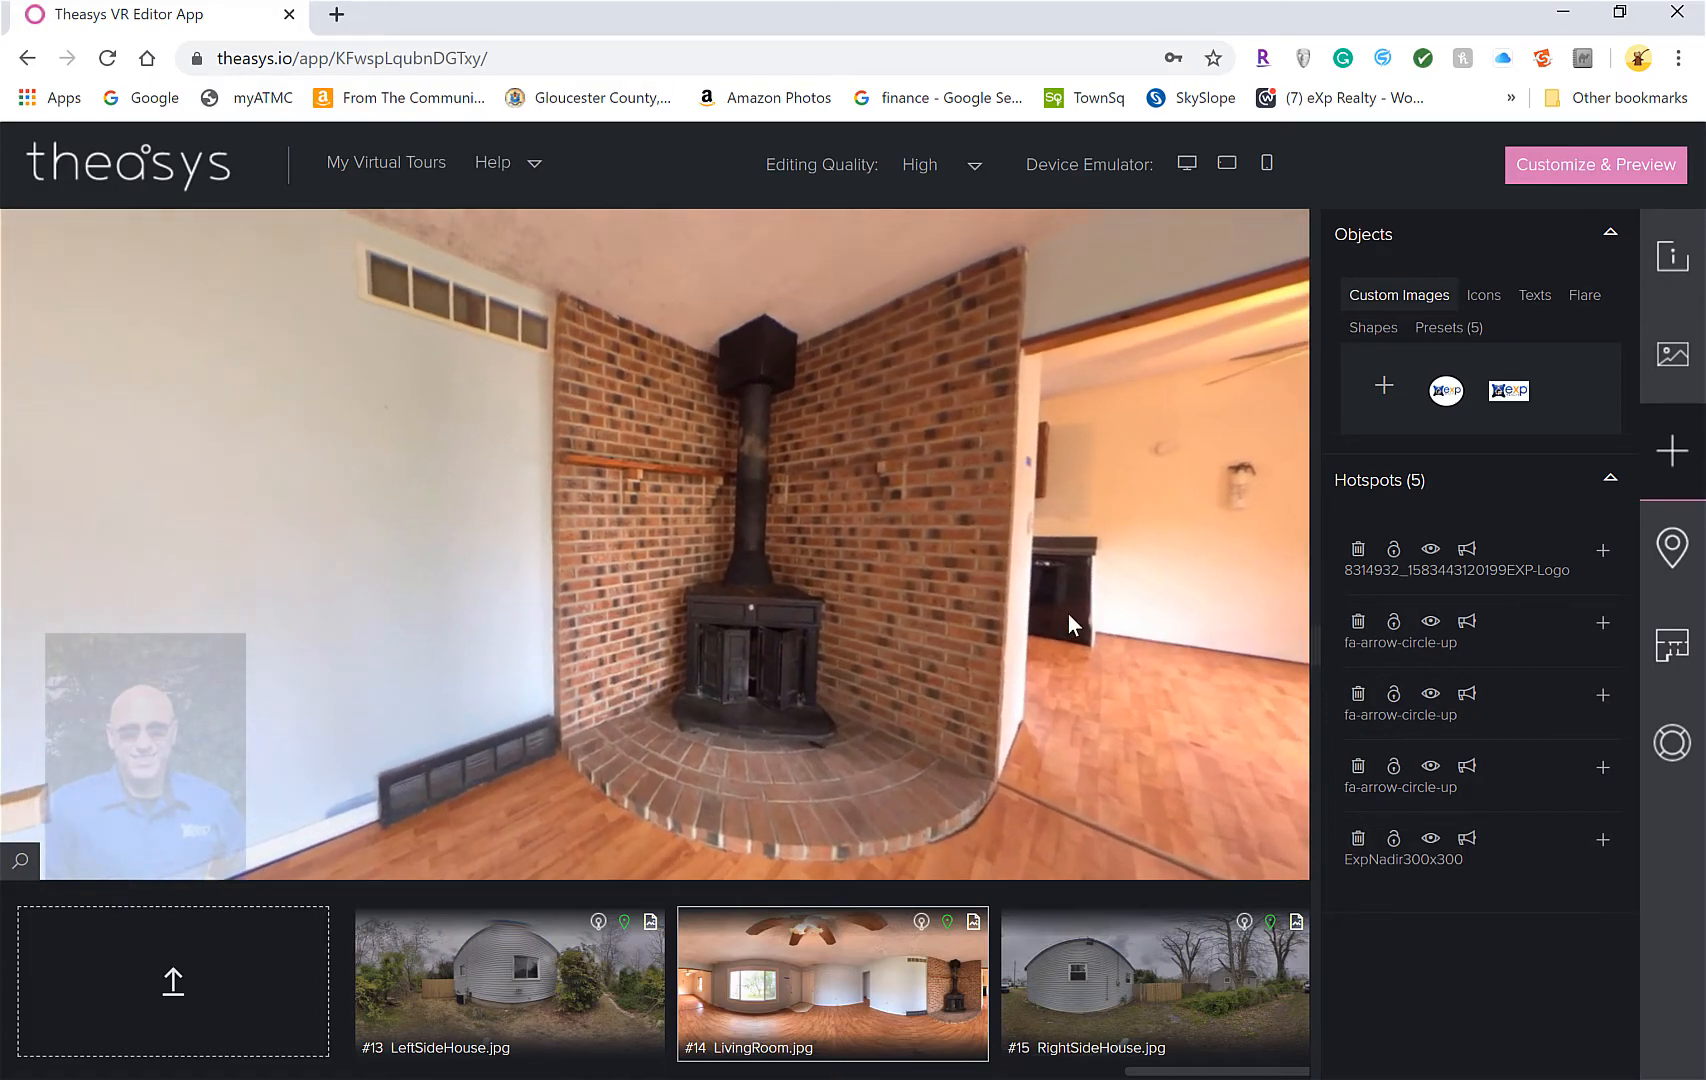
Set the living room's stove view as its default view and jump to it to check
right_click(890, 596)
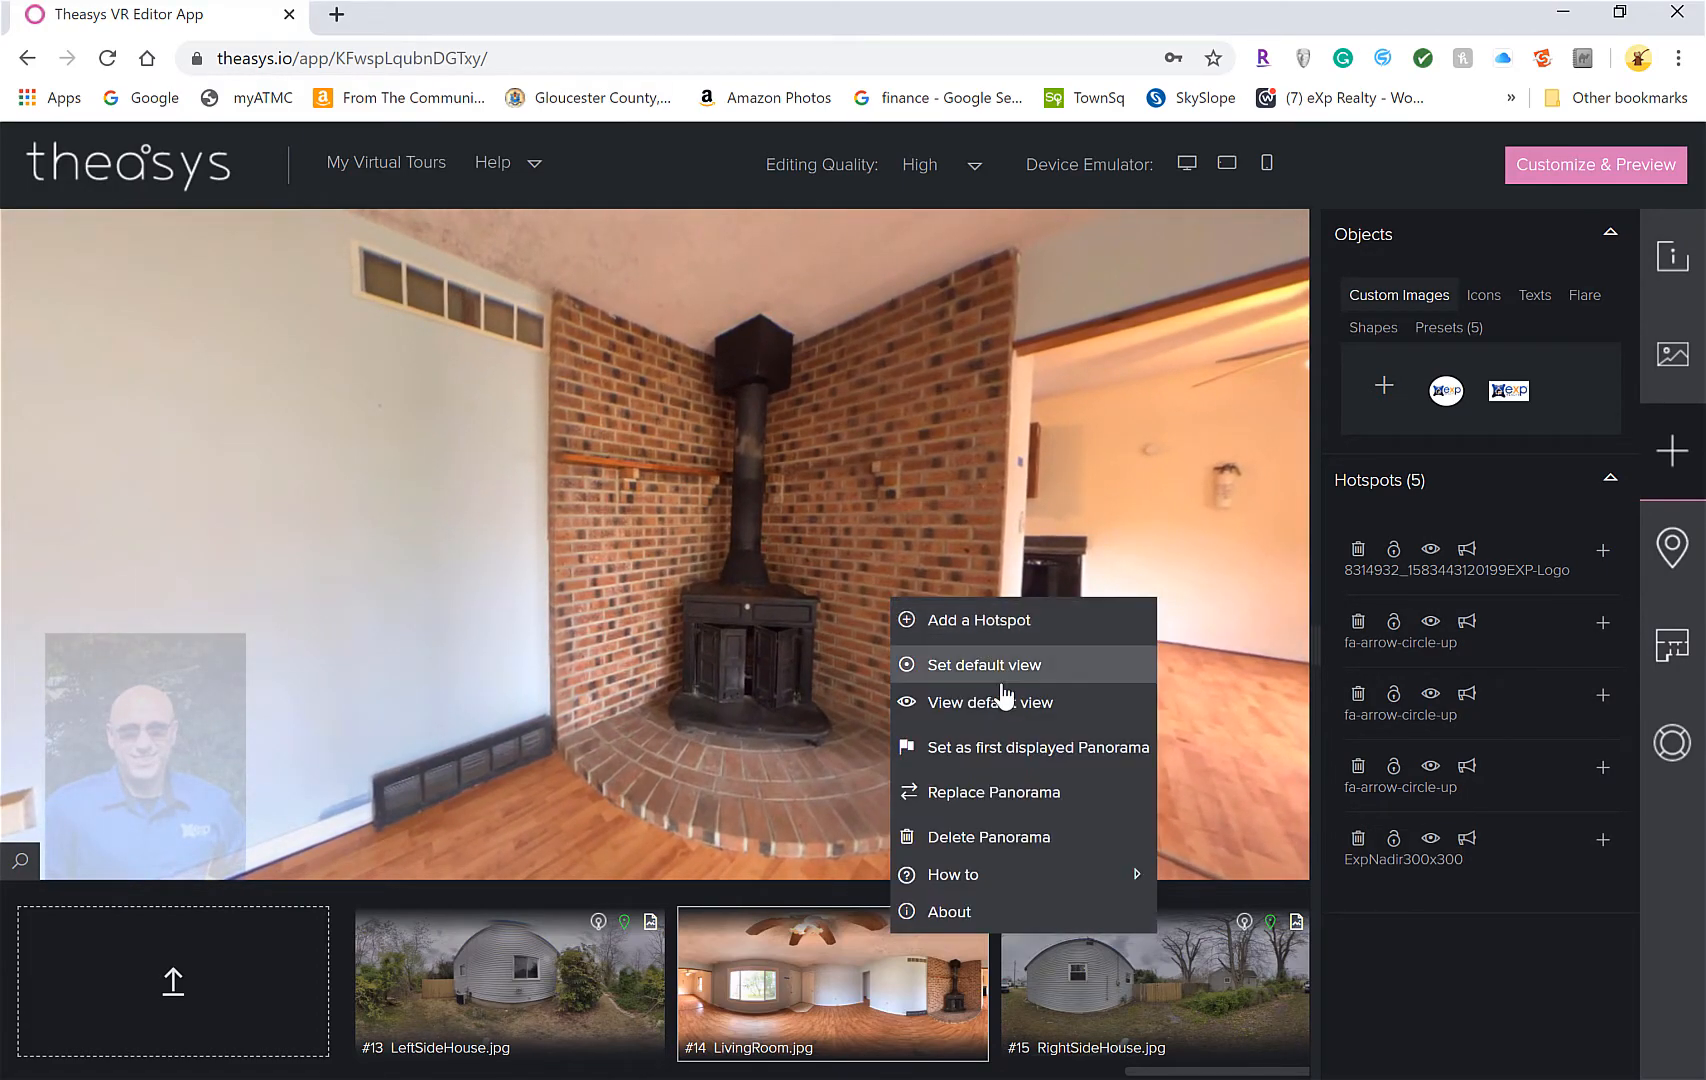
left_click(1001, 665)
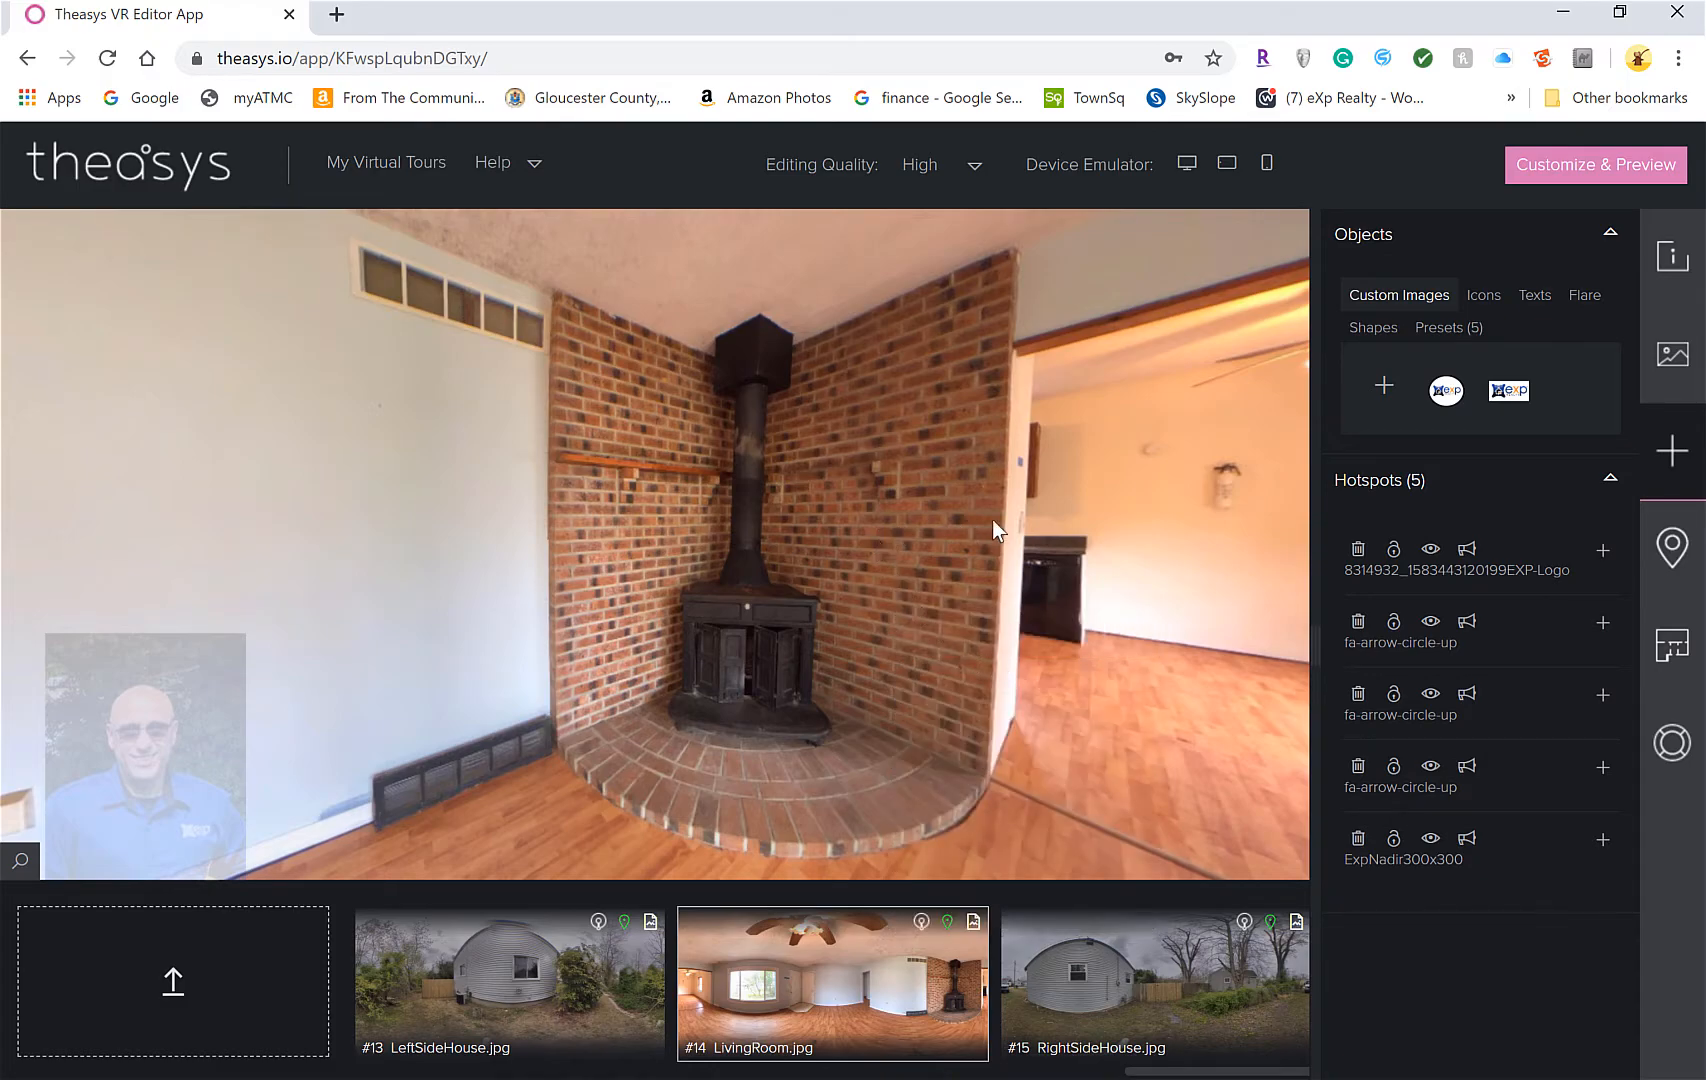
right_click(924, 541)
left_click(1018, 645)
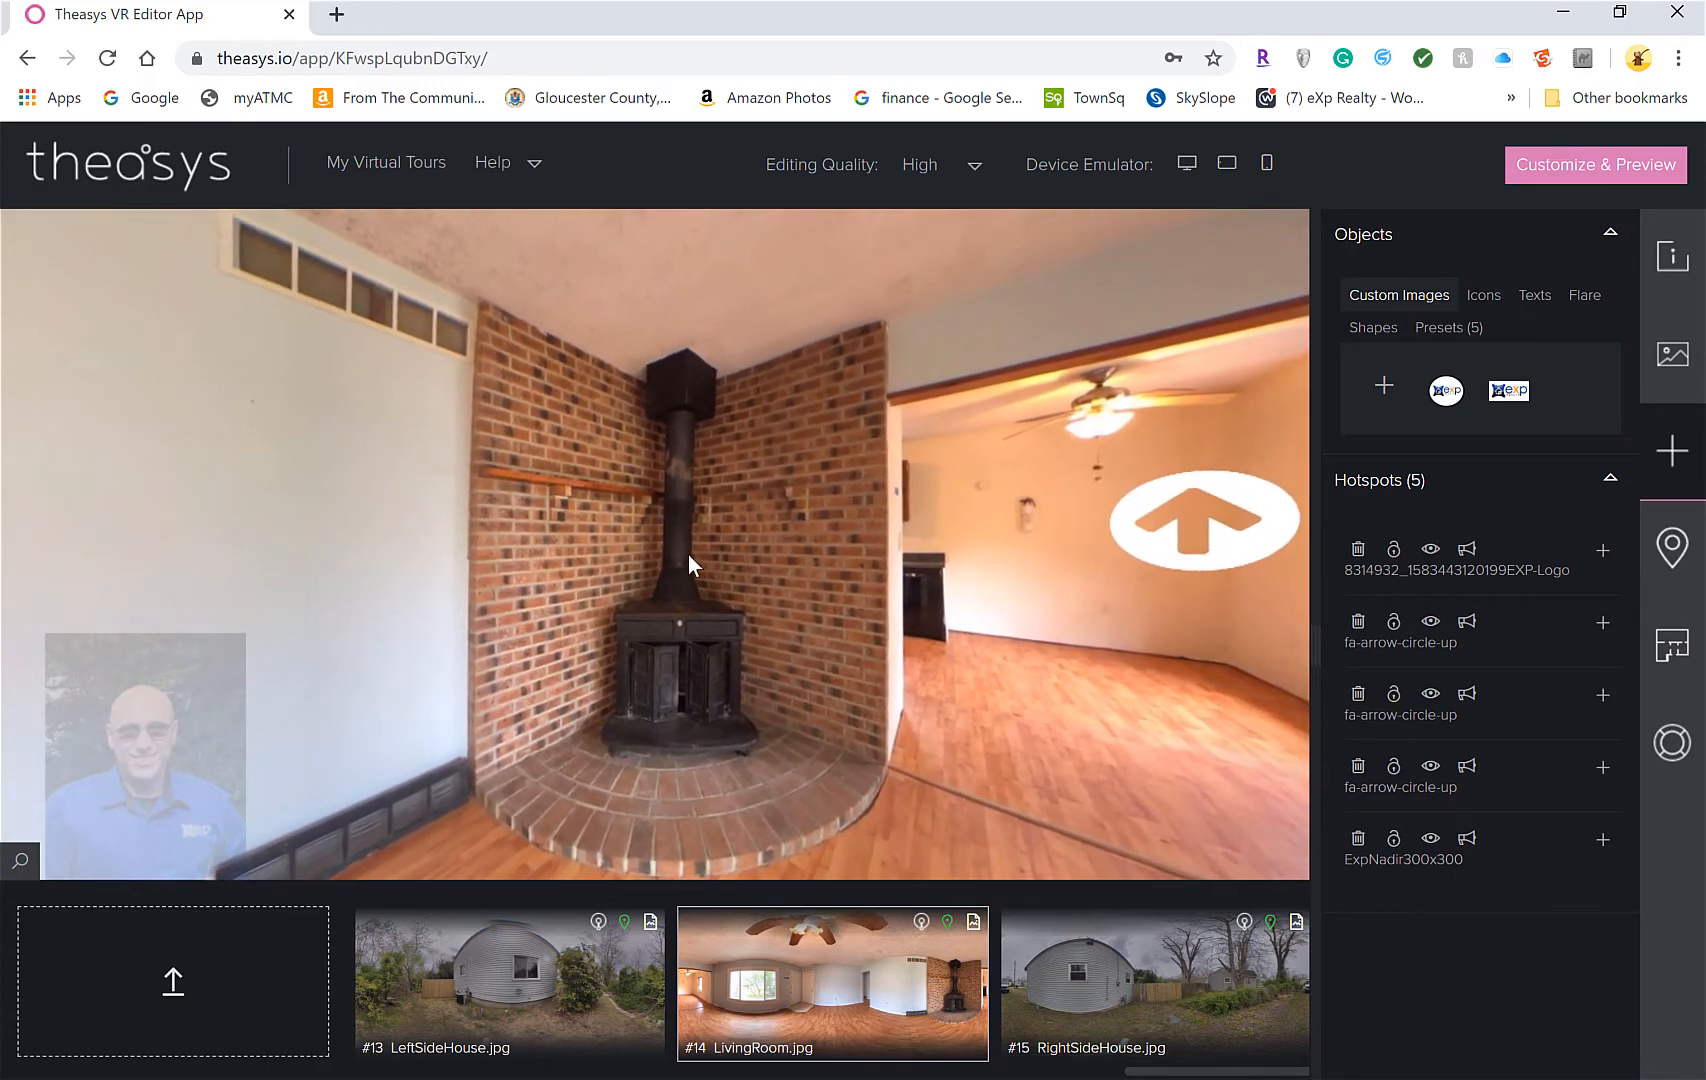
Re-save the default view showing the stove and doorway arrow, then verify it
right_click(688, 562)
left_click(776, 623)
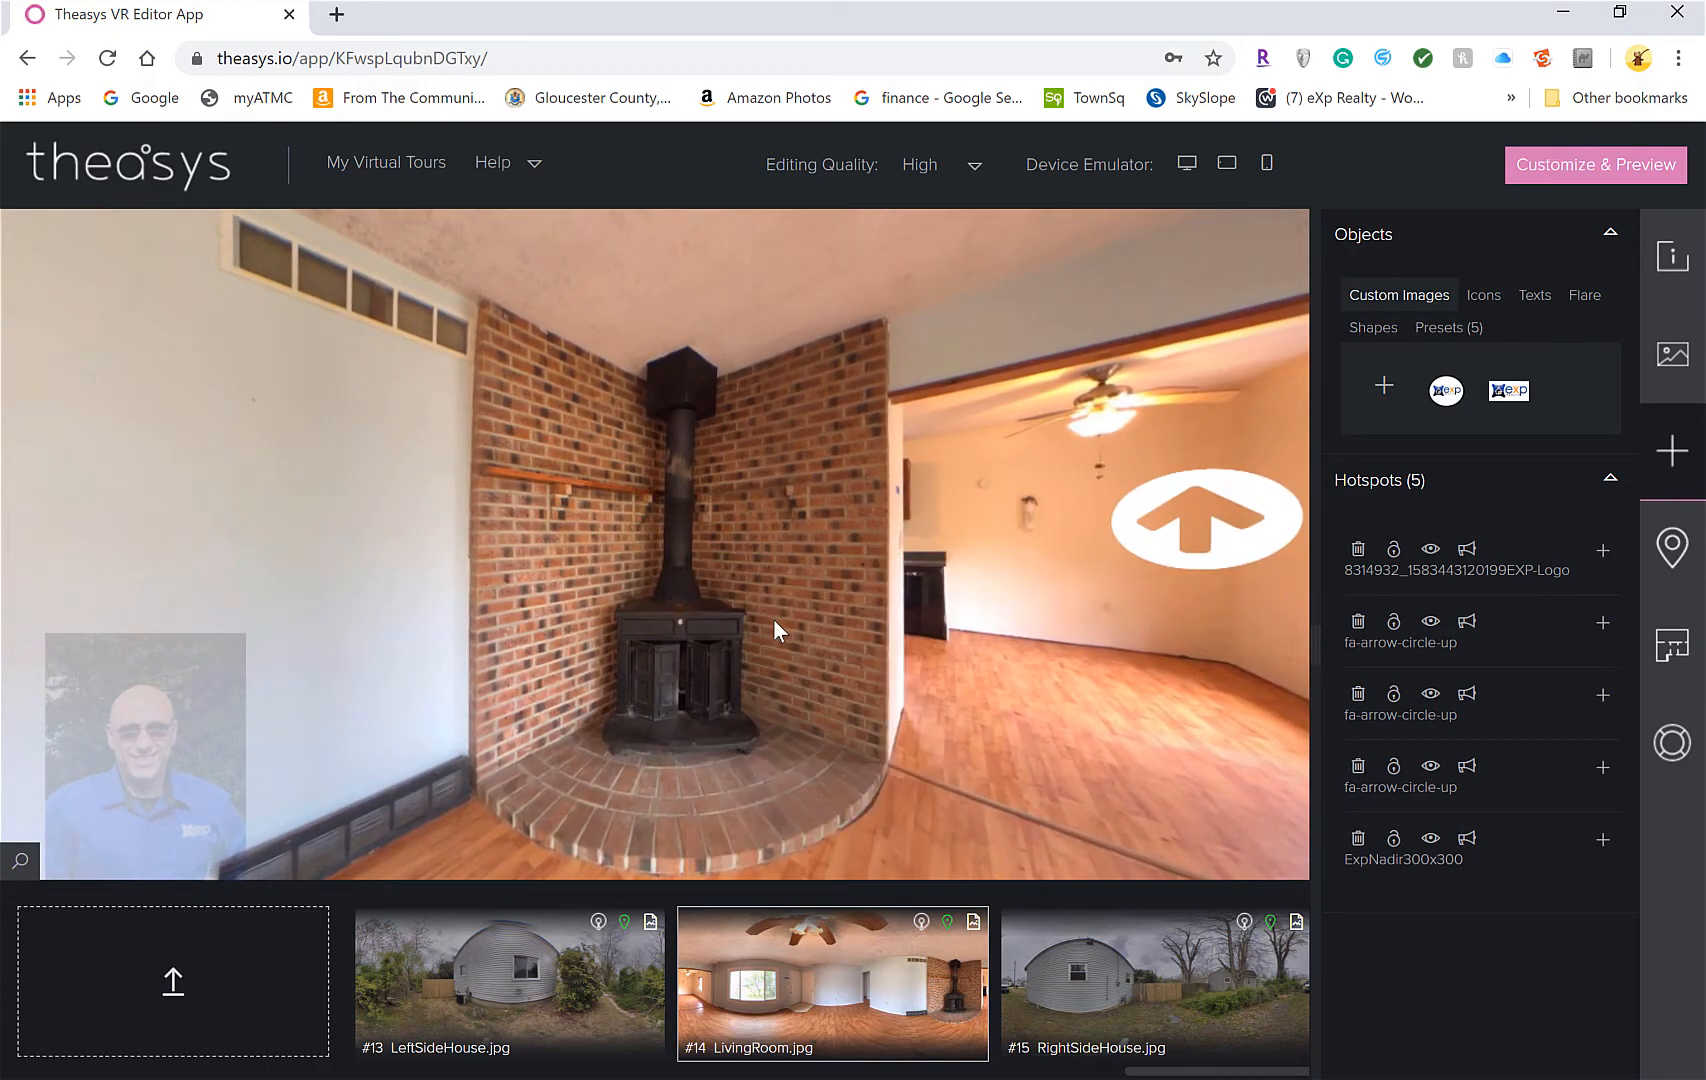
left_click_drag(912, 690, 841, 687)
right_click(722, 553)
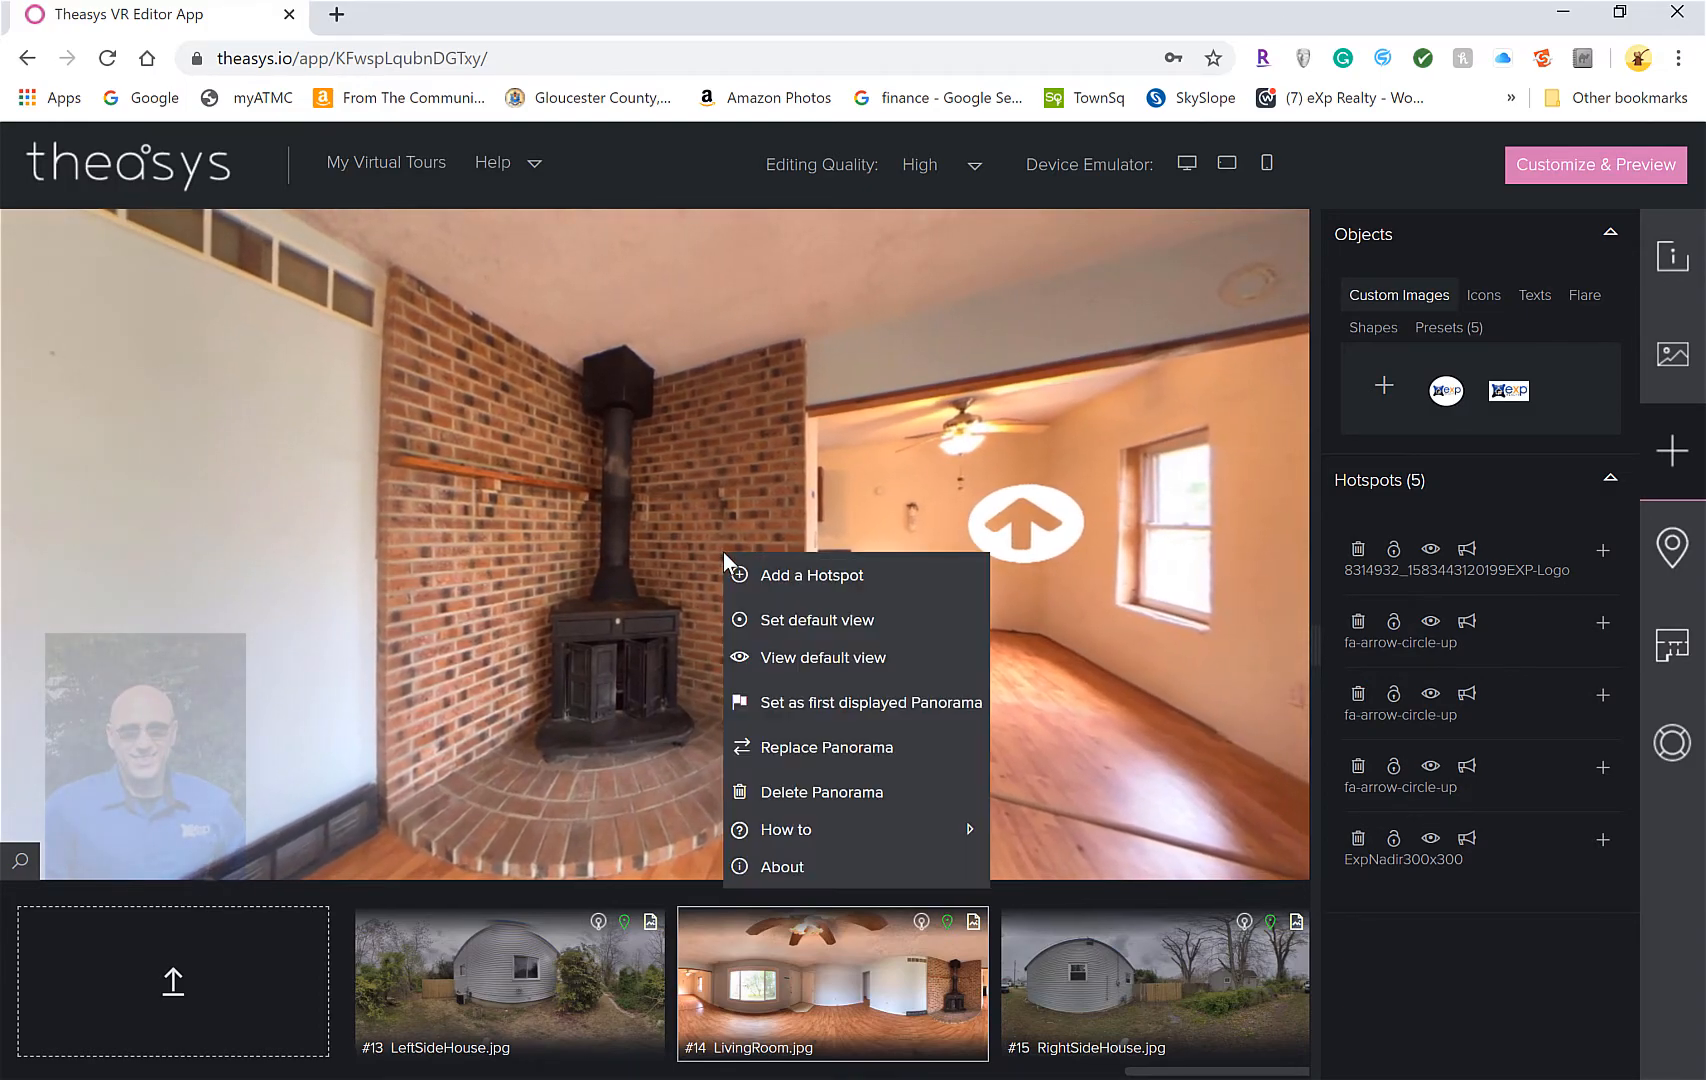
left_click(830, 657)
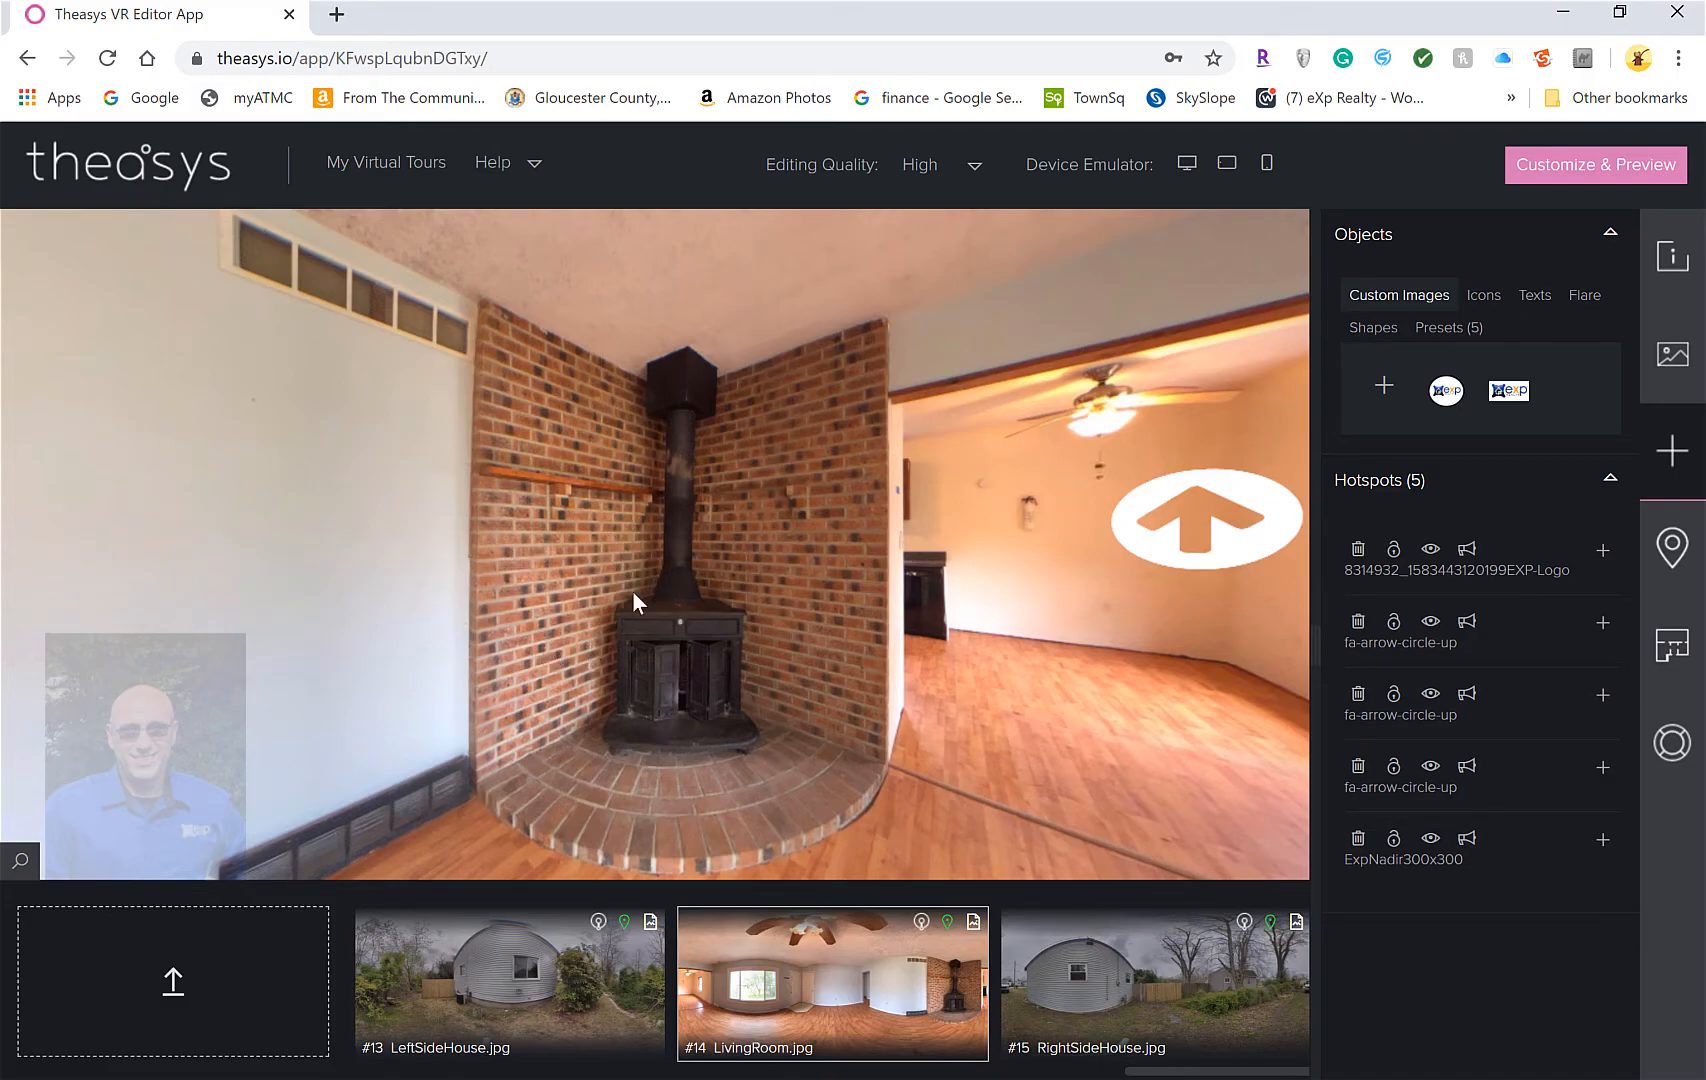
left_click_drag(690, 652, 810, 618)
Make the fence corner the default view of the RightSideHouse panorama
left_click(1147, 962)
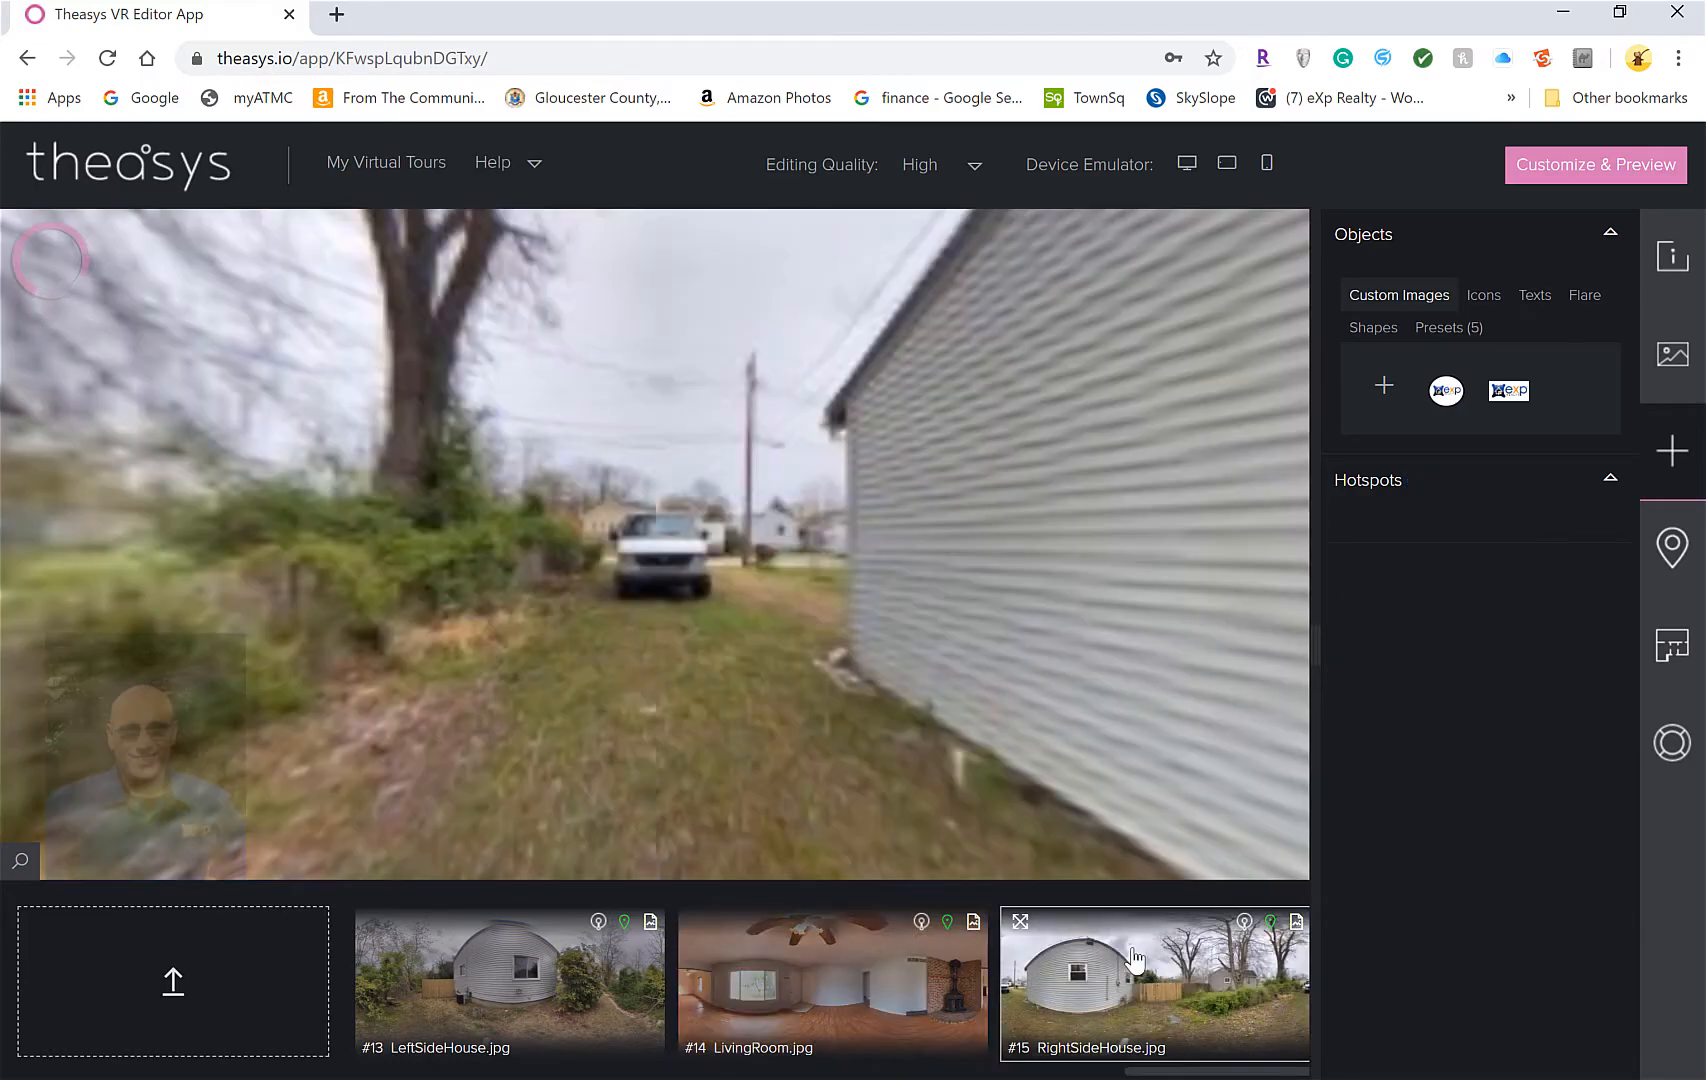
left_click_drag(1001, 673, 473, 642)
left_click_drag(994, 692, 498, 610)
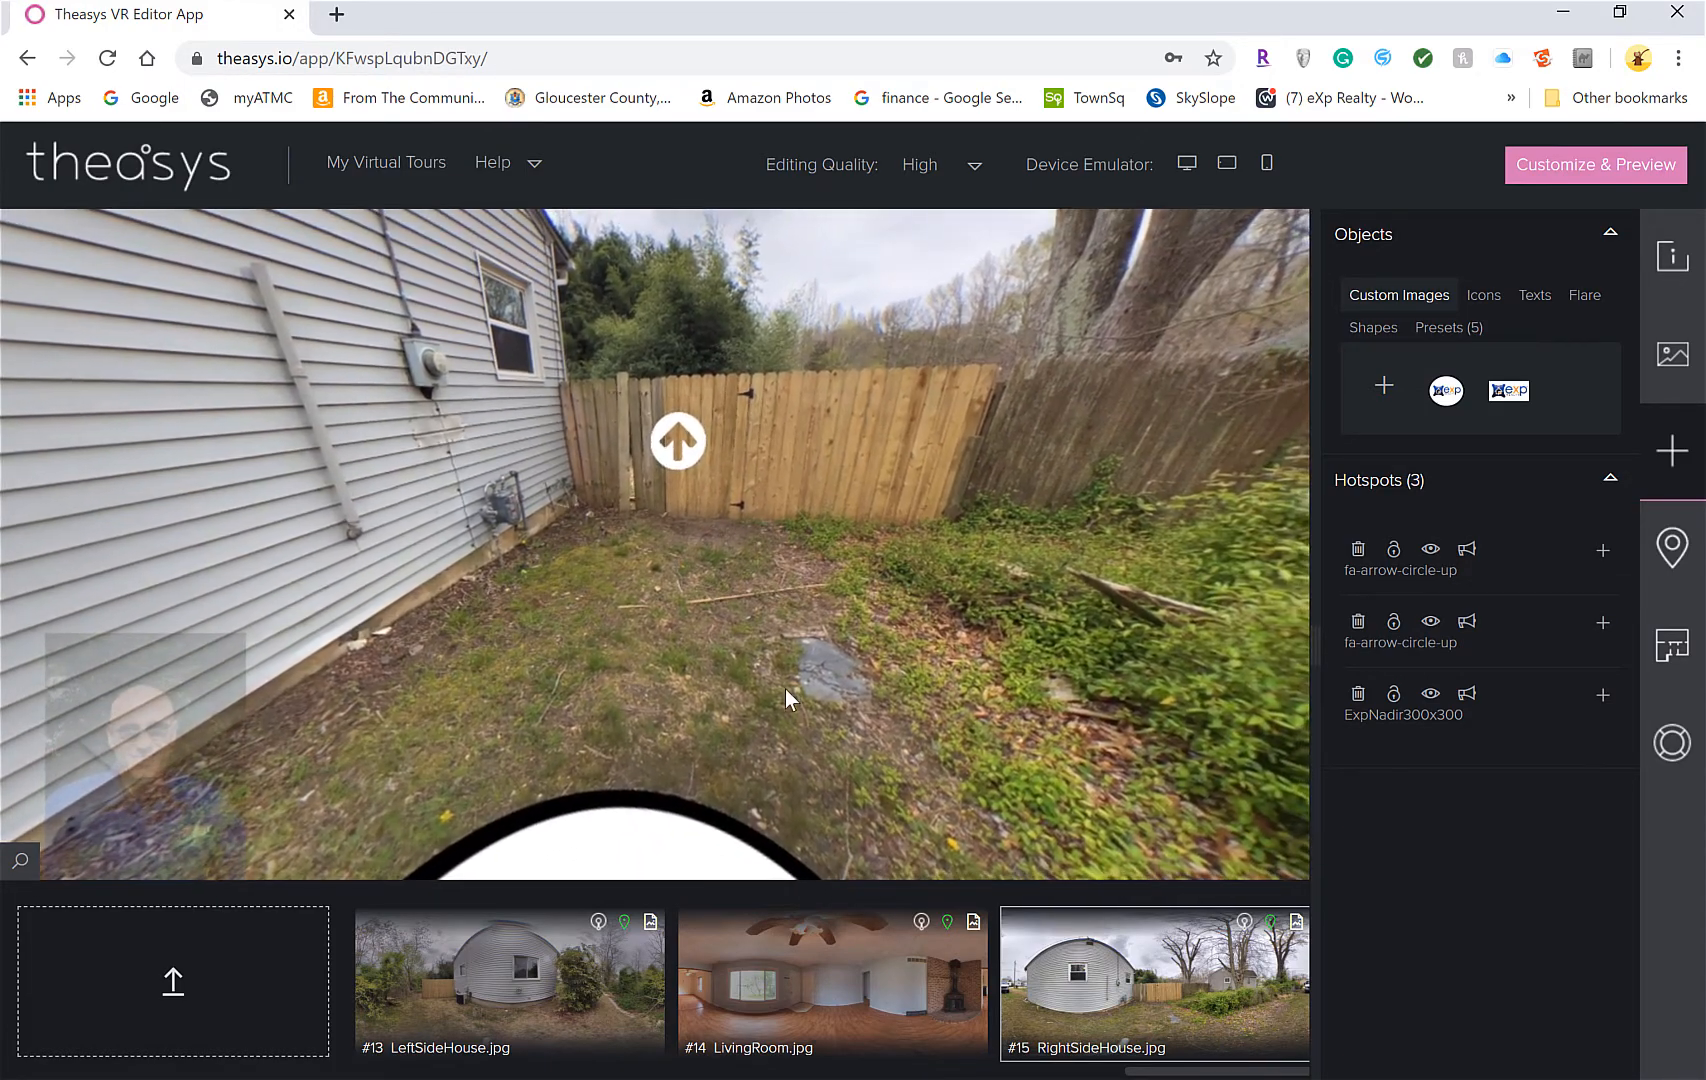
right_click(820, 545)
left_click(880, 613)
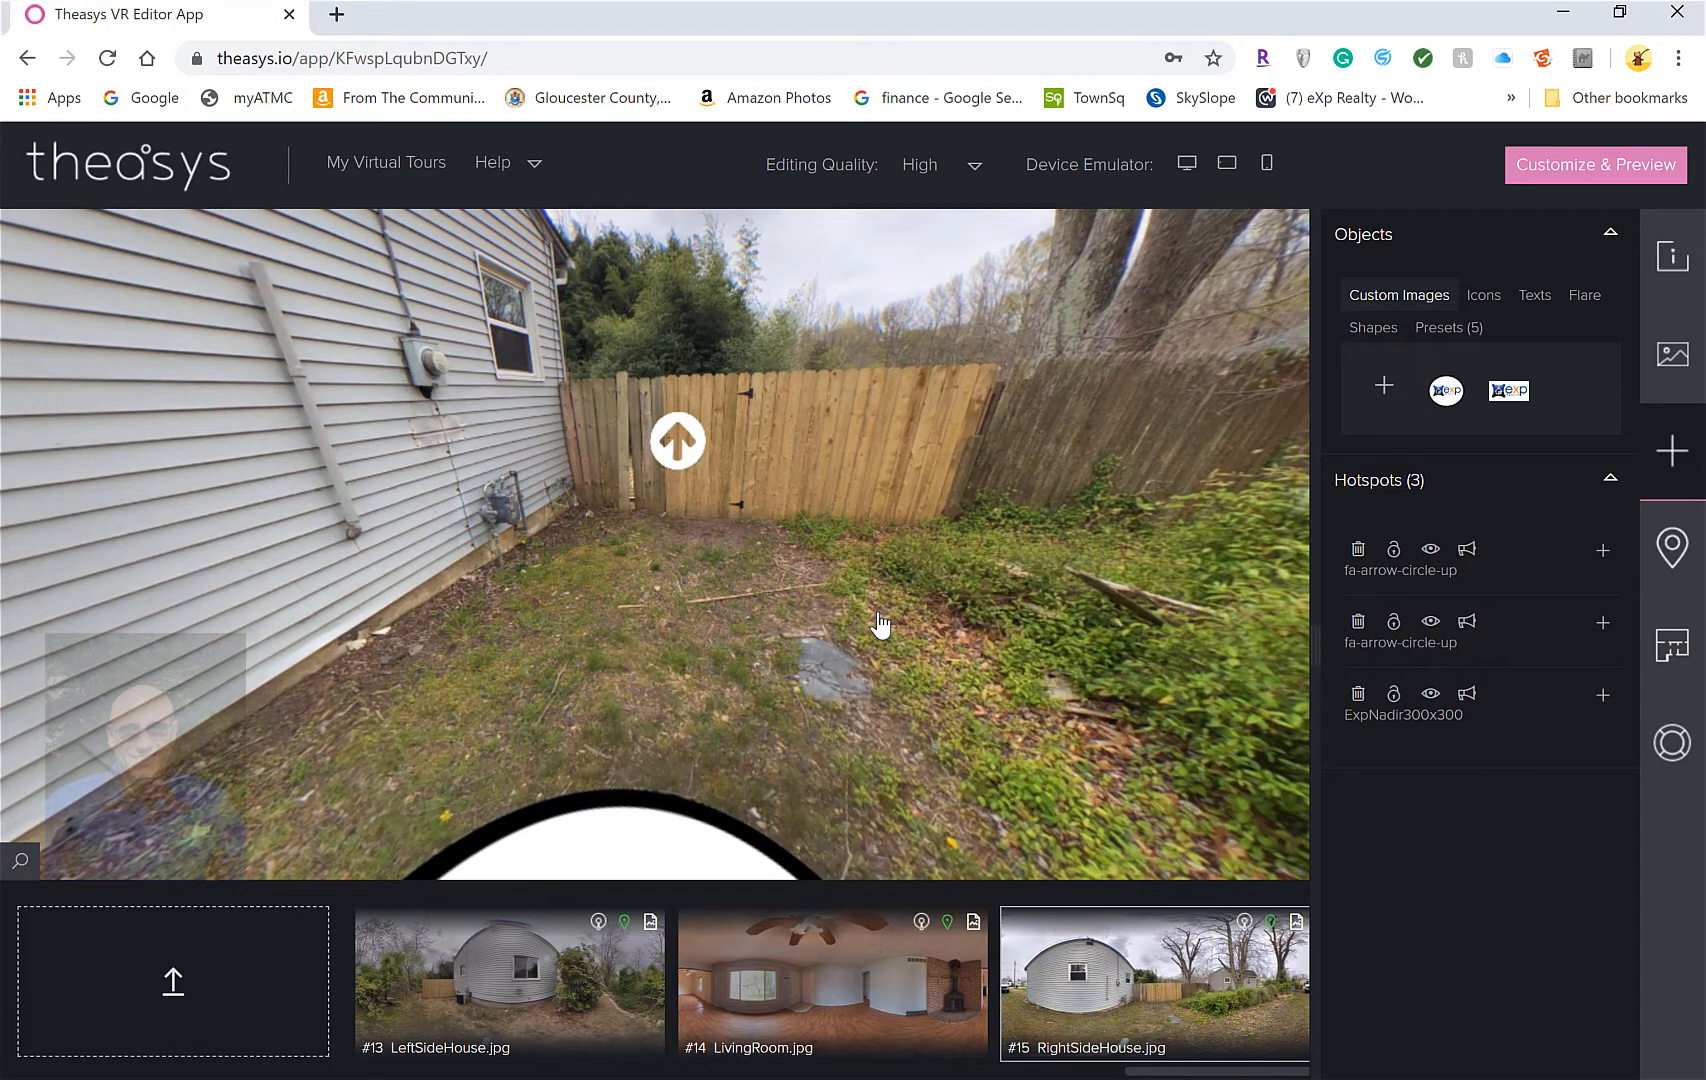
right_click(874, 562)
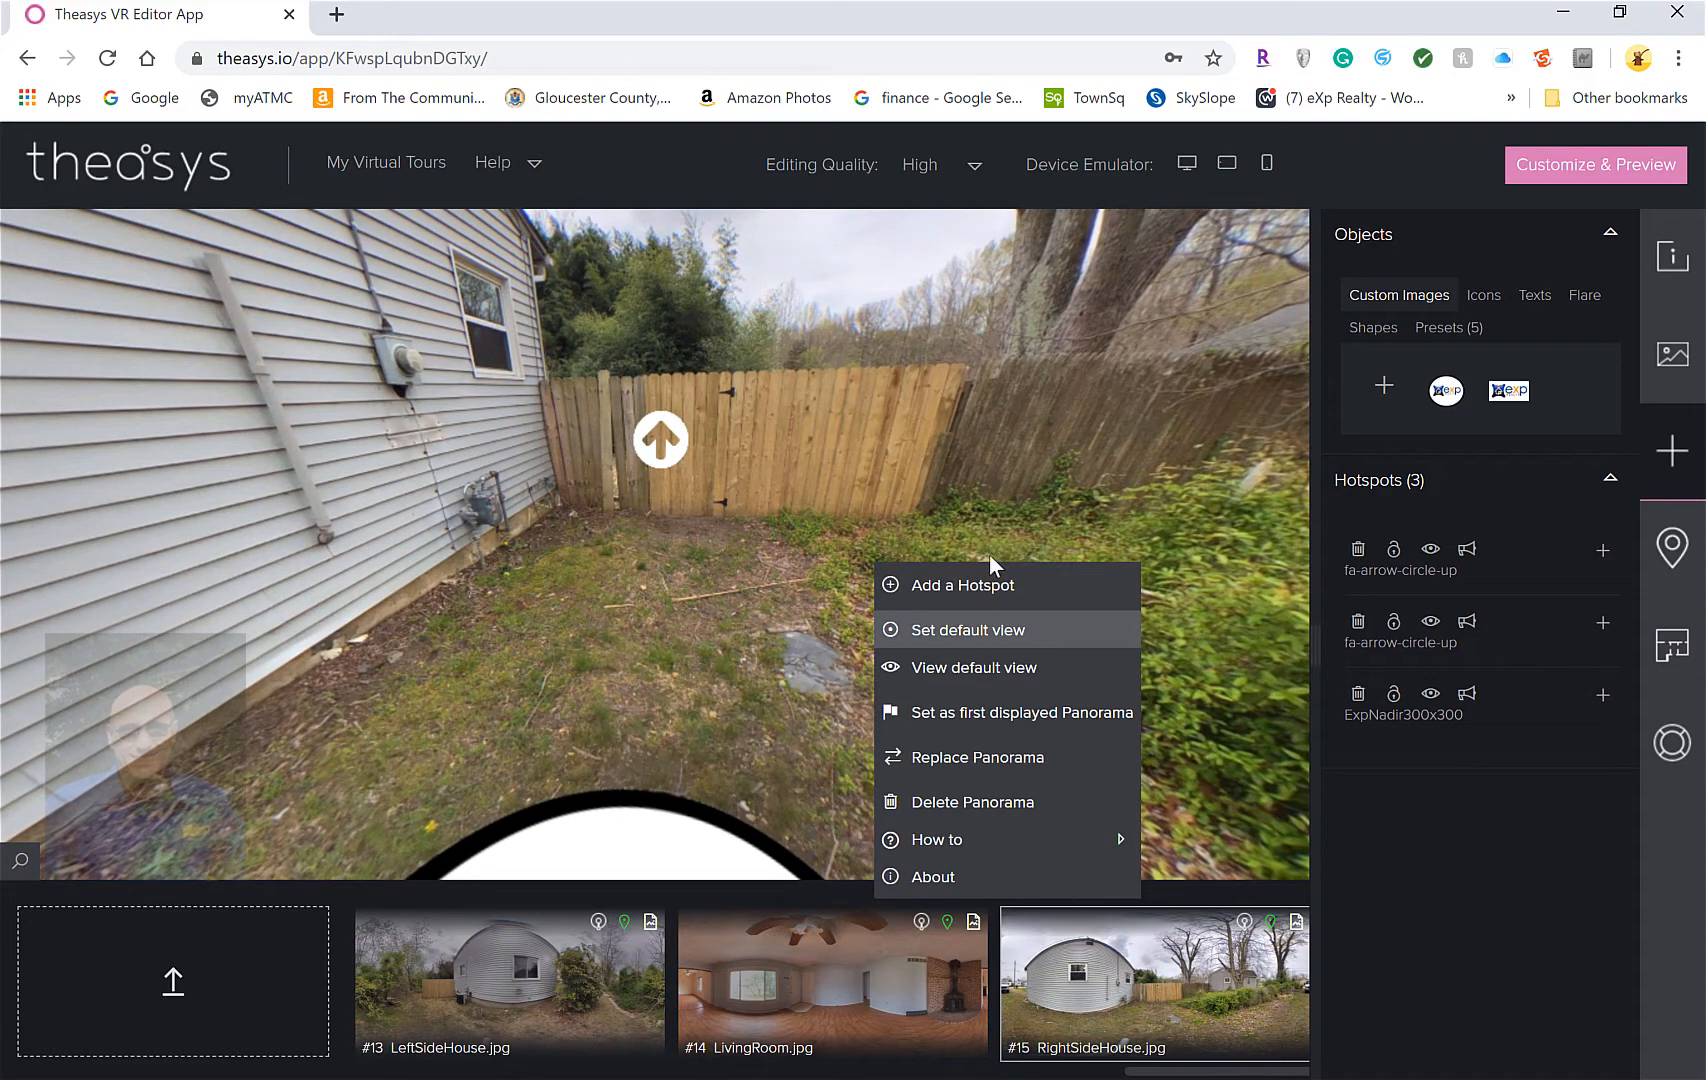
left_click_drag(200, 548, 1434, 604)
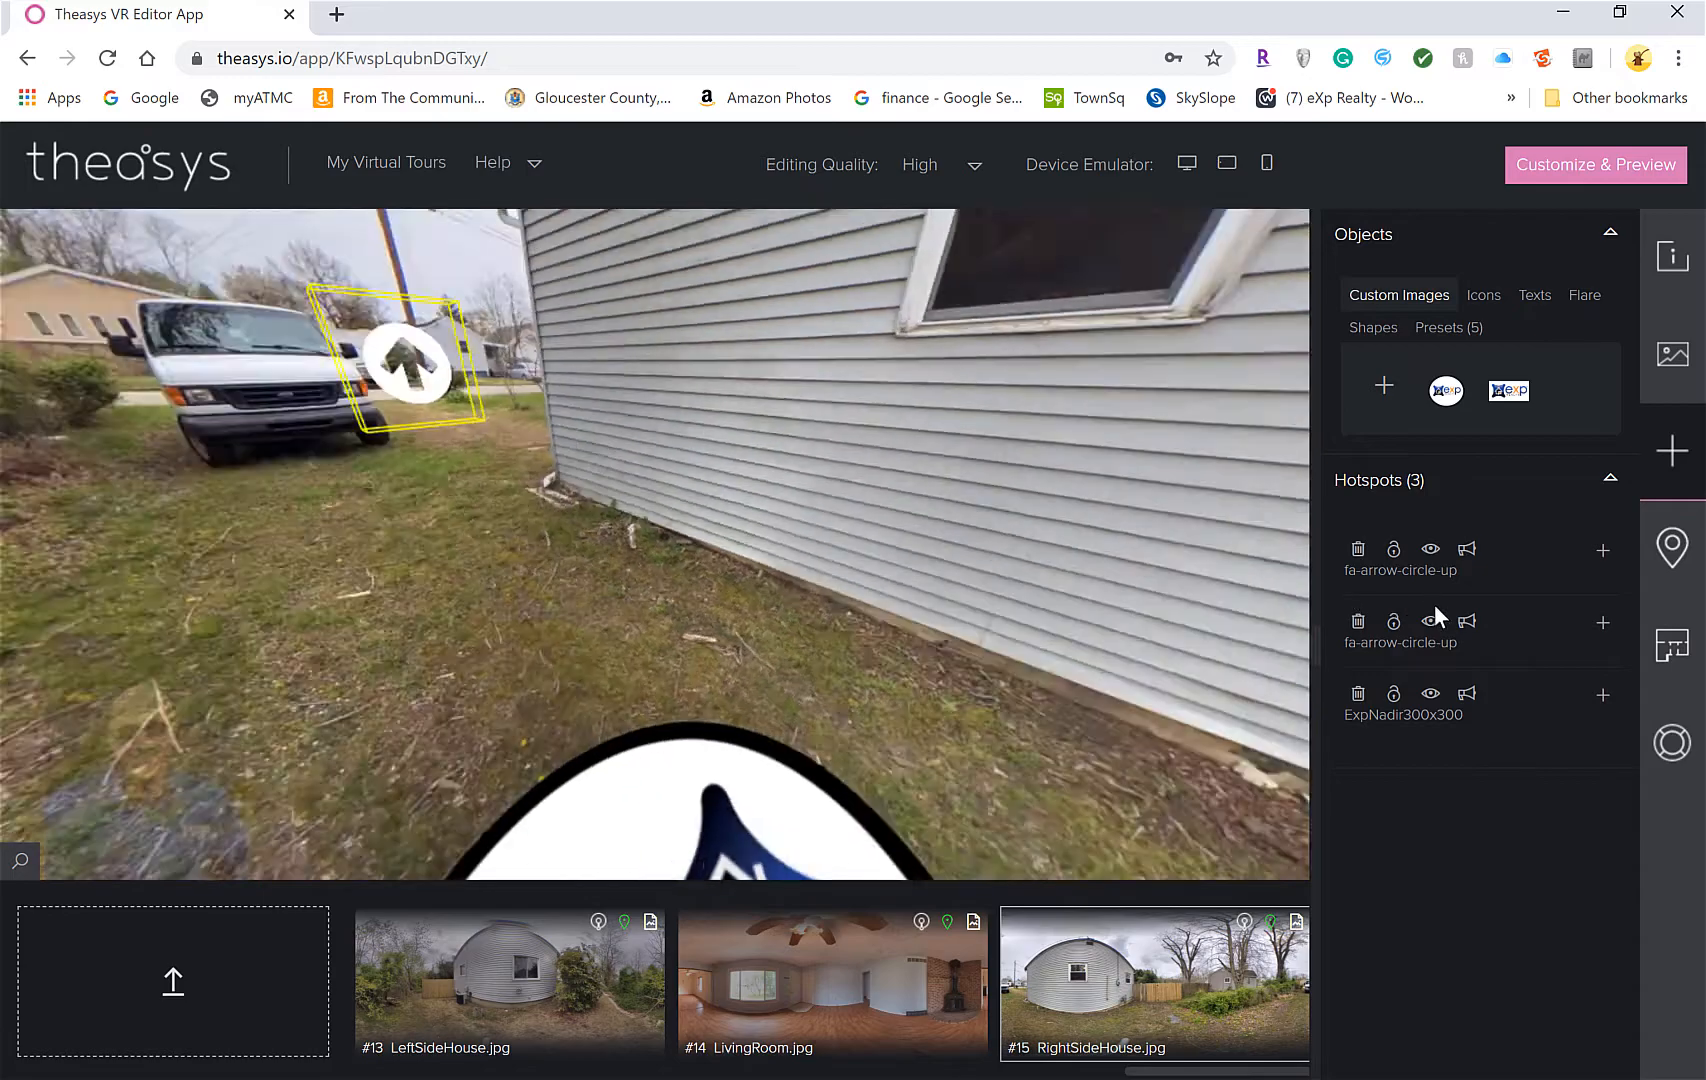
left_click_drag(836, 552, 788, 674)
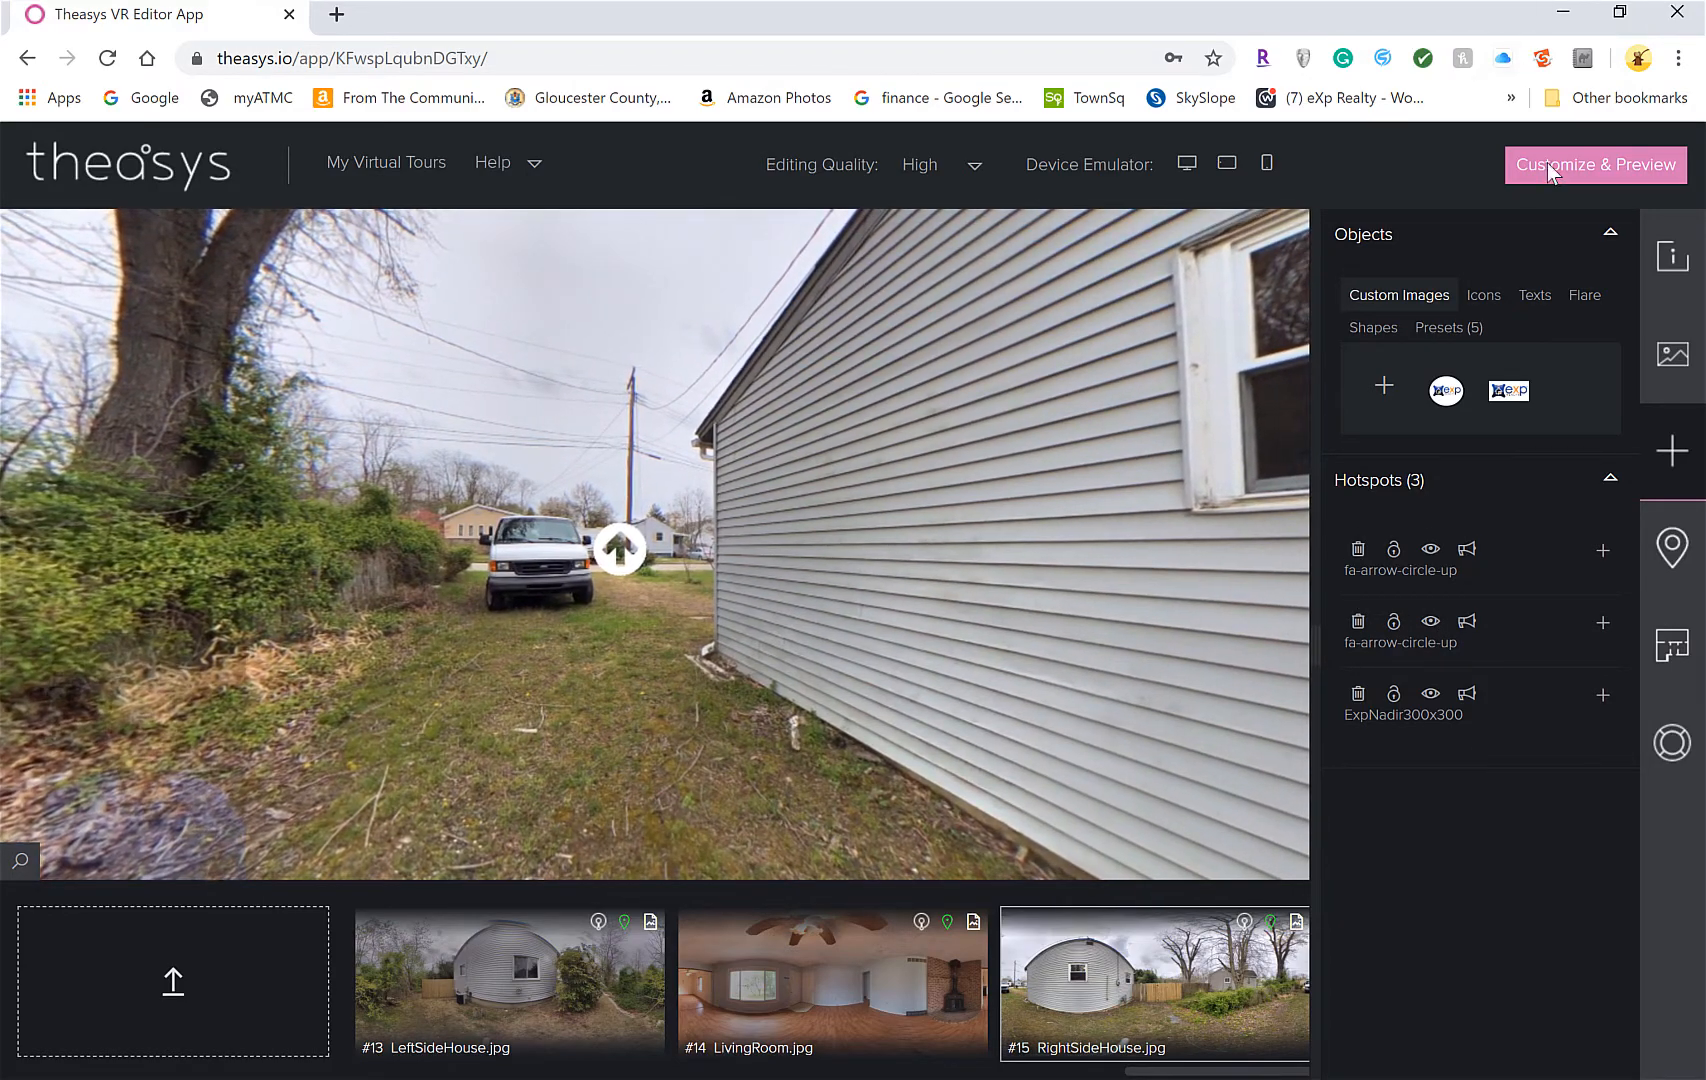
Go to the tour's embed settings and open the 28Borough-Demo embed's customization
left_click(1553, 172)
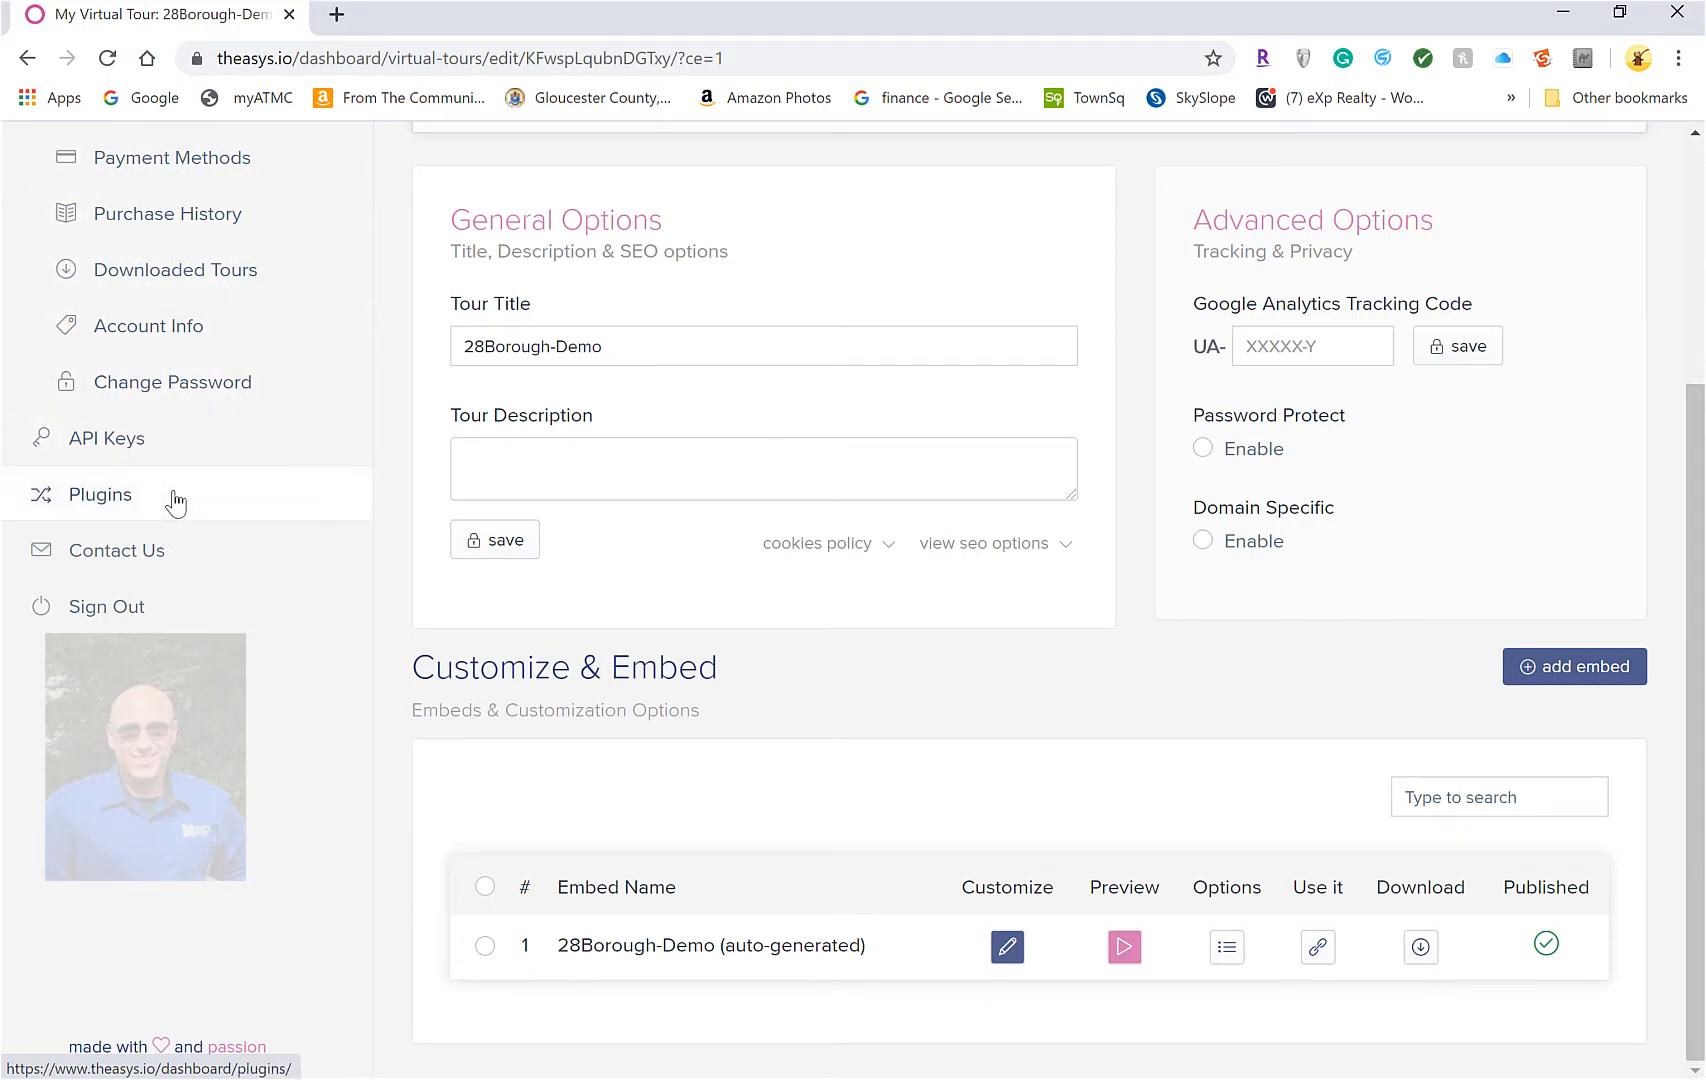
scroll(177, 477, "up", 3)
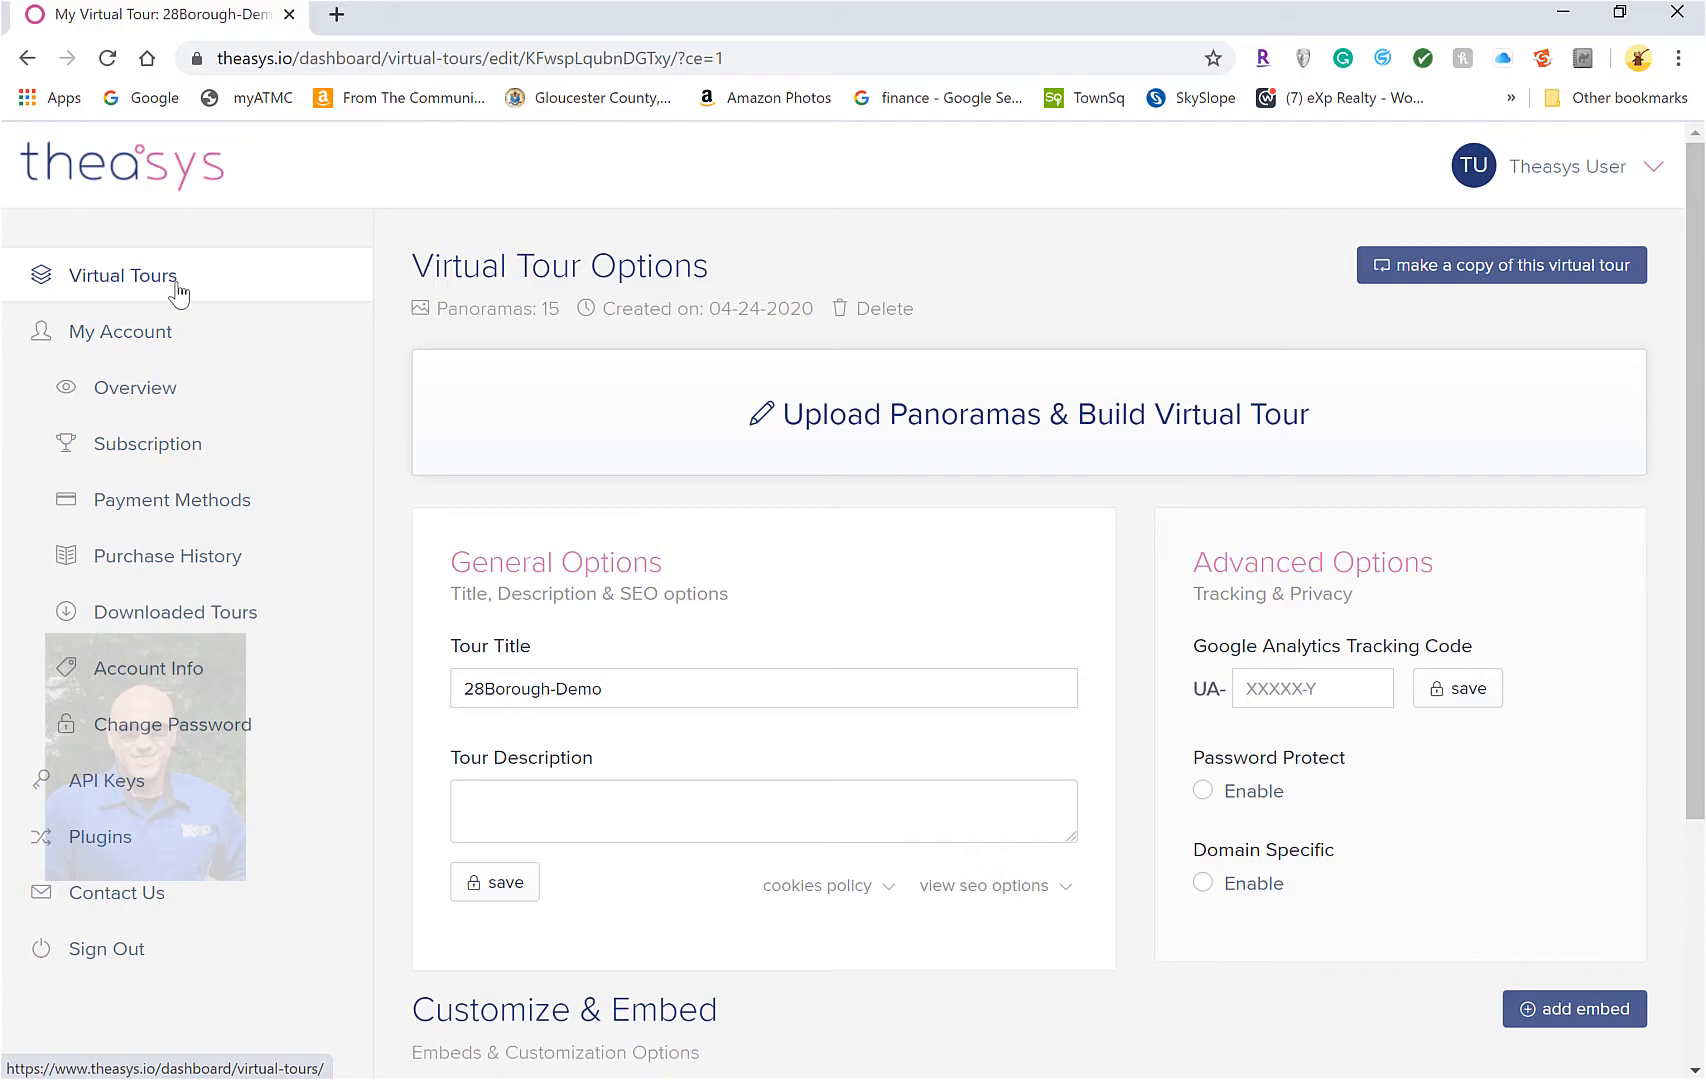
scroll(743, 748, "down", 3)
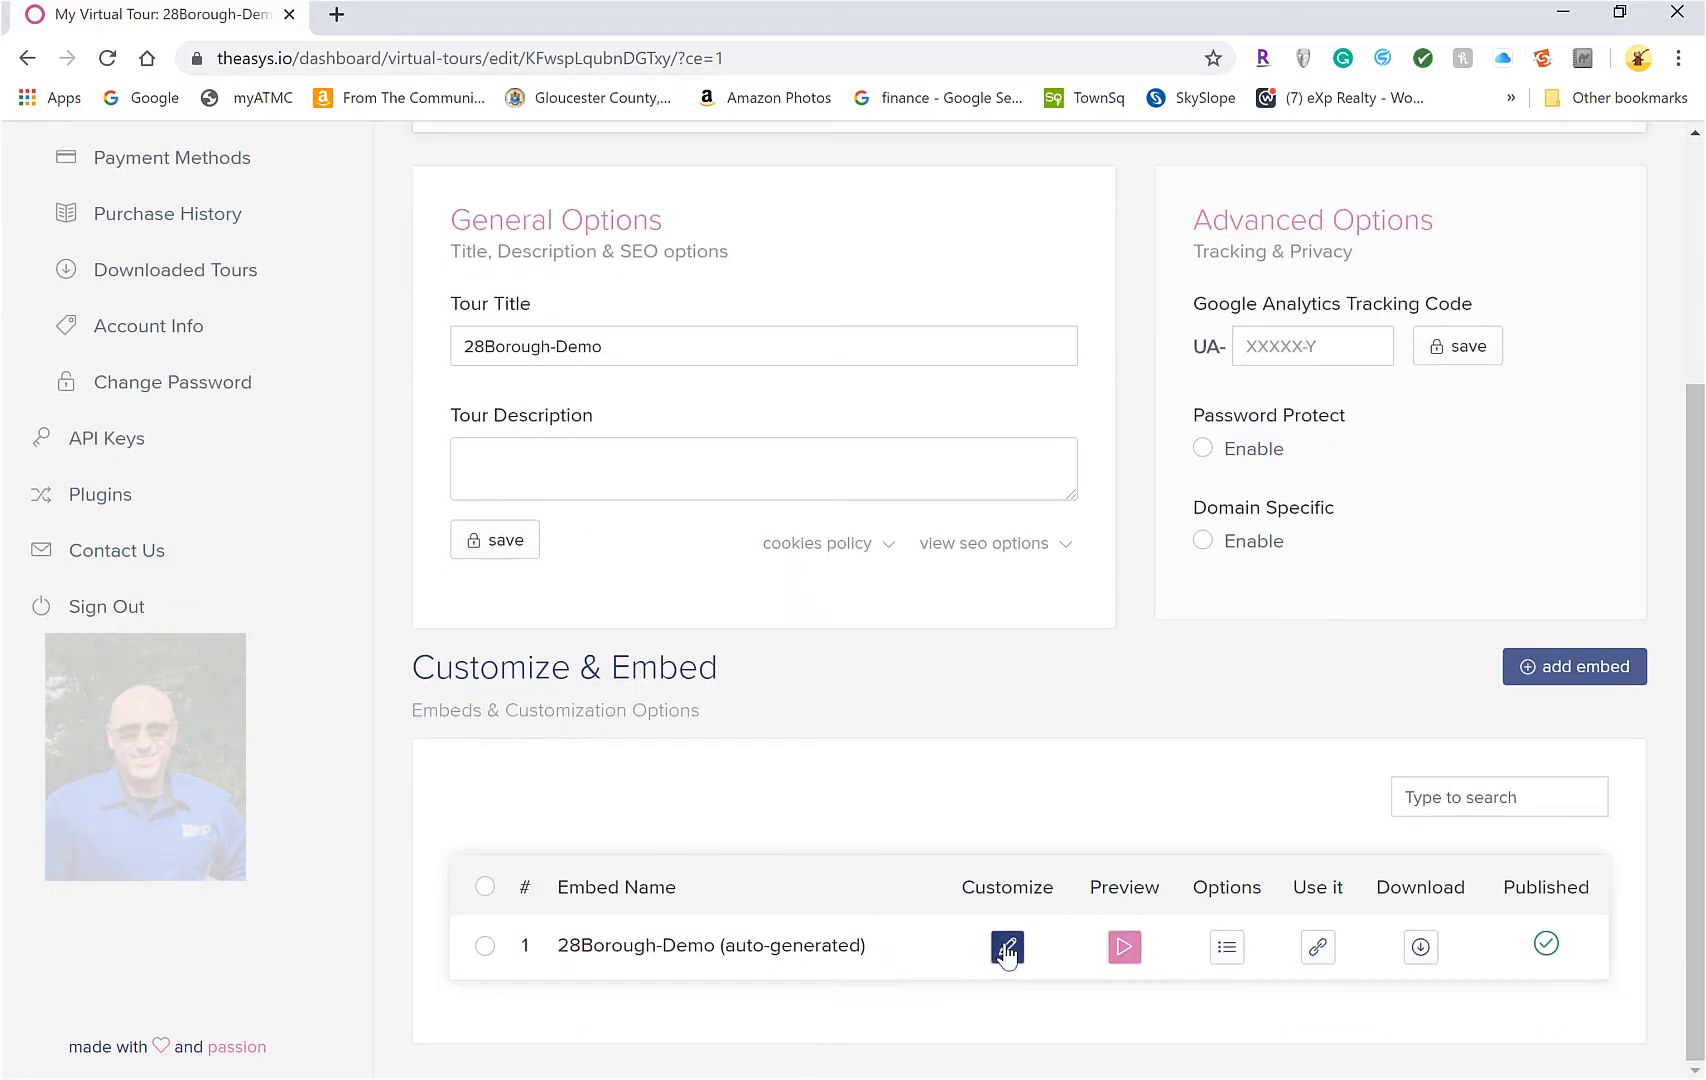
left_click(1007, 950)
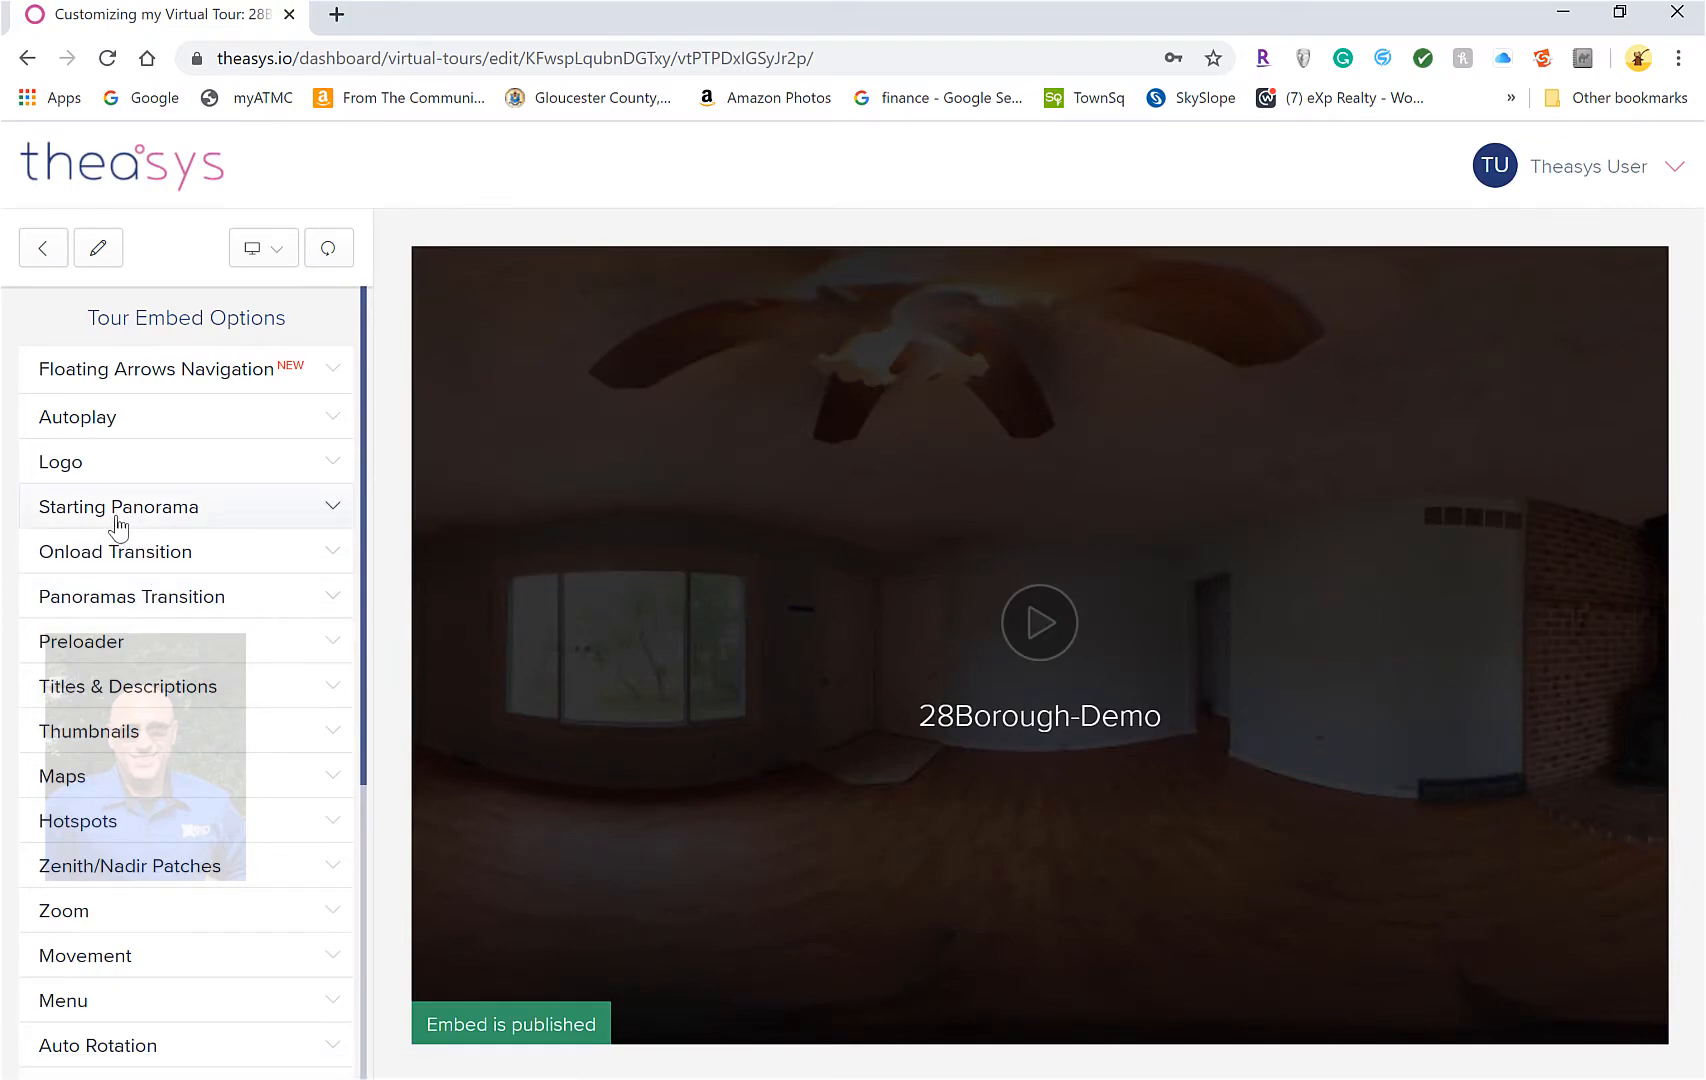
Keep LivingRoom.jpg as the Starting Panorama and look around the preview
left_click(118, 507)
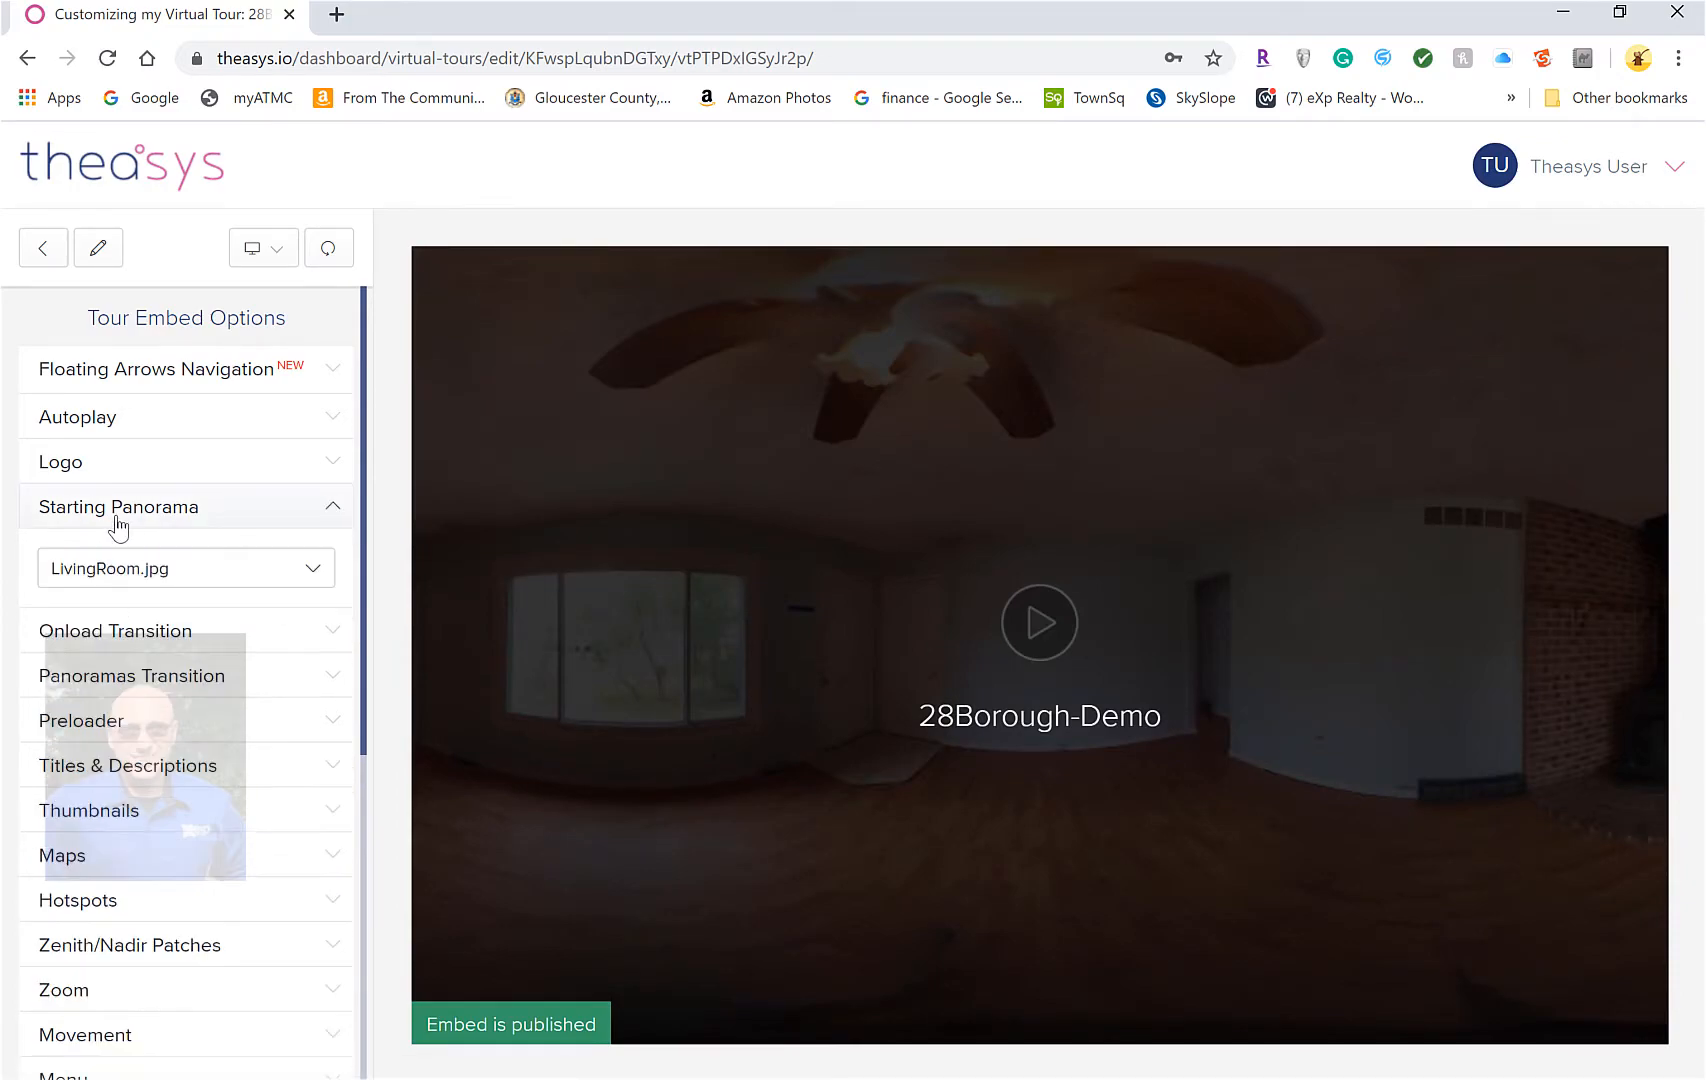
left_click(107, 568)
left_click(107, 568)
left_click(104, 570)
left_click(105, 566)
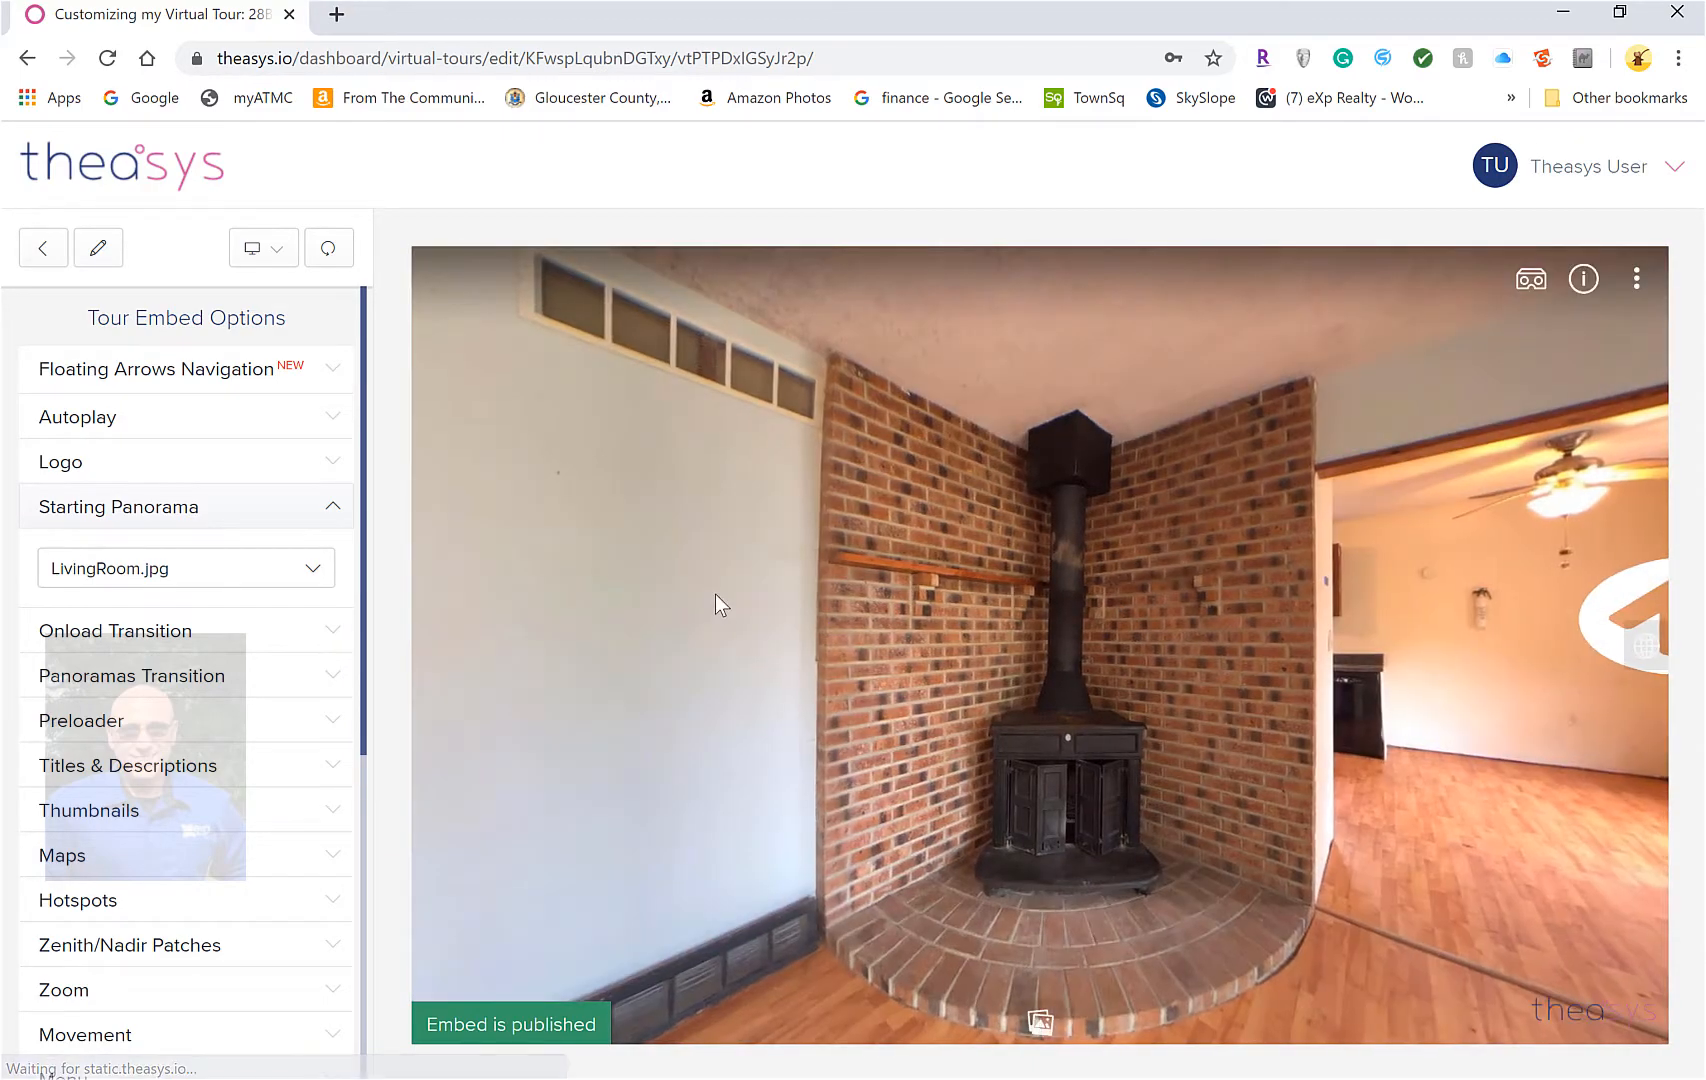
left_click_drag(714, 594, 1142, 662)
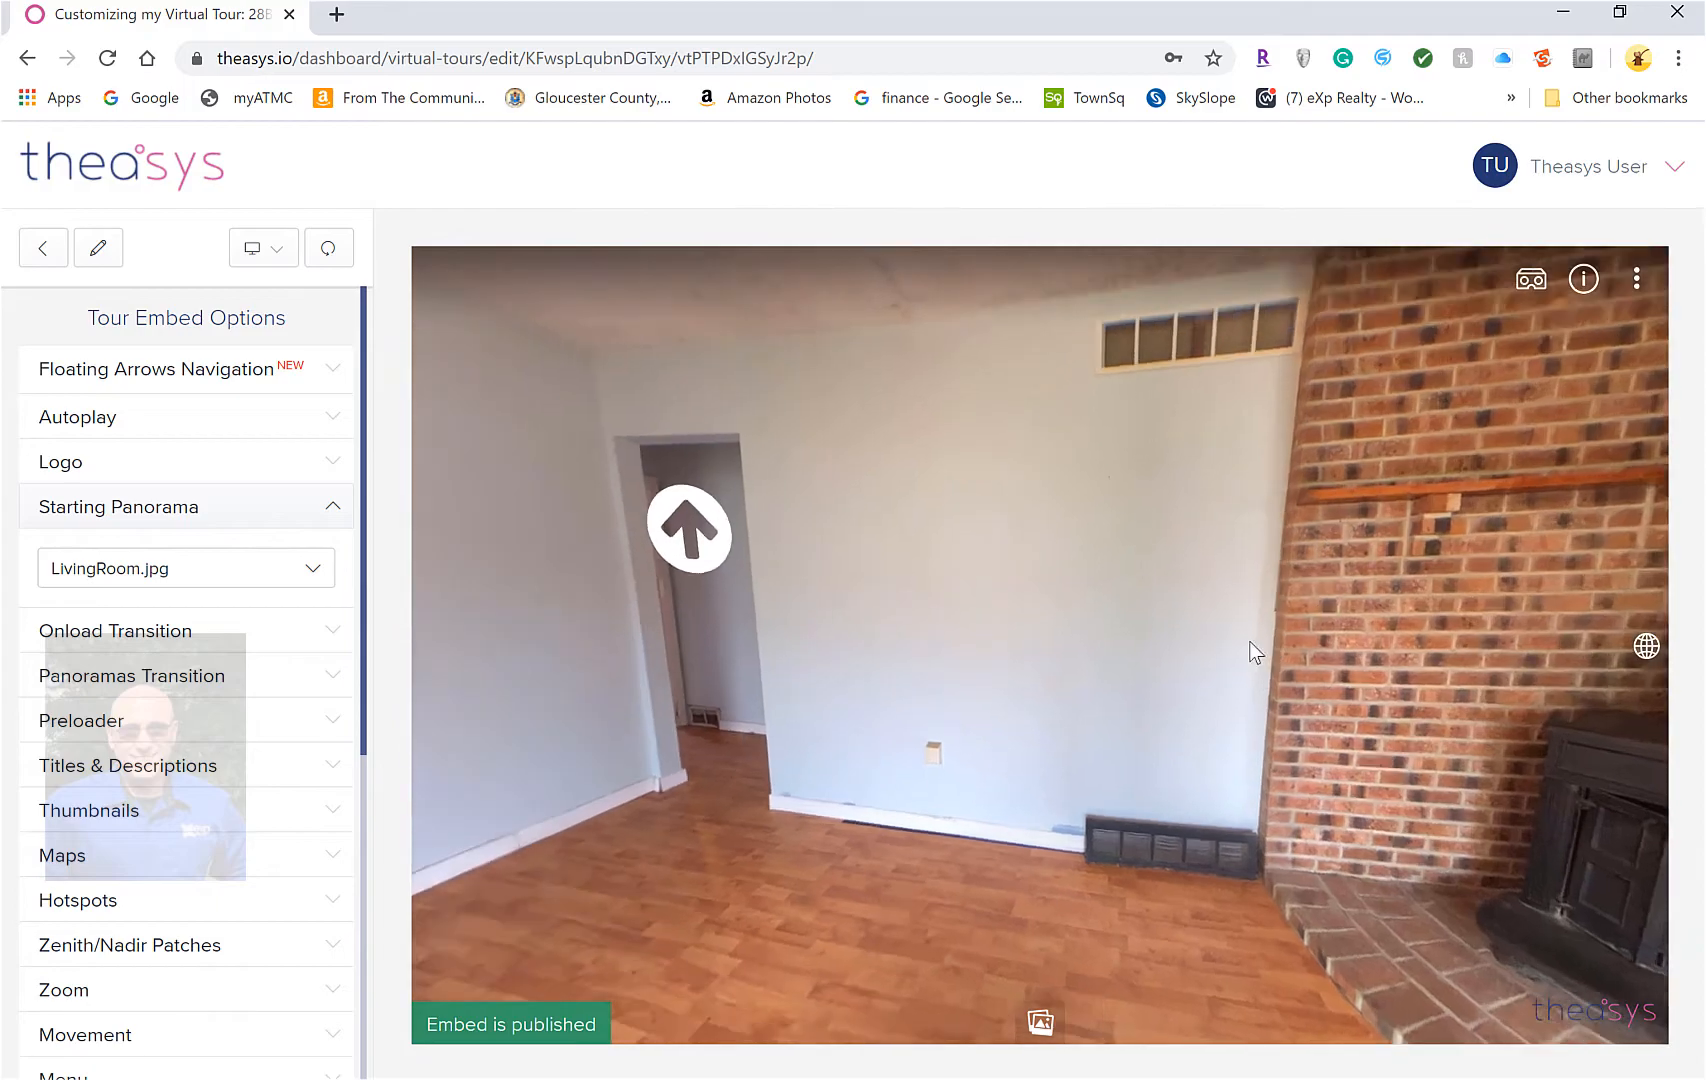
left_click_drag(1255, 652, 830, 518)
left_click_drag(1260, 605, 725, 605)
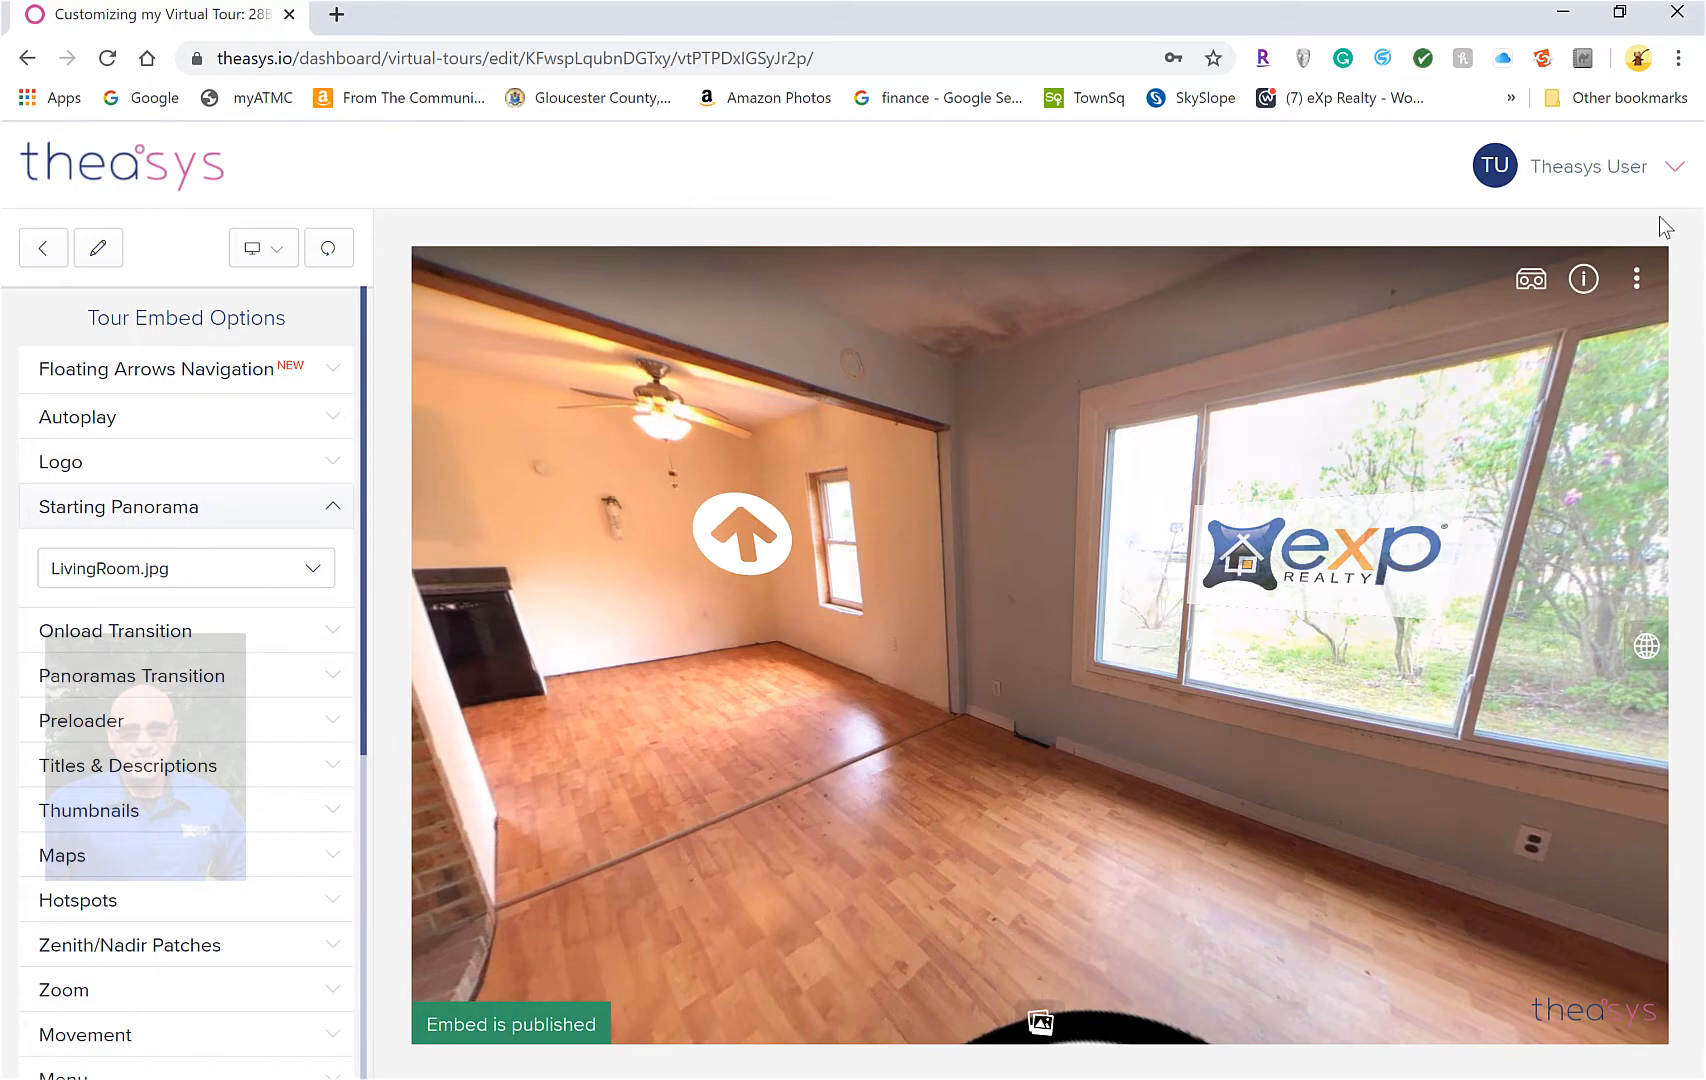
left_click(44, 251)
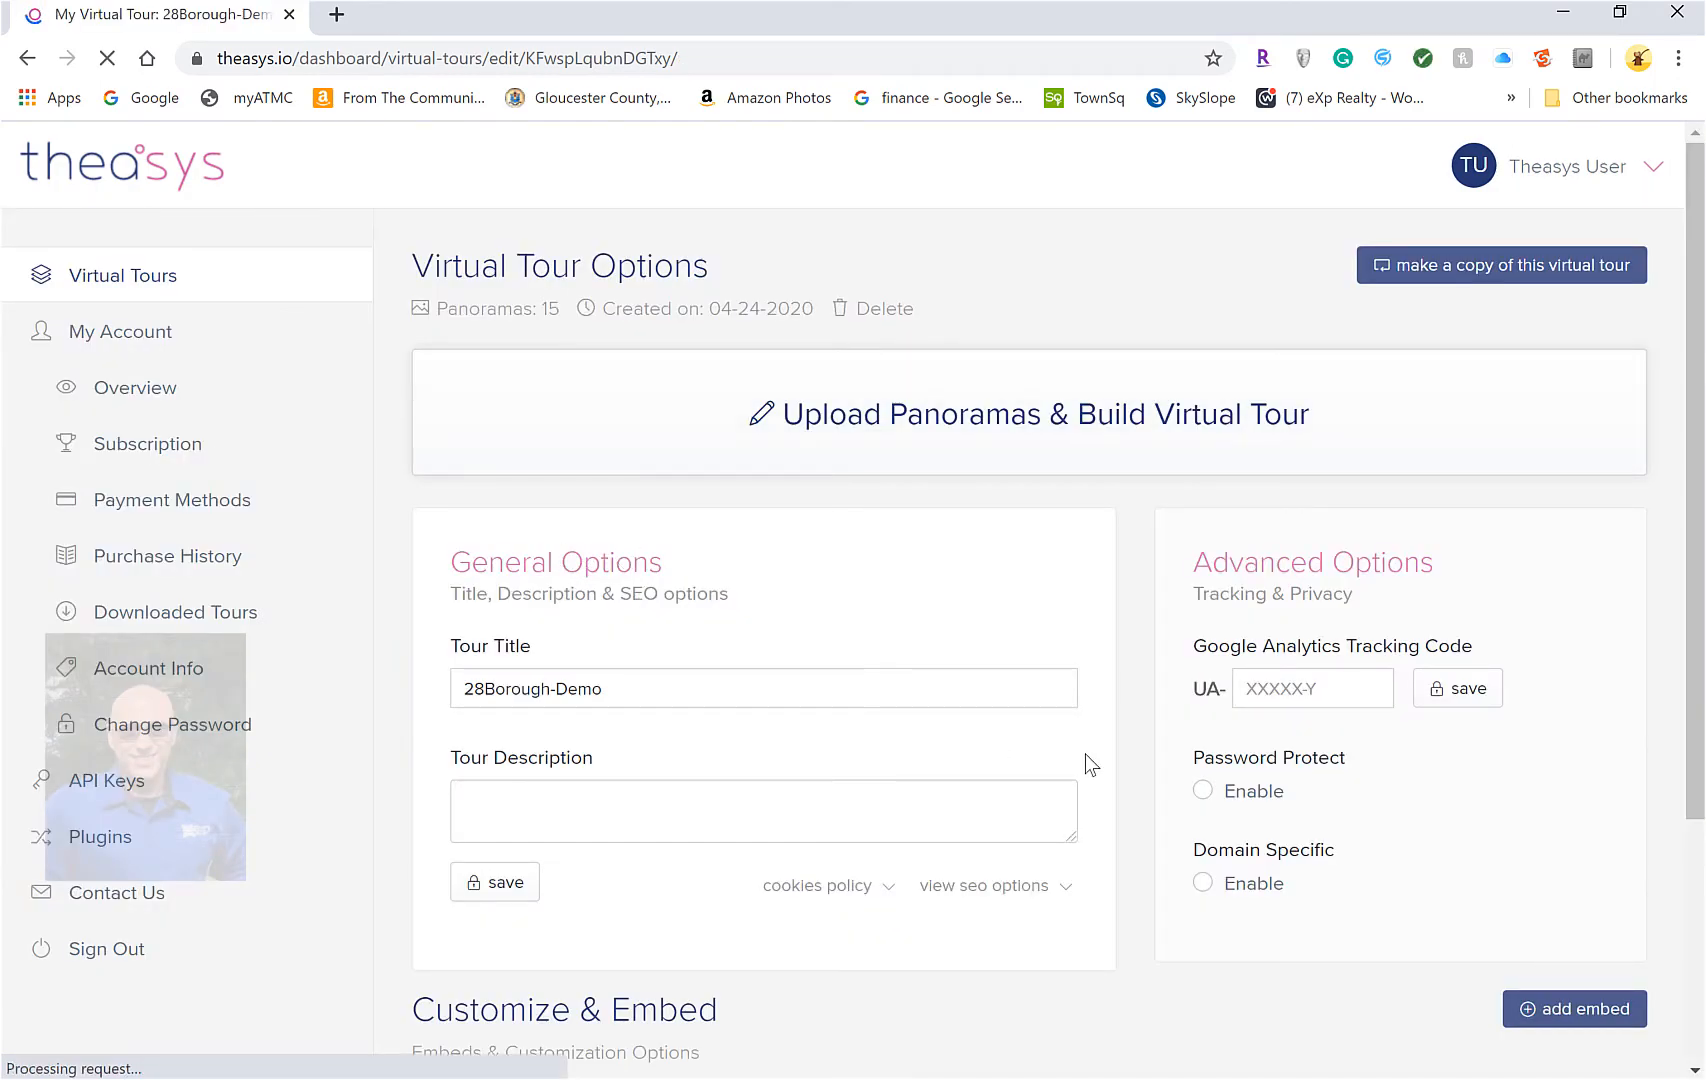
scroll(1085, 762, "down", 3)
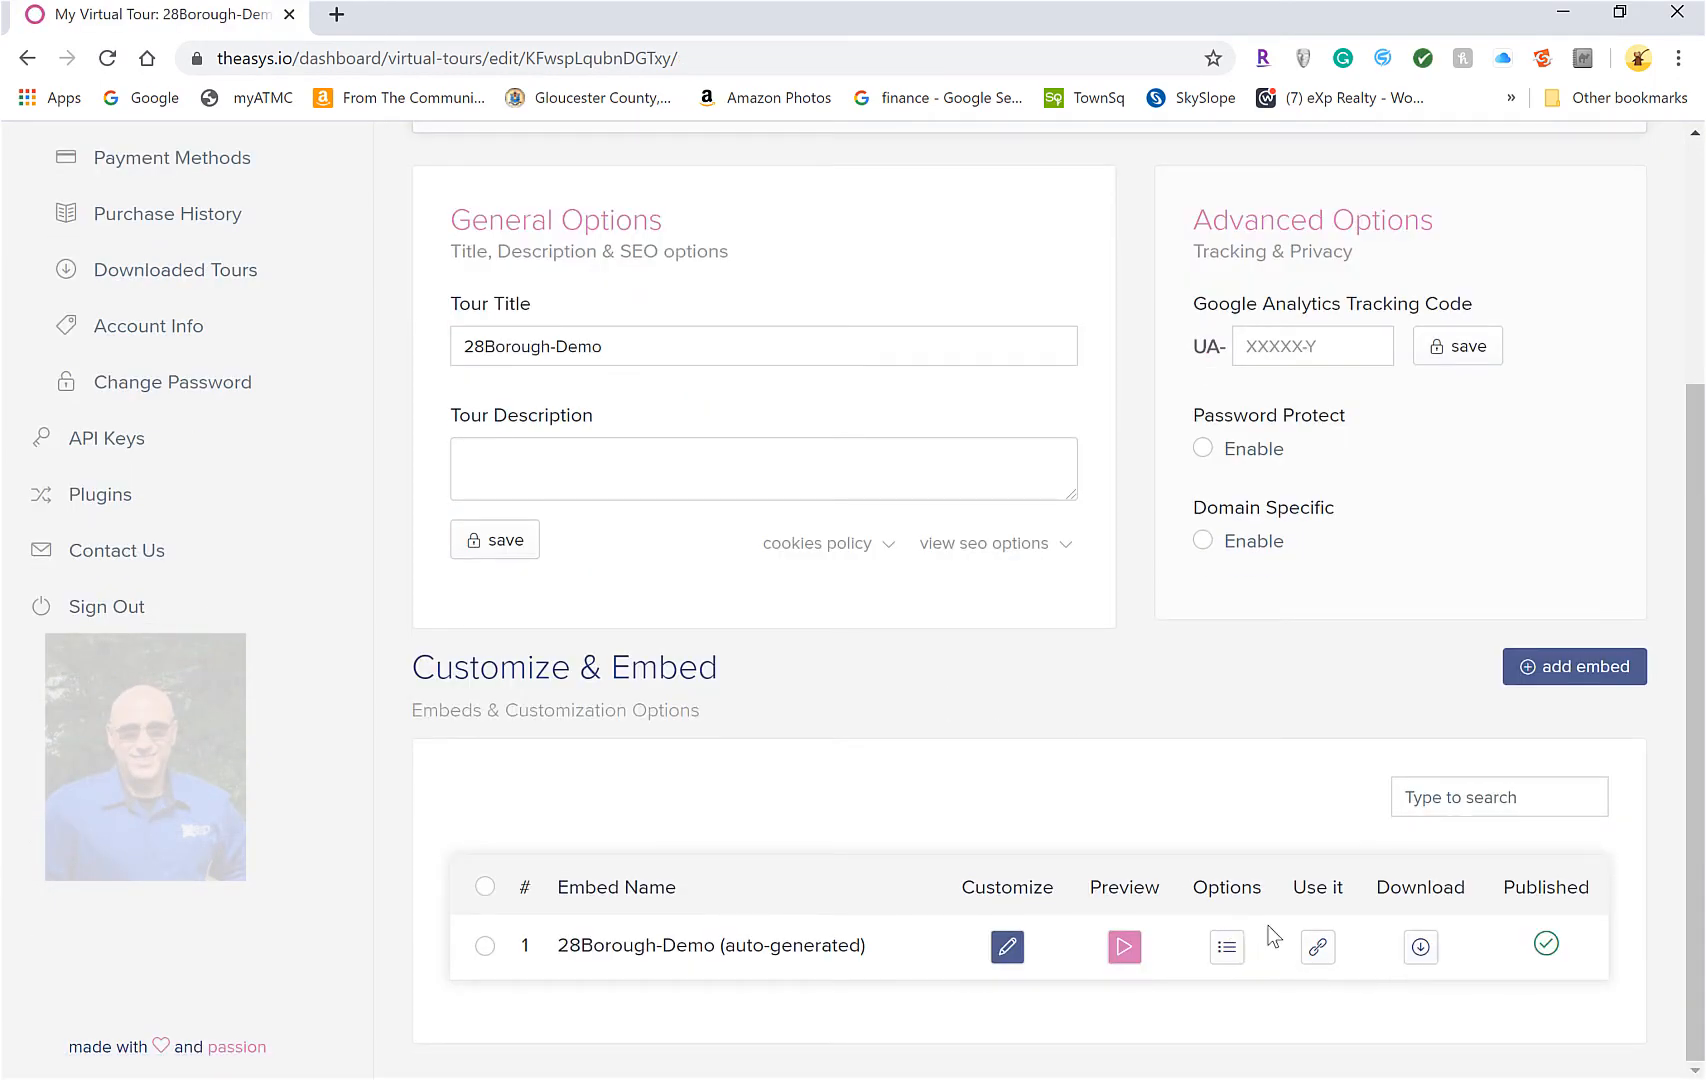
left_click(1318, 950)
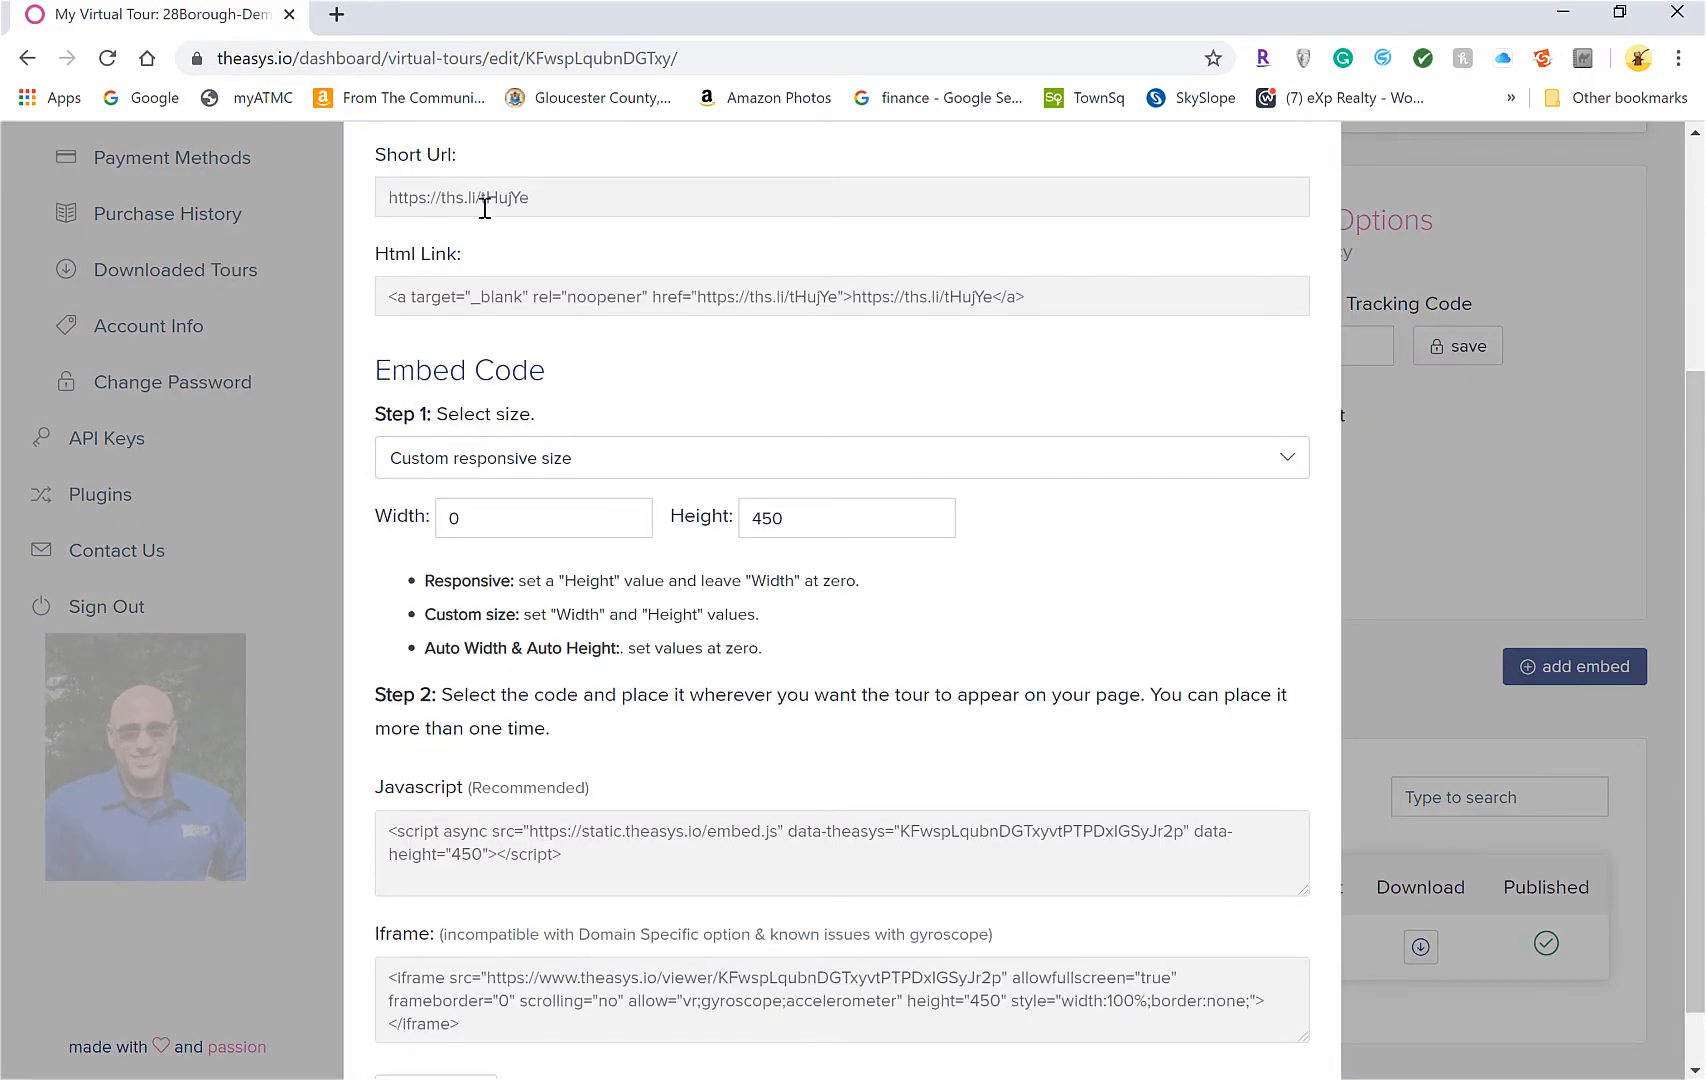
left_click_drag(534, 209, 373, 209)
right_click(435, 200)
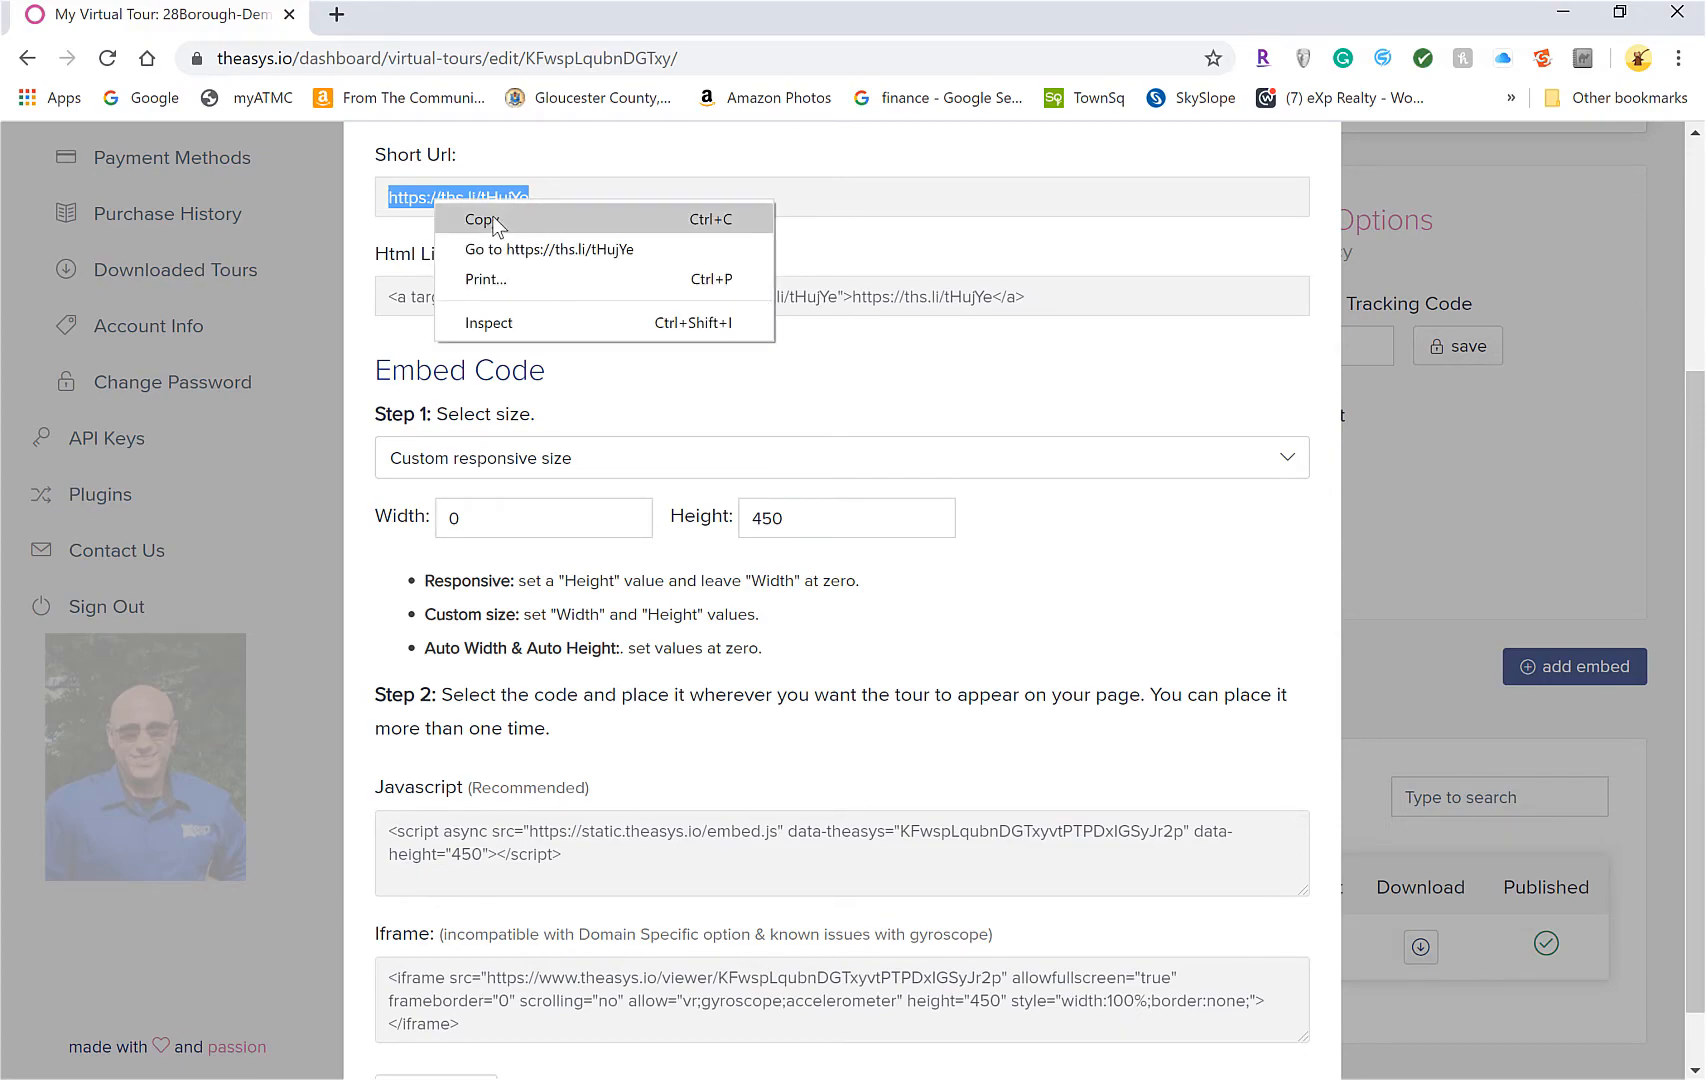
left_click(493, 222)
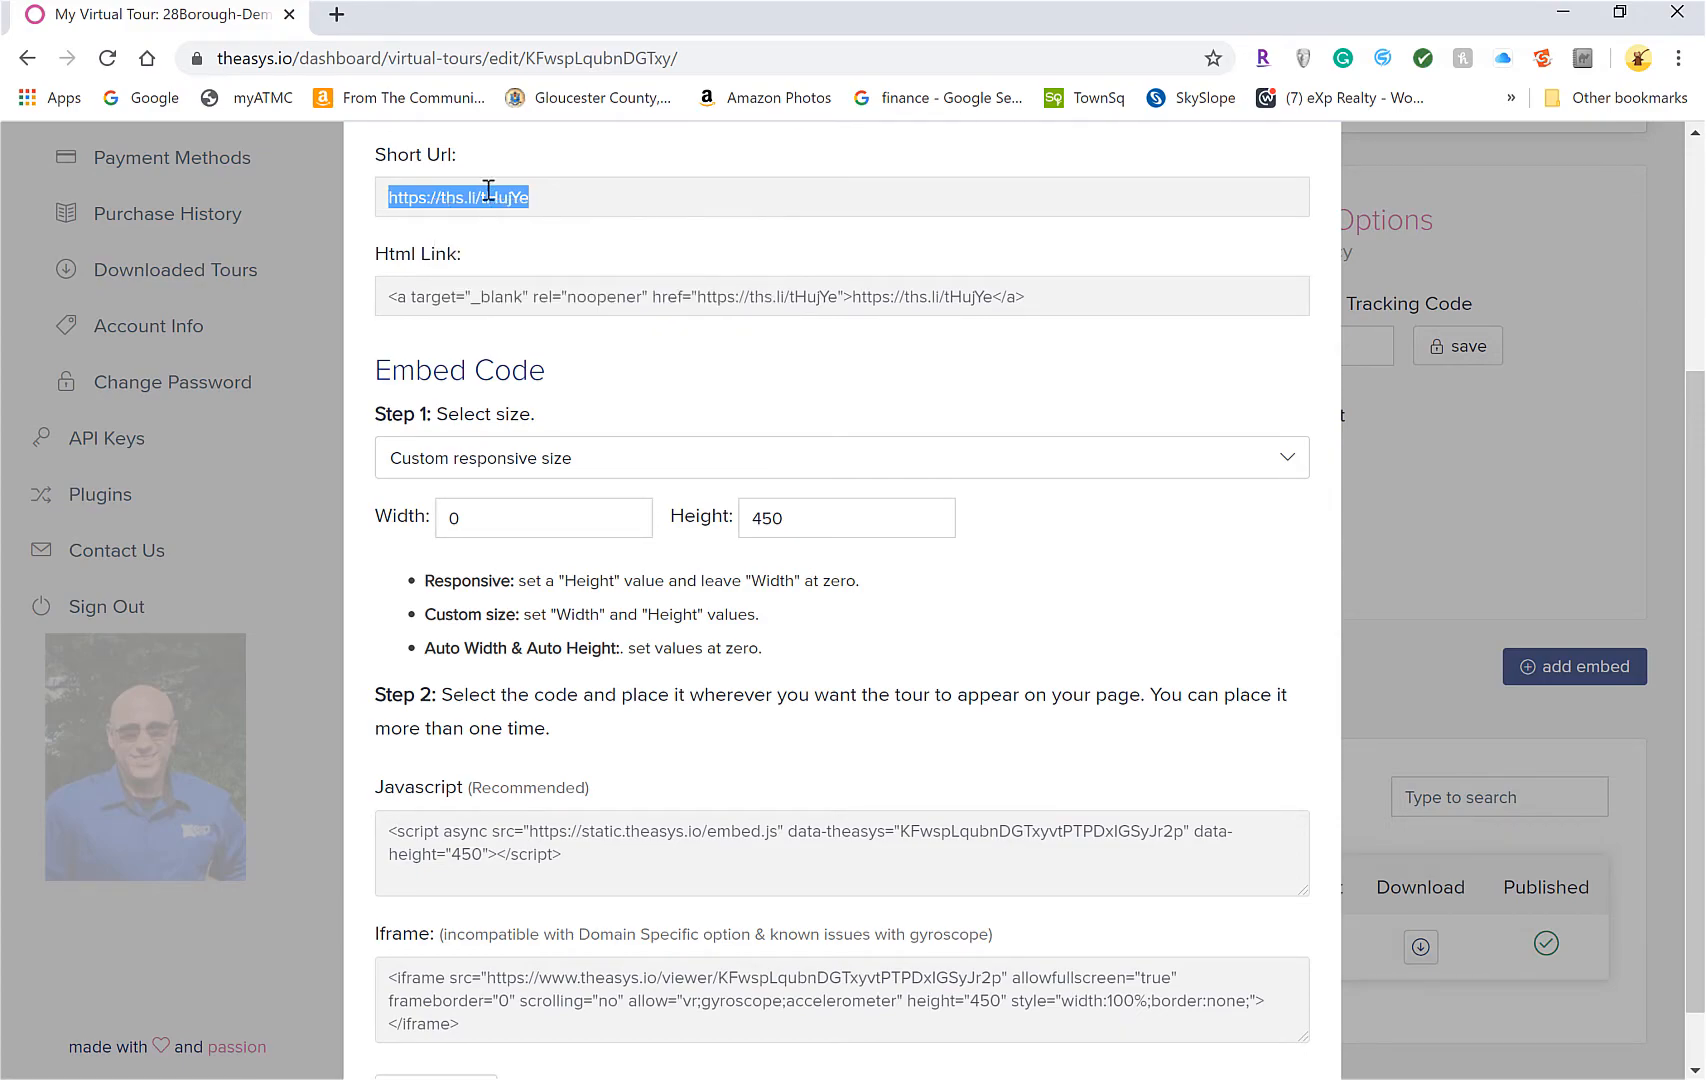
left_click(336, 14)
right_click(389, 62)
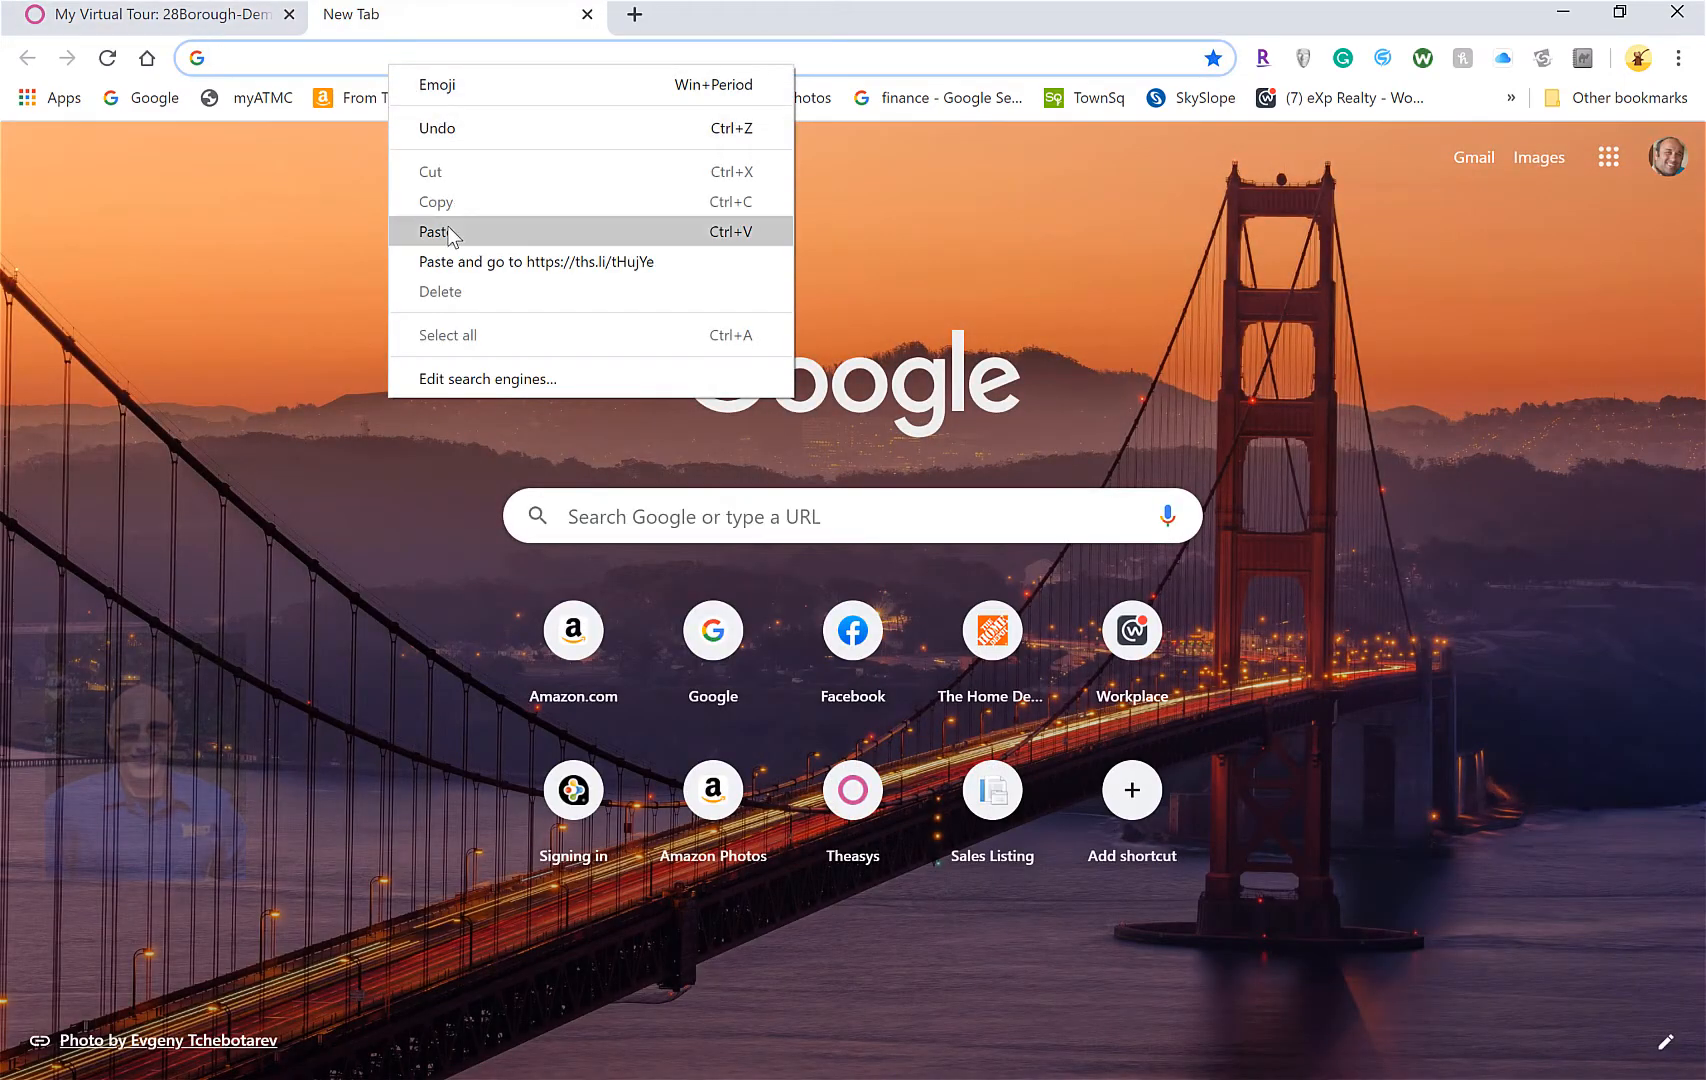
left_click(446, 229)
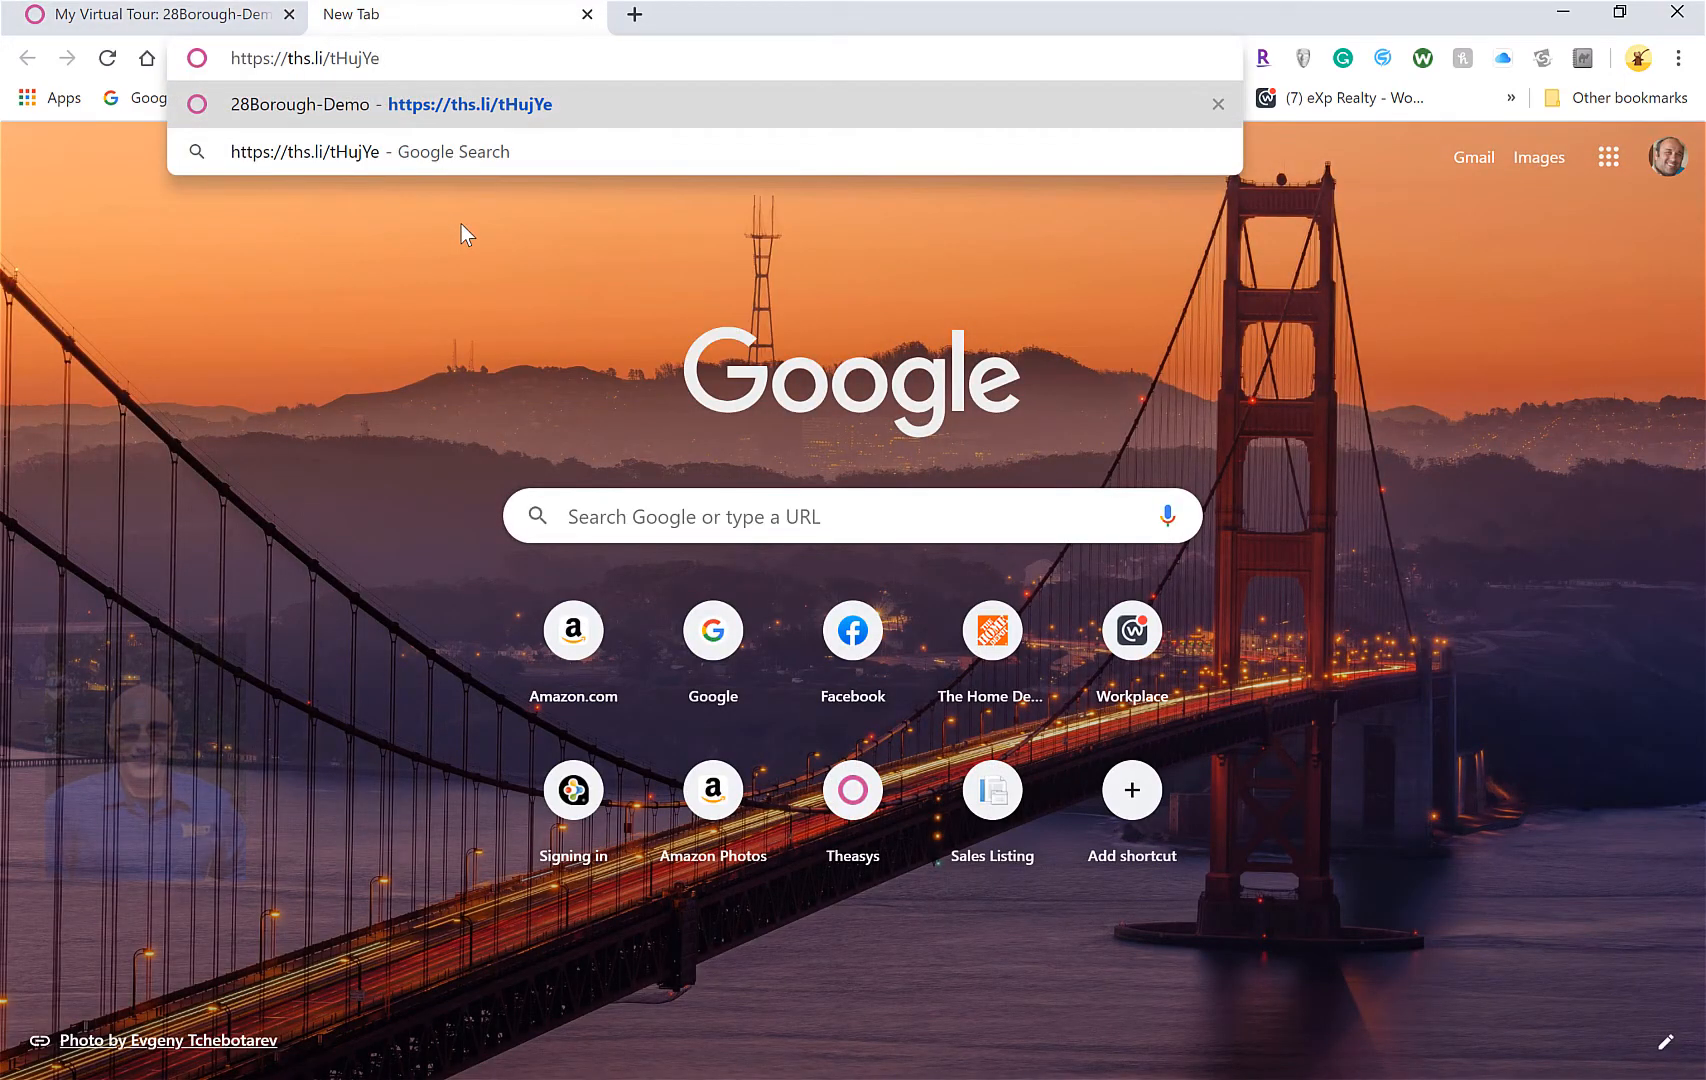
key("Return")
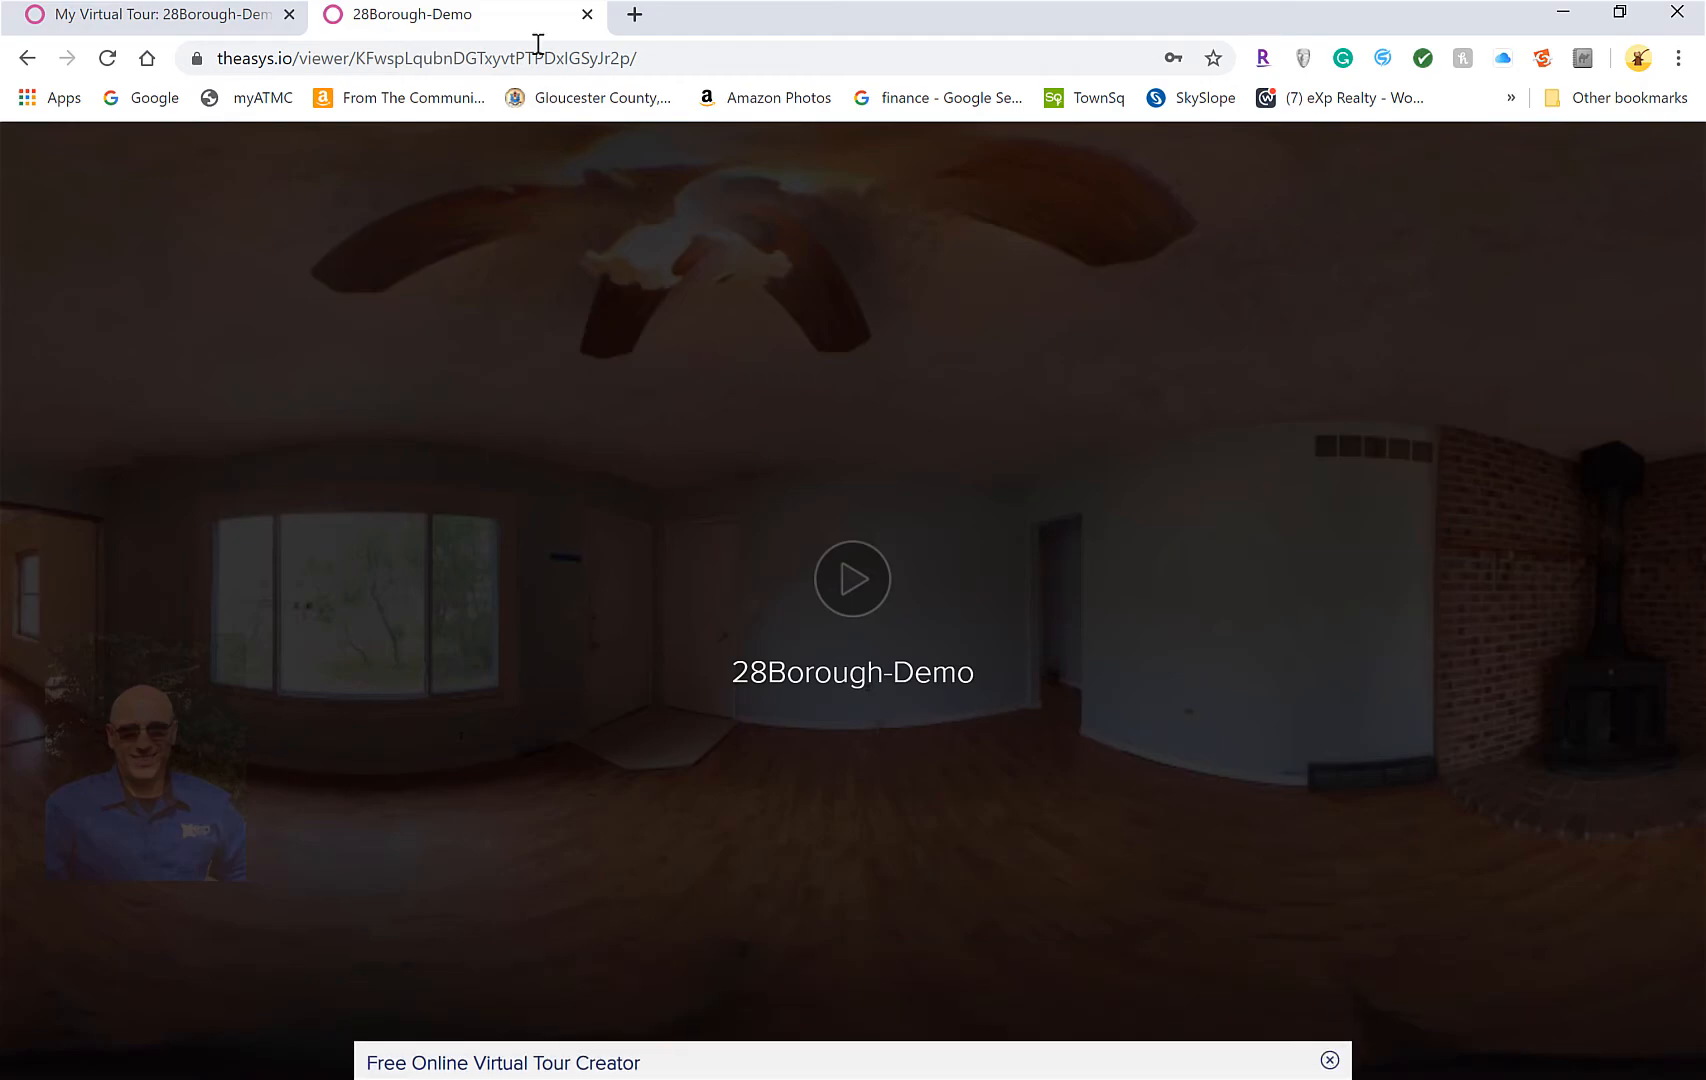
left_click(1330, 1060)
left_click(150, 14)
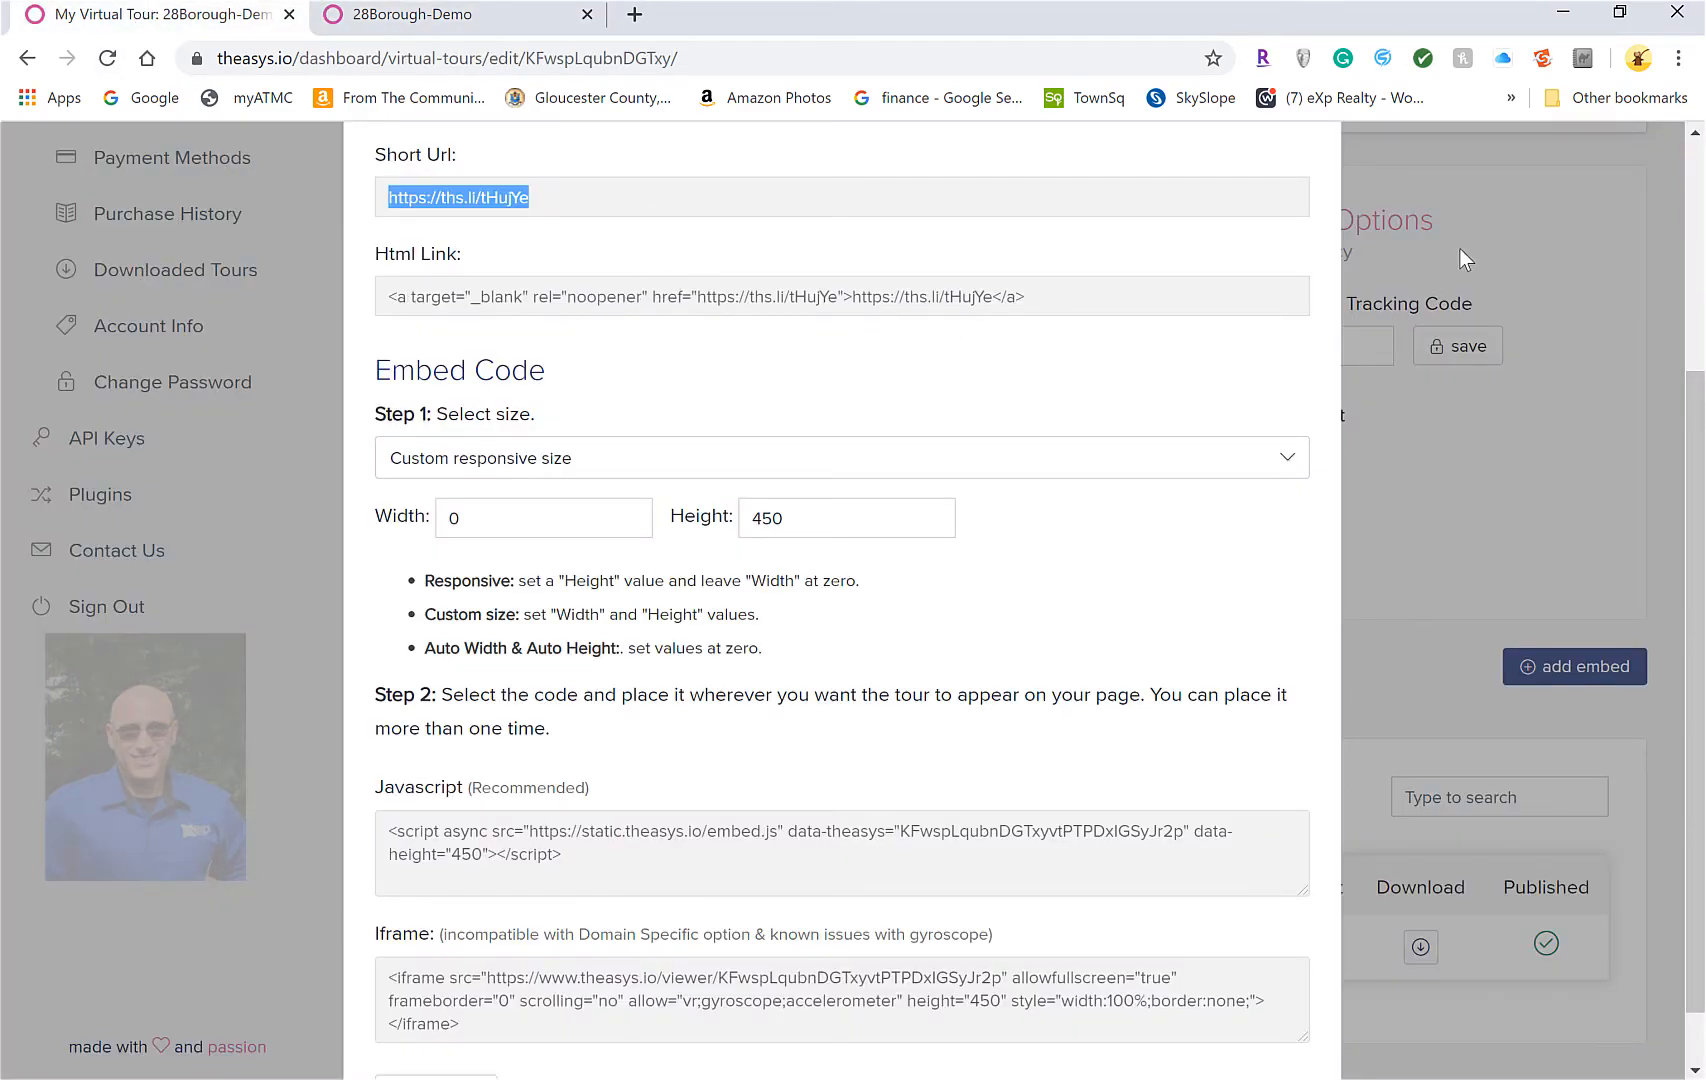
Close the sharing links, then turn off the Logo option in the embed's customization
scroll(1425, 287, "down", 1)
scroll(1385, 300, "up", 4)
left_click(199, 279)
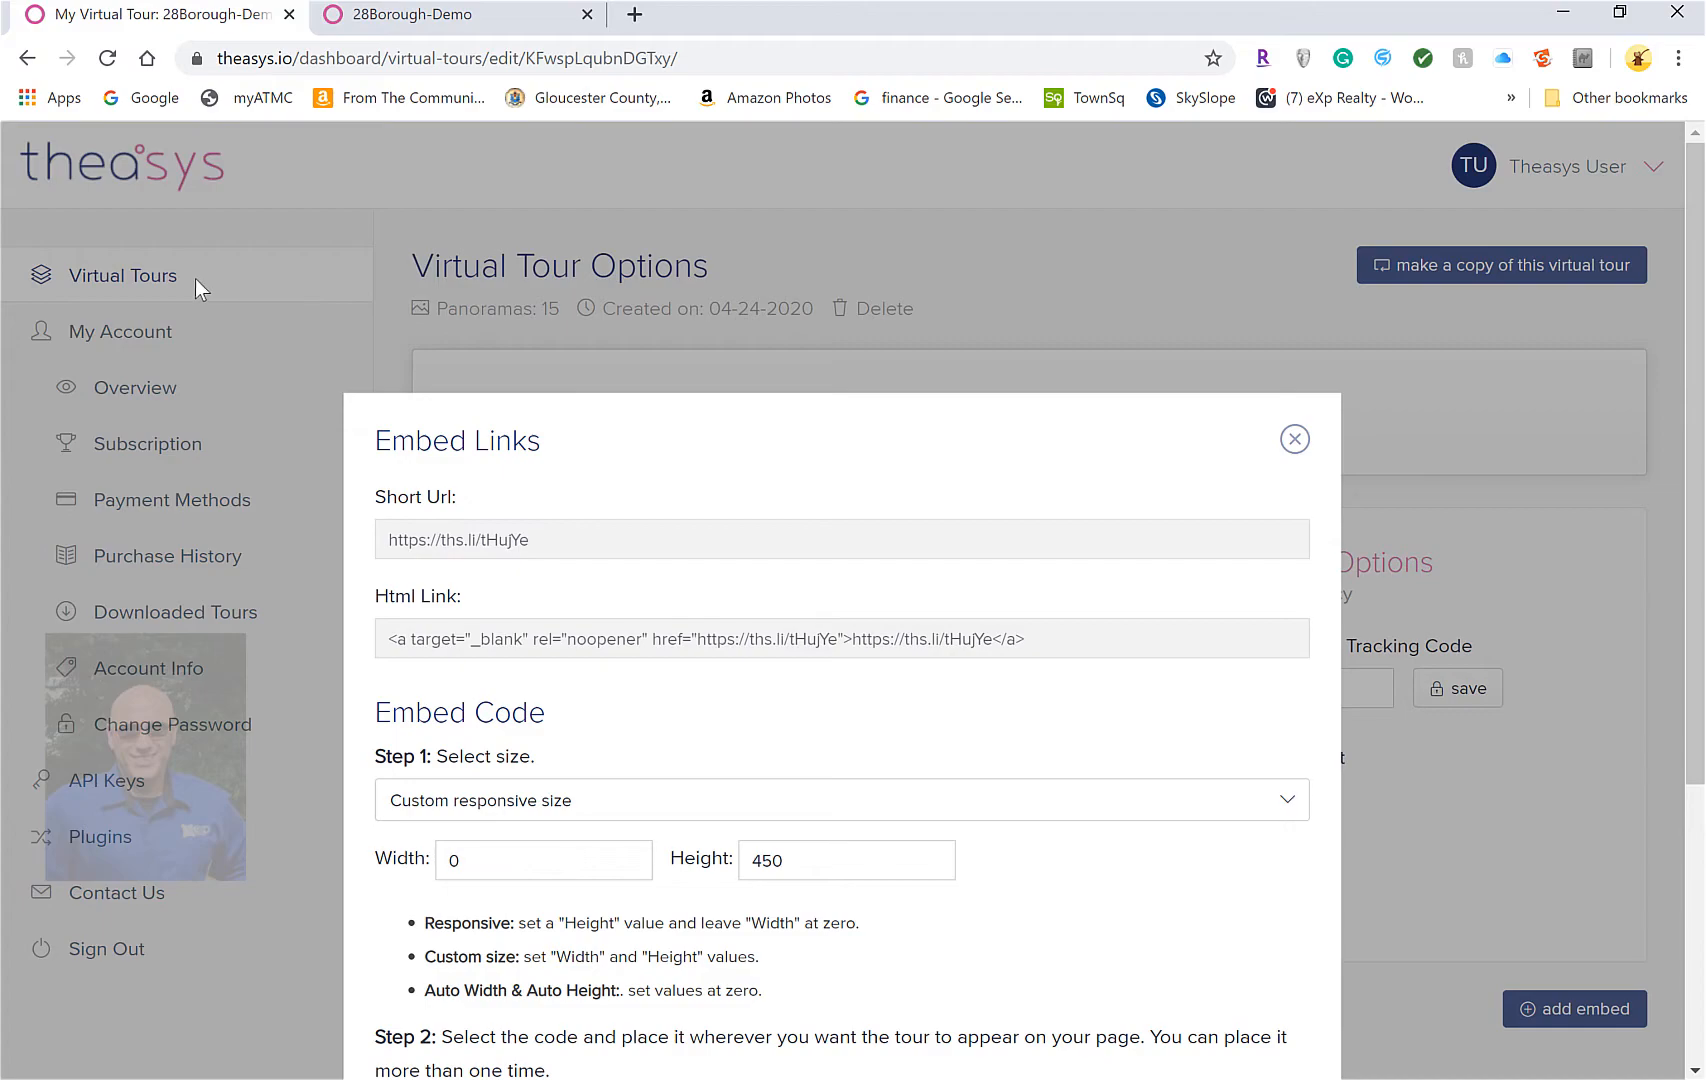
scroll(1390, 758, "down", 4)
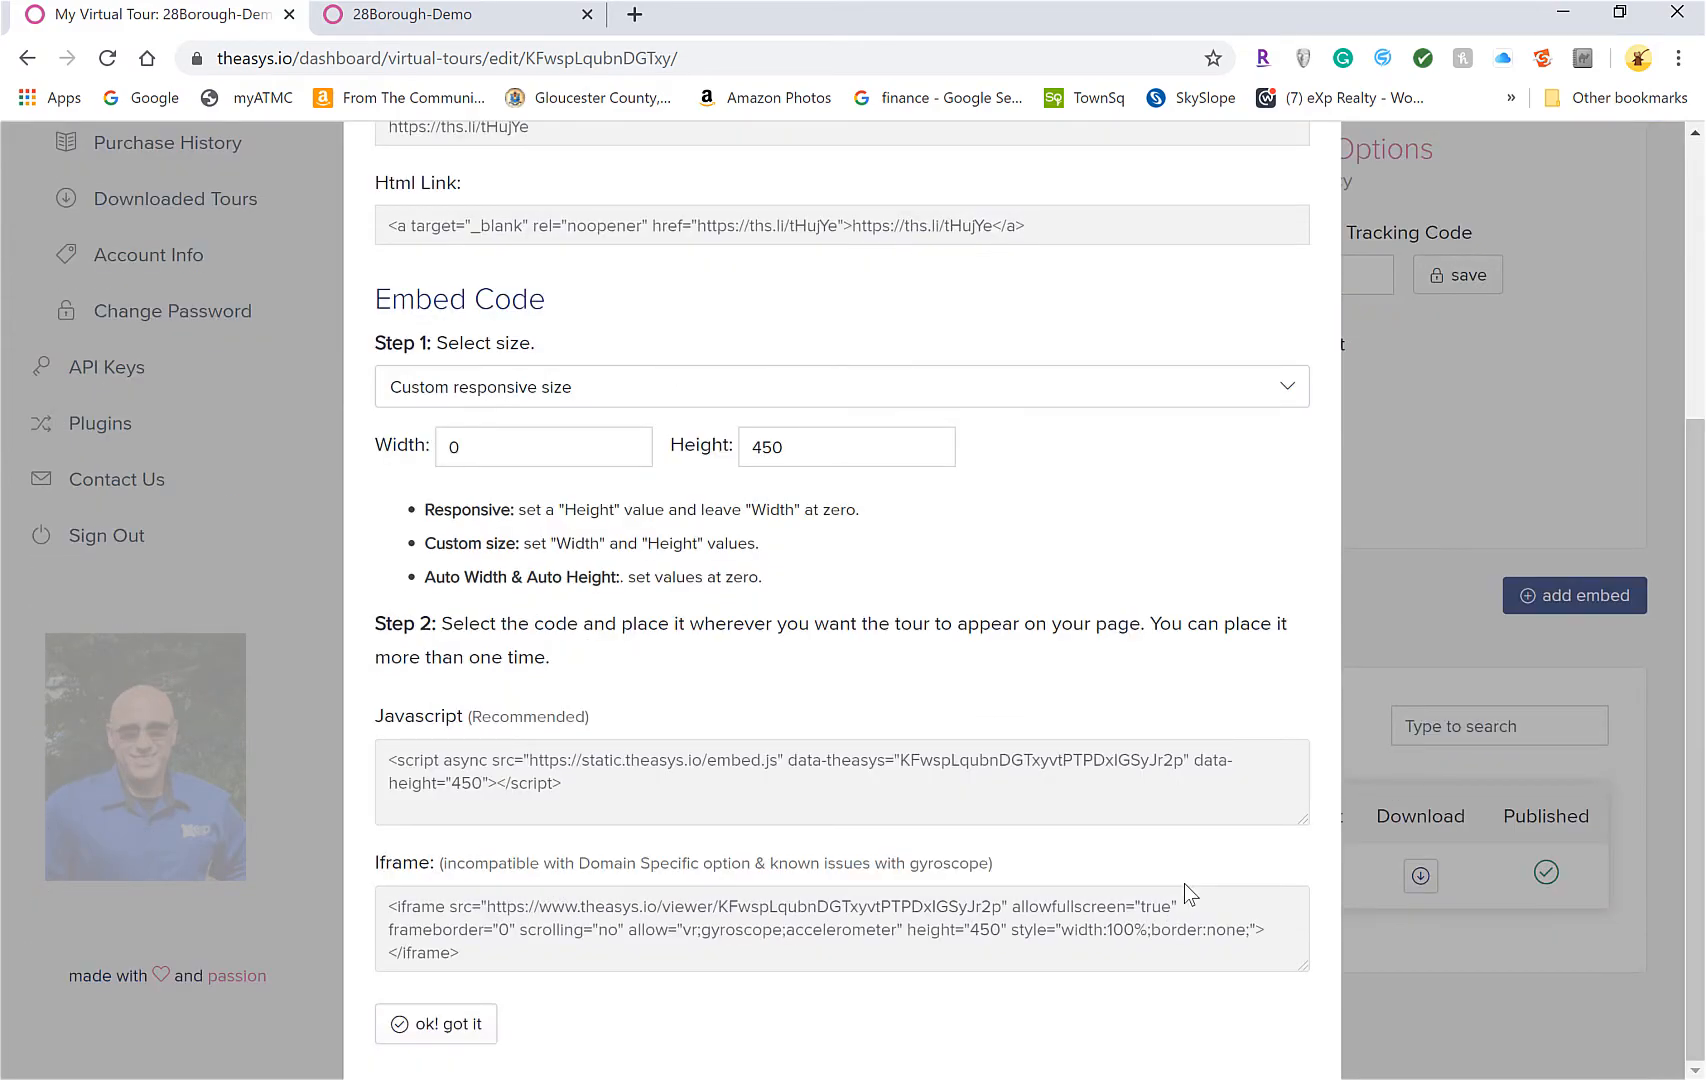
left_click(449, 1027)
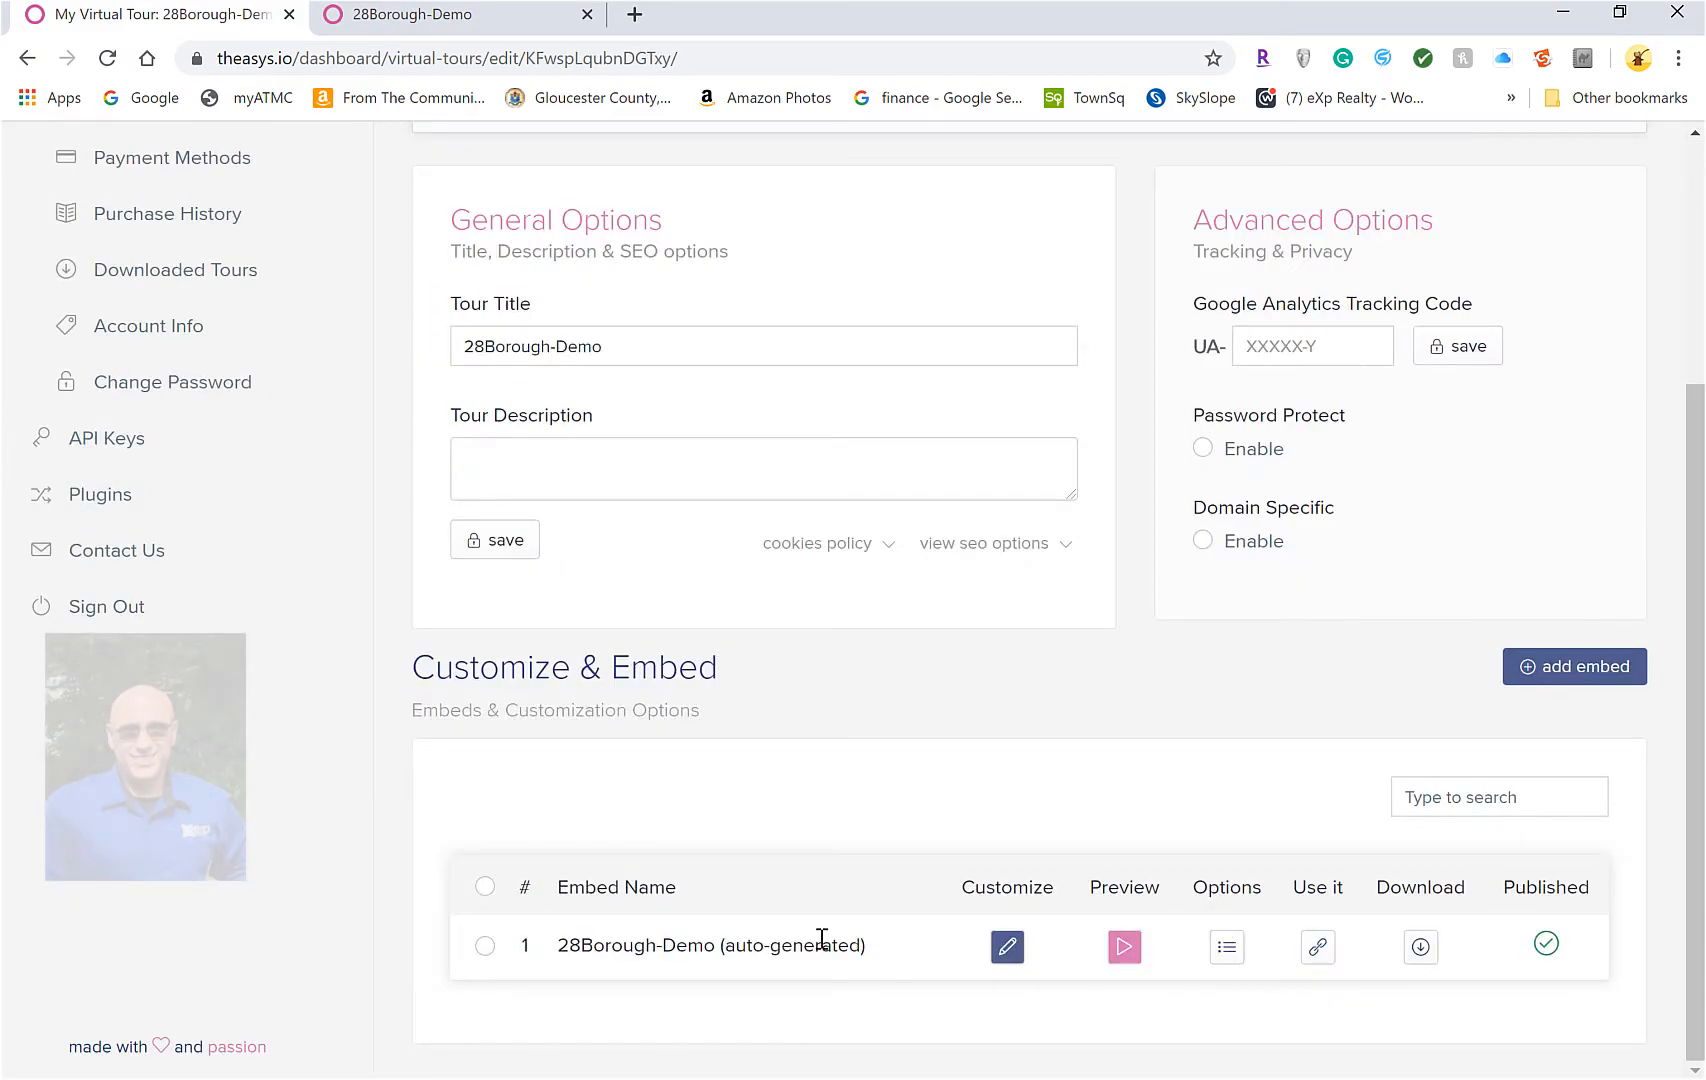
left_click(1003, 946)
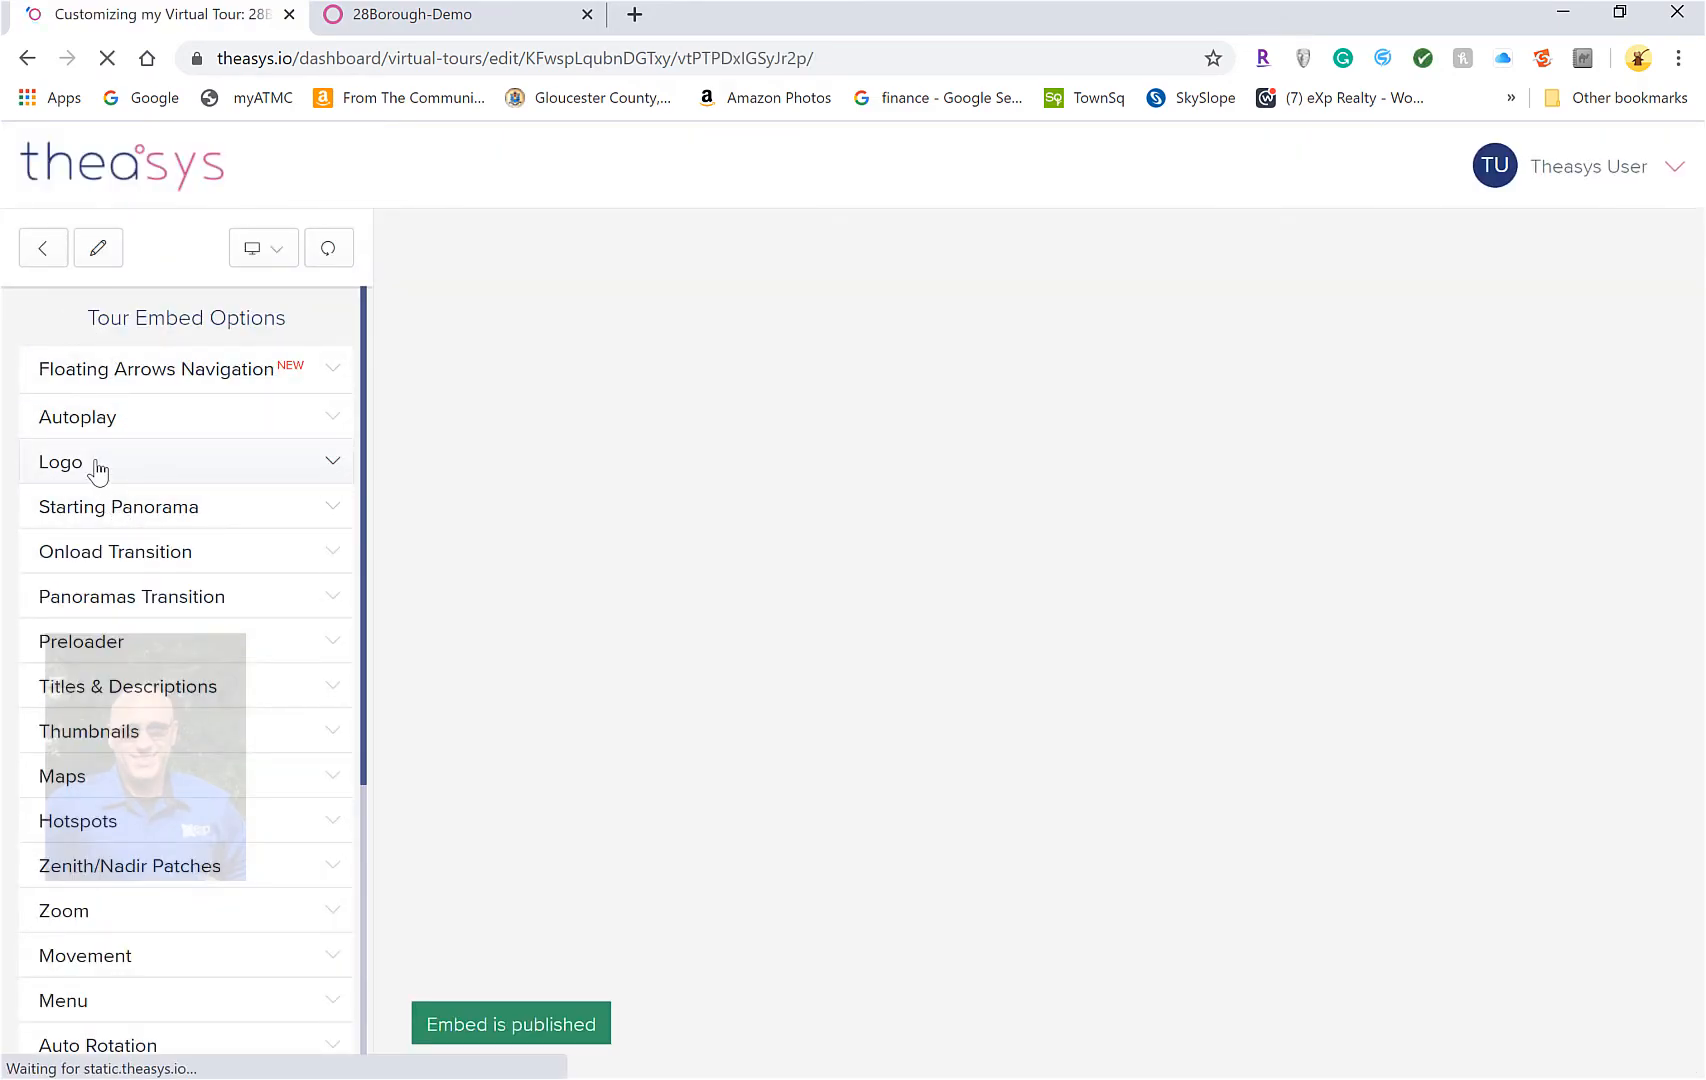
left_click(95, 466)
left_click(325, 524)
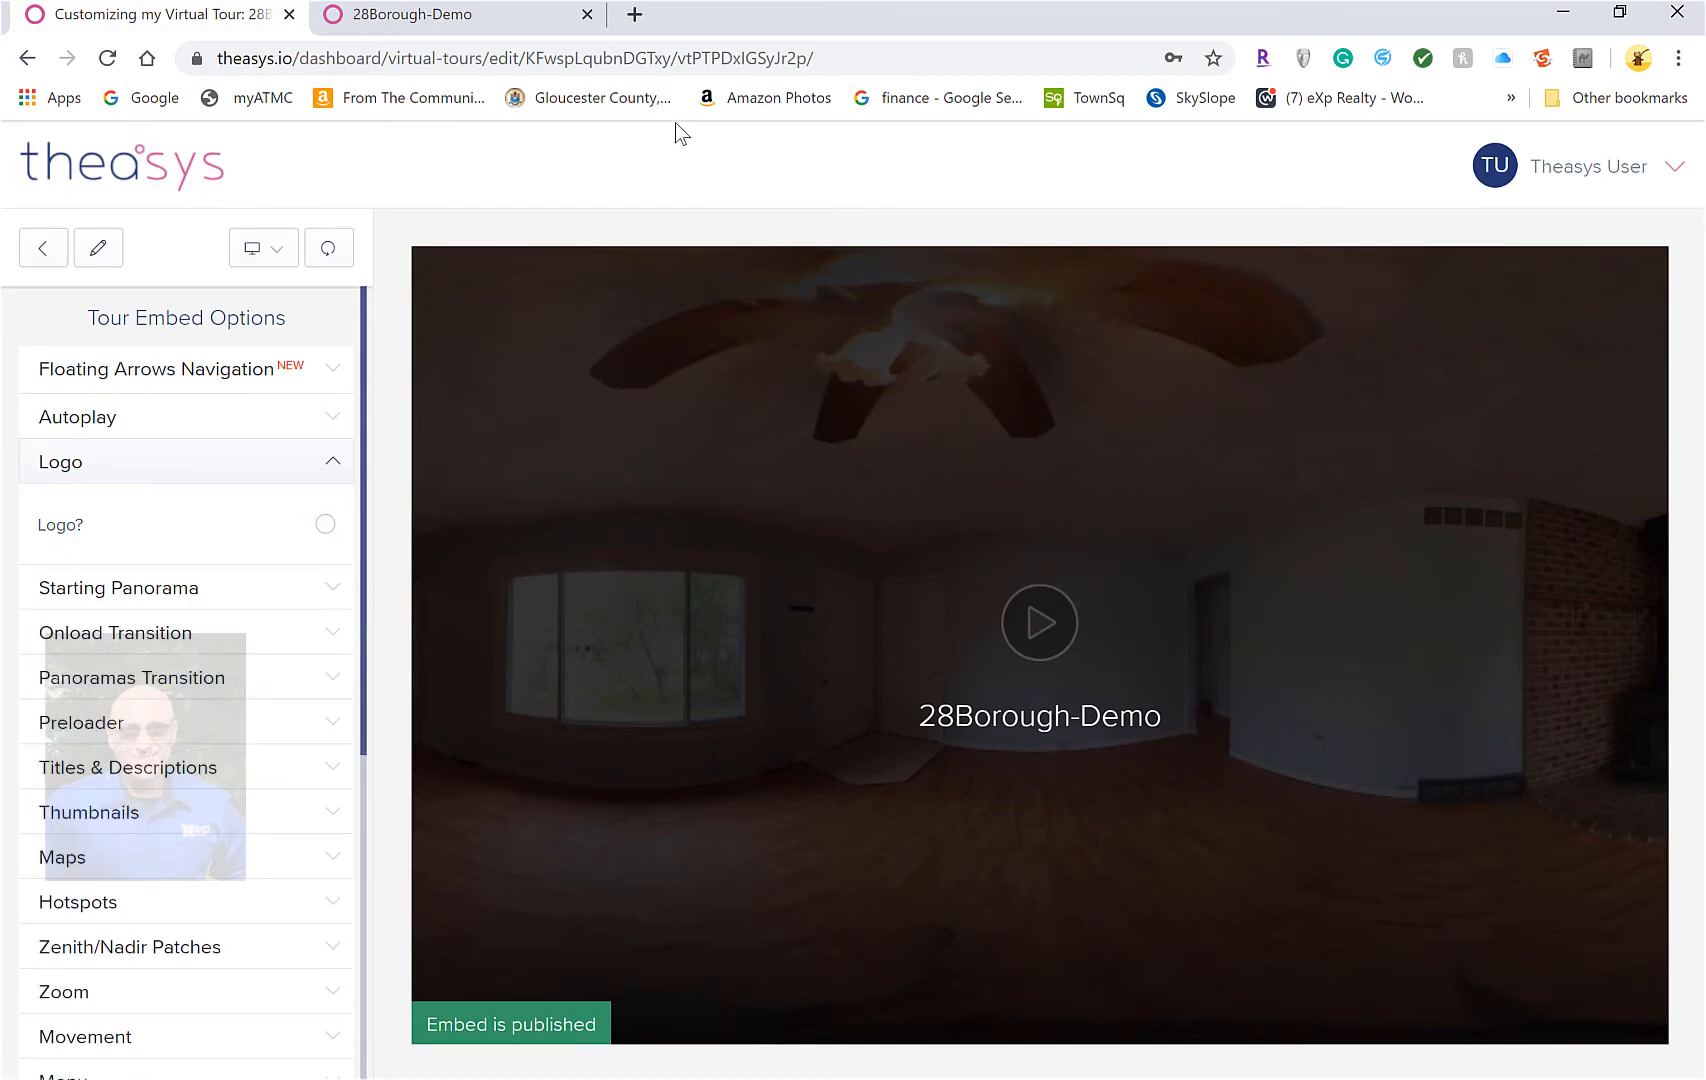
left_click(452, 16)
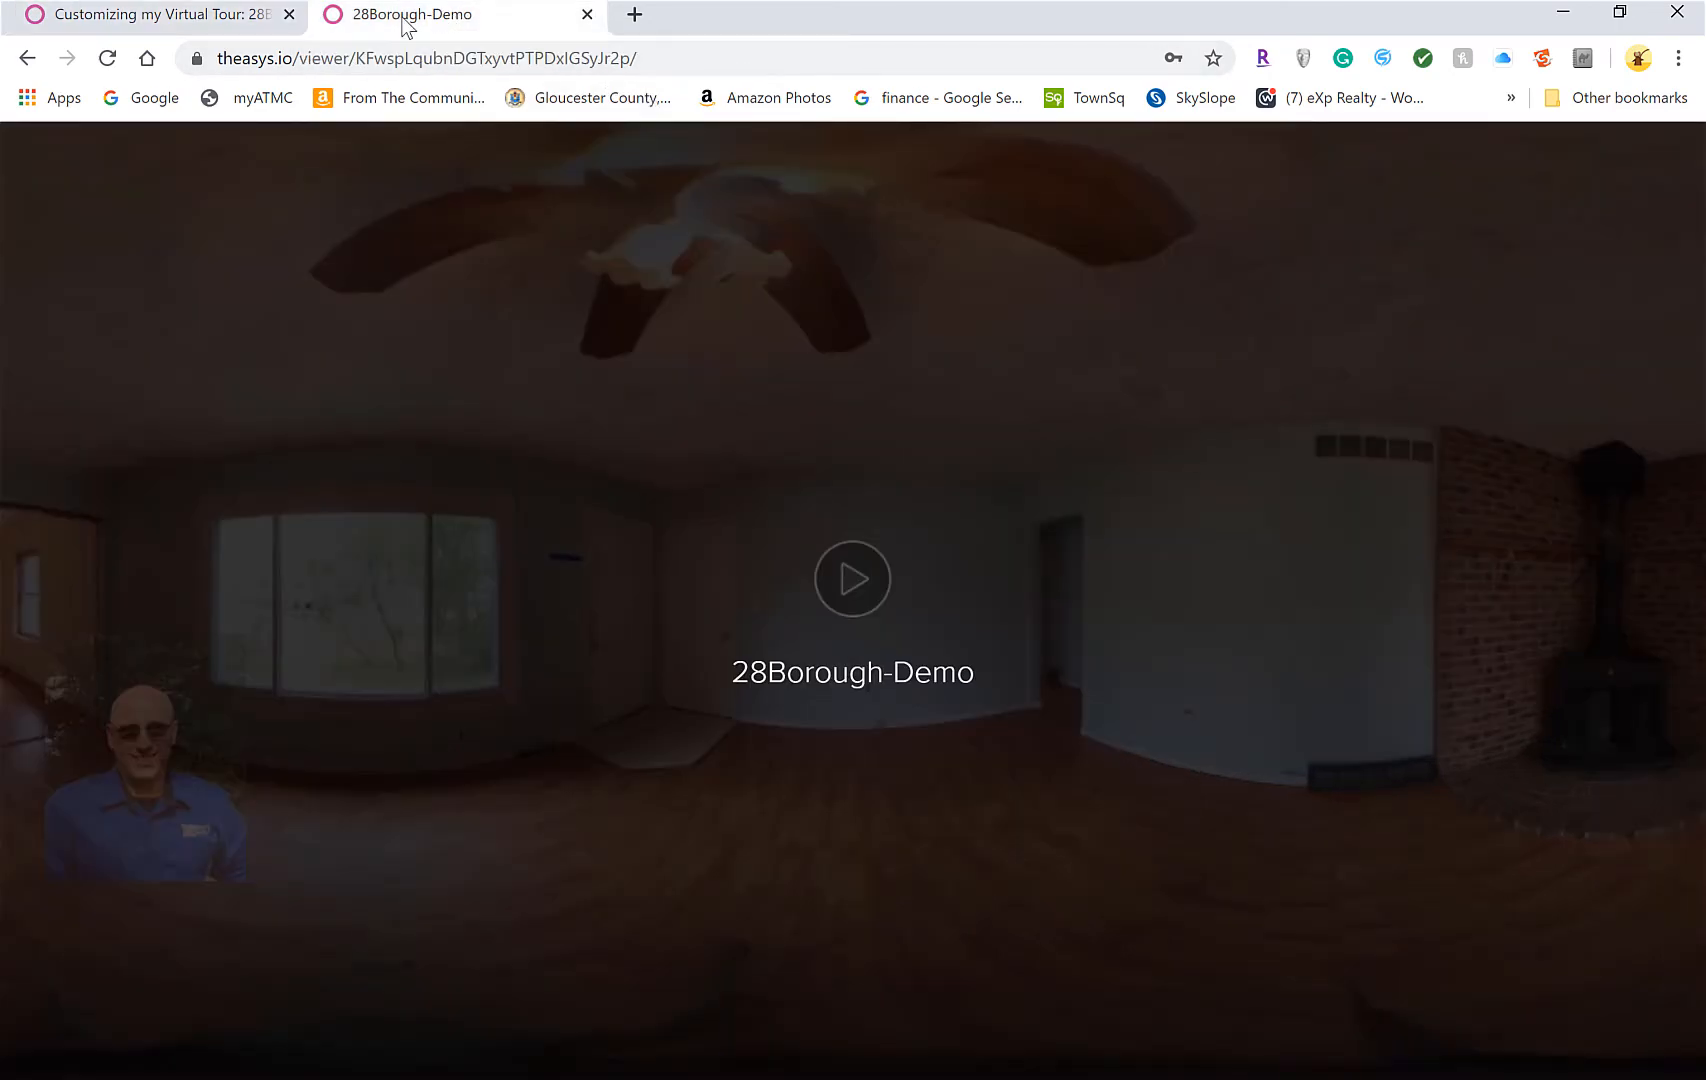
Reload the published tour, start it, and dismiss the ad banner
left_click(105, 59)
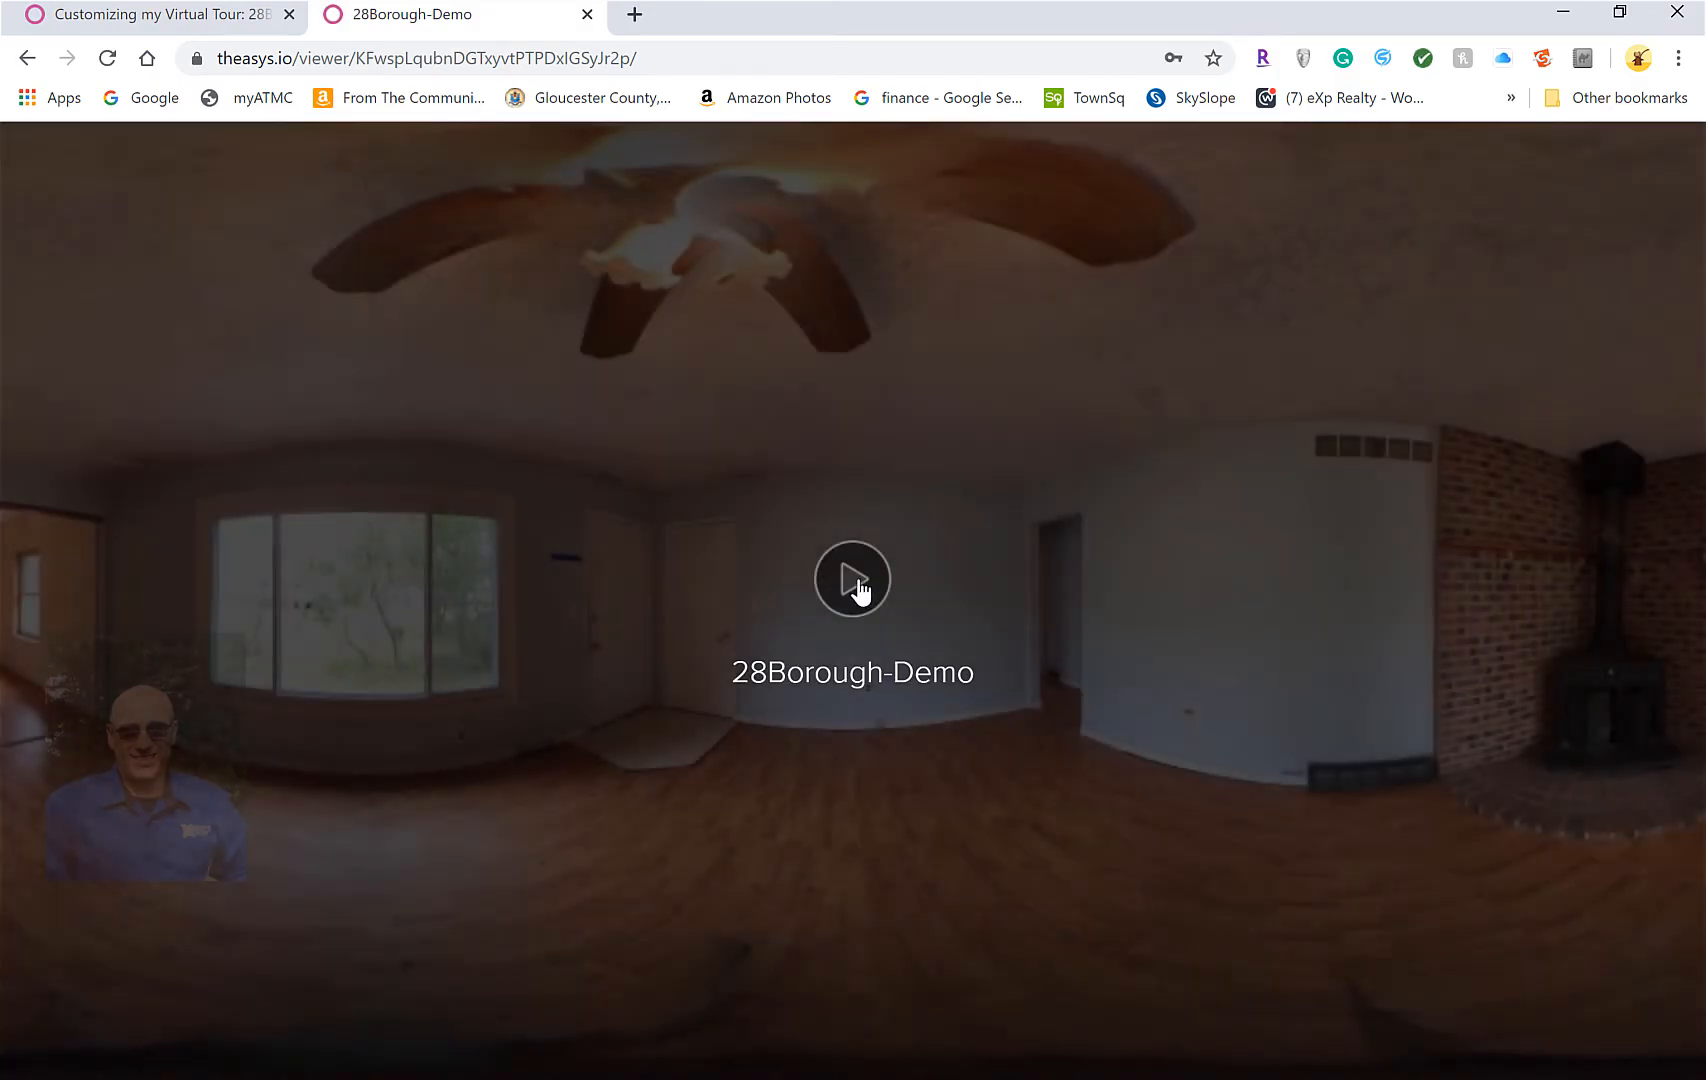
left_click(855, 583)
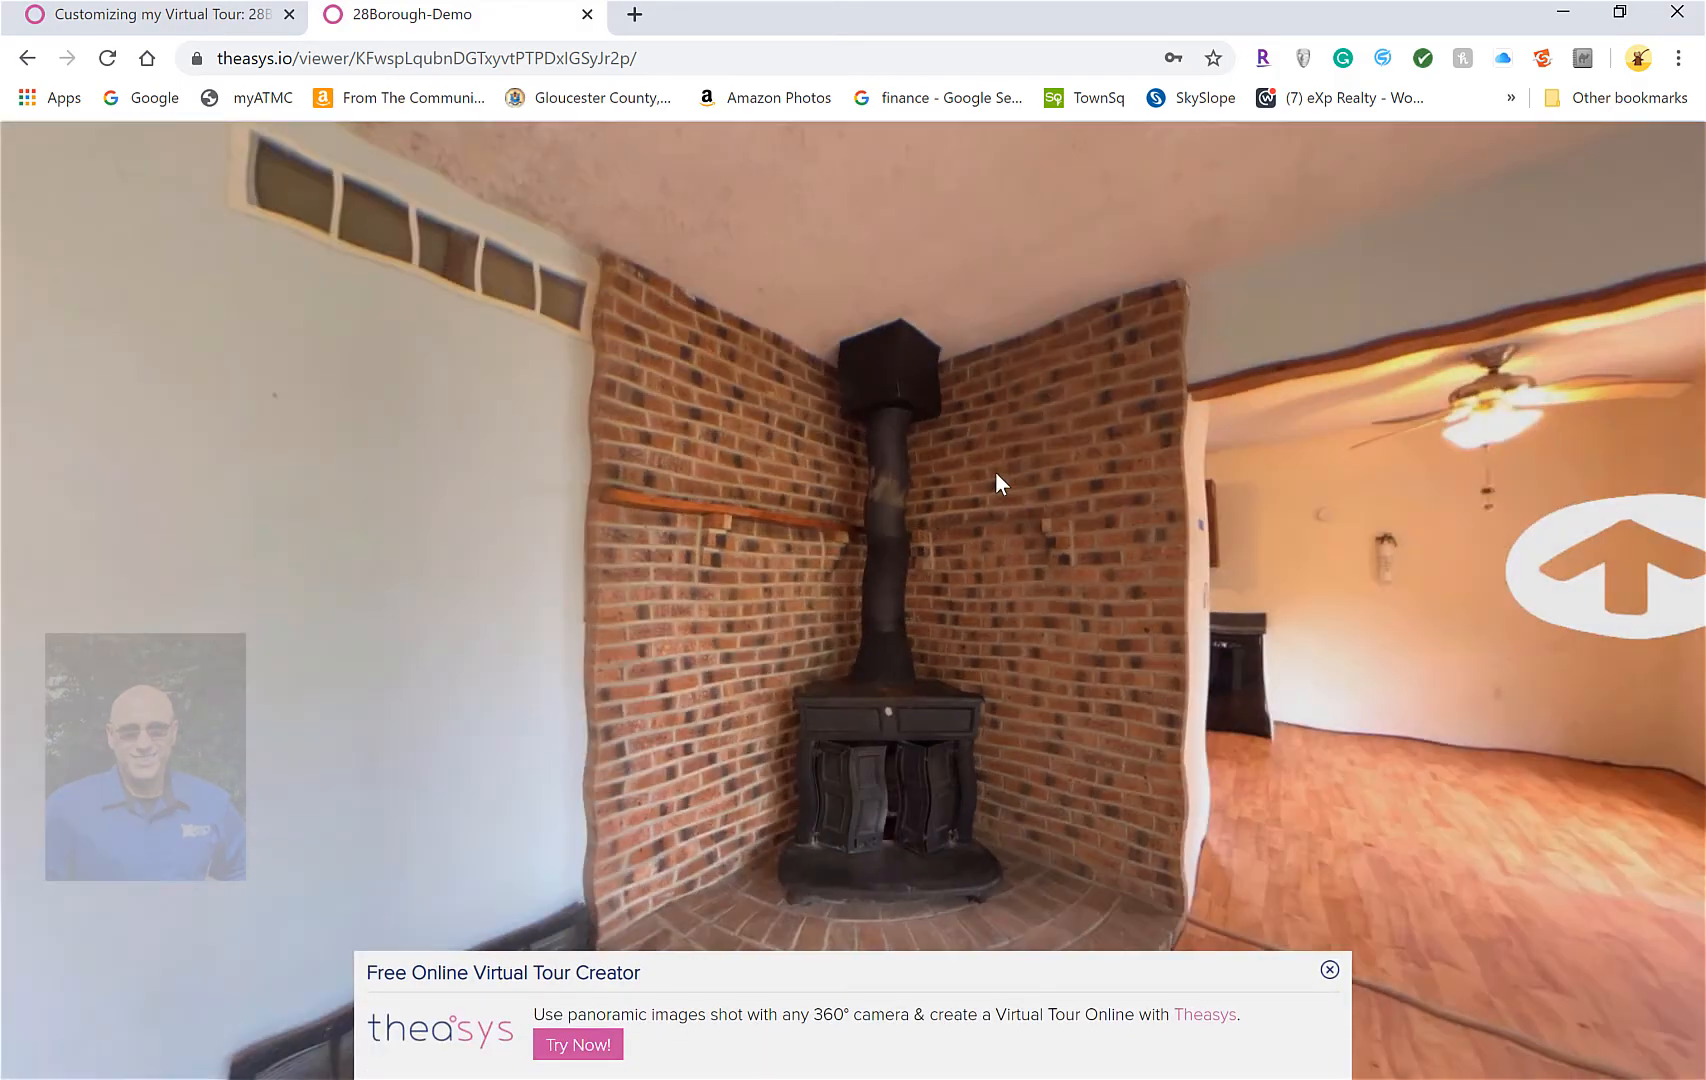
right_click(1130, 1000)
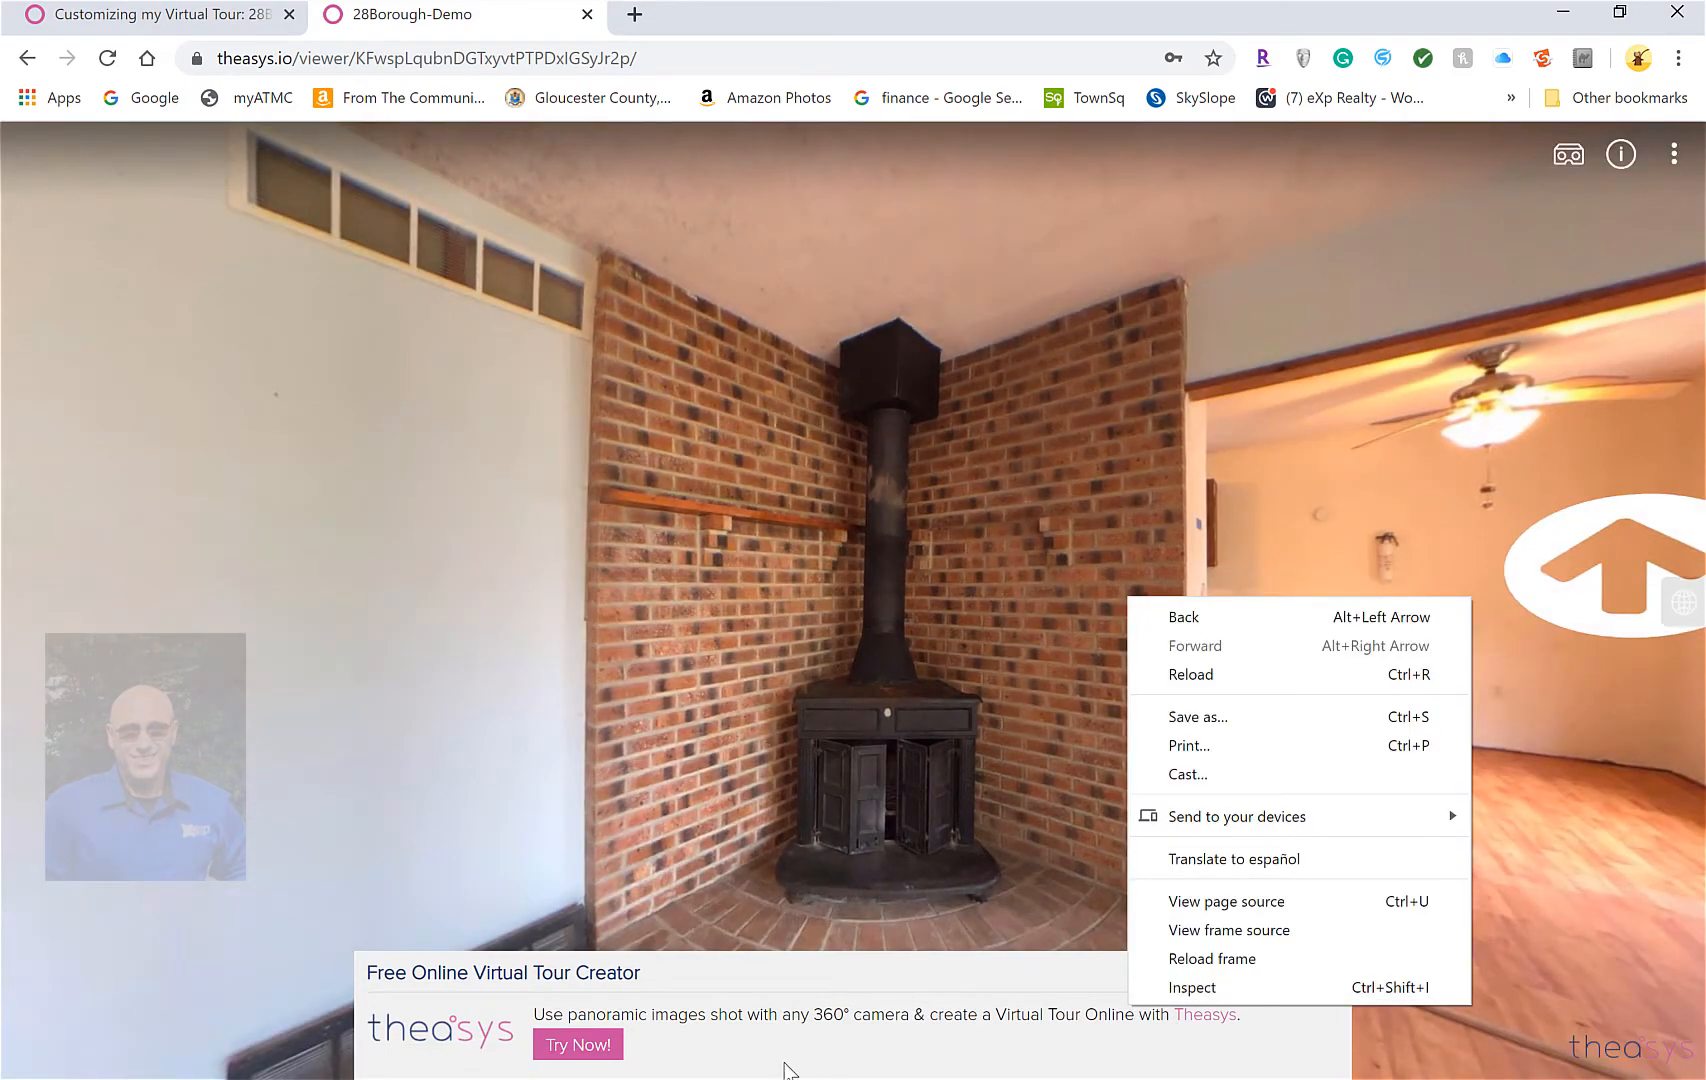
left_click(627, 973)
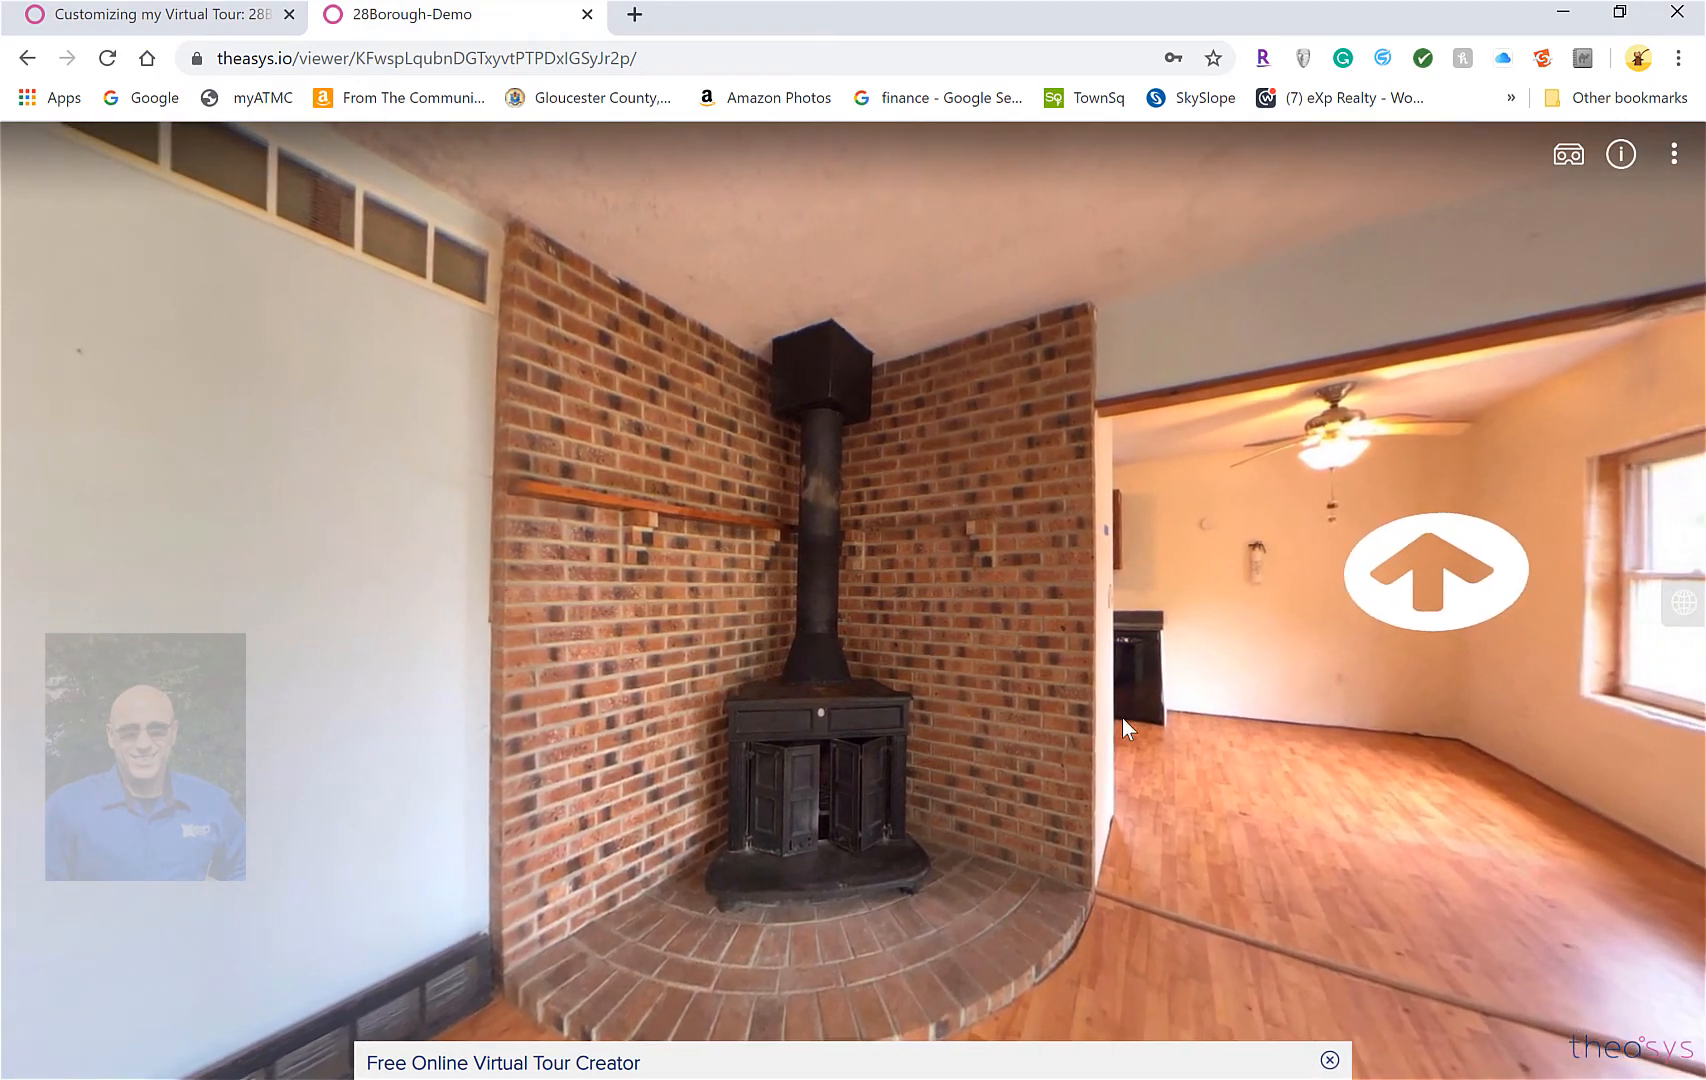
left_click(1328, 1061)
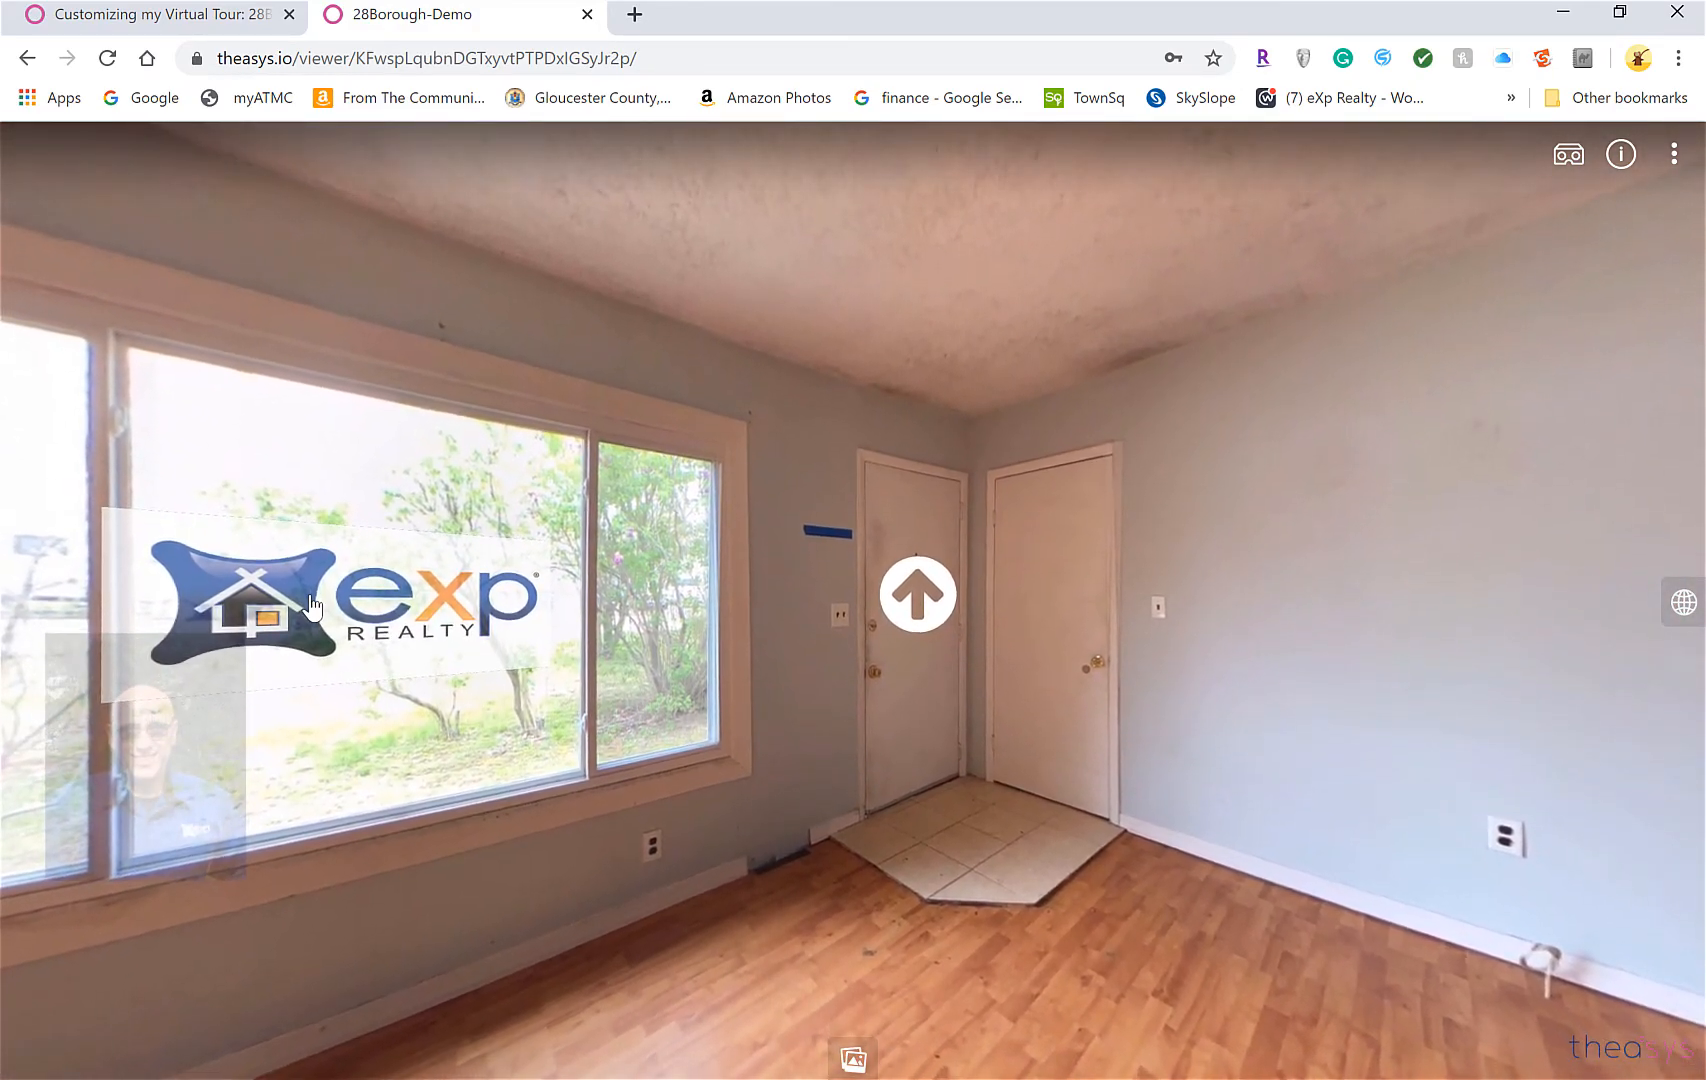
Check that the eXp logo opens the agent's website in a new tab
left_click(335, 605)
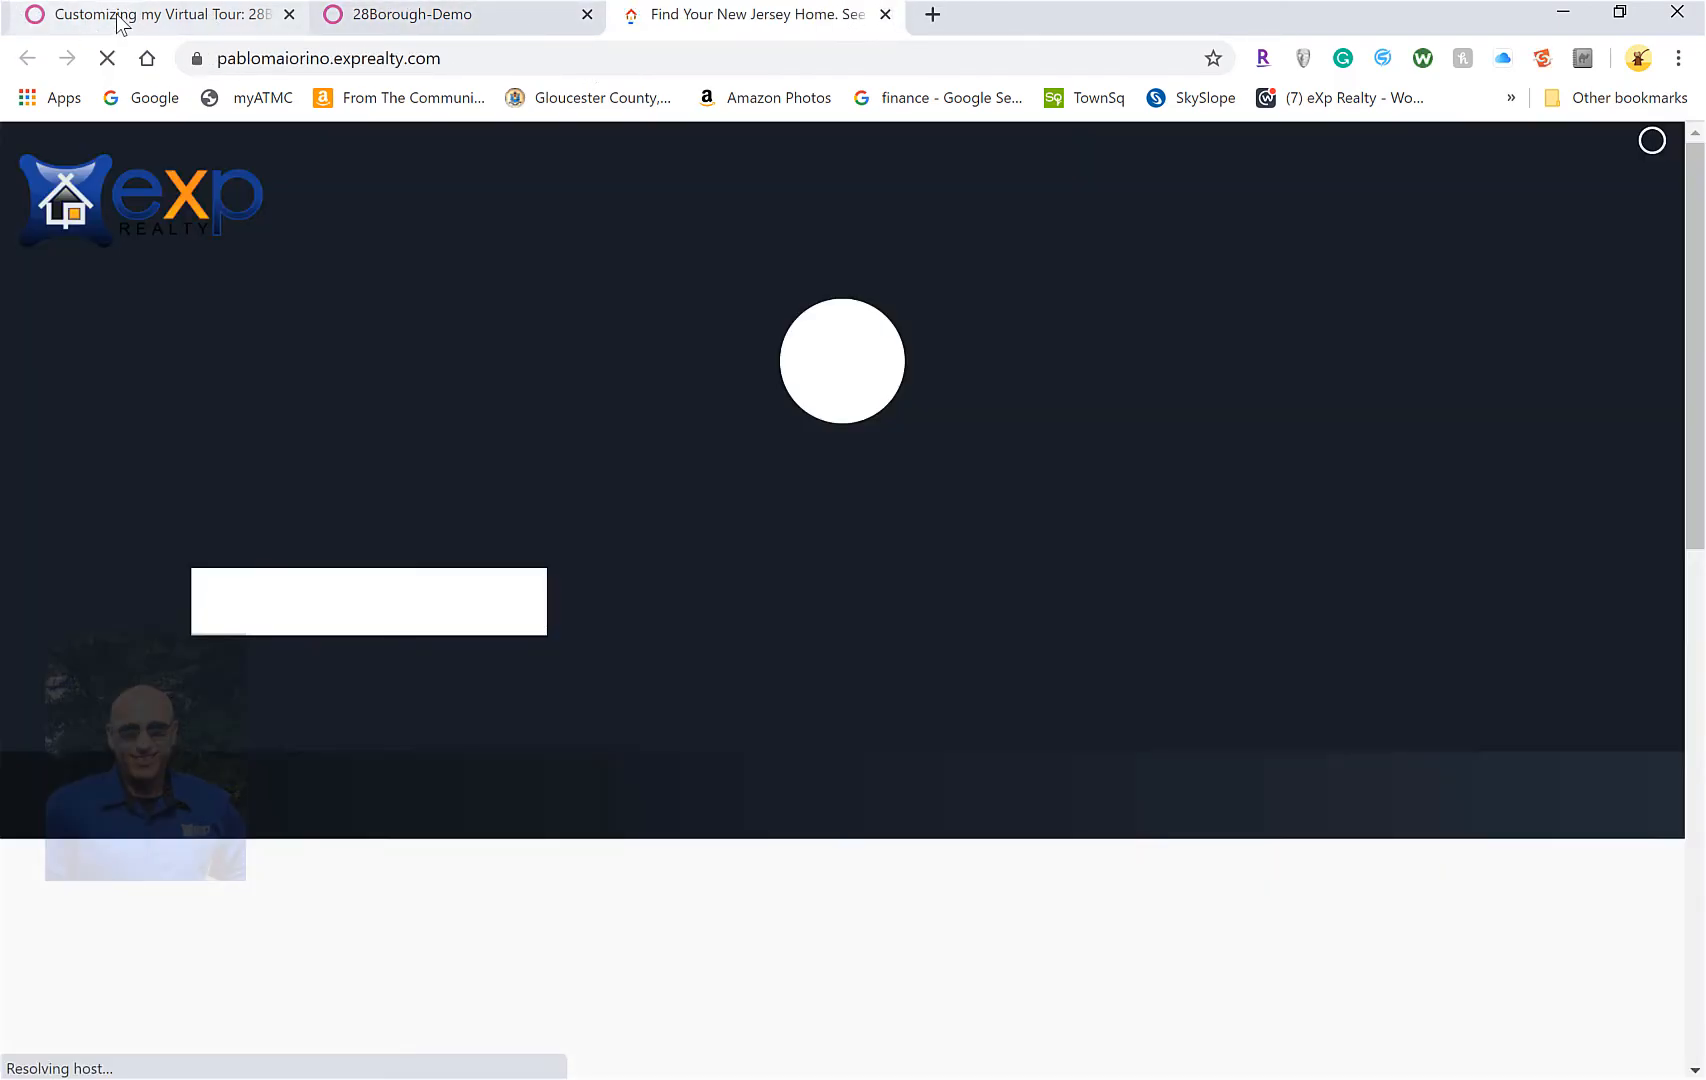
left_click(118, 16)
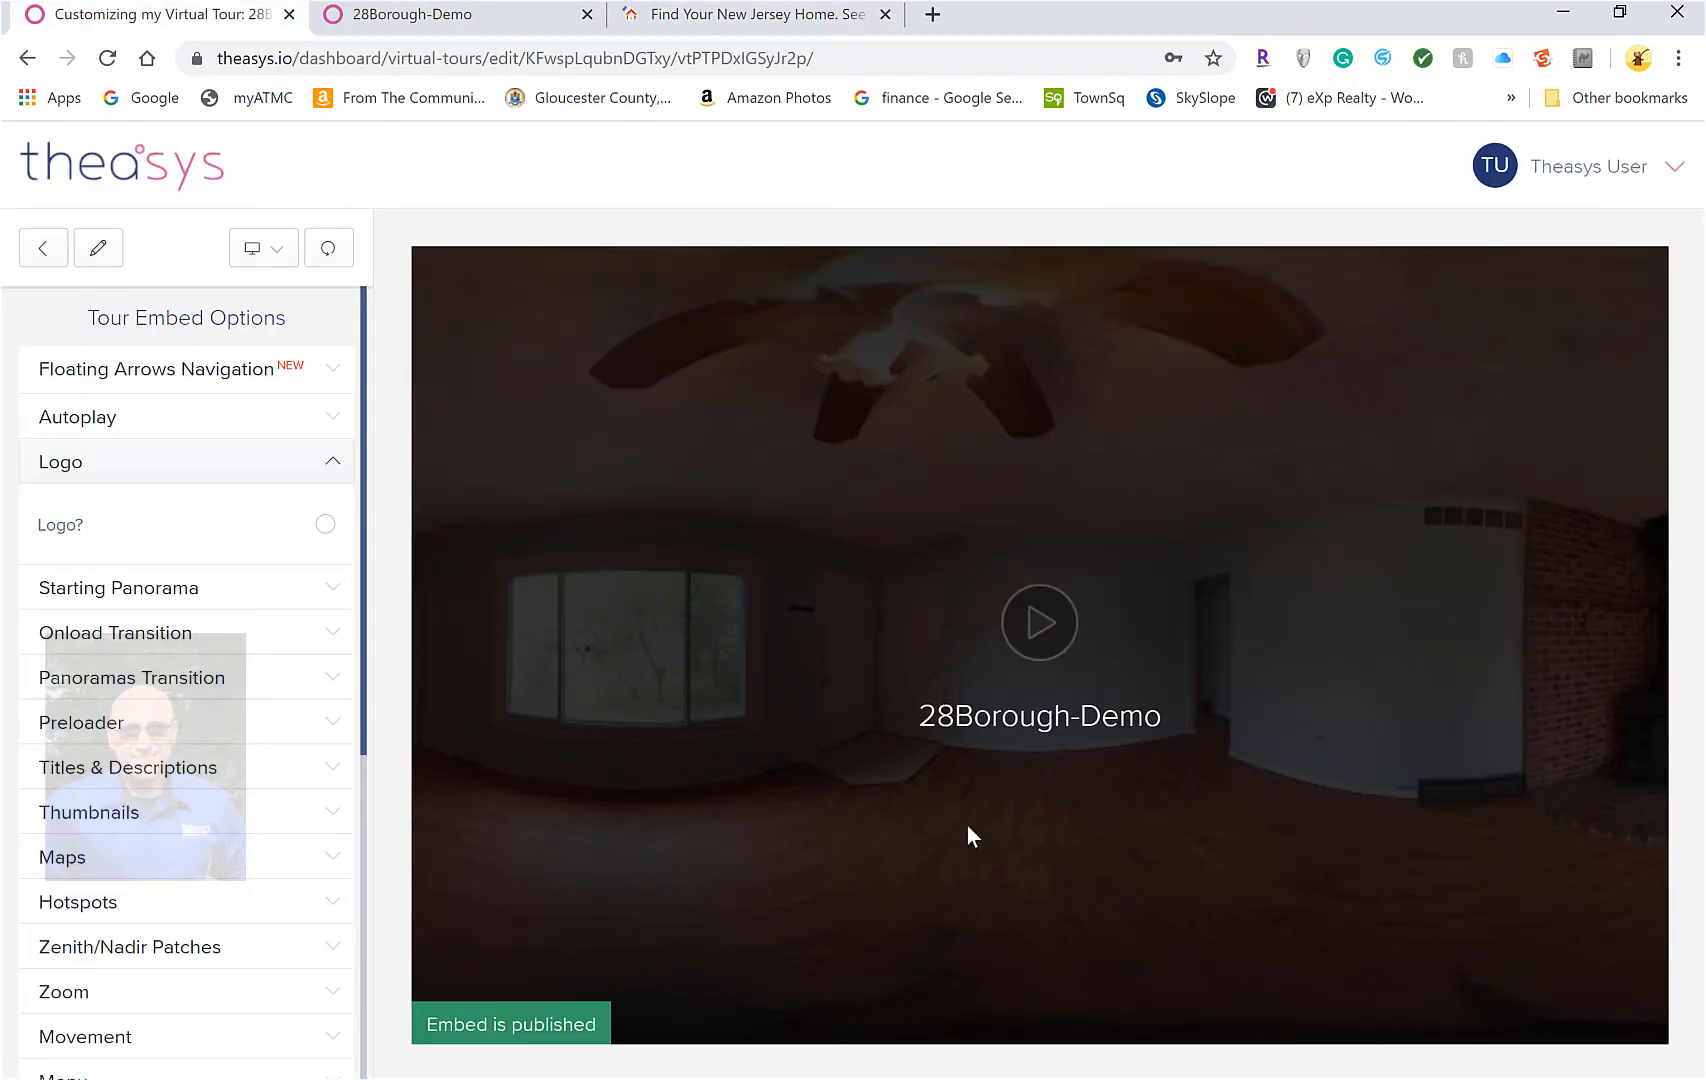
left_click(440, 14)
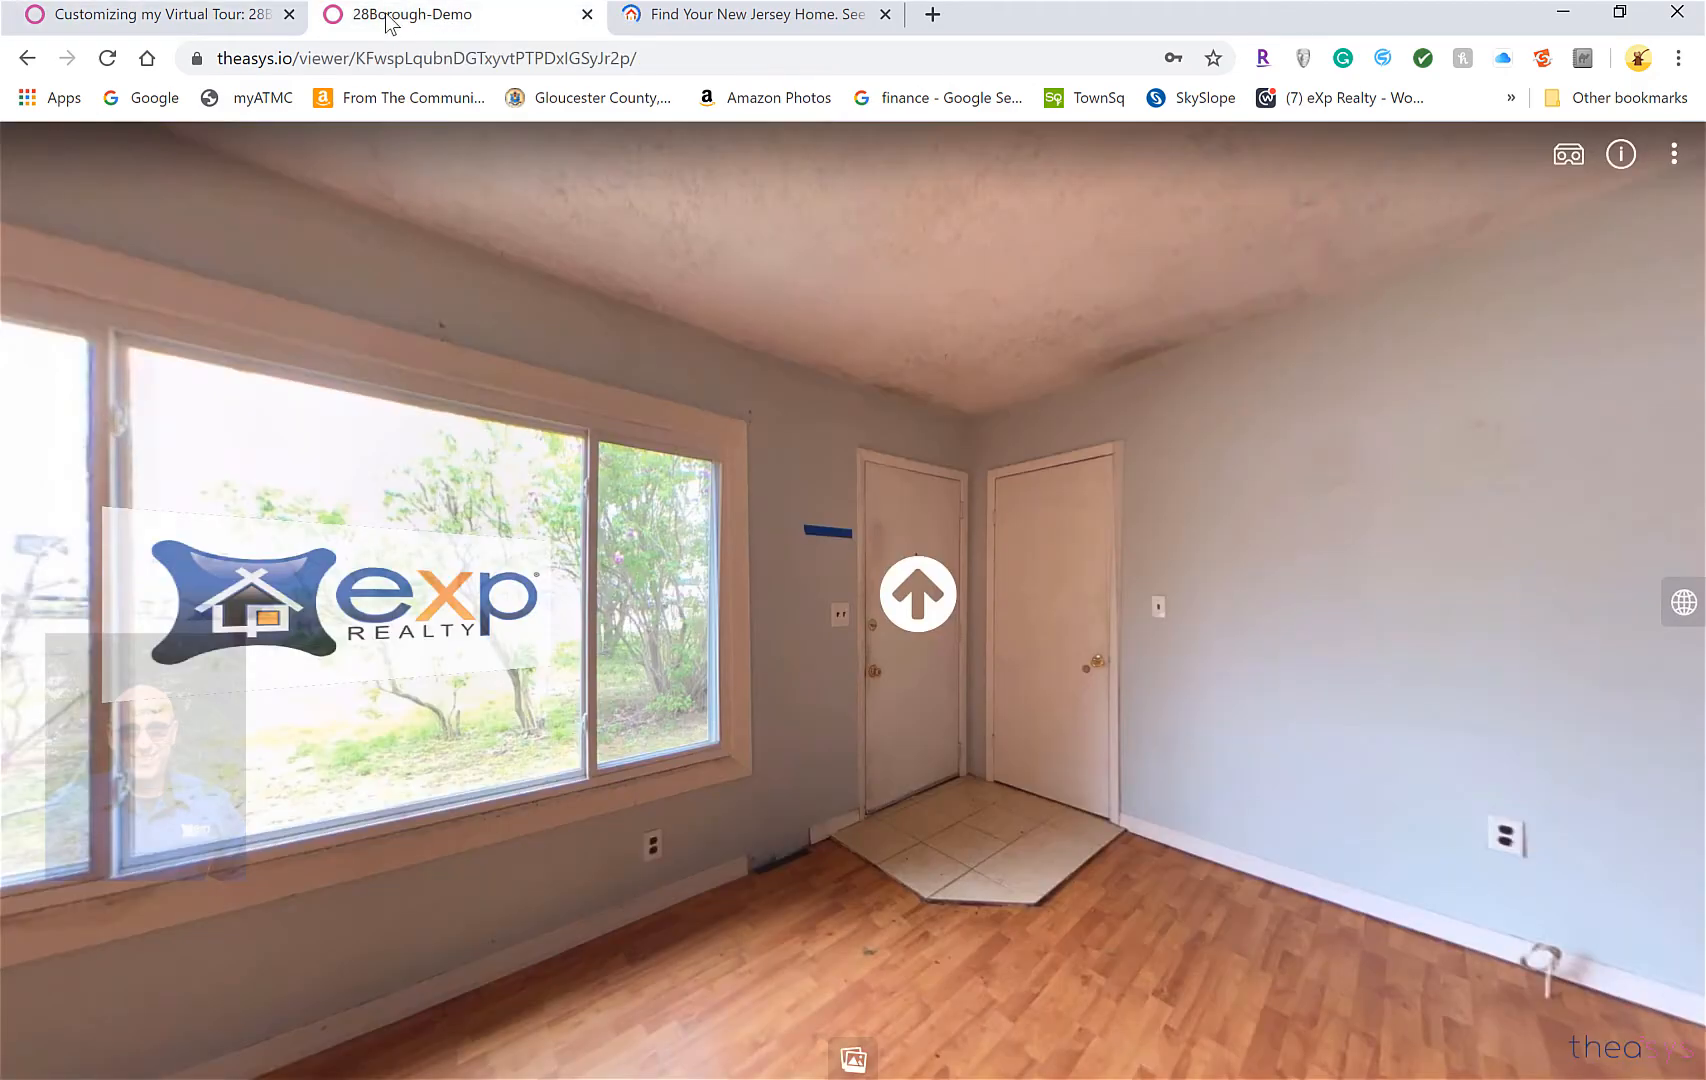
left_click_drag(1005, 620, 1474, 585)
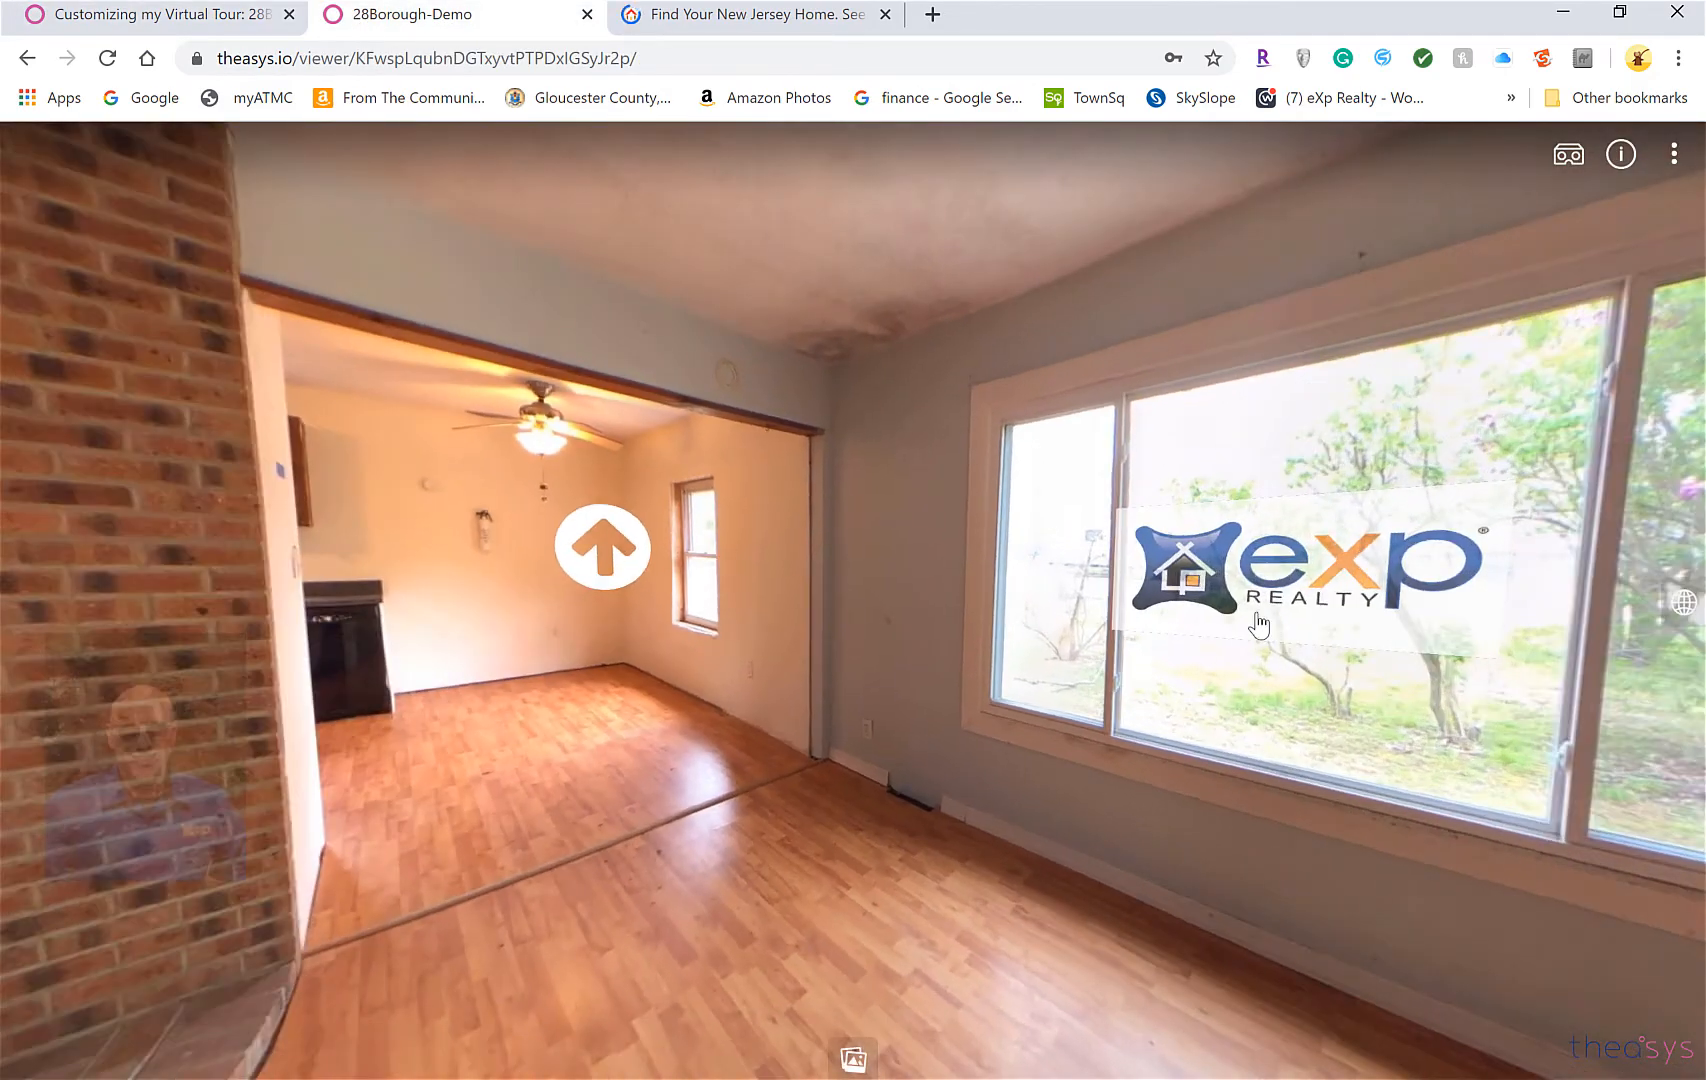
left_click_drag(1255, 614, 1599, 641)
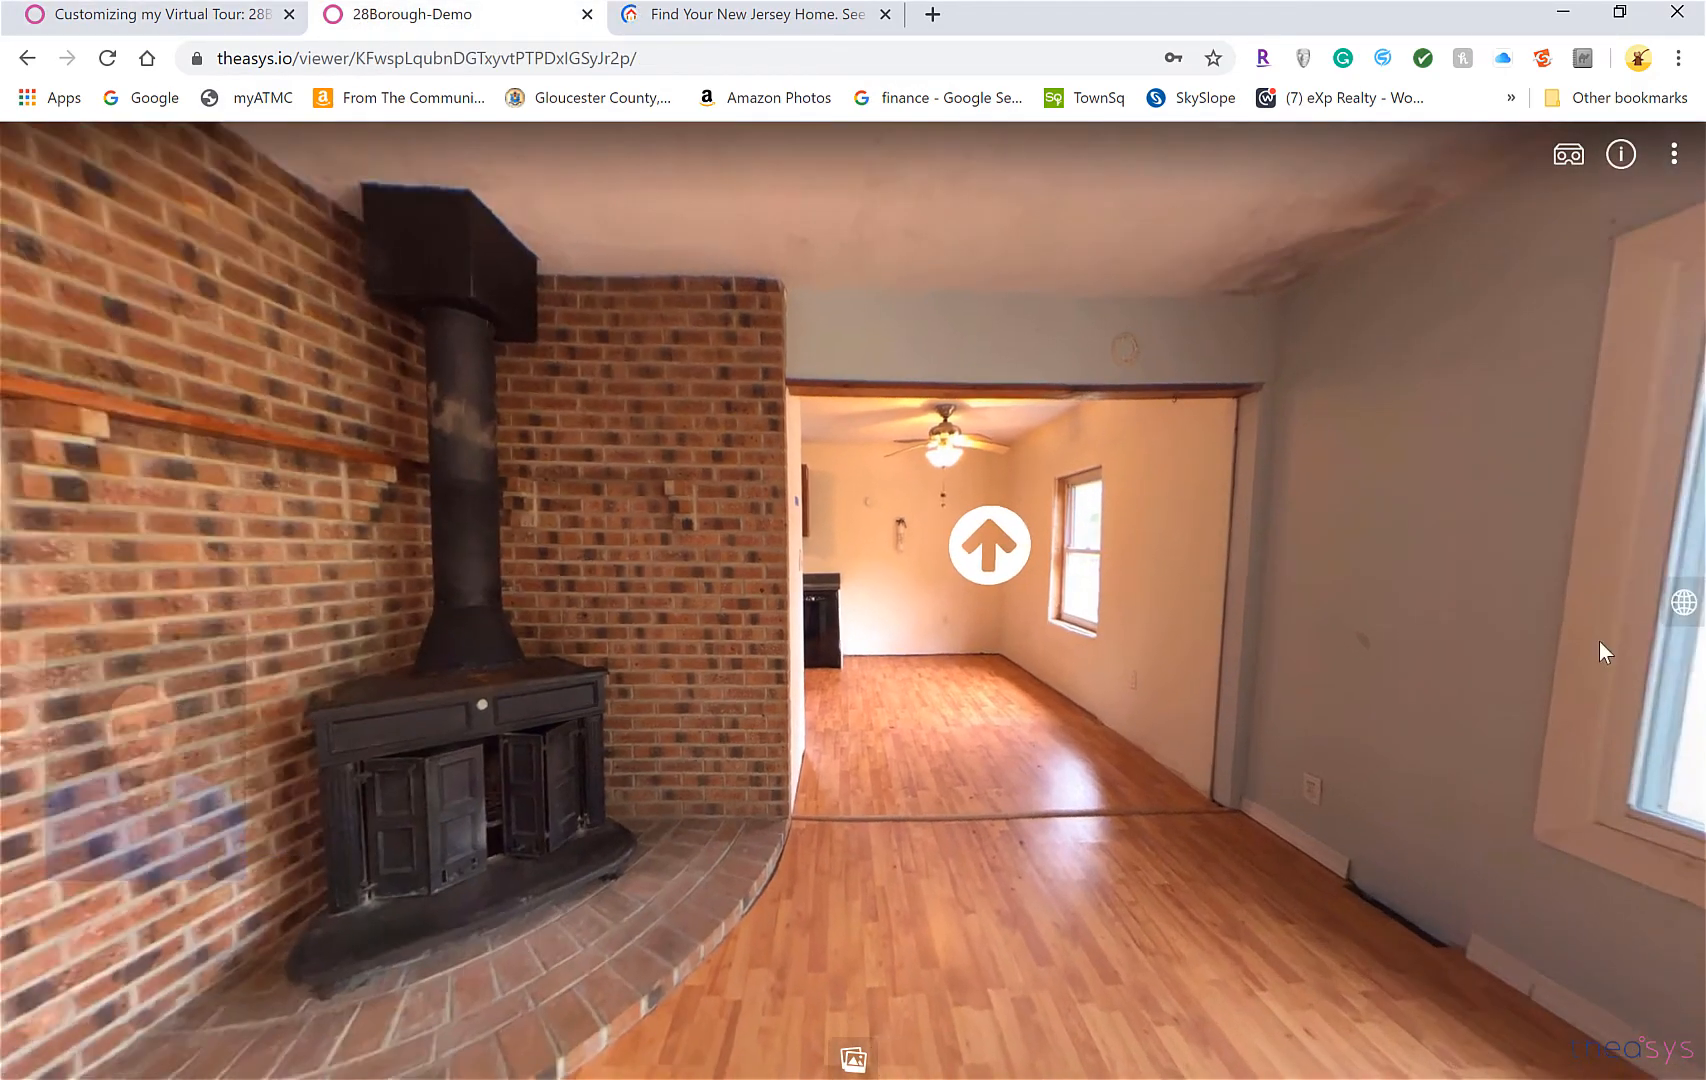
left_click_drag(1490, 672, 1702, 681)
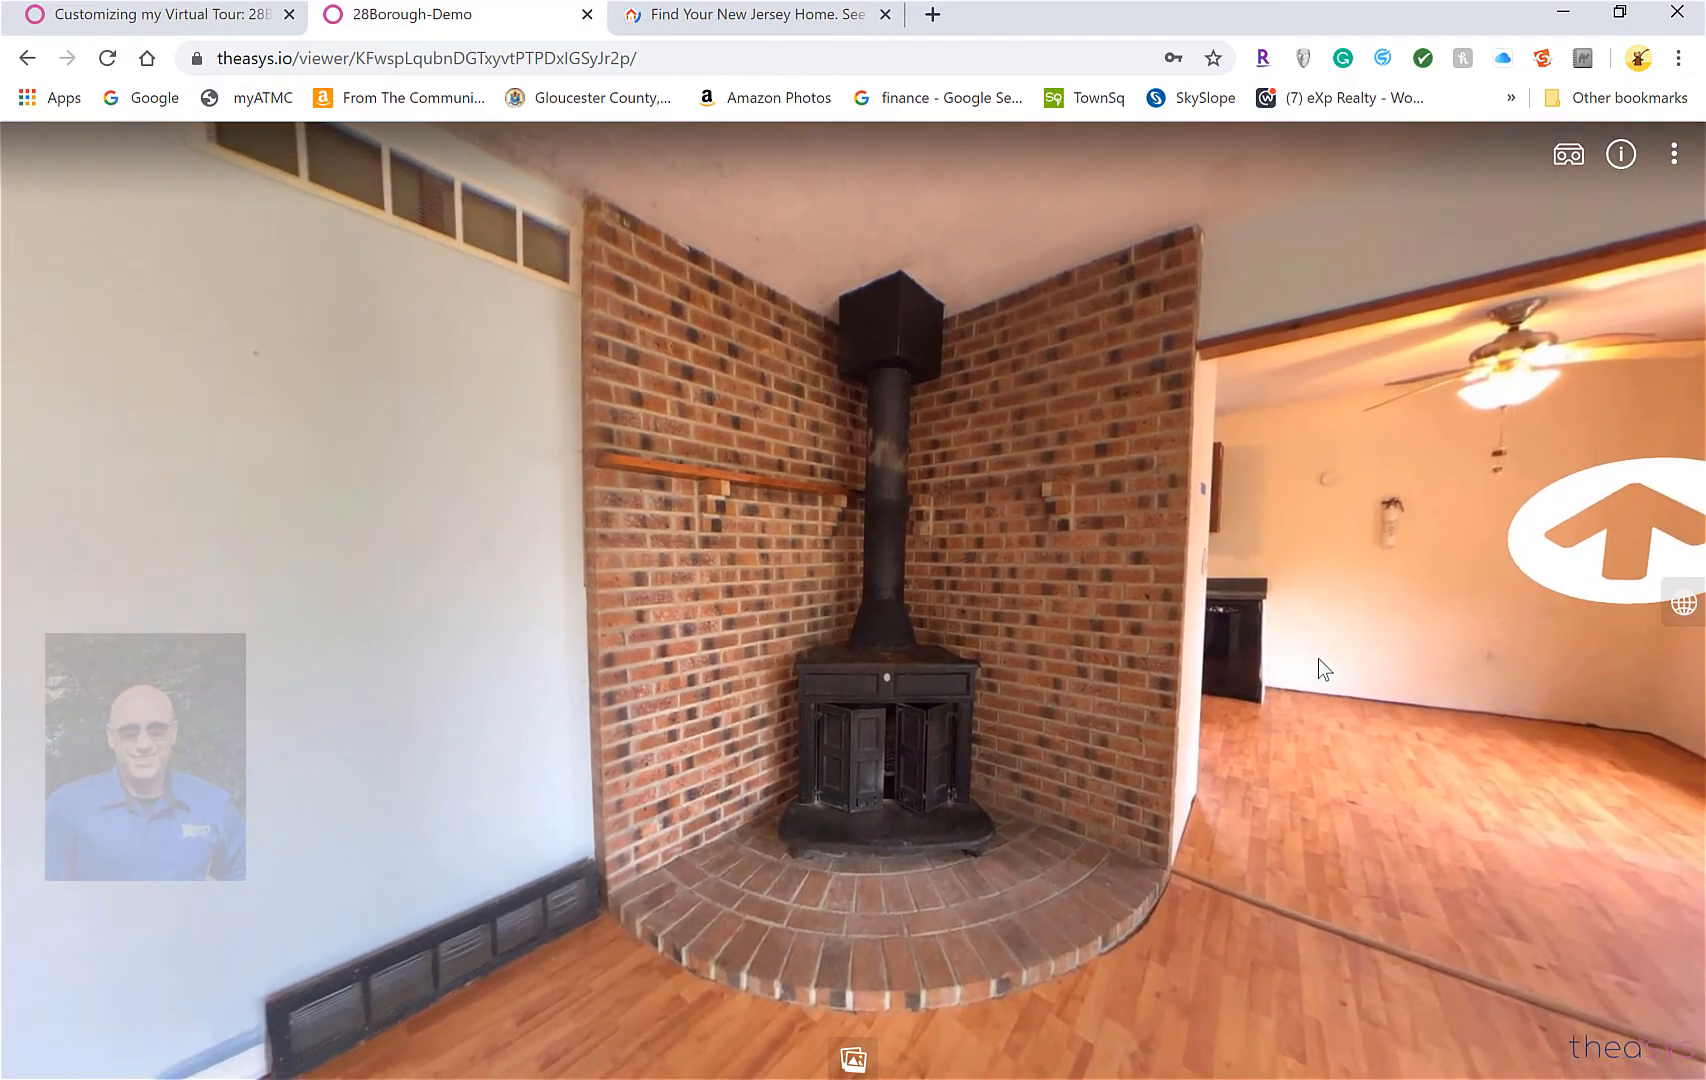
left_click_drag(1503, 648, 1253, 600)
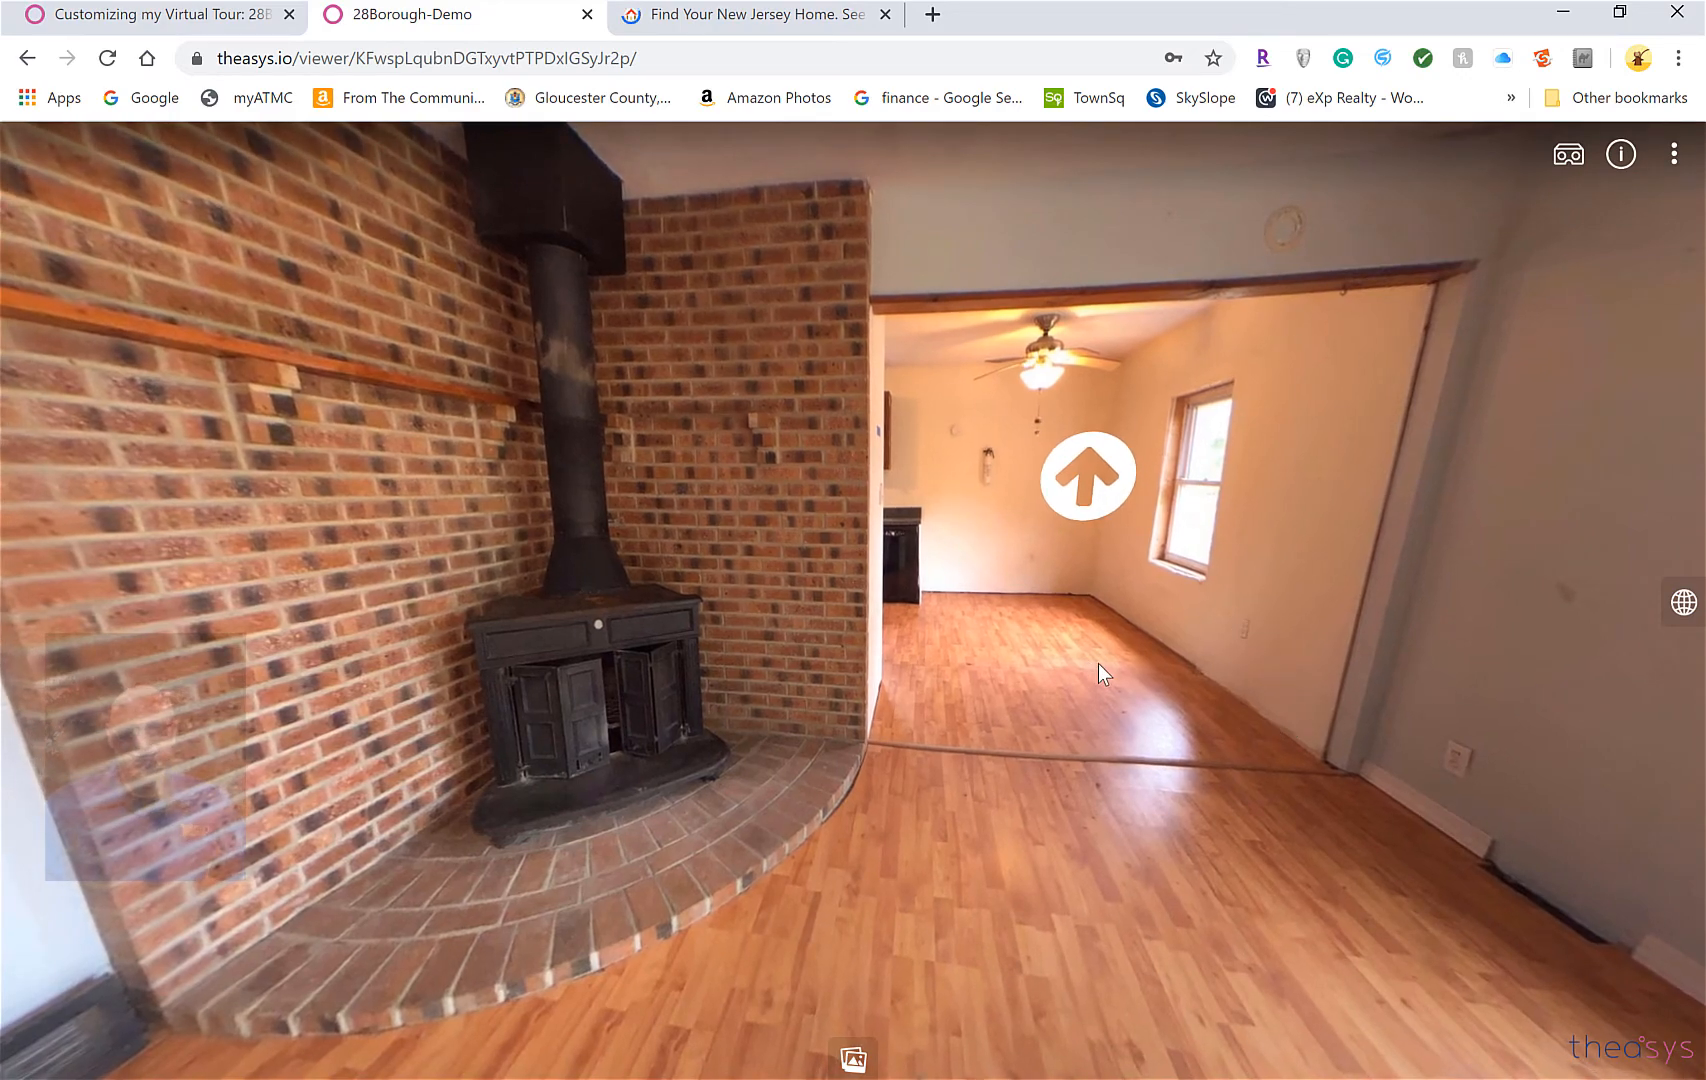
left_click_drag(634, 457, 1149, 502)
left_click_drag(529, 509, 945, 510)
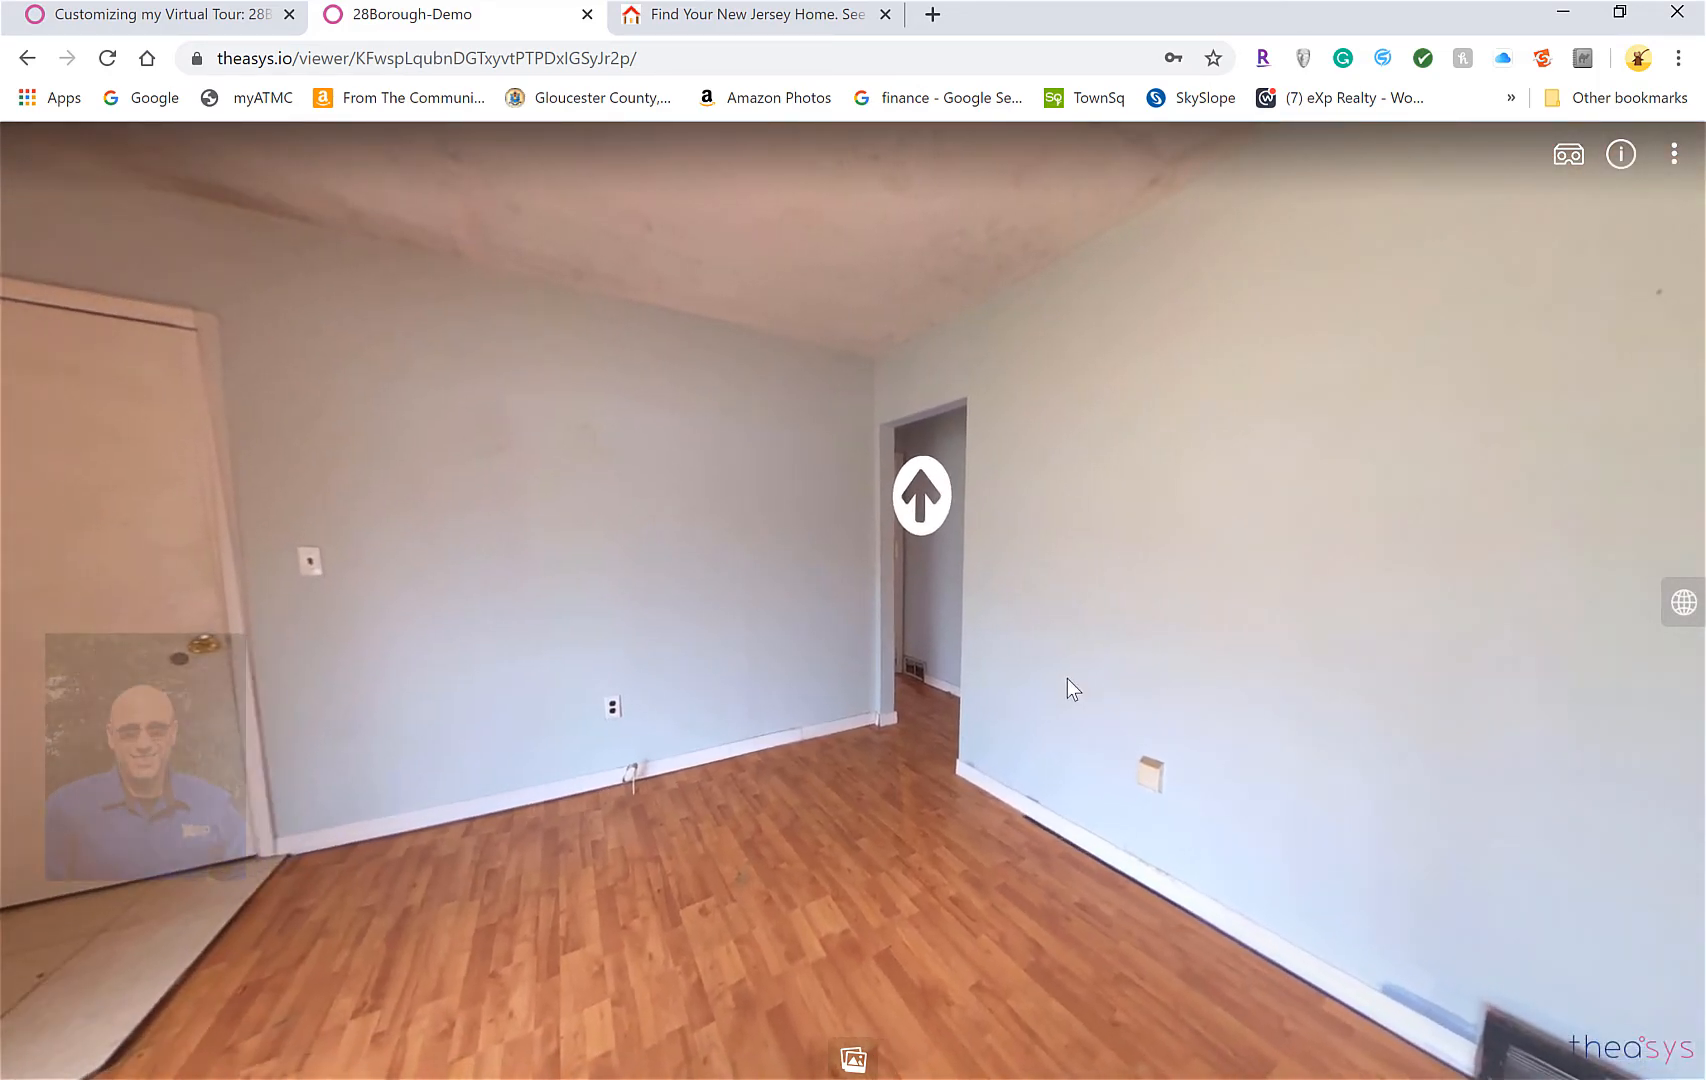
left_click_drag(1072, 688, 792, 617)
left_click_drag(1117, 558, 1172, 538)
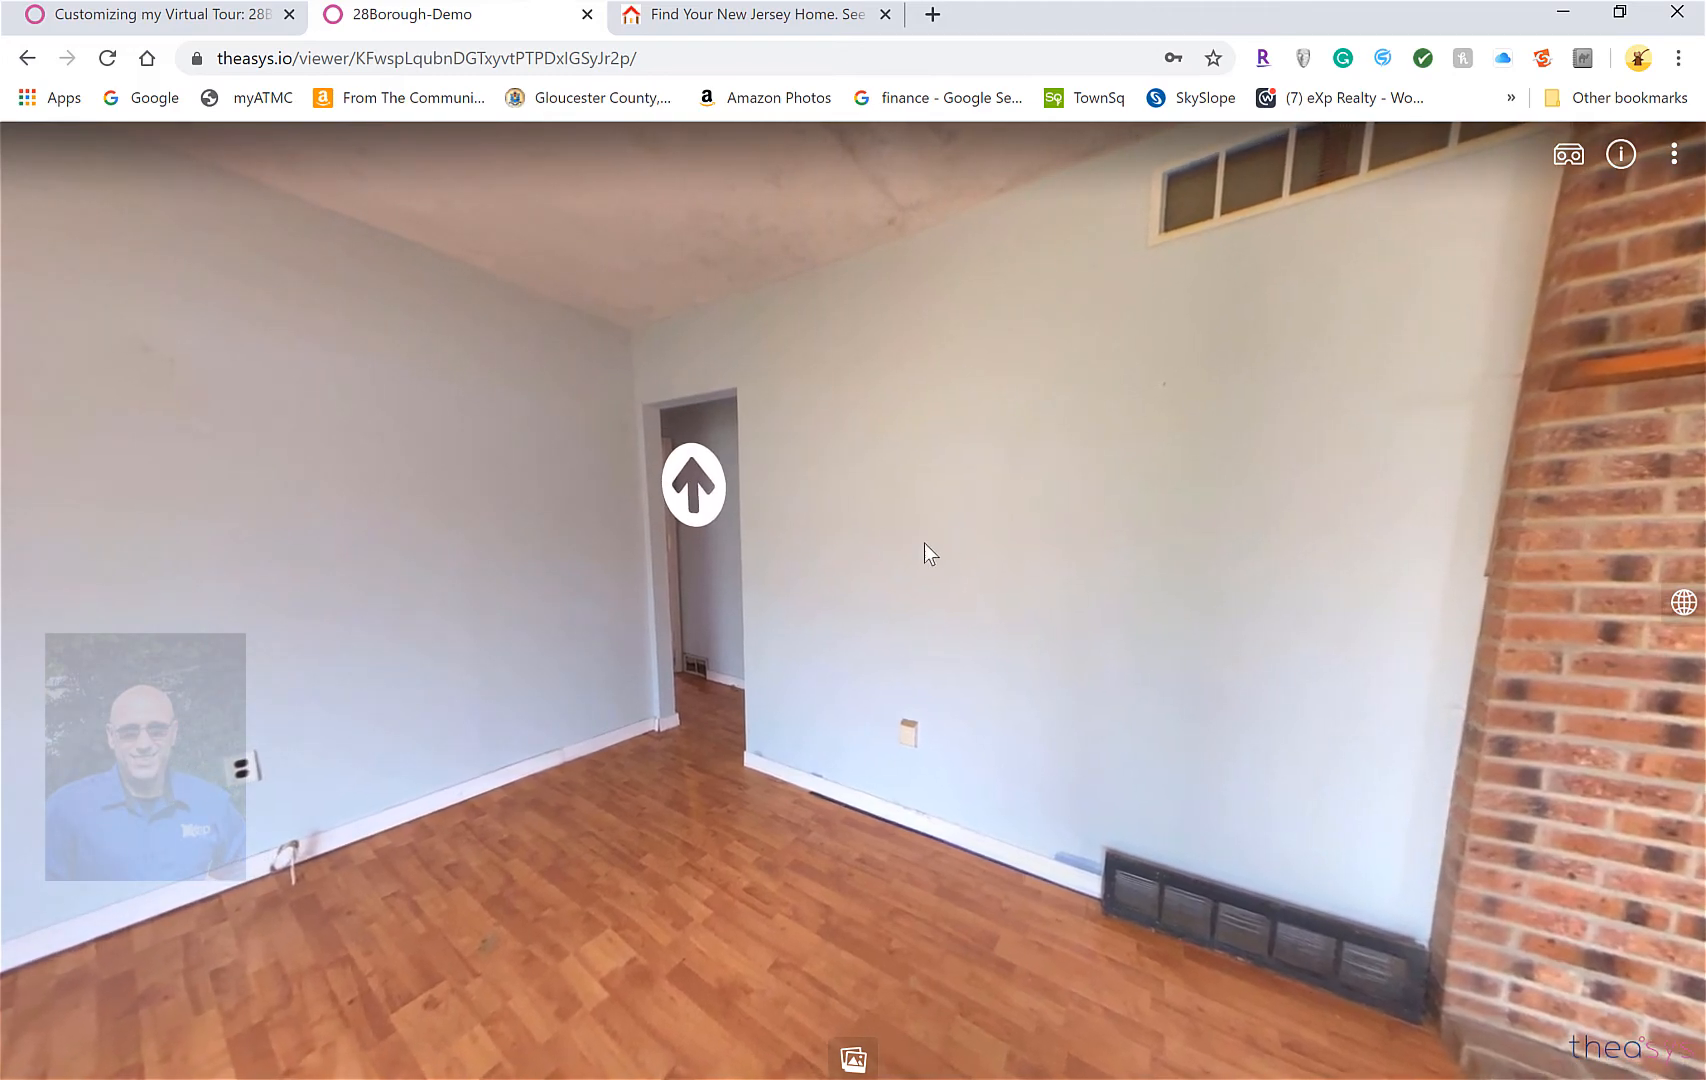
left_click_drag(924, 542, 455, 486)
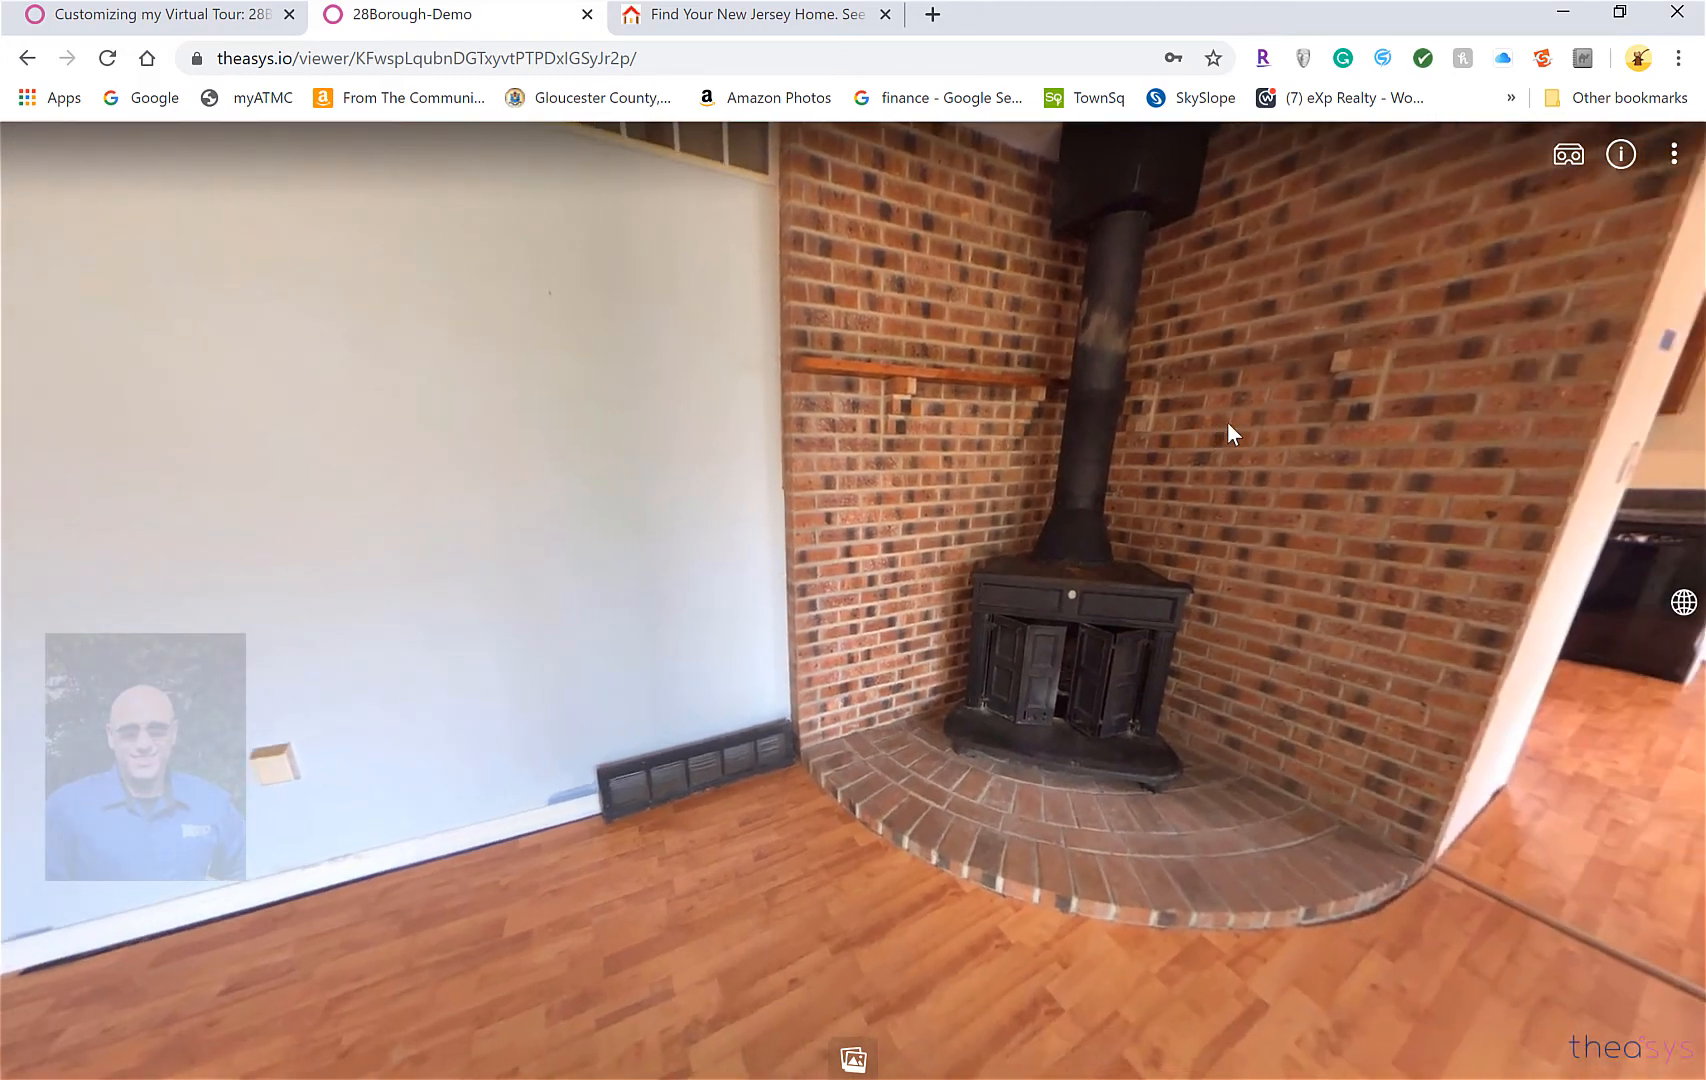
left_click_drag(1228, 423, 971, 461)
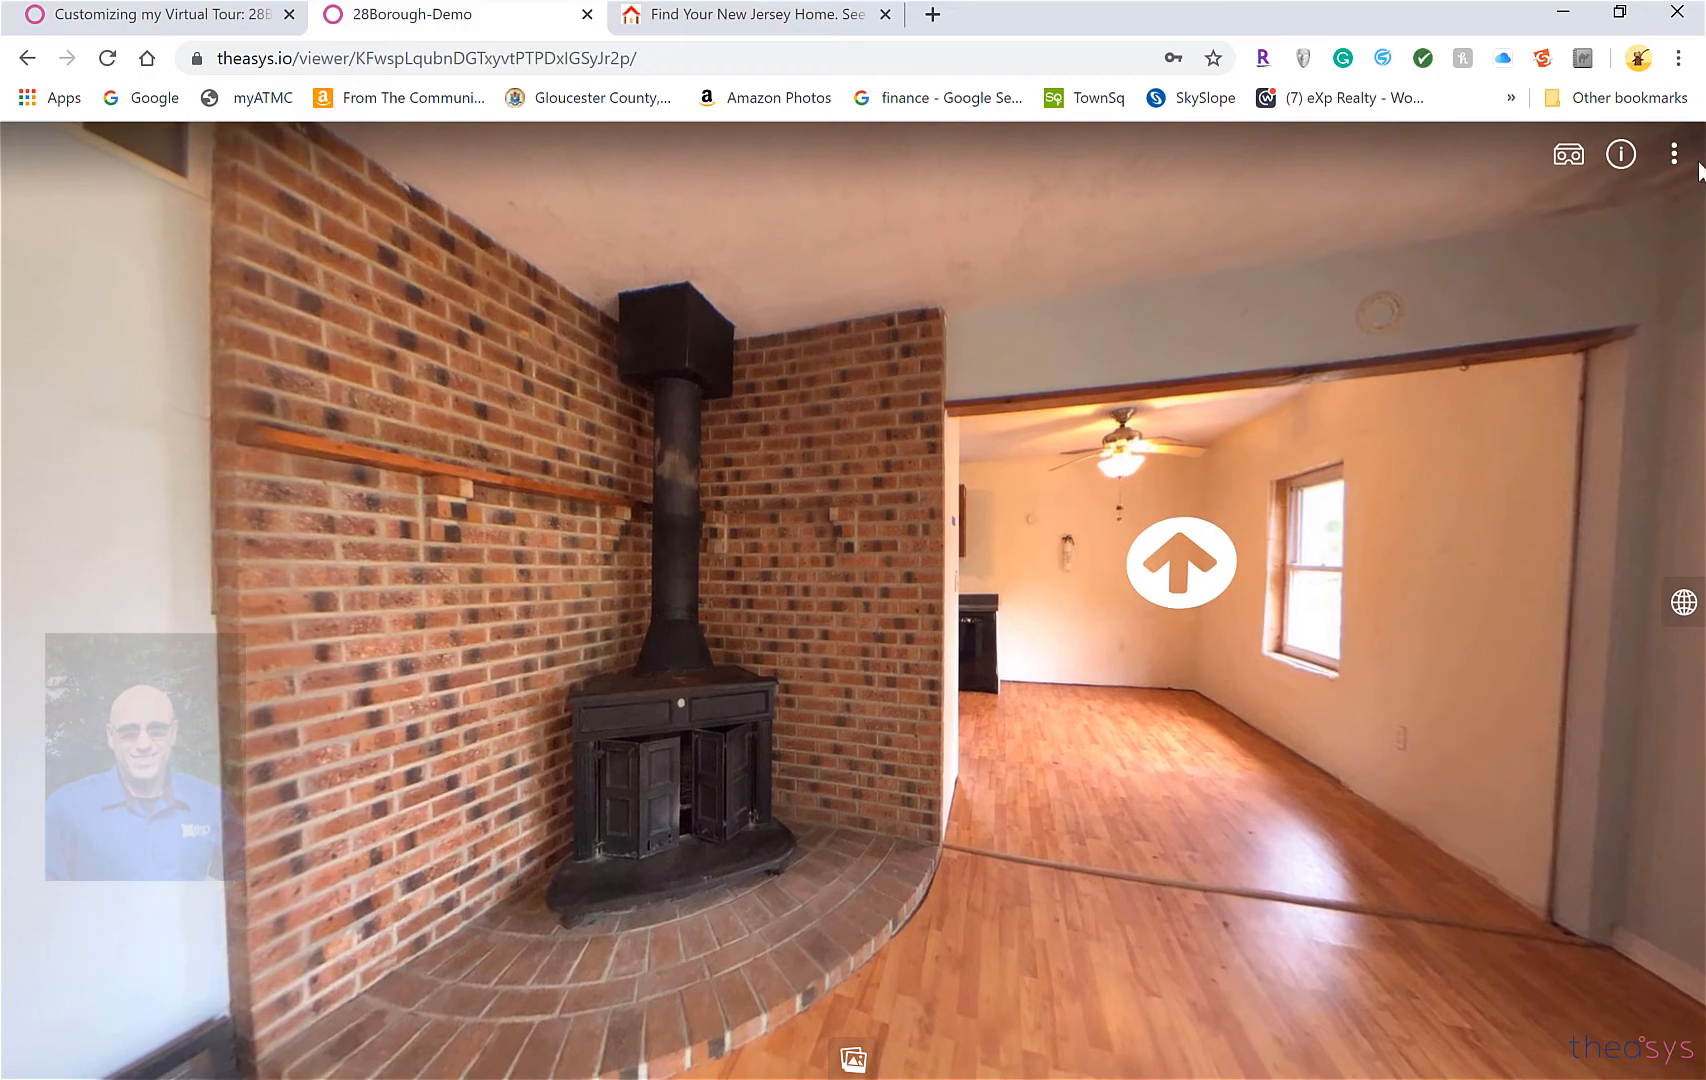